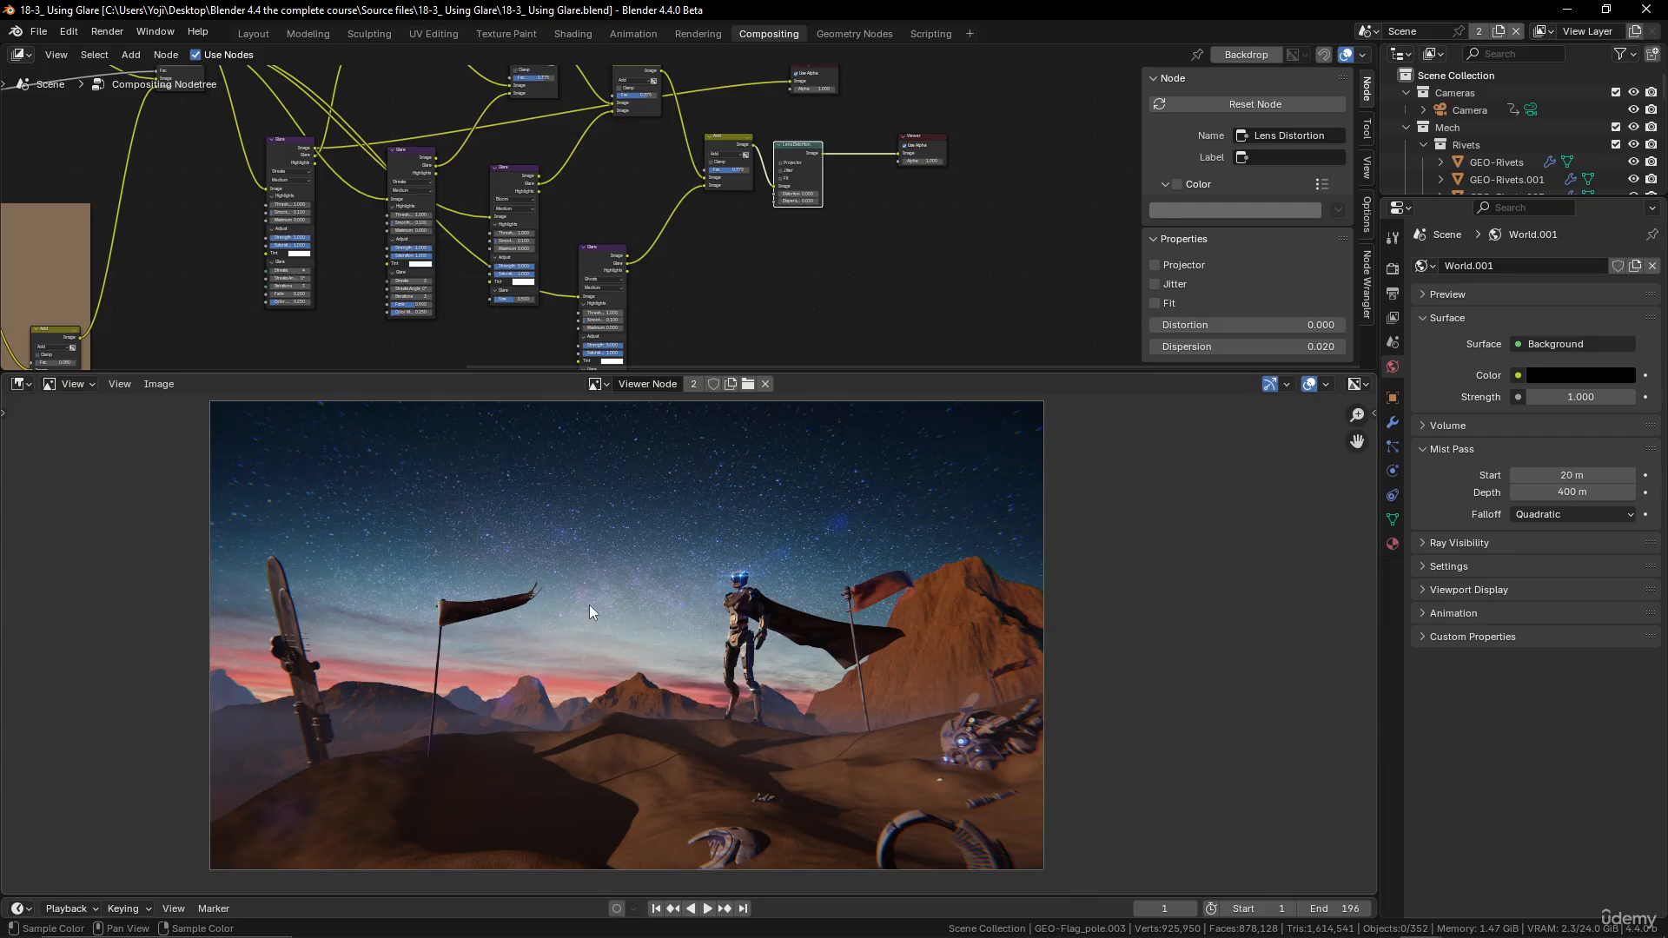
# Step: Move the Viewer and Composite nodes well to the right of the Lens Distortion node
pyautogui.scroll(-5, 889, 227)
pyautogui.scroll(6, 898, 236)
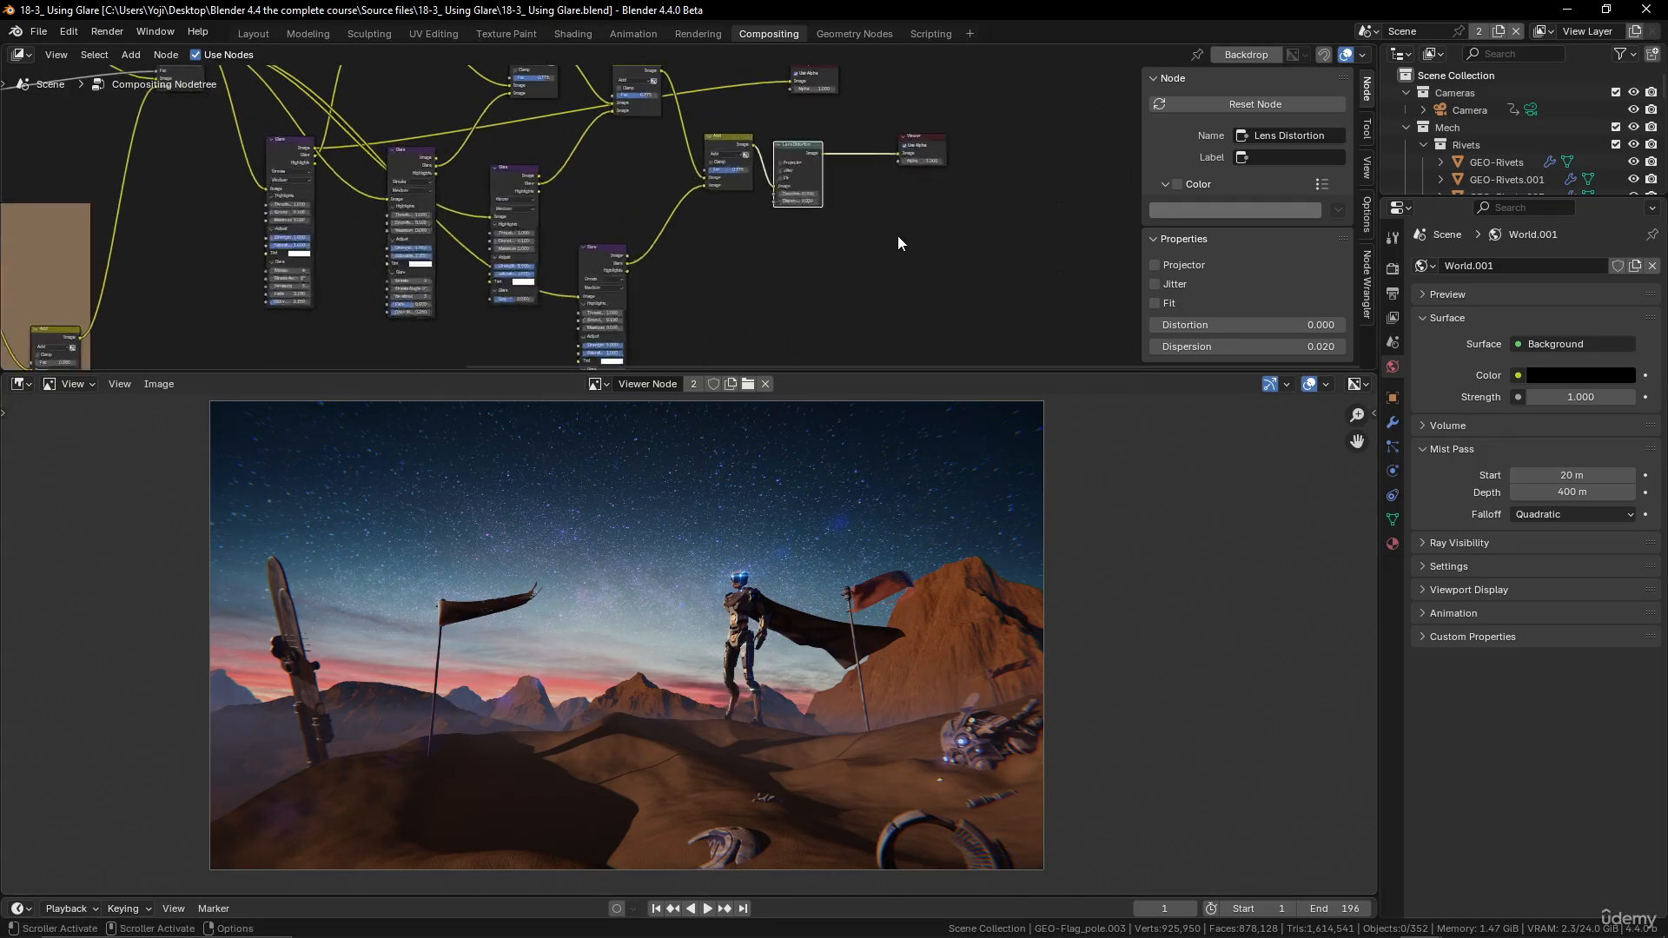
pyautogui.moveTo(930, 229); pyautogui.dragTo(812, 285, button='middle')
pyautogui.scroll(2, 814, 286)
pyautogui.moveTo(815, 194); pyautogui.dragTo(1122, 218)
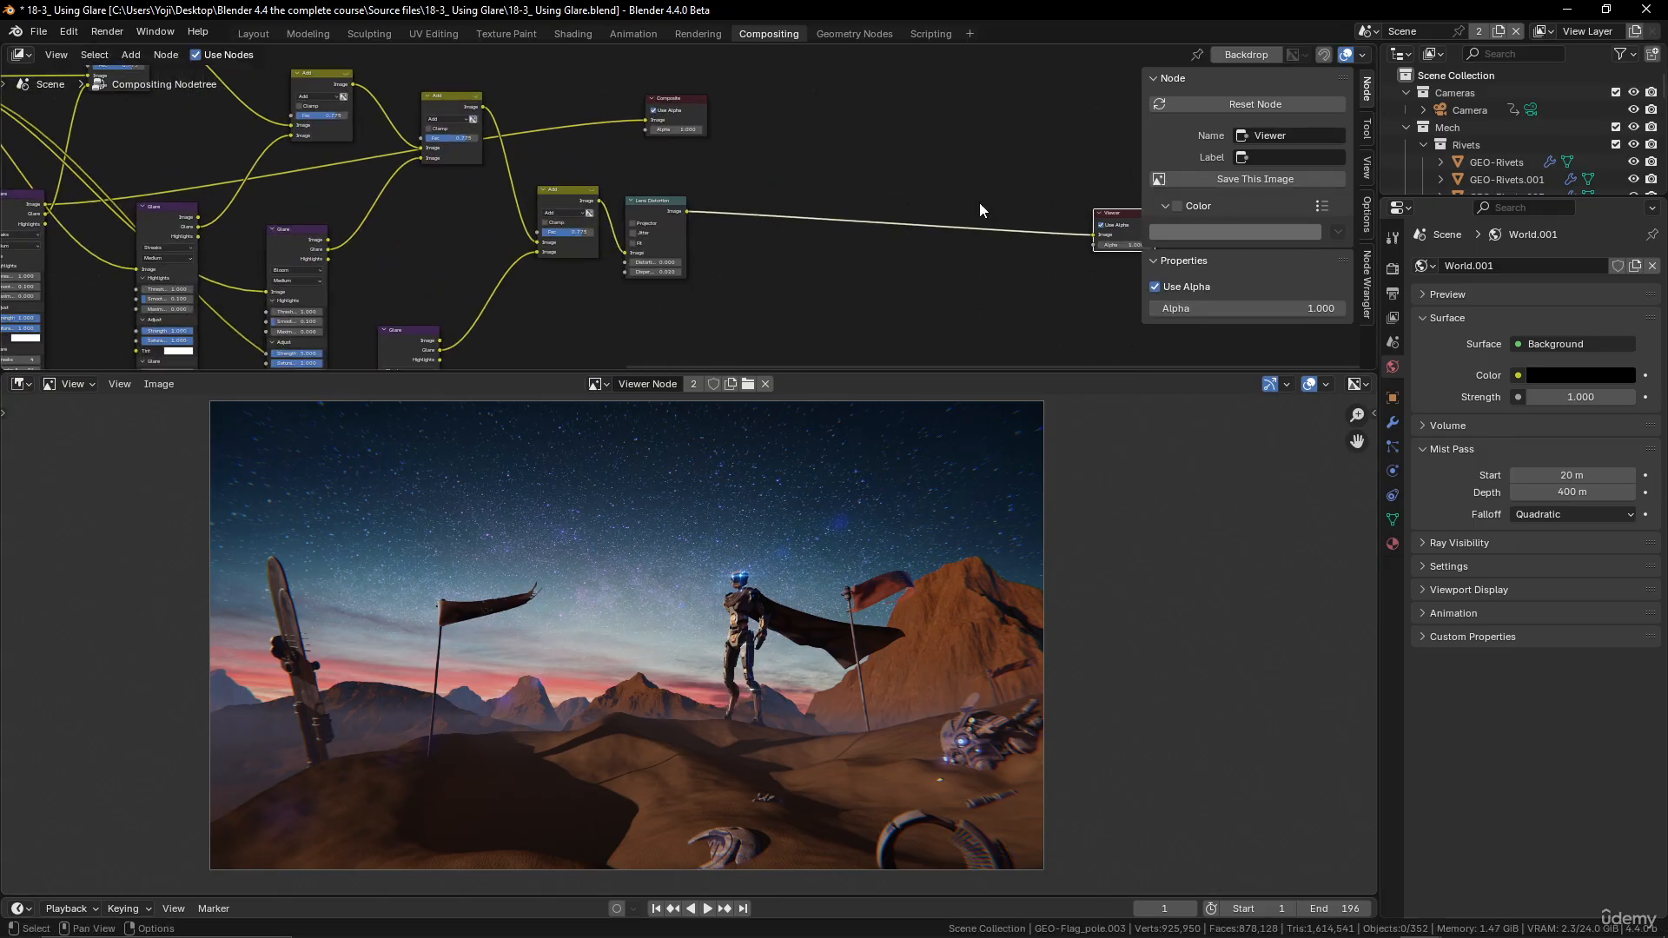
pyautogui.moveTo(867, 177); pyautogui.dragTo(638, 175, button='middle')
pyautogui.moveTo(453, 101); pyautogui.dragTo(954, 148)
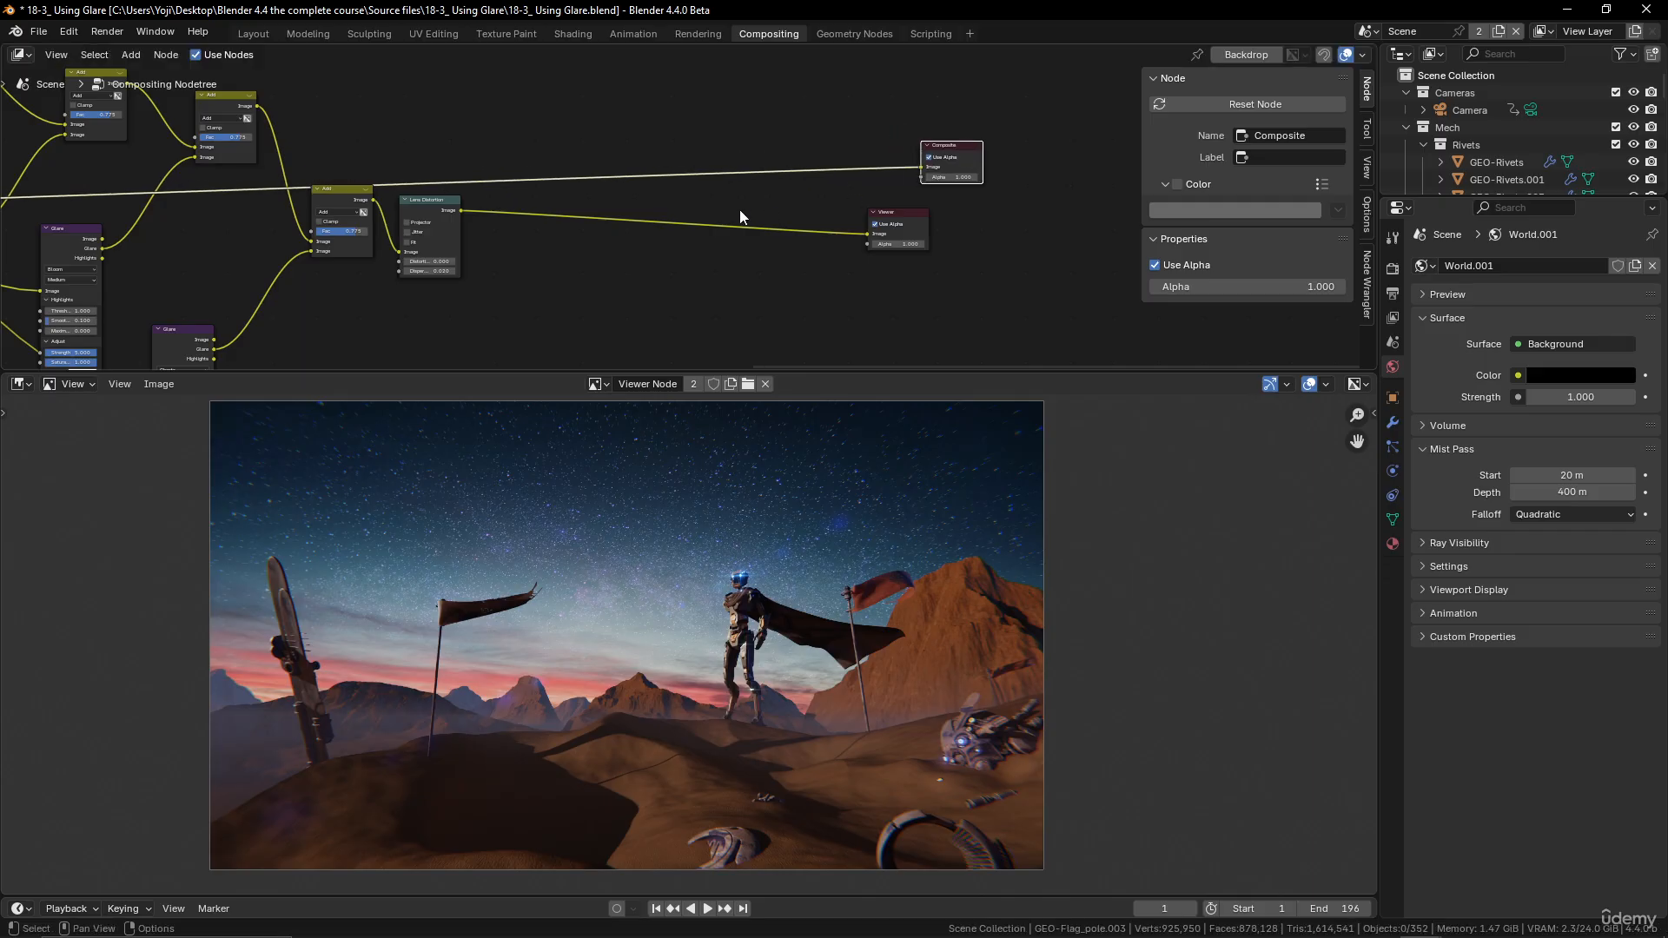
# Step: Group the Glare nodes, their Add mix nodes and the Lens Distortion node in a frame labelled "Glare"
pyautogui.scroll(-2, 572, 219)
pyautogui.moveTo(572, 219); pyautogui.dragTo(845, 129, button='middle')
pyautogui.scroll(-2, 687, 222)
pyautogui.moveTo(509, 180); pyautogui.dragTo(530, 227, button='middle')
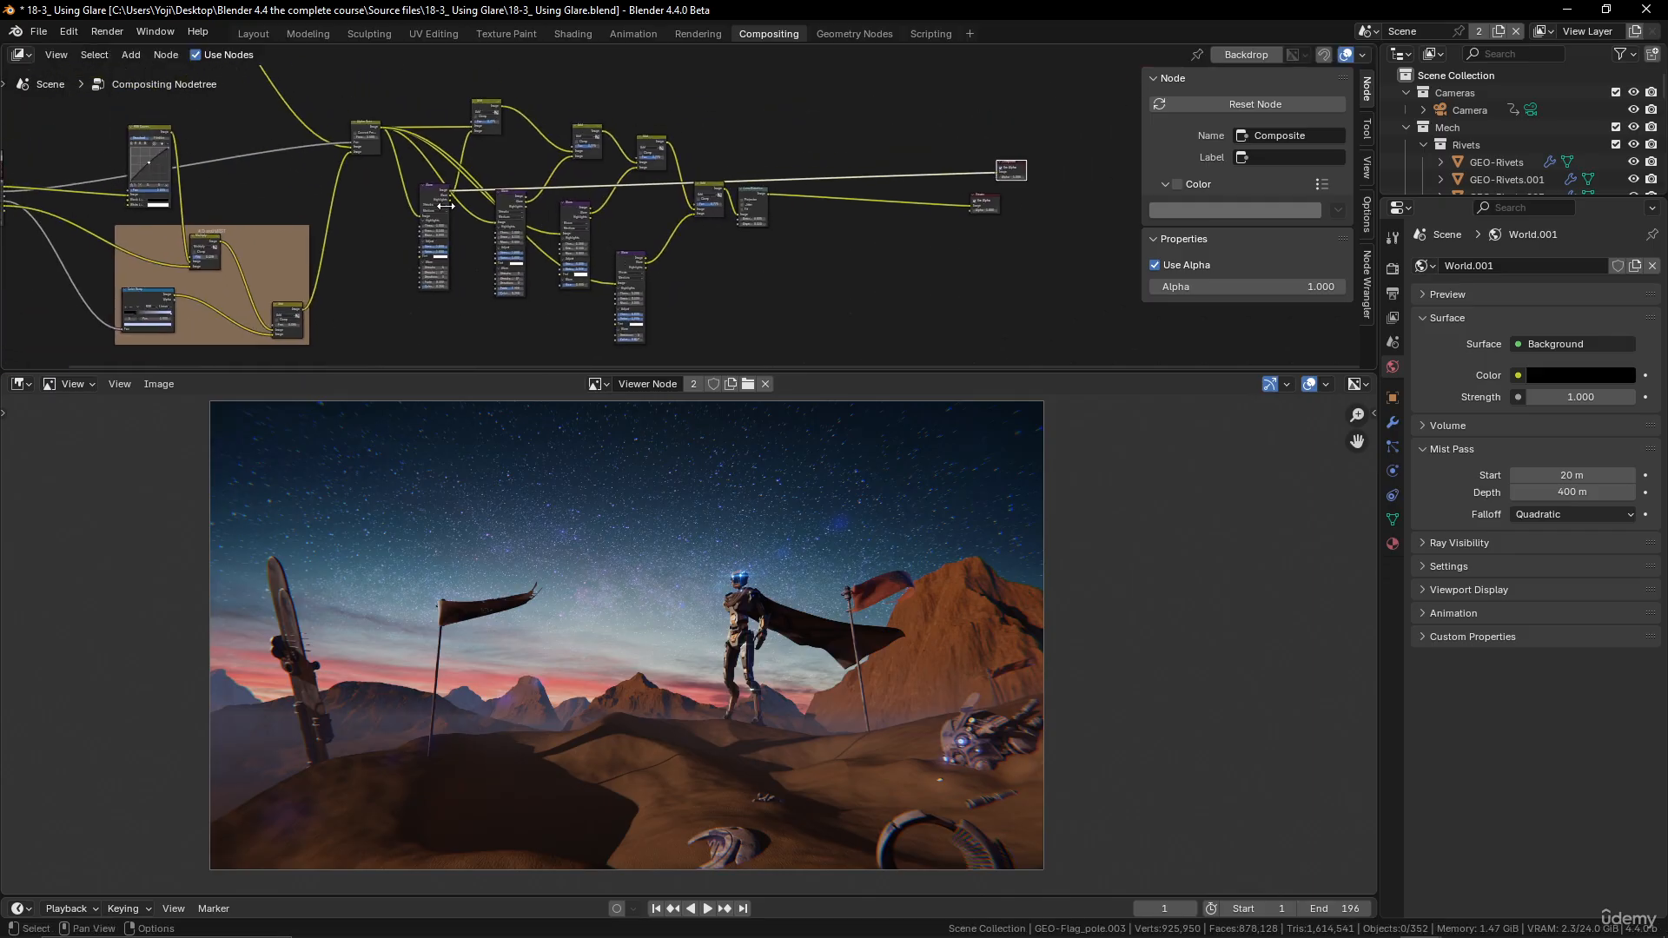
pyautogui.moveTo(446, 205); pyautogui.dragTo(466, 206)
pyautogui.moveTo(410, 91); pyautogui.dragTo(768, 348)
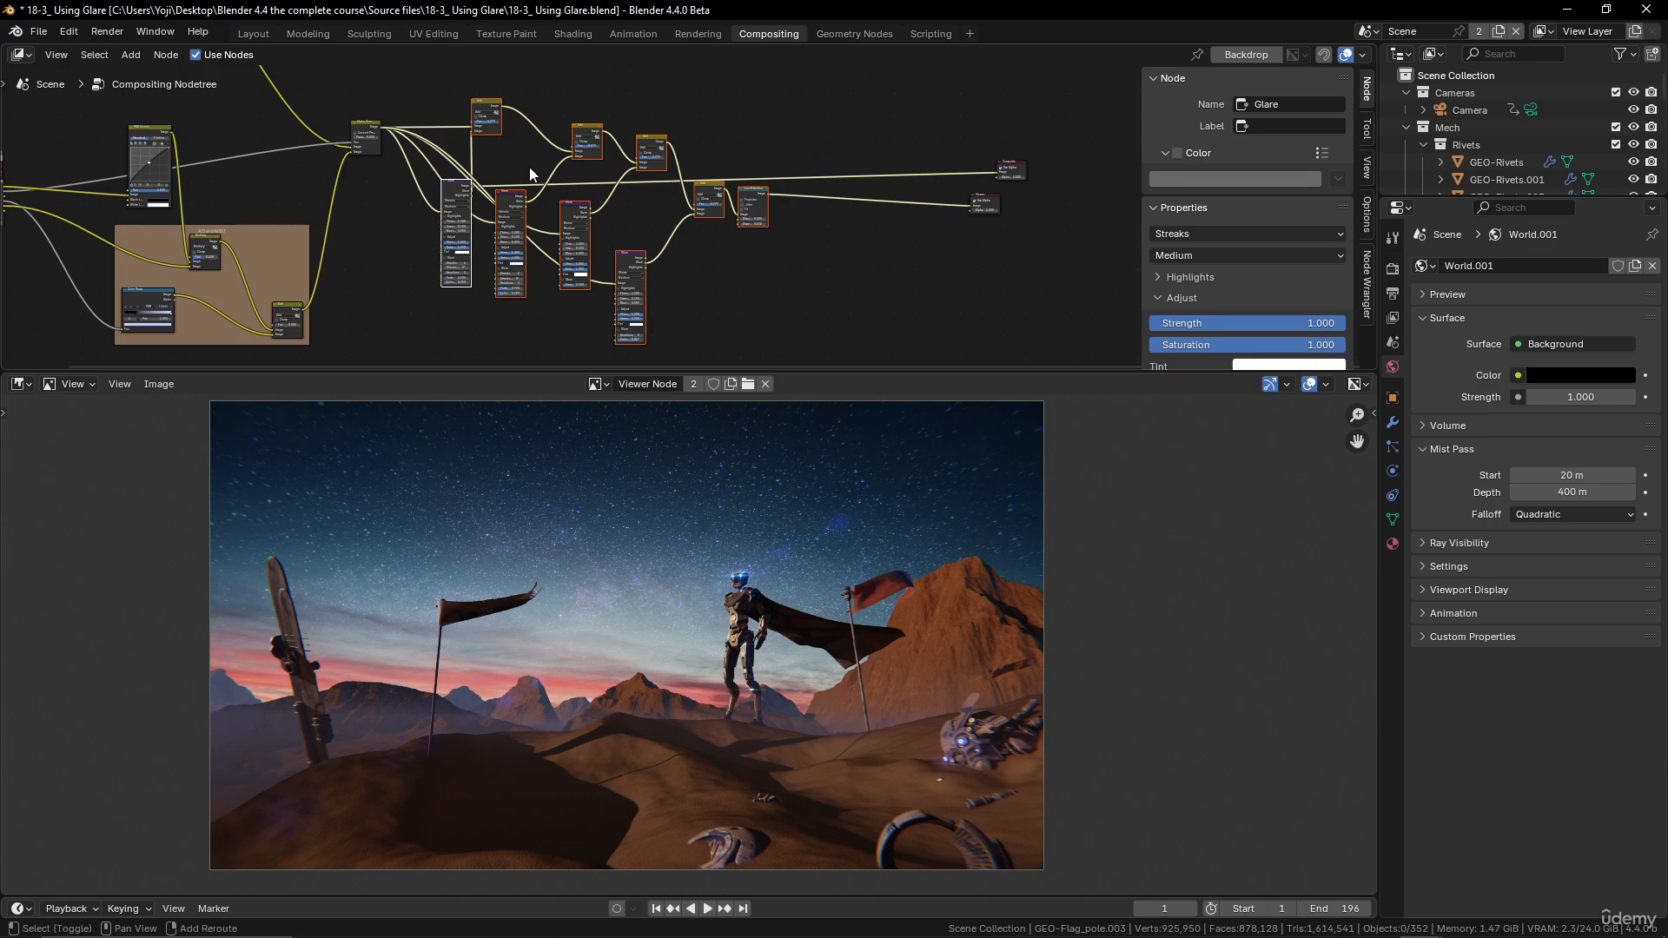
pyautogui.hotkey('ctrl', 'j')
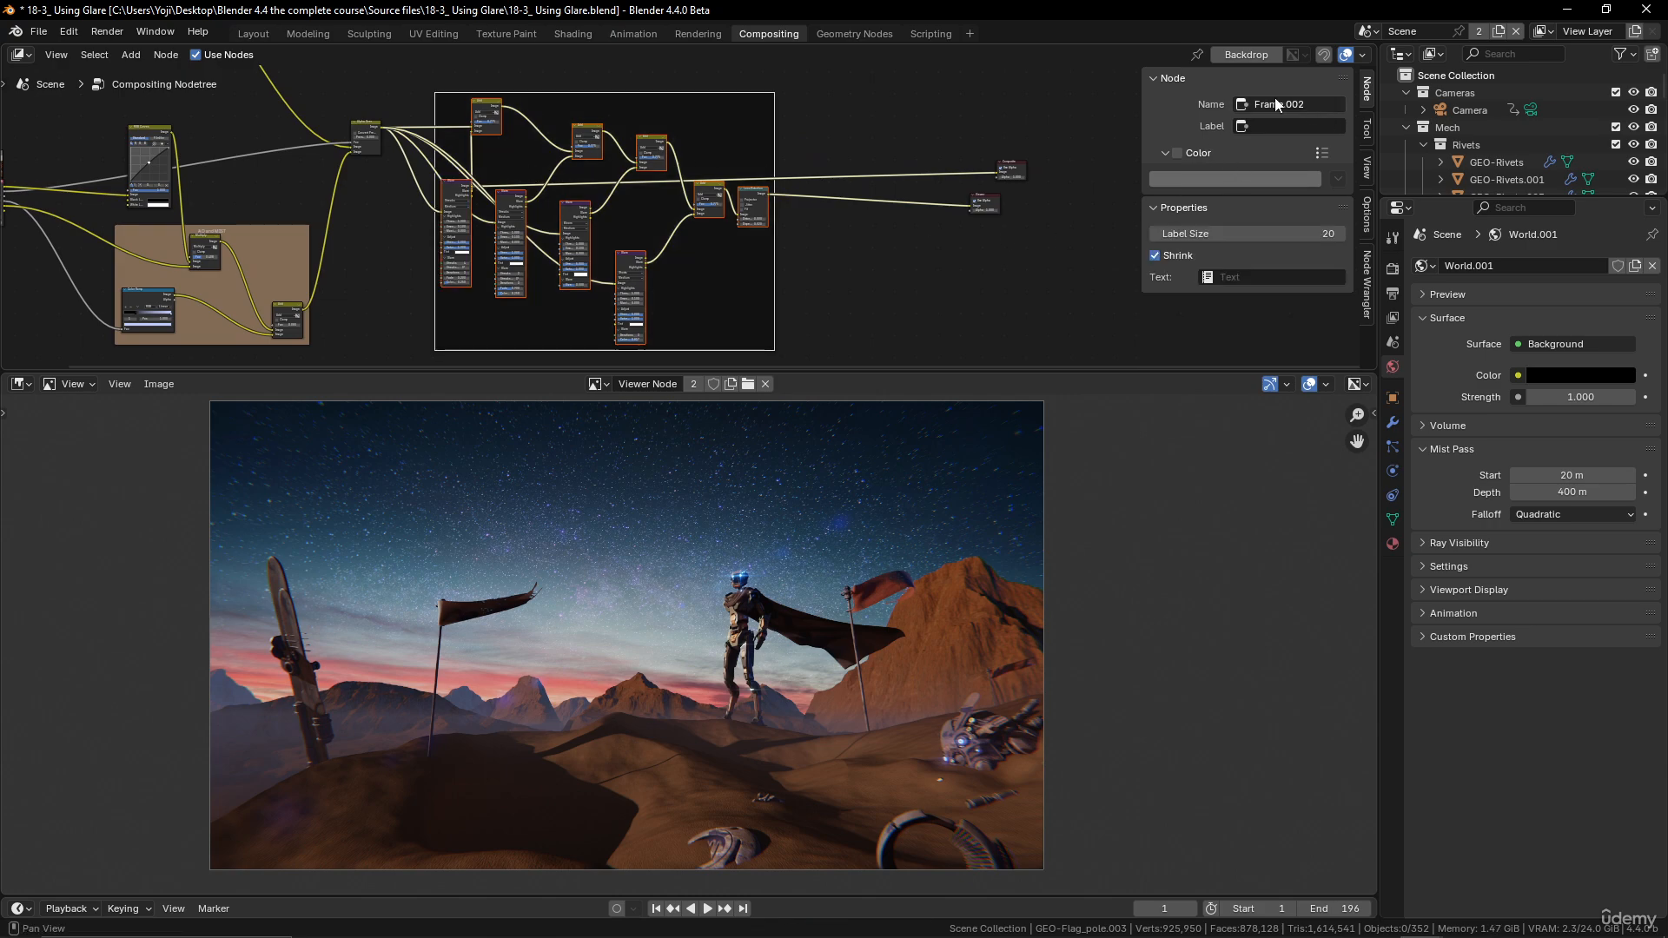
pyautogui.click(1312, 125)
pyautogui.write('Glare')
pyautogui.press('Return')
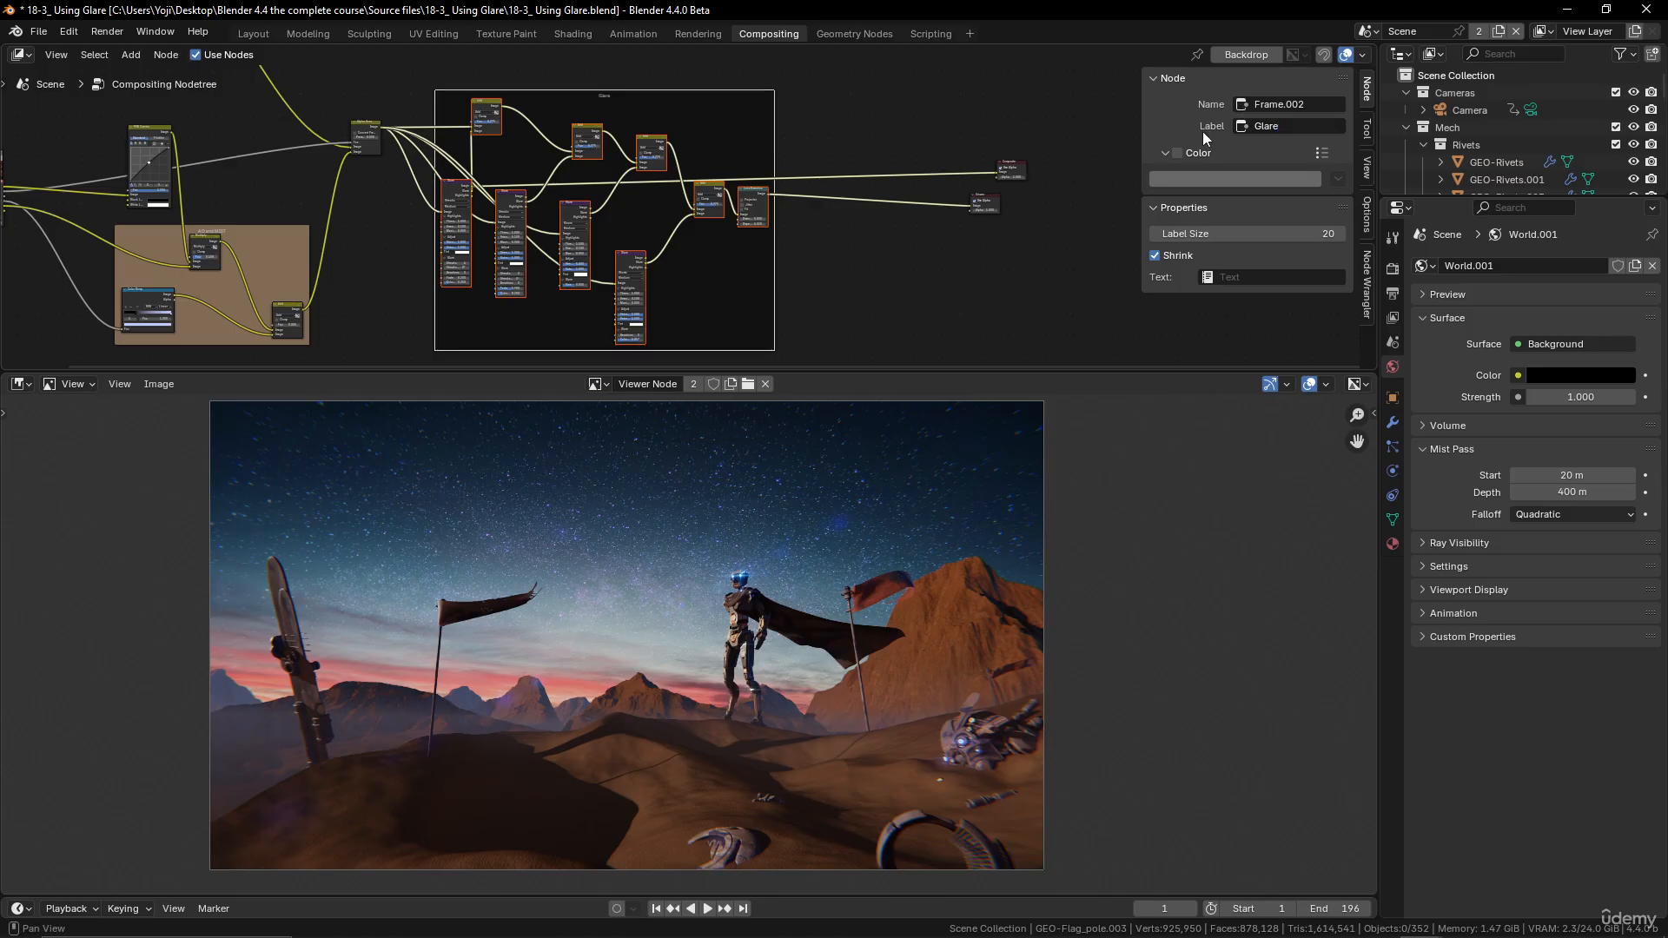
# Step: Enable a custom colour for the Glare frame and make it teal
pyautogui.click(1191, 155)
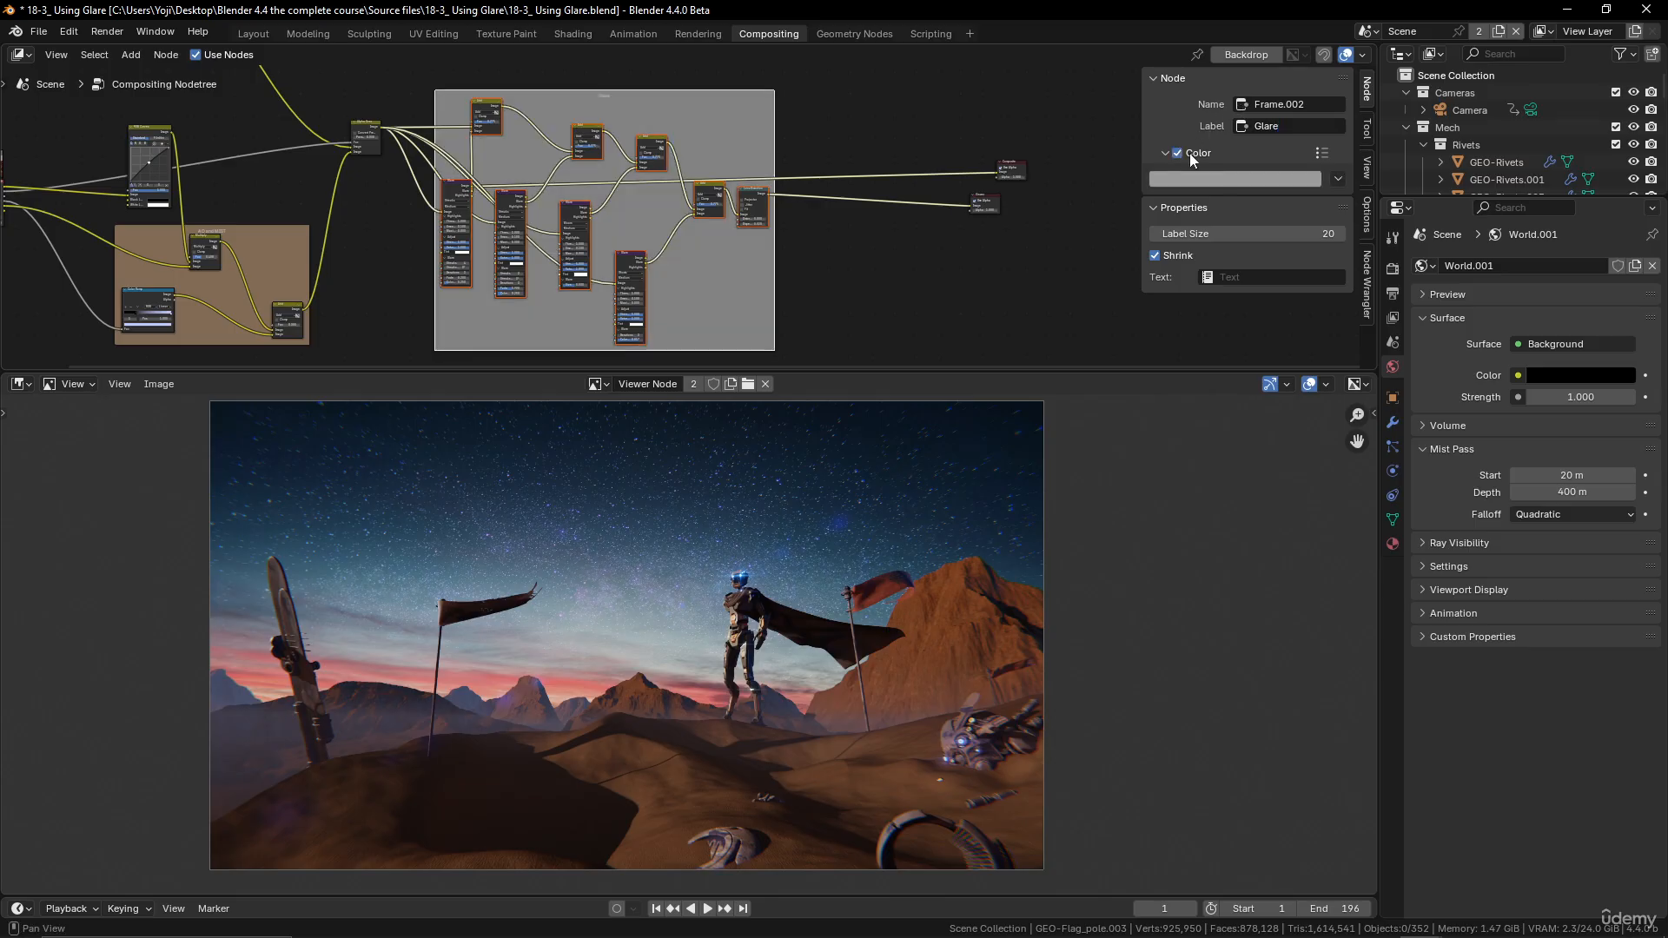
pyautogui.click(1232, 180)
pyautogui.moveTo(1229, 261); pyautogui.dragTo(1228, 250)
pyautogui.scroll(-2, 512, 198)
pyautogui.scroll(4, 608, 211)
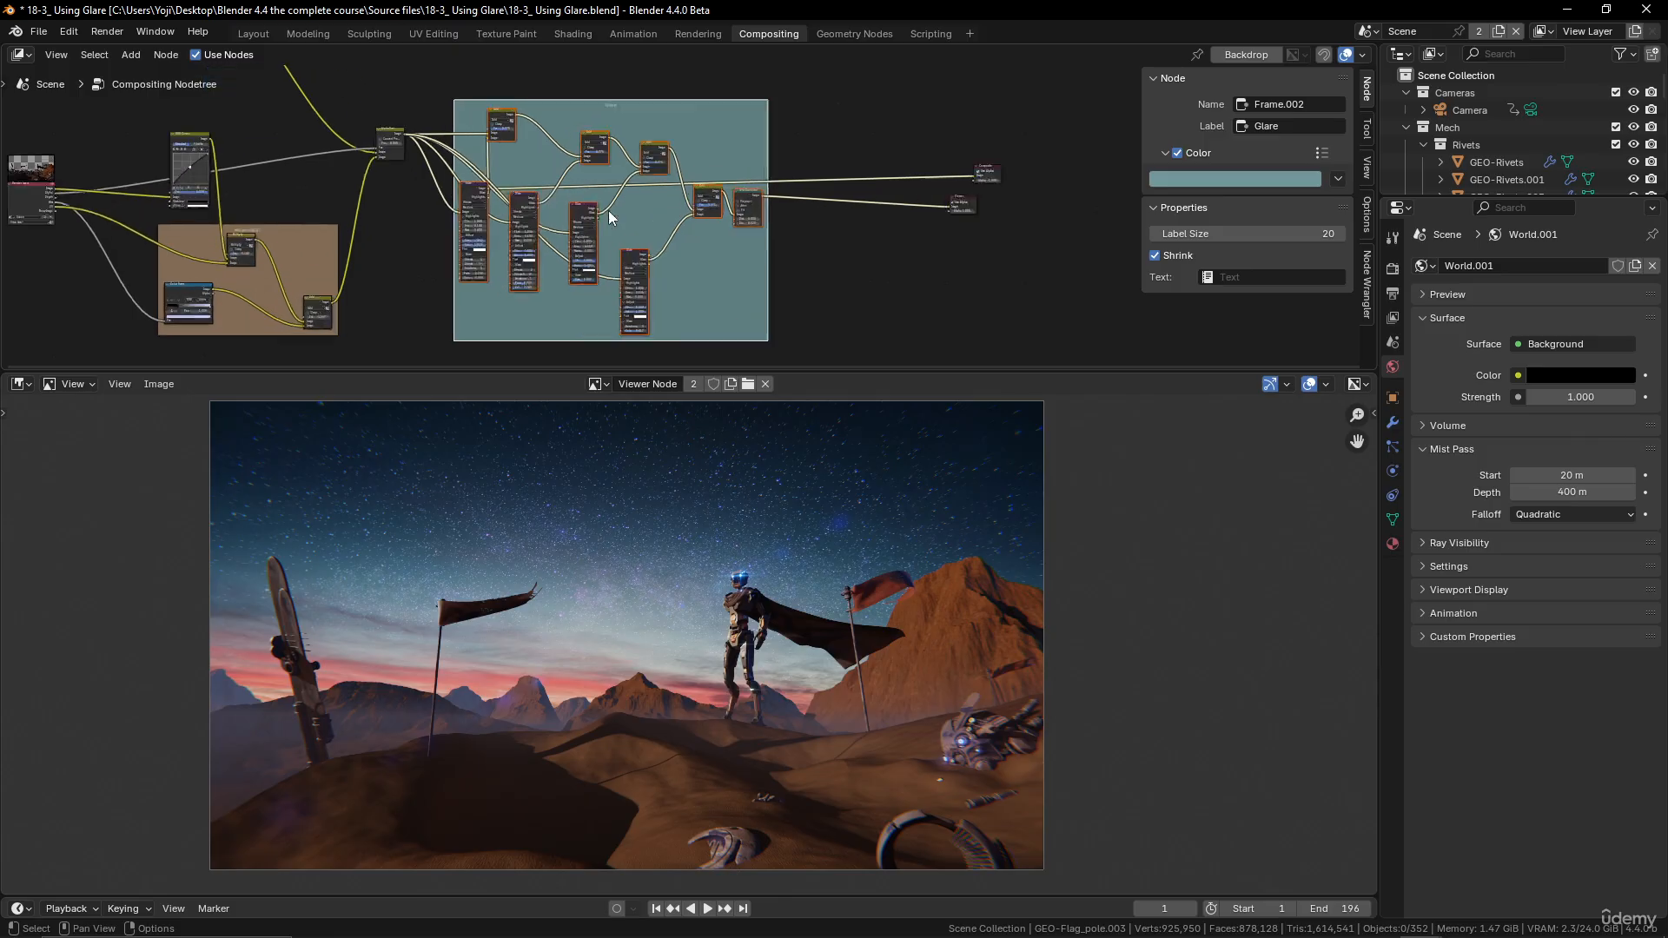
# Step: Enlarge the node editor, shift the Viewer and Composite nodes further right, and link the Lens Distortion output to the Composite node's image input
pyautogui.moveTo(1028, 243); pyautogui.dragTo(583, 246, button='middle')
pyautogui.scroll(1, 591, 269)
pyautogui.scroll(3, 575, 582)
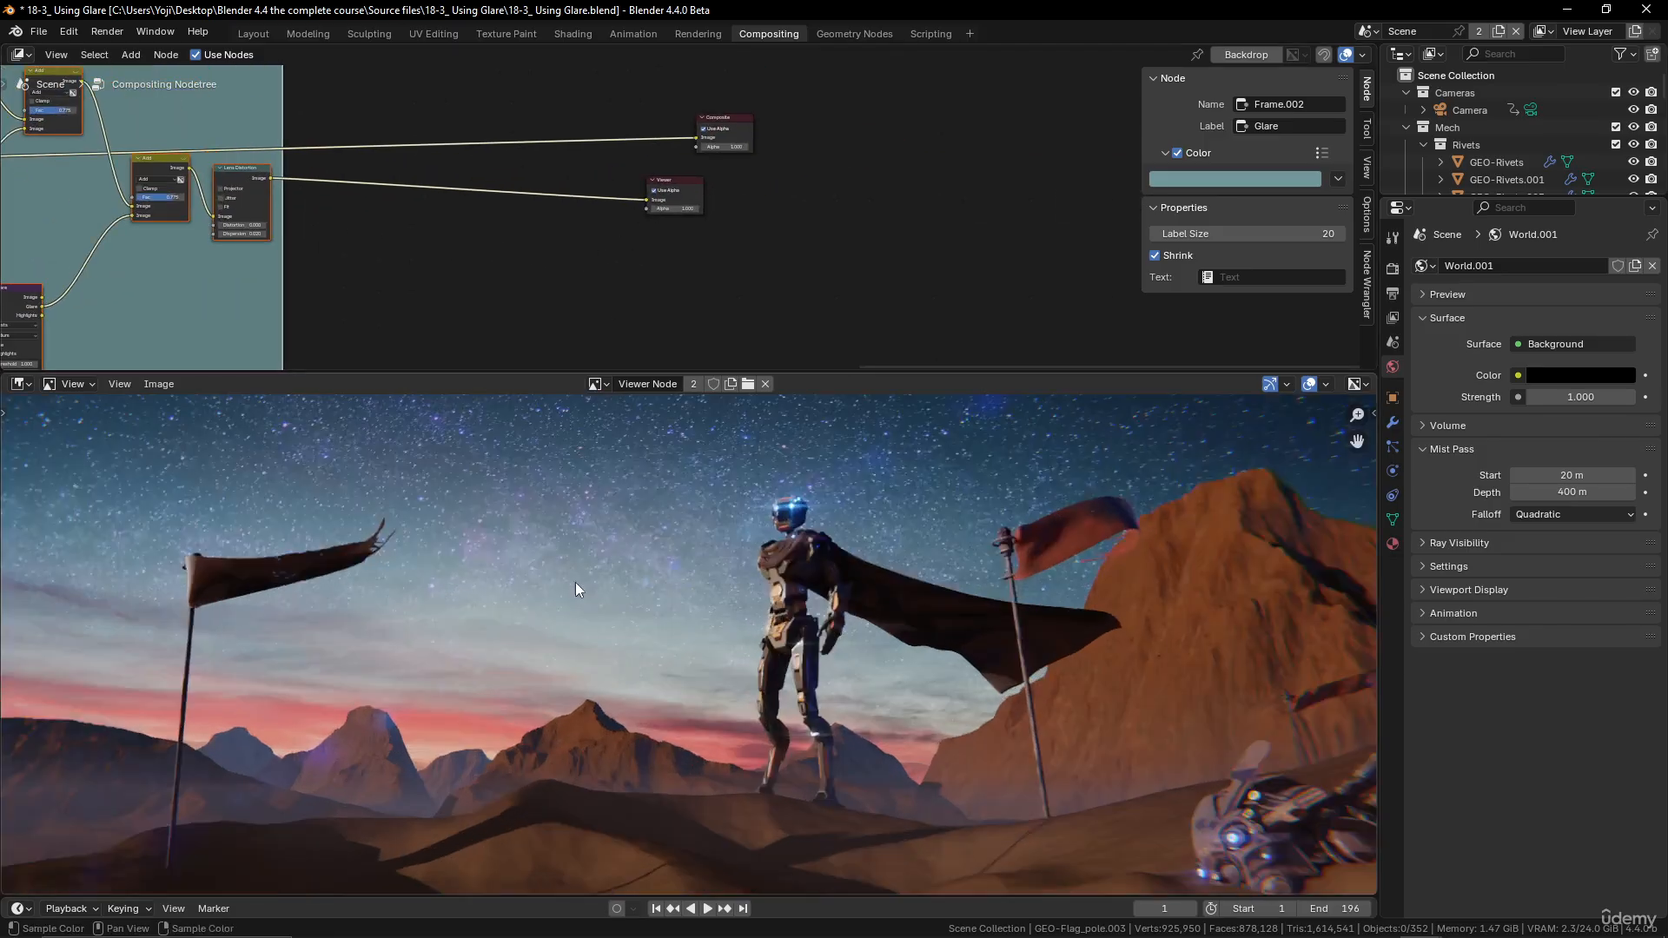
pyautogui.scroll(-3, 643, 521)
pyautogui.moveTo(816, 373); pyautogui.dragTo(812, 596)
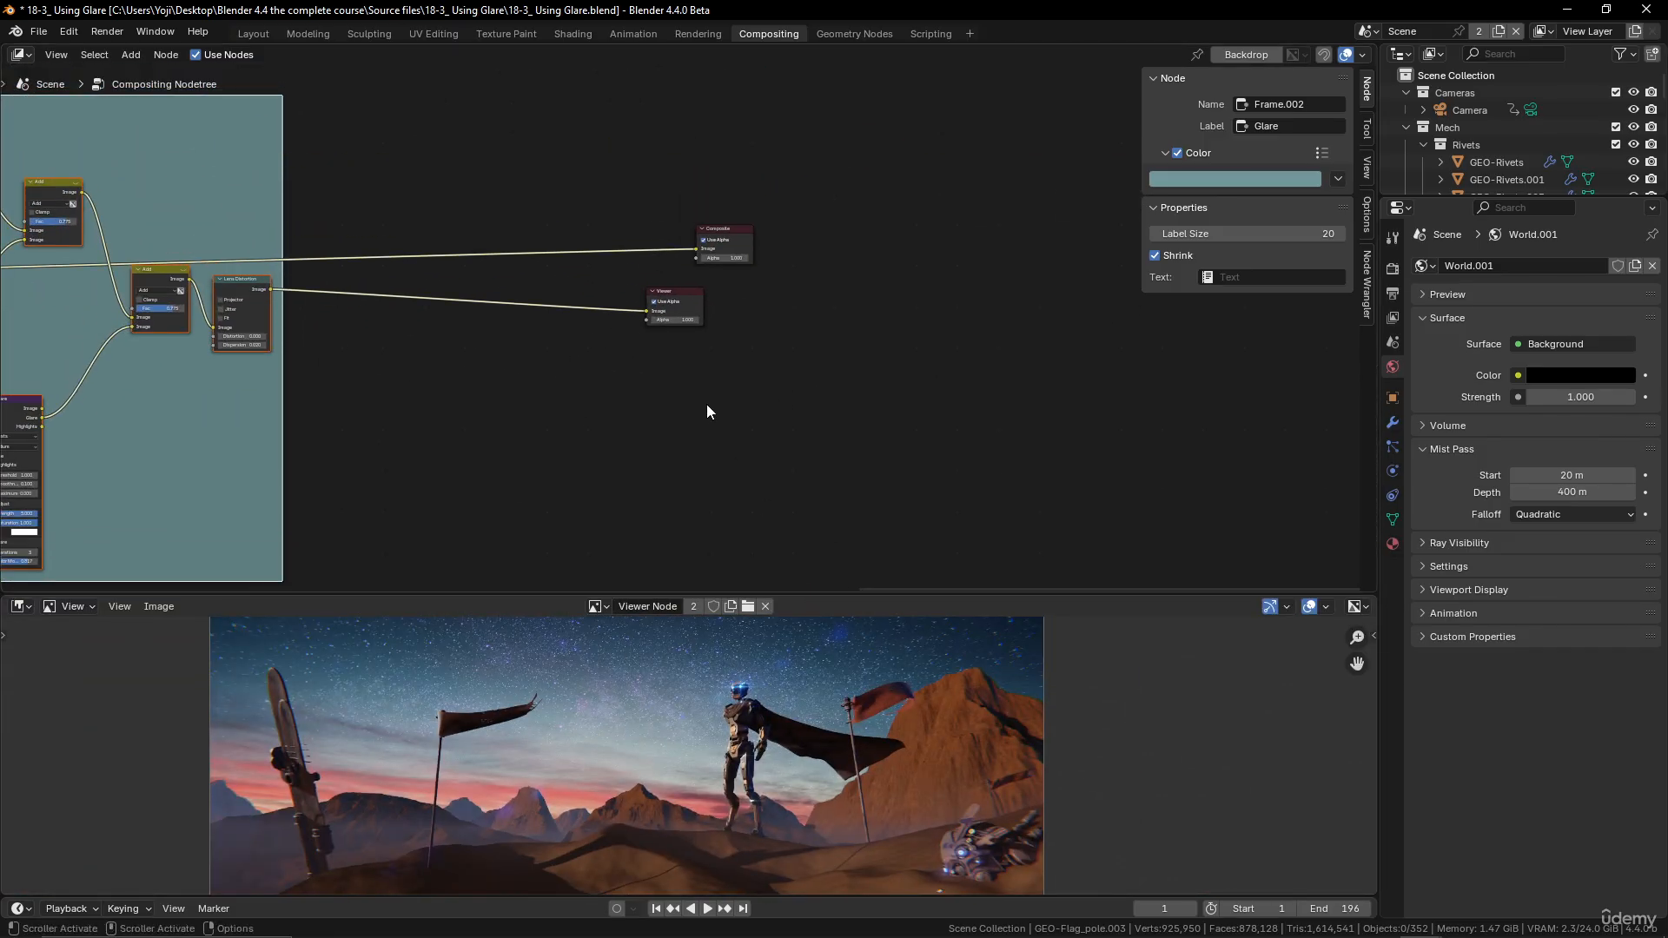
pyautogui.scroll(1, 707, 404)
pyautogui.moveTo(674, 292); pyautogui.dragTo(918, 336)
pyautogui.moveTo(730, 226); pyautogui.dragTo(928, 235)
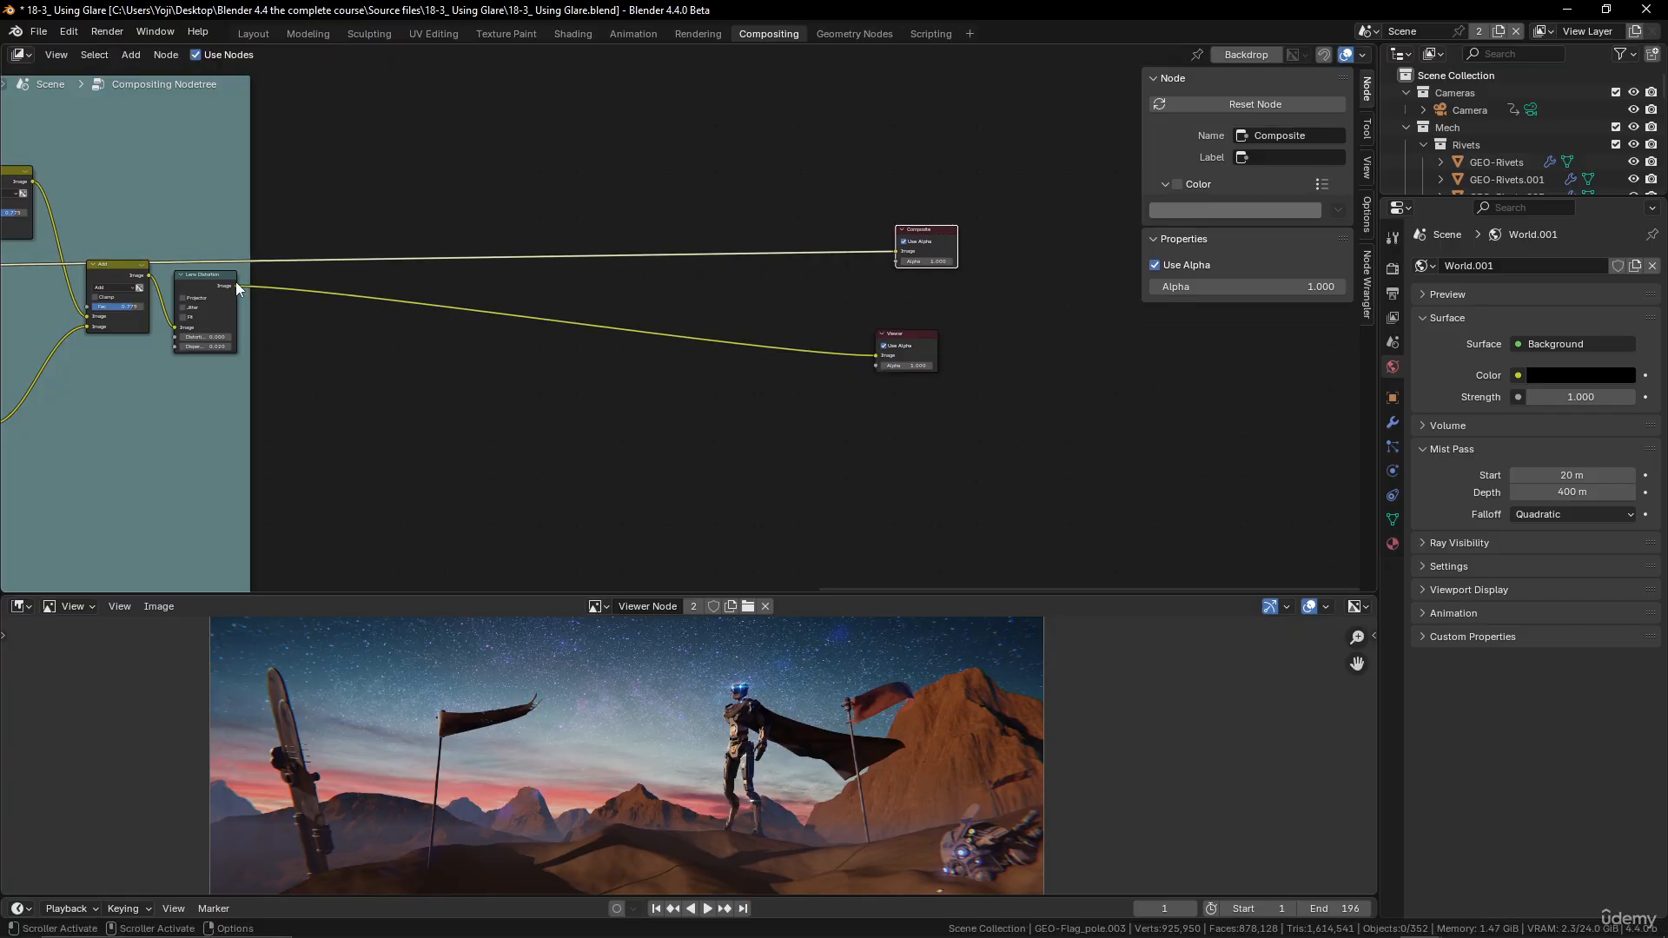
pyautogui.moveTo(236, 285); pyautogui.dragTo(898, 251)
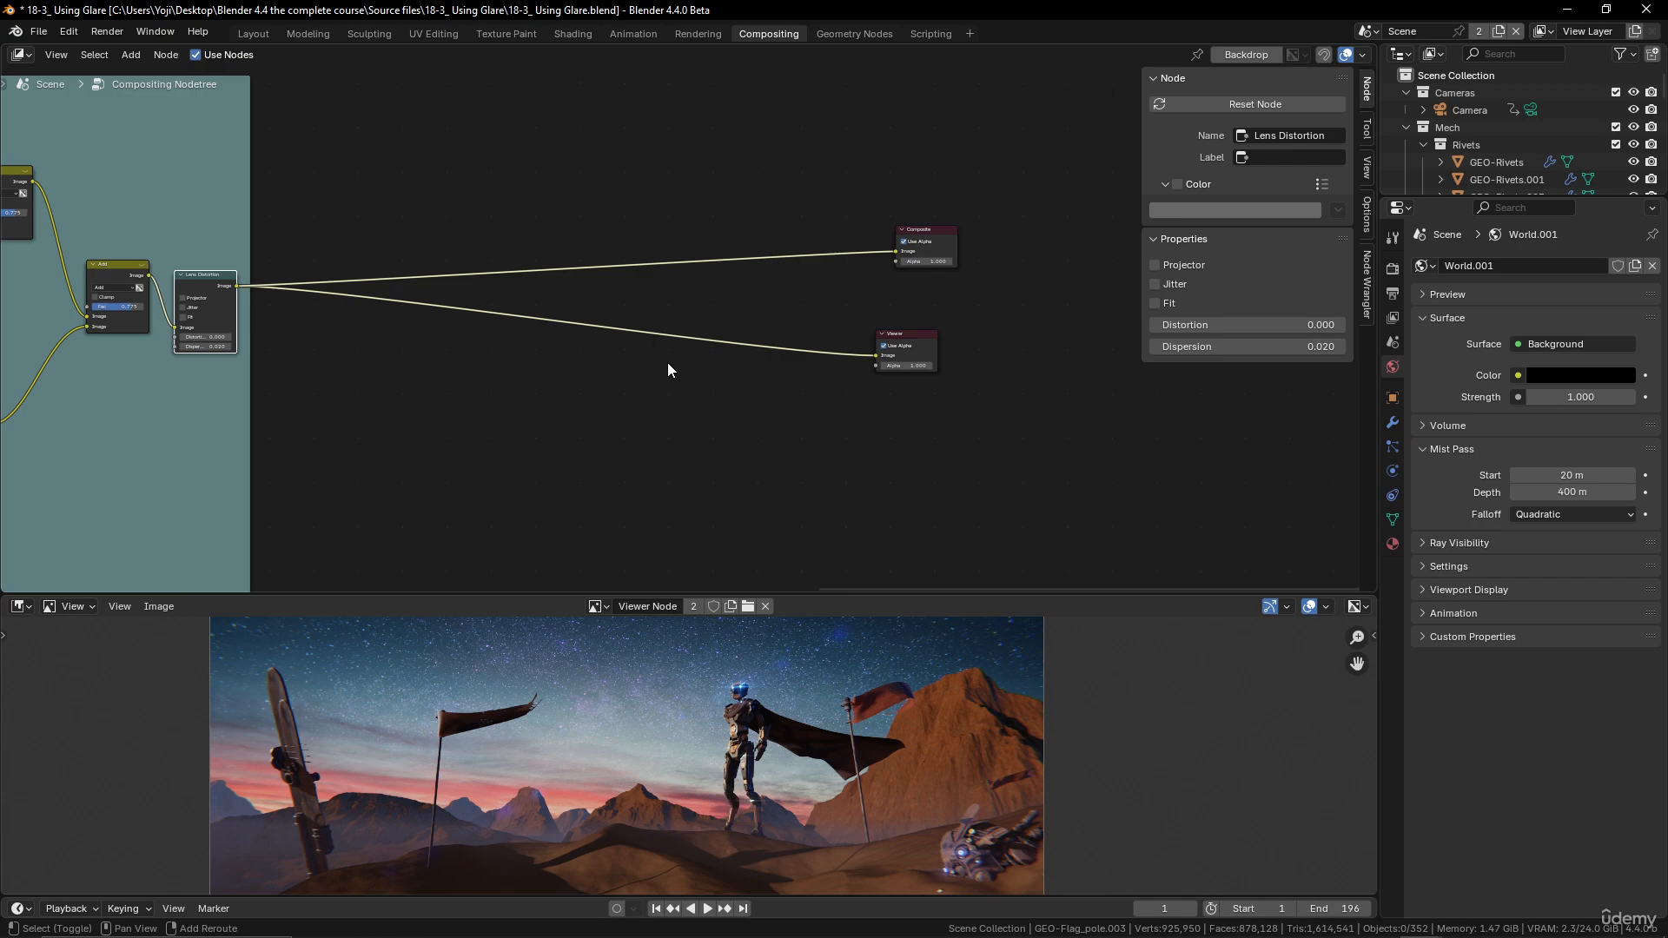
# Step: Enlarge the image preview area and add an Ellipse Mask node in the empty space right of the Glare frame
pyautogui.hotkey('shift', 'a')
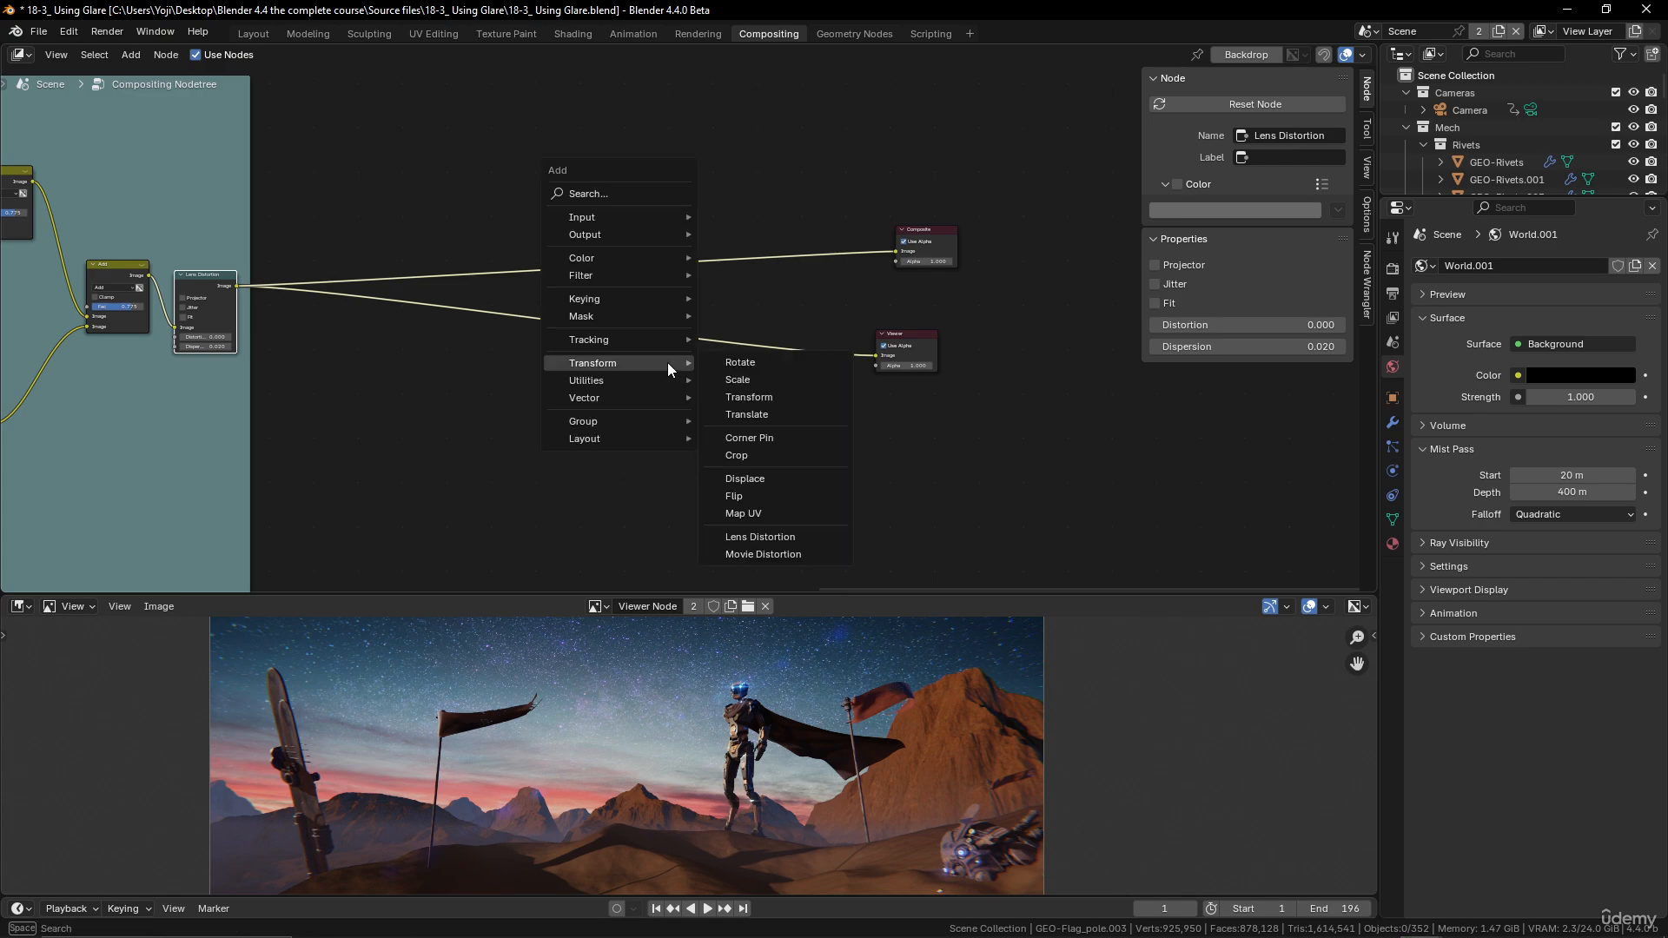
pyautogui.press('Escape')
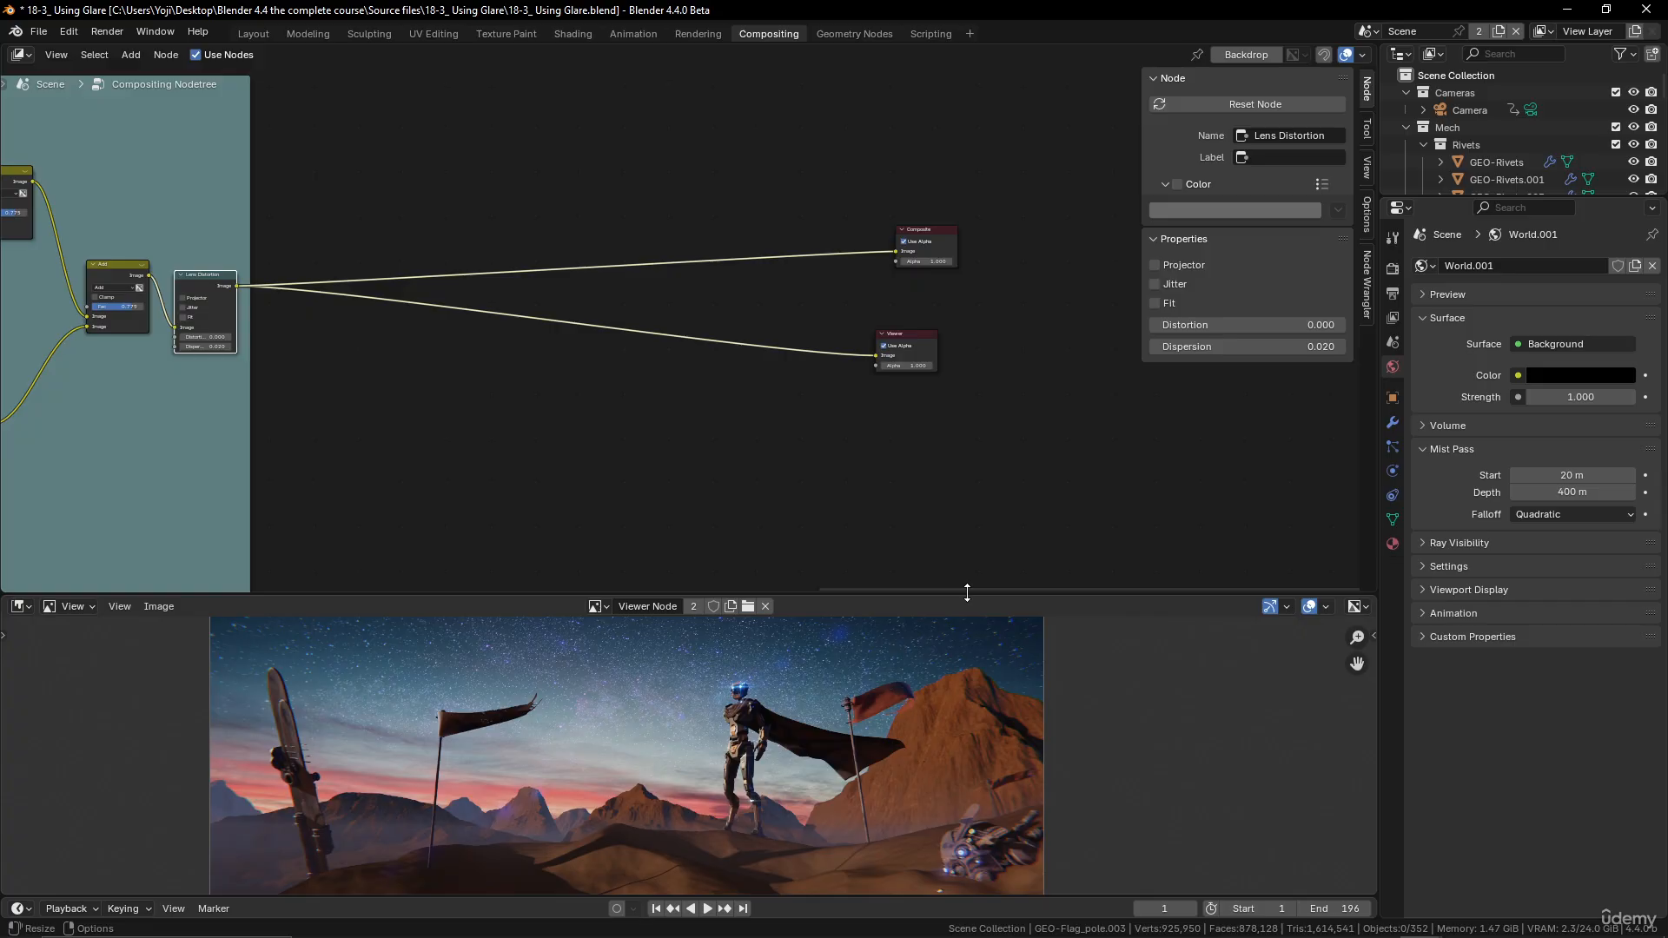
pyautogui.moveTo(967, 592); pyautogui.dragTo(994, 319)
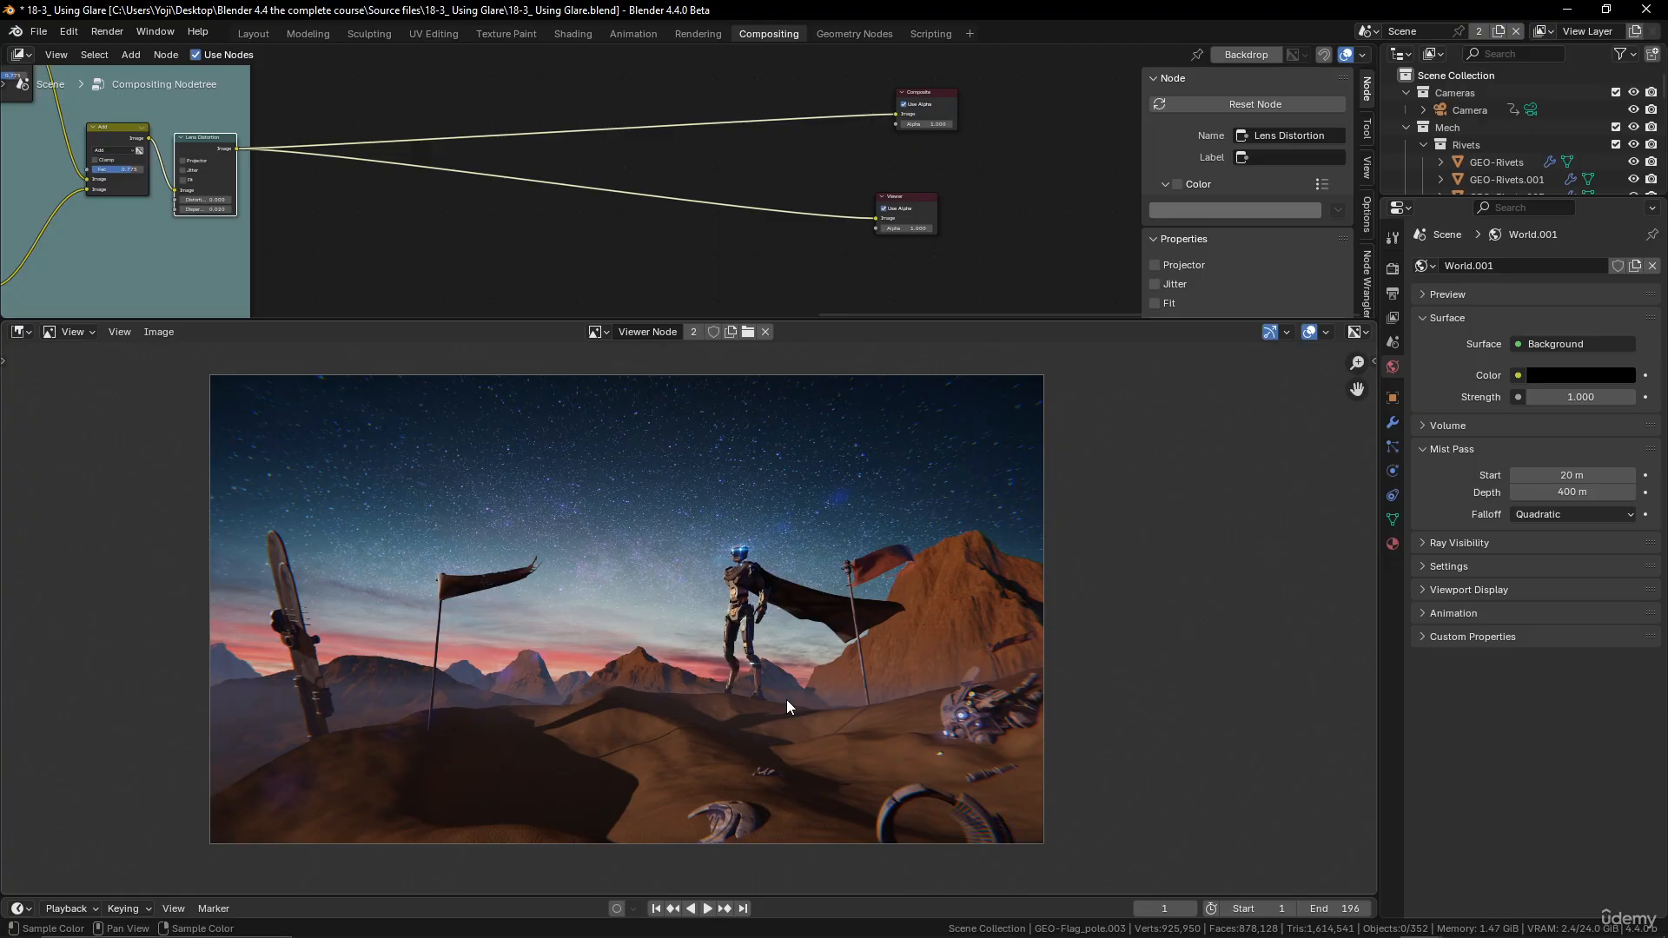
pyautogui.hotkey('shift', 'a')
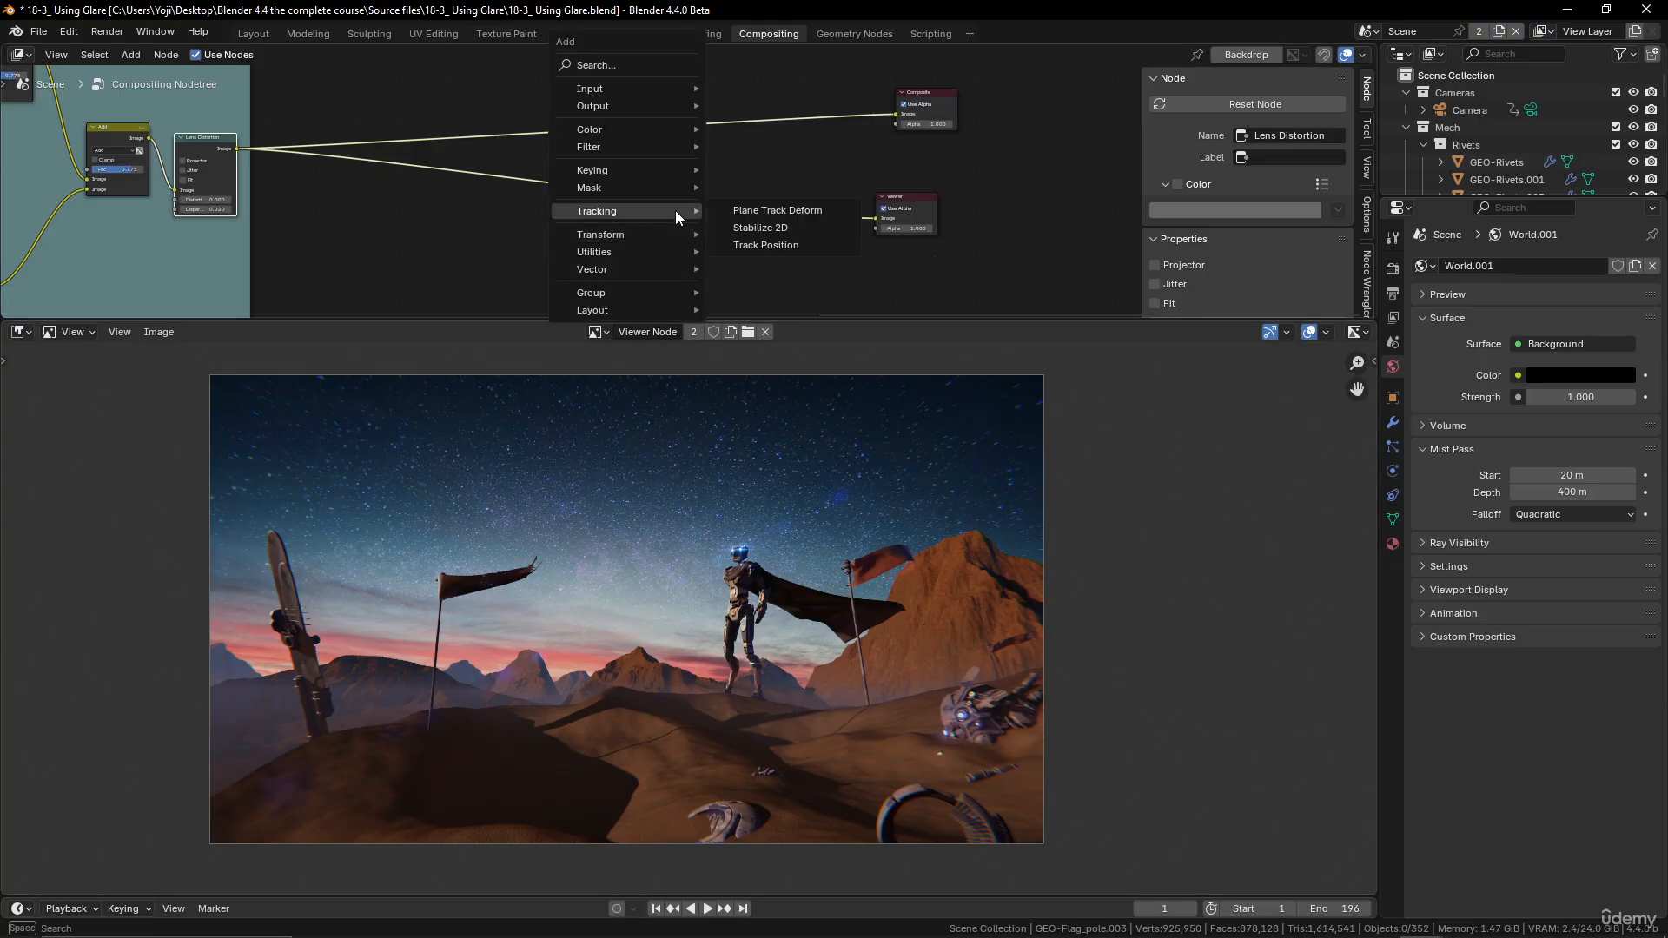
pyautogui.moveTo(643, 185)
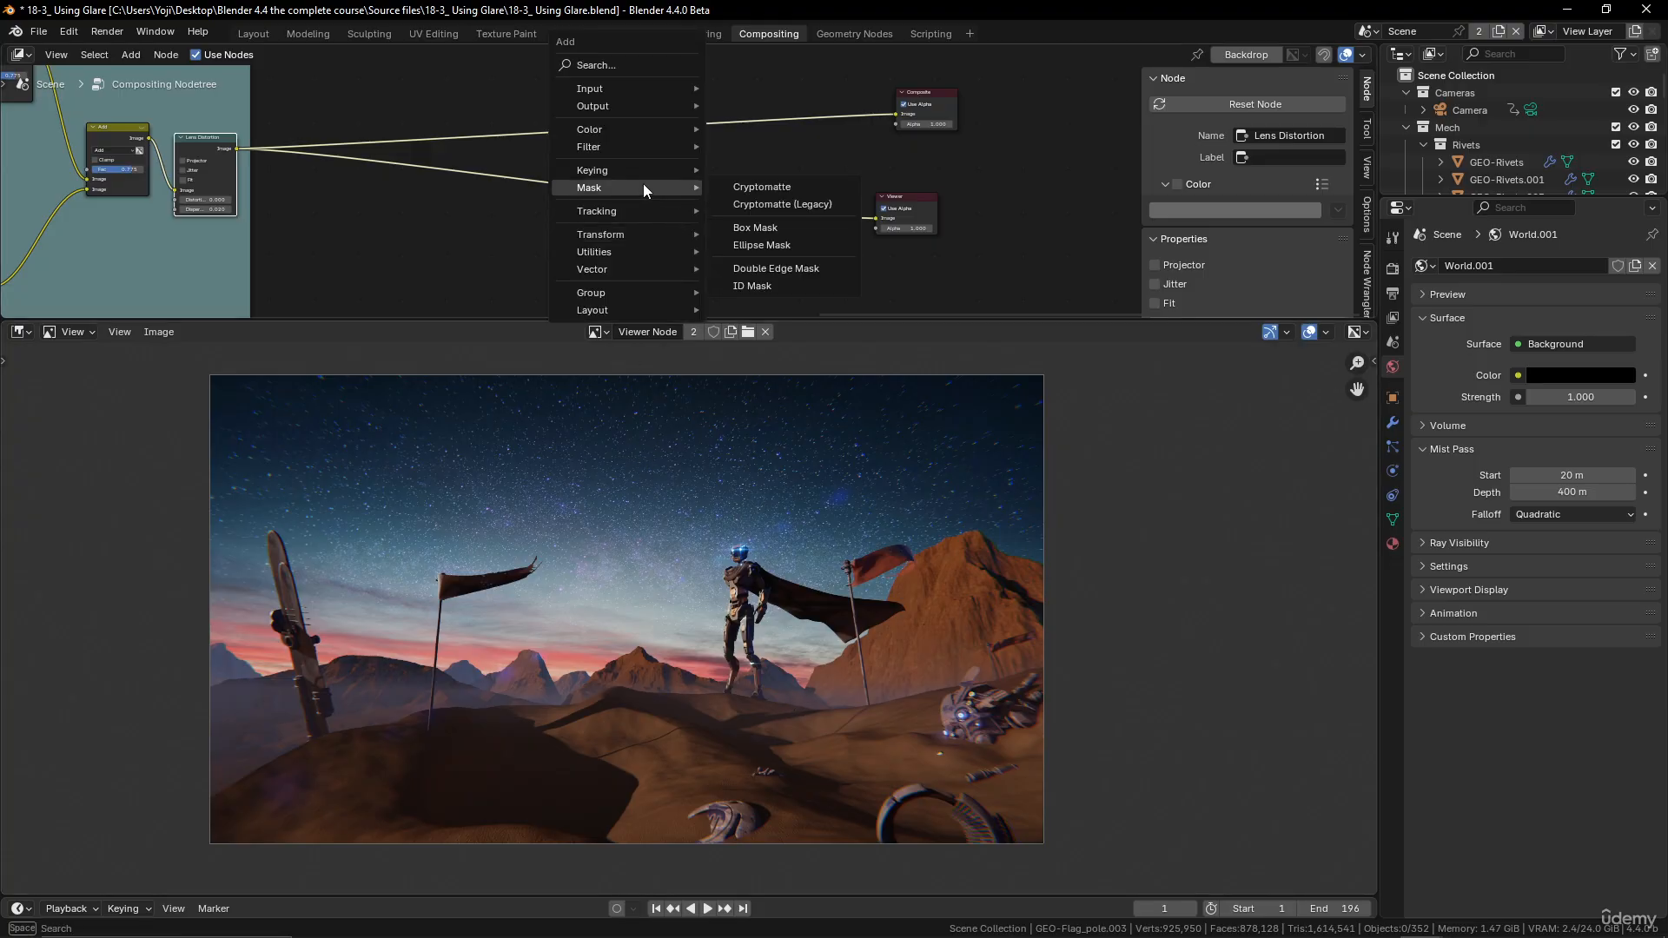
pyautogui.click(779, 243)
pyautogui.click(486, 243)
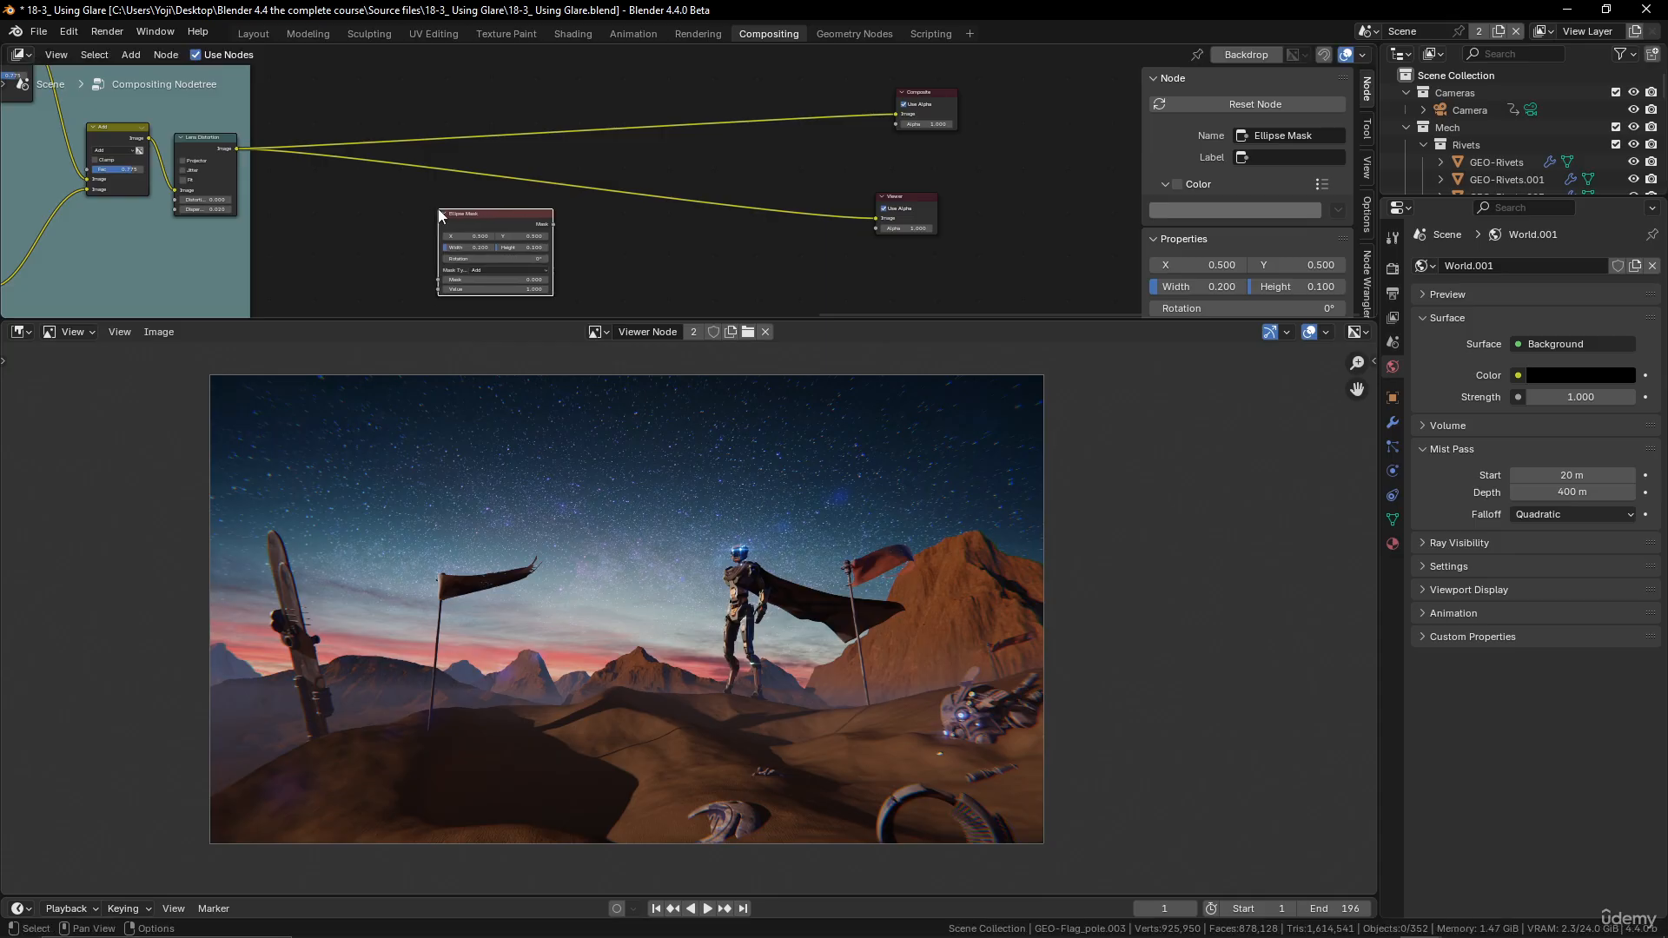
# Step: Preview the Ellipse Mask through the Viewer node and move the Viewer away to the right of the mask
pyautogui.scroll(-2, 549, 246)
pyautogui.keyDown('ctrl'); pyautogui.keyDown('shift'); pyautogui.click(549, 245); pyautogui.keyUp('shift'); pyautogui.keyUp('ctrl')
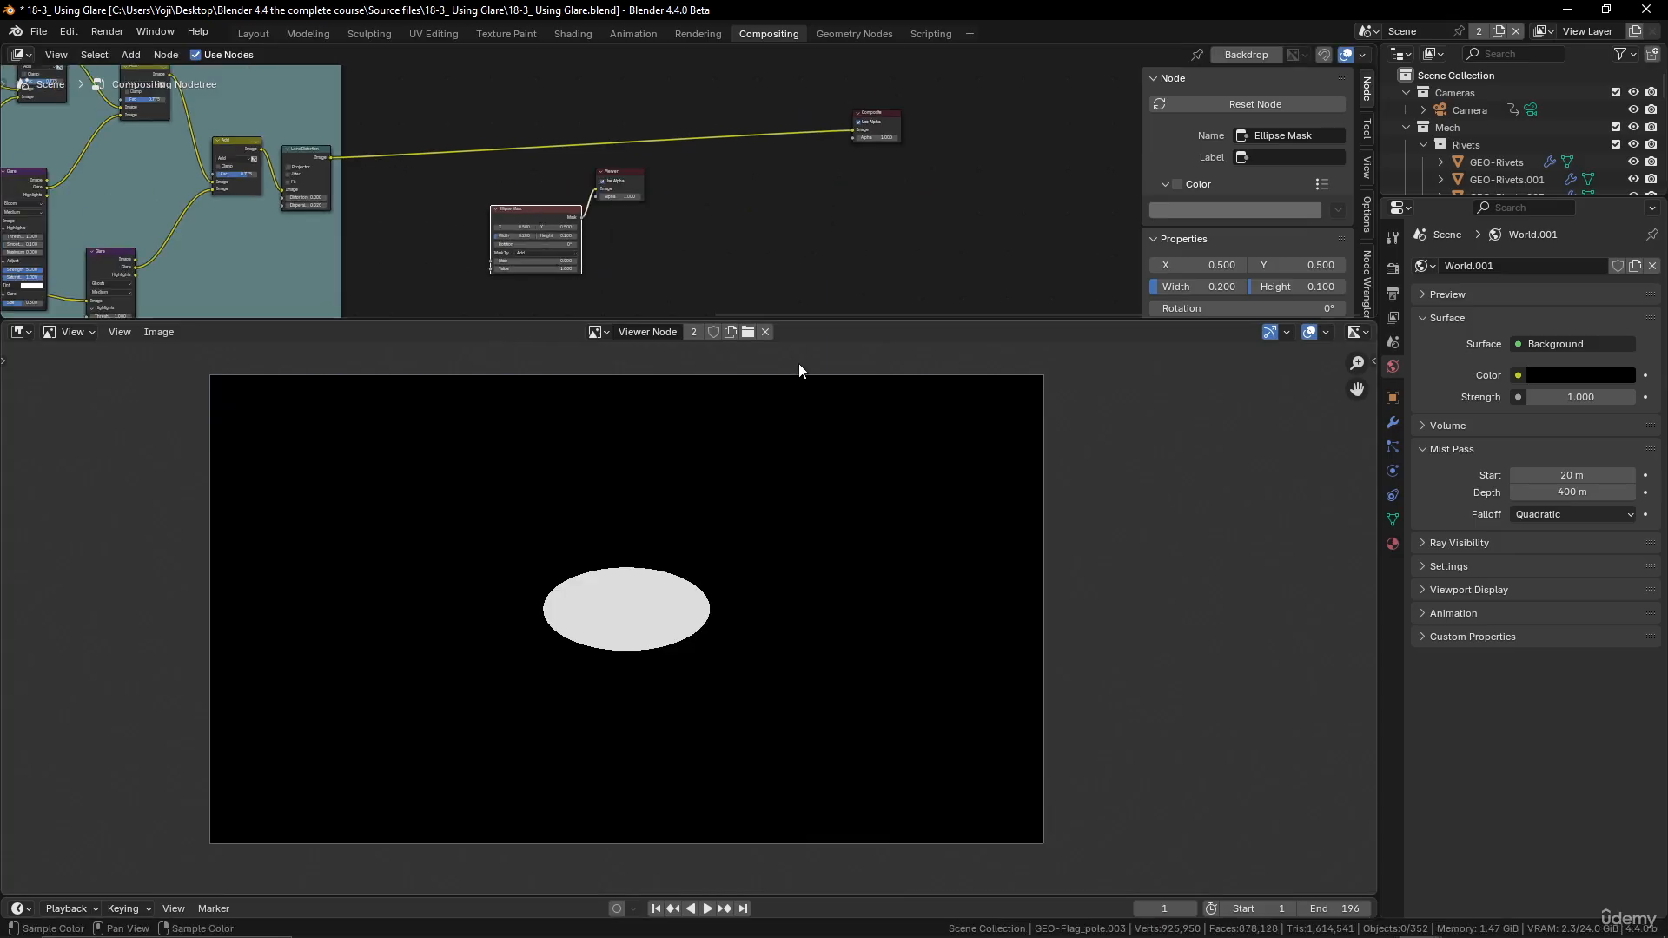
pyautogui.scroll(5, 723, 247)
pyautogui.moveTo(615, 162); pyautogui.dragTo(844, 163)
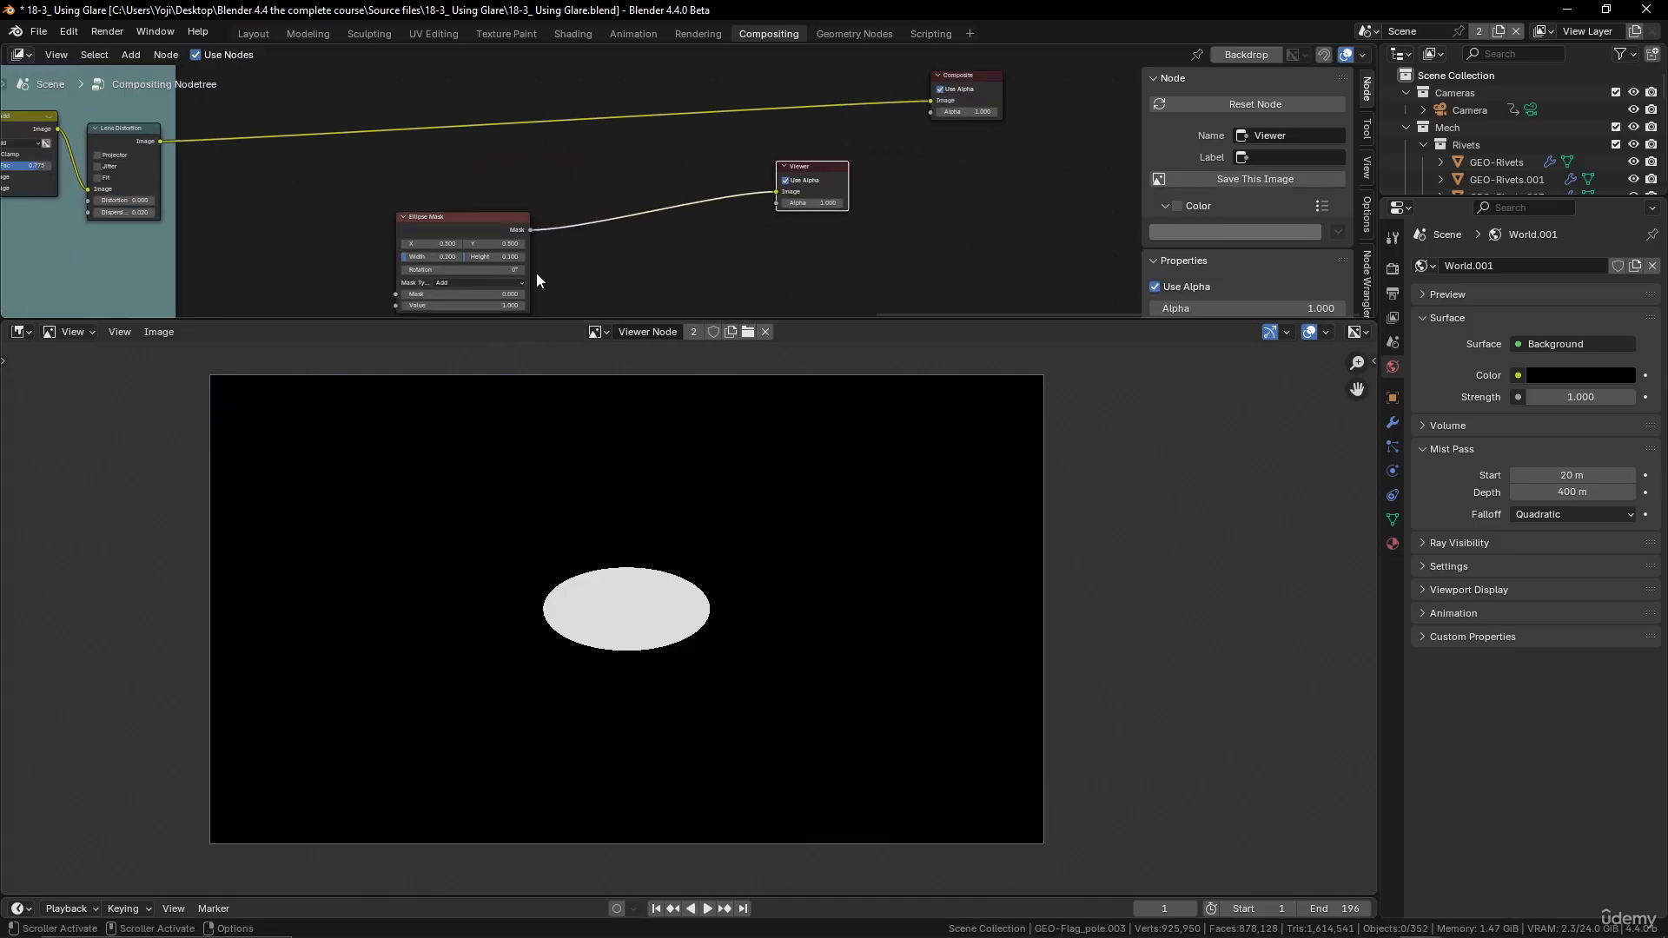
# Step: Set the Ellipse Mask's width to 0.4 and its height to 0.26
pyautogui.scroll(4, 536, 268)
pyautogui.moveTo(541, 242); pyautogui.dragTo(594, 168, button='middle')
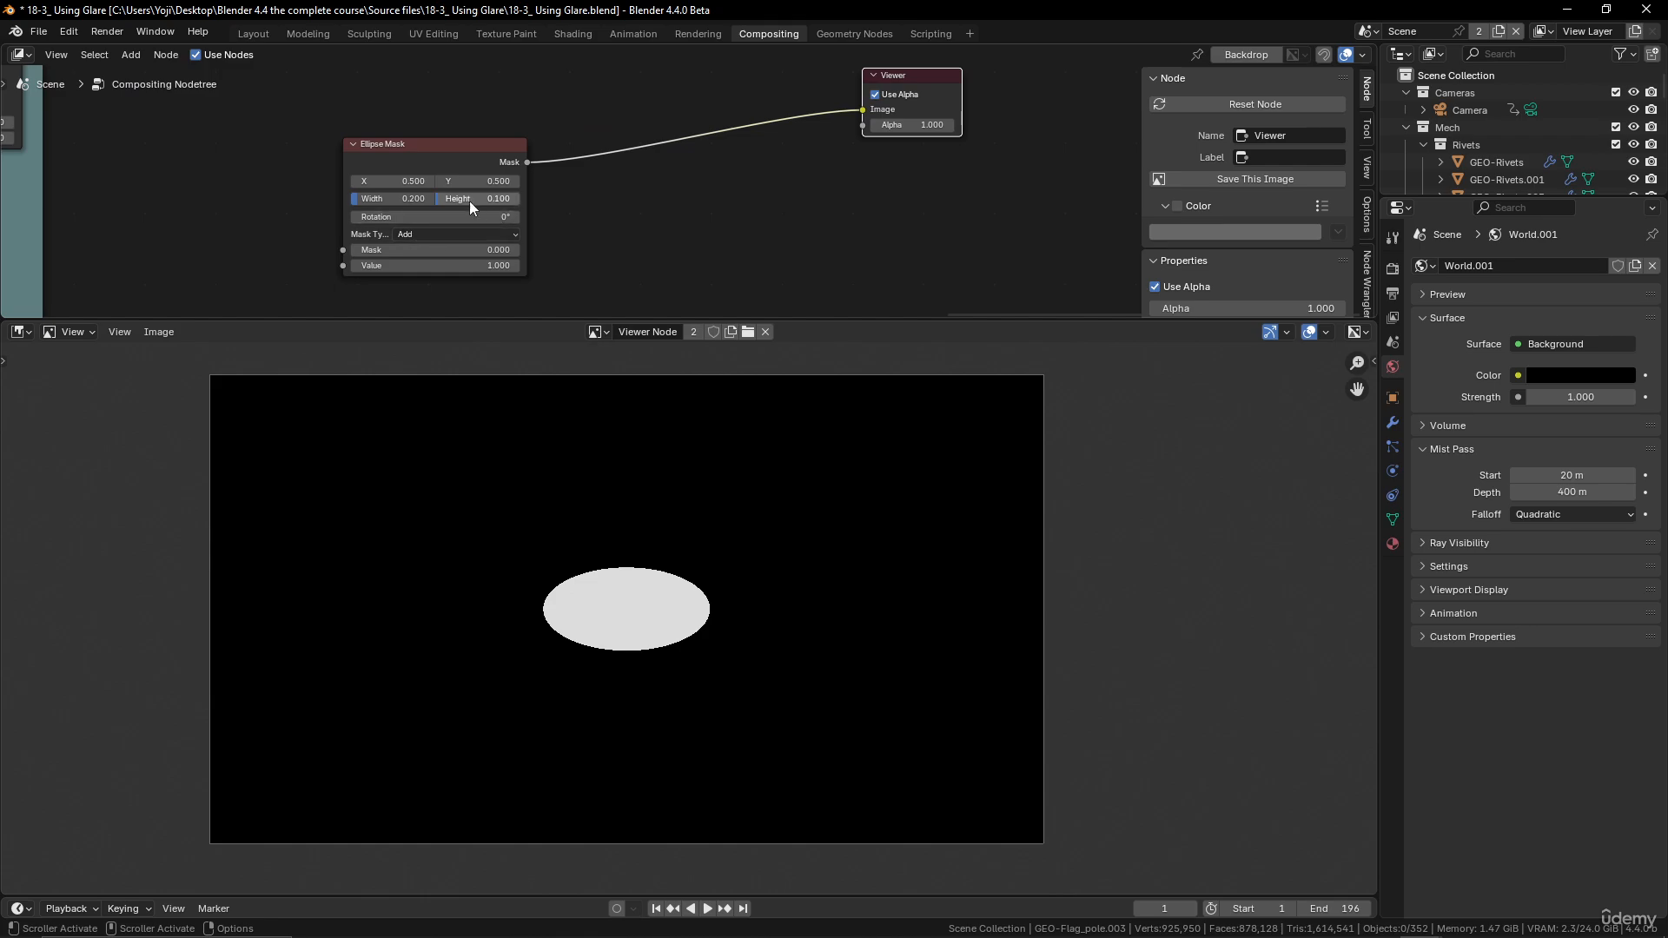
pyautogui.doubleClick(399, 198)
pyautogui.write('0.4')
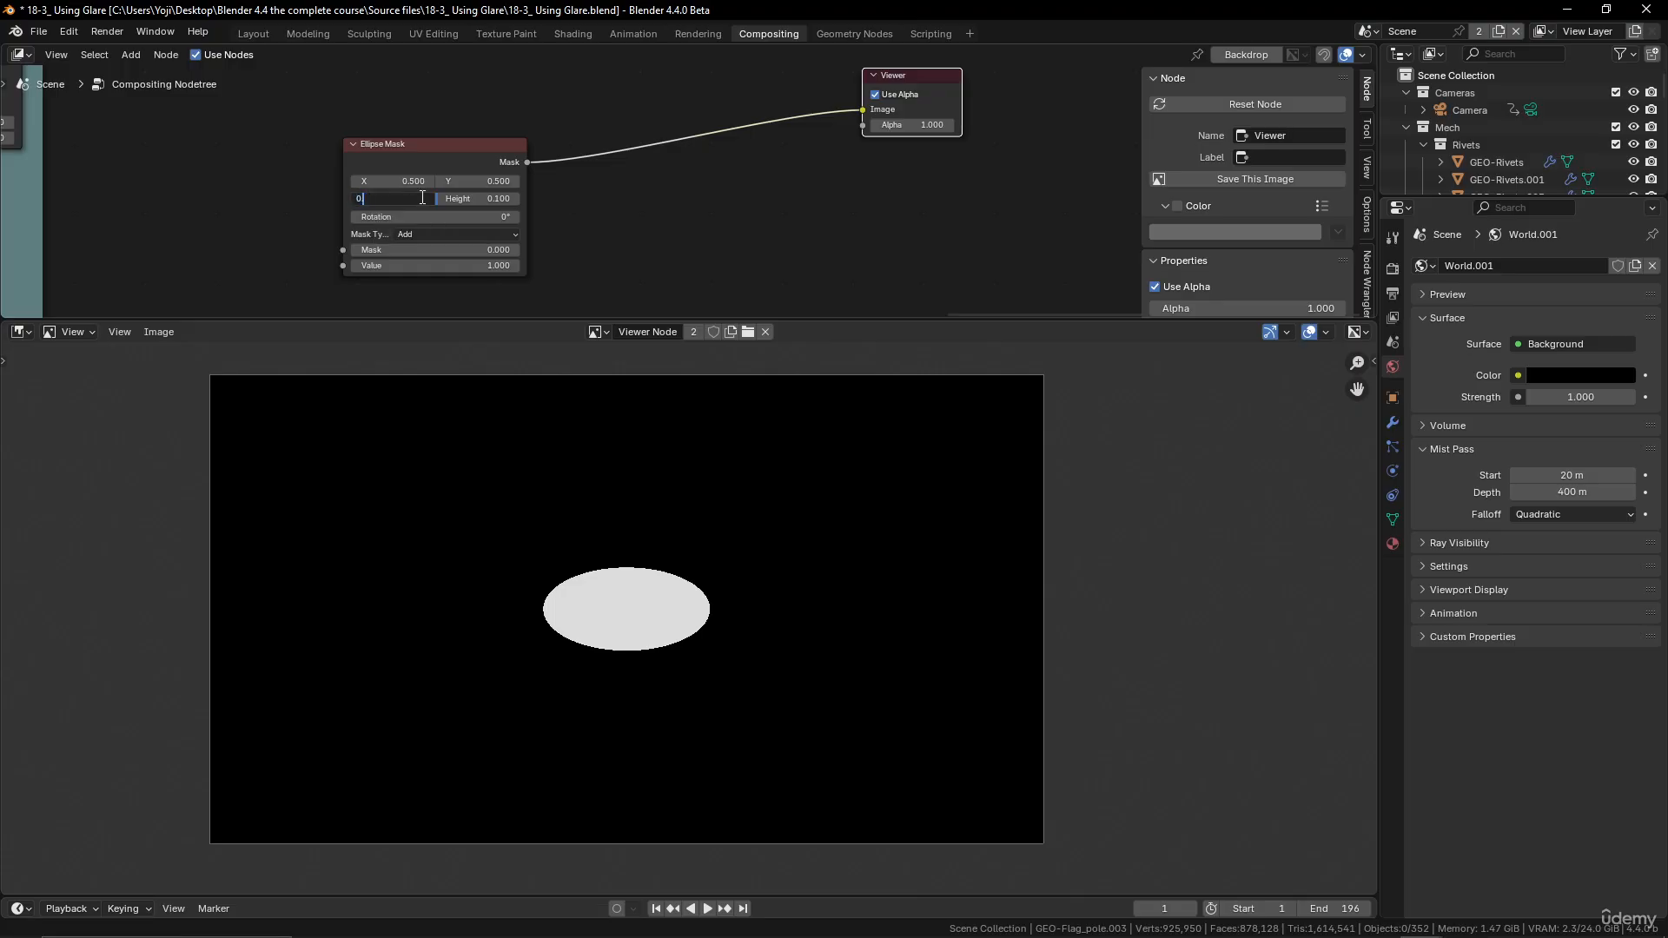
pyautogui.press('Return')
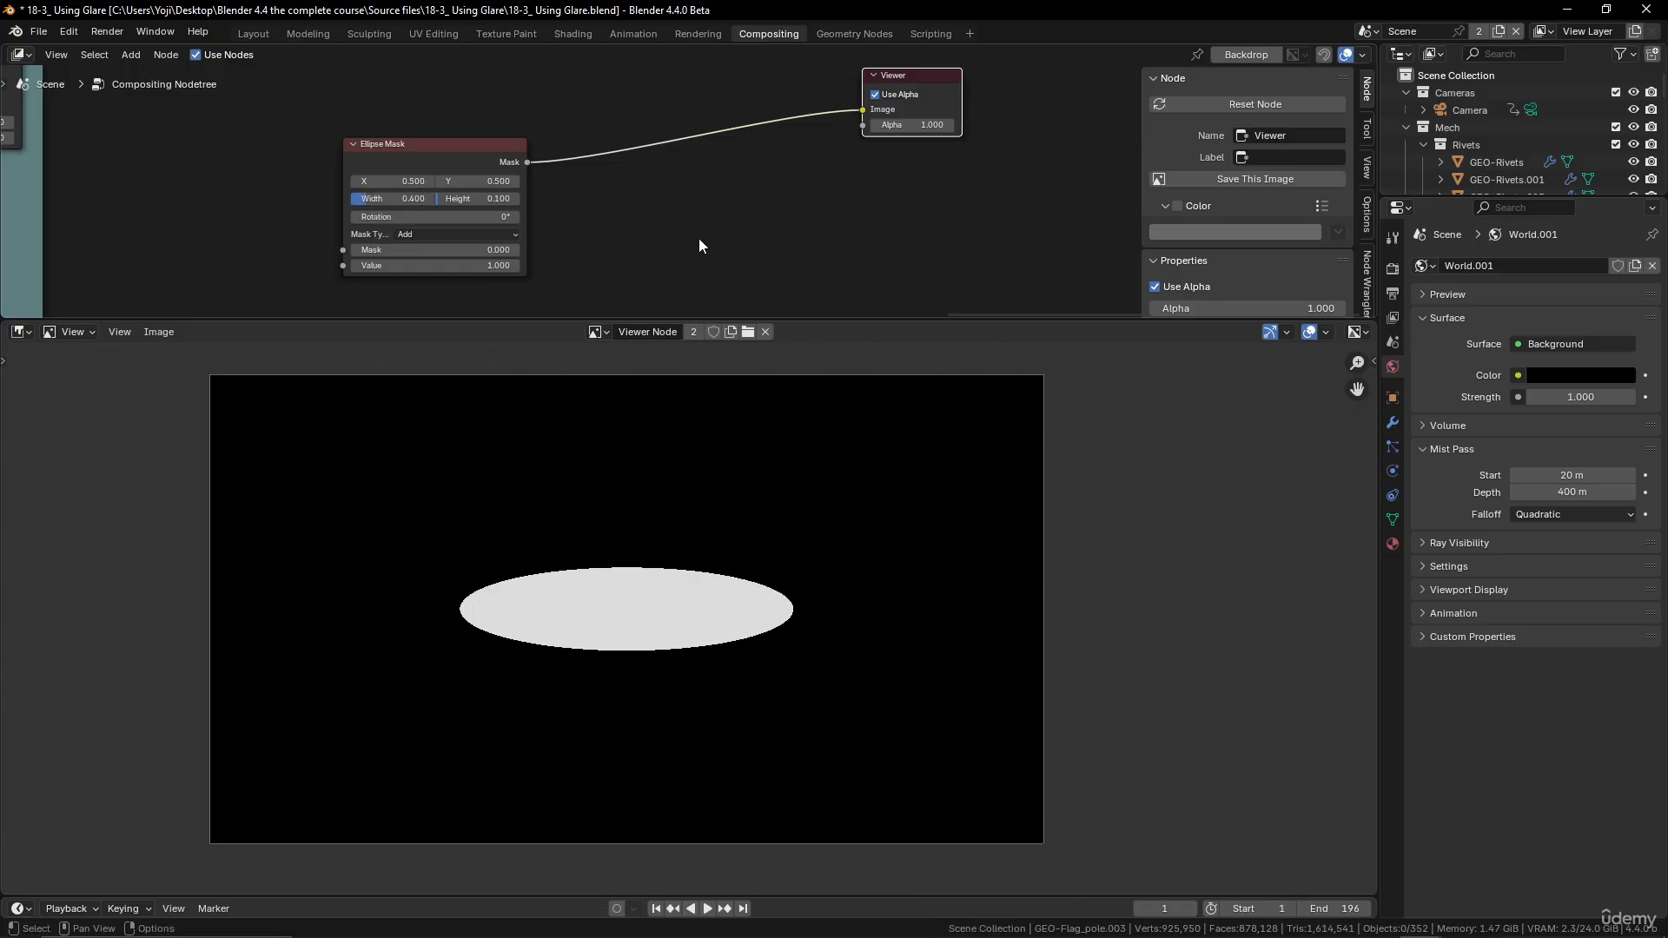
pyautogui.doubleClick(481, 198)
pyautogui.write('0.26')
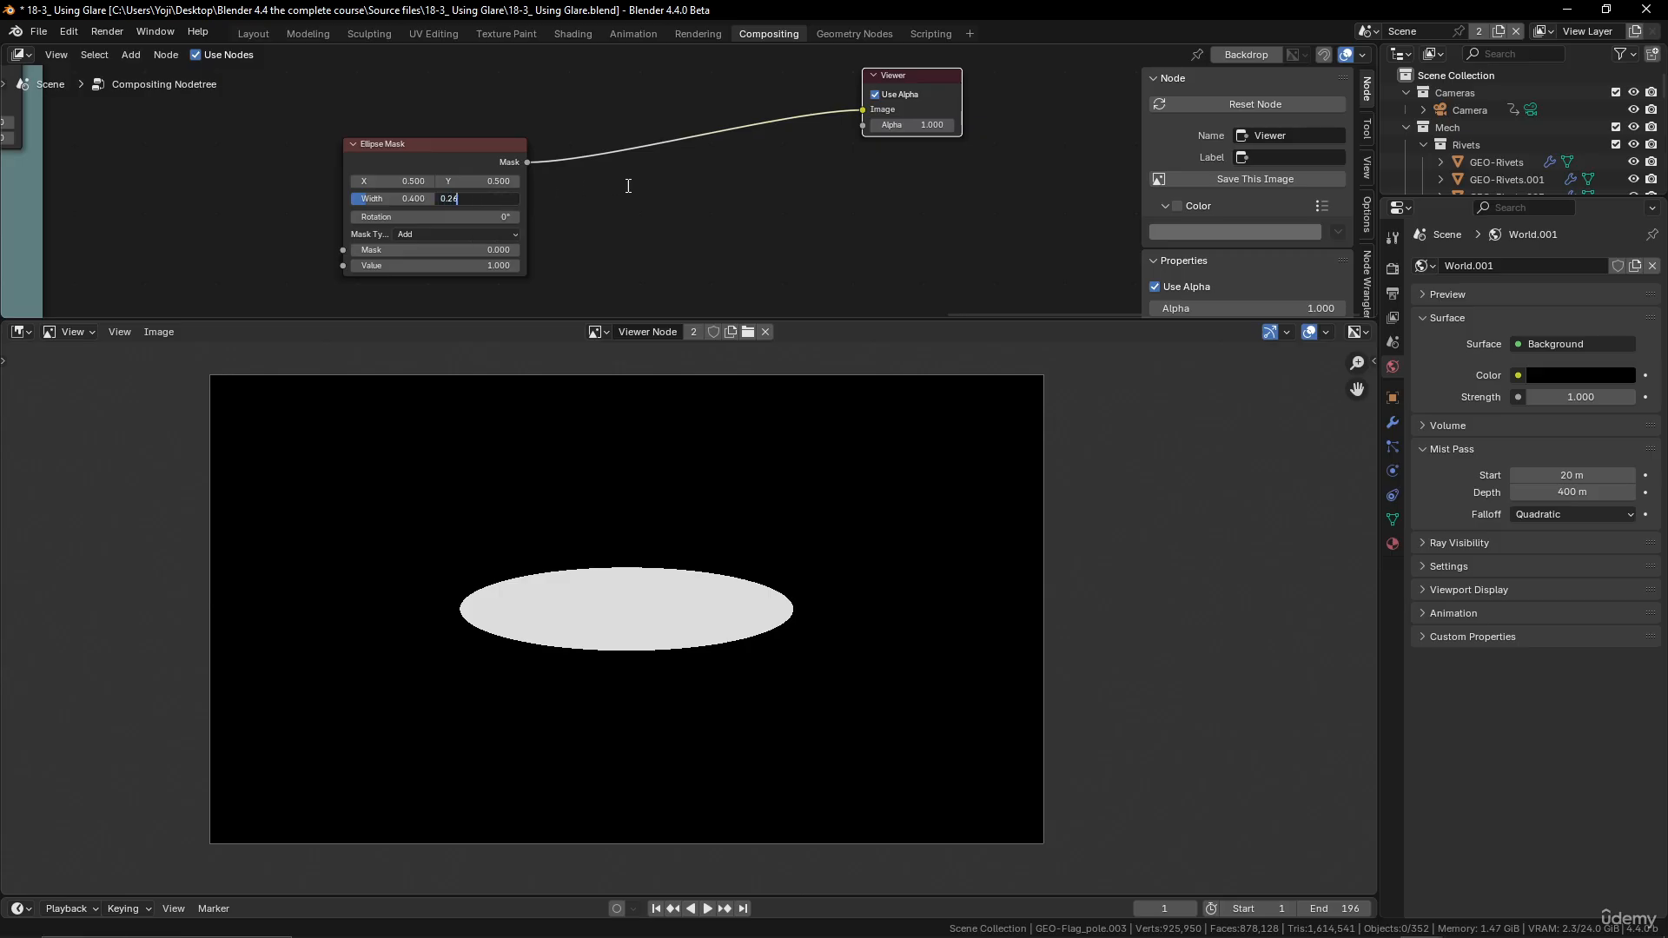
pyautogui.press('Return')
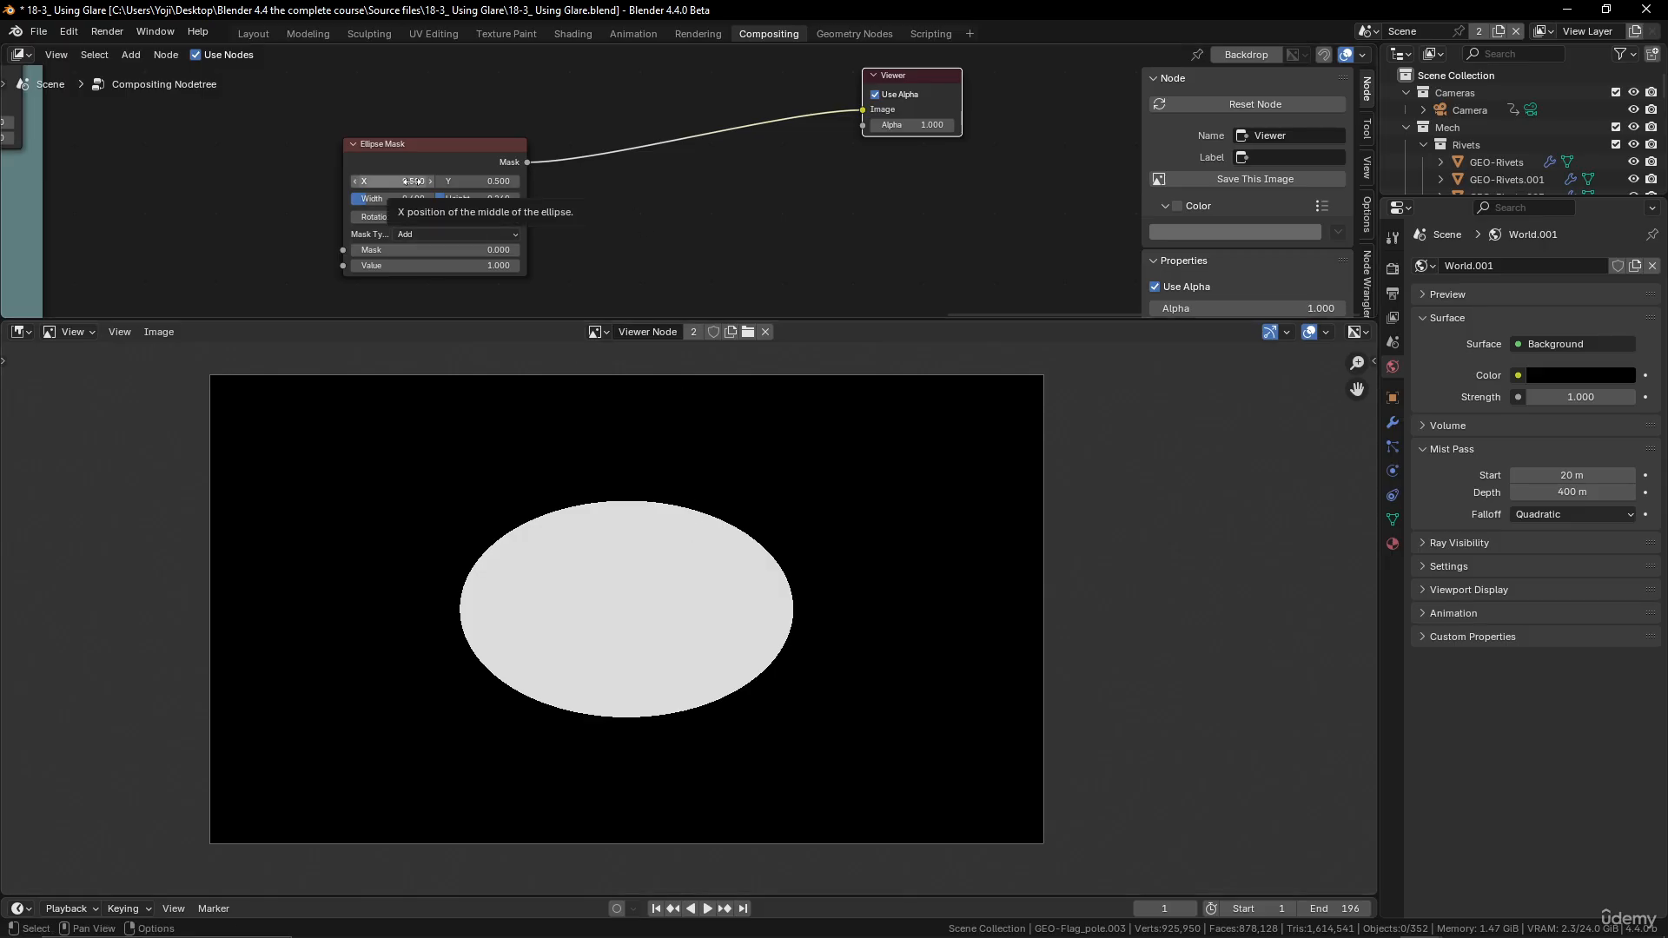
# Step: Position the Ellipse Mask at X 0.15 and Y 0.65
pyautogui.moveTo(413, 181); pyautogui.dragTo(374, 180)
pyautogui.click(413, 181)
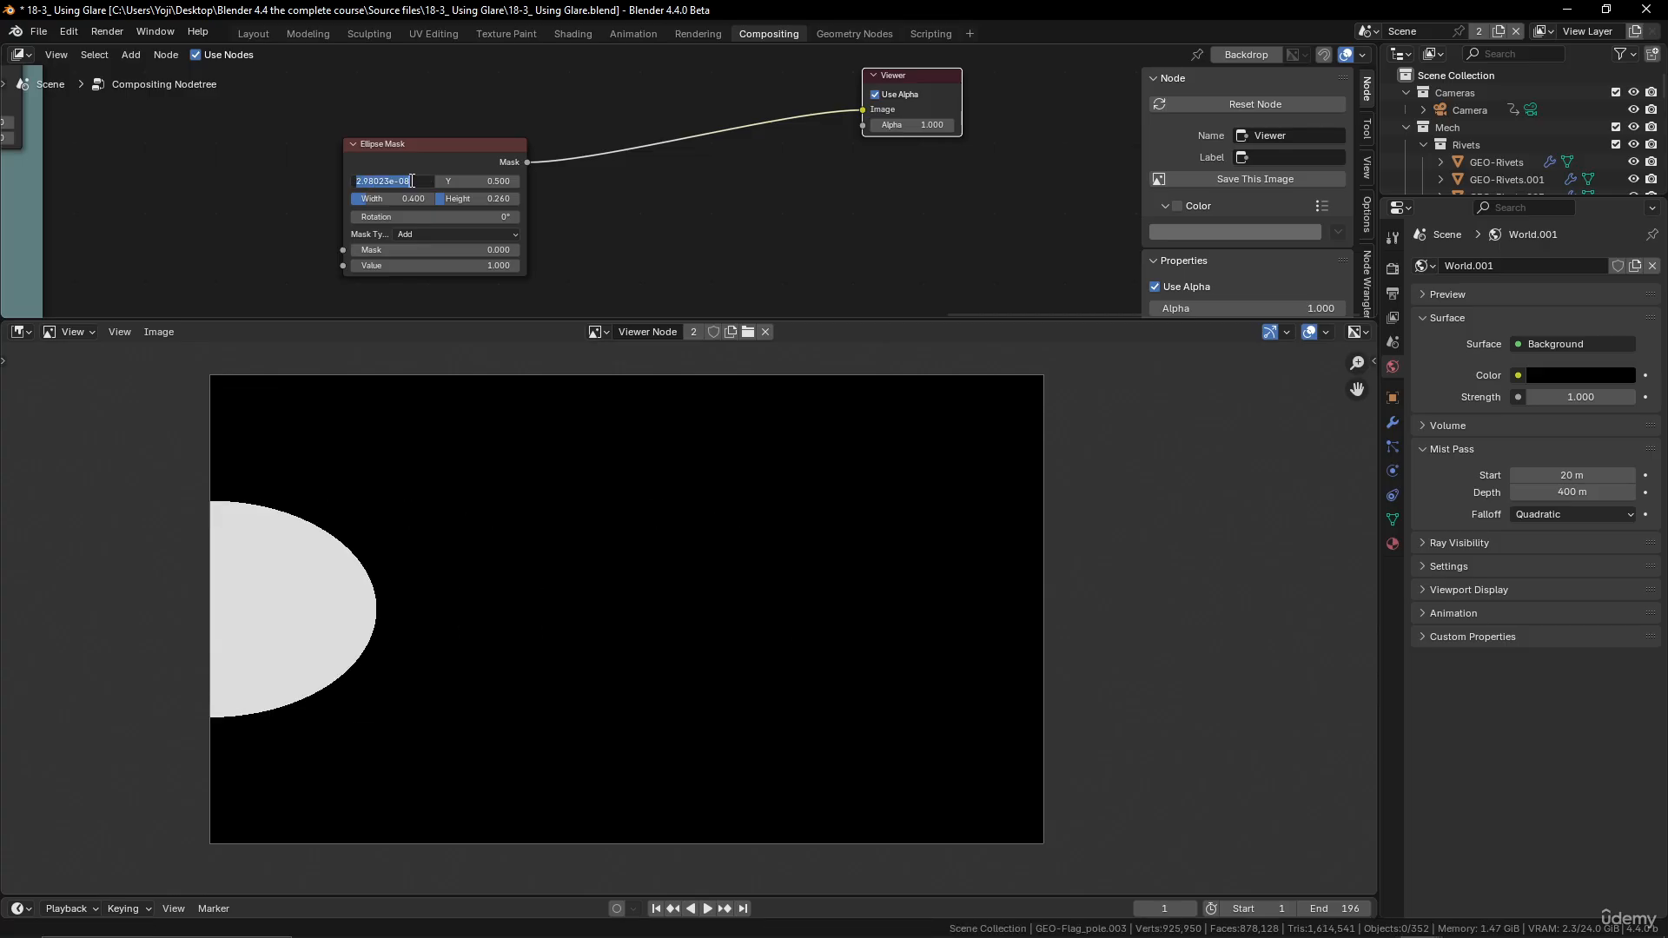
pyautogui.write('0.15')
pyautogui.press('Return')
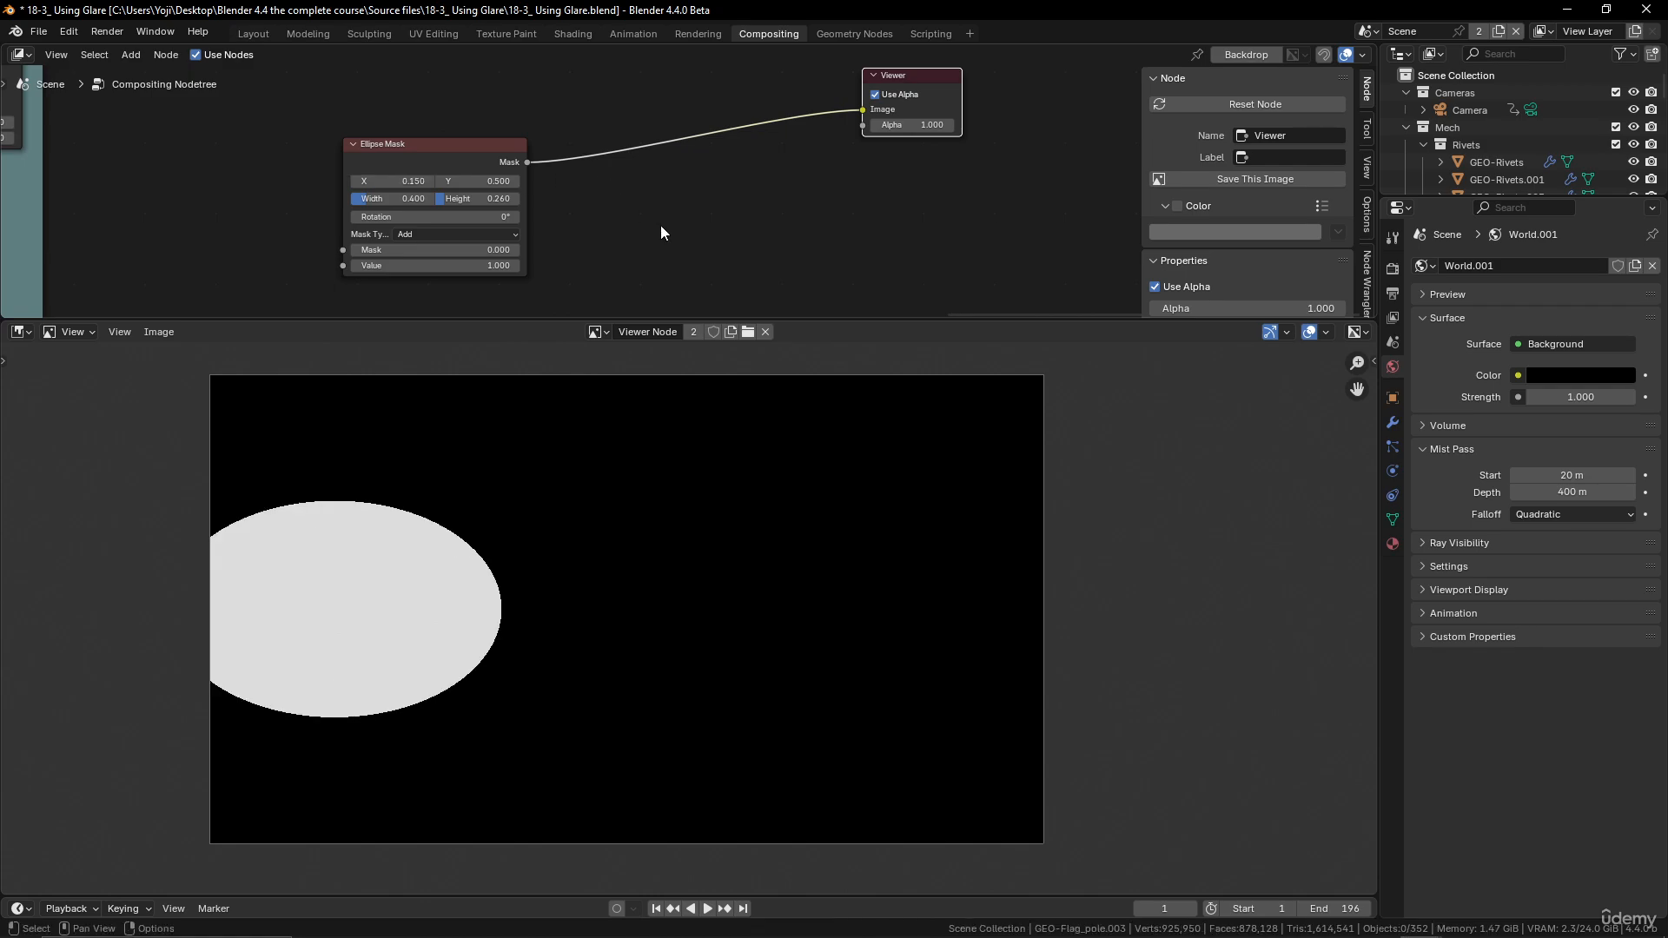
pyautogui.click(482, 180)
pyautogui.write('0.65')
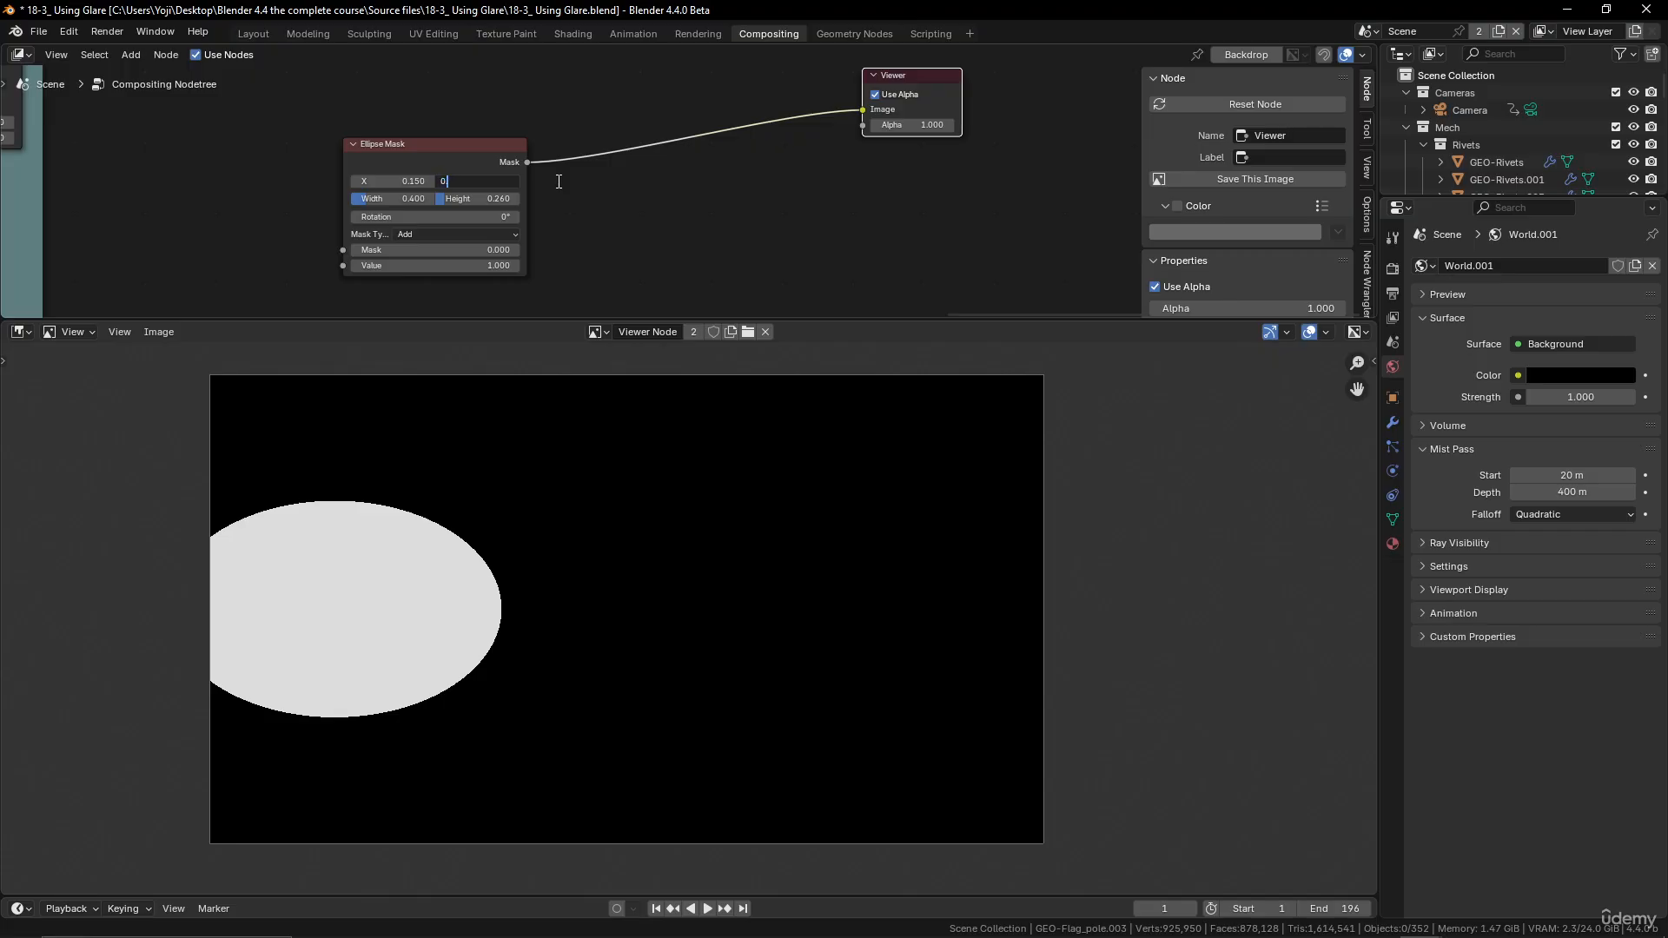
pyautogui.press('Return')
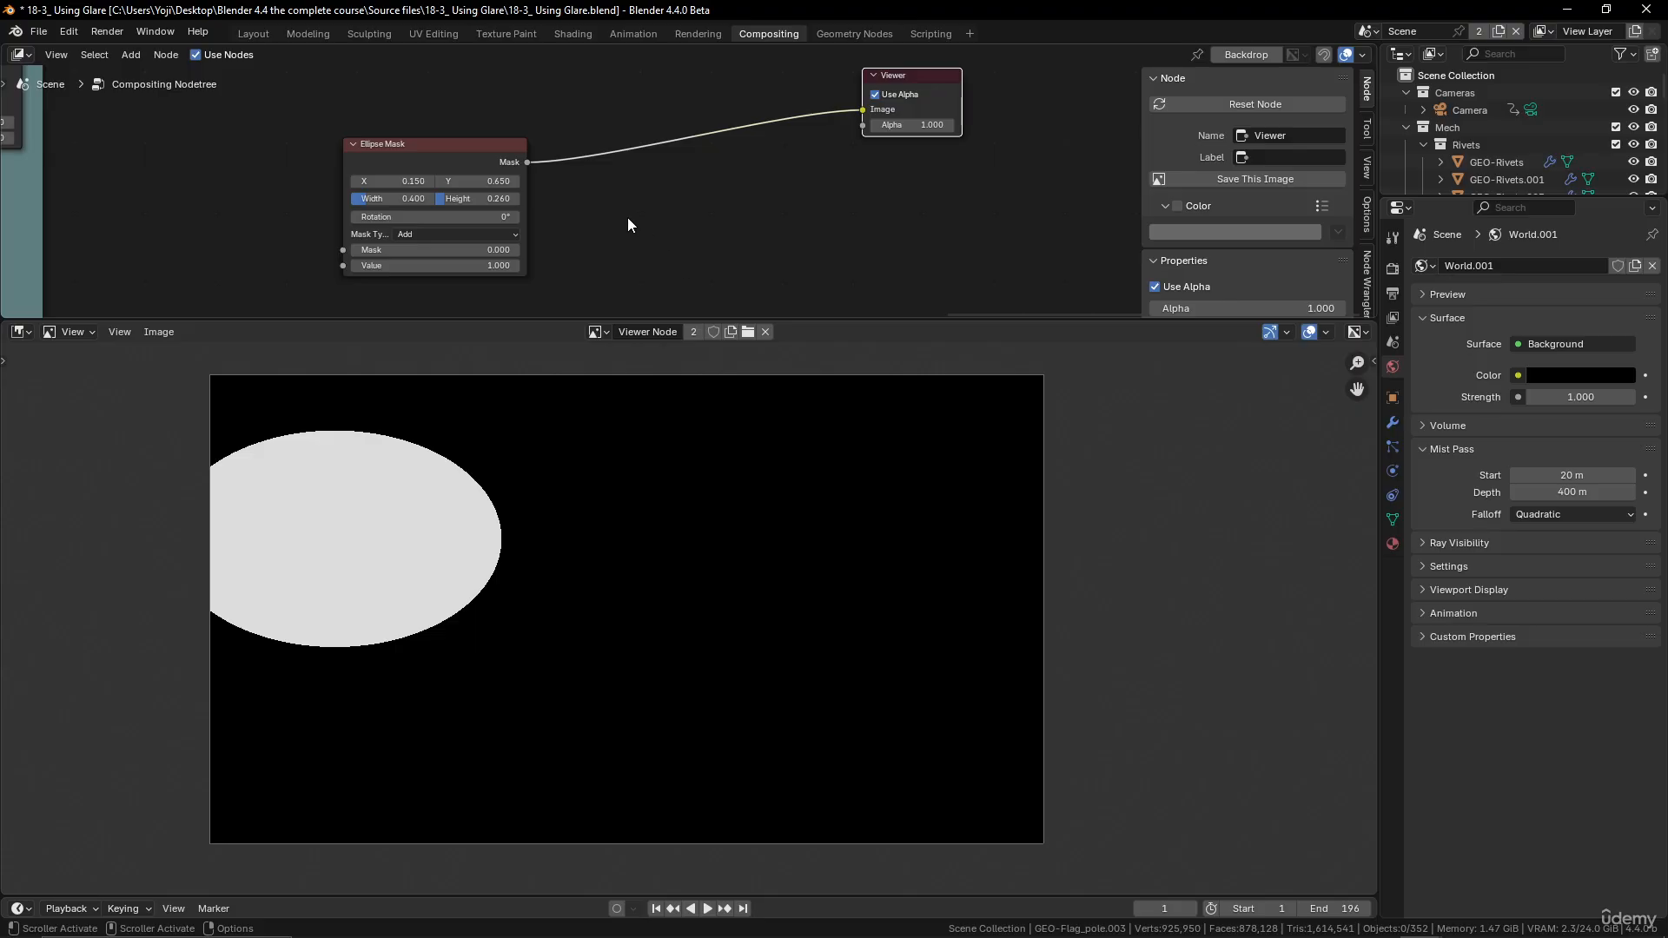
# Step: Add a Blur node on the link between the Ellipse Mask and the Viewer
pyautogui.scroll(-2, 627, 217)
pyautogui.hotkey('shift', 'a')
pyautogui.moveTo(636, 204)
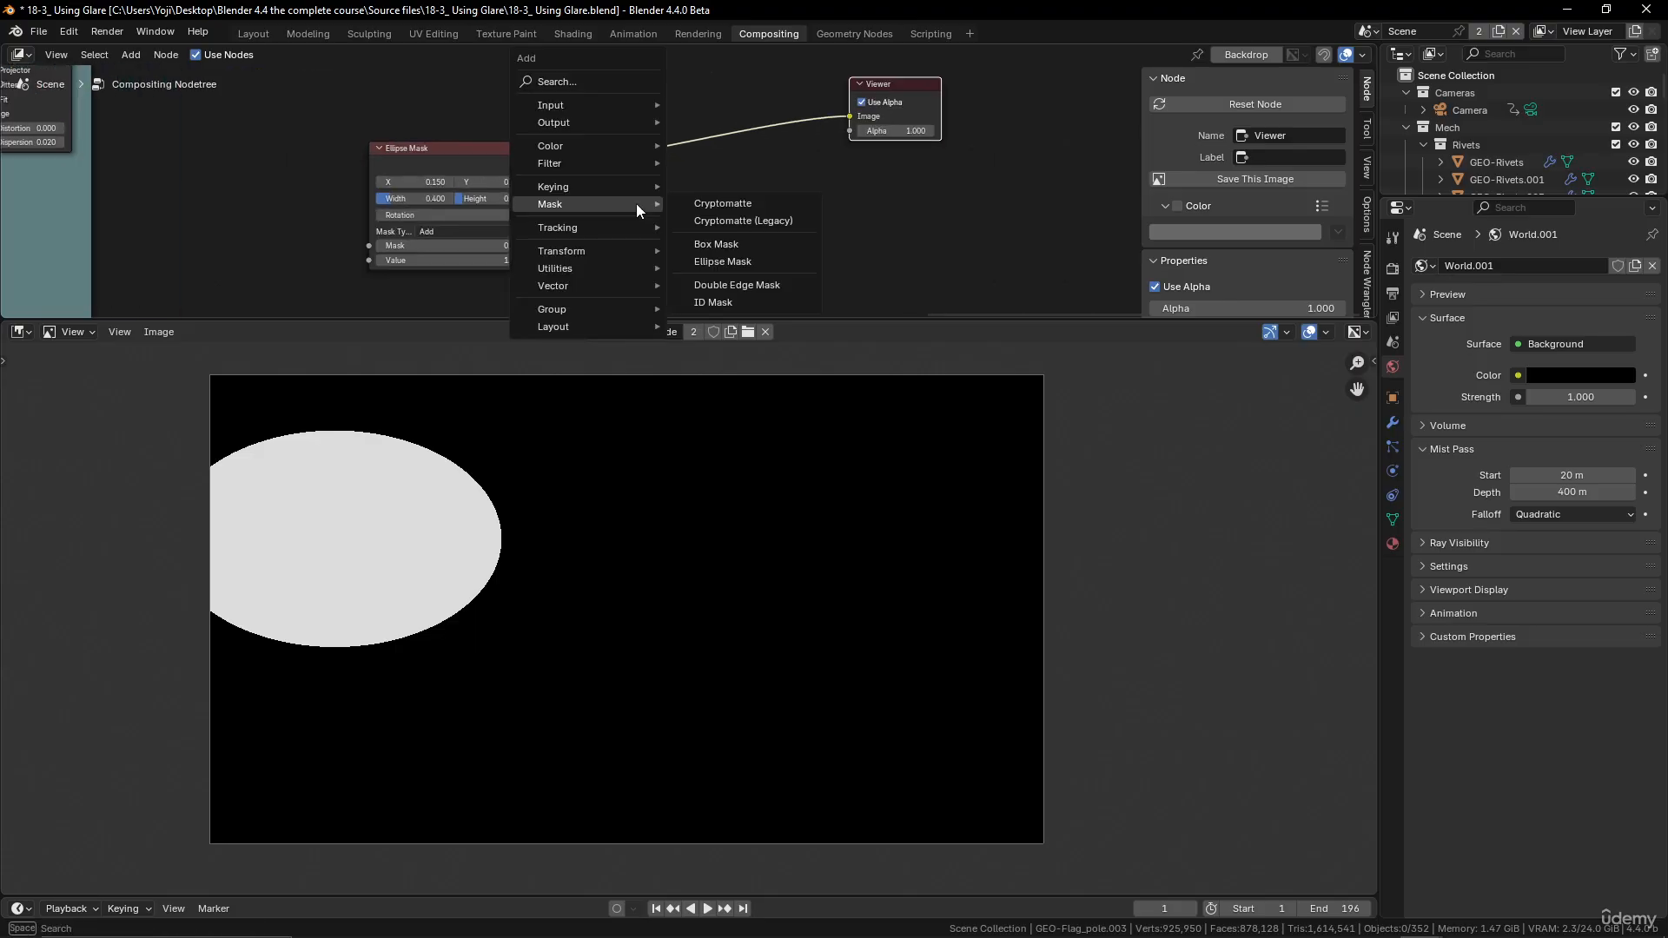
pyautogui.moveTo(603, 165)
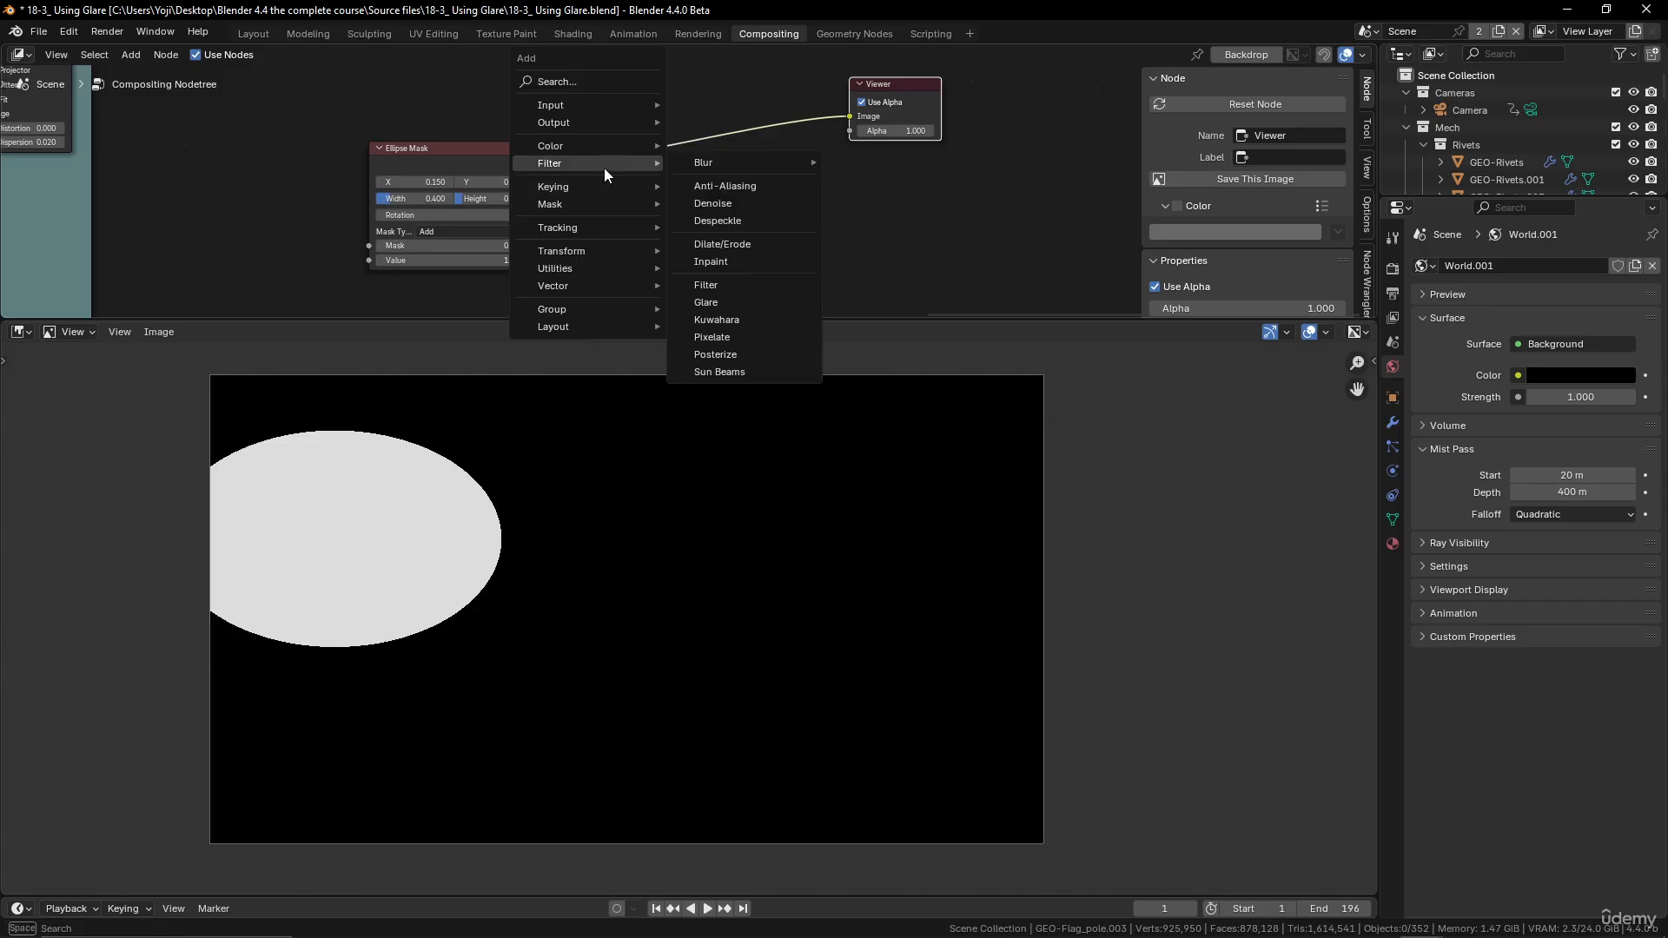
pyautogui.moveTo(734, 169)
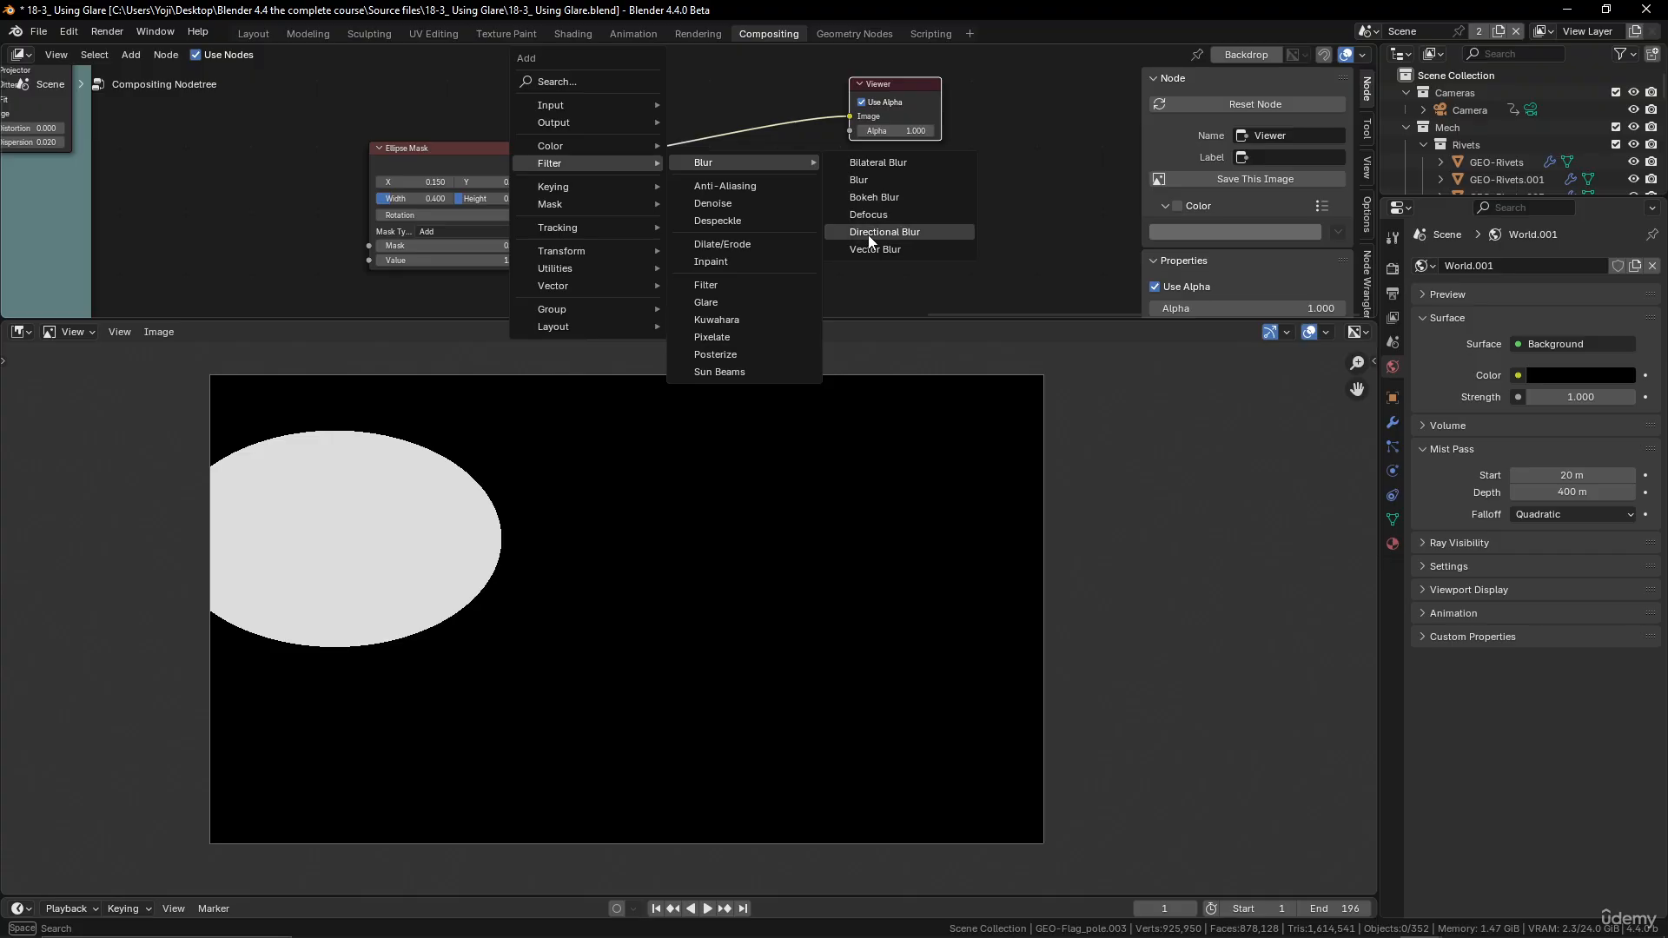
pyautogui.click(874, 186)
pyautogui.click(610, 124)
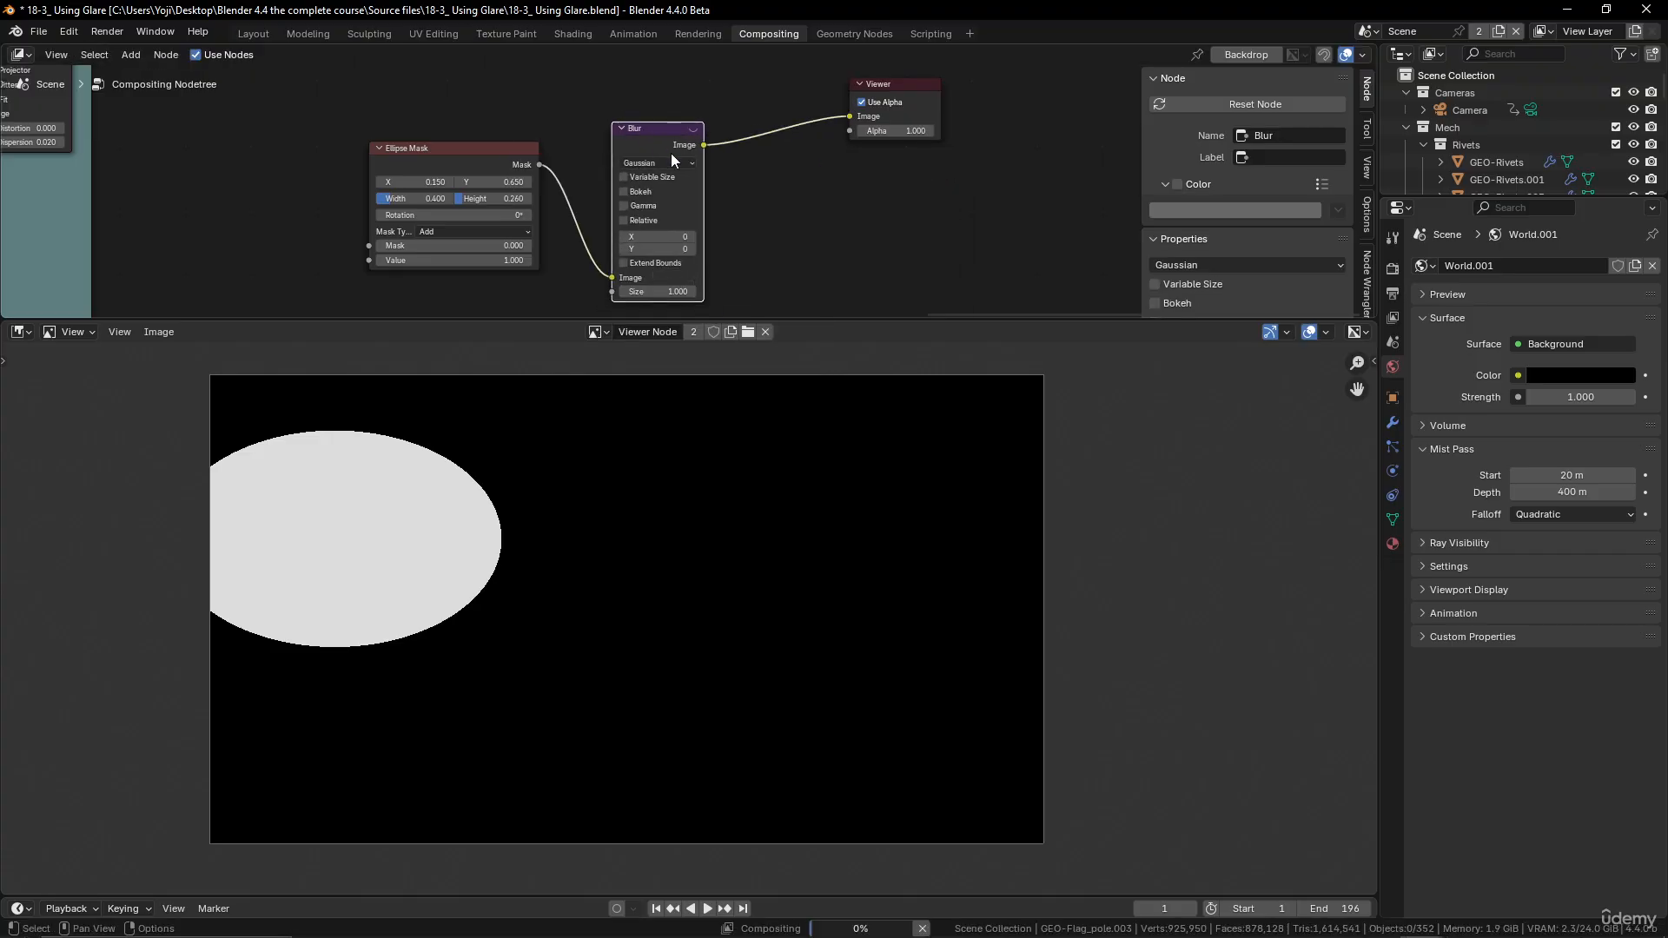
# Step: Switch the Blur node's filter type to Fast Gaussian and enable Relative sizing
pyautogui.click(678, 163)
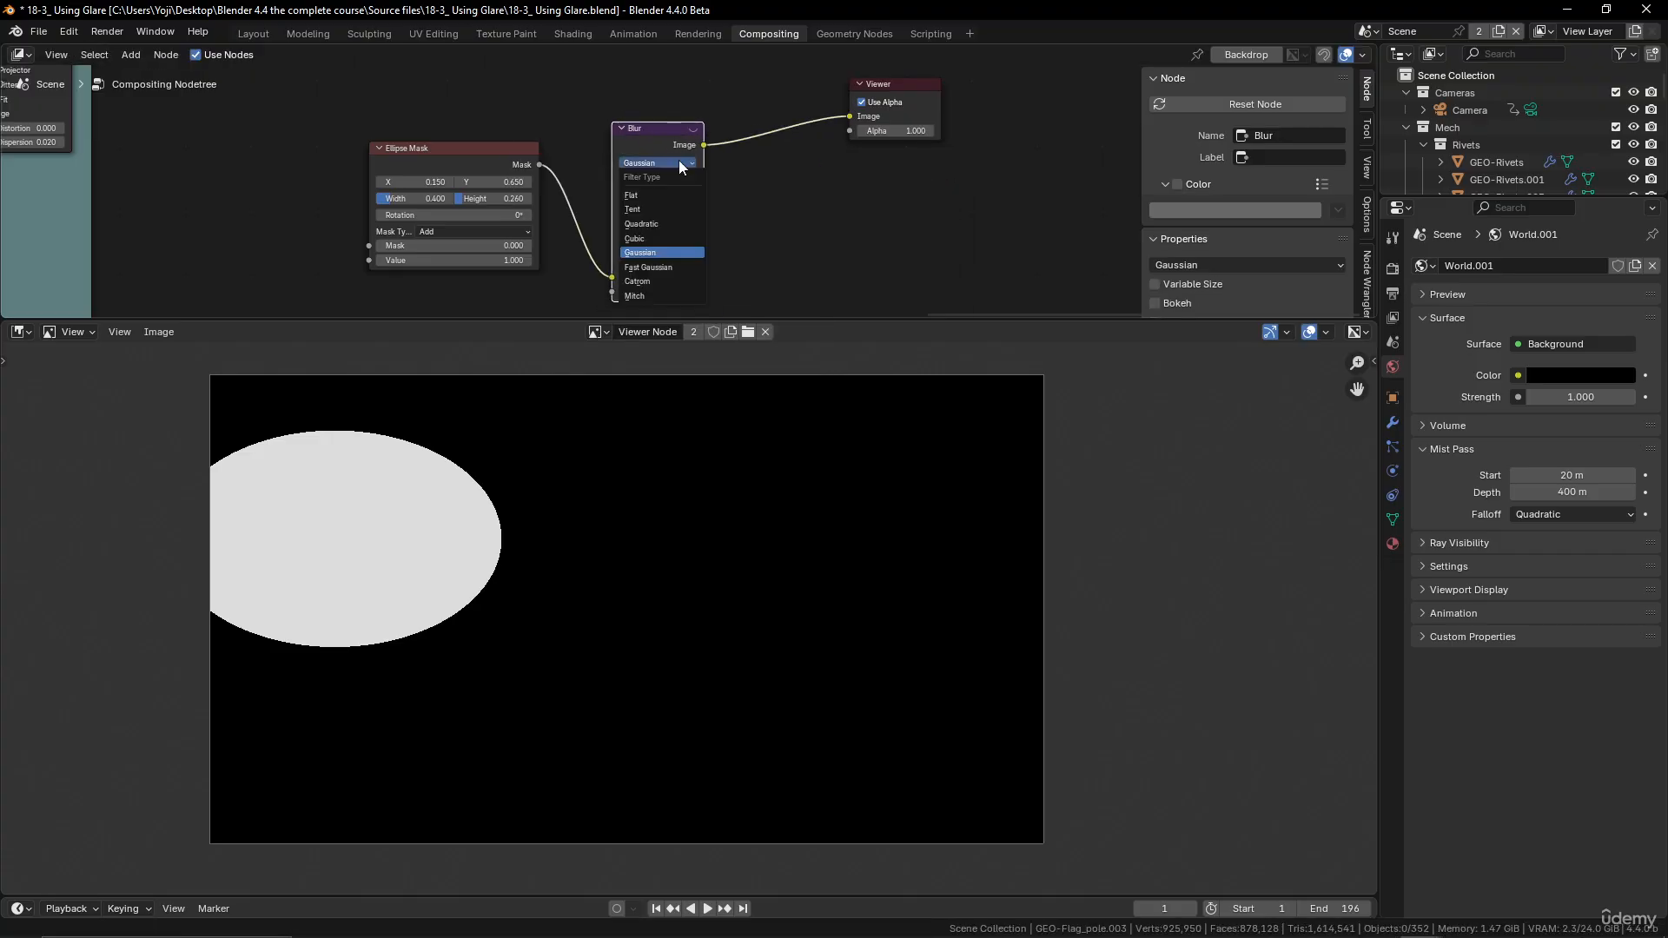
pyautogui.click(662, 272)
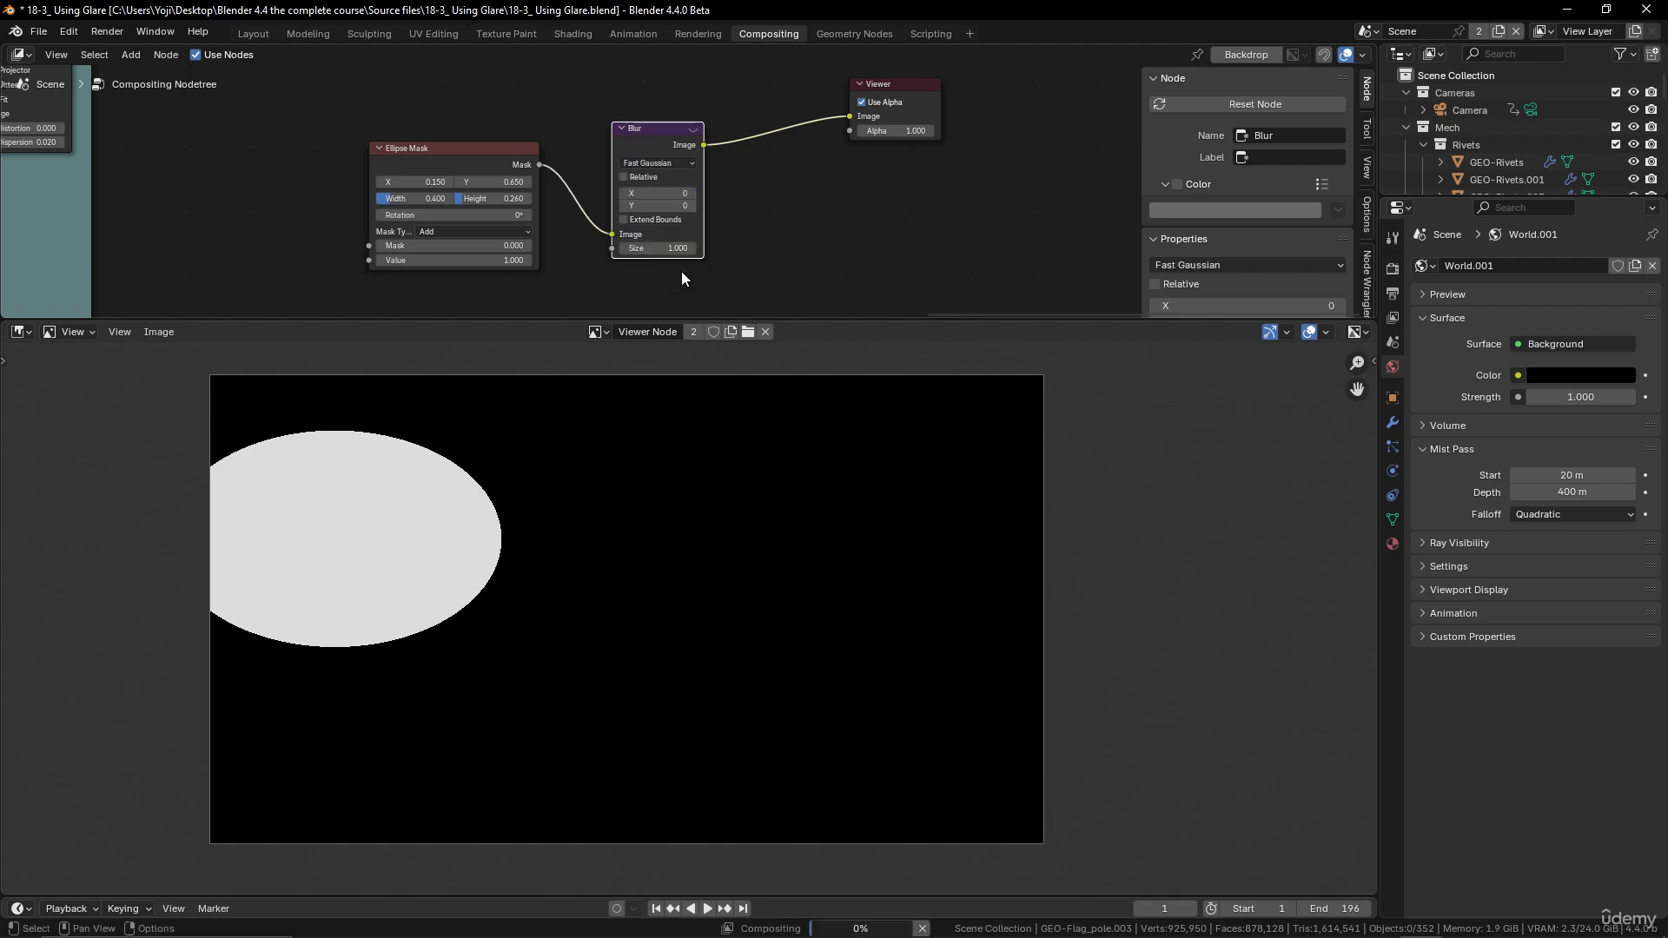
pyautogui.click(625, 177)
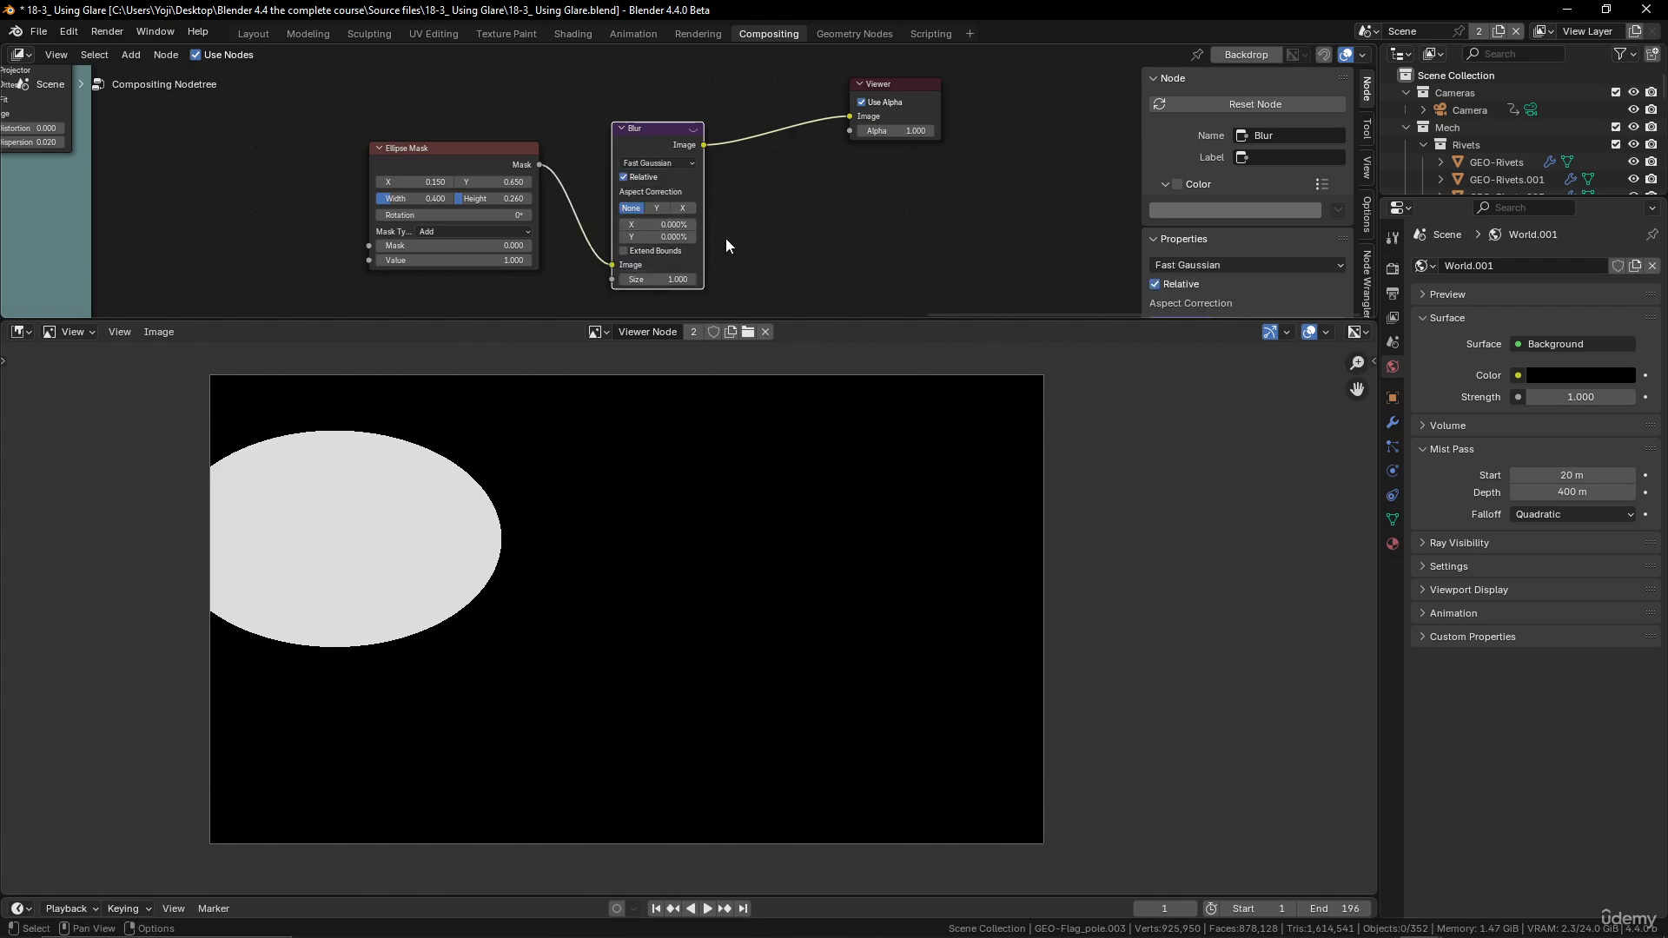
# Step: Set the Blur's relative X and Y to 35%, and increase Y to 40%
pyautogui.click(648, 225)
pyautogui.write('35')
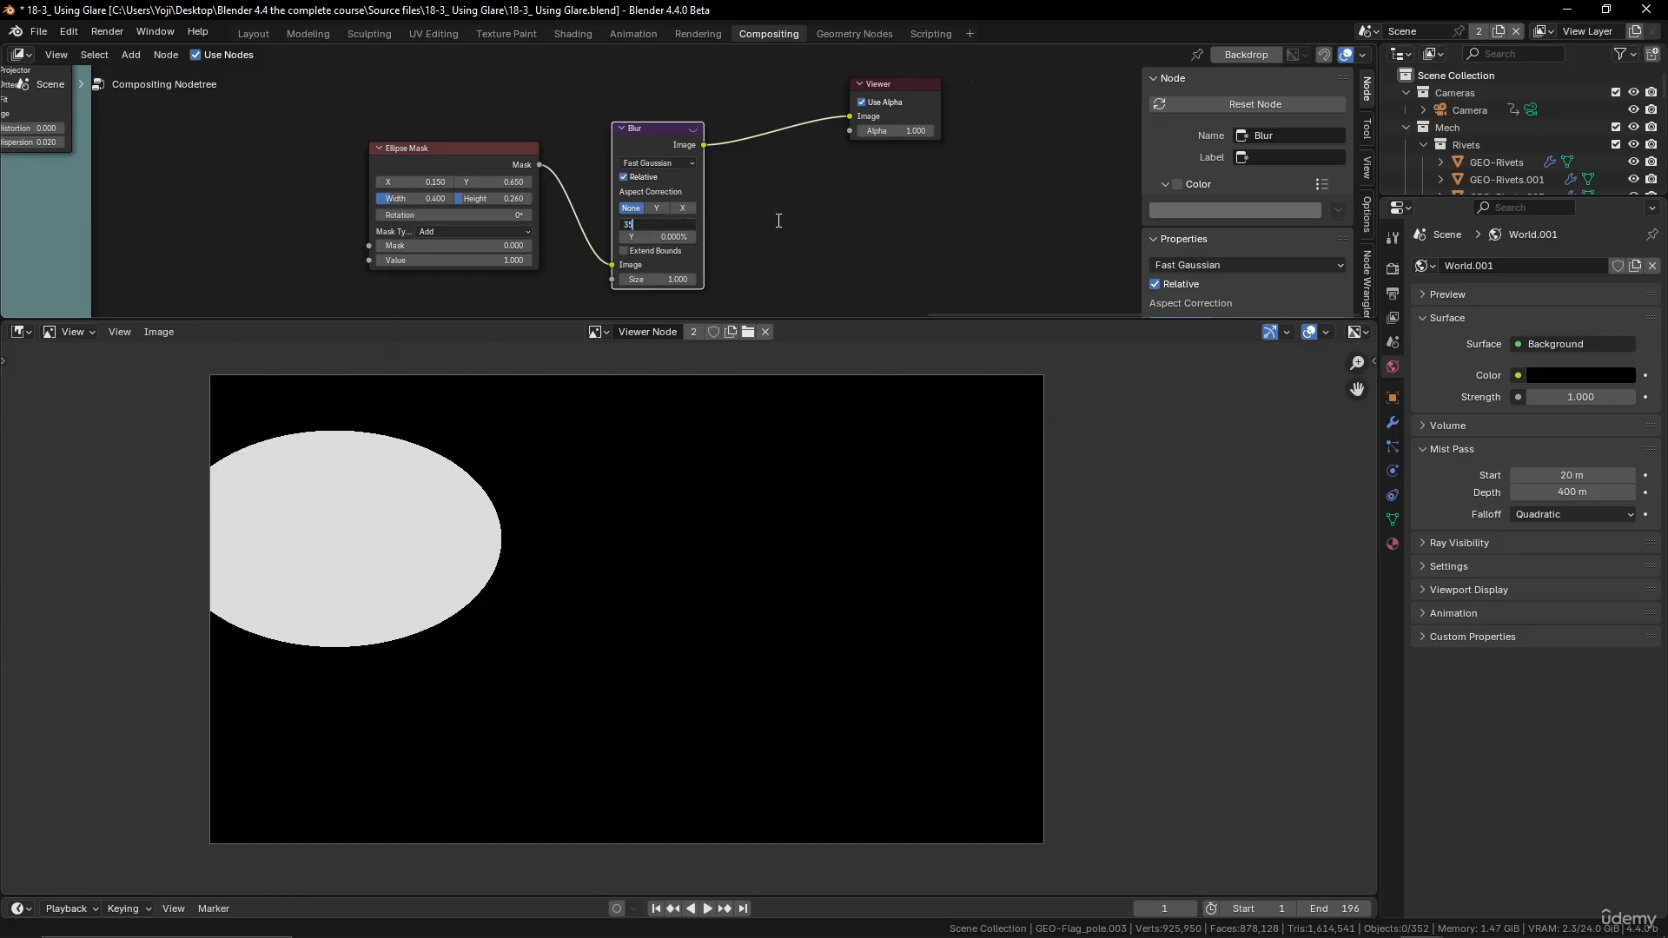
pyautogui.press('Tab')
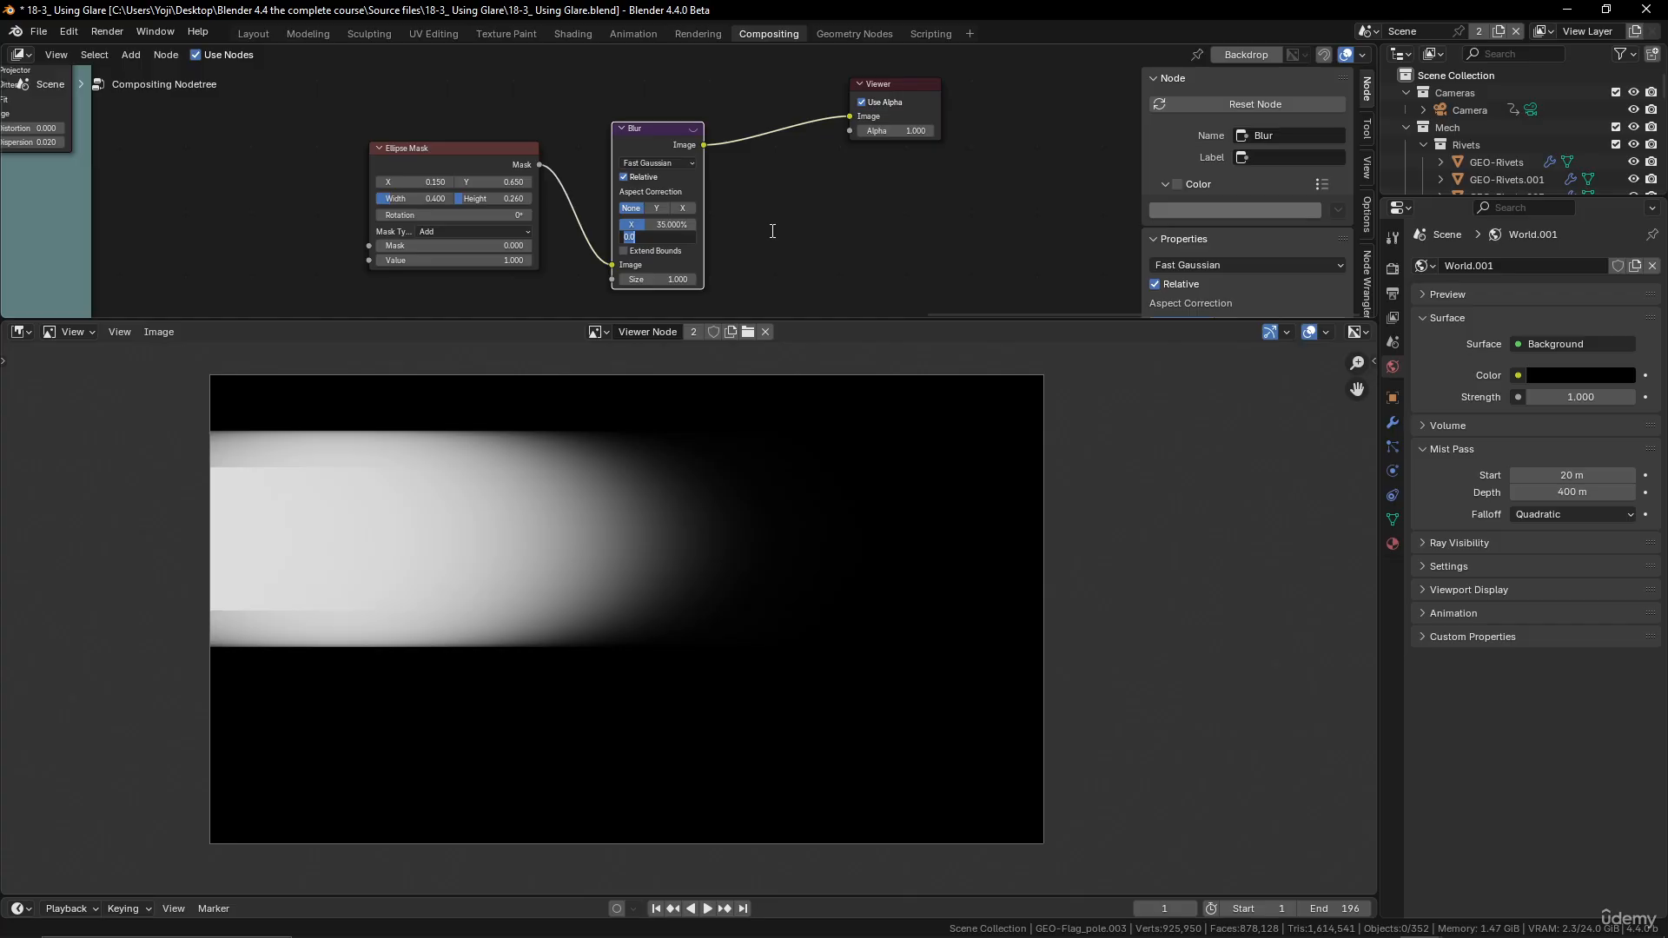
pyautogui.write('35')
pyautogui.press('Return')
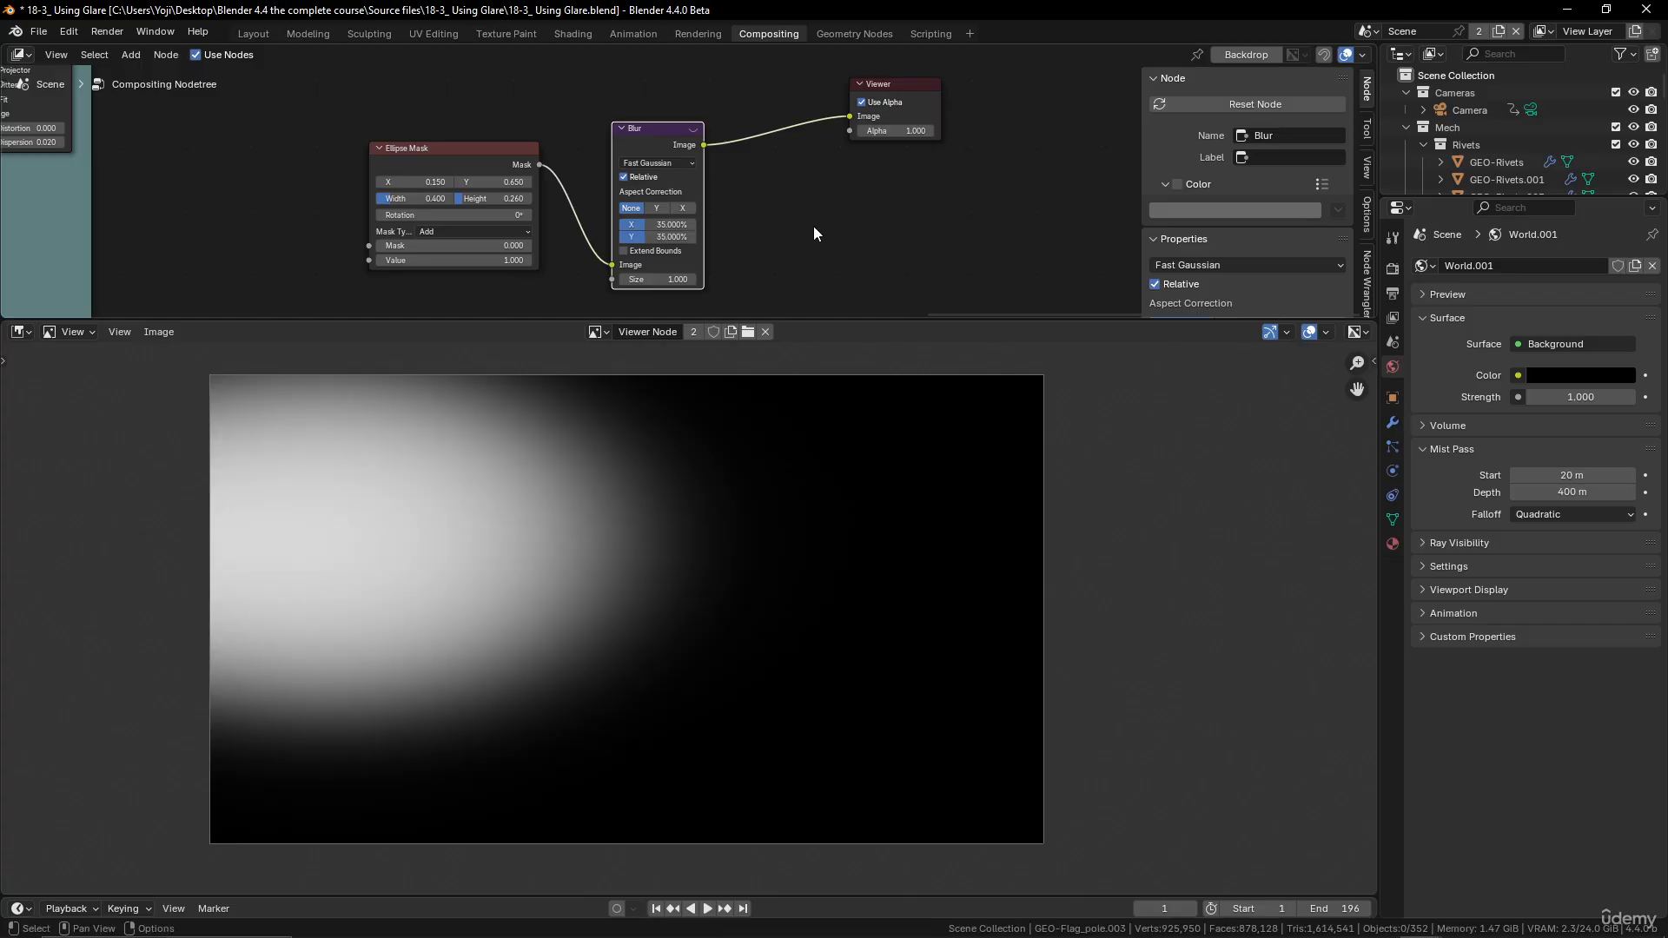
pyautogui.click(660, 237)
pyautogui.write('40')
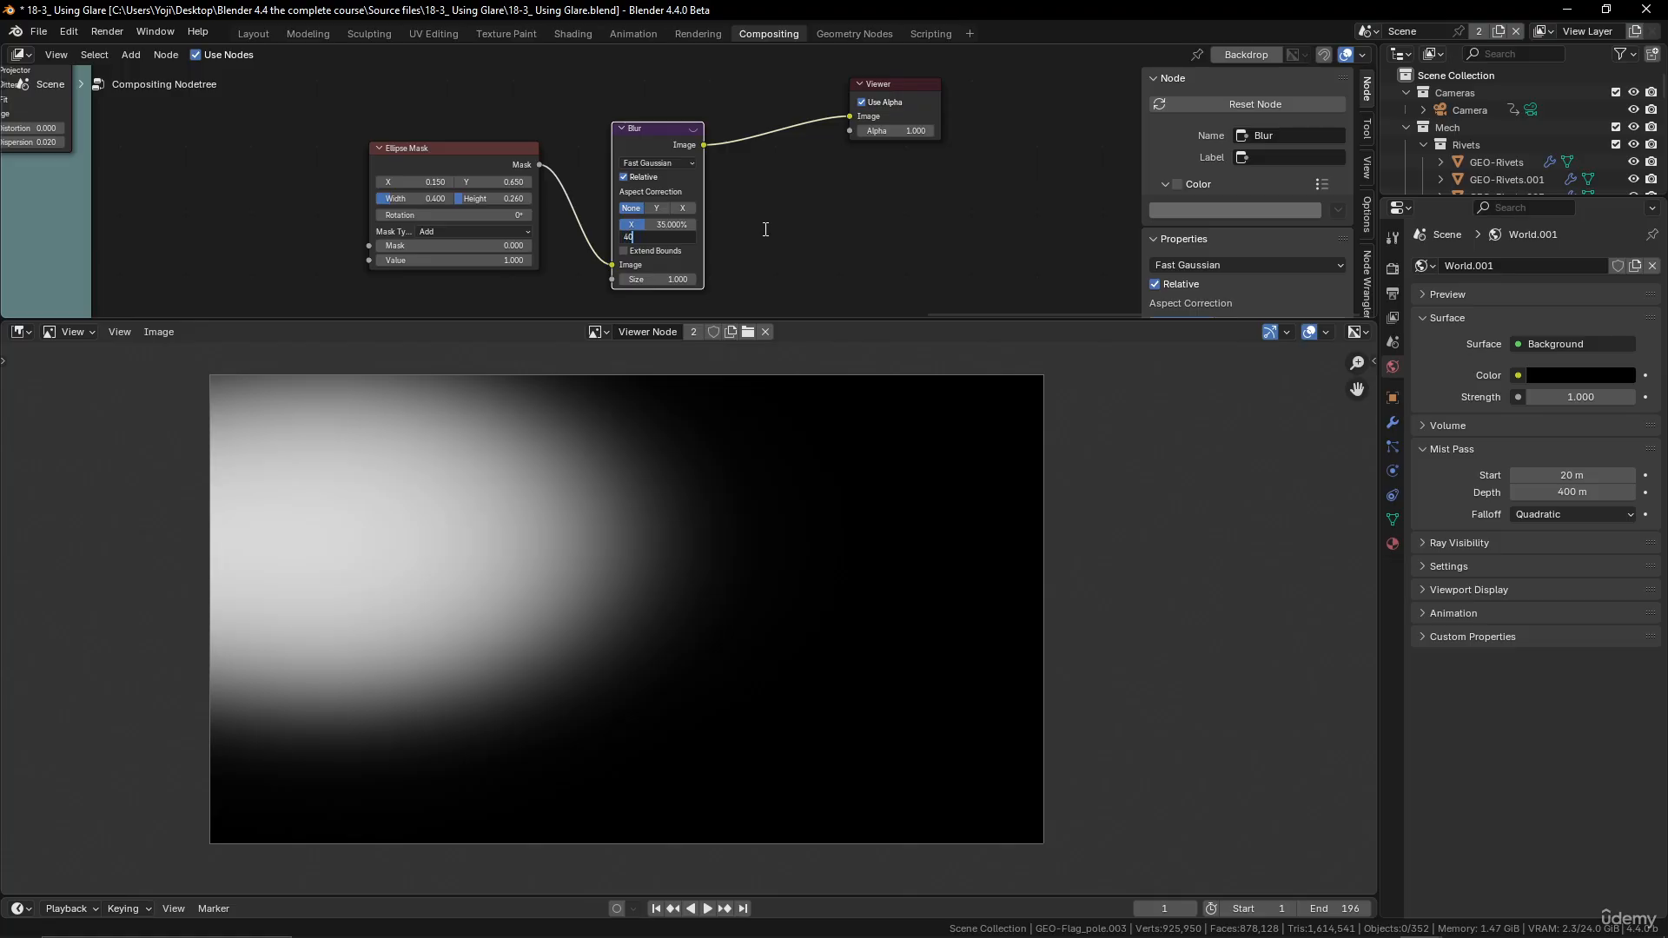
pyautogui.press('Return')
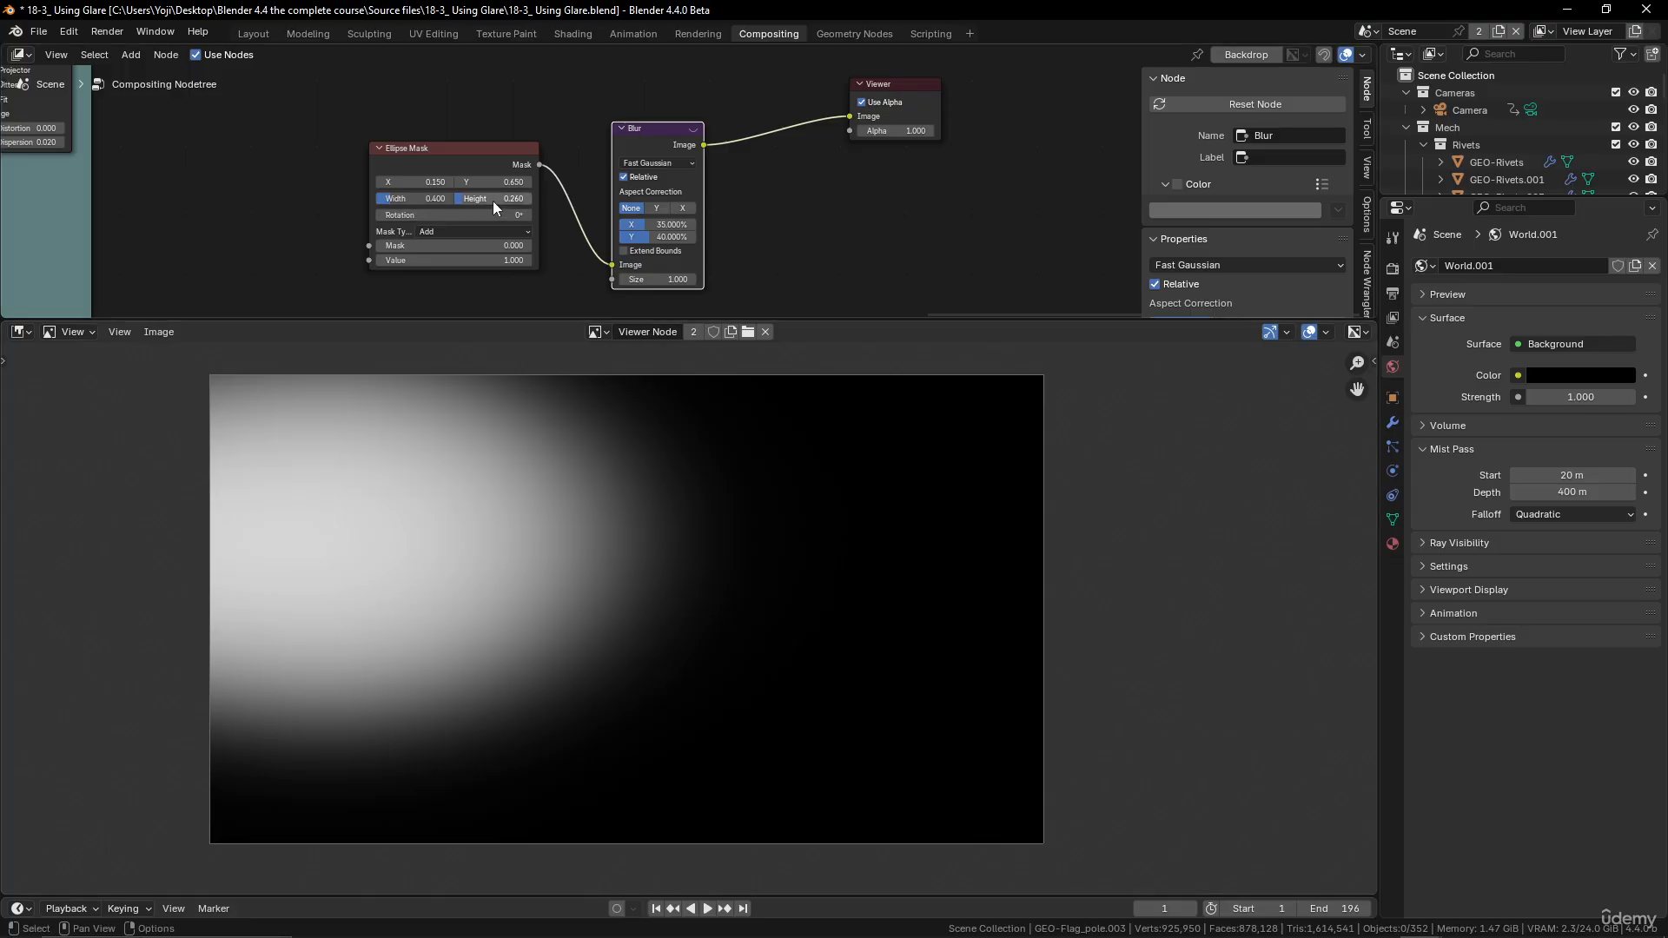
# Step: Increase the Ellipse Mask's height to about 0.36 and show the whole mask smaller in the image preview
pyautogui.moveTo(493, 201); pyautogui.dragTo(569, 201)
pyautogui.scroll(-4, 658, 586)
pyautogui.scroll(2, 658, 586)
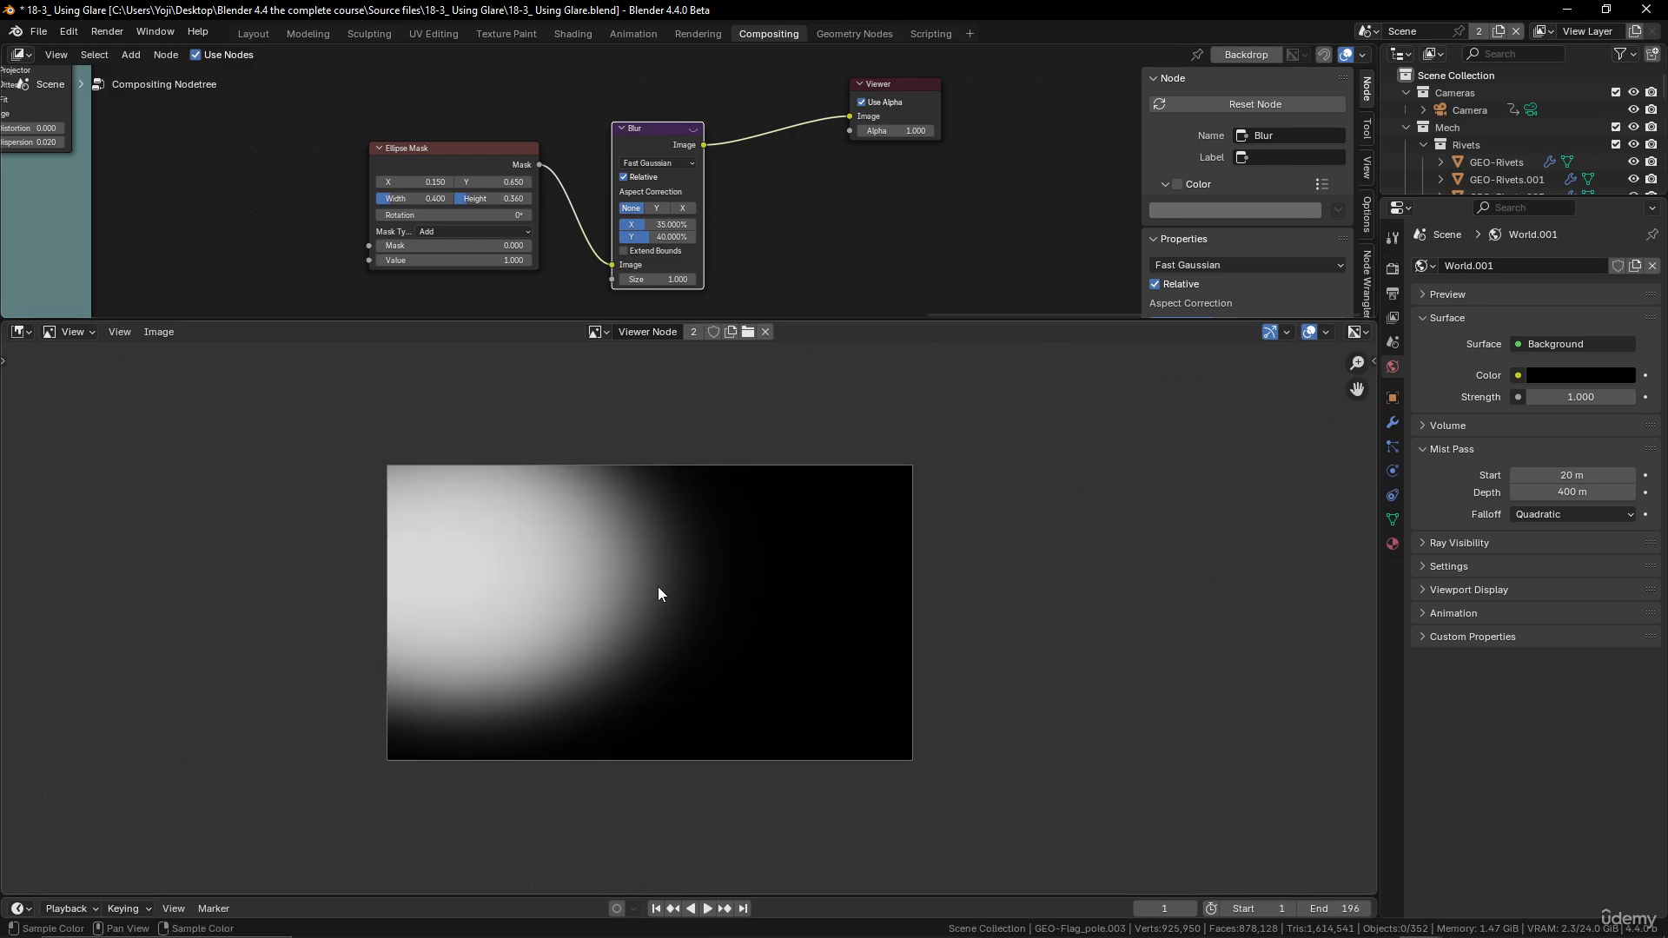
# Step: Try the Blur's X at 40% and set it back to 35%
pyautogui.click(667, 224)
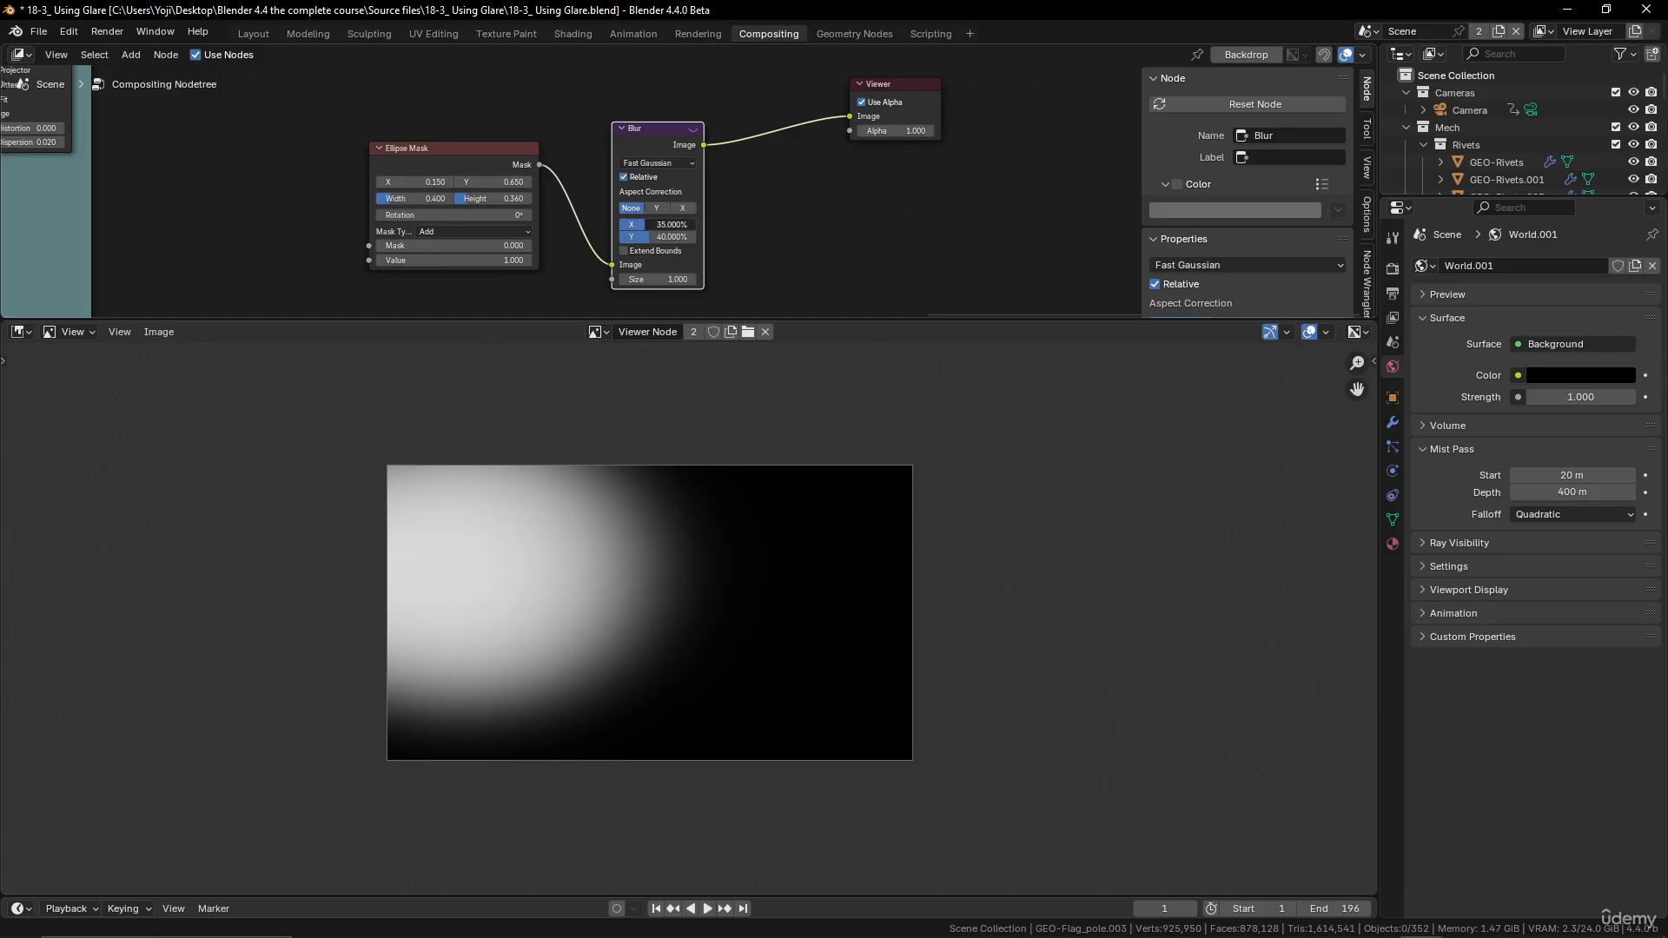
pyautogui.write('40')
pyautogui.press('Return')
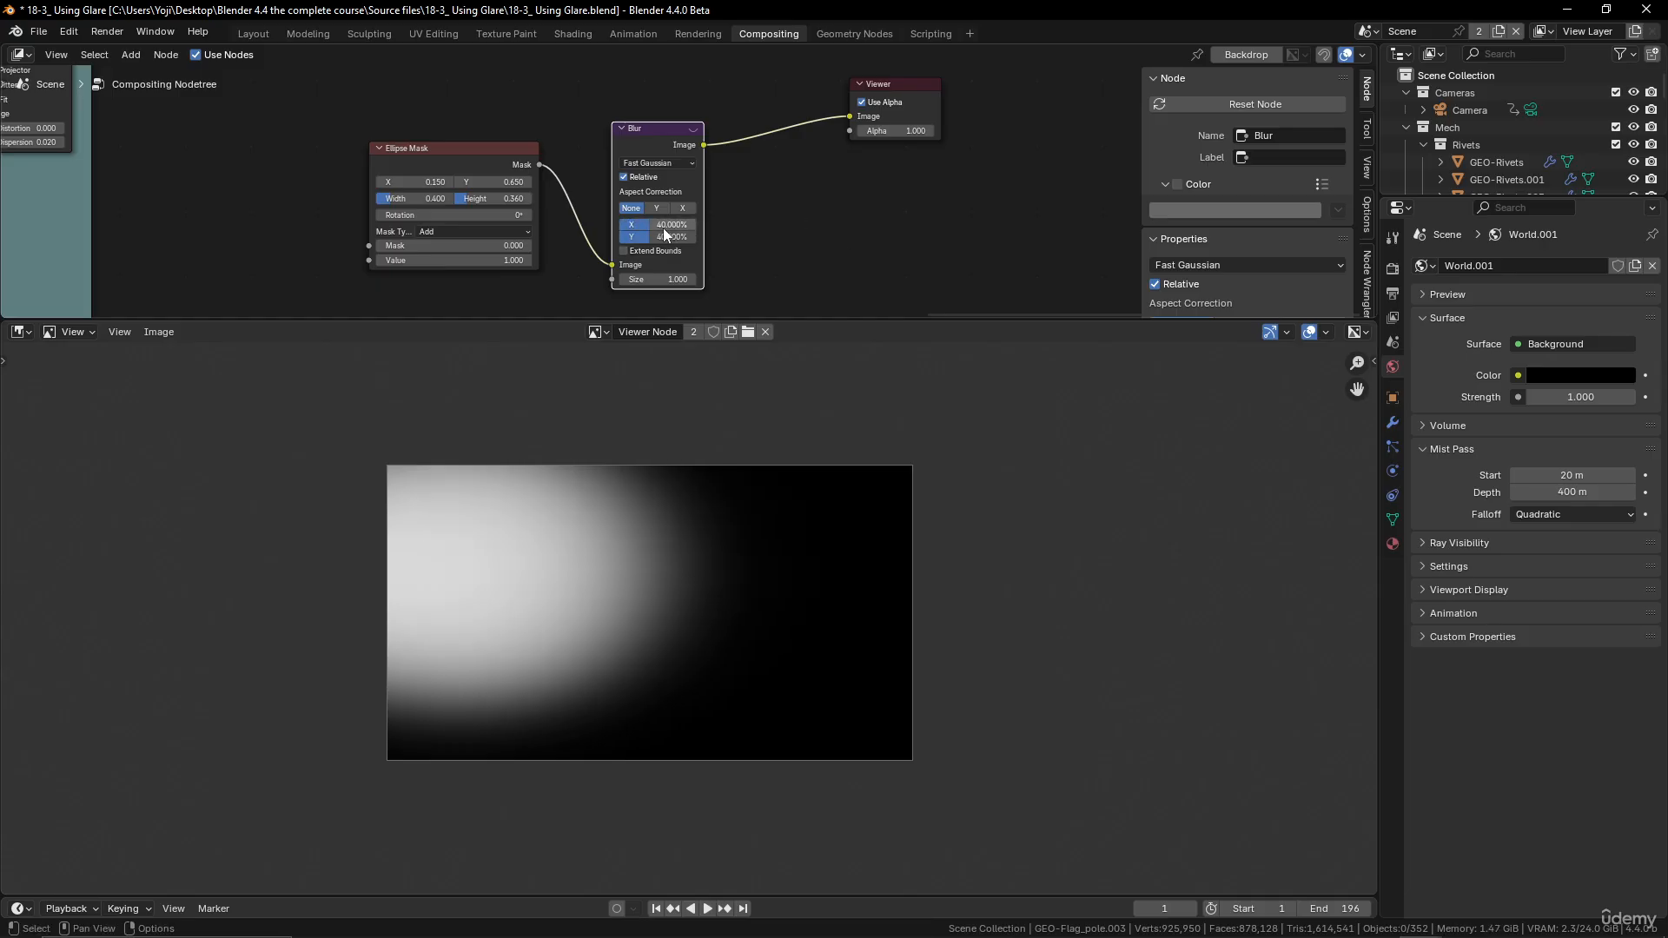
pyautogui.click(700, 223)
pyautogui.write('35')
pyautogui.press('Return')
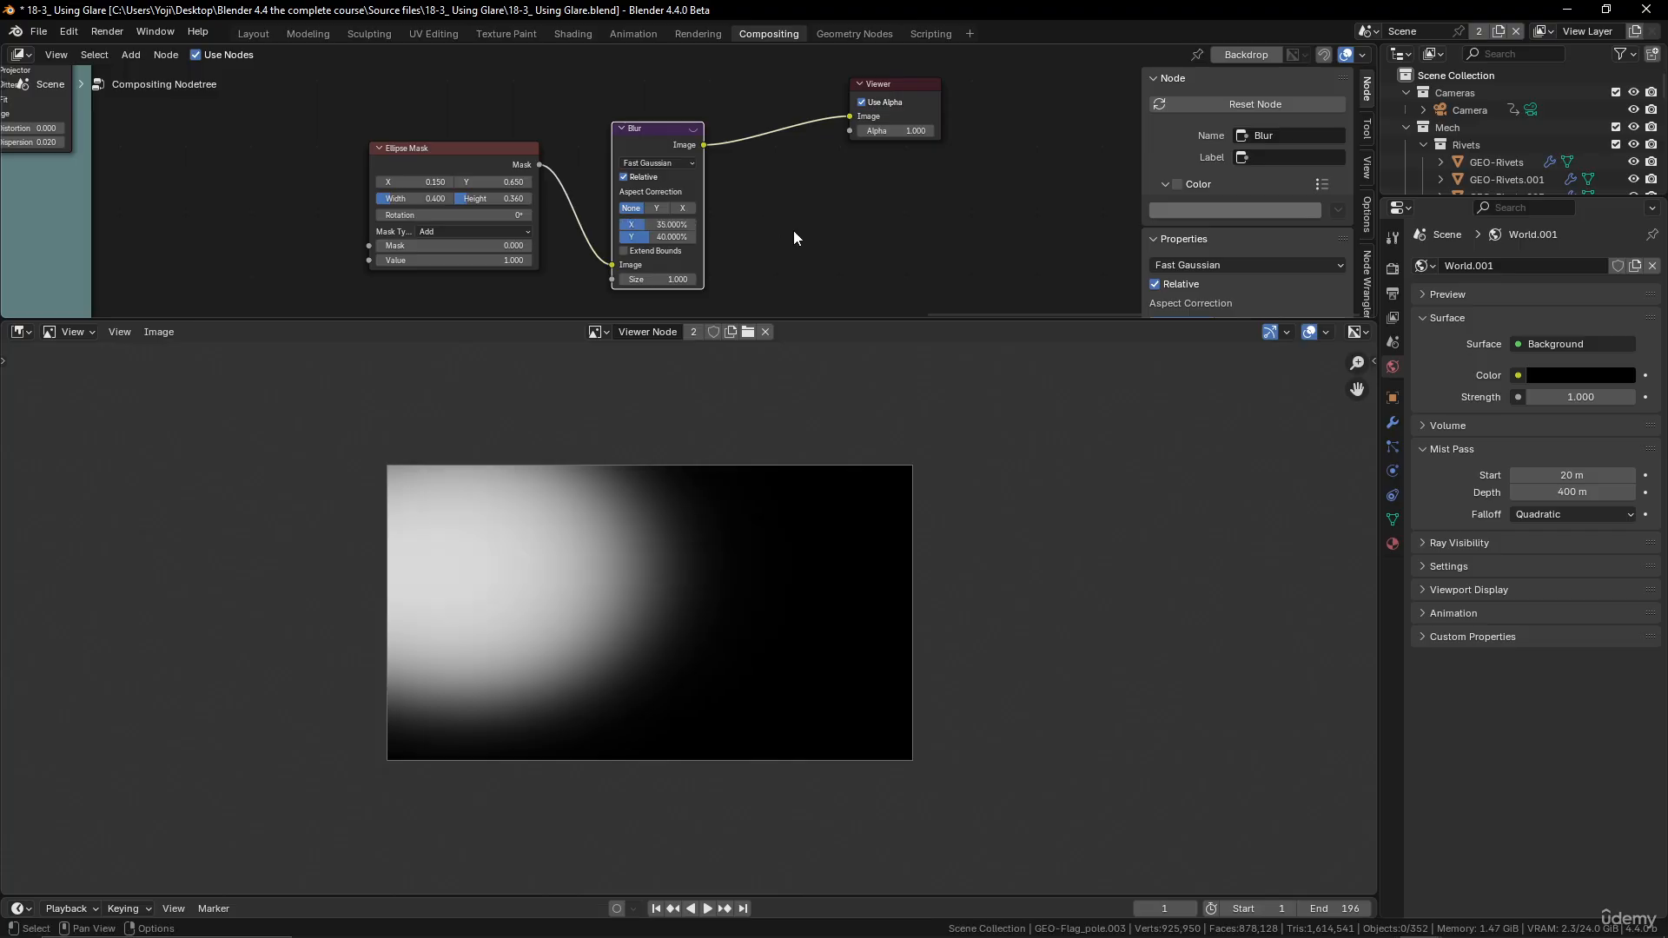
# Step: Enlarge the node editor area and move the Ellipse Mask and Blur nodes down, away from the Viewer
pyautogui.moveTo(827, 321); pyautogui.dragTo(832, 594)
pyautogui.scroll(-3, 806, 395)
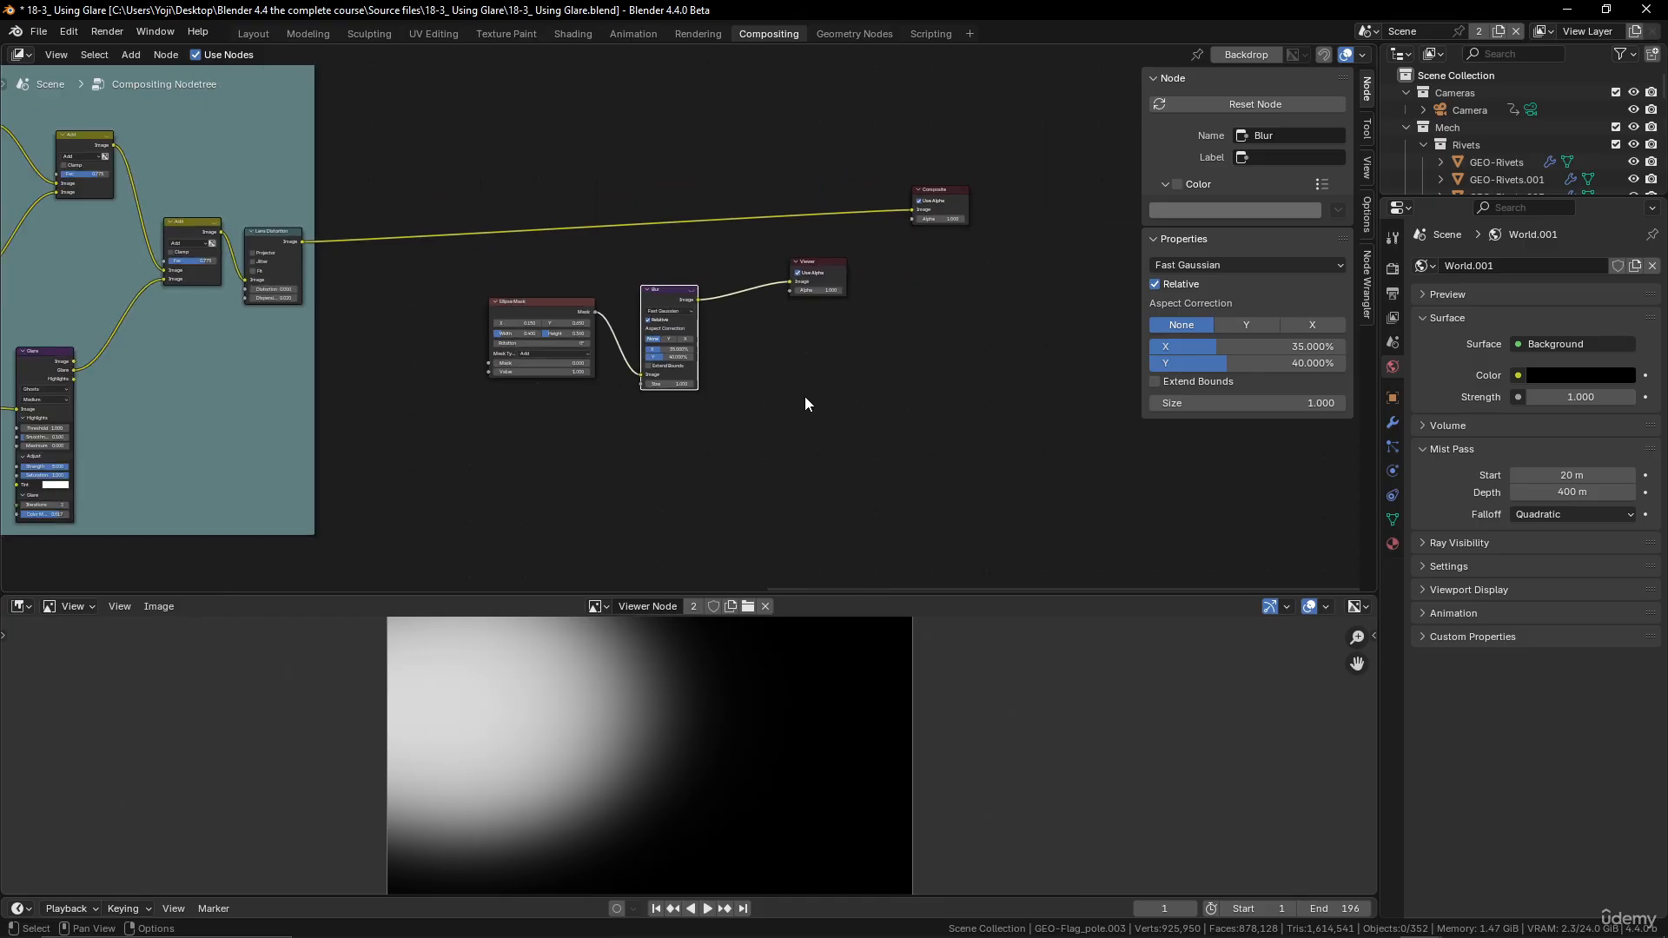
pyautogui.scroll(1, 688, 330)
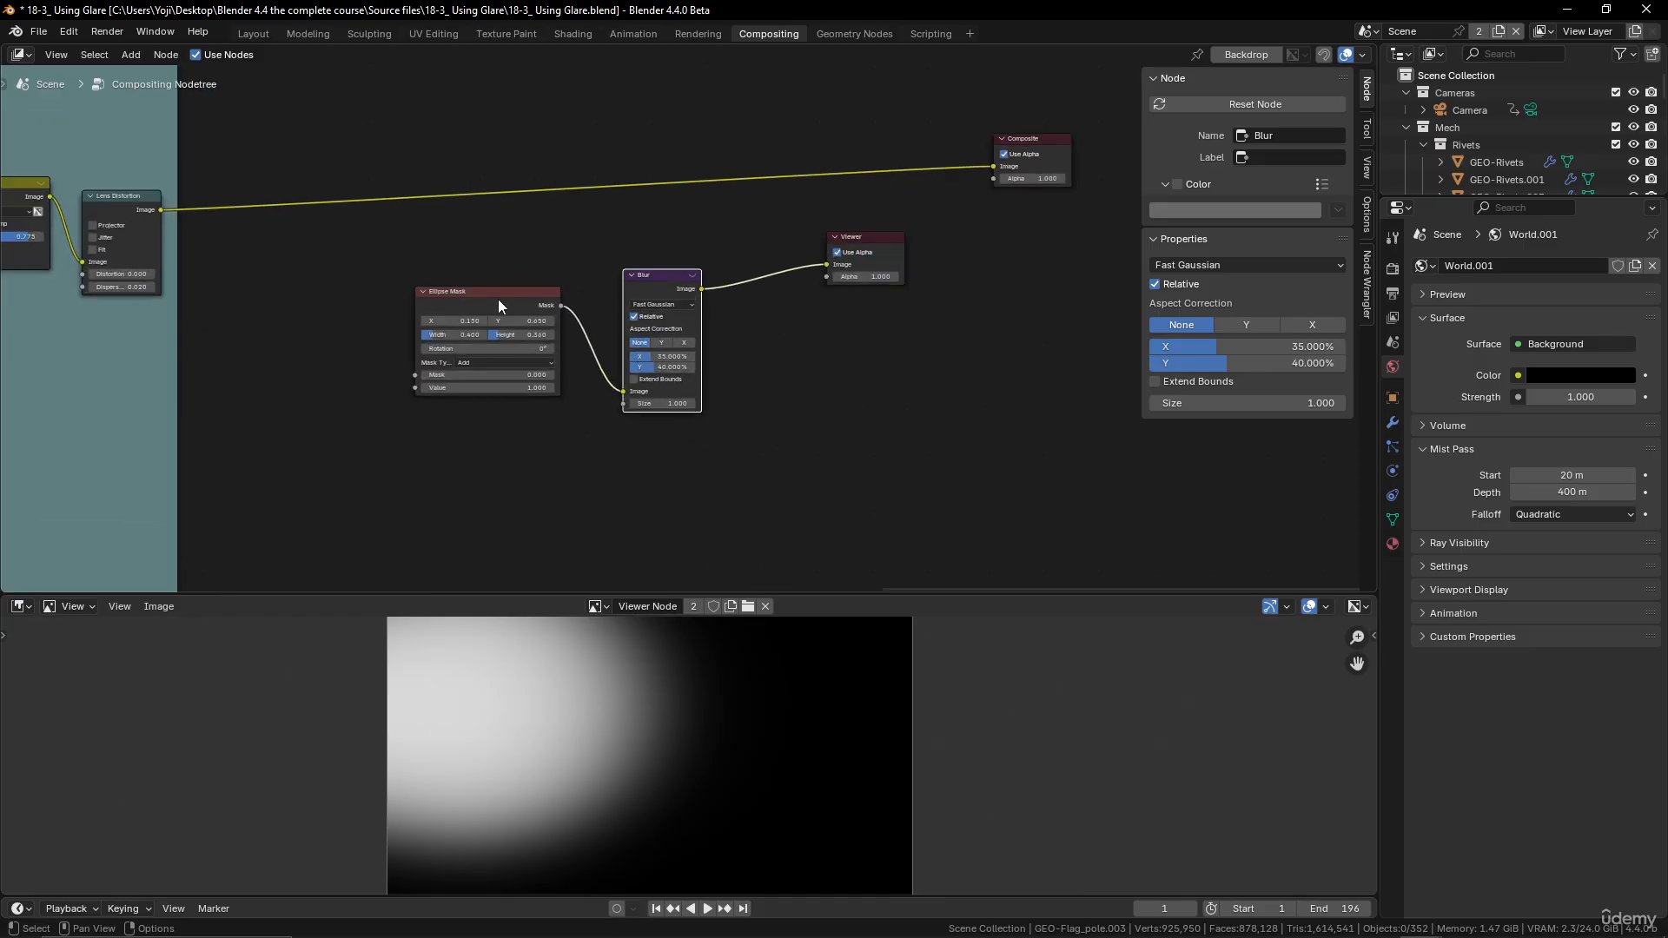
pyautogui.moveTo(498, 299); pyautogui.dragTo(356, 535)
pyautogui.moveTo(649, 278); pyautogui.dragTo(539, 443)
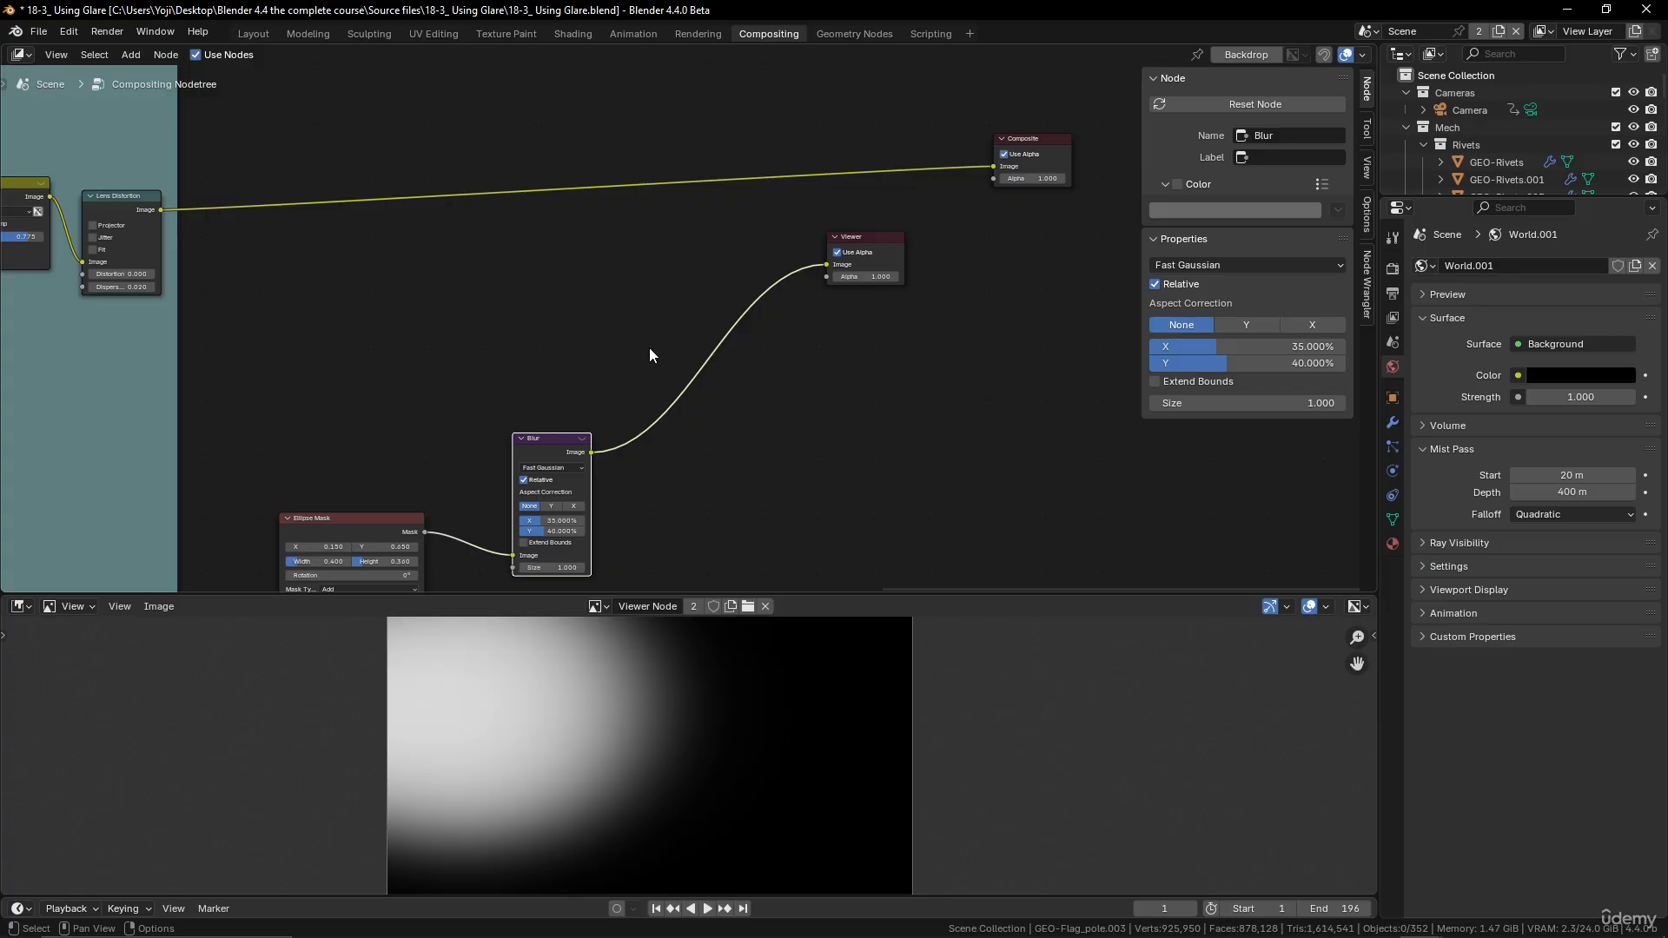
# Step: Search for a Color Ramp node and insert it on the link between the Blur and the Viewer
pyautogui.hotkey('shift', 'a')
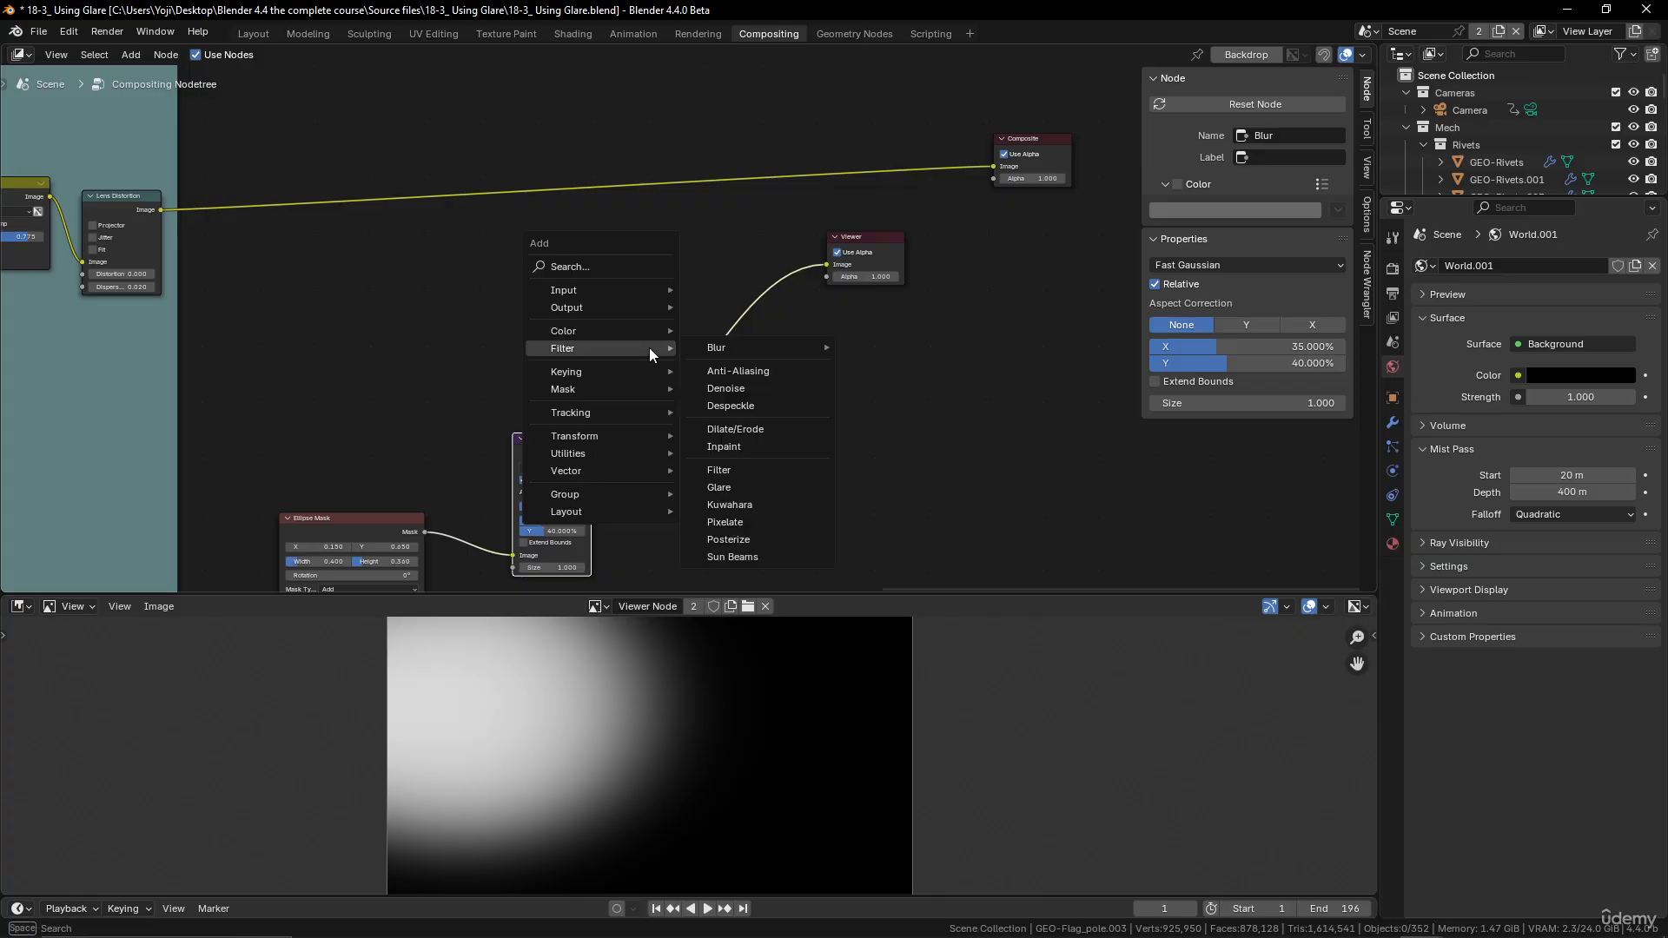
pyautogui.moveTo(633, 330)
pyautogui.moveTo(627, 372)
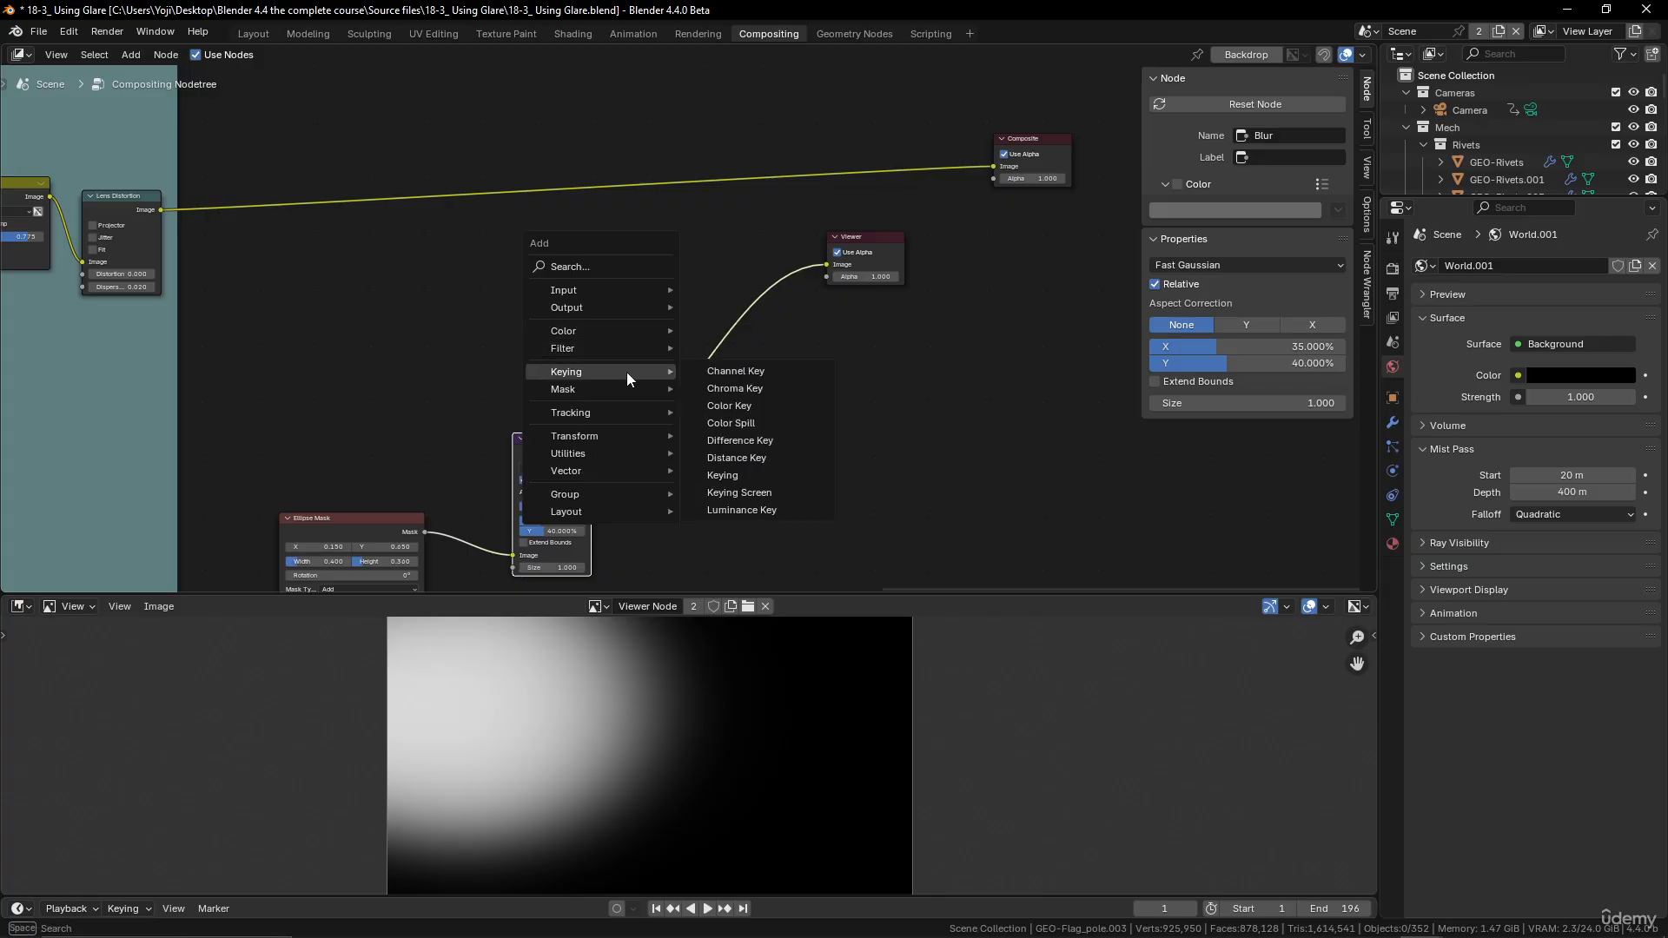
pyautogui.click(604, 269)
pyautogui.write('colo')
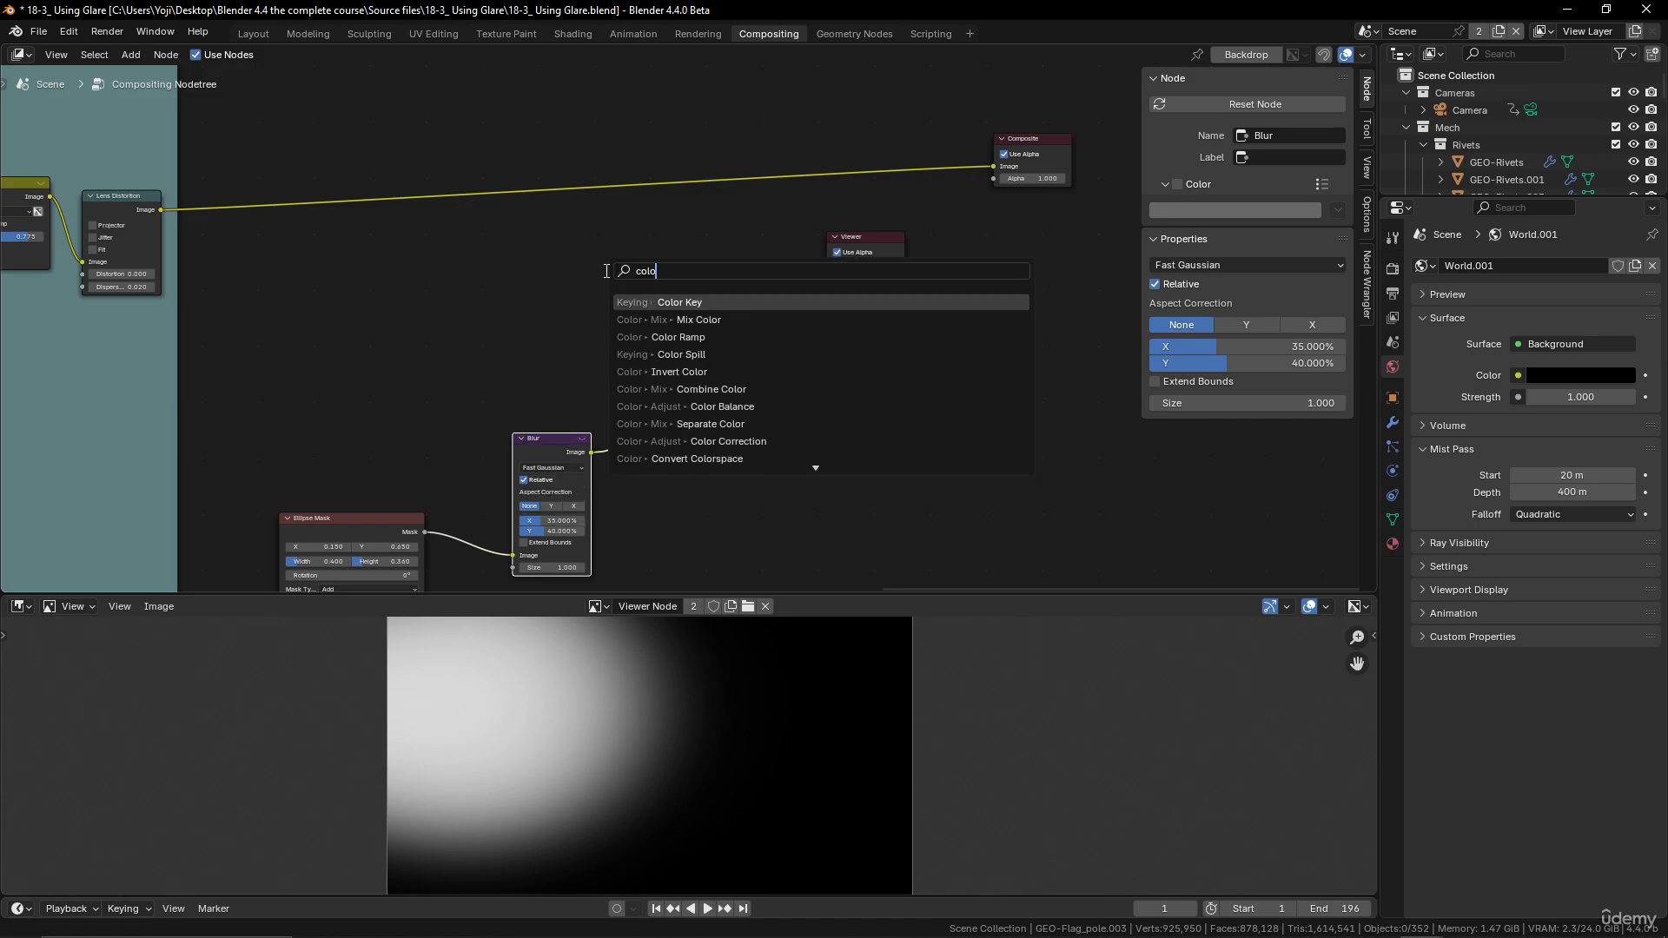
pyautogui.click(682, 337)
pyautogui.click(675, 362)
# Step: Change the Color Ramp's white stop to a light peach orange
pyautogui.scroll(1, 803, 437)
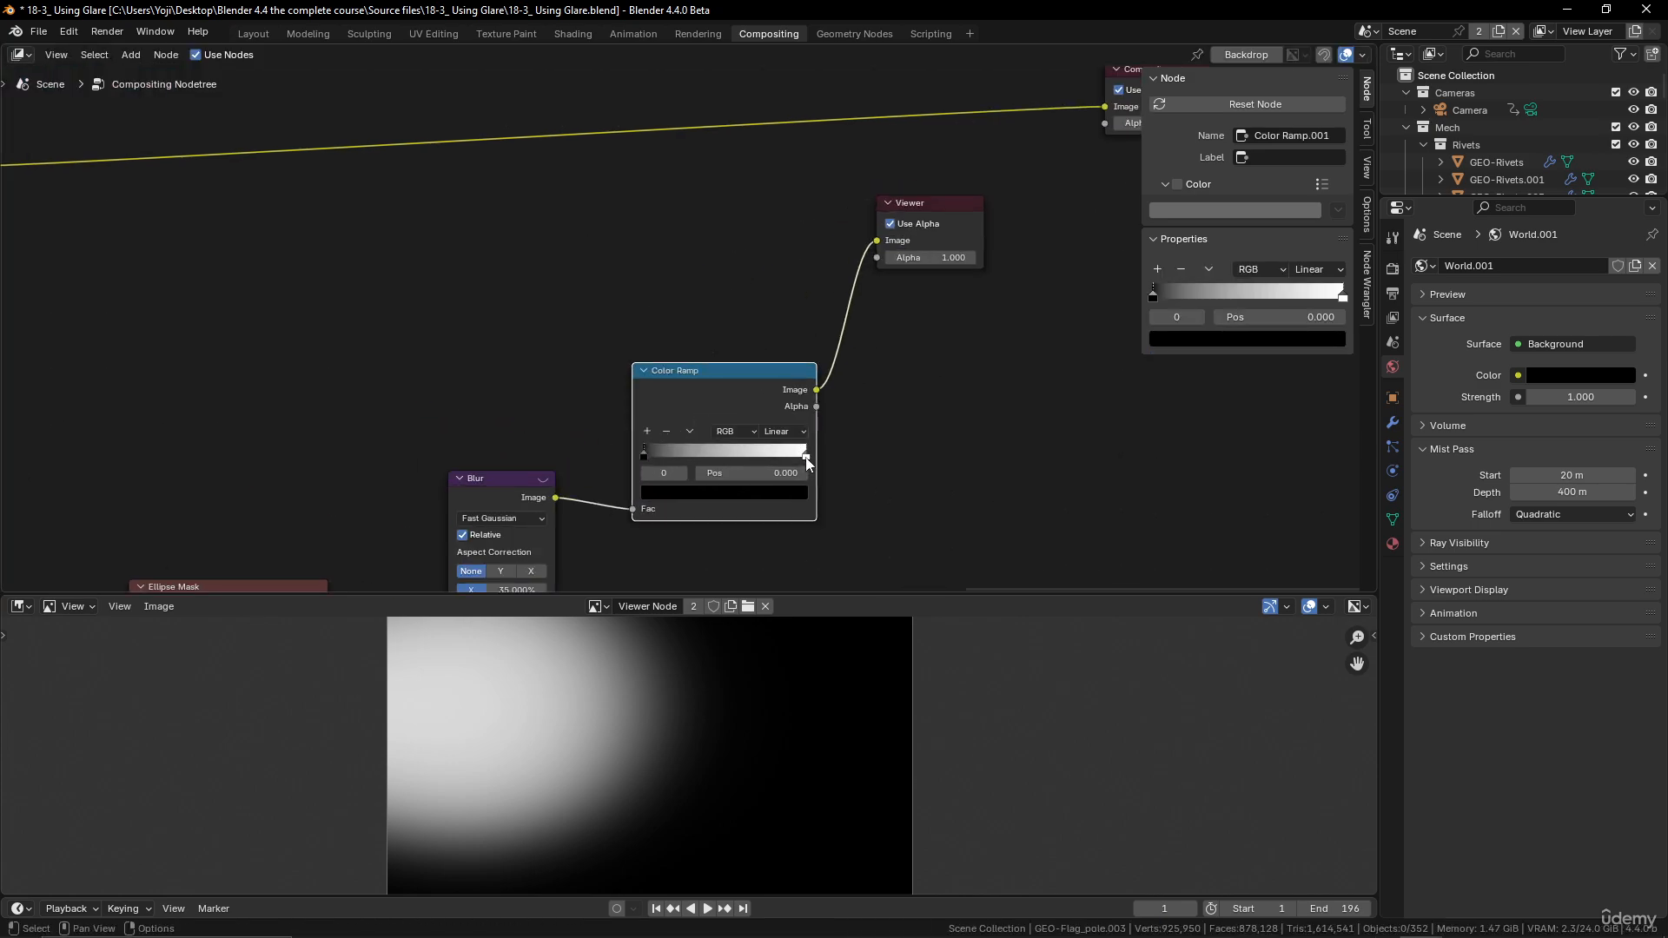
pyautogui.click(806, 457)
pyautogui.click(786, 493)
pyautogui.click(693, 329)
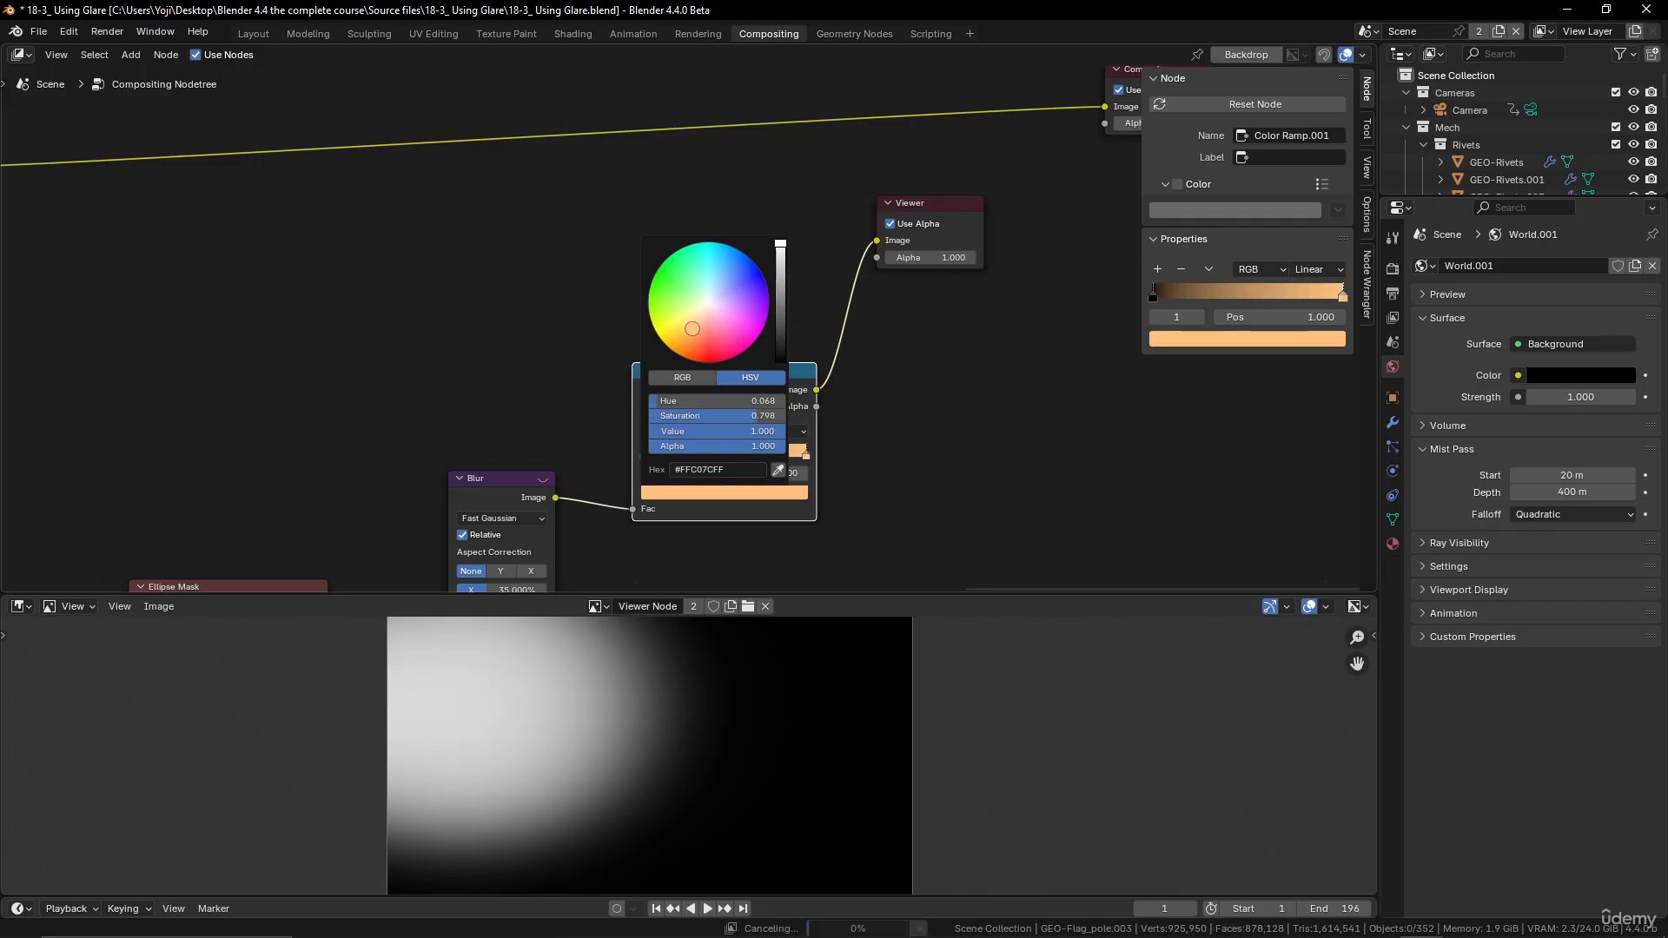
pyautogui.moveTo(693, 329); pyautogui.dragTo(693, 325)
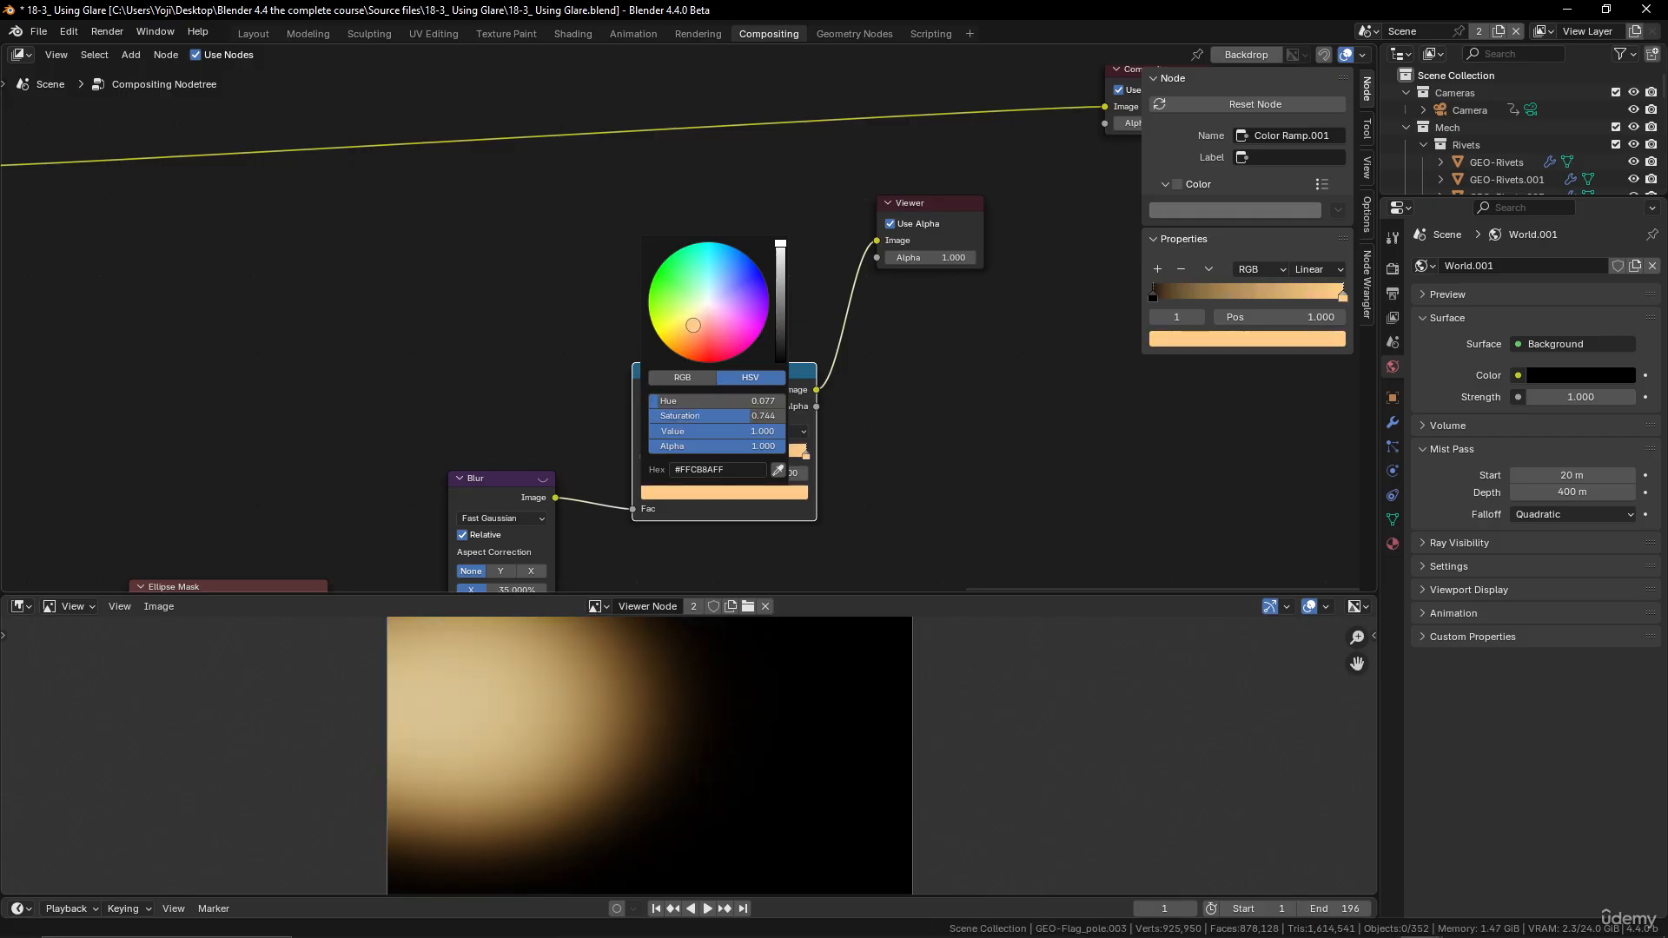
pyautogui.moveTo(693, 325); pyautogui.dragTo(700, 324)
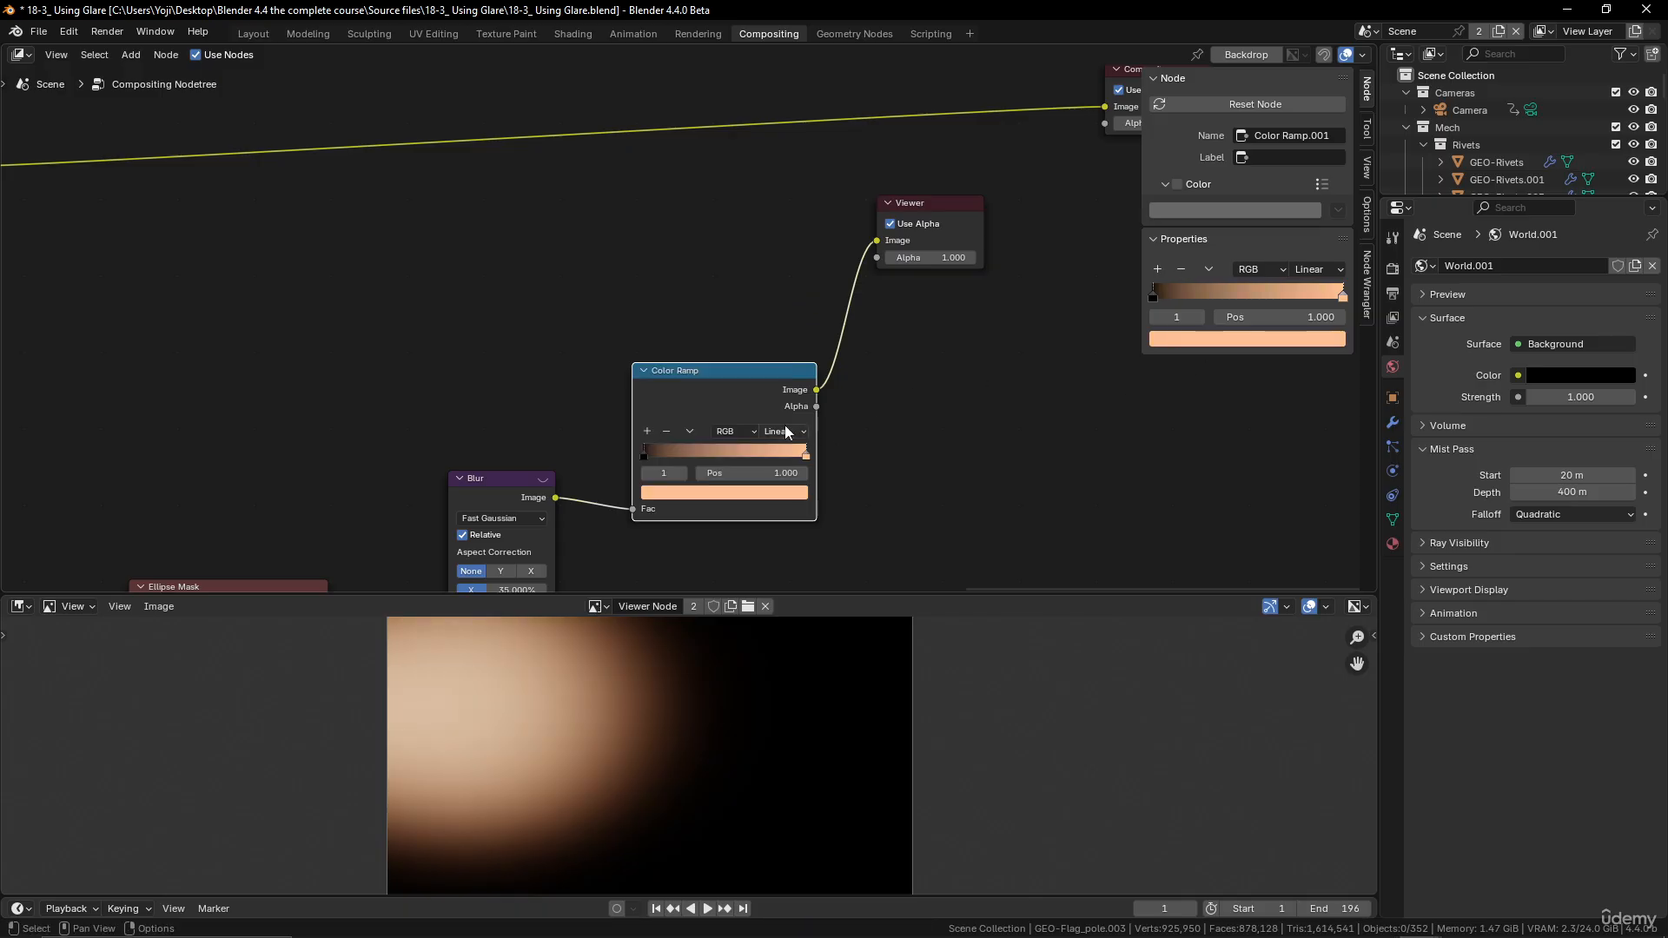
# Step: Move the Viewer node farther right, below the Composite node, to leave room after the Color Ramp
pyautogui.scroll(-3, 940, 417)
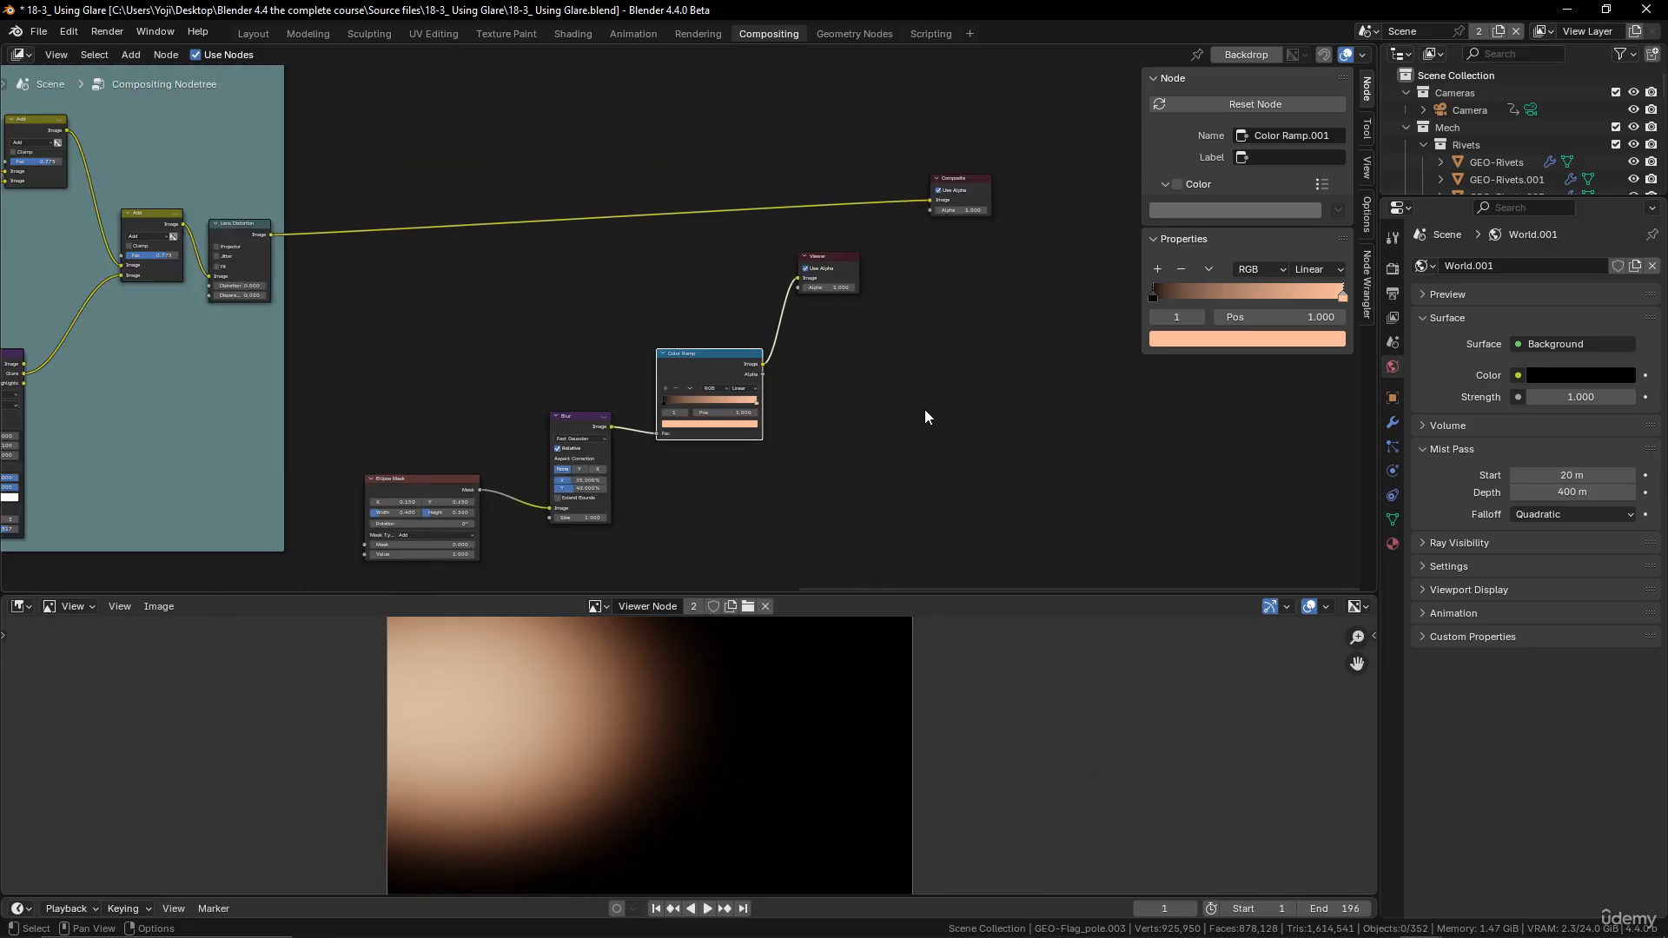
pyautogui.click(827, 262)
pyautogui.moveTo(827, 265); pyautogui.dragTo(973, 291)
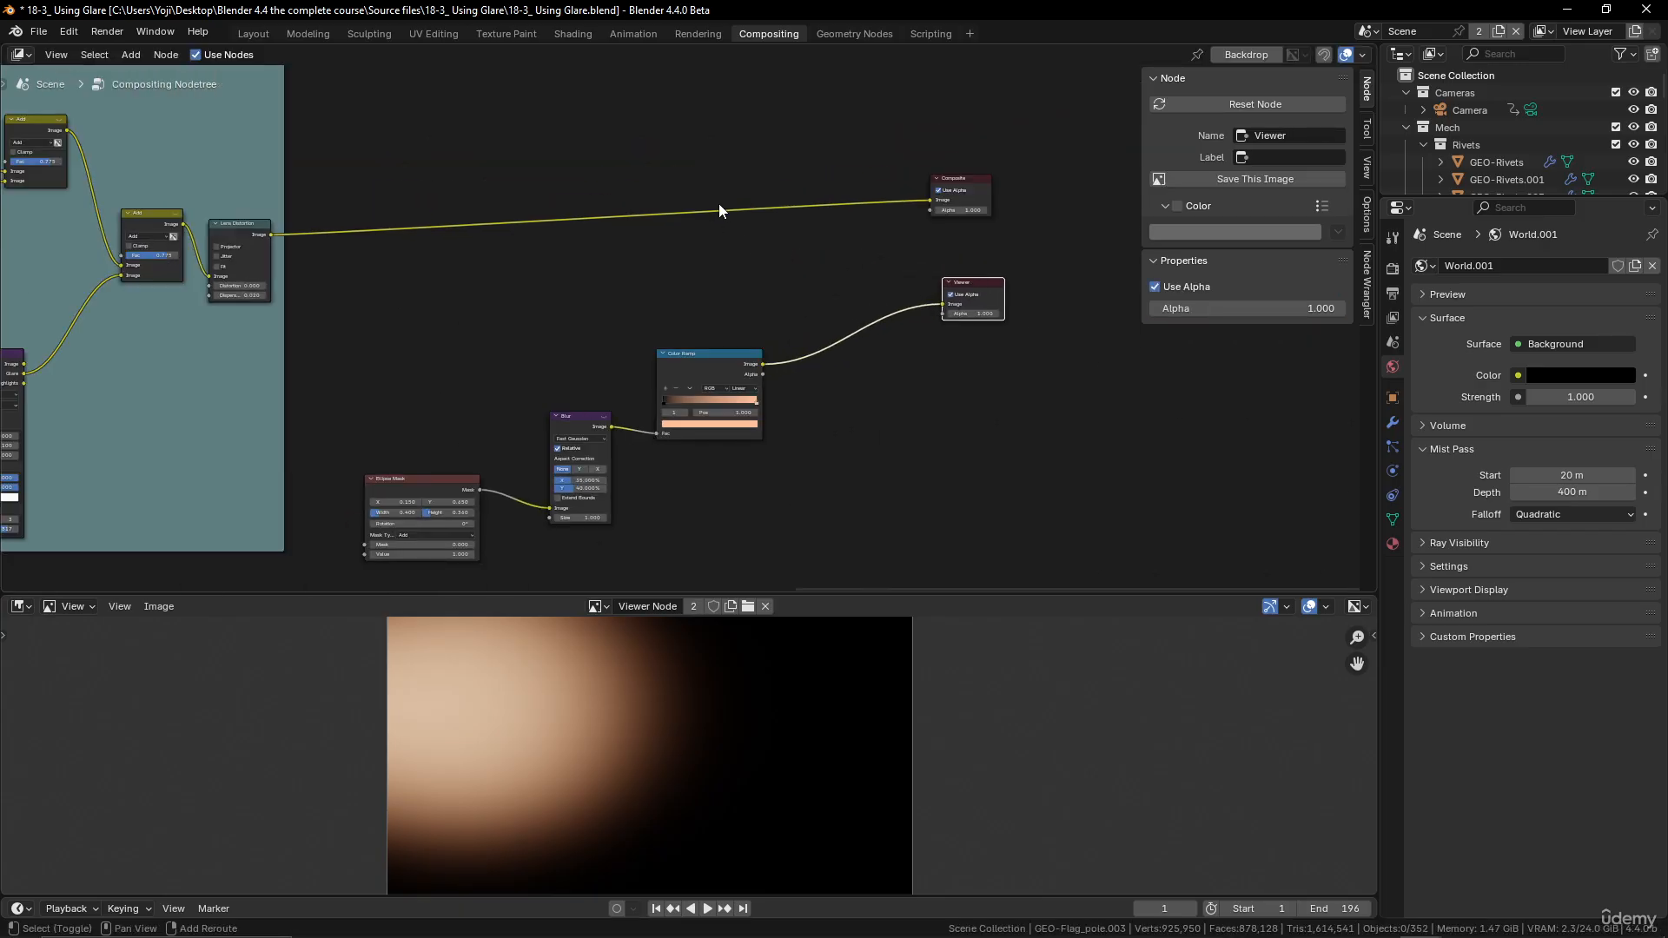
pyautogui.hotkey('shift', 'a')
pyautogui.click(170, 223)
pyautogui.hotkey('shift', 'd')
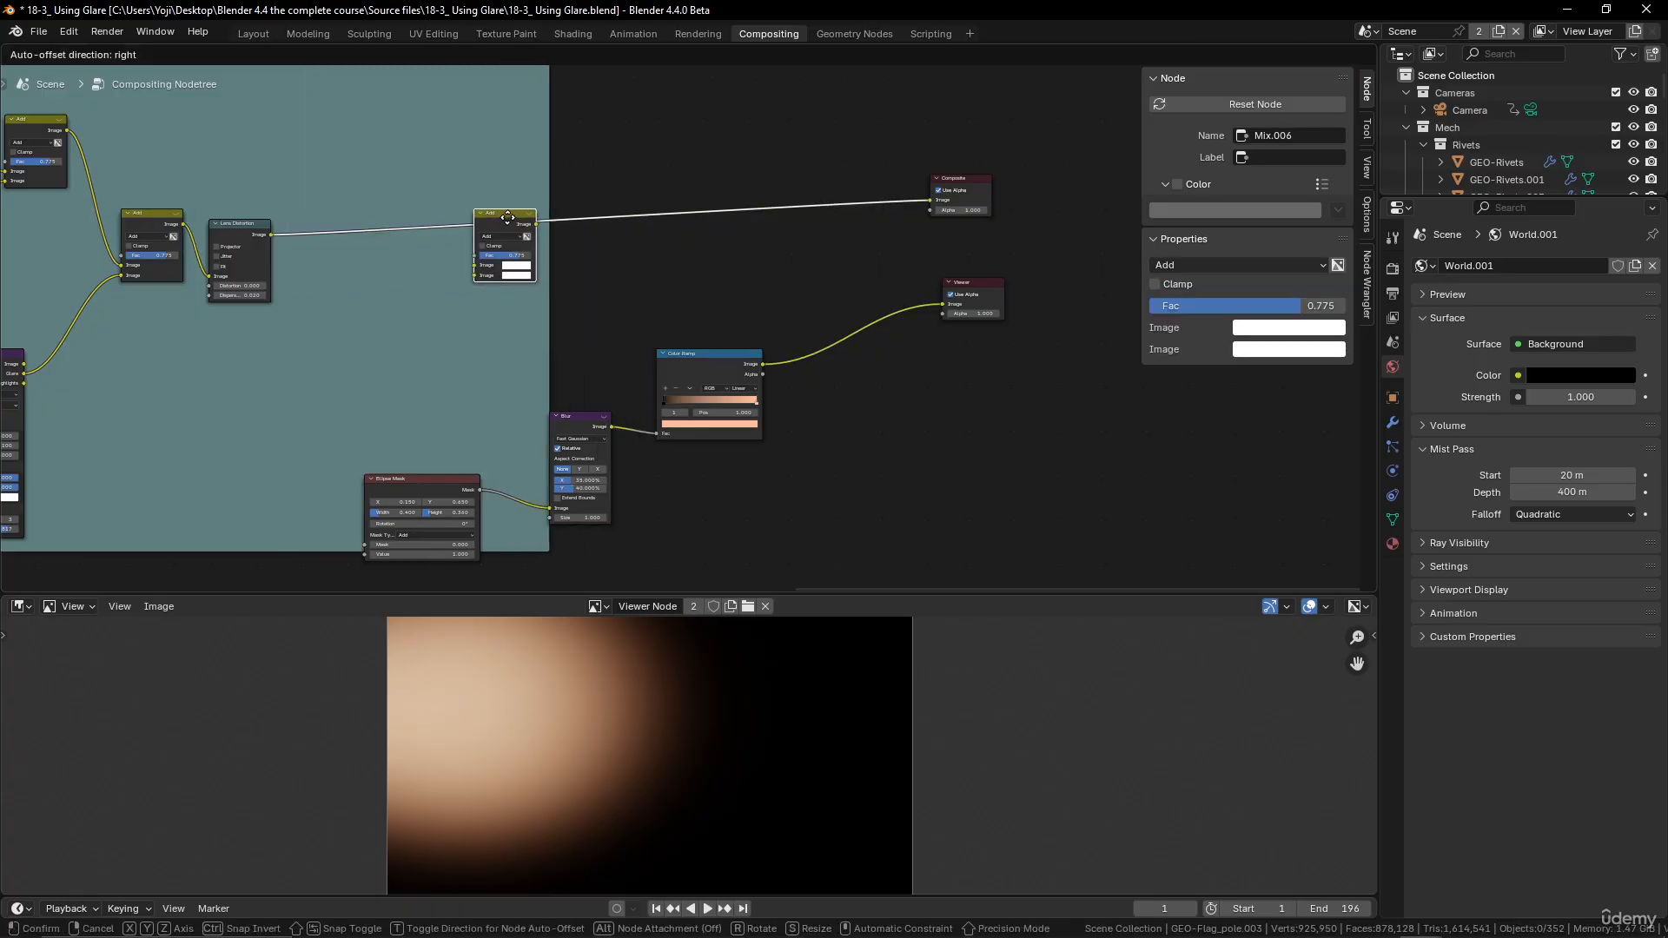
pyautogui.click(467, 215)
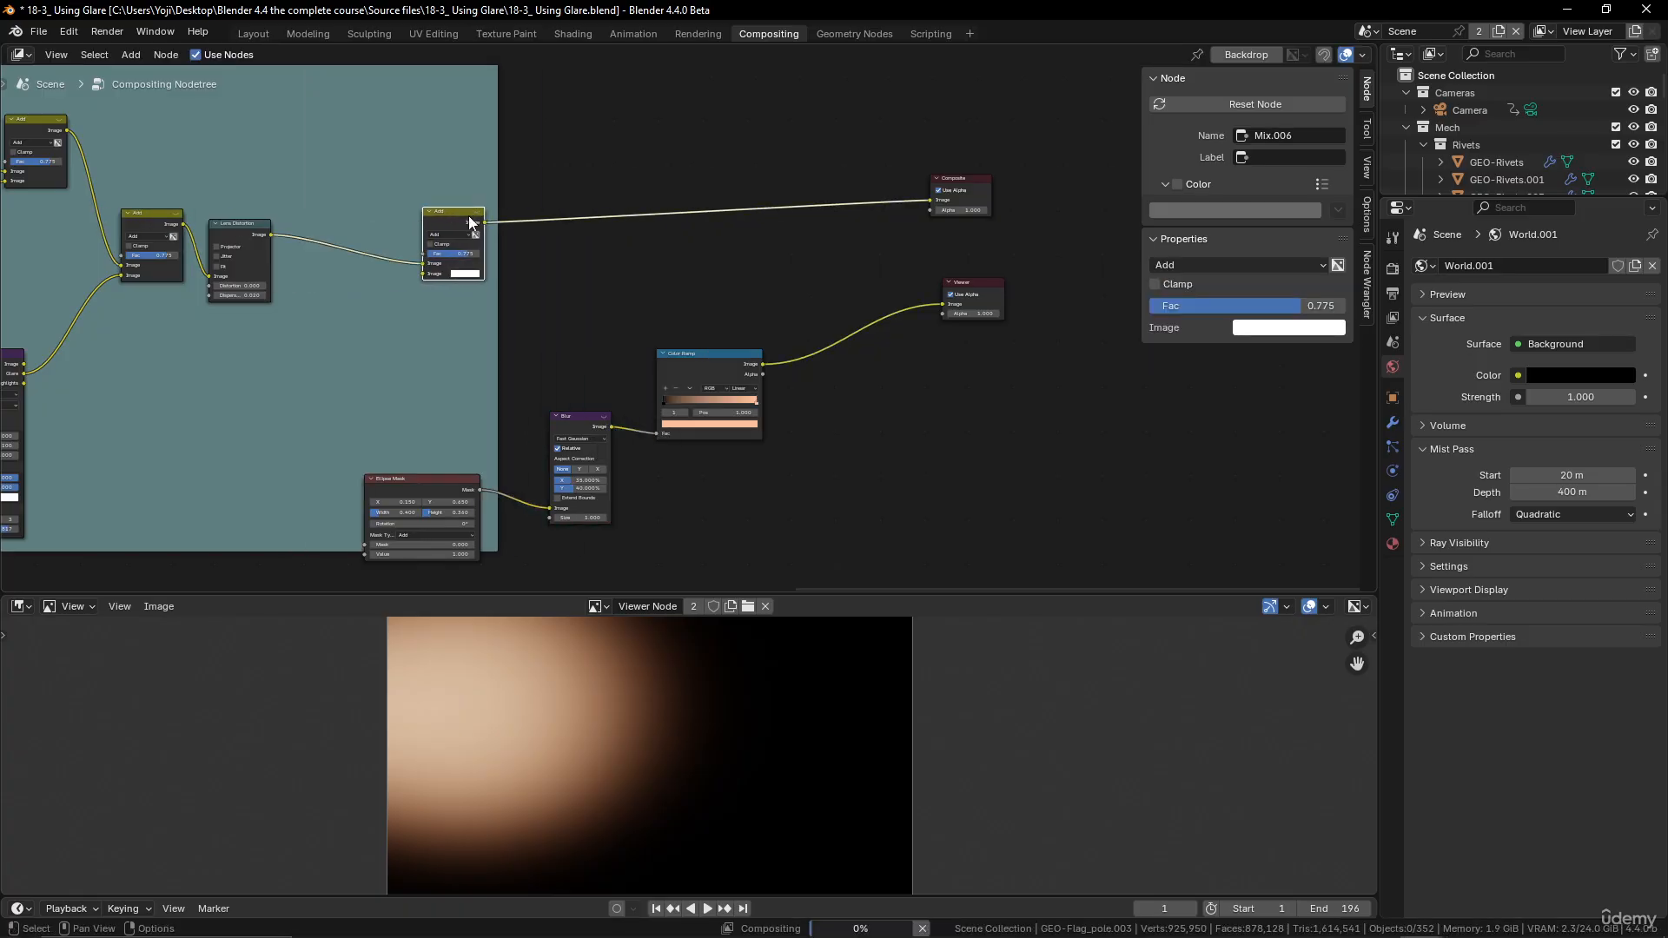
pyautogui.press('Delete')
# Step: Add a Mix Color node in the empty space above the link between the Color Ramp and the Viewer
pyautogui.hotkey('shift', 'a')
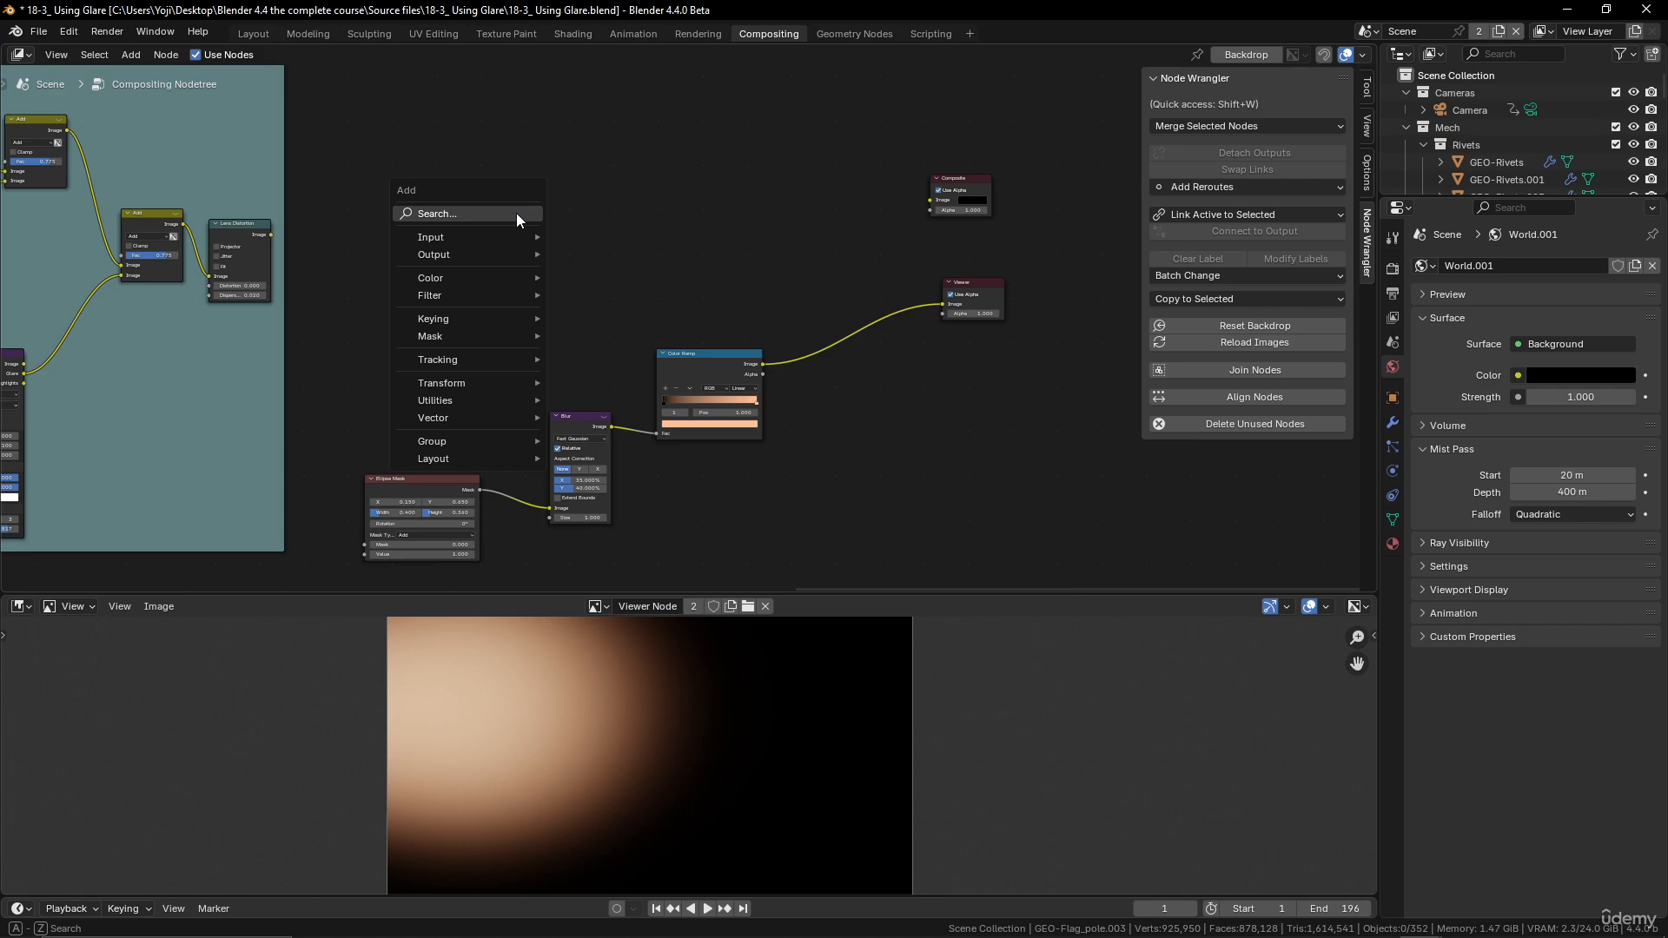
pyautogui.moveTo(478, 276)
pyautogui.moveTo(603, 295)
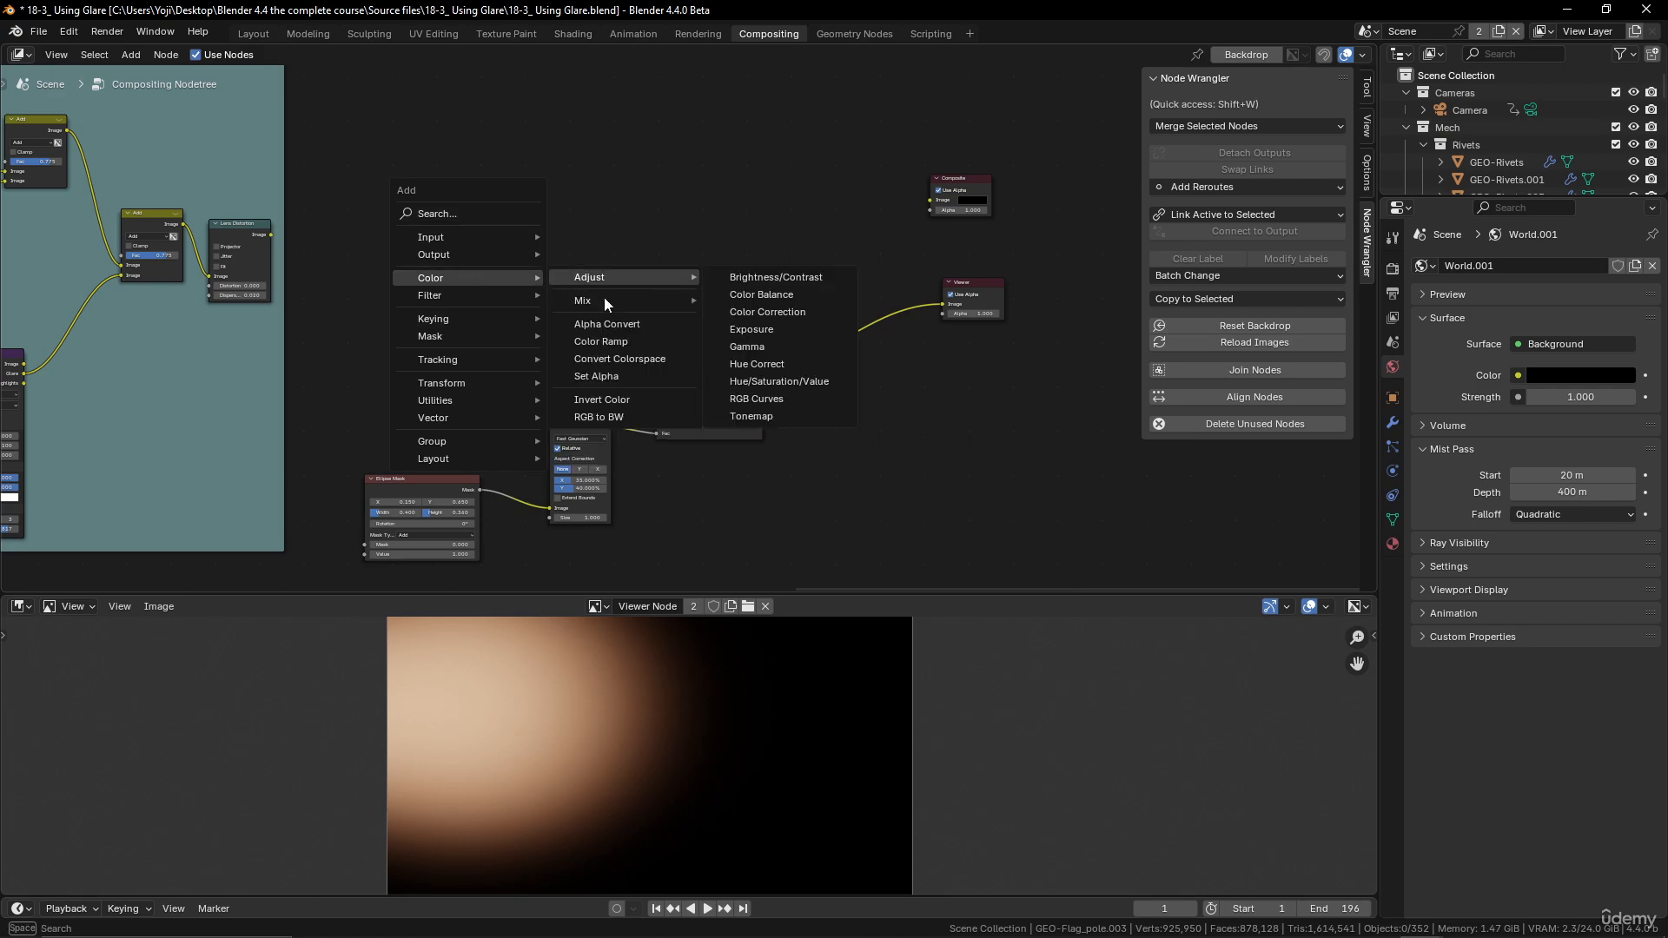
pyautogui.click(753, 364)
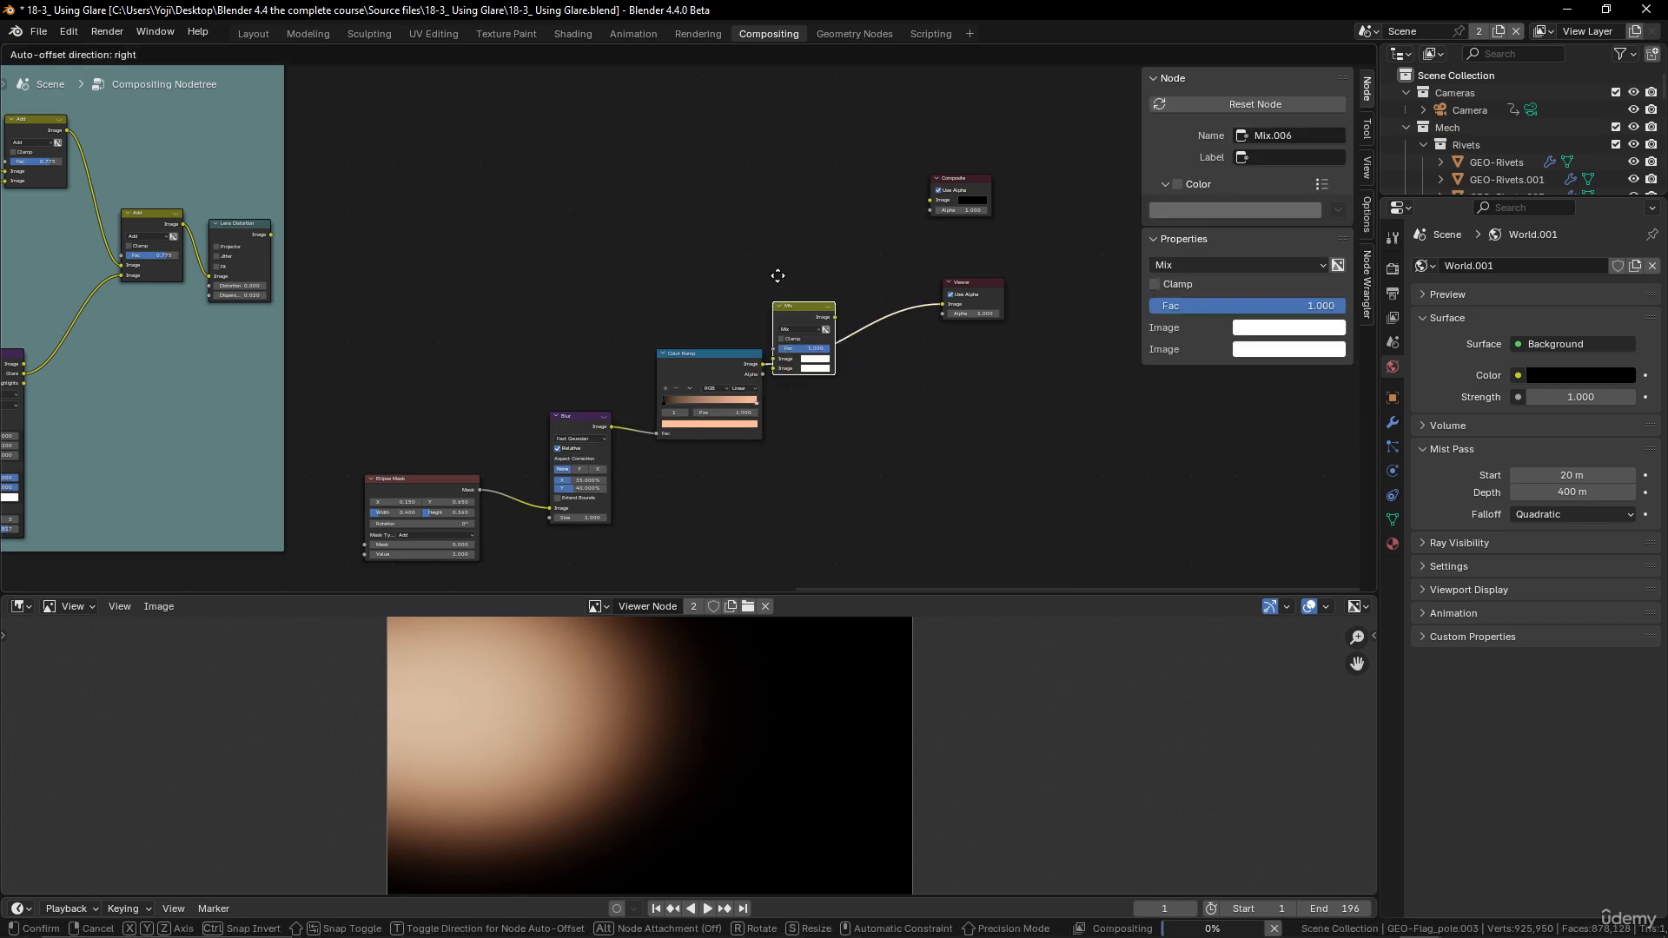
pyautogui.click(857, 262)
# Step: Set the new Mix node's blending mode to Add and insert it between the Color Ramp and the Viewer
pyautogui.scroll(2, 865, 243)
pyautogui.click(843, 232)
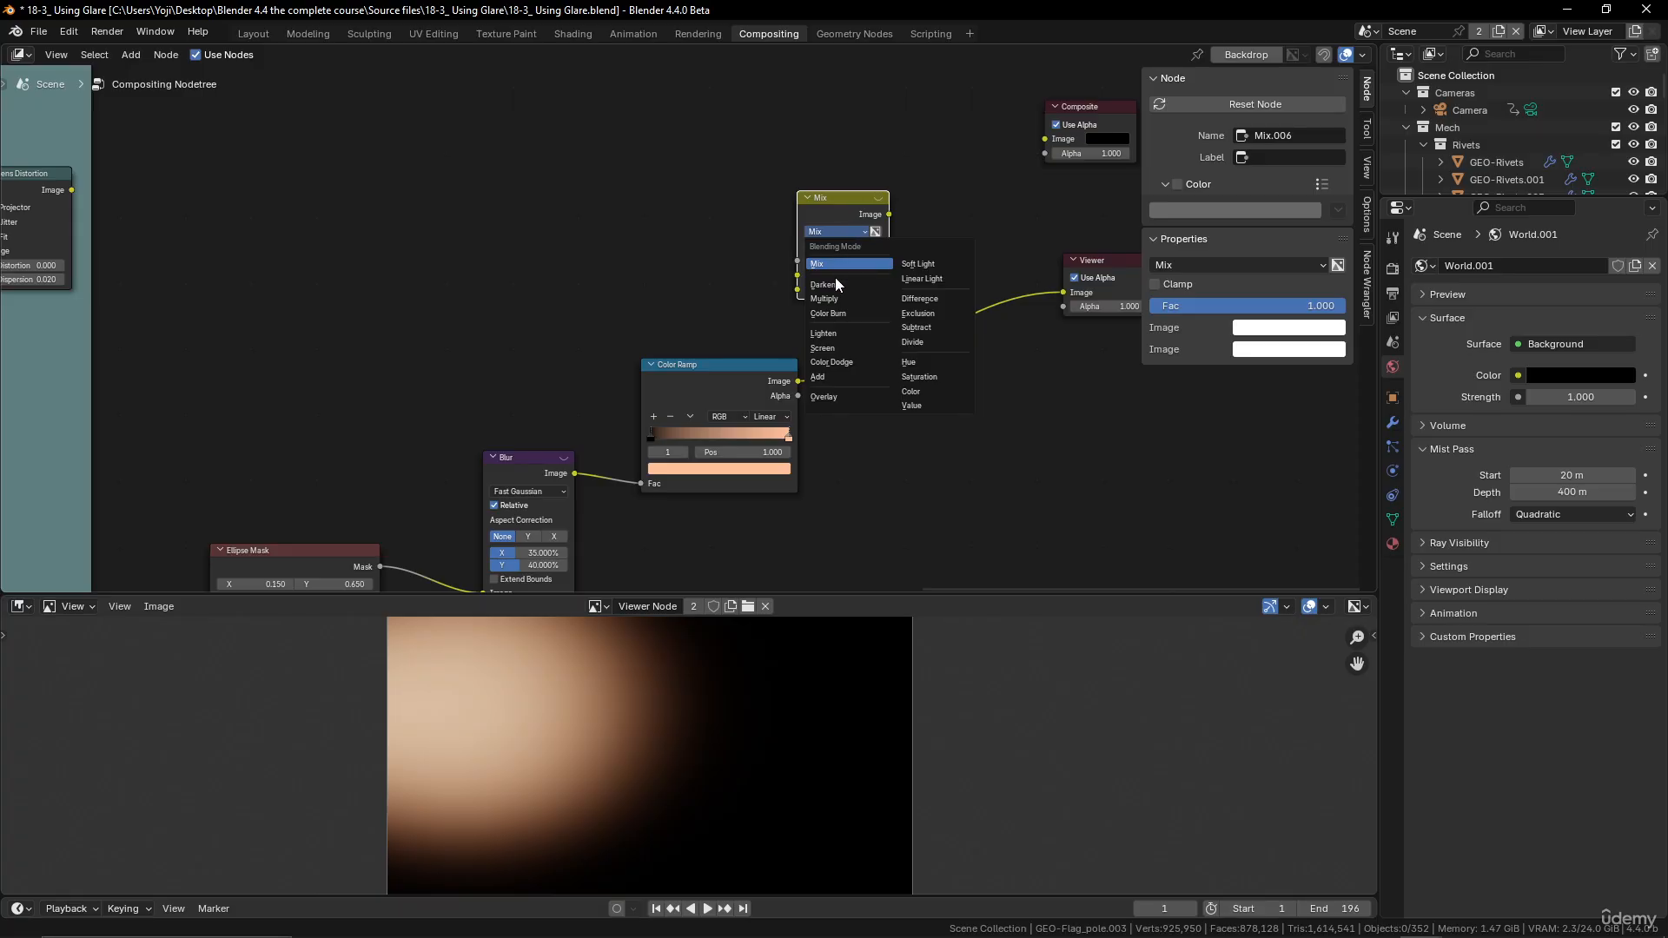
pyautogui.click(831, 377)
pyautogui.moveTo(850, 206); pyautogui.dragTo(934, 268)
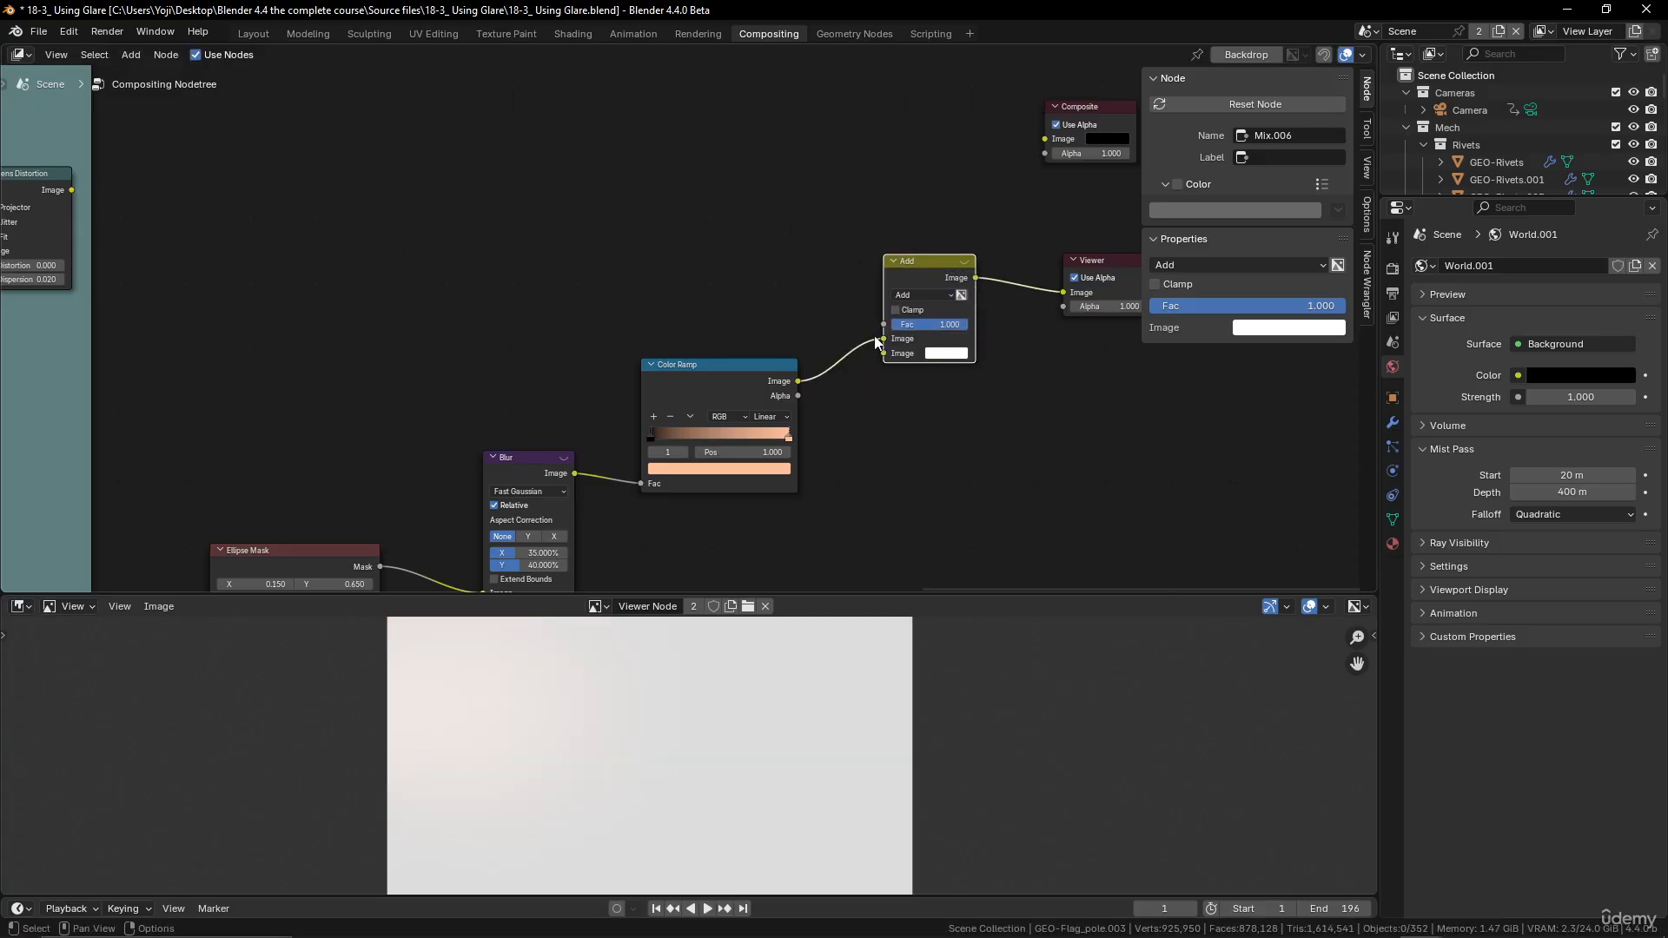
# Step: Rewire the Add node so the Lens Distortion image feeds its first Image input and the Color Ramp its second
pyautogui.moveTo(883, 338); pyautogui.dragTo(870, 358)
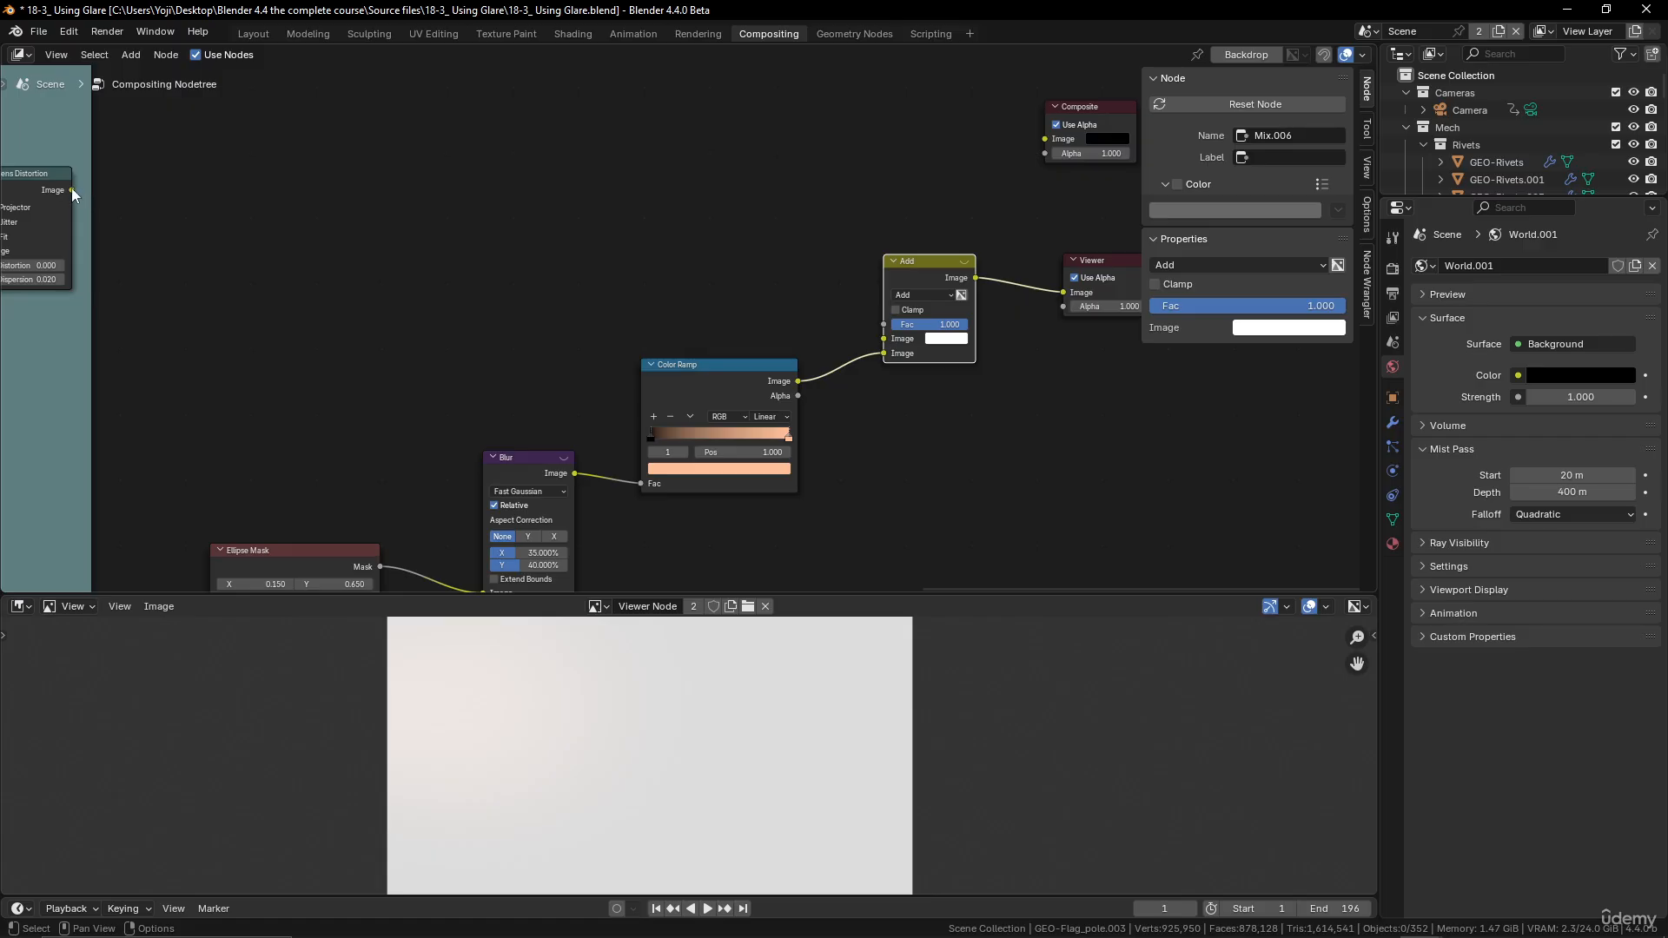
pyautogui.moveTo(71, 189); pyautogui.dragTo(879, 338)
pyautogui.scroll(-2, 754, 222)
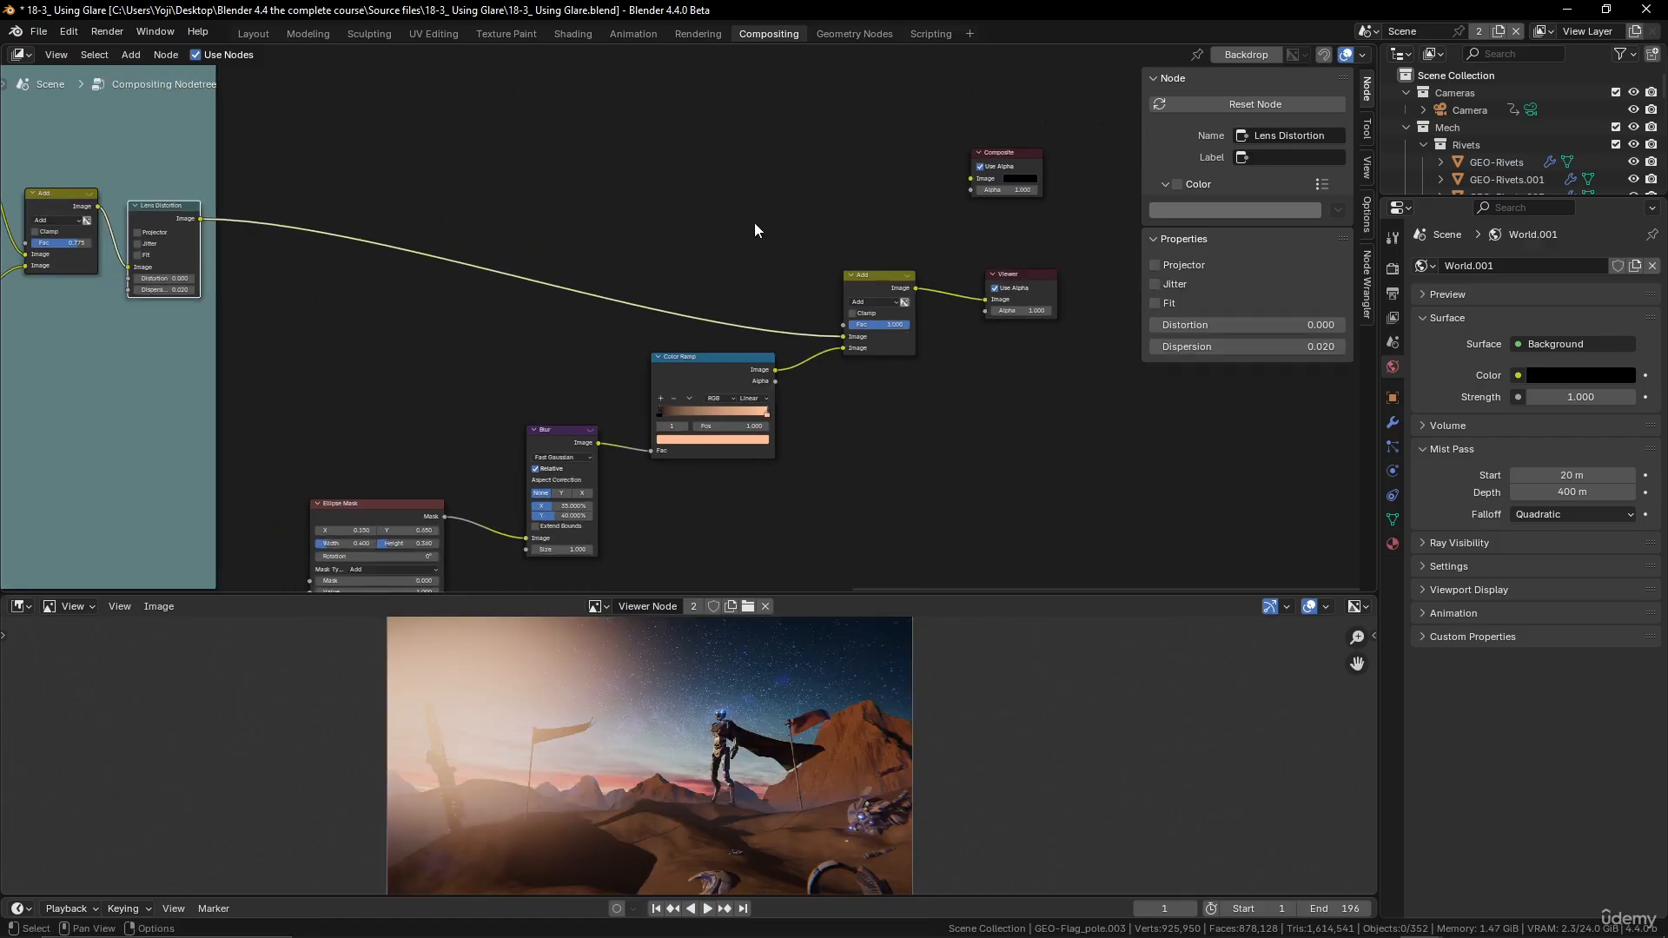
pyautogui.scroll(-2, 754, 222)
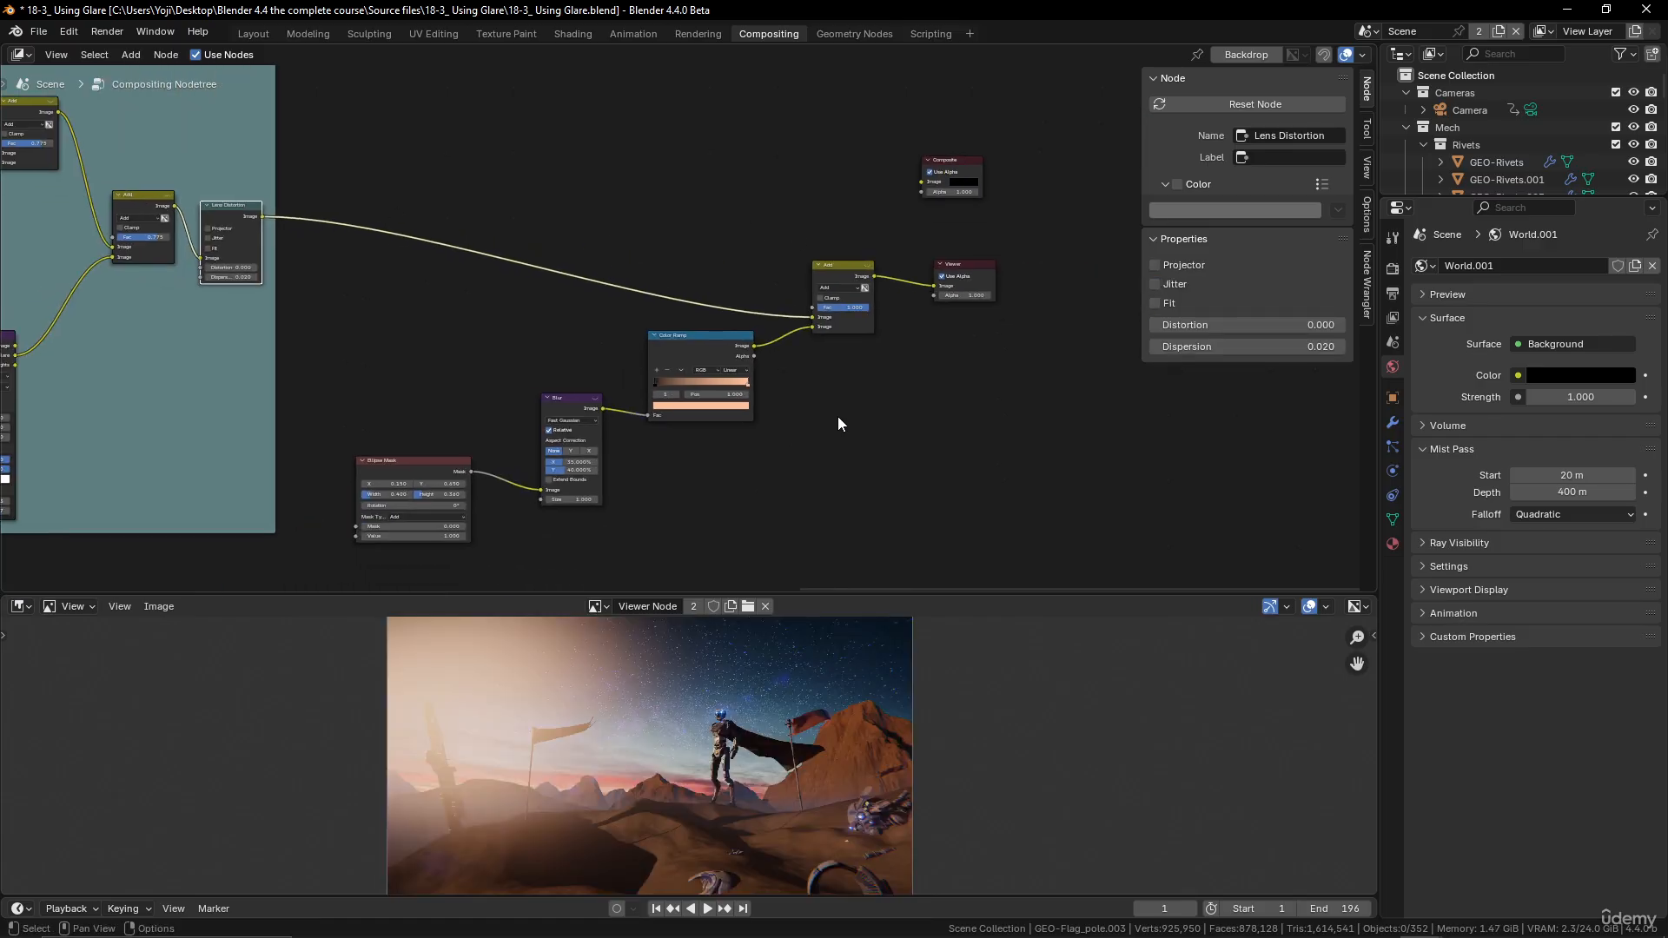
pyautogui.scroll(3, 843, 415)
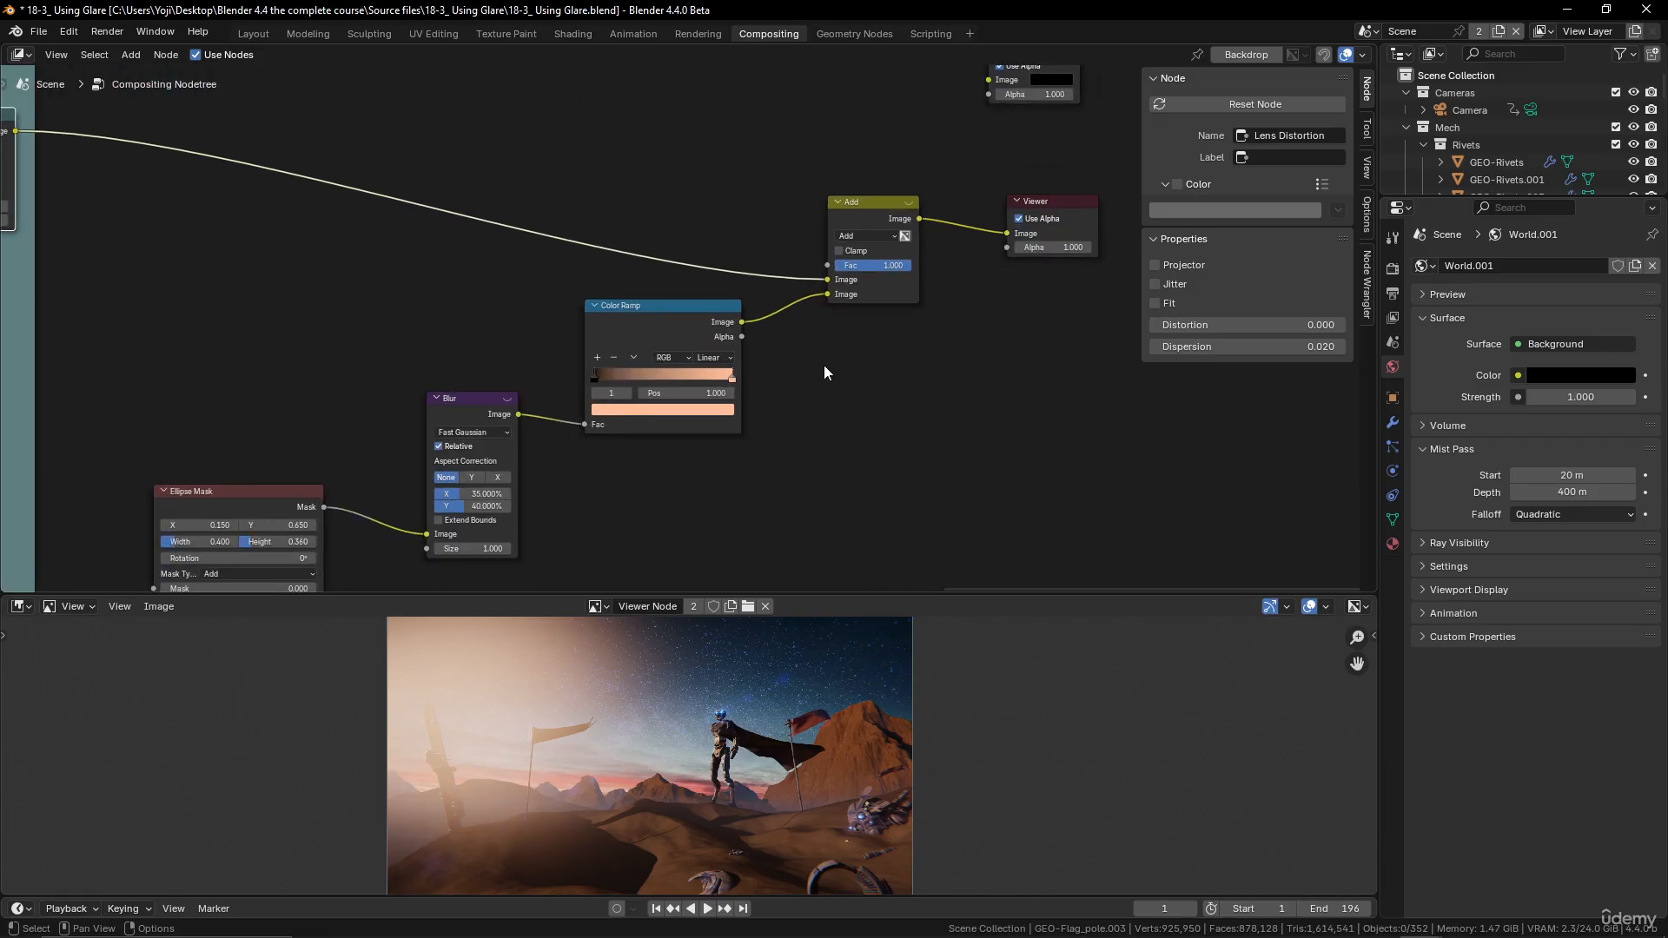
# Step: Try Fac values of 0.1 and 0.2 on the Add node that combines the glow with the render
pyautogui.click(867, 261)
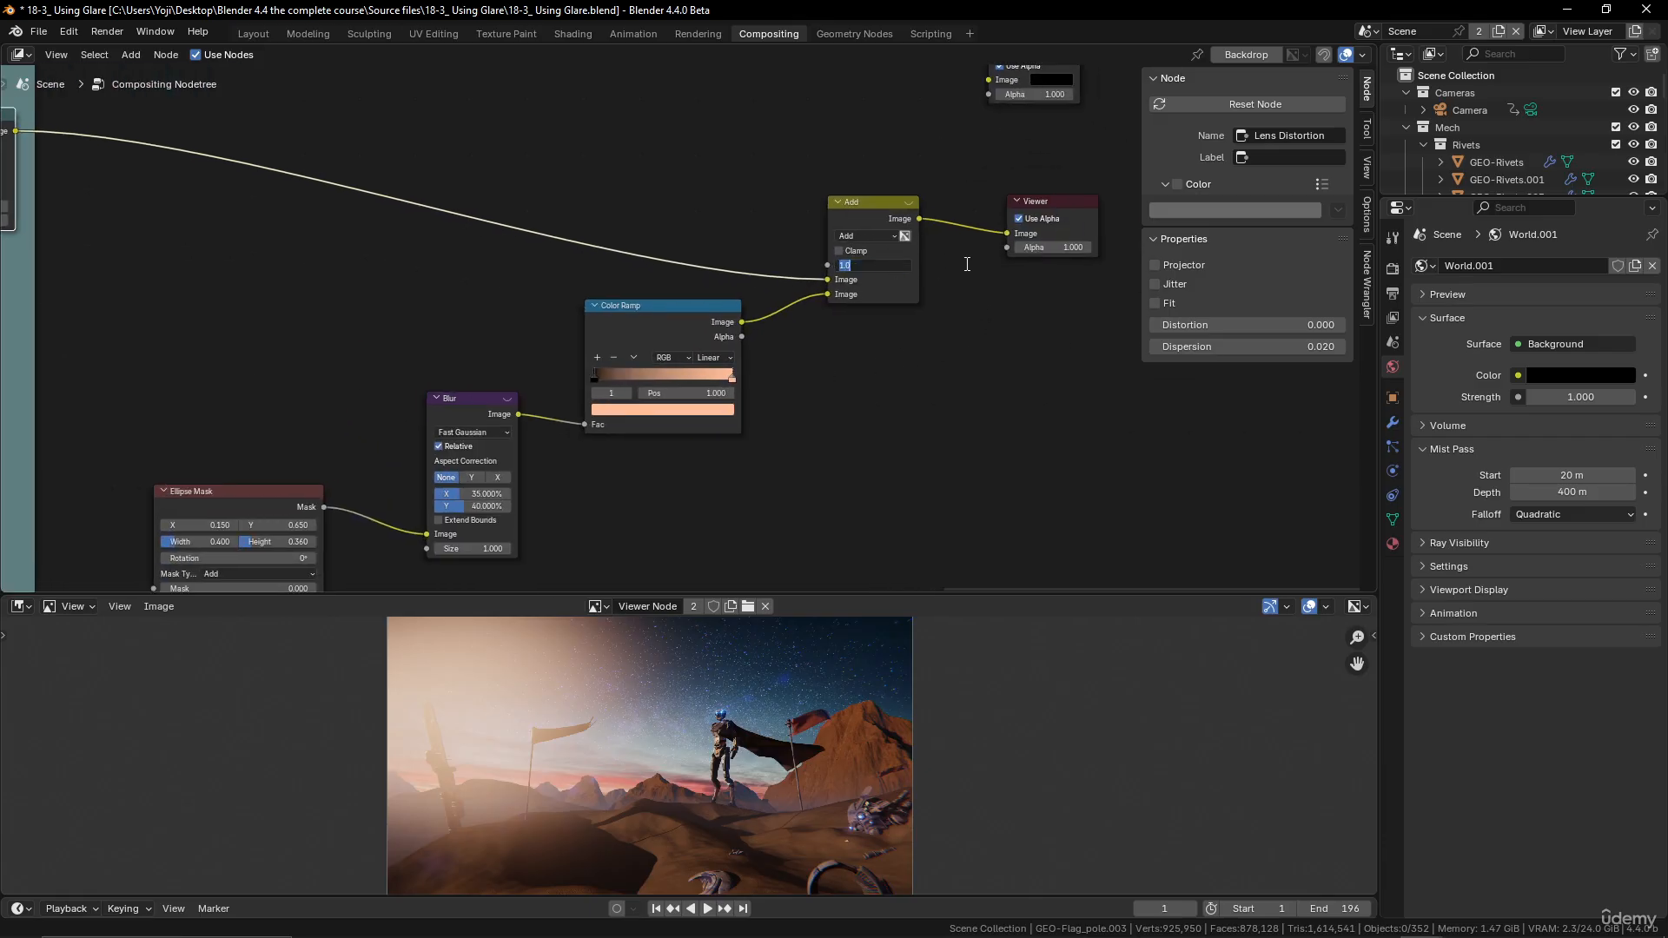
pyautogui.write('0.1')
pyautogui.press('Return')
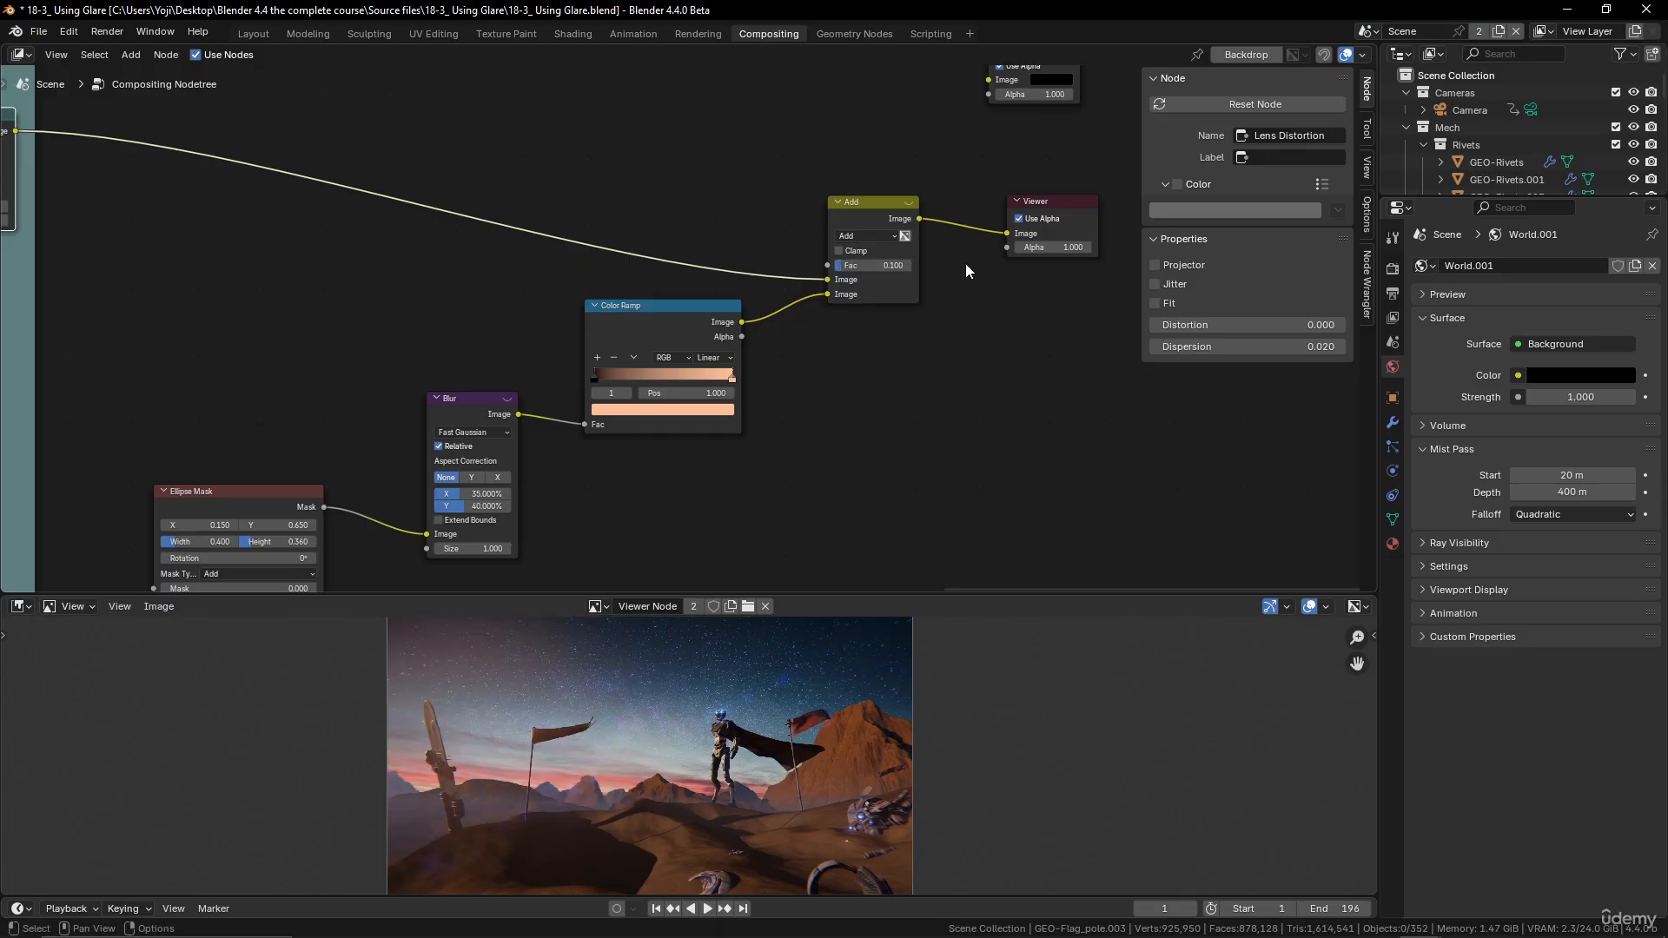
pyautogui.click(904, 263)
pyautogui.write('0')
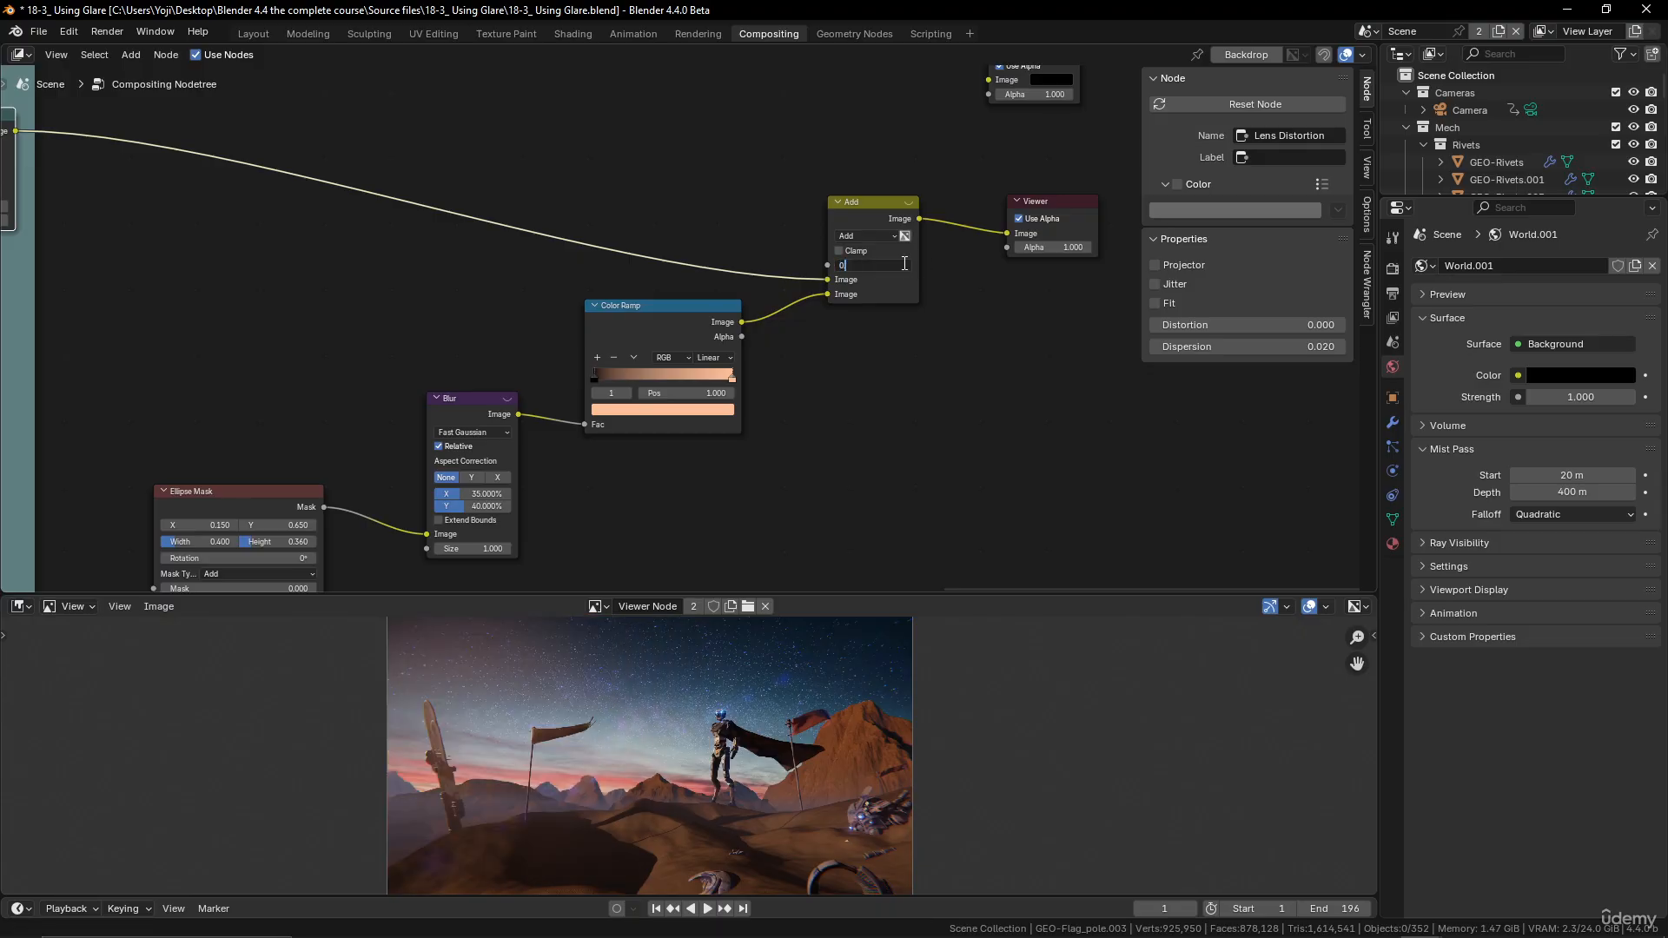
pyautogui.write('.2')
pyautogui.press('Return')
# Step: Enlarge the image preview area by moving its border up into the node editor
pyautogui.scroll(-3, 732, 664)
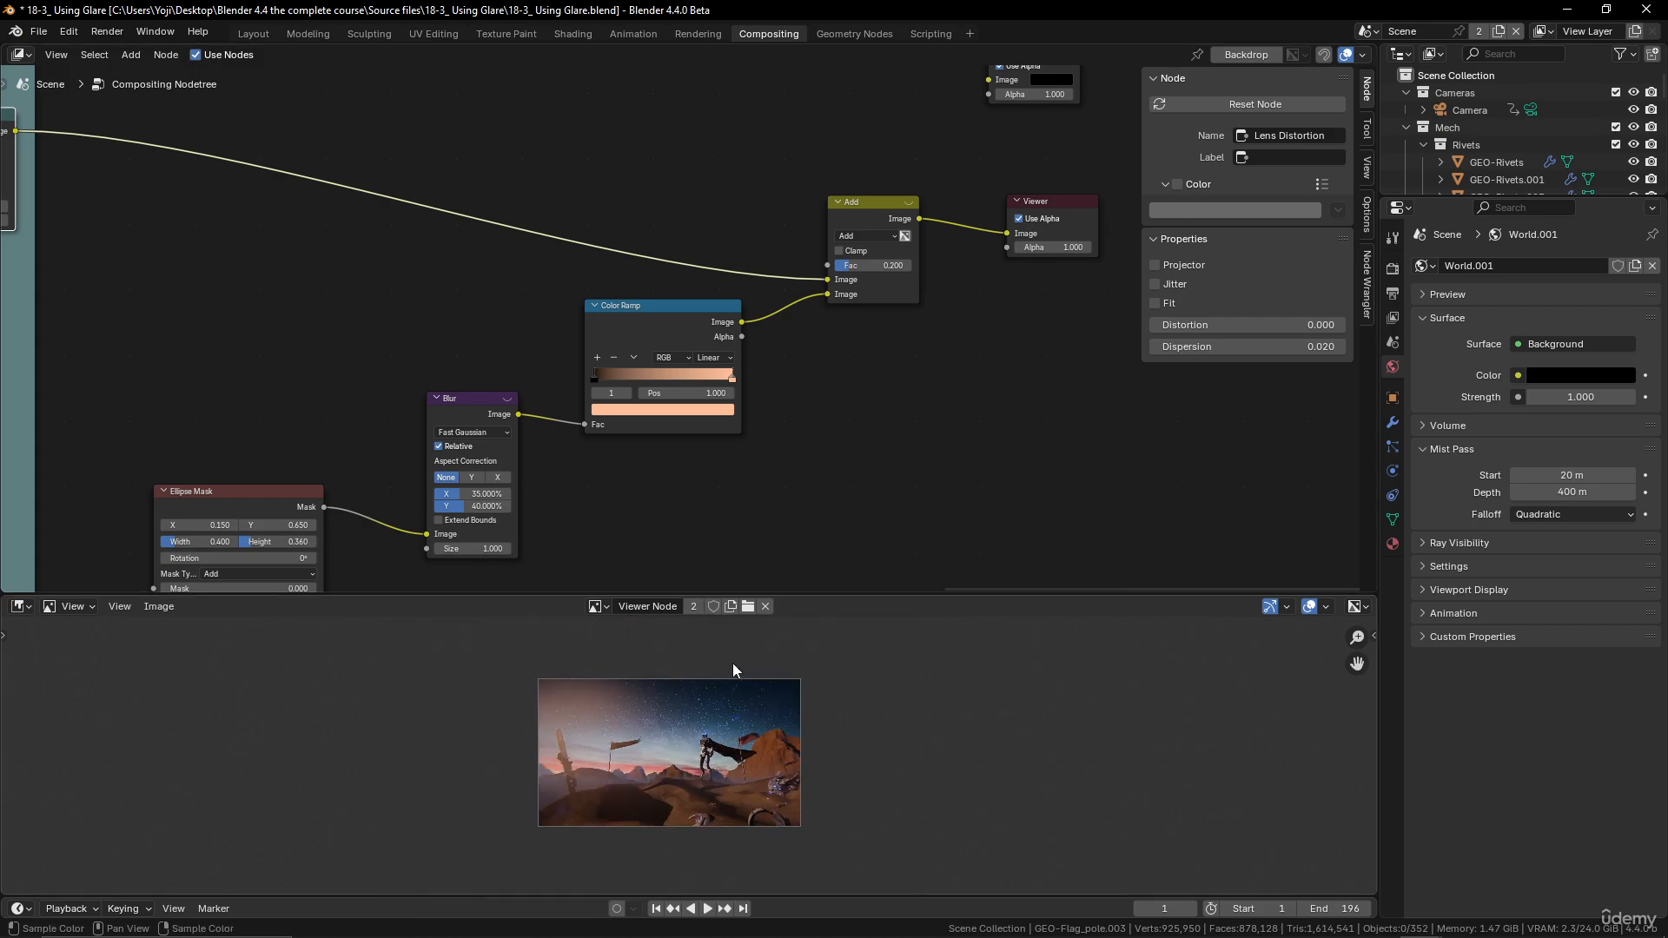
pyautogui.scroll(4, 732, 664)
pyautogui.moveTo(840, 584); pyautogui.dragTo(840, 478)
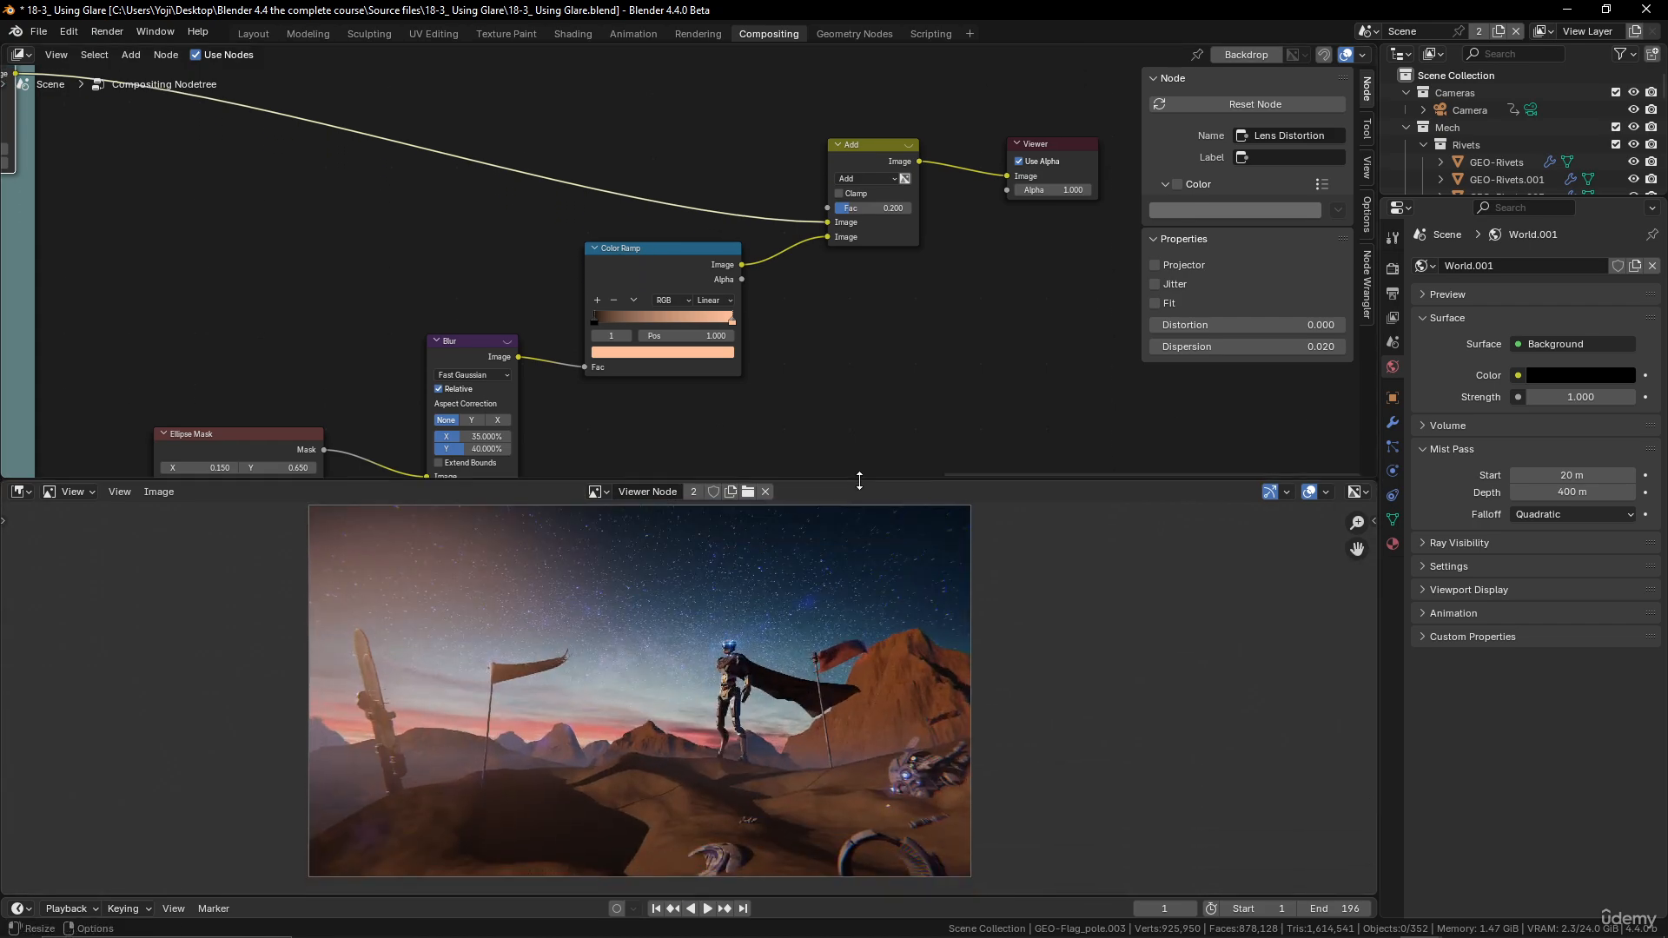
# Step: Set the Add node's Fac to 0.15
pyautogui.click(888, 209)
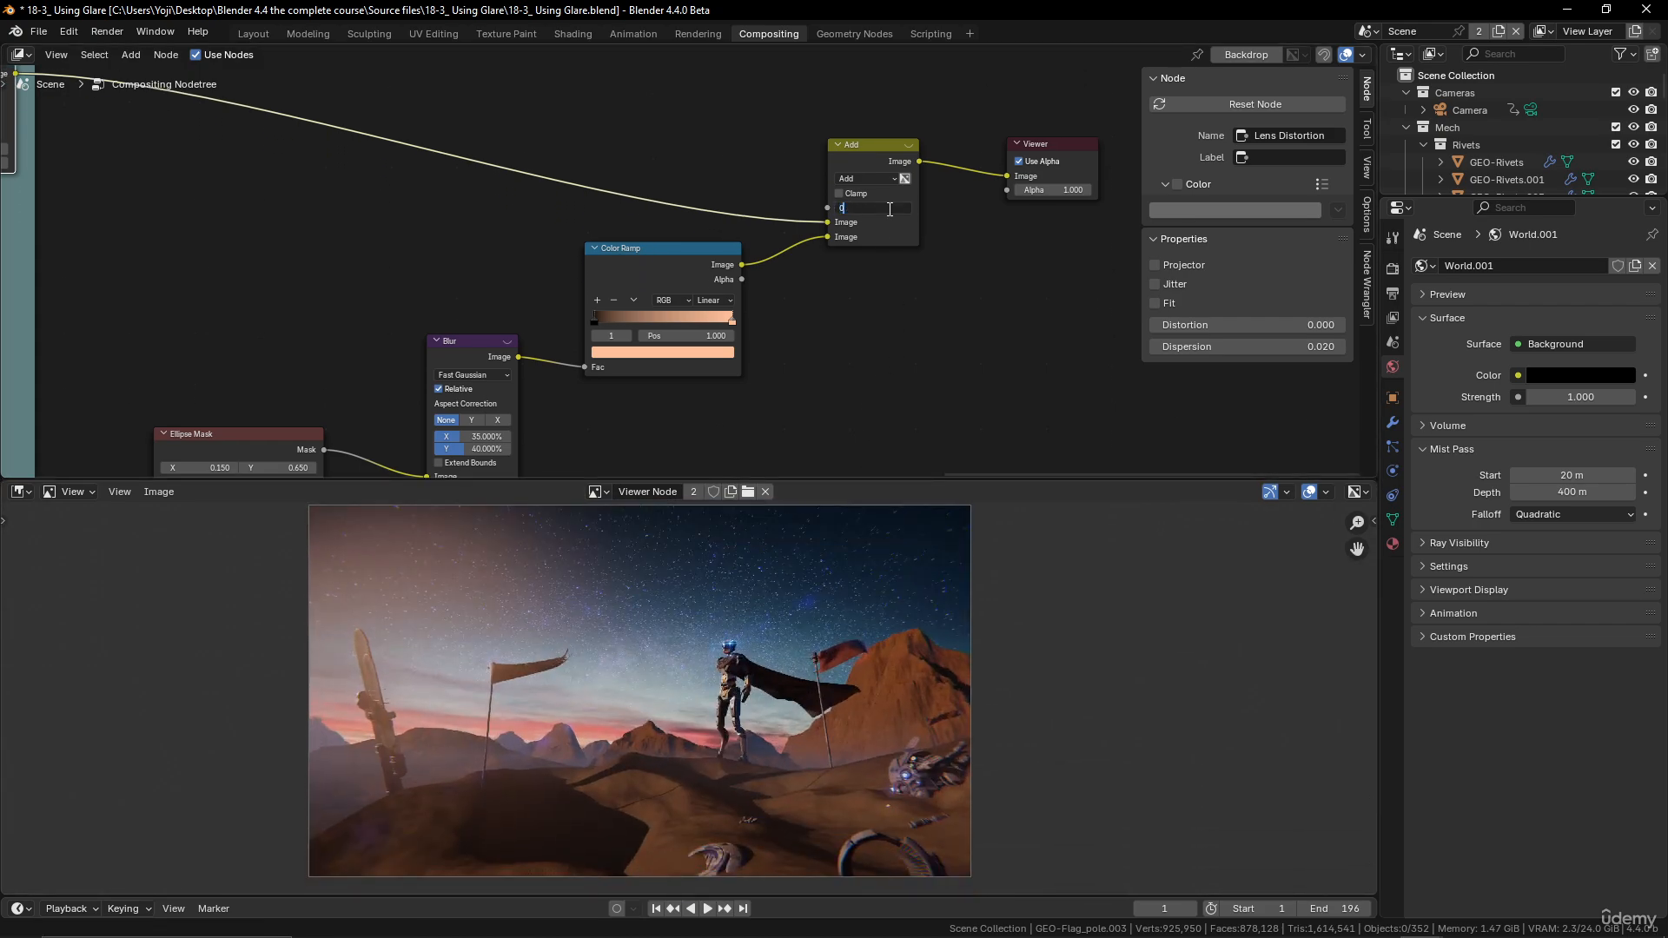
pyautogui.write('0.15')
pyautogui.press('Return')
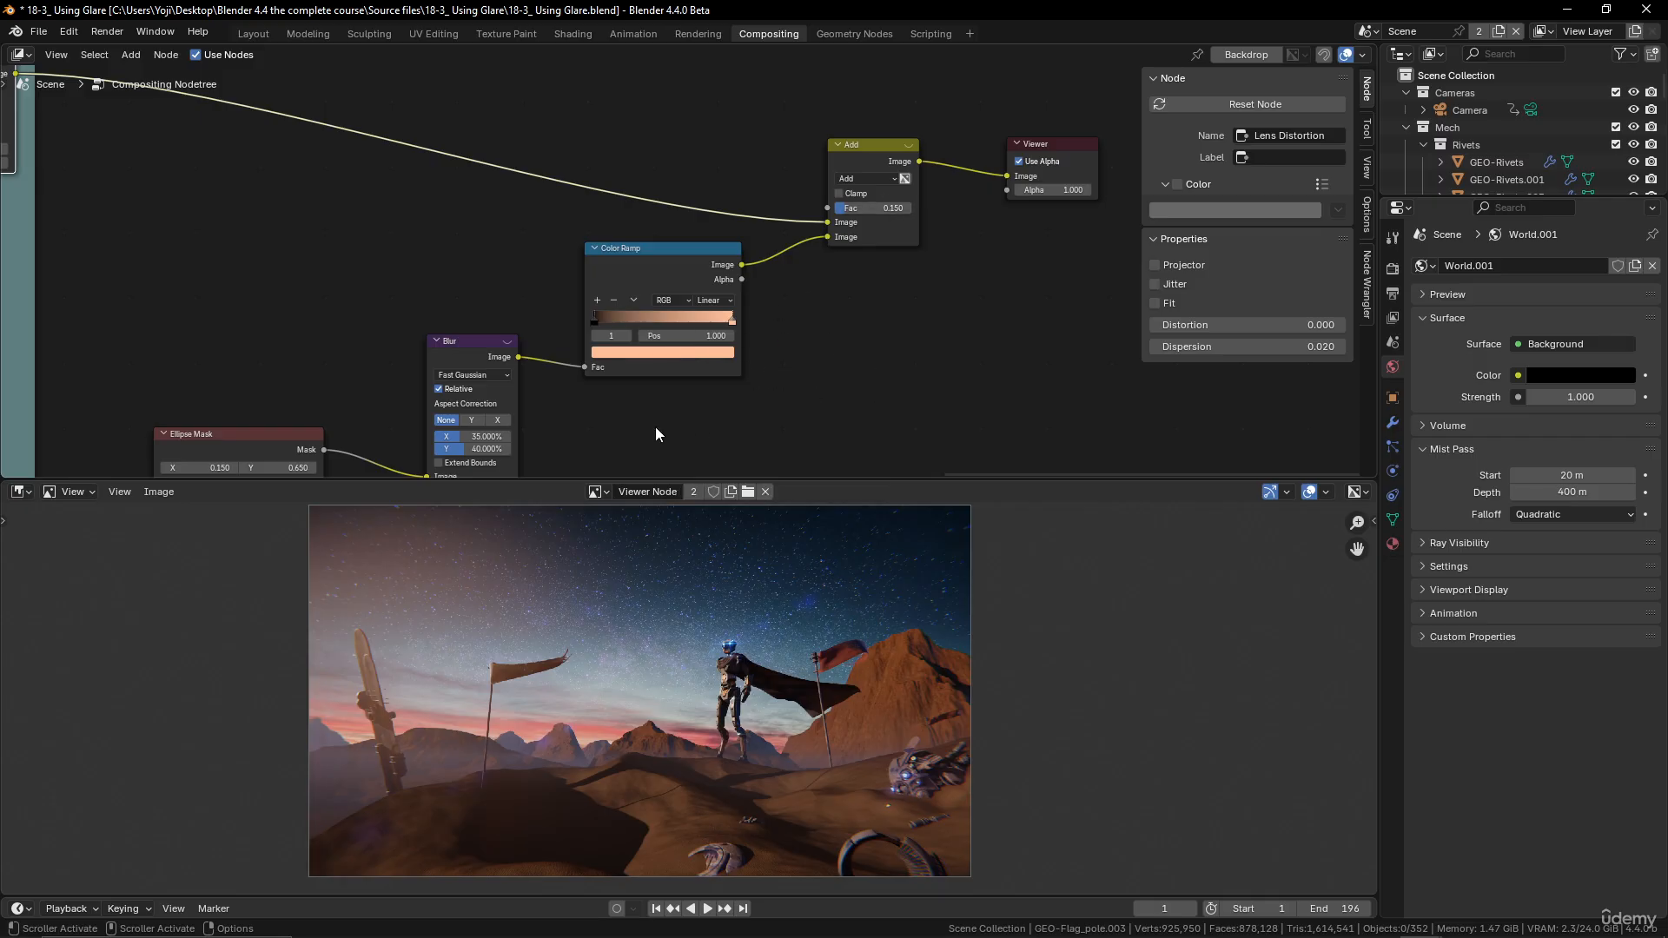
# Step: Set the Blur node's size to 40% in X and 50% in Y
pyautogui.moveTo(655, 426); pyautogui.dragTo(768, 246, button='middle')
pyautogui.scroll(1, 726, 332)
pyautogui.scroll(2, 696, 299)
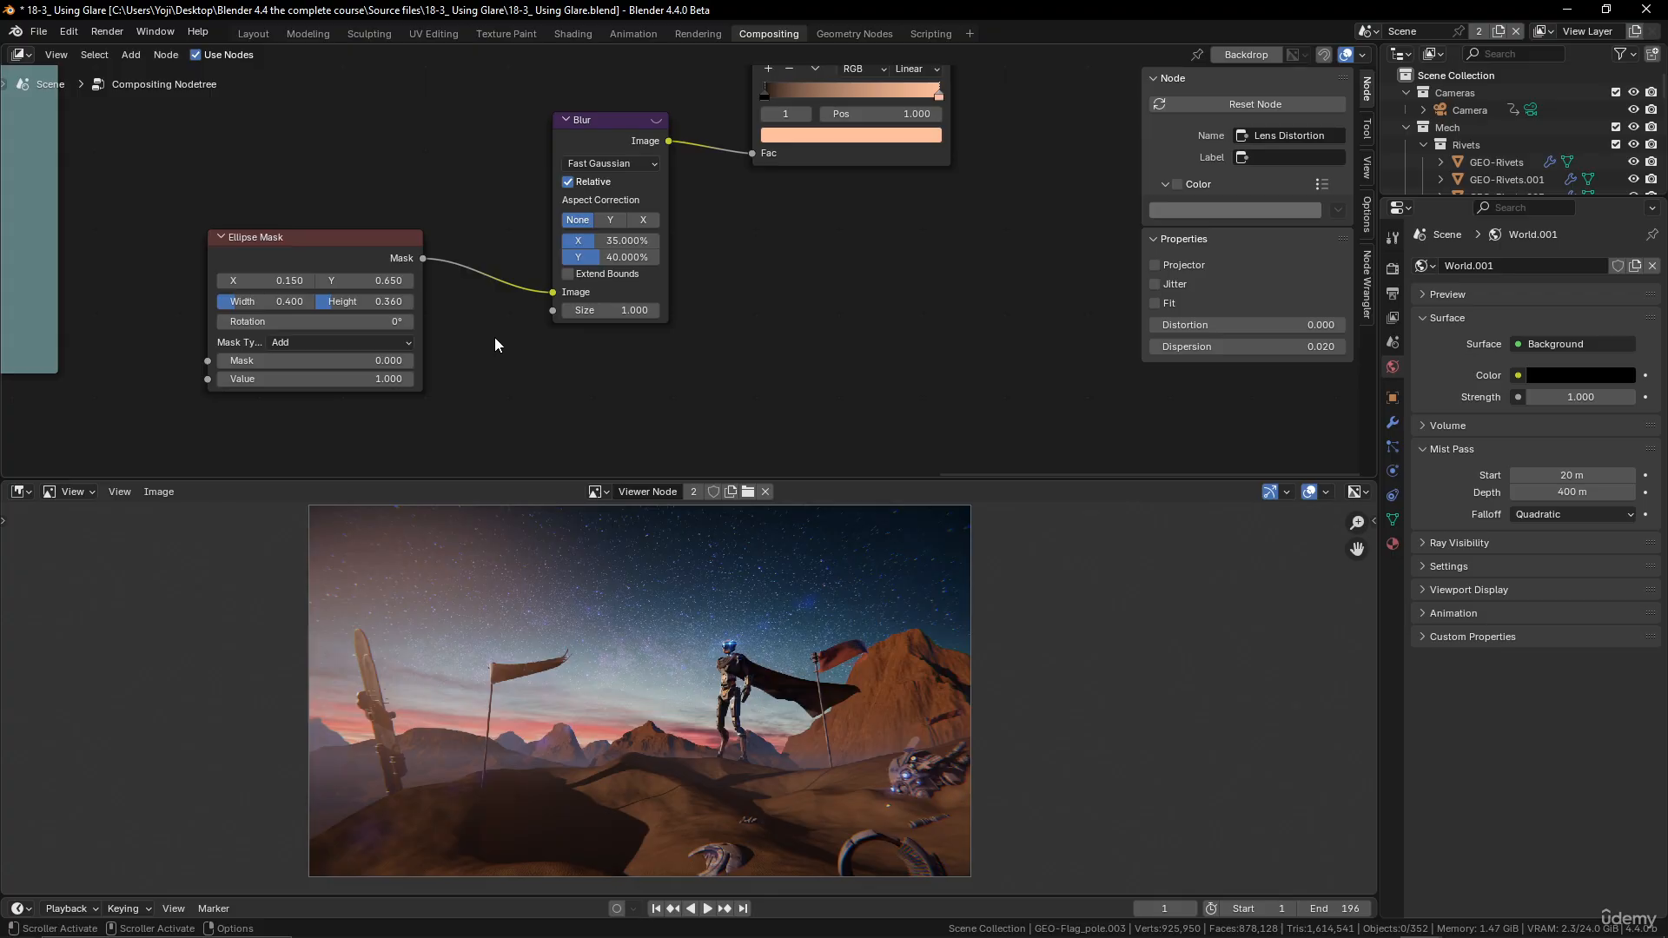
pyautogui.click(596, 242)
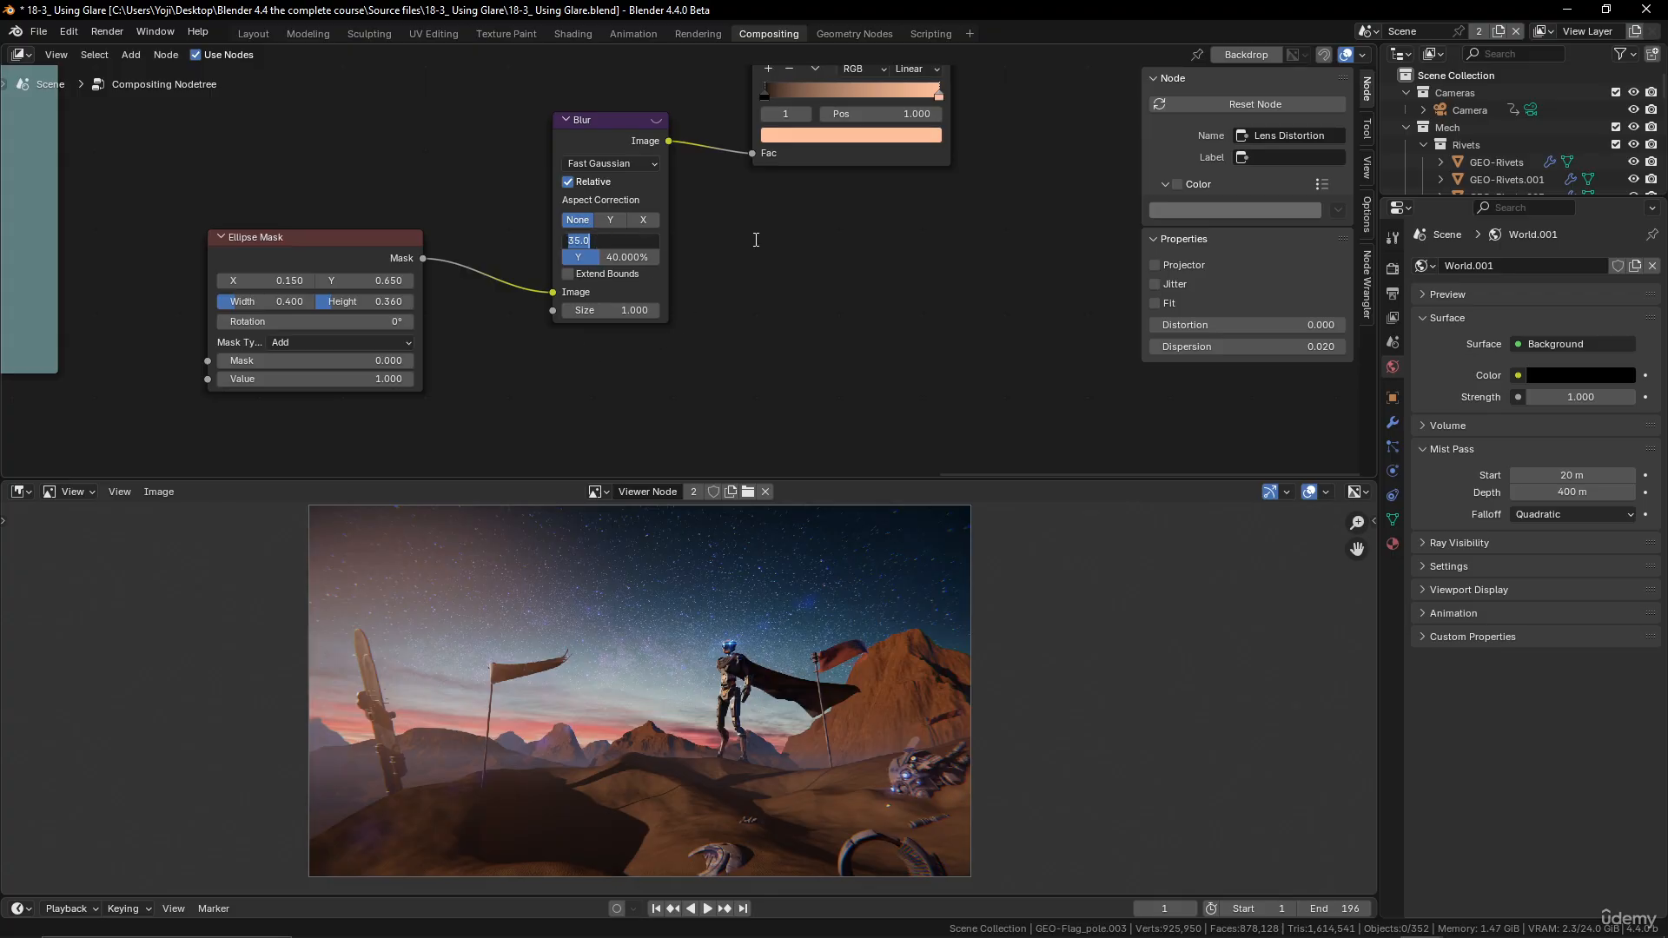
pyautogui.write('40')
pyautogui.press('Return')
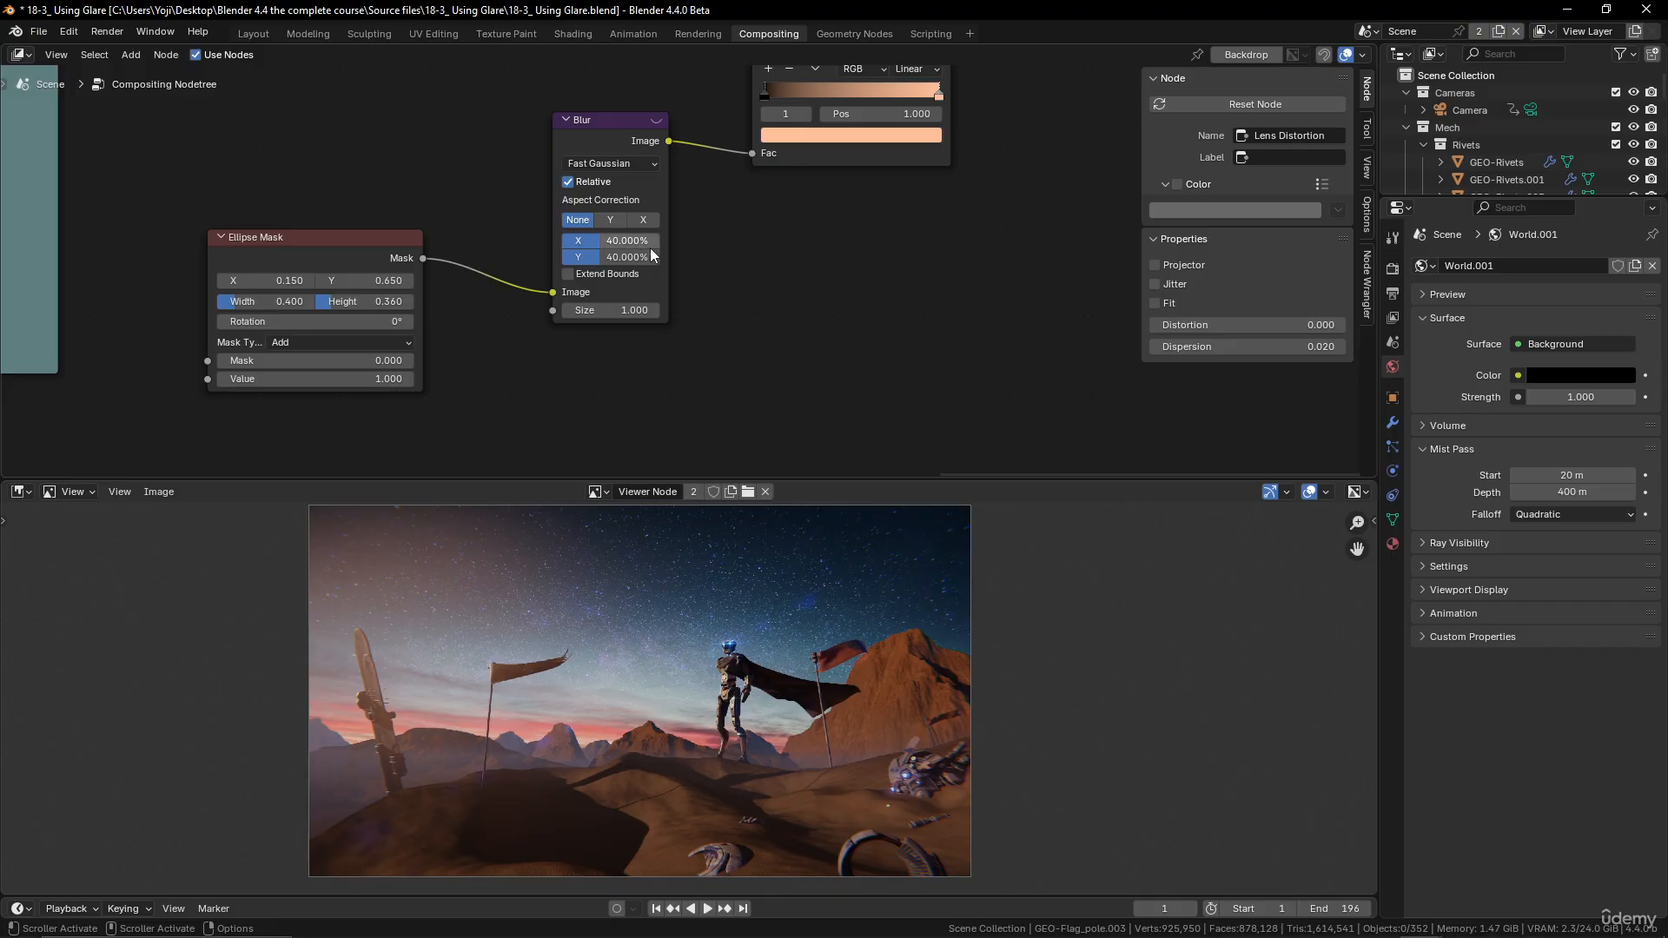
pyautogui.click(612, 258)
pyautogui.write('50')
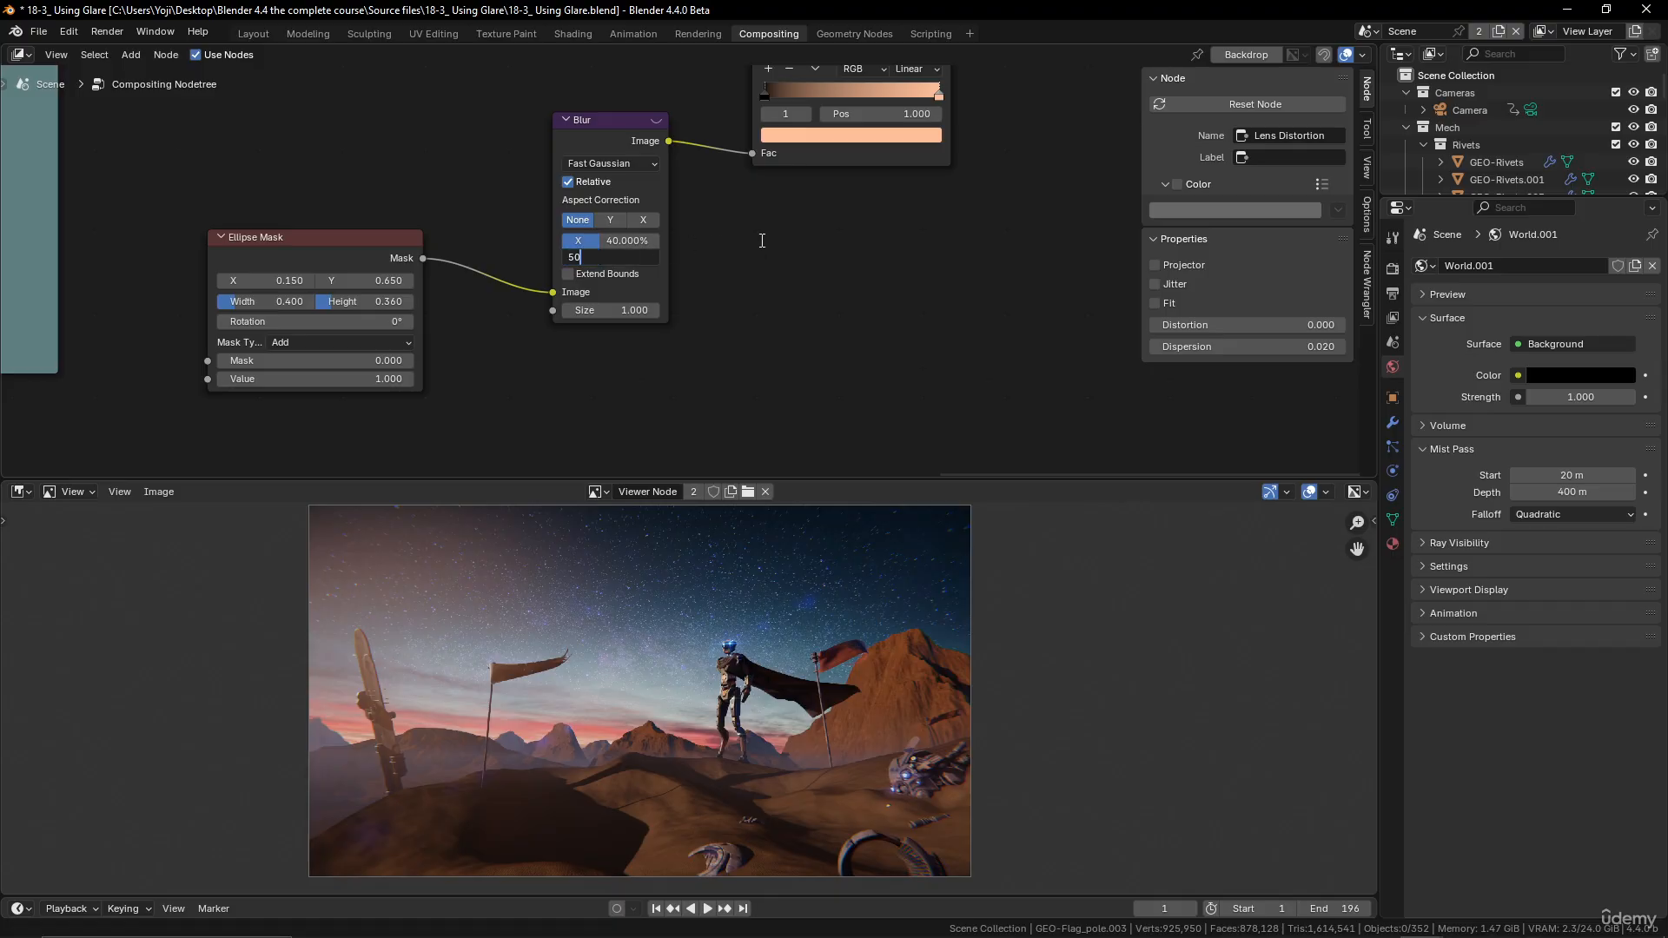
pyautogui.press('Return')
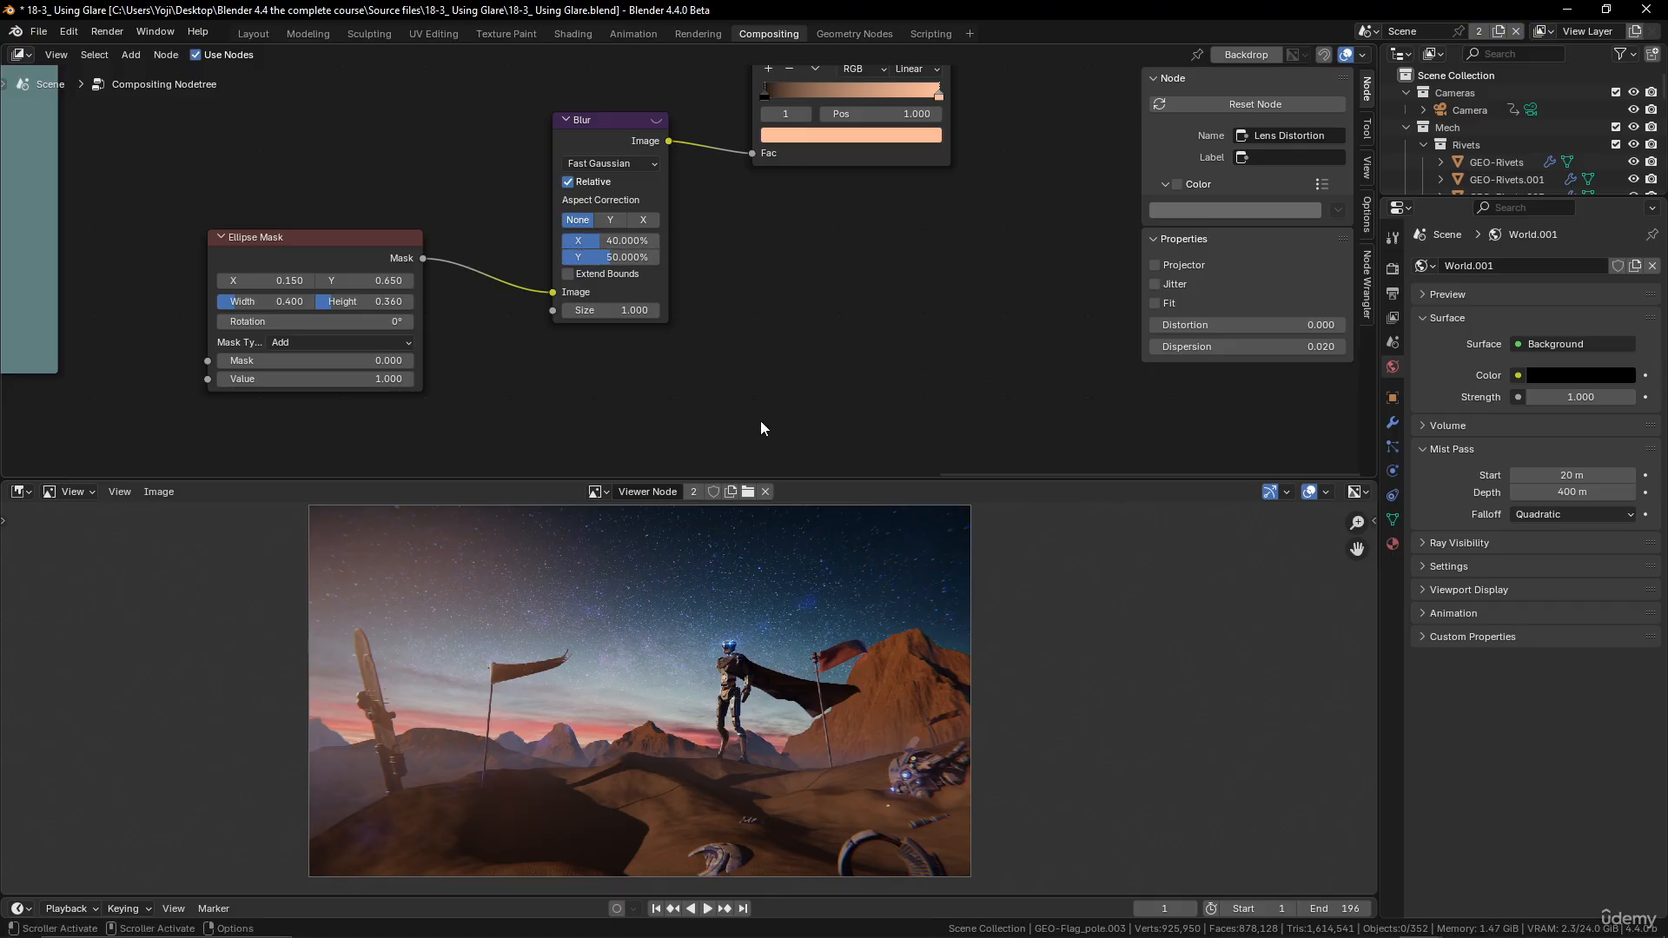
pyautogui.scroll(-2, 760, 421)
pyautogui.scroll(-1, 754, 408)
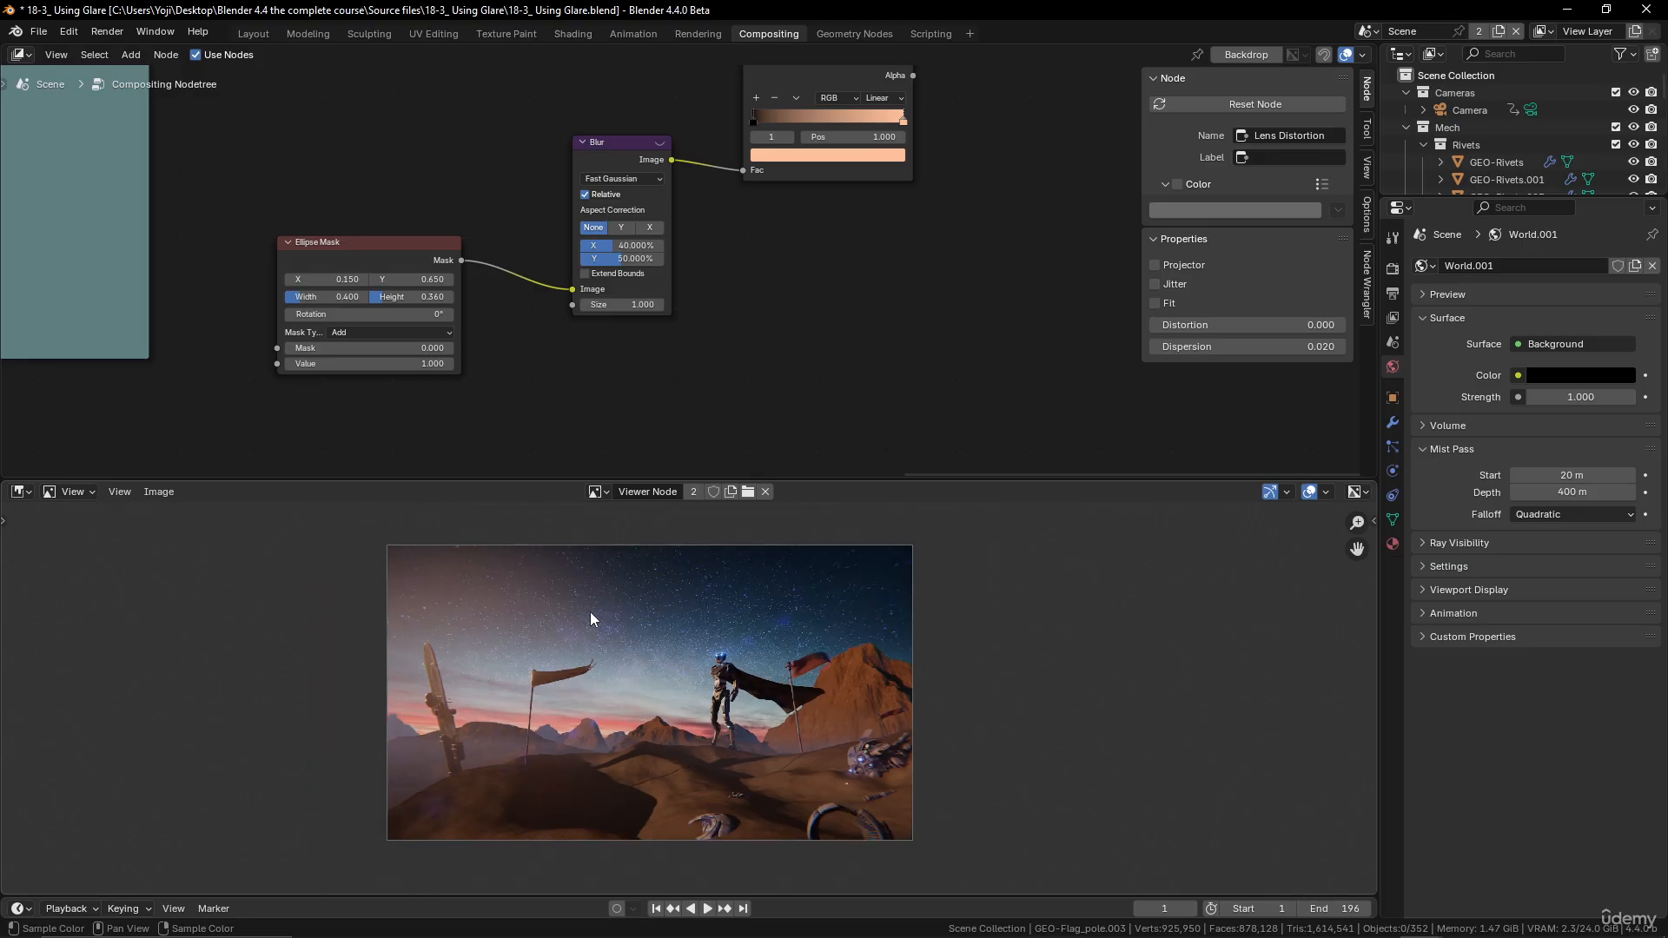
pyautogui.scroll(2, 544, 387)
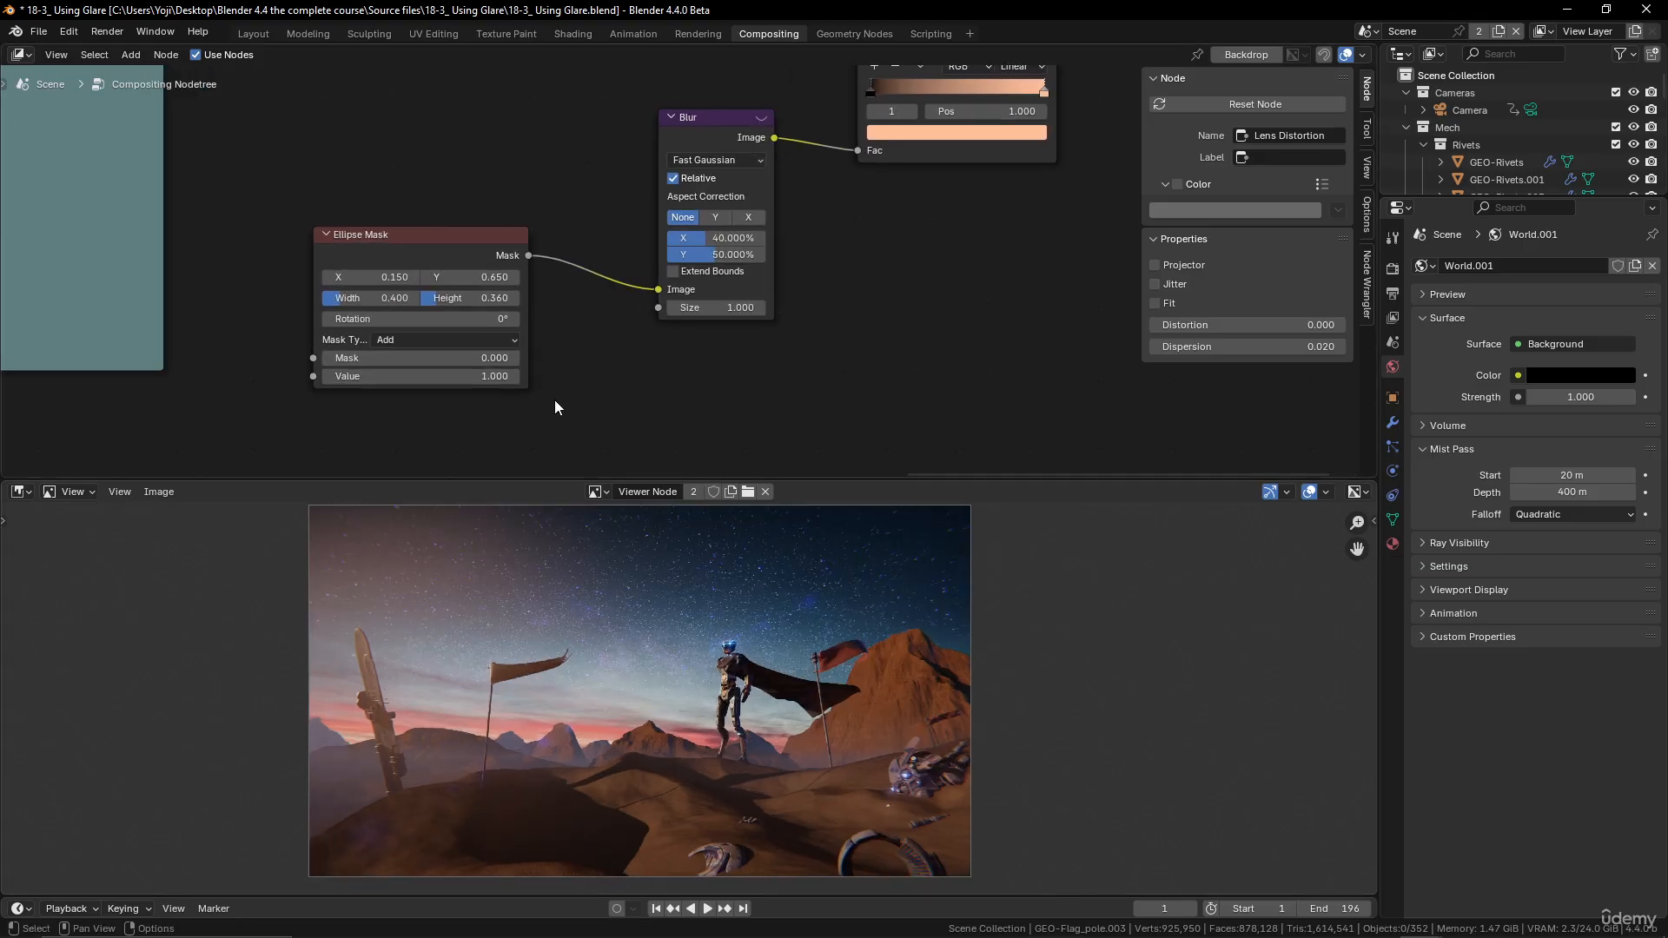
# Step: Set the Ellipse Mask node's Y position to 0.7
pyautogui.doubleClick(493, 278)
pyautogui.write('0.')
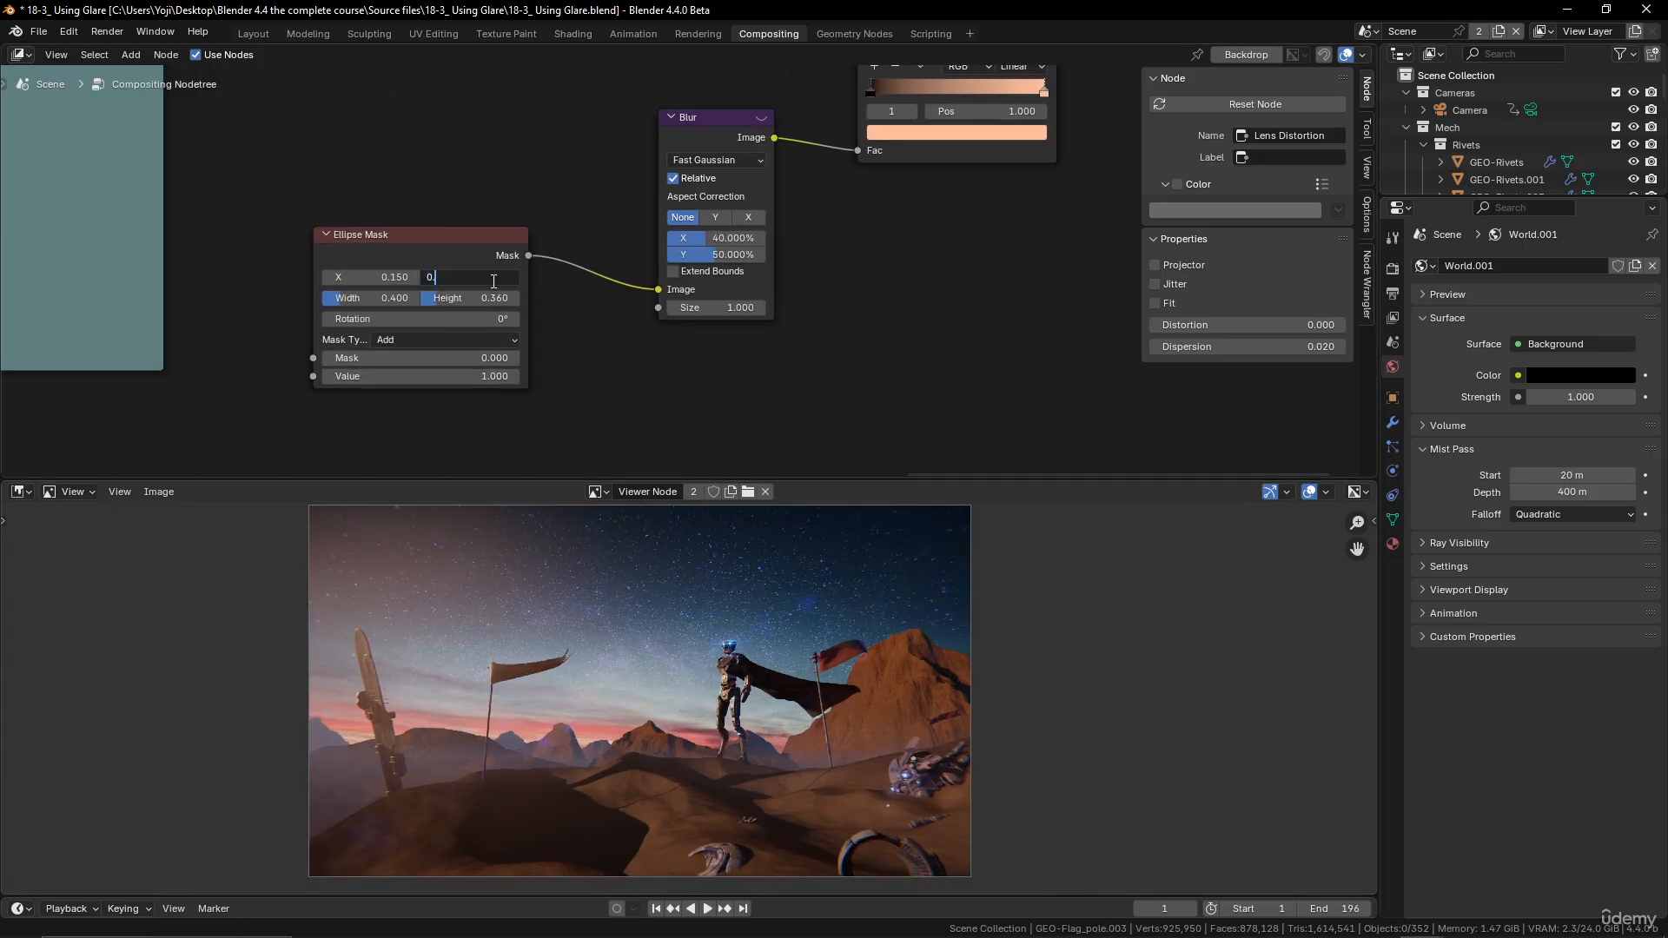
pyautogui.write('7')
pyautogui.press('Return')
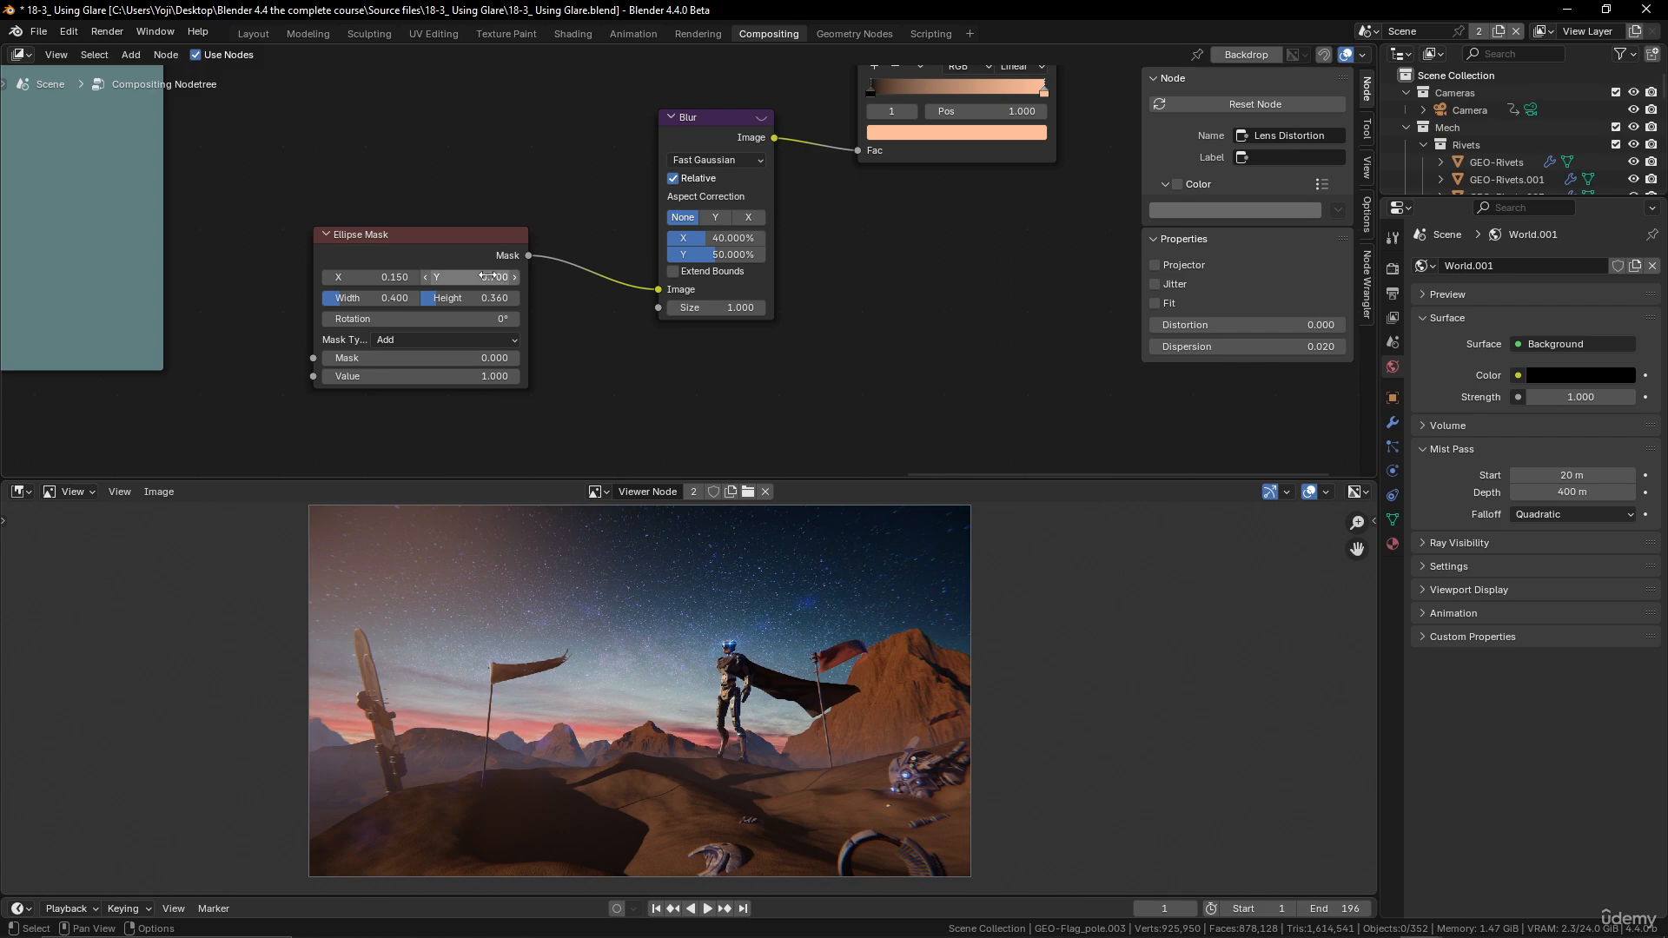
pyautogui.scroll(-2, 497, 570)
pyautogui.scroll(2, 580, 617)
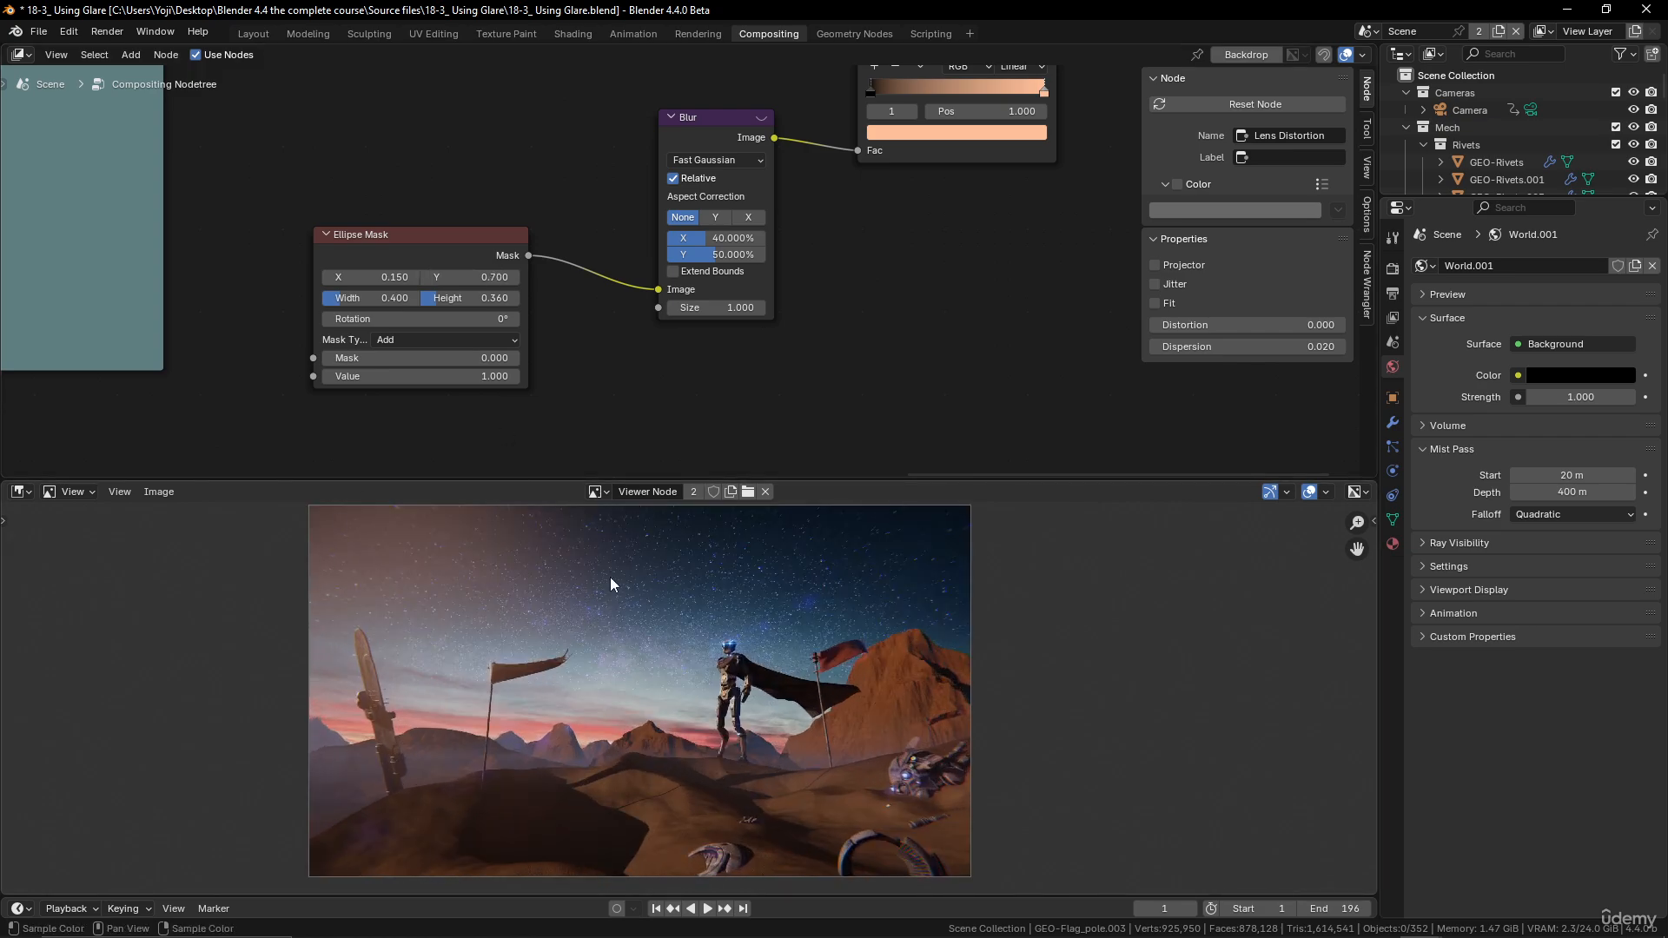
# Step: Set the Fac of the Add node combining the glow and the render to 0.12
pyautogui.moveTo(1059, 173); pyautogui.dragTo(862, 329, button='middle')
pyautogui.scroll(-2, 862, 329)
pyautogui.moveTo(941, 282); pyautogui.dragTo(767, 303, button='middle')
pyautogui.click(839, 159)
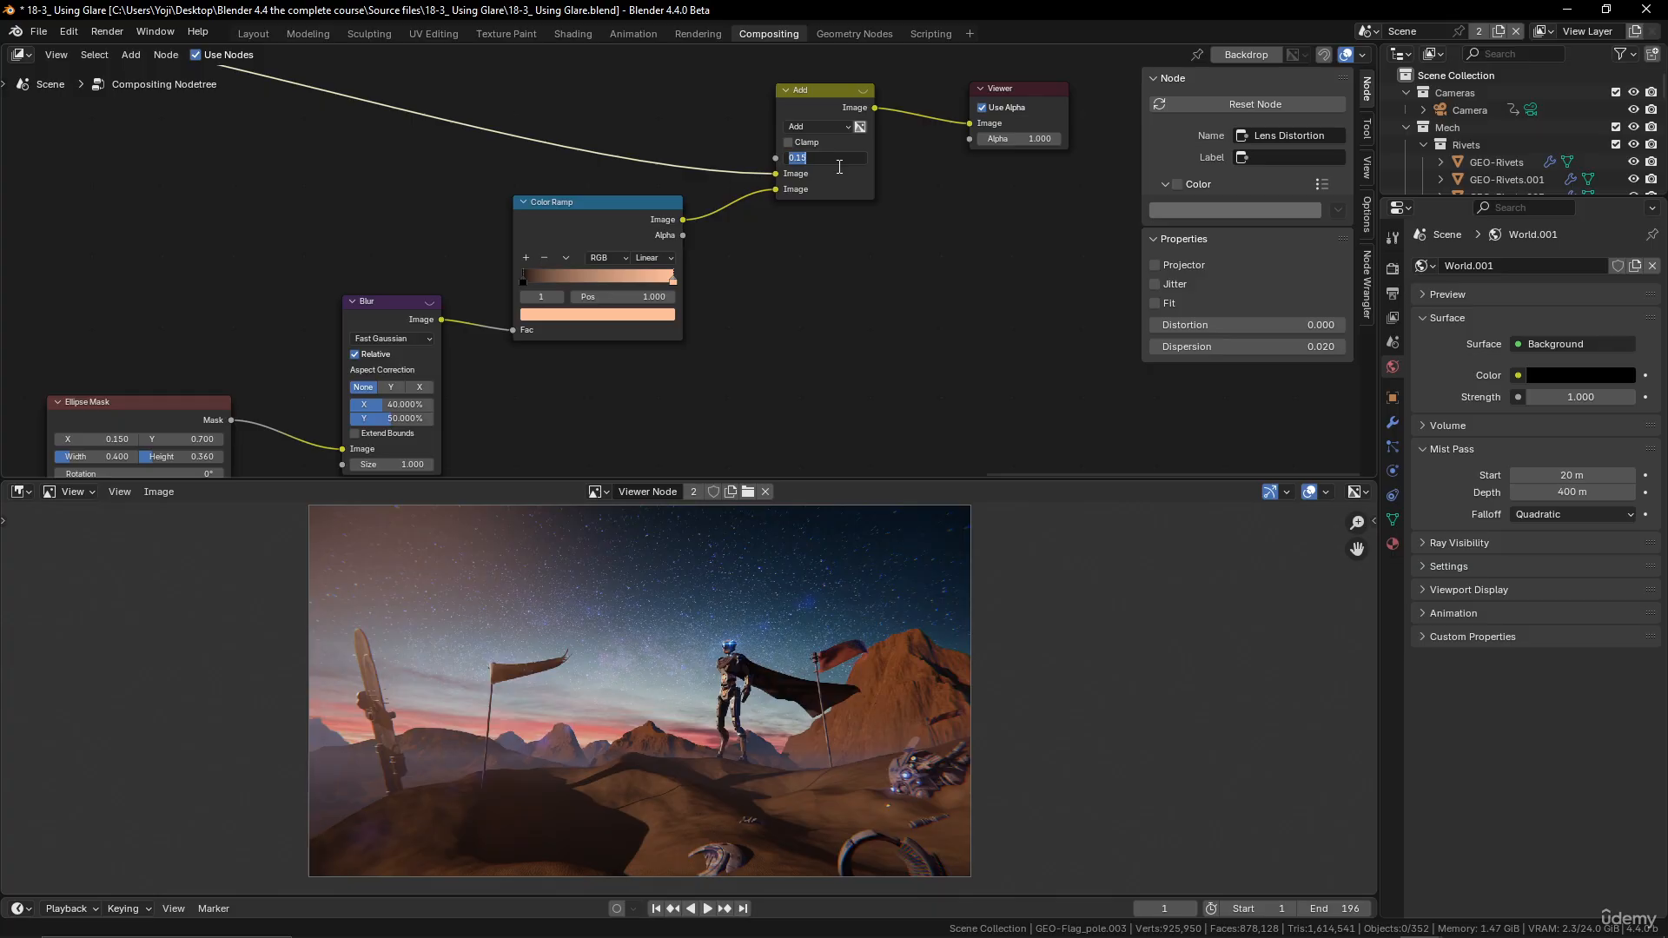
pyautogui.write('0.12')
pyautogui.press('Return')
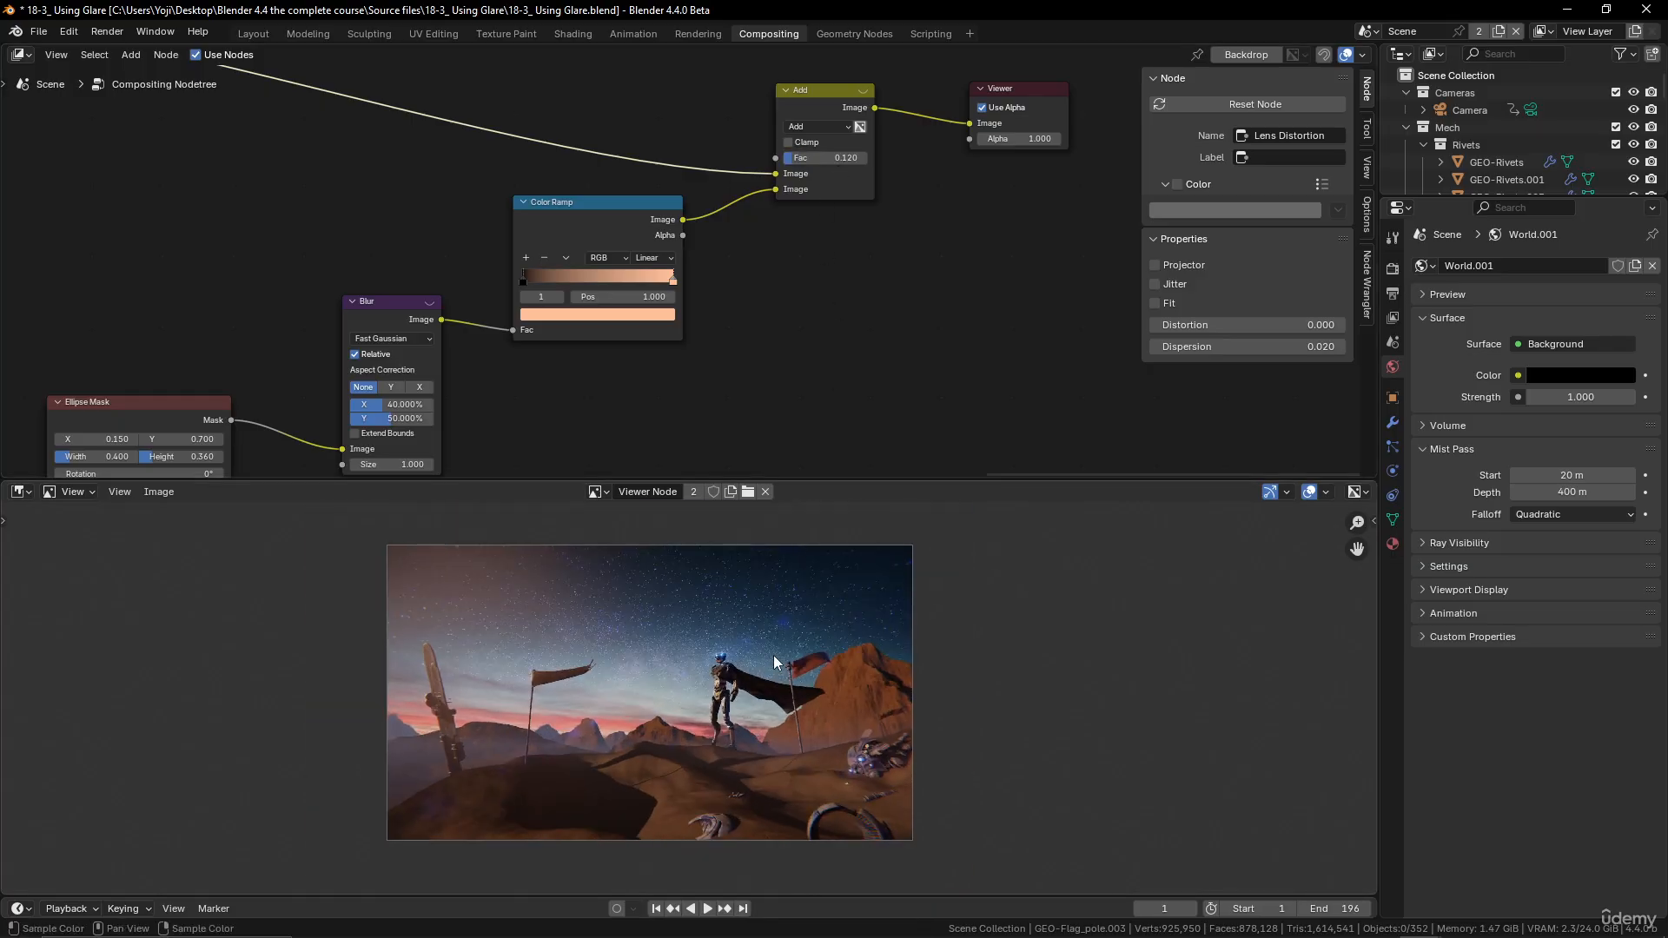
pyautogui.scroll(1, 774, 655)
pyautogui.scroll(-1, 711, 596)
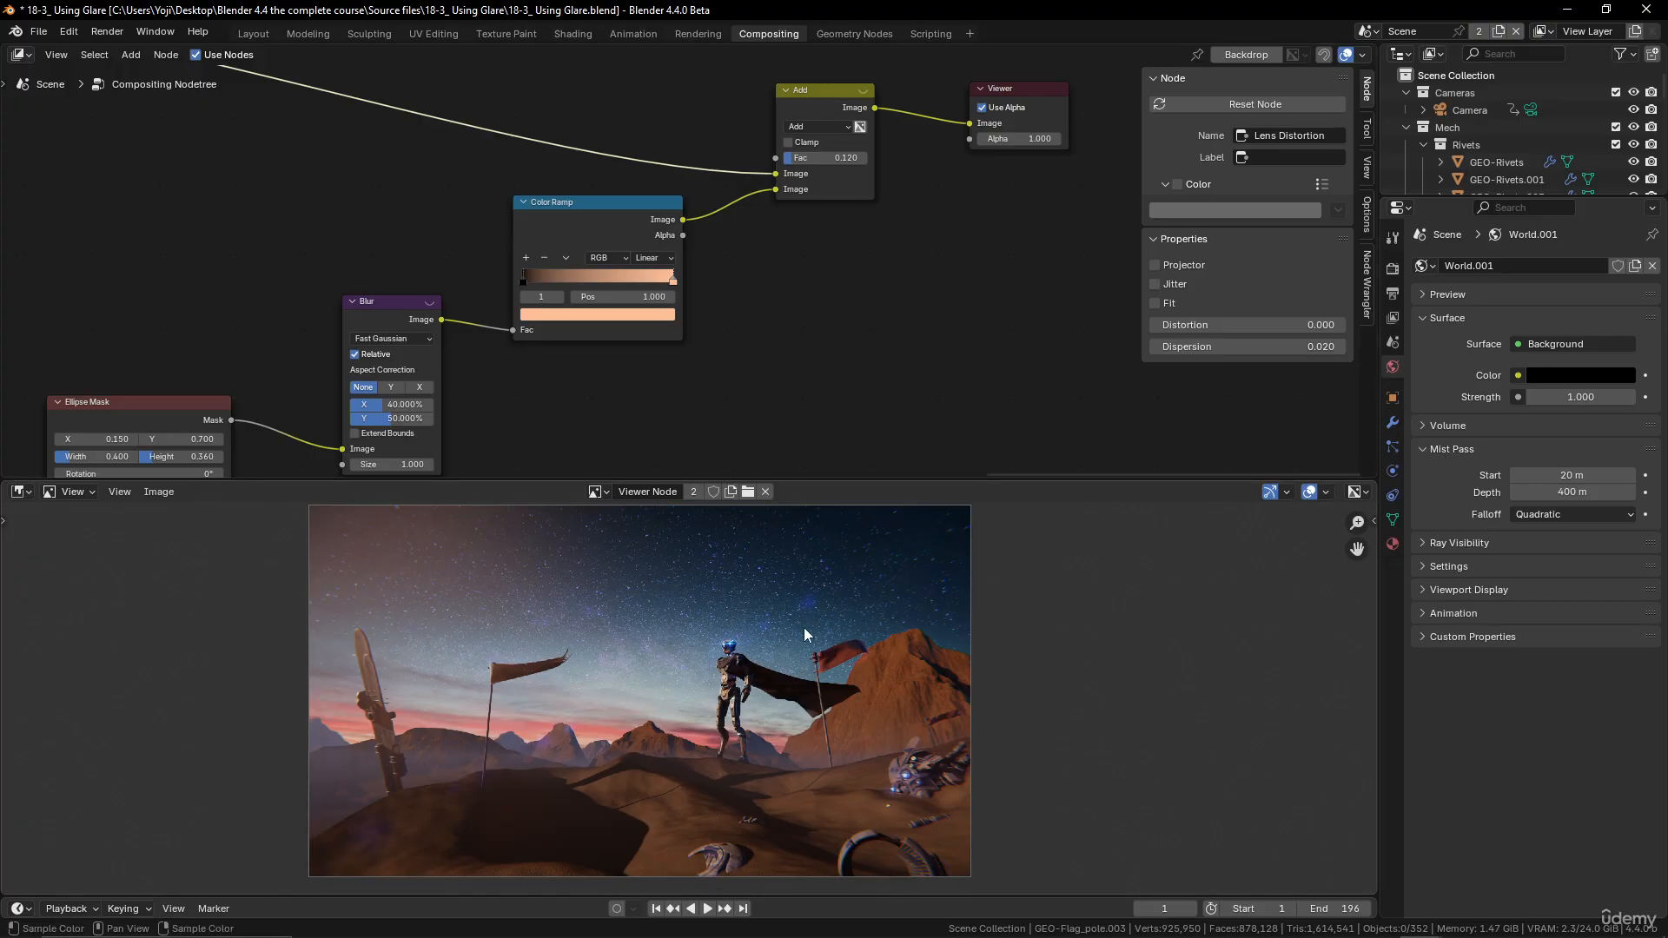
pyautogui.moveTo(387, 406); pyautogui.dragTo(434, 298, button='middle')
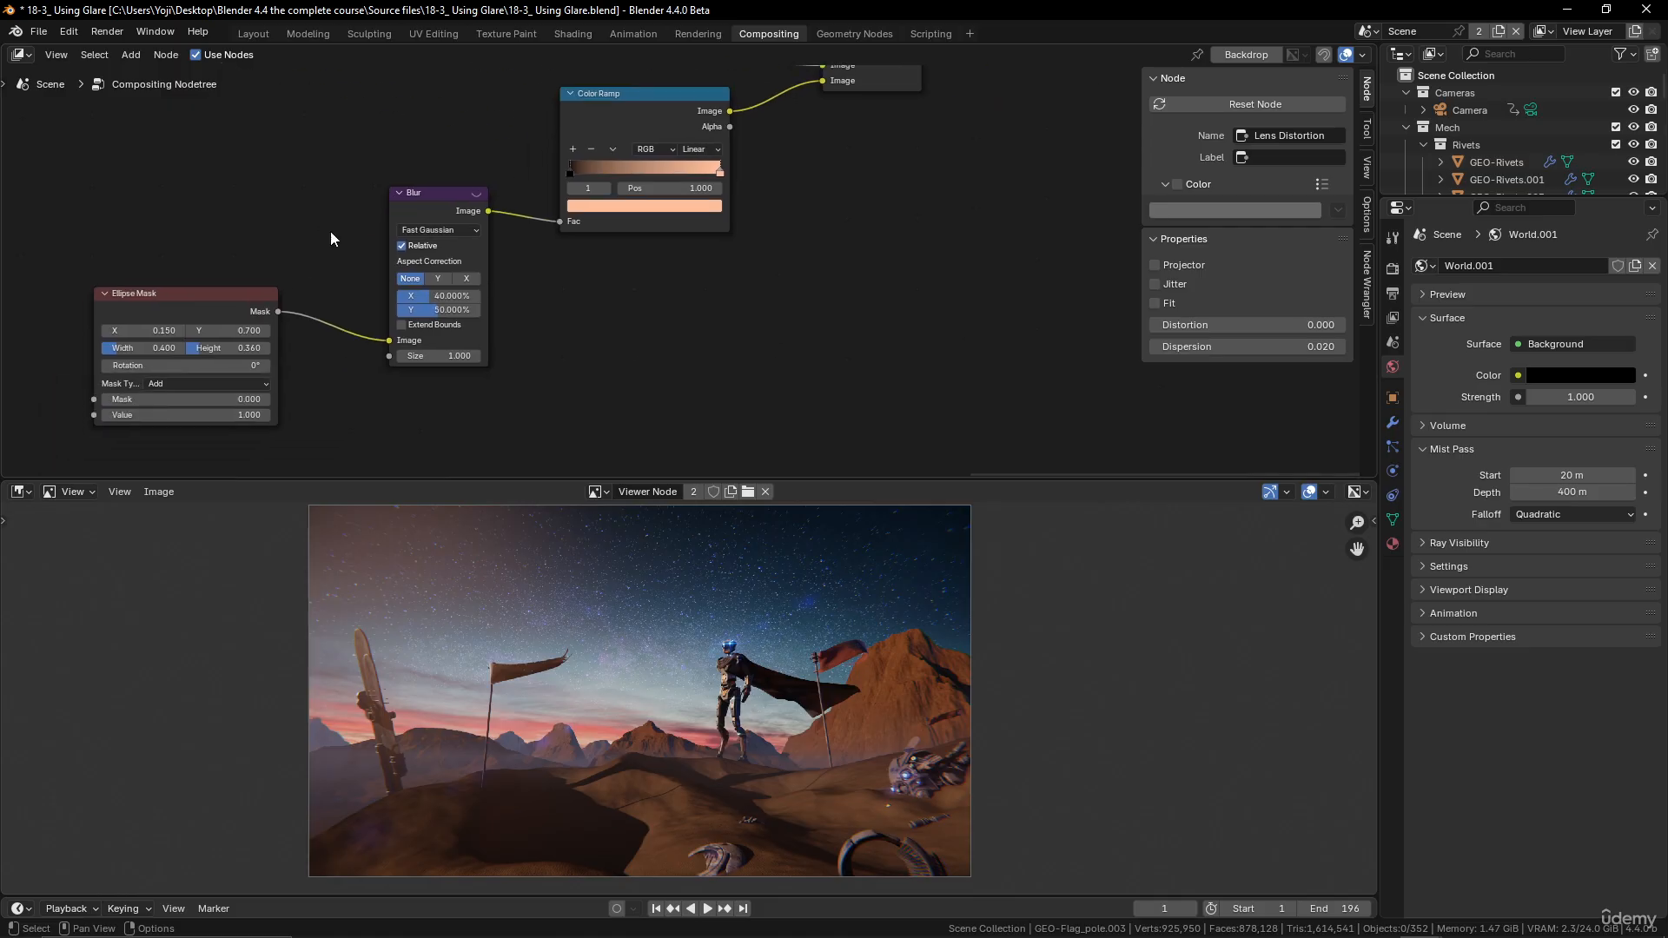
pyautogui.scroll(2, 356, 238)
pyautogui.moveTo(382, 248); pyautogui.dragTo(460, 195, button='middle')
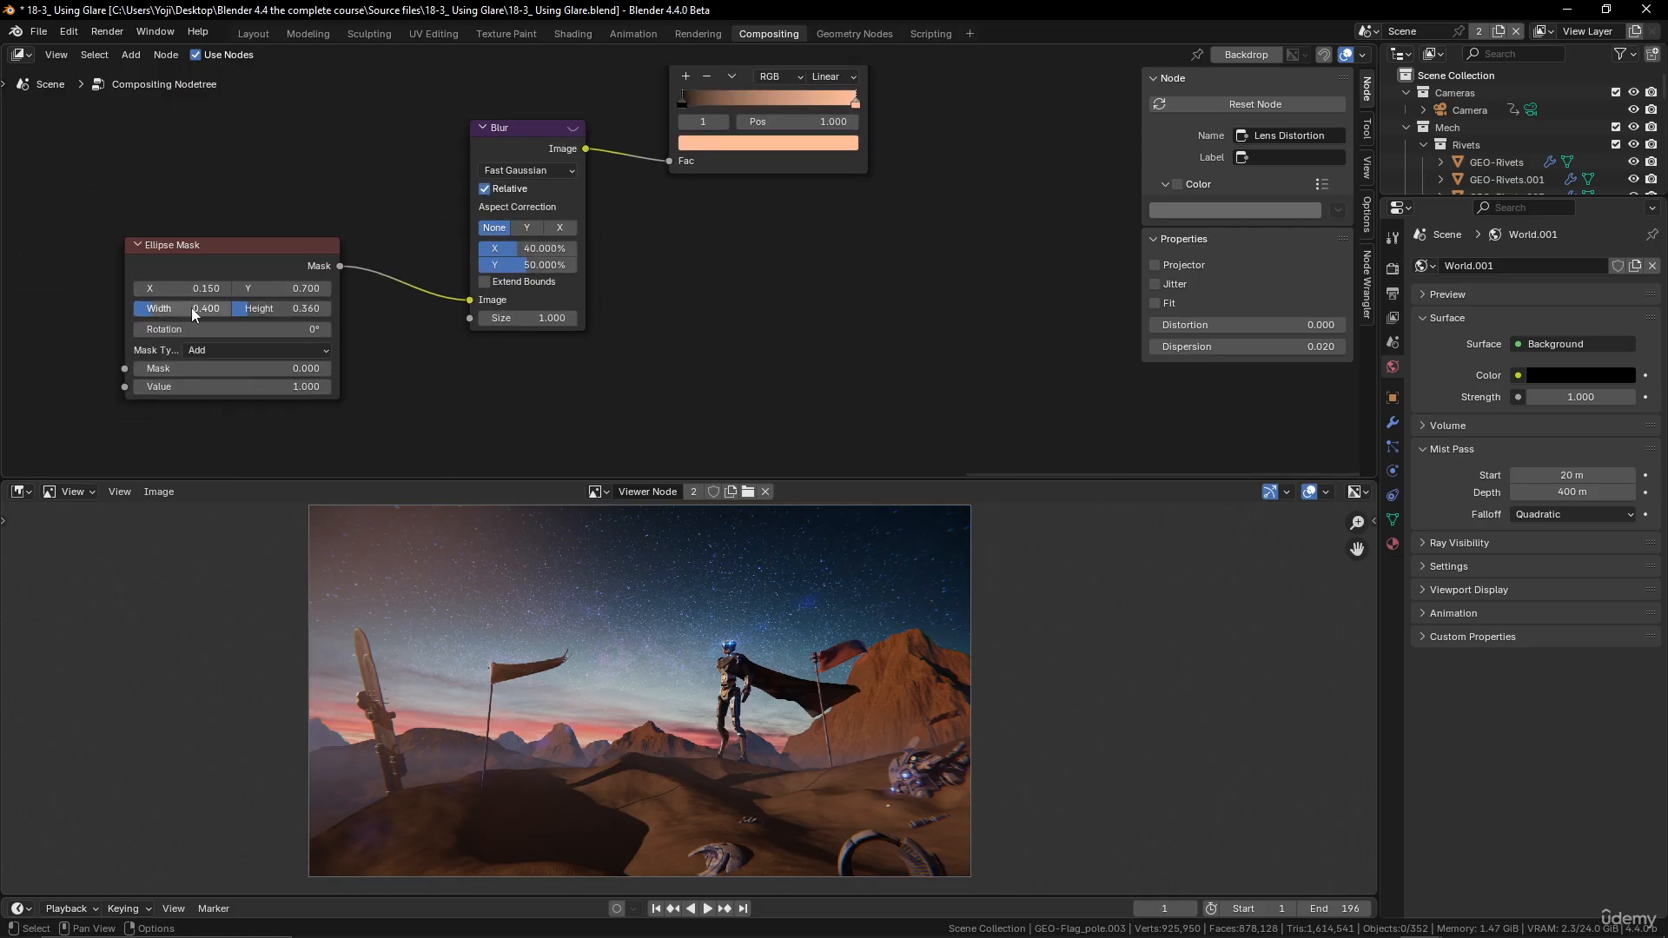
pyautogui.moveTo(183, 288)
pyautogui.mouseDown()
pyautogui.moveTo(209, 288)
pyautogui.moveTo(185, 289)
pyautogui.mouseUp()
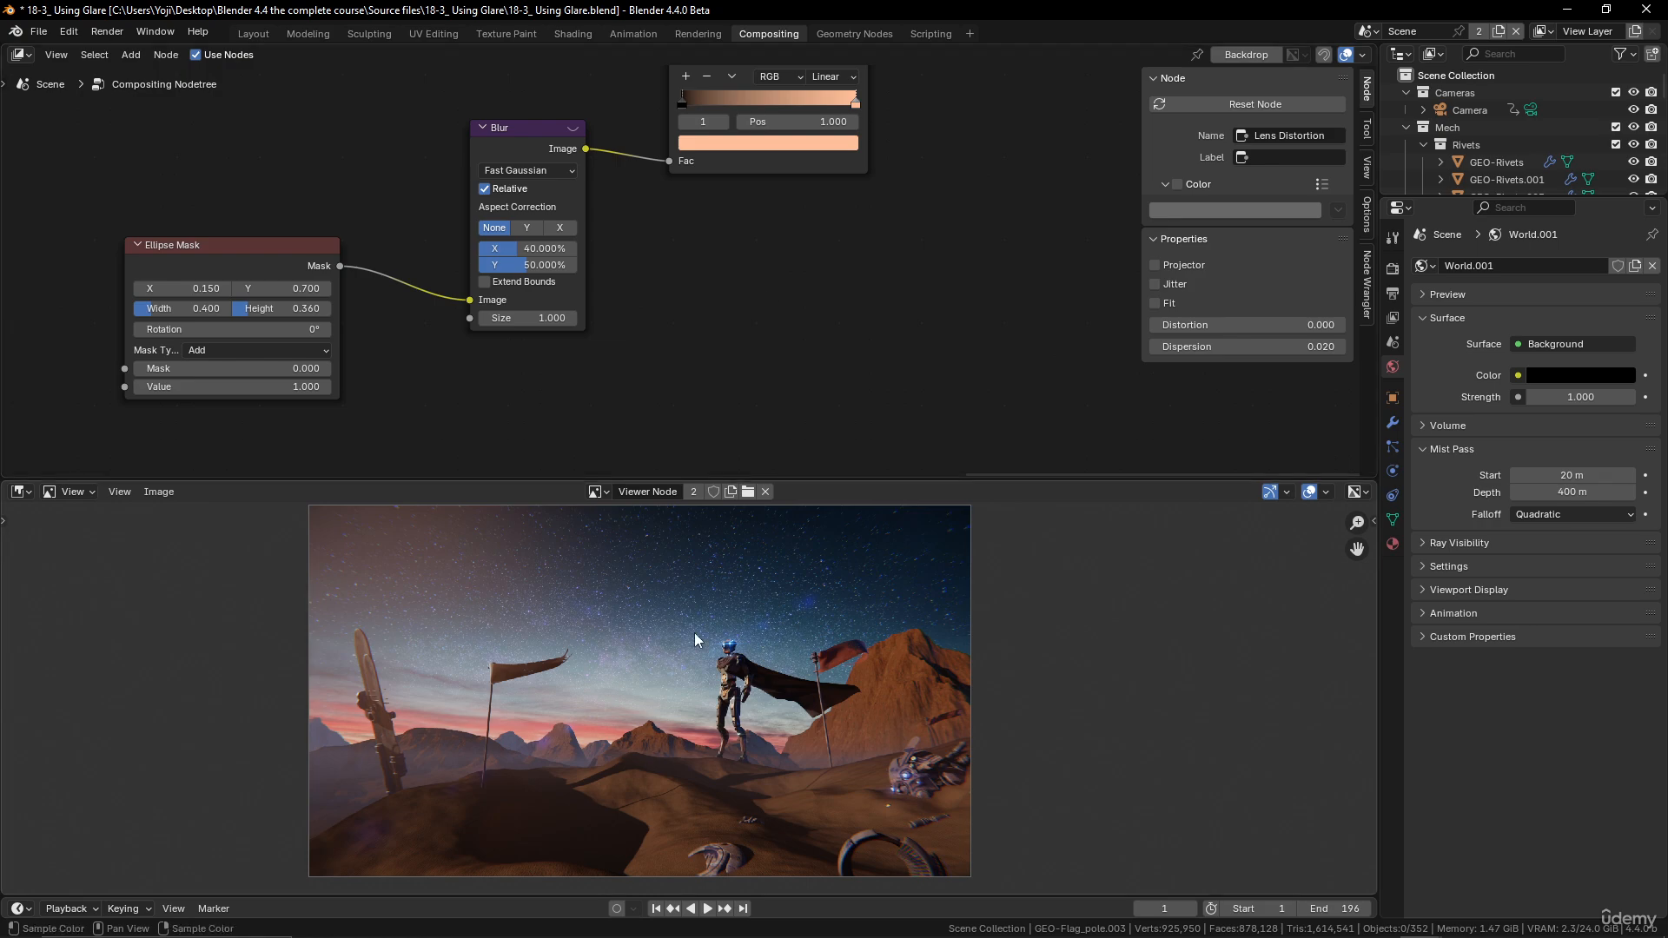
# Step: Move the Viewer node farther right of the Add node to leave a gap between them
pyautogui.scroll(-3, 846, 181)
pyautogui.moveTo(846, 180); pyautogui.dragTo(761, 282, button='middle')
pyautogui.moveTo(908, 175); pyautogui.dragTo(1062, 187)
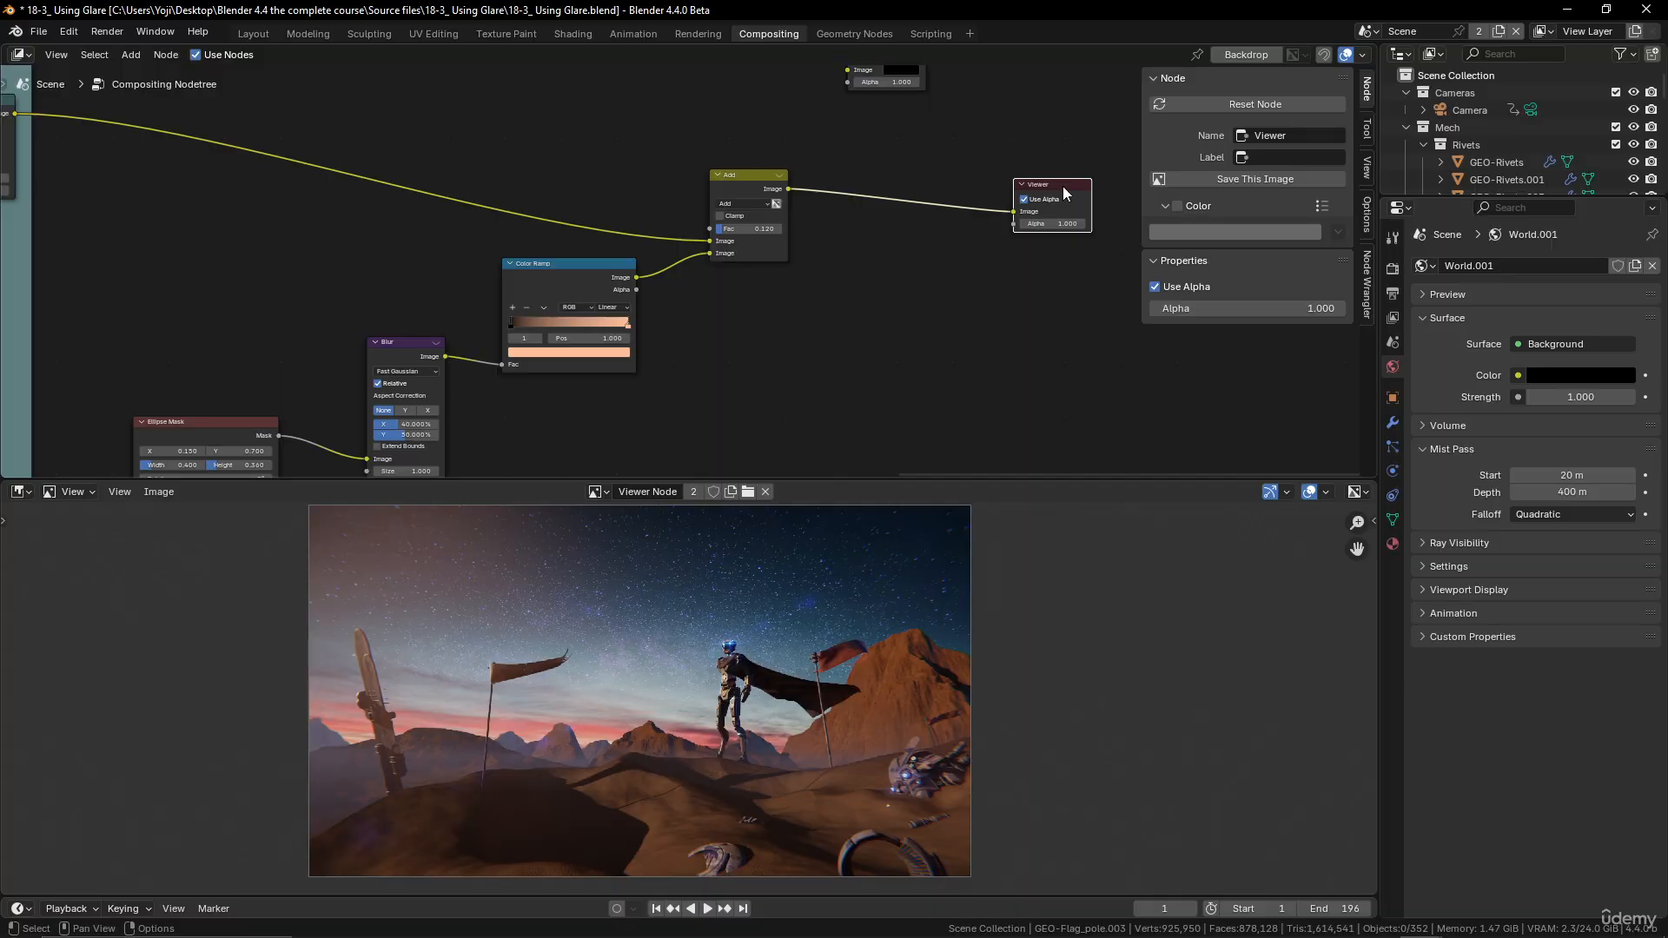
pyautogui.scroll(-2, 857, 250)
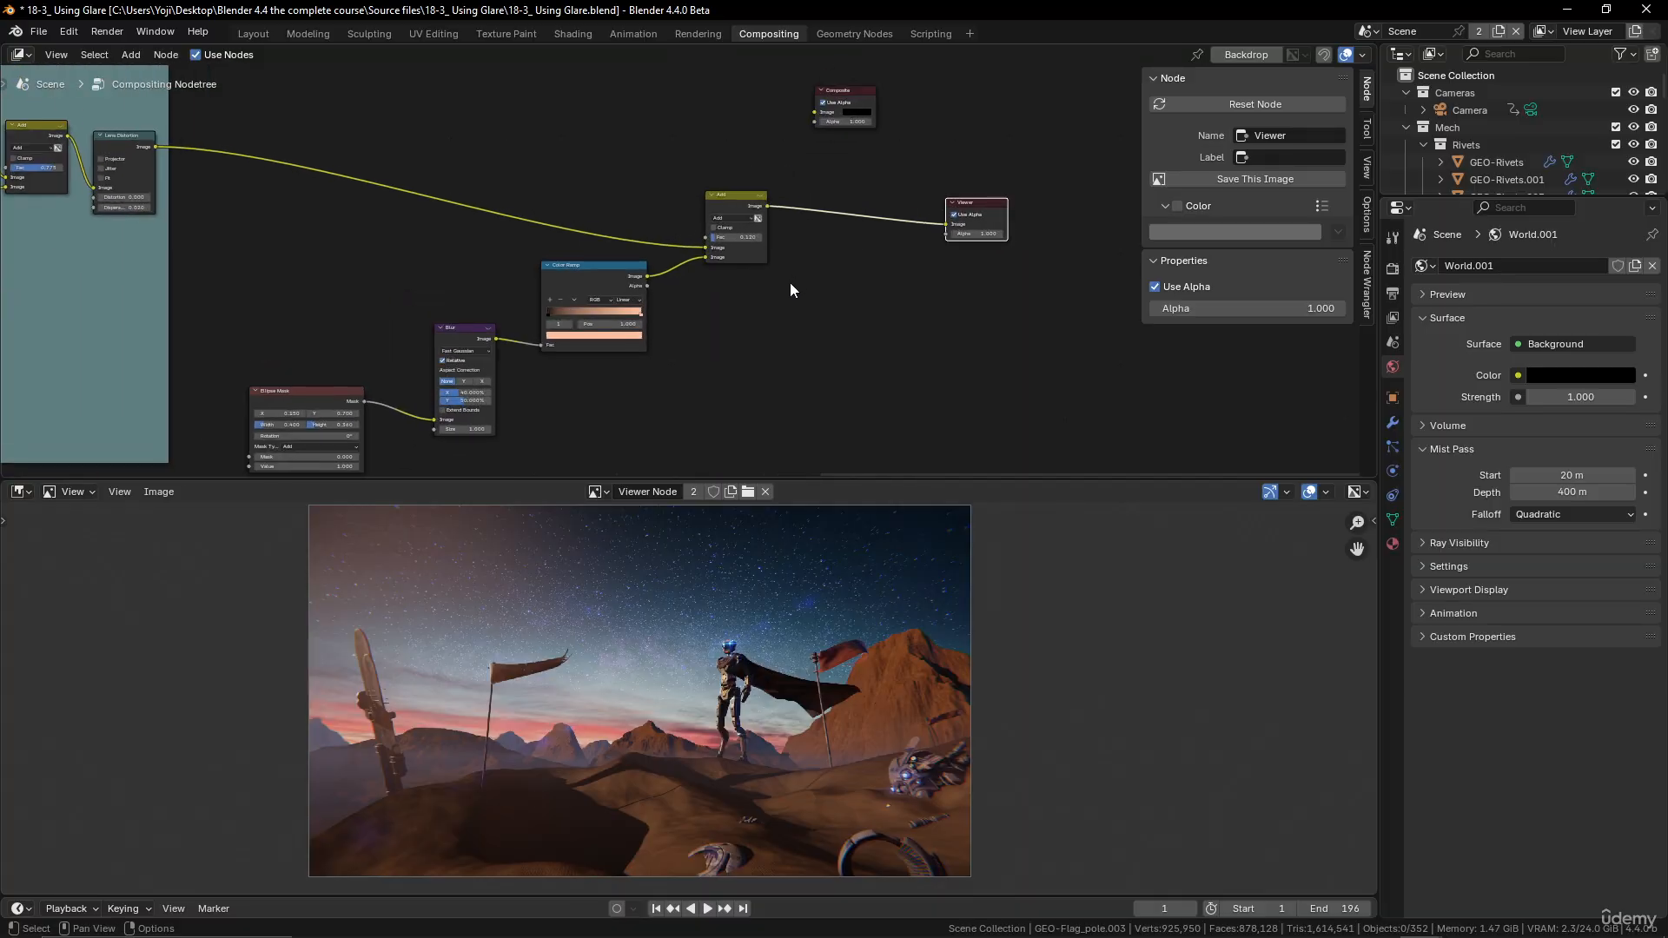
# Step: Duplicate the Ellipse Mask node, place the copy below the Color Ramp, and preview its mask in the Viewer
pyautogui.scroll(-4, 773, 283)
pyautogui.moveTo(789, 280); pyautogui.dragTo(831, 203, button='middle')
pyautogui.scroll(4, 684, 292)
pyautogui.click(356, 293)
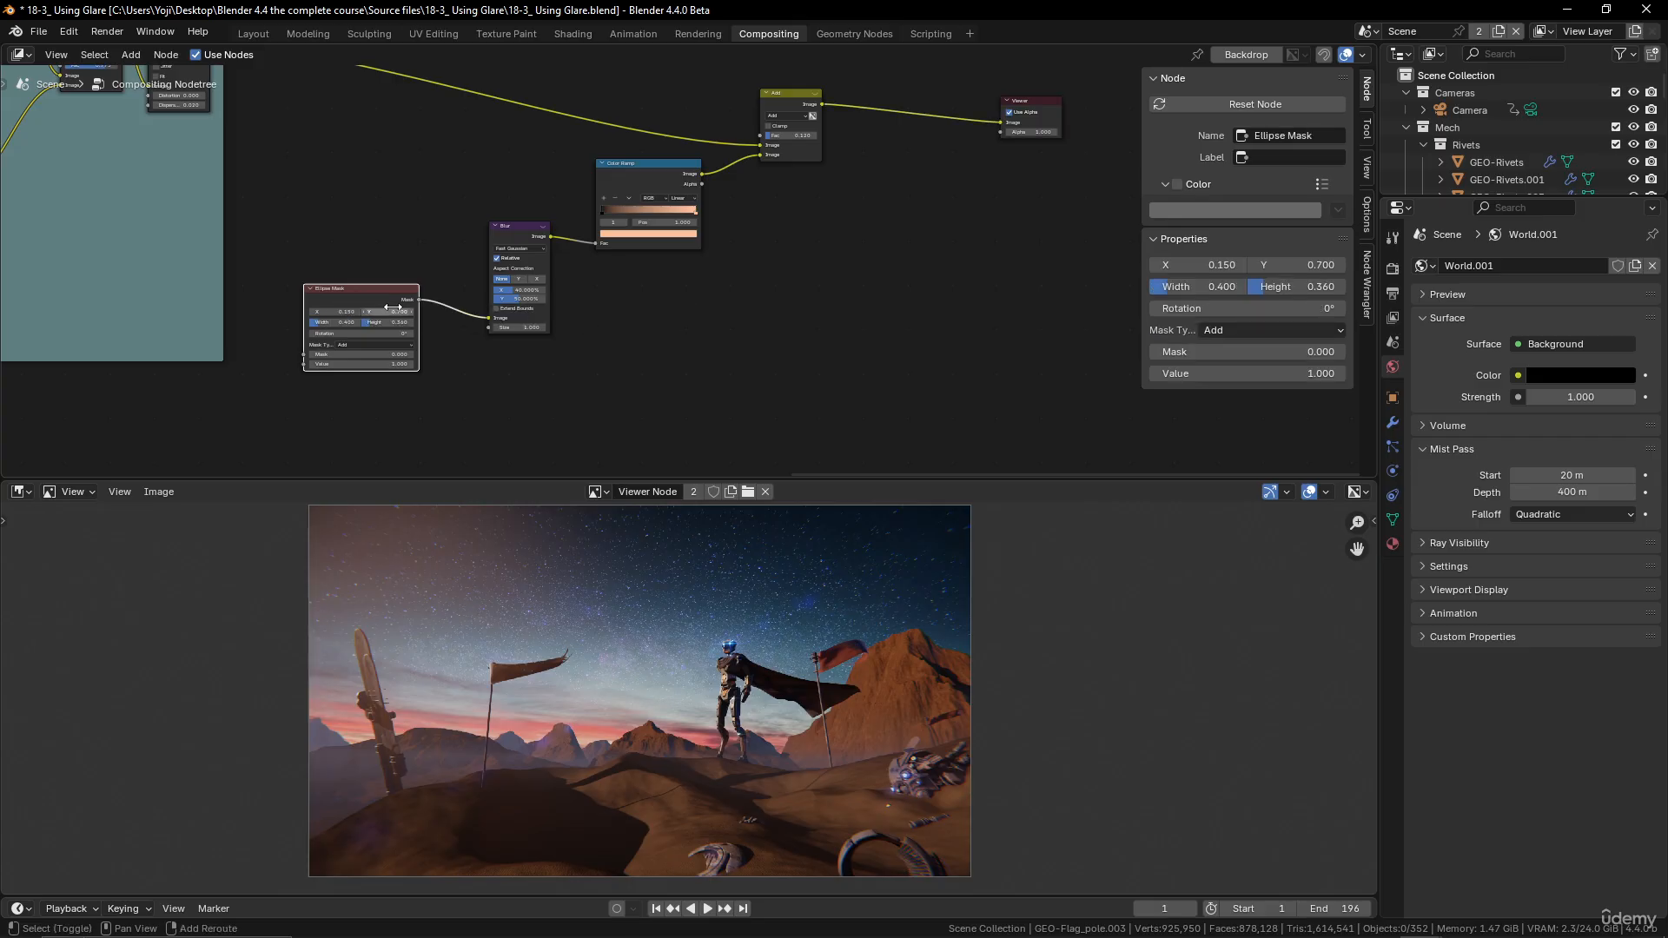
pyautogui.hotkey('shift', 'd')
pyautogui.click(725, 309)
pyautogui.keyDown('ctrl'); pyautogui.keyDown('shift'); pyautogui.click(723, 309); pyautogui.keyUp('shift'); pyautogui.keyUp('ctrl')
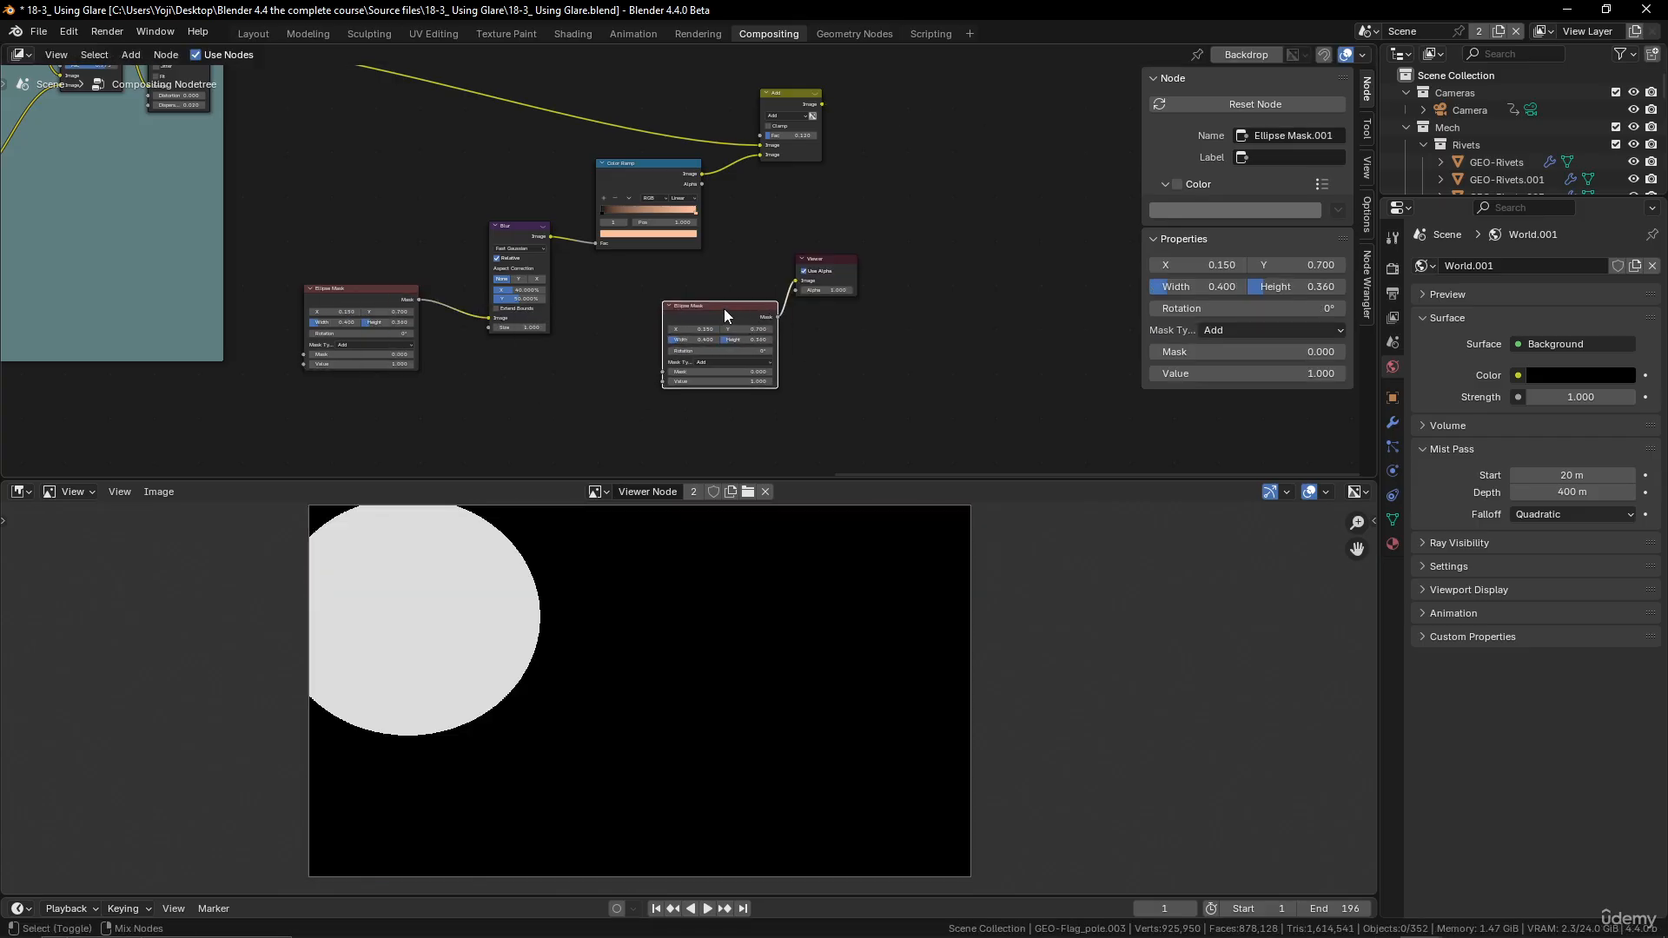
# Step: Set the duplicated Ellipse Mask's X and Y positions to 0
pyautogui.scroll(5, 723, 310)
pyautogui.moveTo(863, 349); pyautogui.dragTo(801, 255, button='middle')
pyautogui.scroll(3, 686, 261)
pyautogui.click(656, 224)
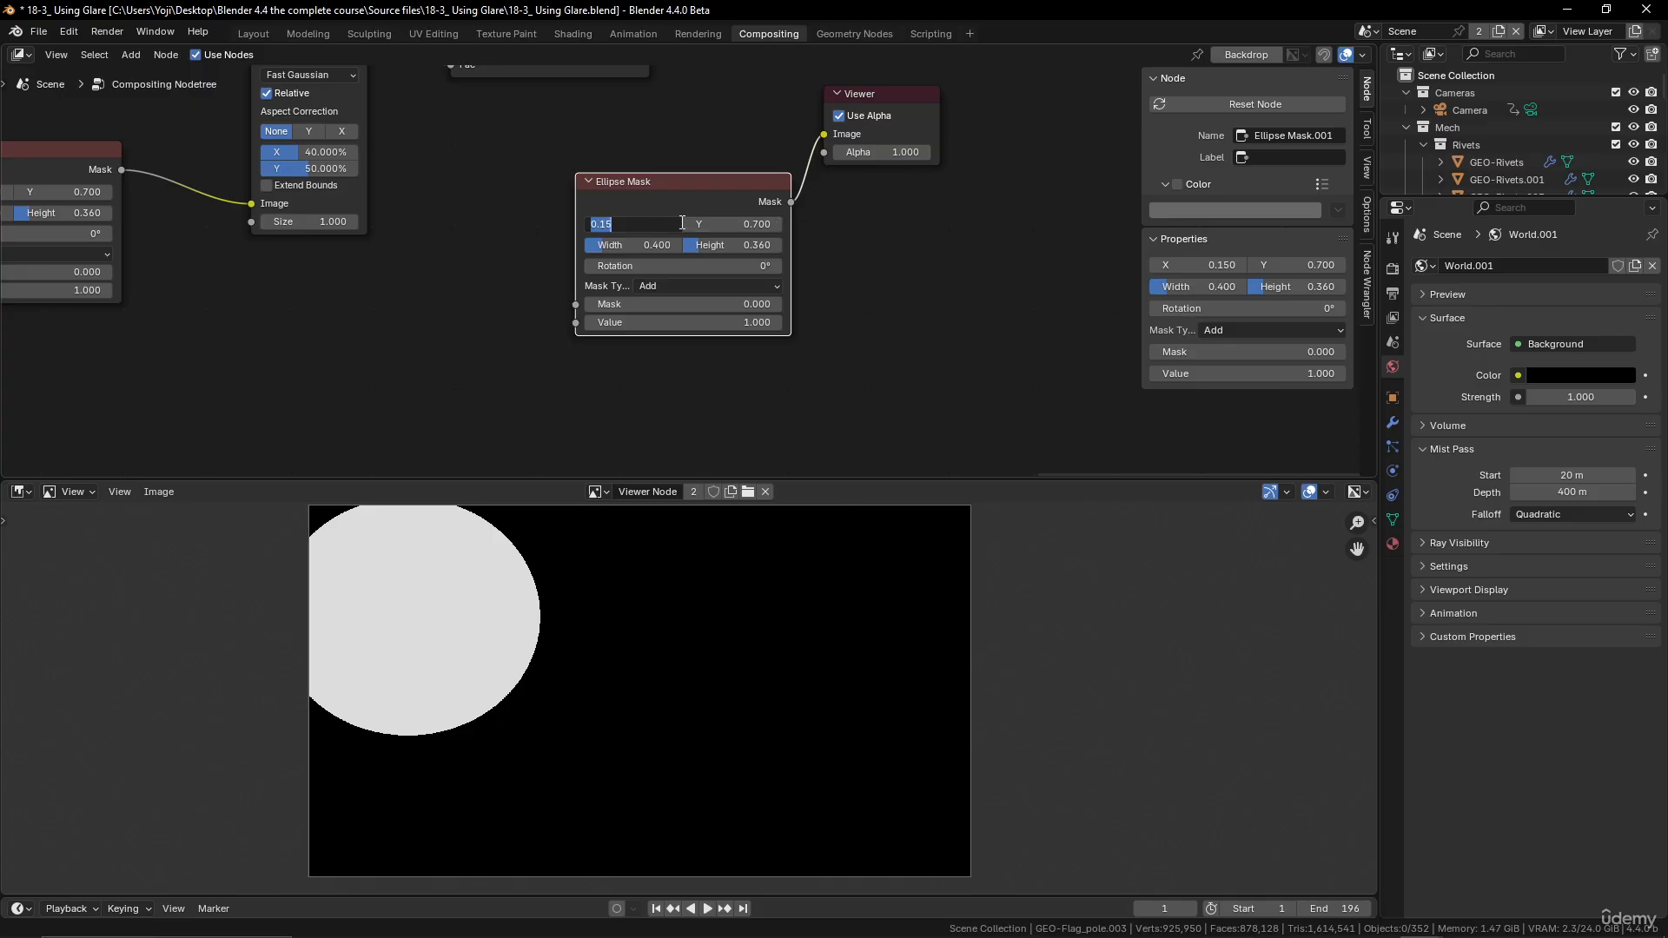
pyautogui.write('0')
pyautogui.press('Return')
pyautogui.click(746, 226)
pyautogui.write('000')
pyautogui.press('Return')
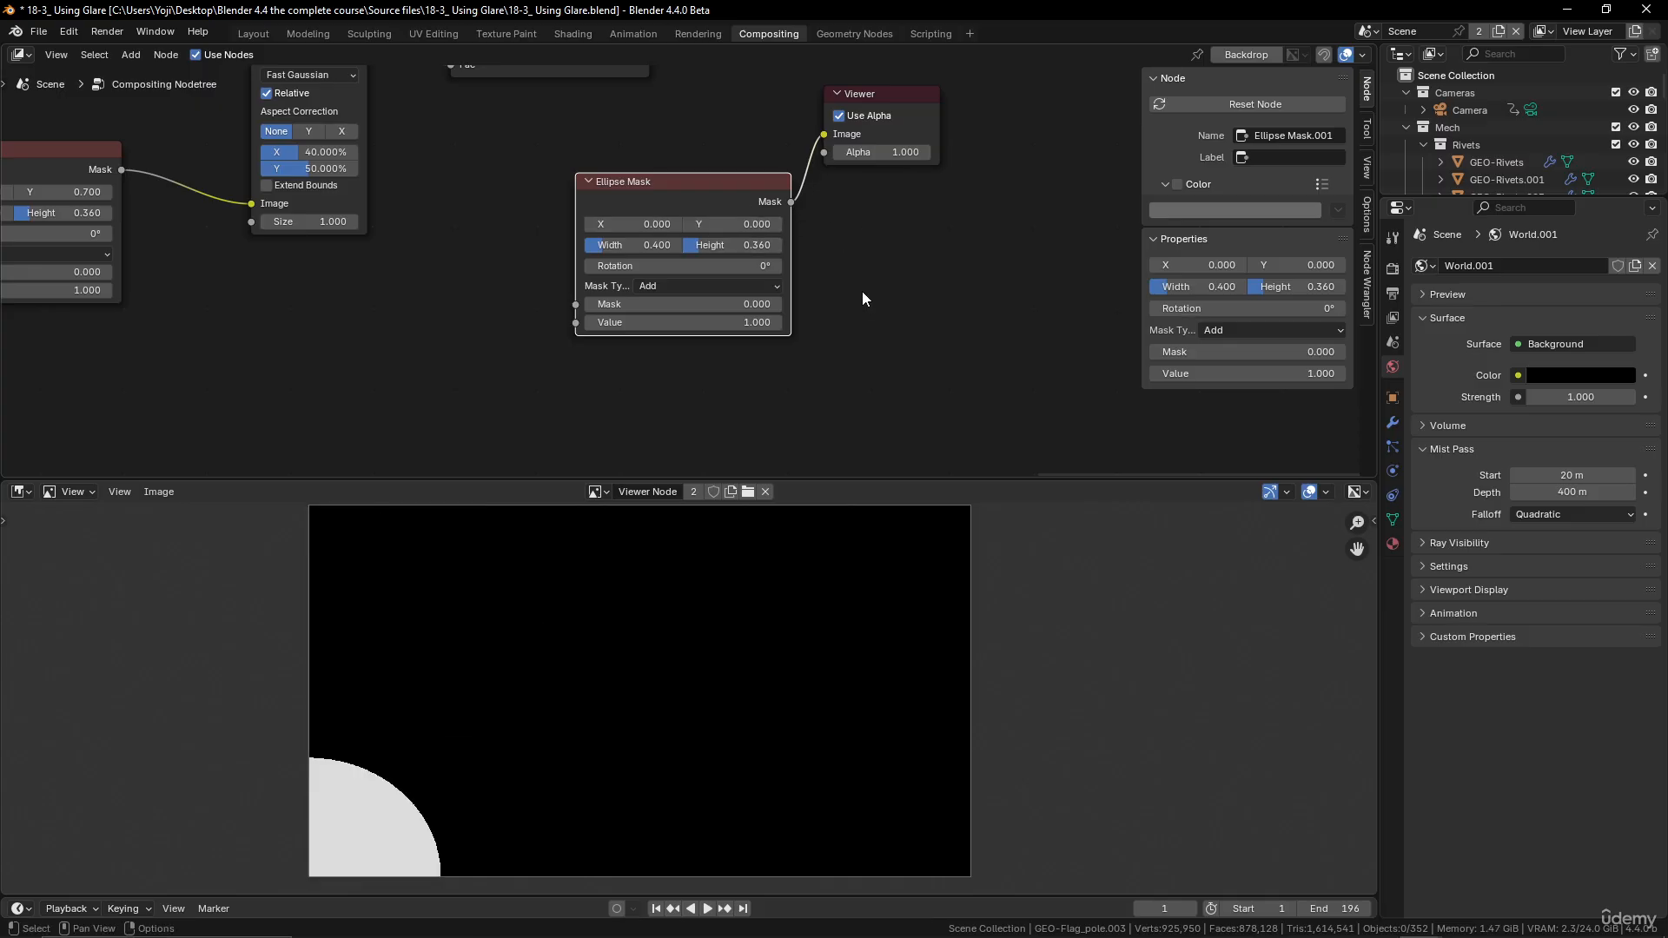
# Step: Set the duplicated Ellipse Mask's X position to 0.5
pyautogui.click(635, 224)
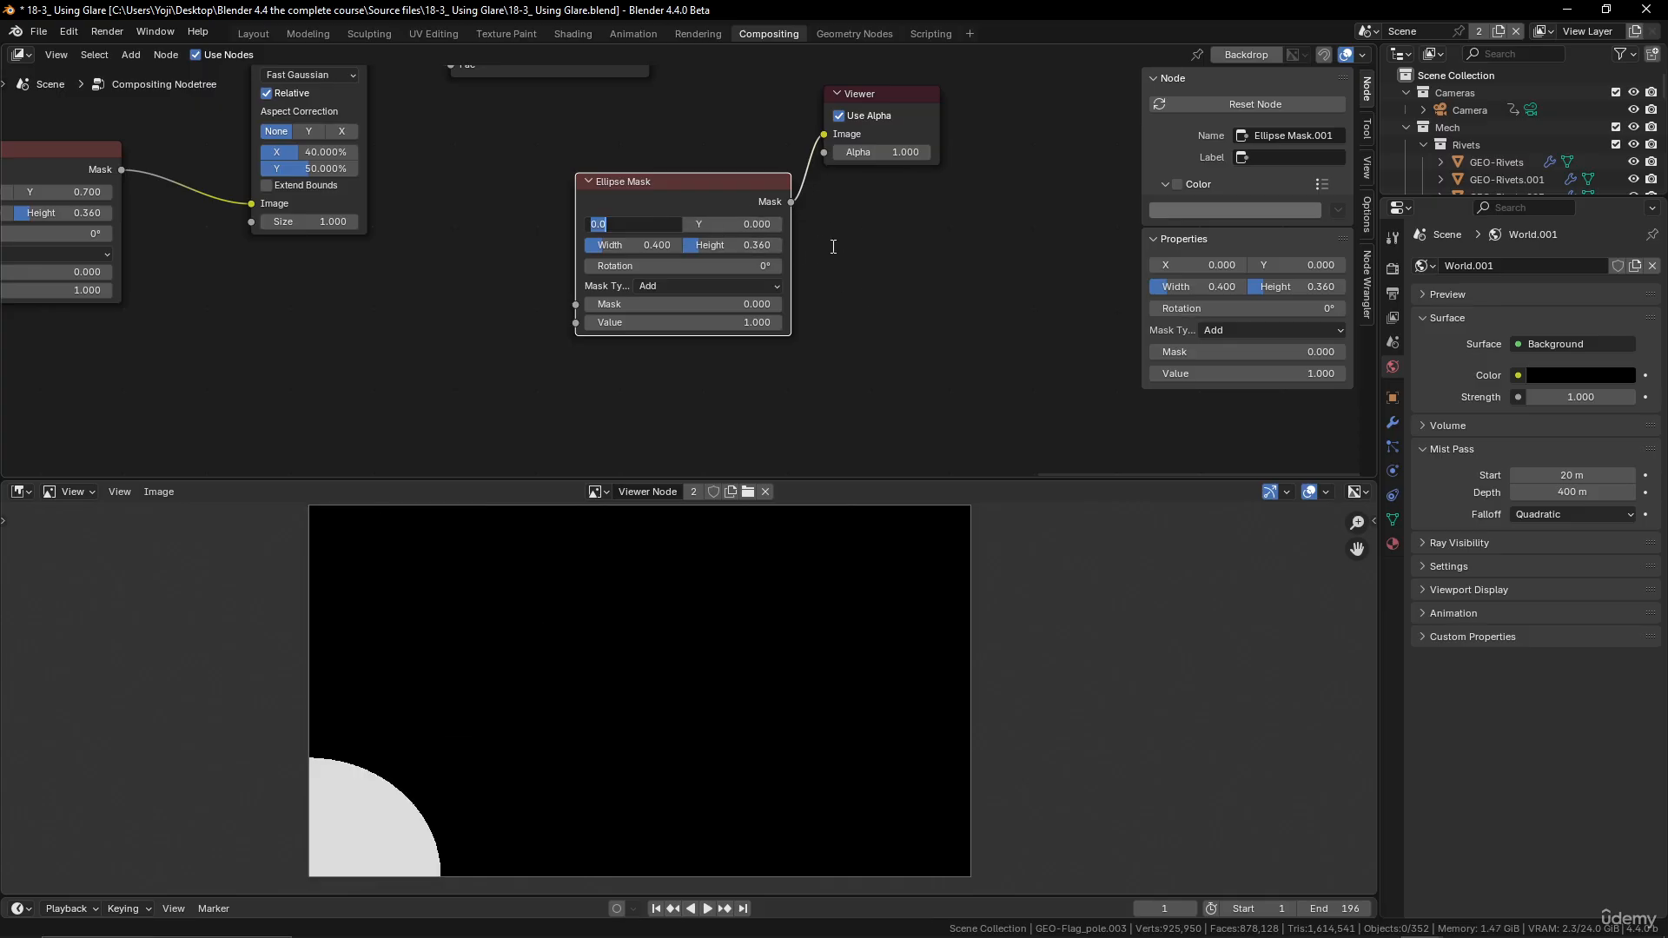
pyautogui.write('0.5')
pyautogui.press('Return')
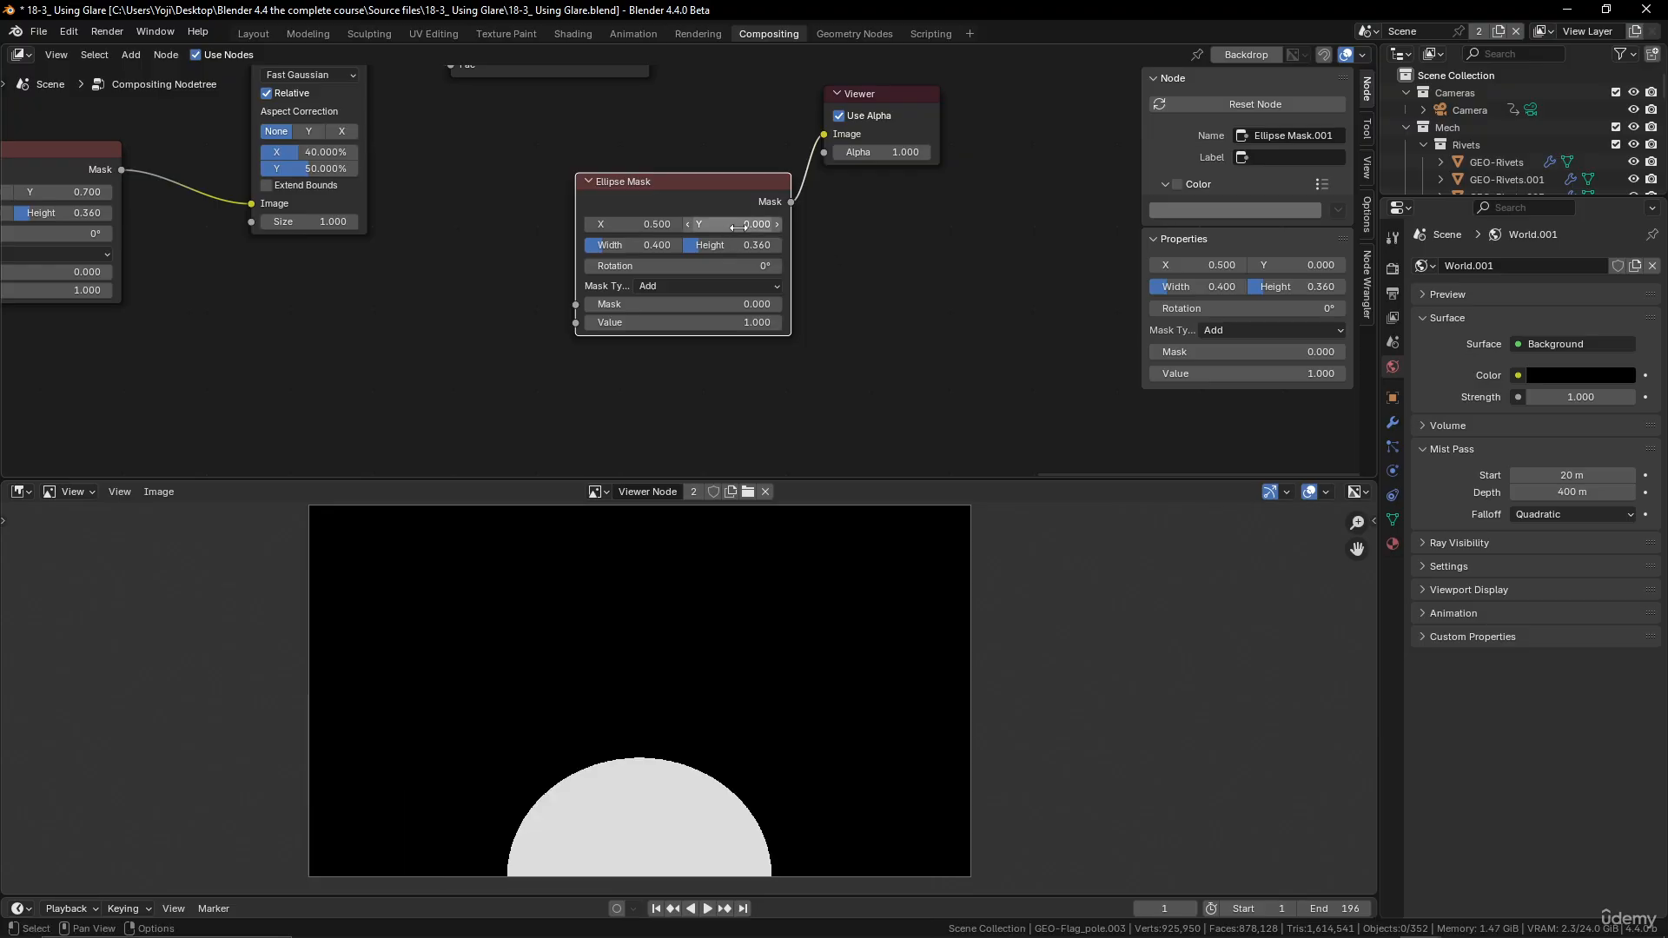
# Step: Set the duplicated Ellipse Mask's Y position to 0.5 and enlarge it to a width of about 0.873 and height of about 0.486
pyautogui.click(737, 227)
pyautogui.write('0.5')
pyautogui.press('Return')
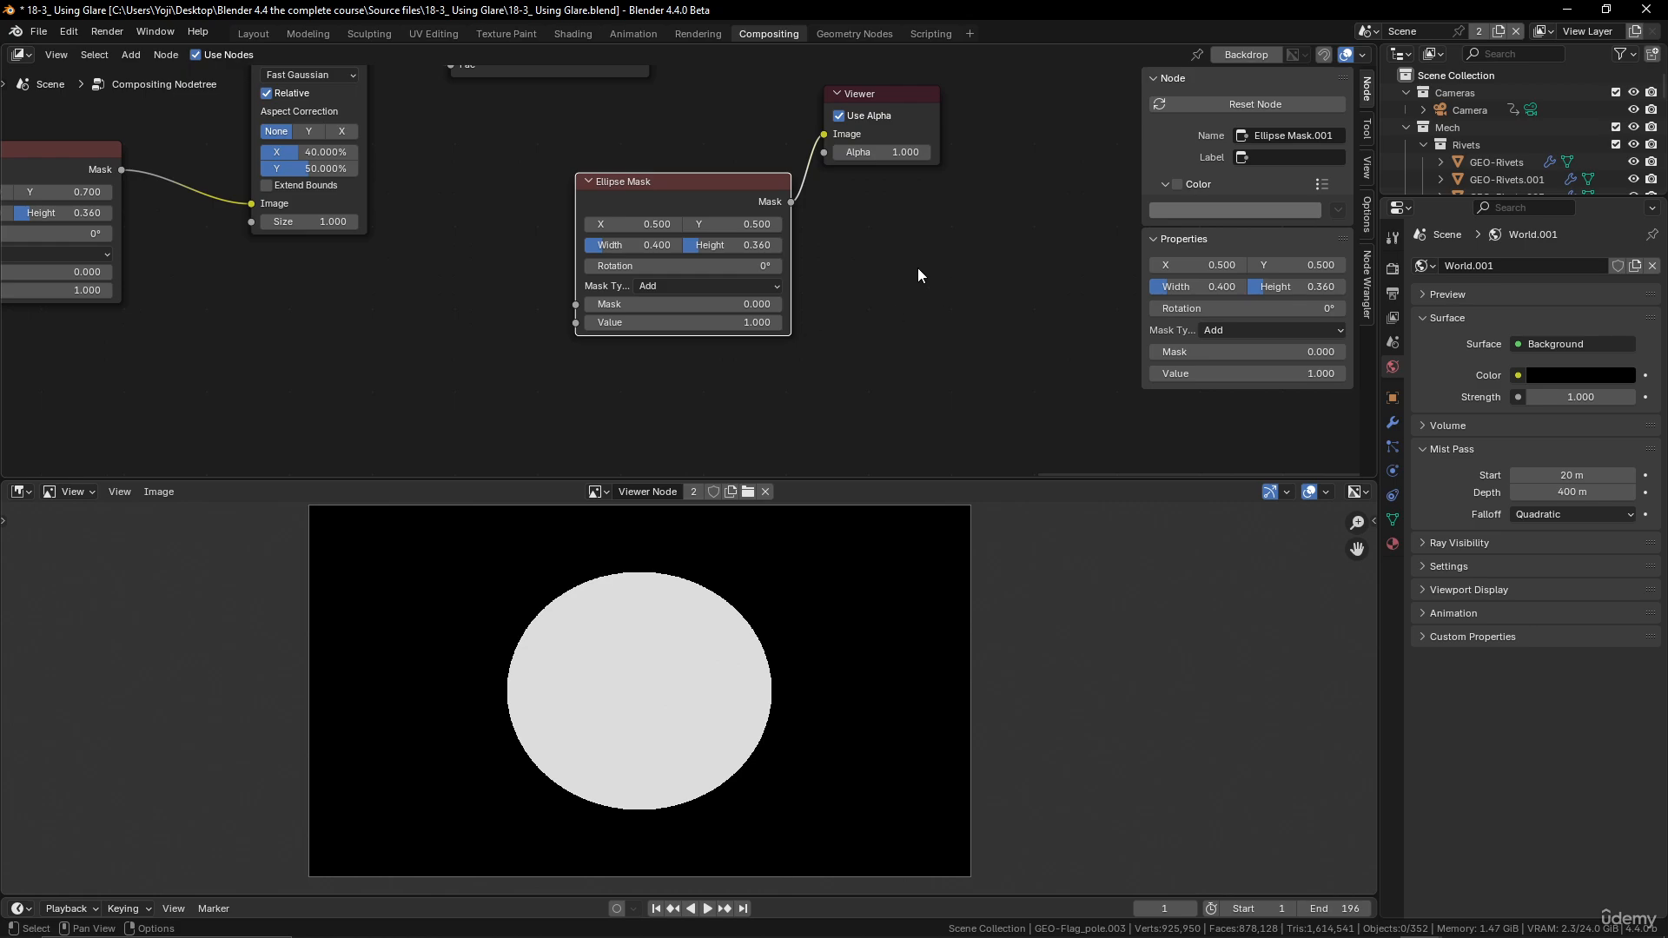
pyautogui.moveTo(603, 247); pyautogui.dragTo(1071, 247)
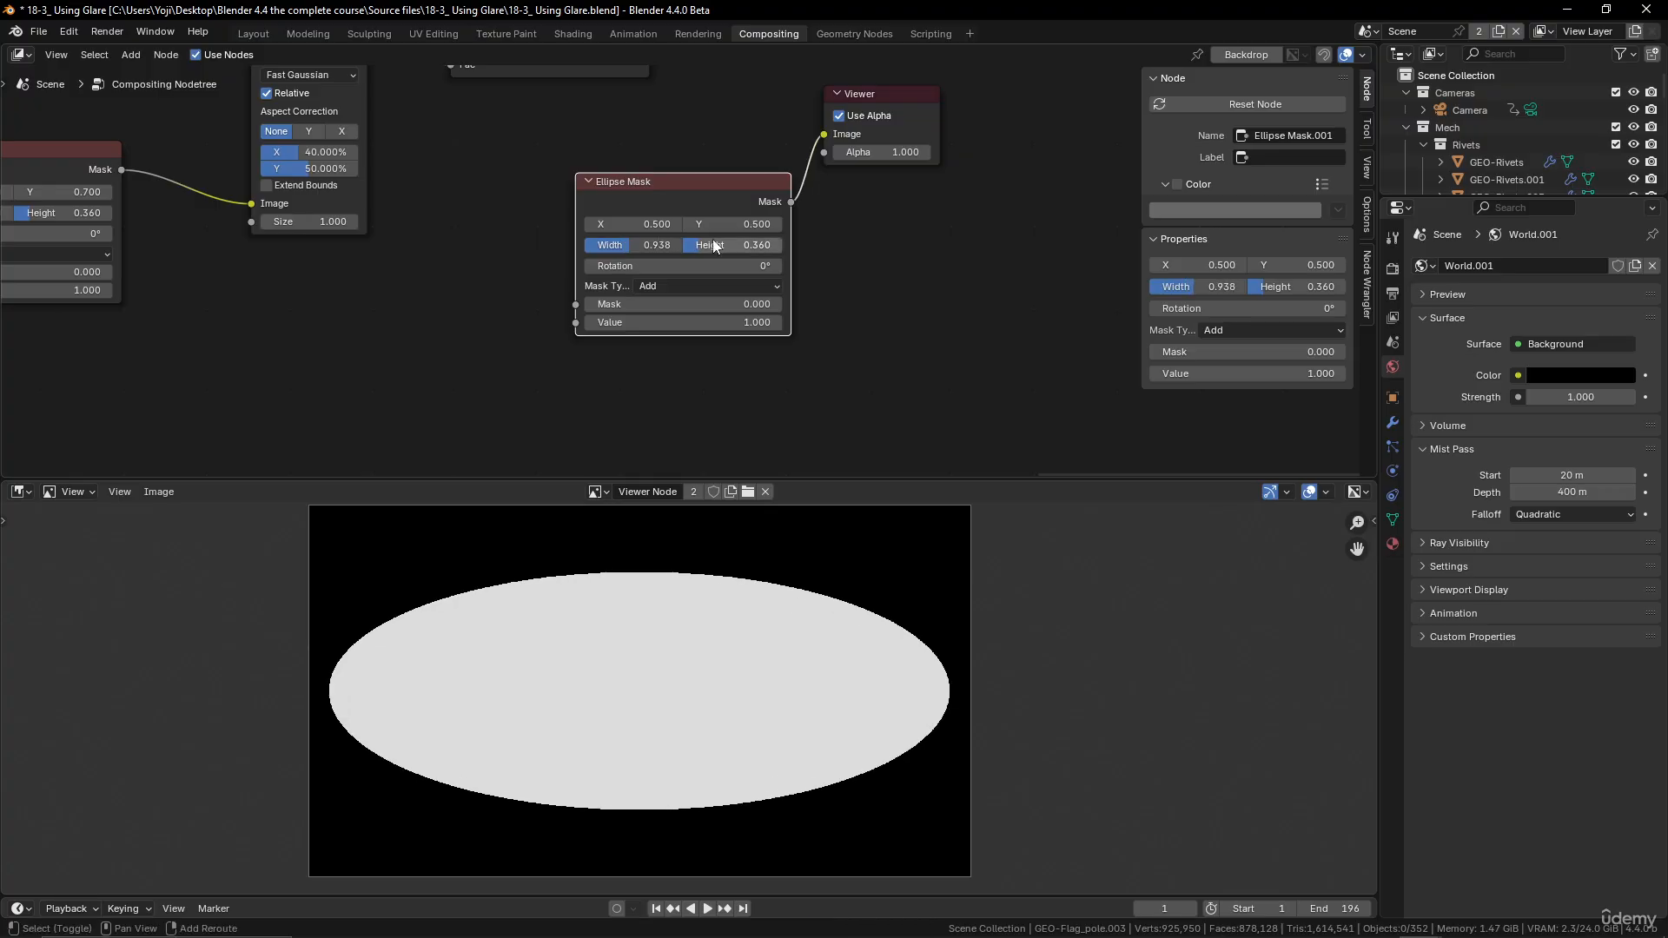
pyautogui.moveTo(718, 247); pyautogui.dragTo(825, 246)
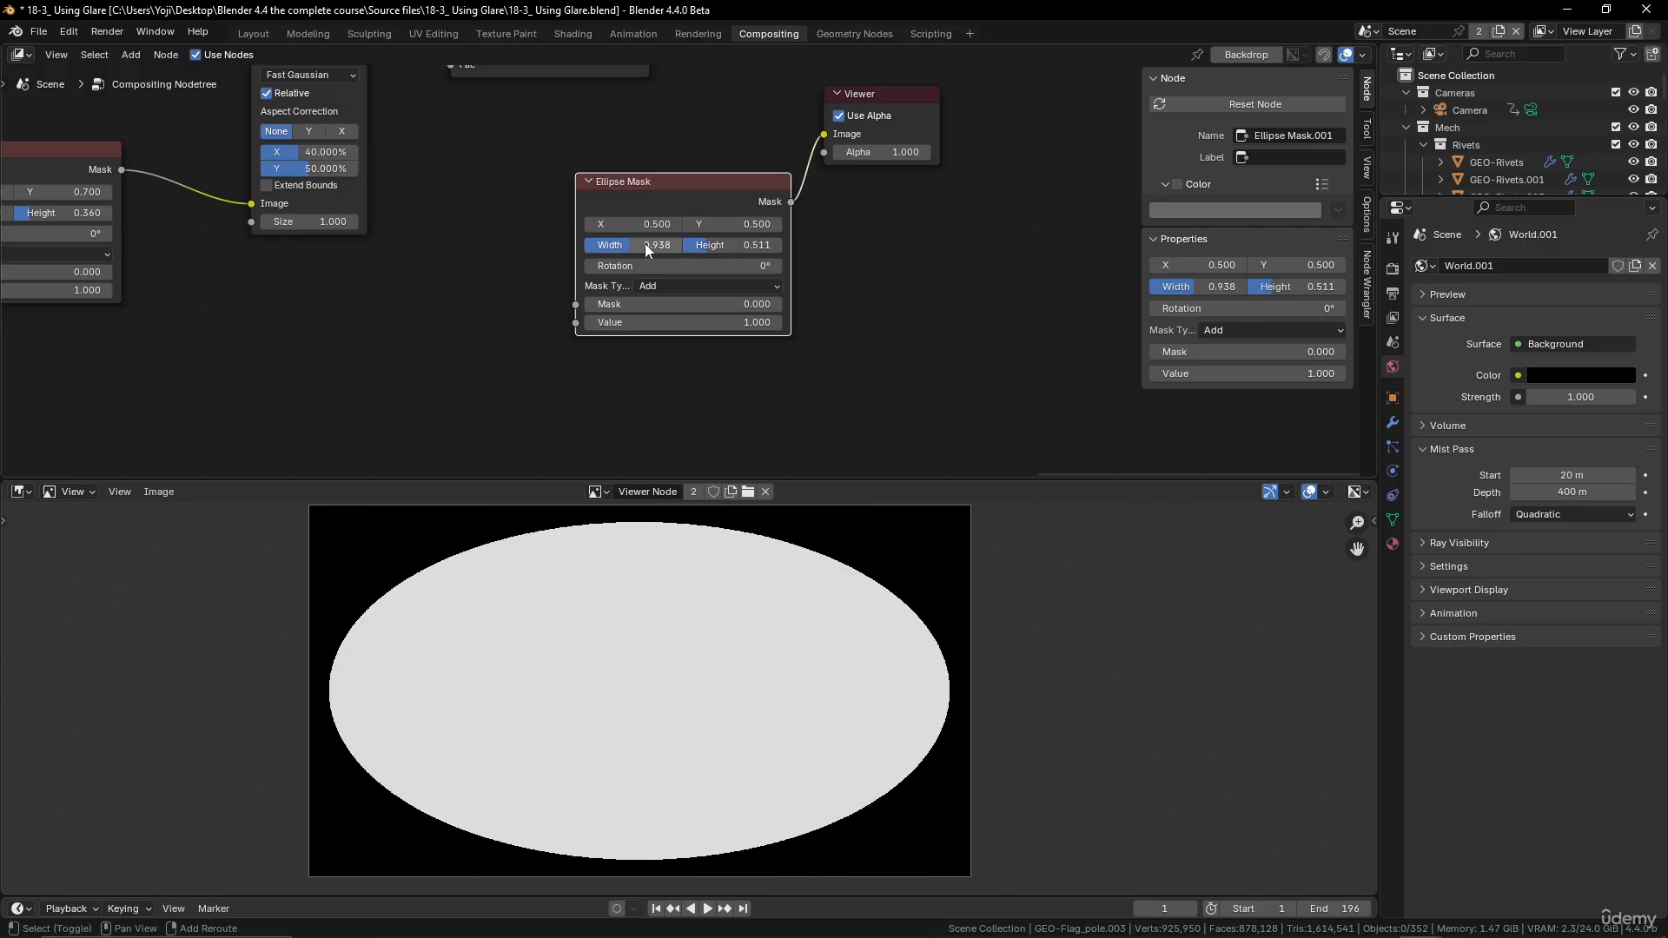
pyautogui.moveTo(644, 243); pyautogui.dragTo(598, 243)
pyautogui.moveTo(730, 245); pyautogui.dragTo(576, 260)
# Step: Move the Viewer node aside and insert a duplicate of the Blur node between the duplicated Ellipse Mask and the Viewer
pyautogui.scroll(-2, 747, 245)
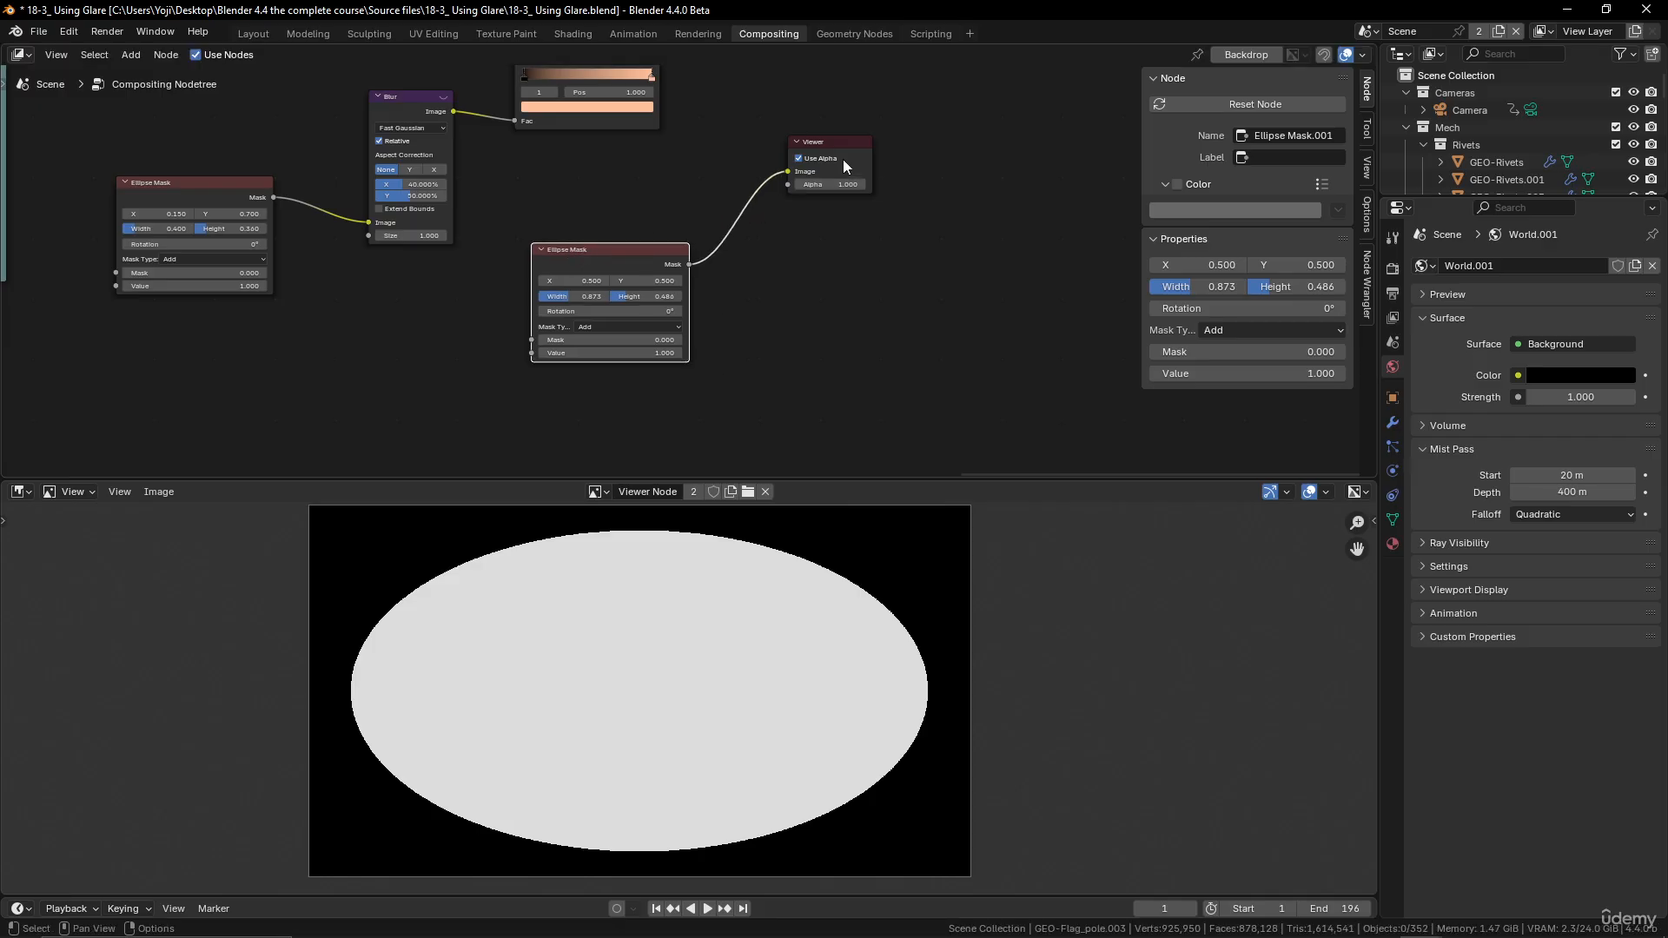
pyautogui.moveTo(843, 159); pyautogui.dragTo(933, 167)
pyautogui.click(420, 97)
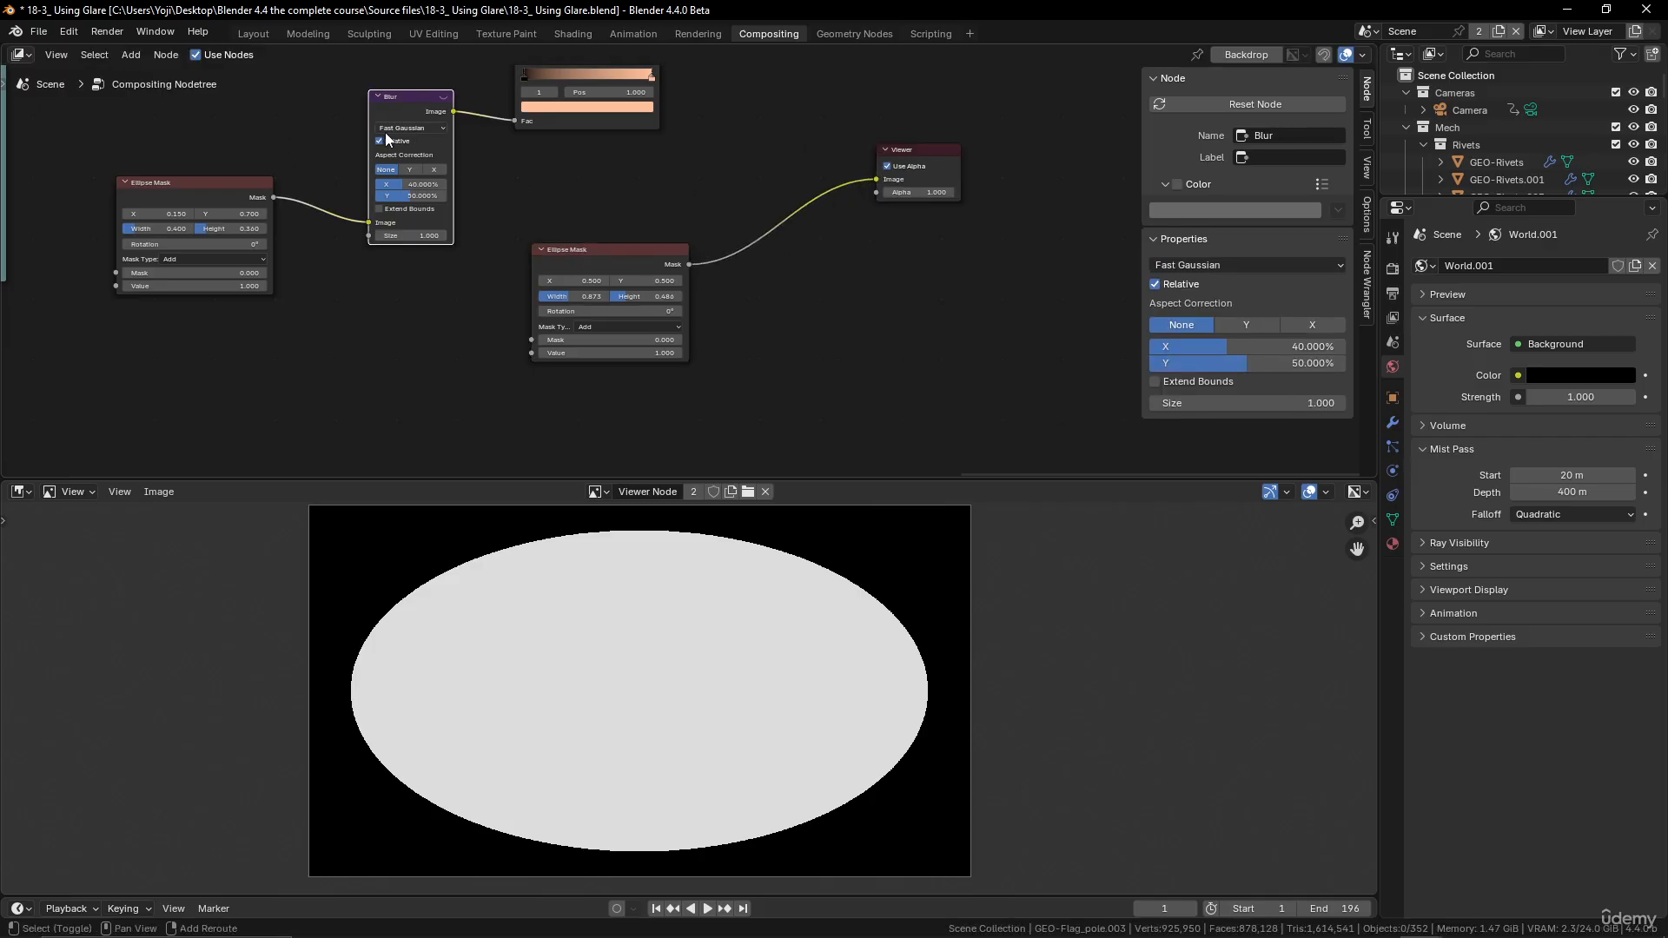
pyautogui.hotkey('shift', 'd')
pyautogui.click(795, 212)
pyautogui.scroll(4, 817, 227)
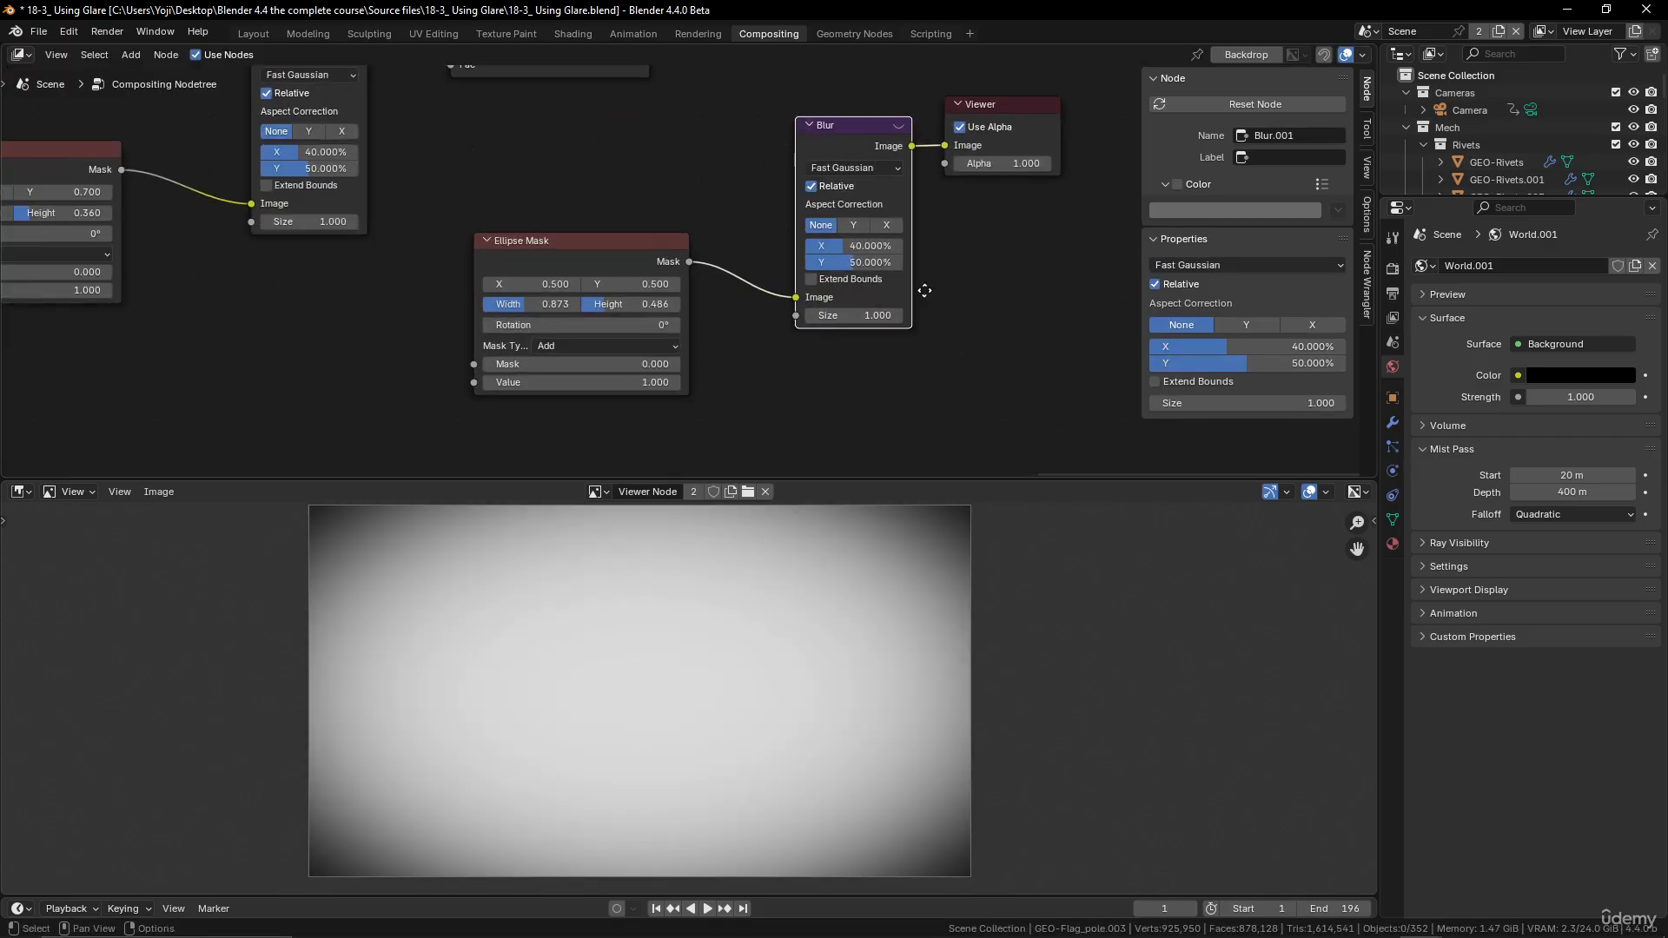
# Step: Set the duplicated Blur node's relative X and Y amounts to 25%
pyautogui.moveTo(923, 287); pyautogui.dragTo(751, 318, button='middle')
pyautogui.click(690, 280)
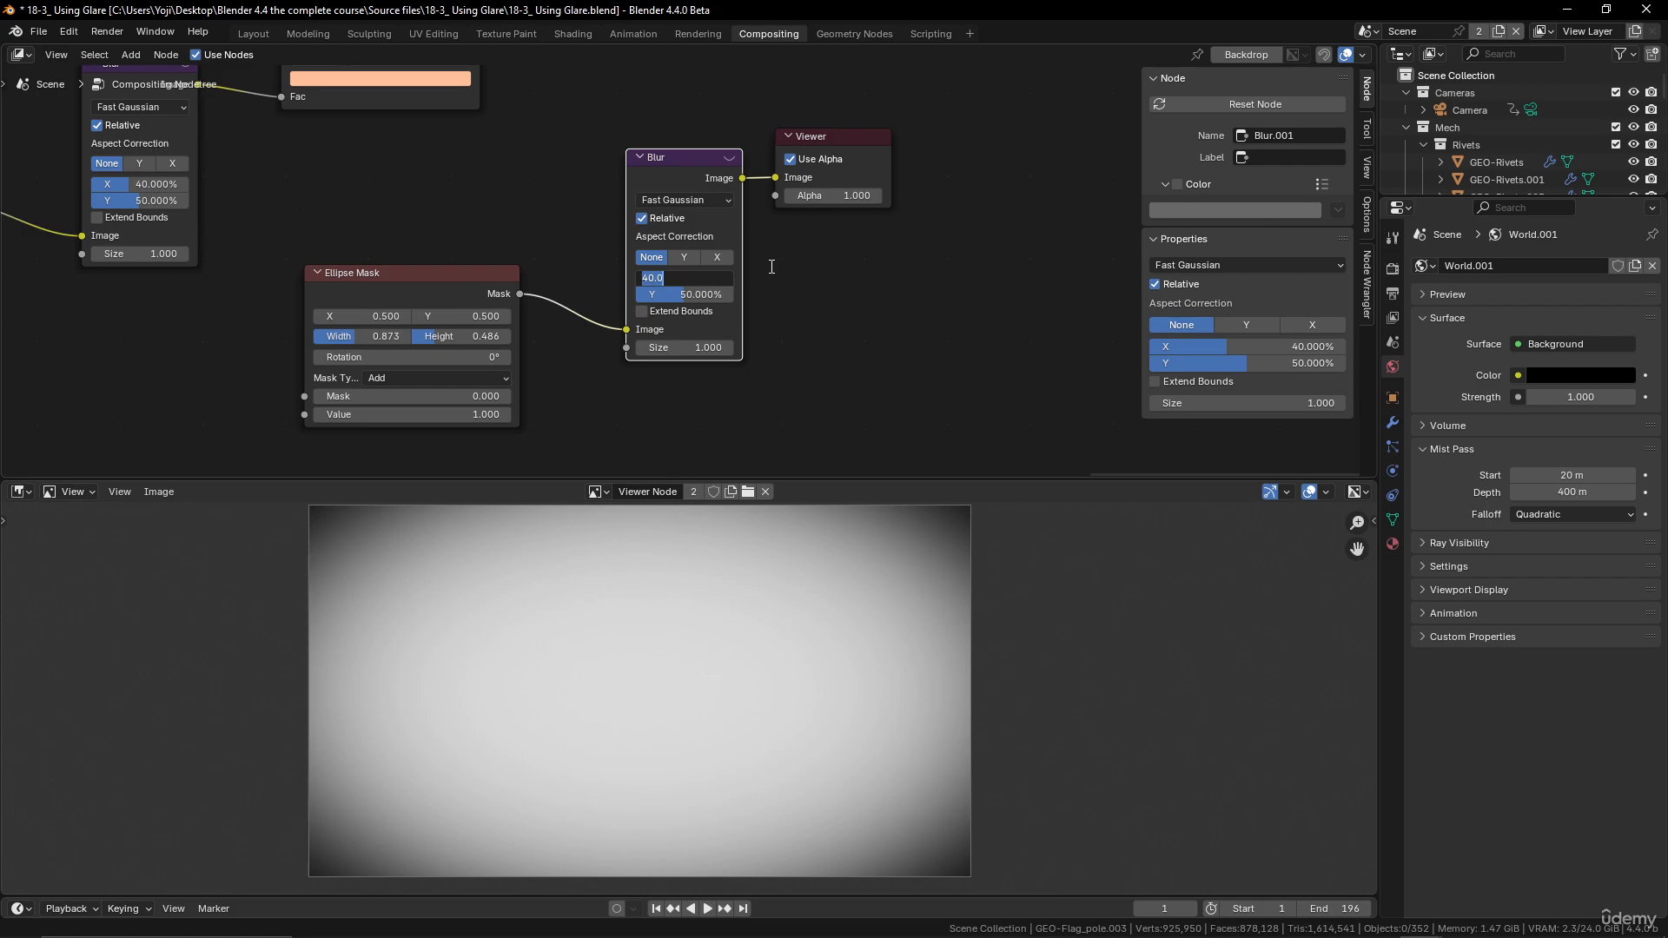
pyautogui.write('25')
pyautogui.press('Return')
pyautogui.click(696, 296)
pyautogui.write('25')
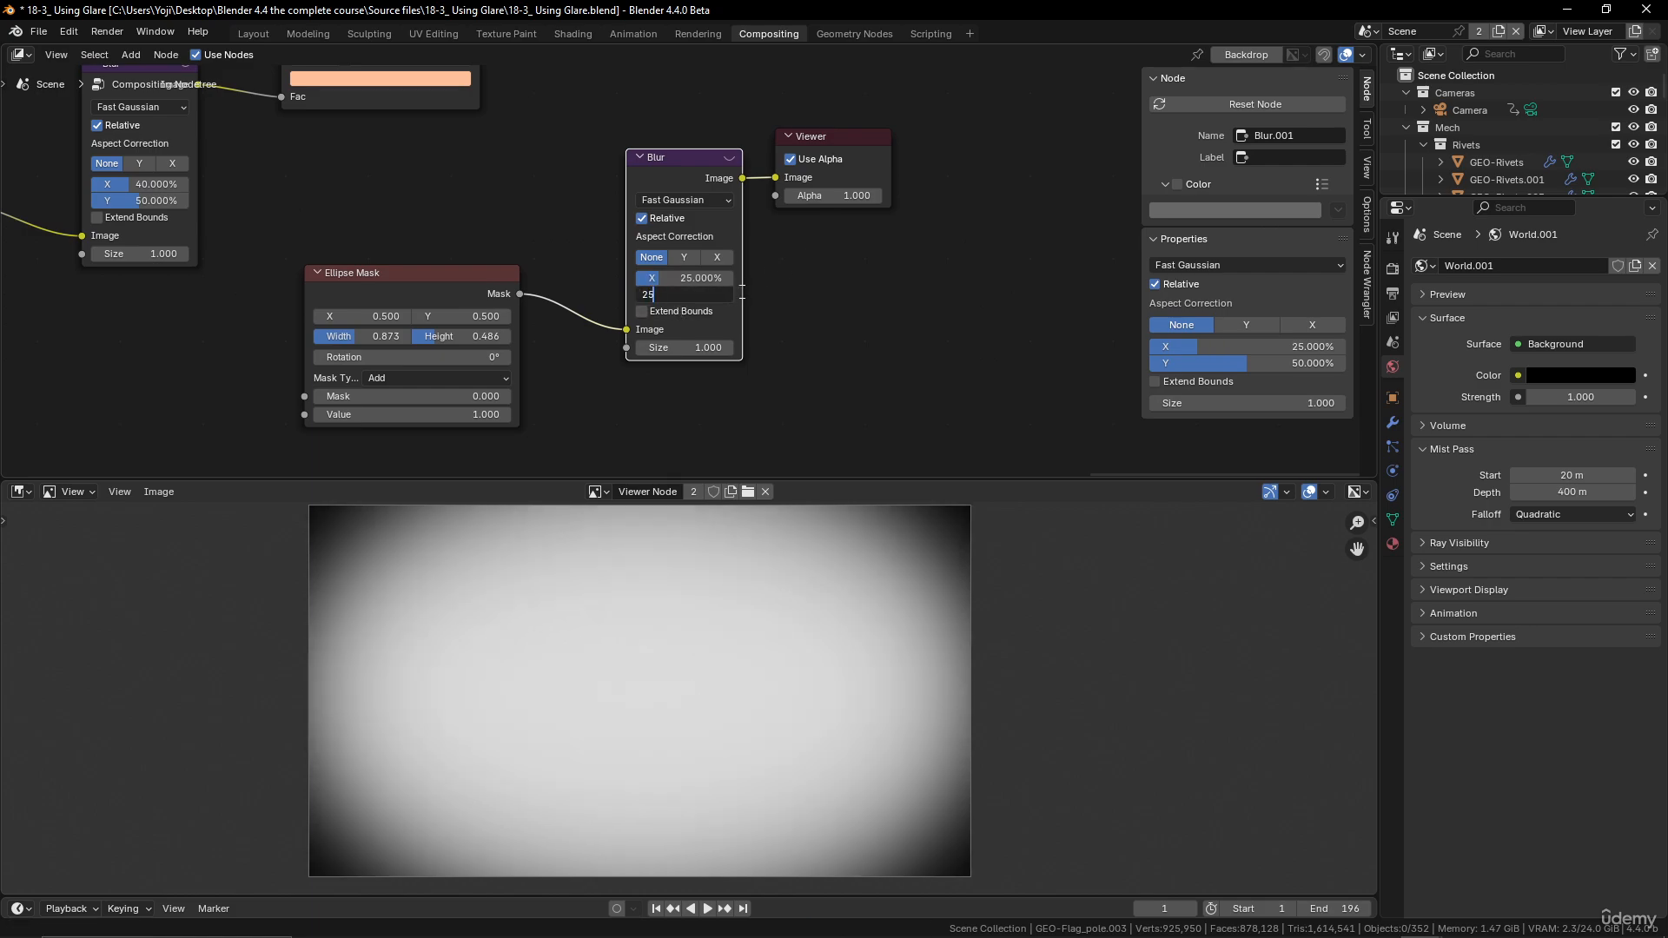
pyautogui.press('Return')
pyautogui.scroll(-2, 701, 611)
pyautogui.scroll(1, 701, 611)
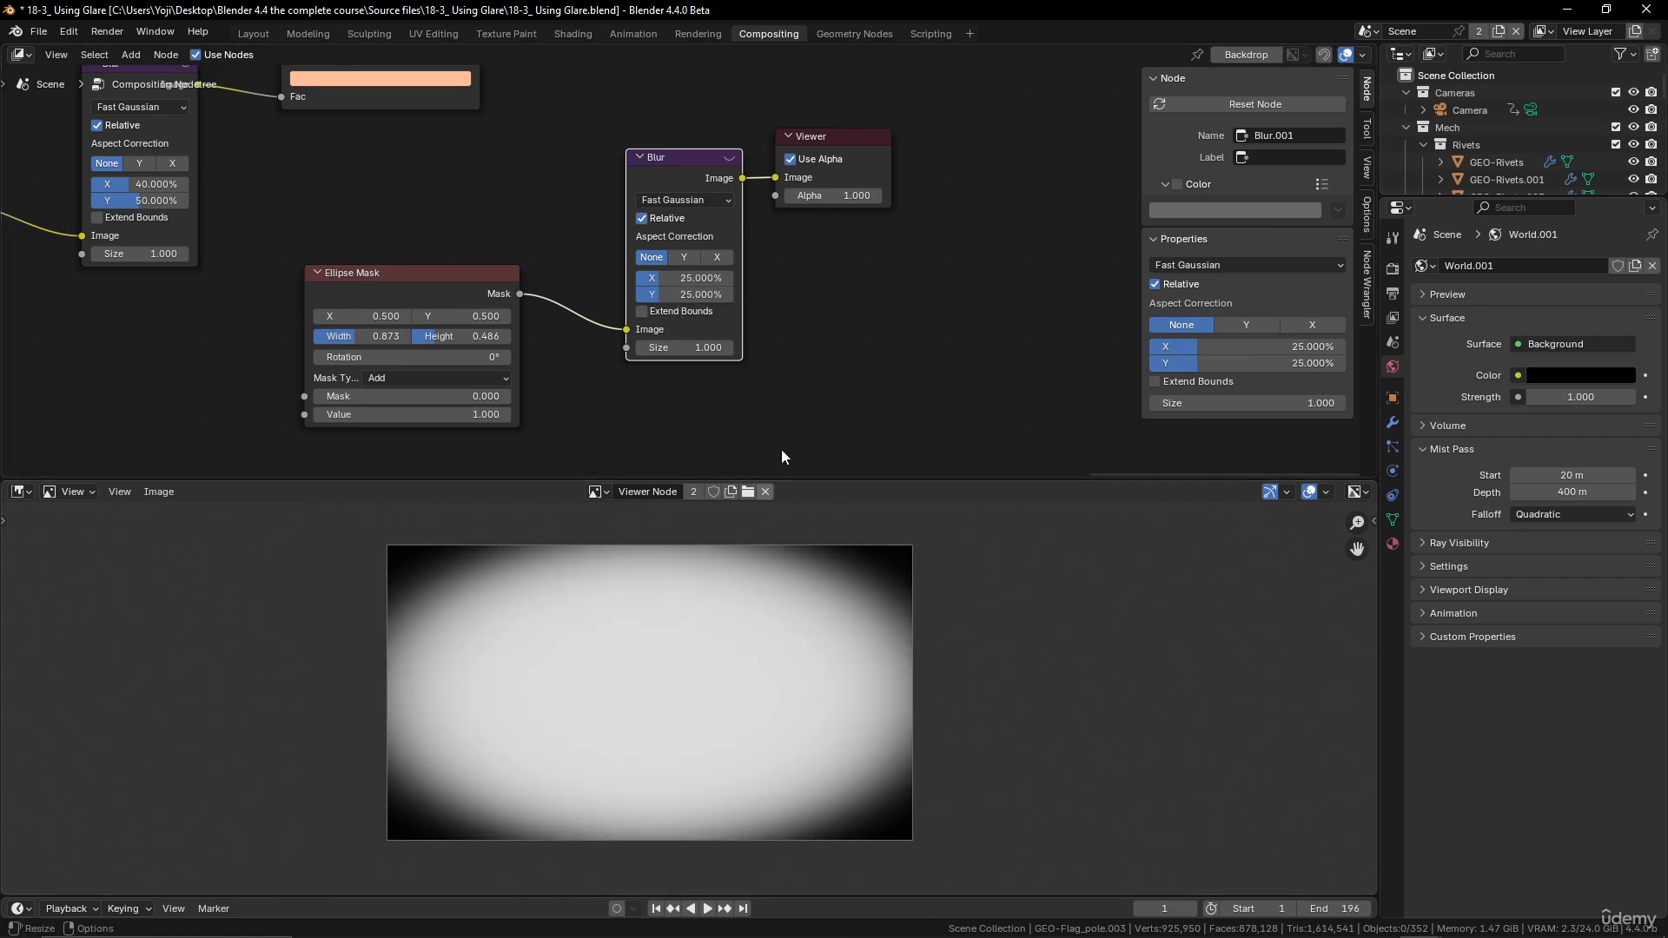
# Step: Increase the duplicated Blur node's X and Y amounts to 30%
pyautogui.click(707, 279)
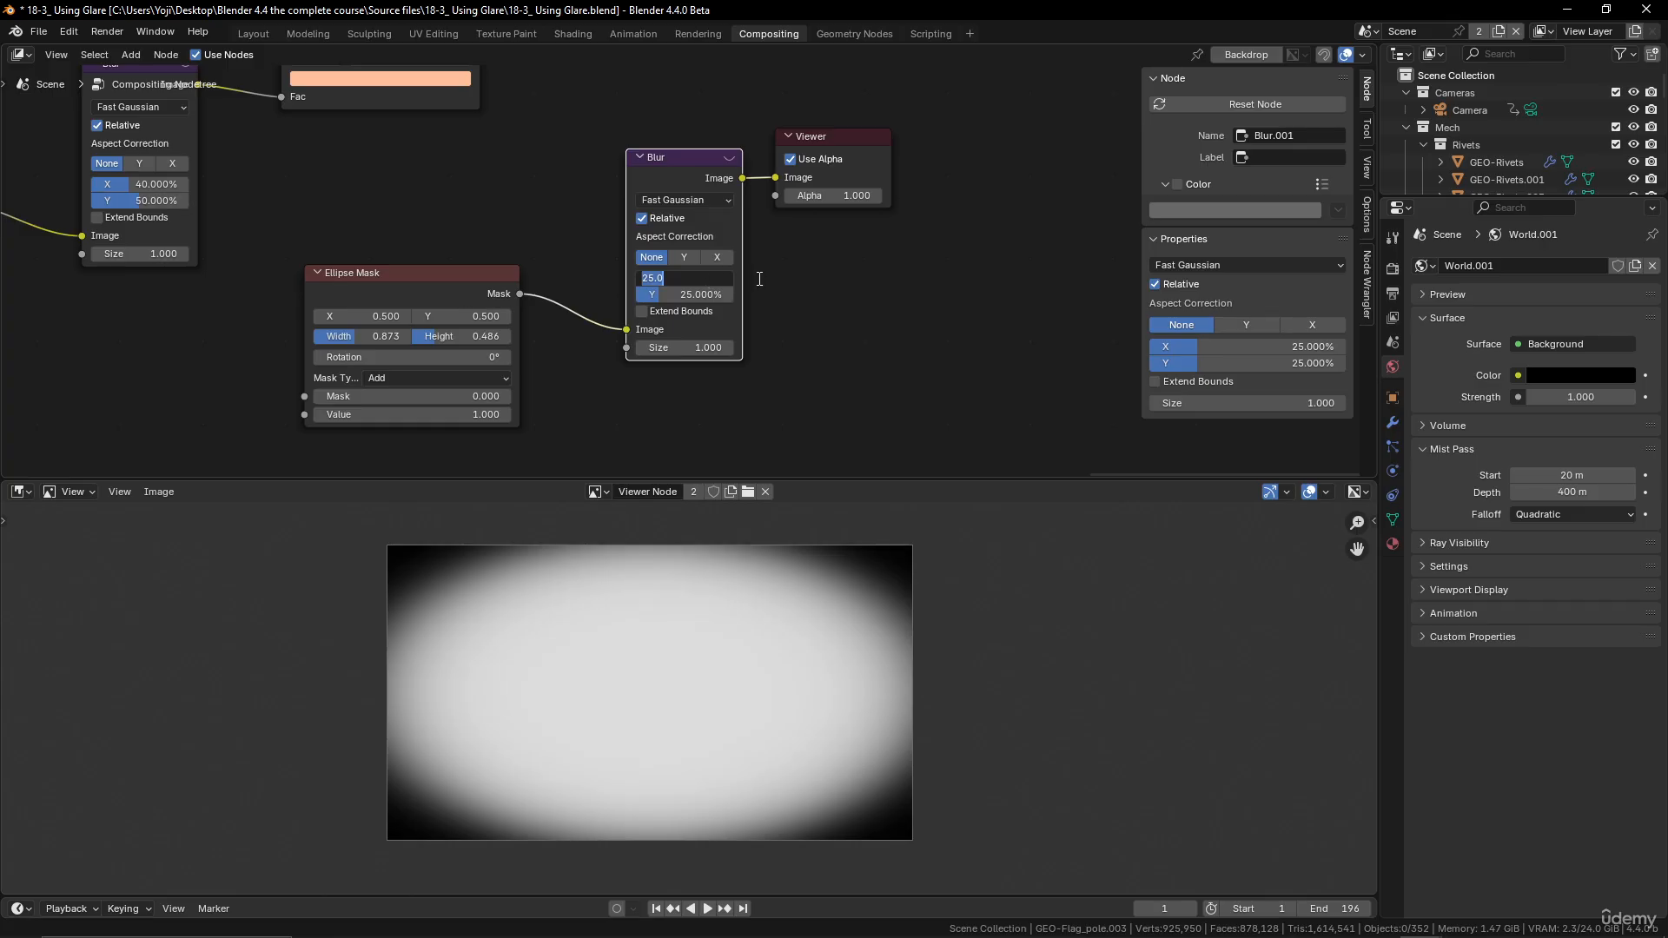
pyautogui.write('30')
pyautogui.press('Return')
pyautogui.click(697, 296)
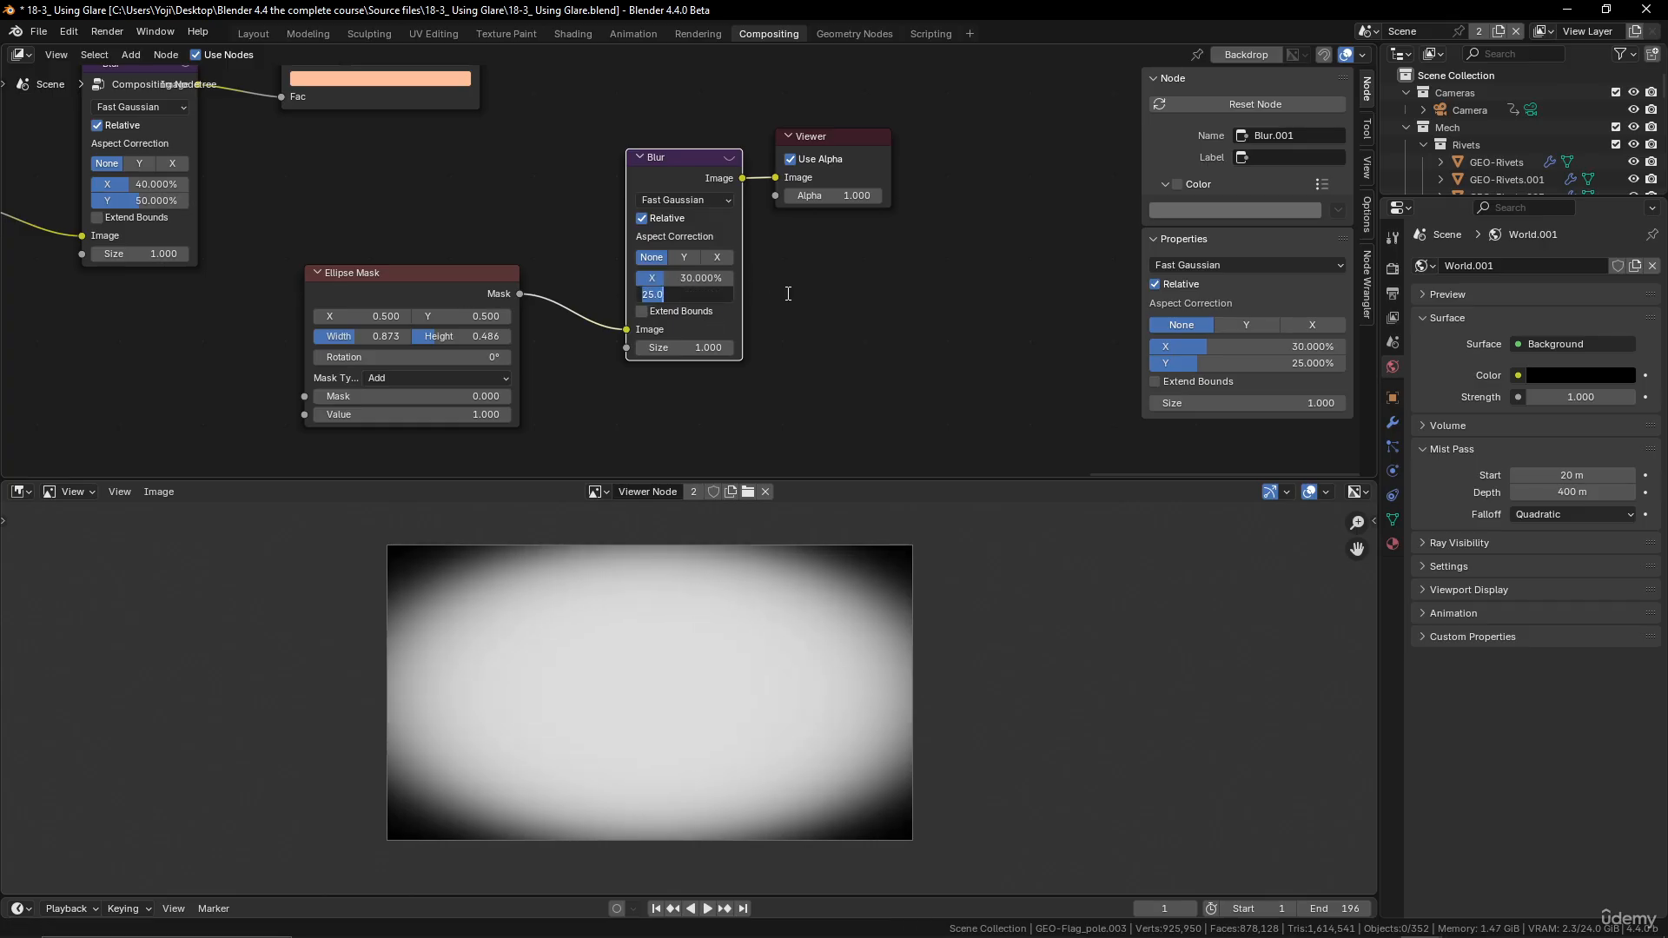
pyautogui.write('6')
pyautogui.press('Escape')
pyautogui.click(706, 296)
pyautogui.write('30')
pyautogui.press('Return')
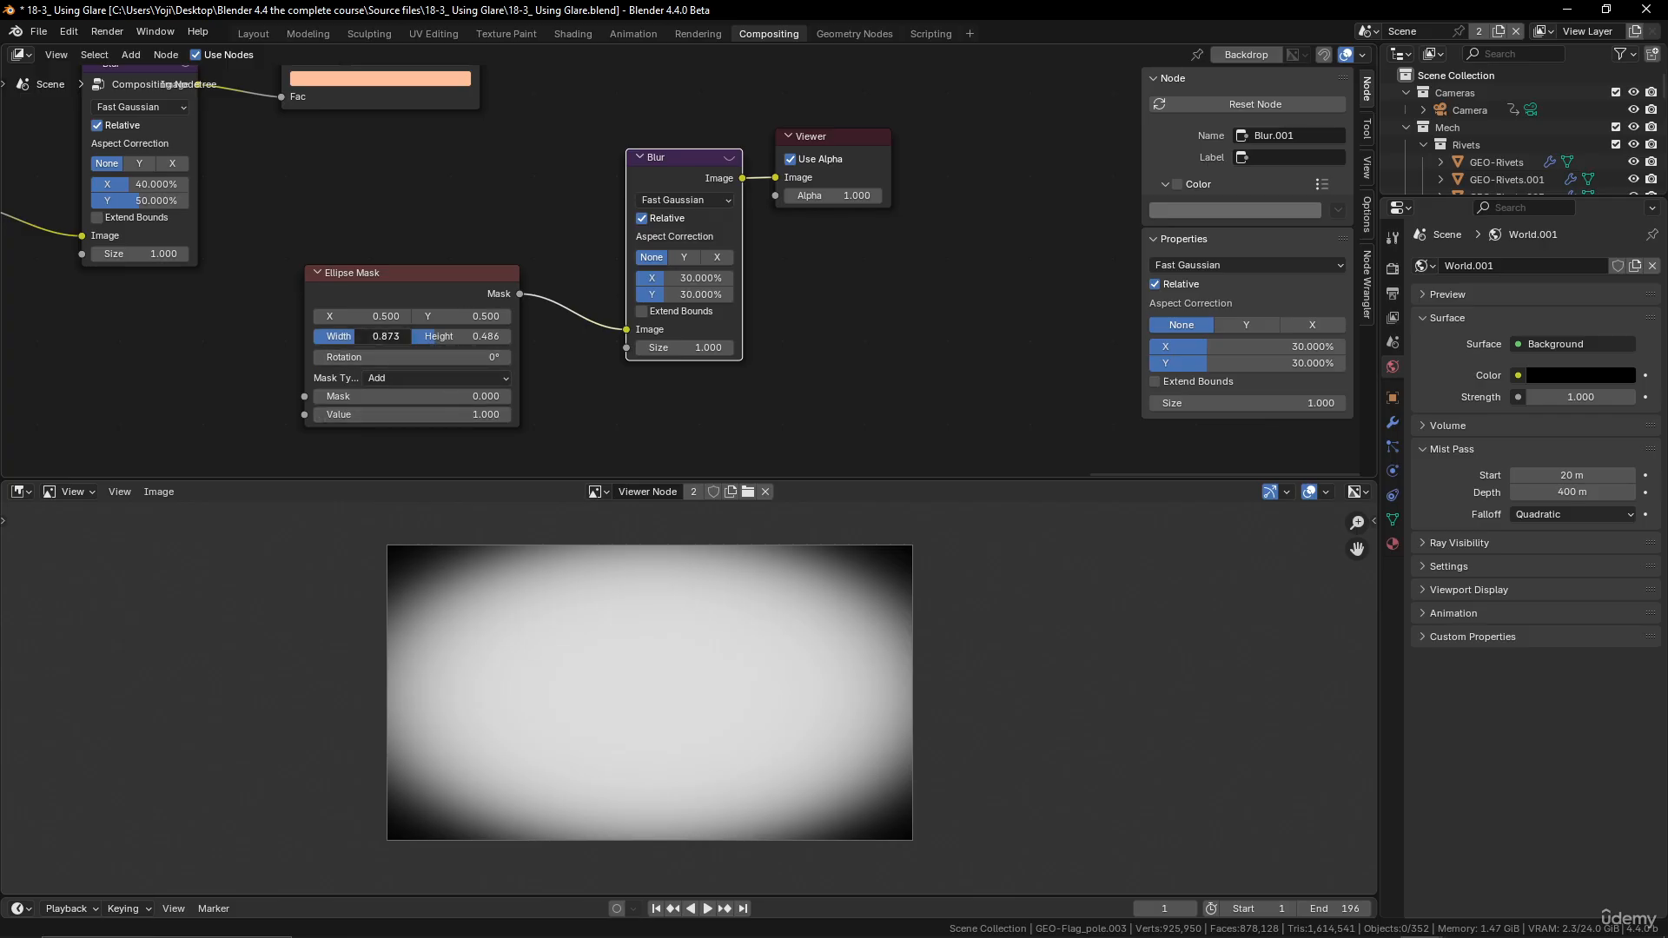
# Step: Set the centred Ellipse Mask's width to 0.7 and height to 0.45
pyautogui.click(391, 337)
pyautogui.write('0.7')
pyautogui.press('Tab')
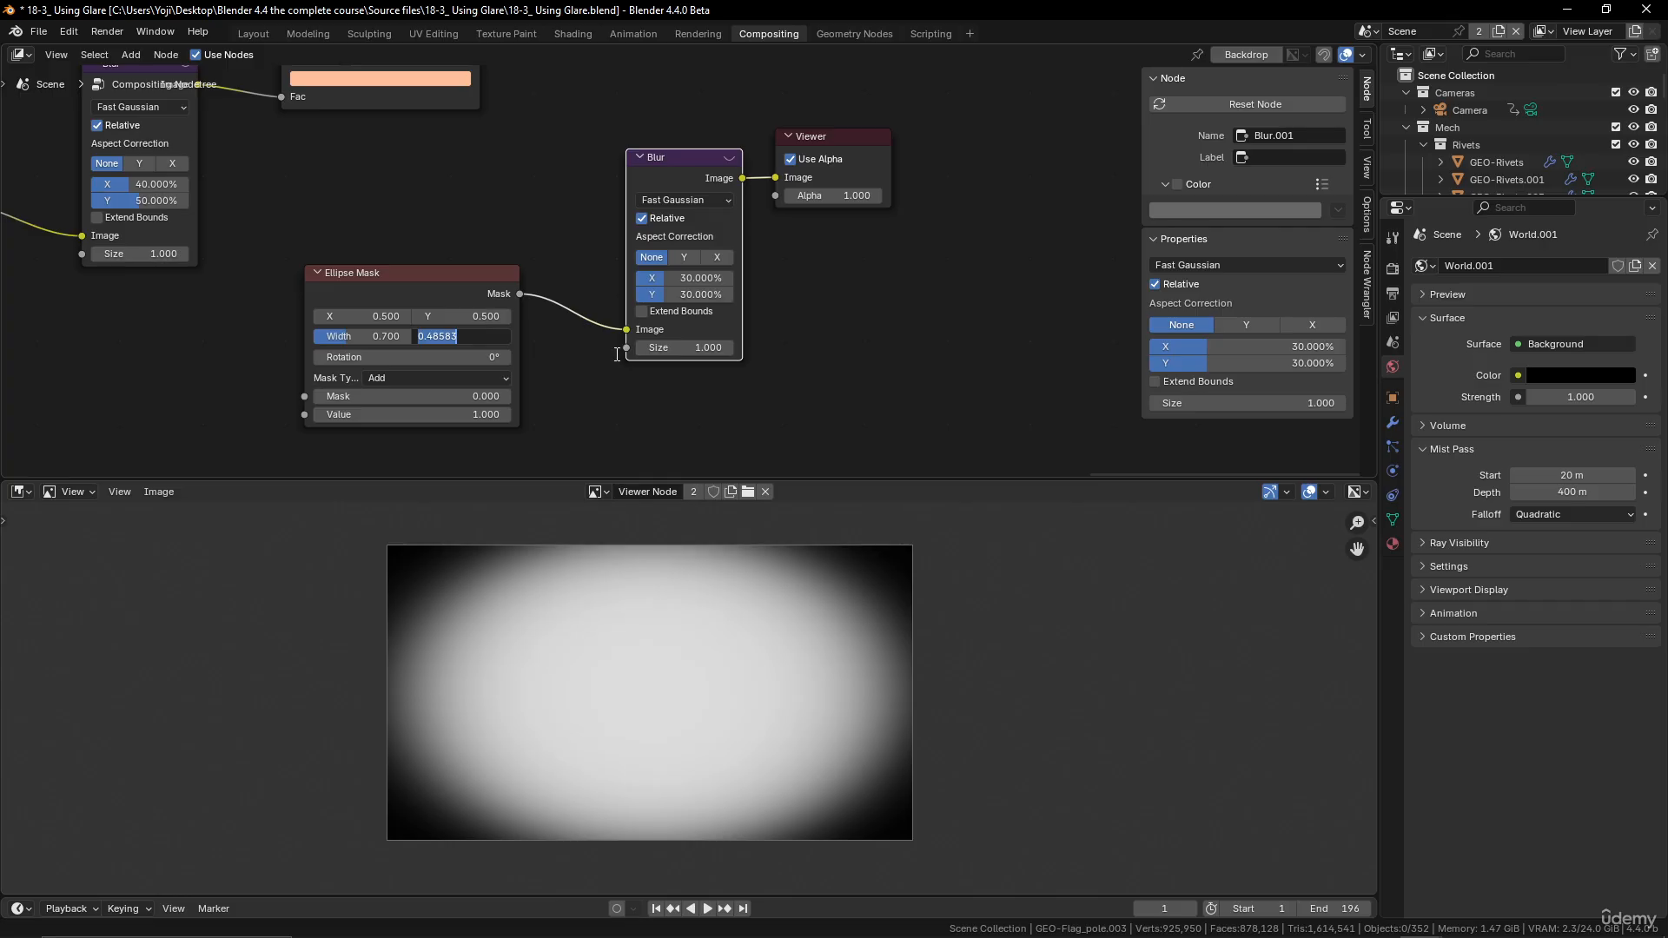
pyautogui.write('0.45')
pyautogui.press('Return')
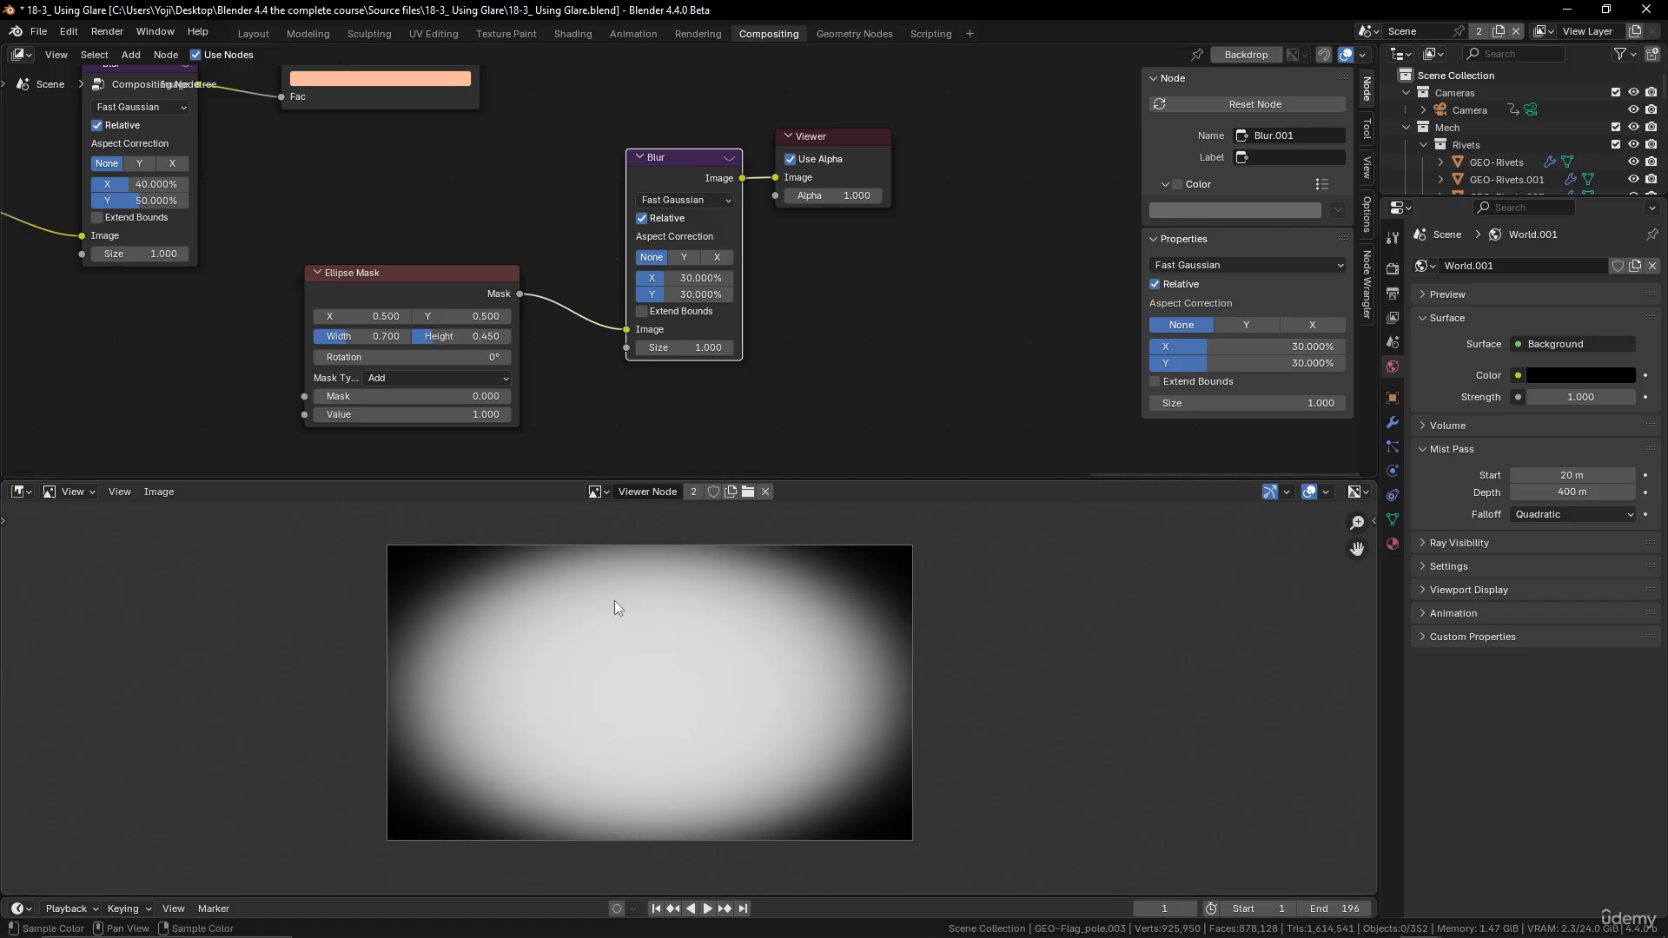
pyautogui.scroll(-1, 614, 601)
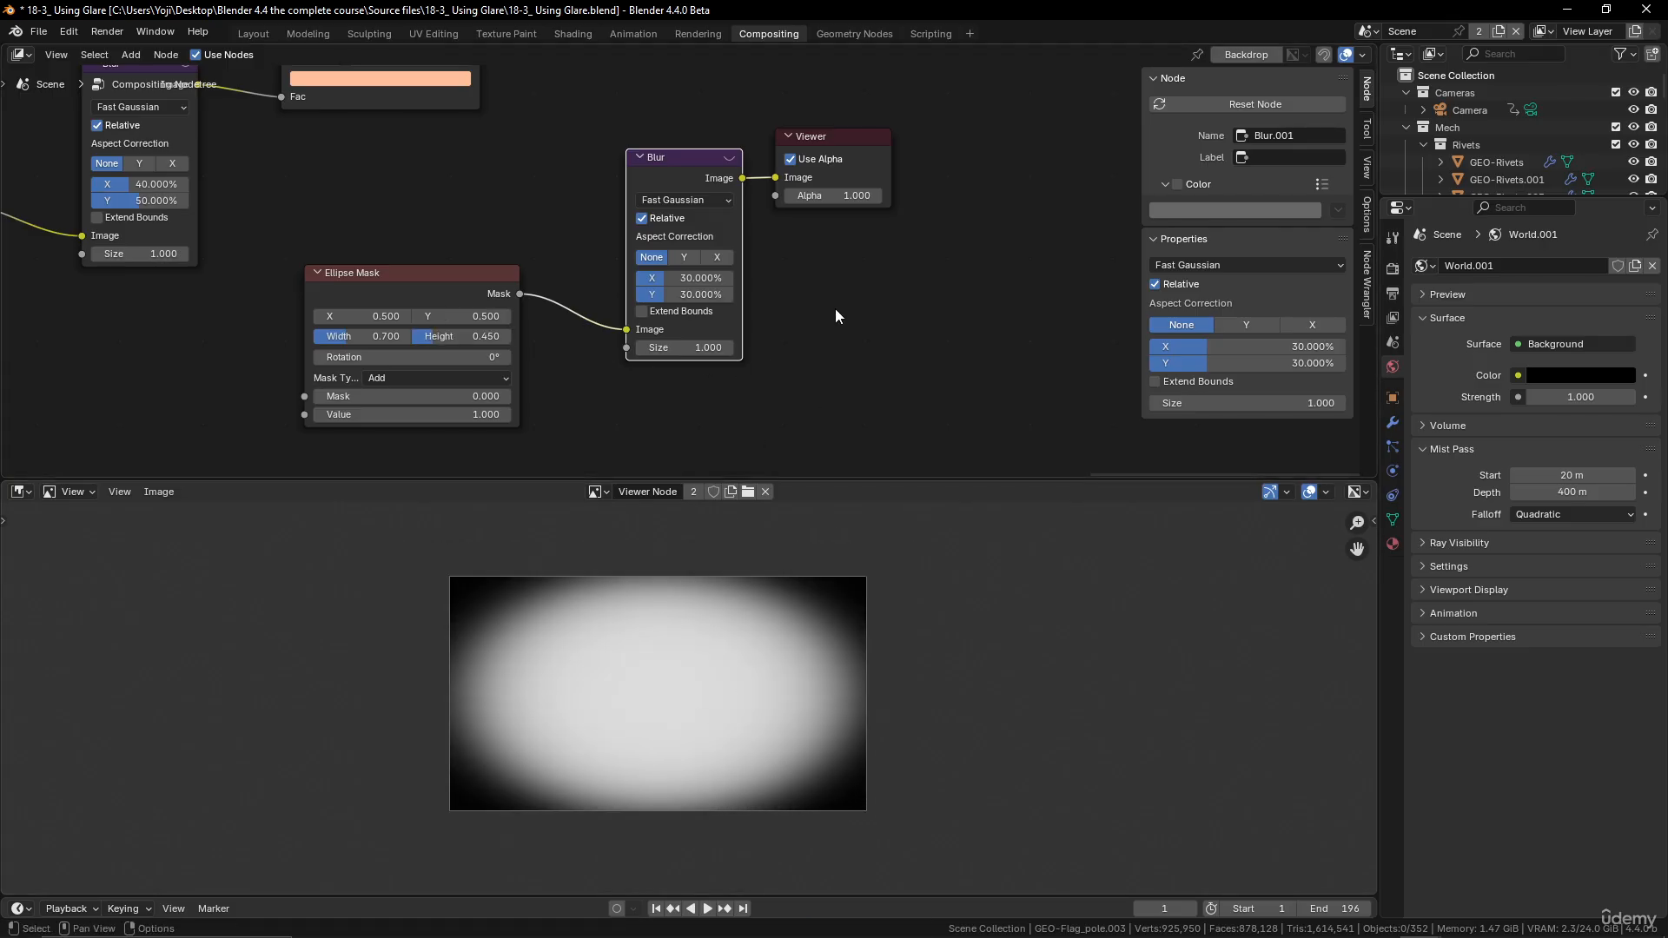
# Step: Raise the X and Y amounts of the Blur node after the centred Ellipse Mask to 35%
pyautogui.click(713, 277)
pyautogui.write('3')
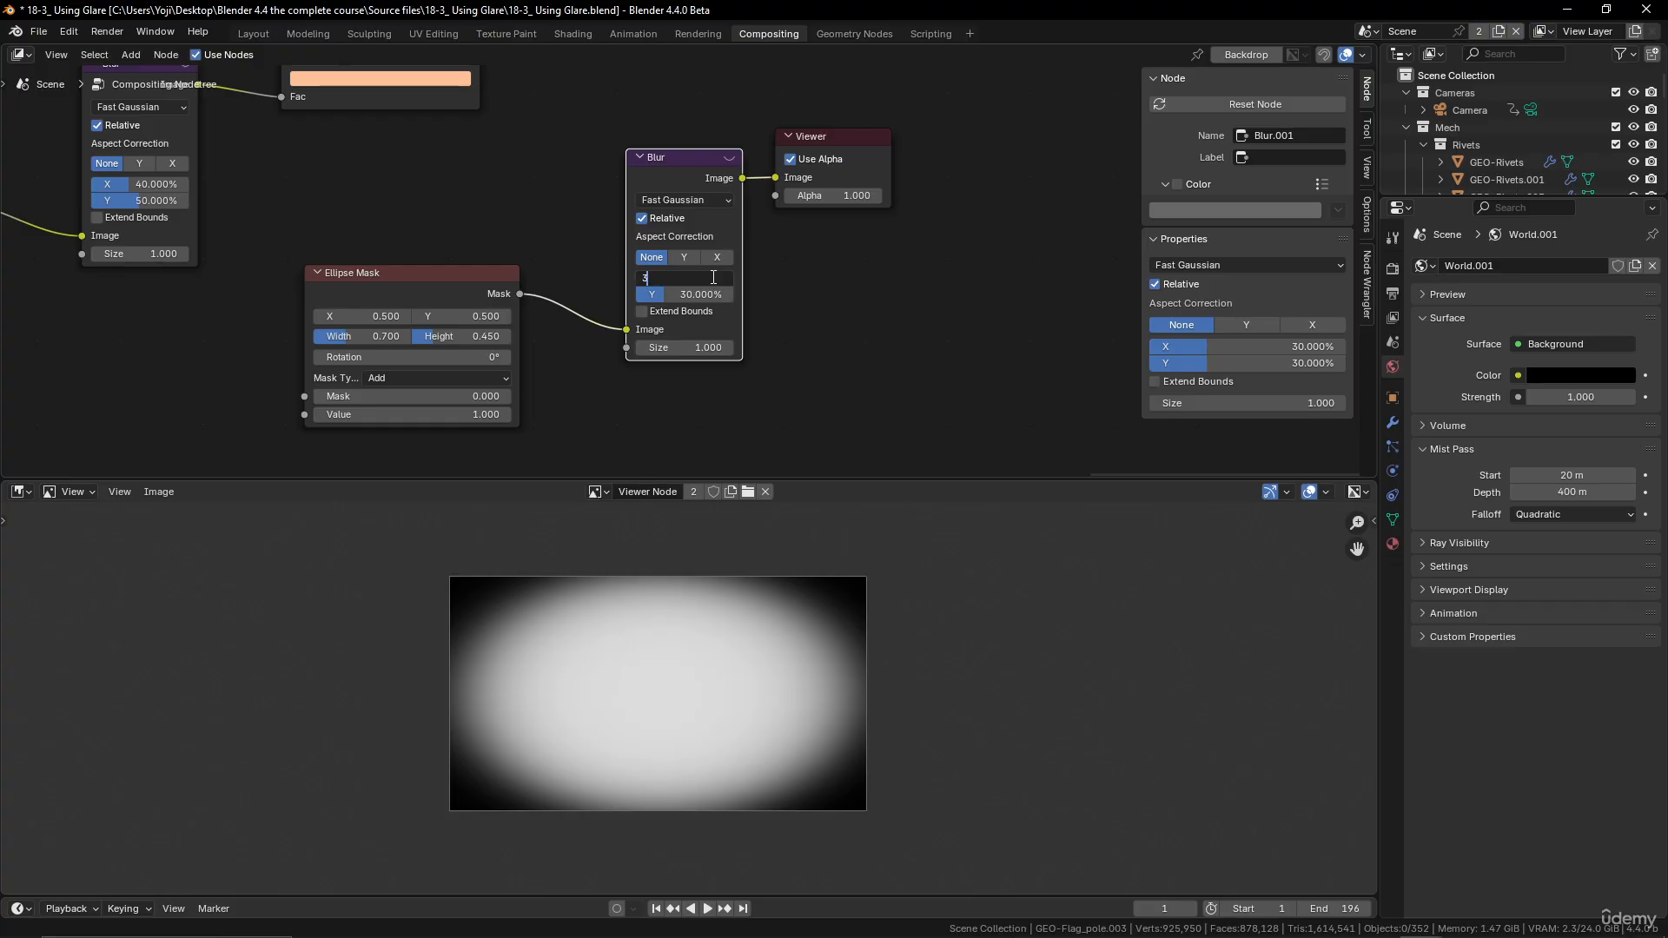
pyautogui.write('5')
pyautogui.press('Return')
pyautogui.click(698, 294)
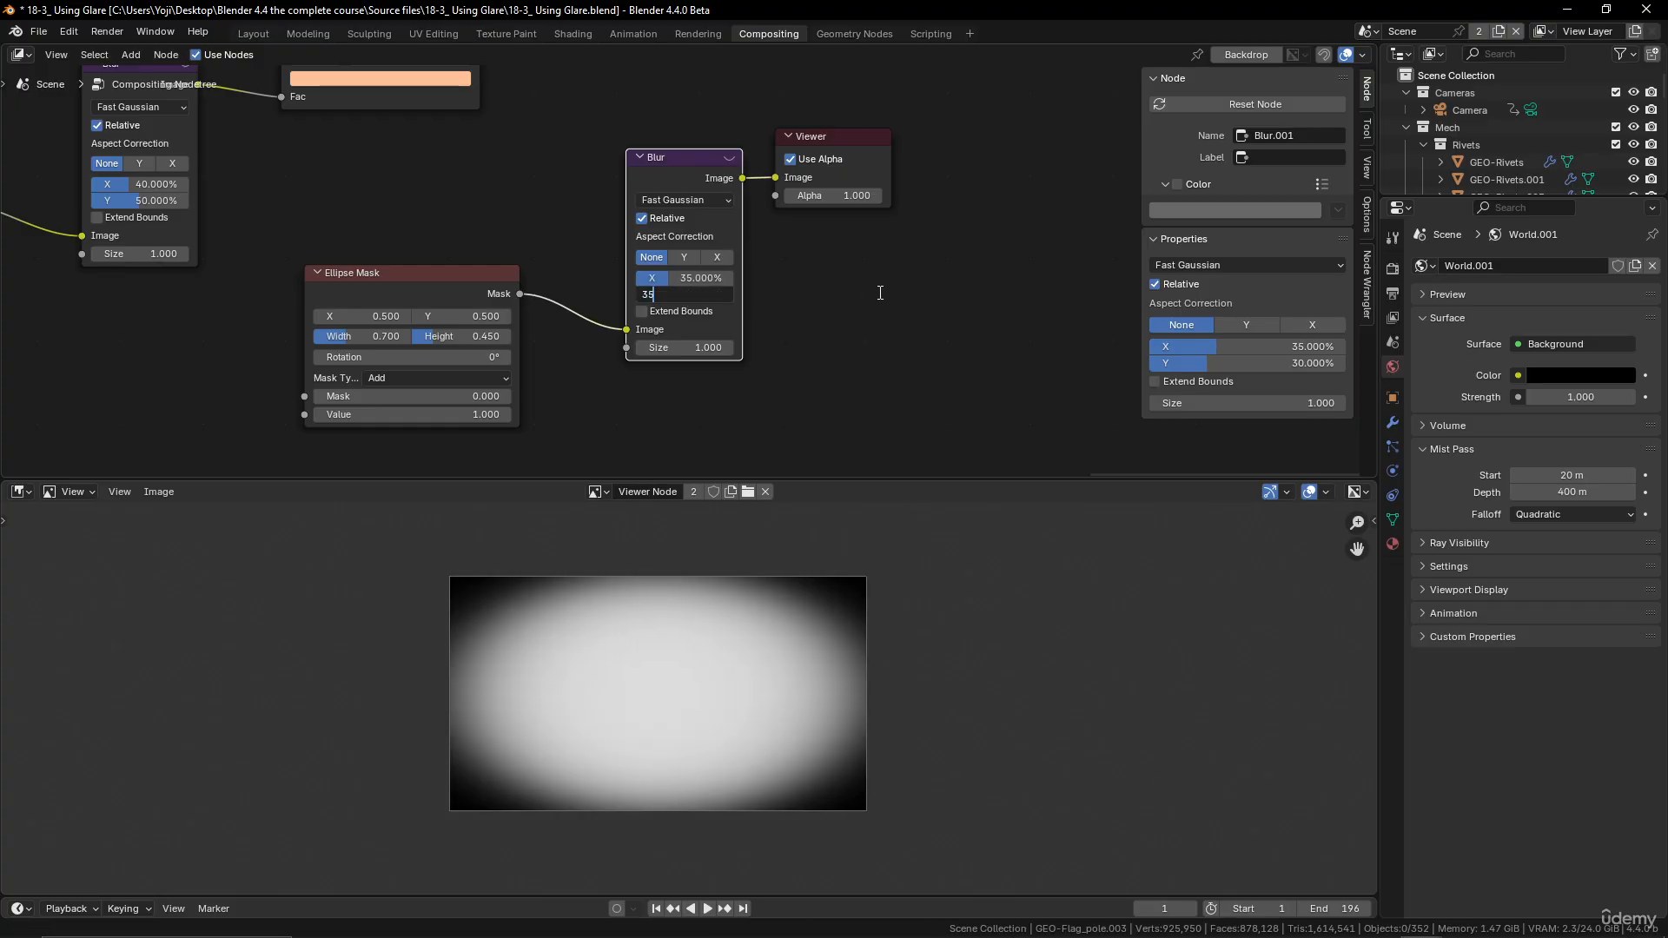
pyautogui.press('Return')
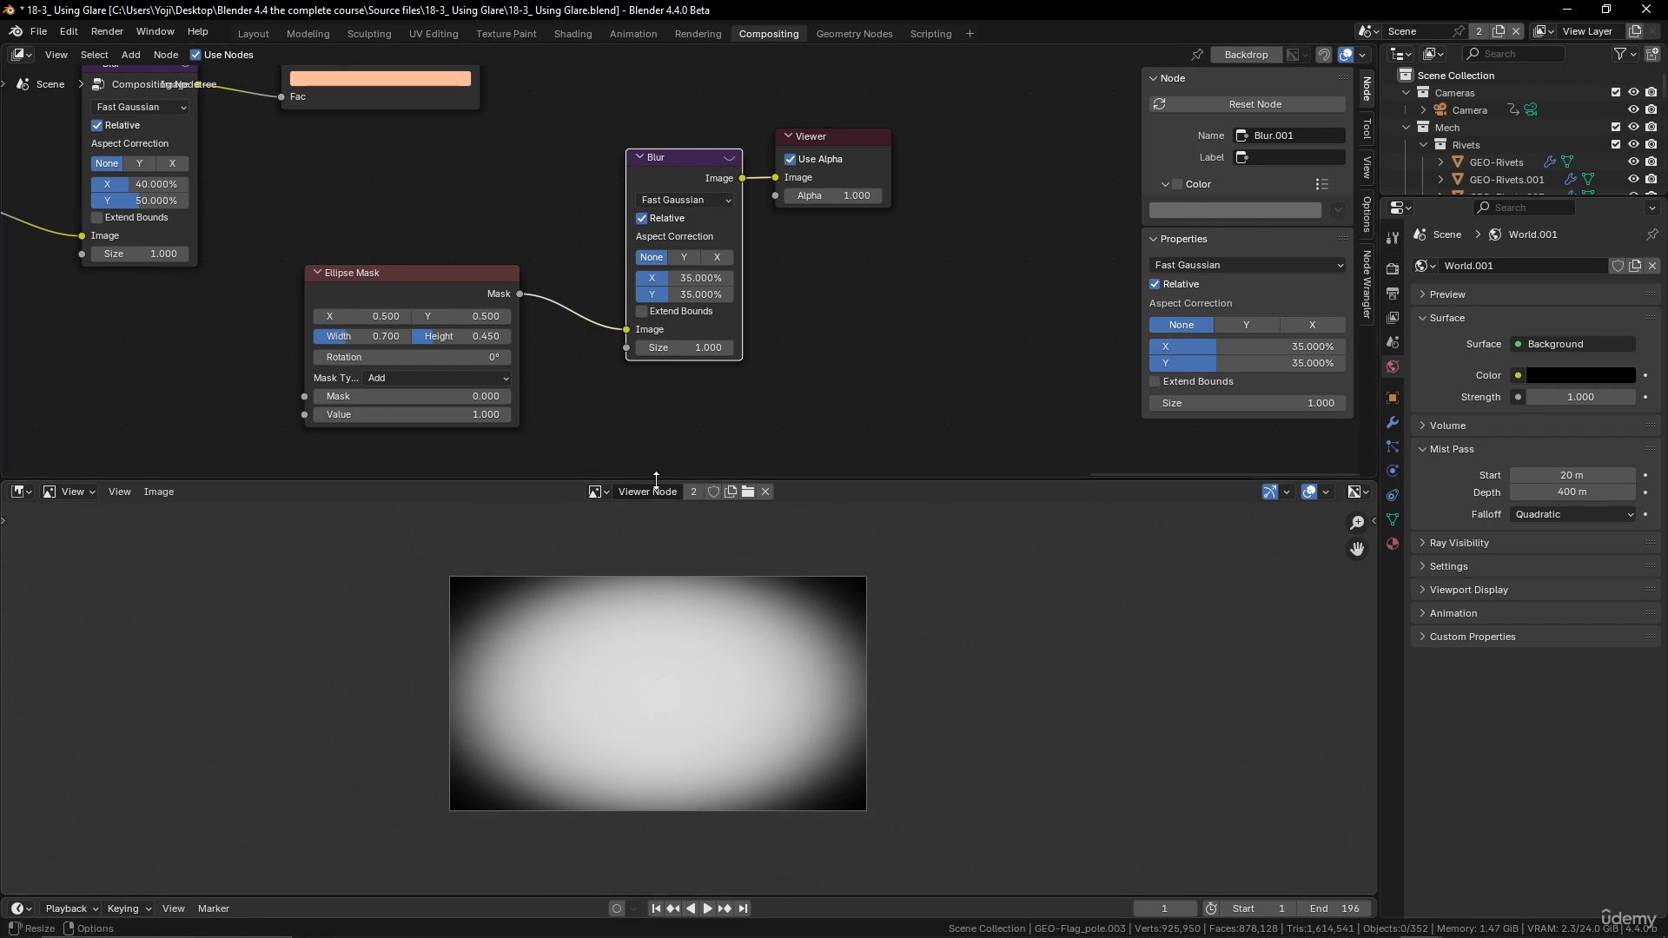
# Step: Reduce the centred Ellipse Mask's width to 0.65 and height to 0.4
pyautogui.click(381, 337)
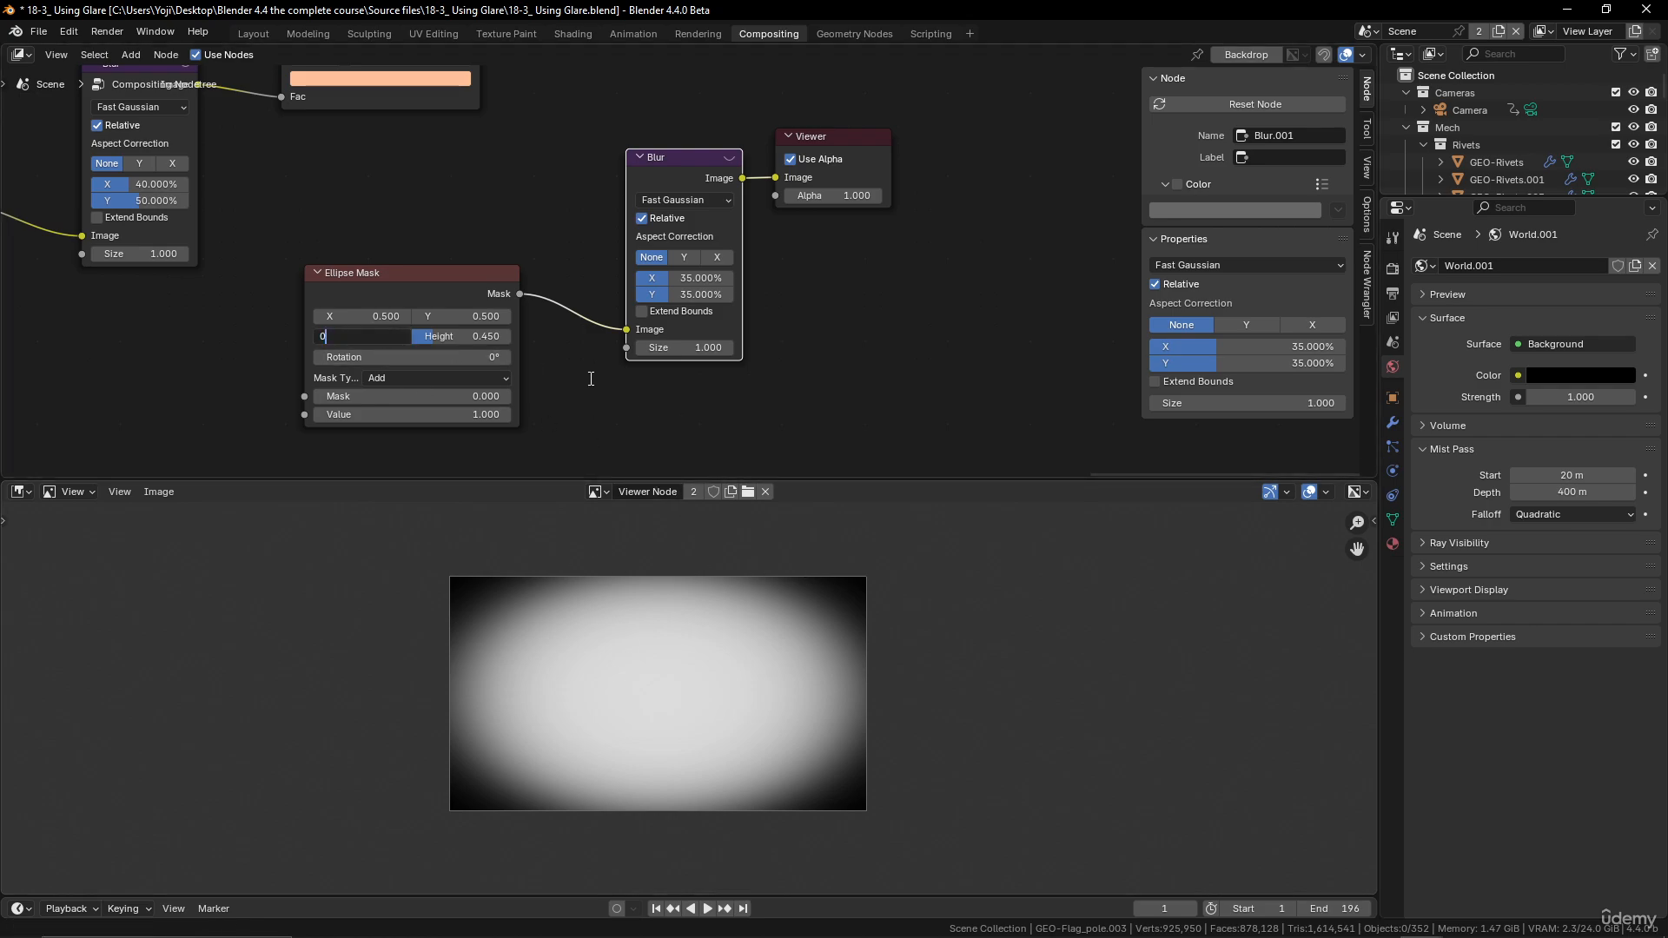
pyautogui.write('0.65')
pyautogui.press('Return')
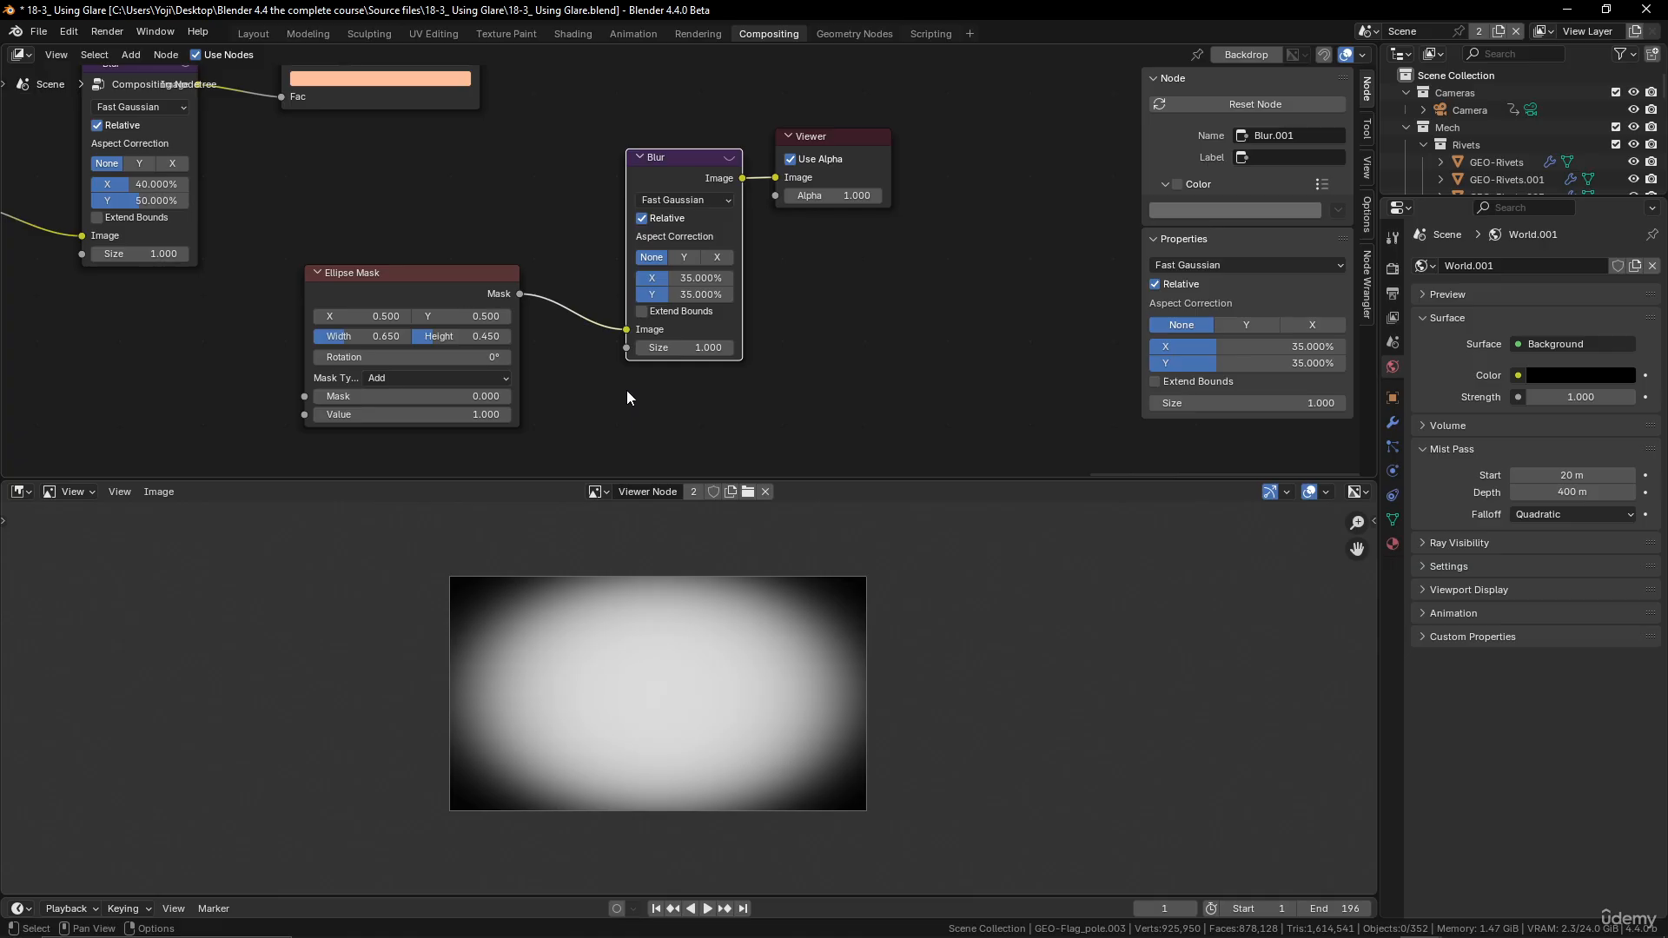
pyautogui.click(476, 337)
pyautogui.write('0.4')
pyautogui.press('Return')
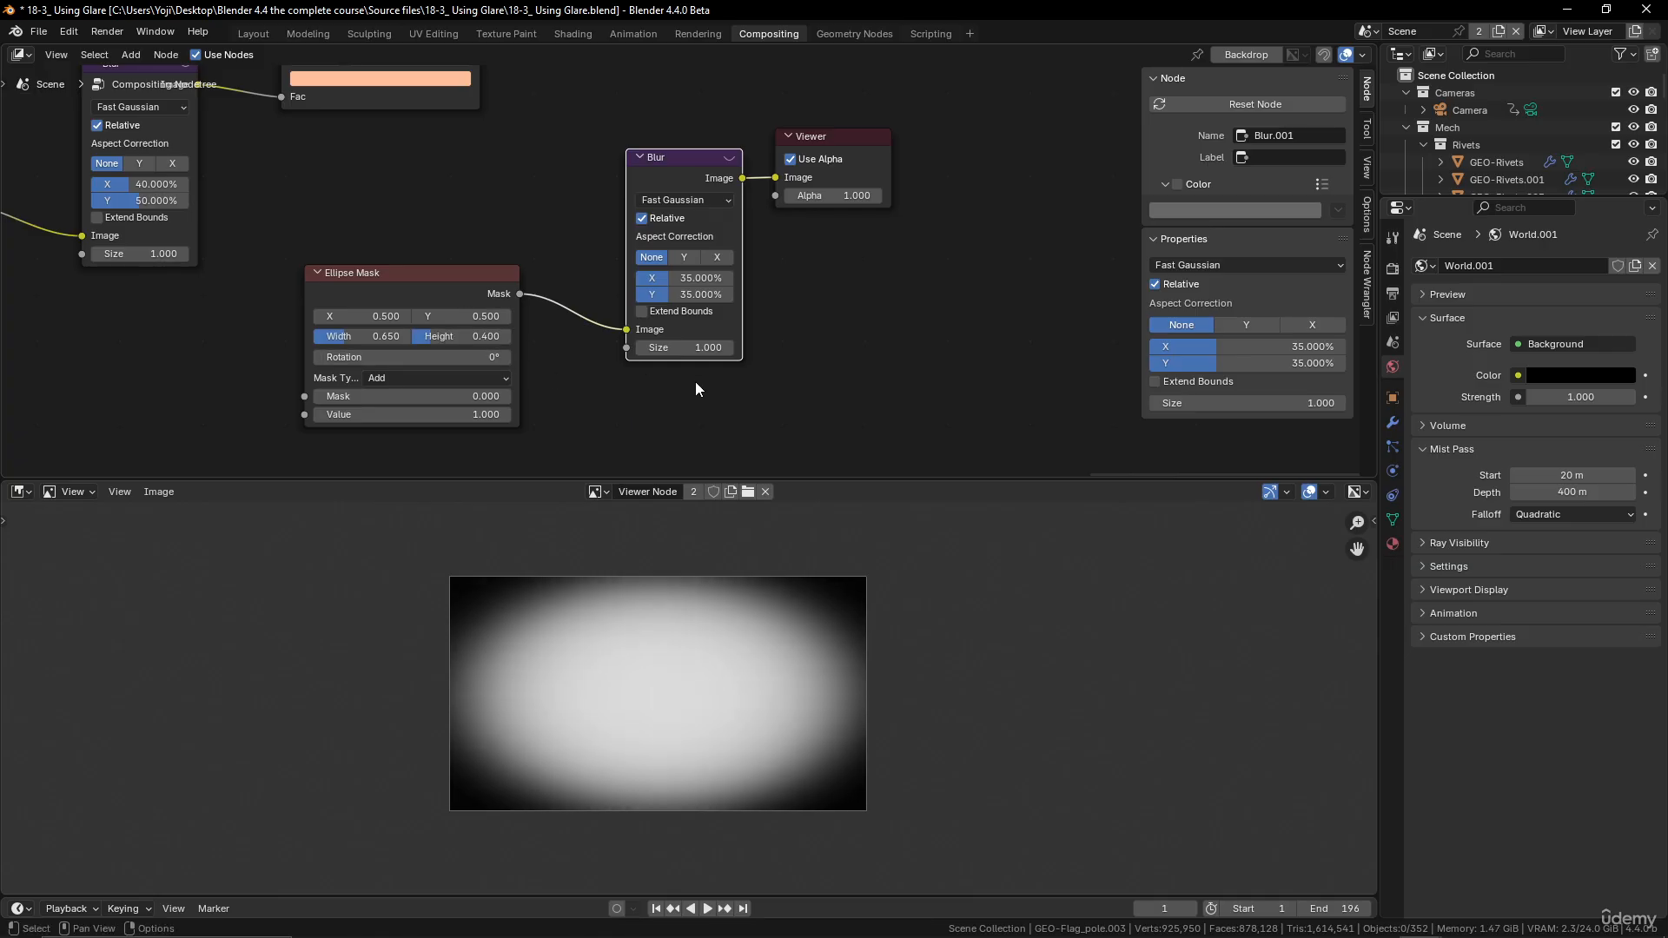
pyautogui.scroll(-1, 653, 724)
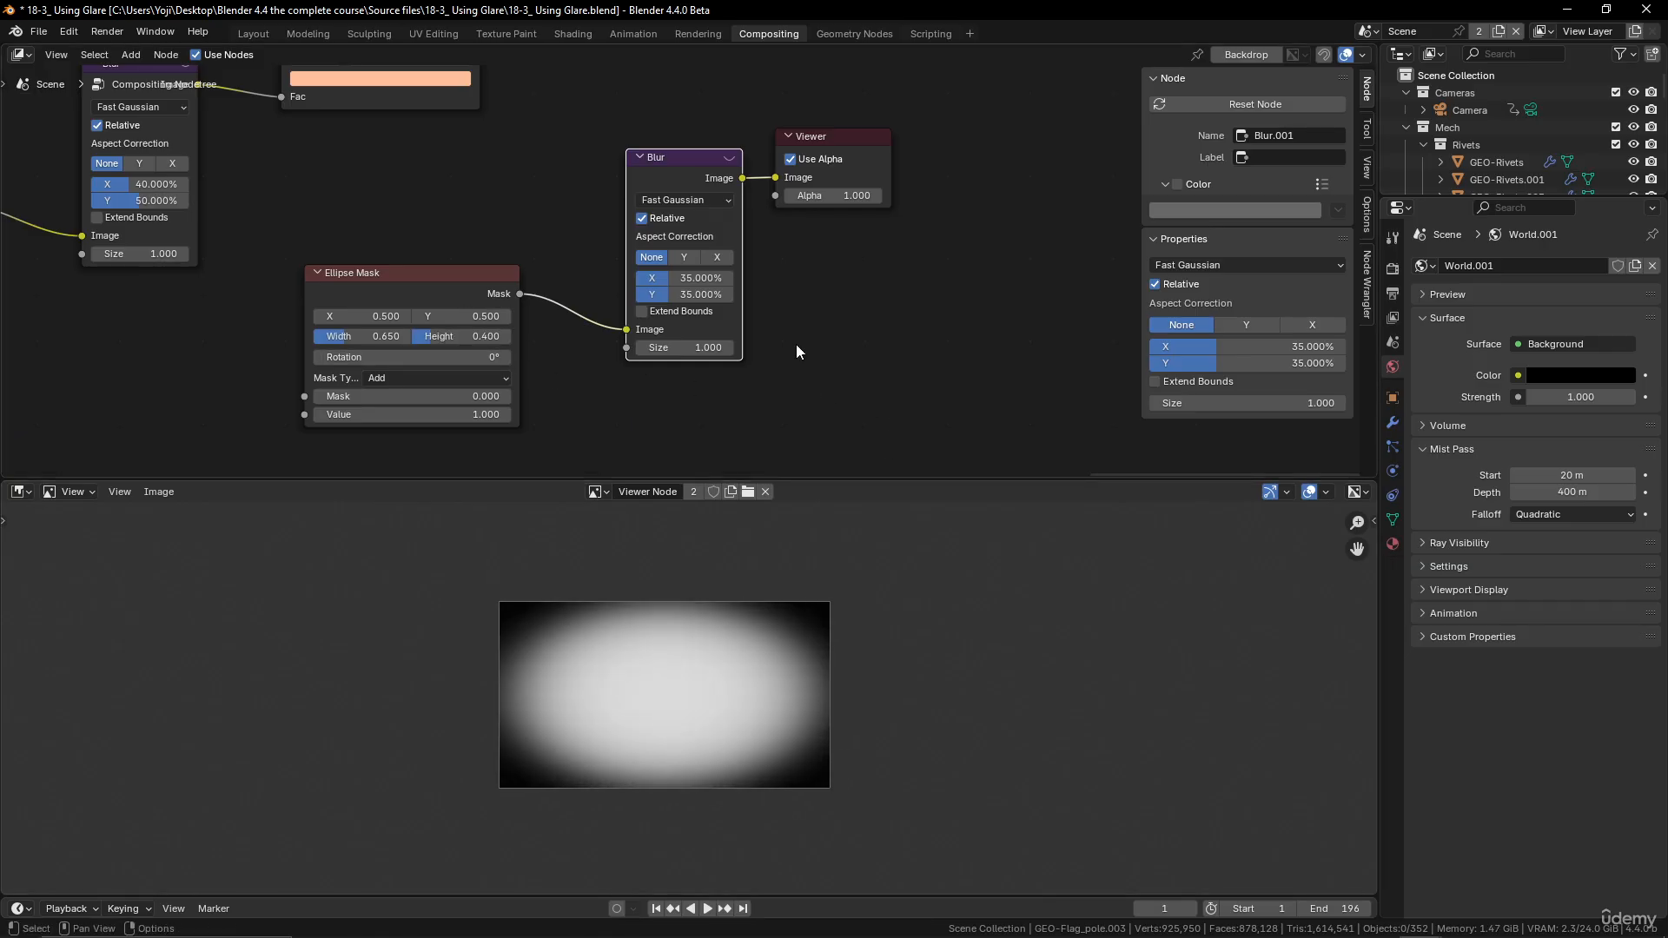
# Step: Move the Viewer node aside, duplicate the Add node beside the original, and change the copy's blending mode to Multiply
pyautogui.moveTo(824, 334); pyautogui.dragTo(748, 447, button='middle')
pyautogui.moveTo(792, 247); pyautogui.dragTo(959, 168)
pyautogui.scroll(-4, 714, 183)
pyautogui.moveTo(652, 119); pyautogui.dragTo(617, 181, button='middle')
pyautogui.click(565, 92)
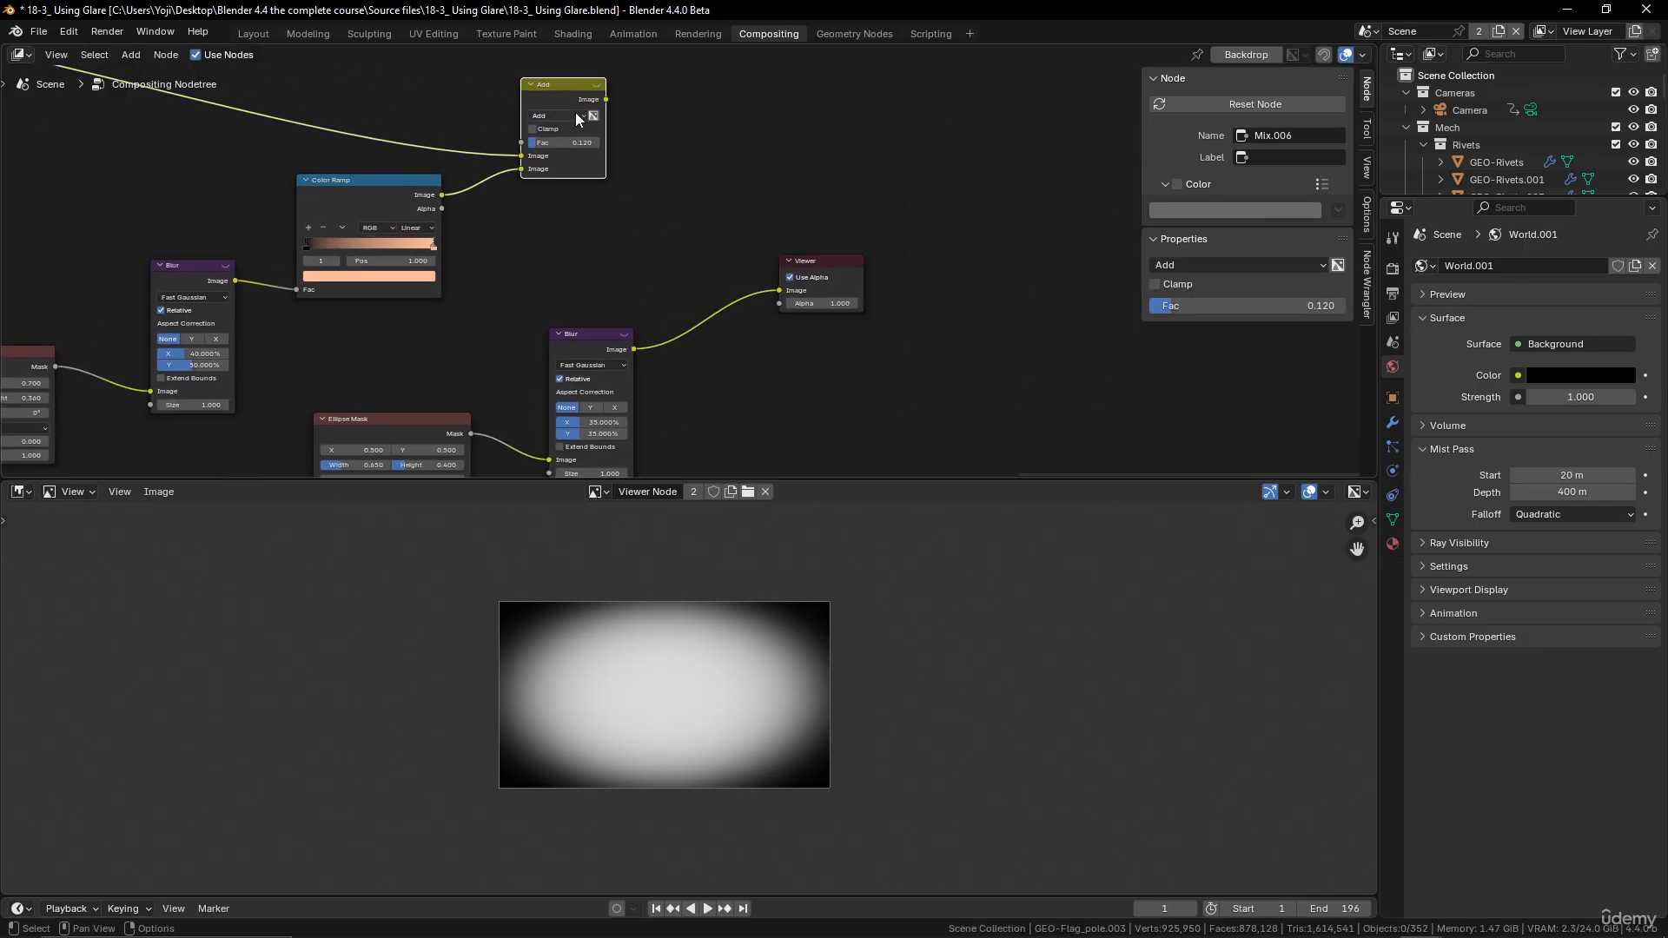
pyautogui.hotkey('shift', 'd')
pyautogui.click(686, 121)
pyautogui.click(686, 116)
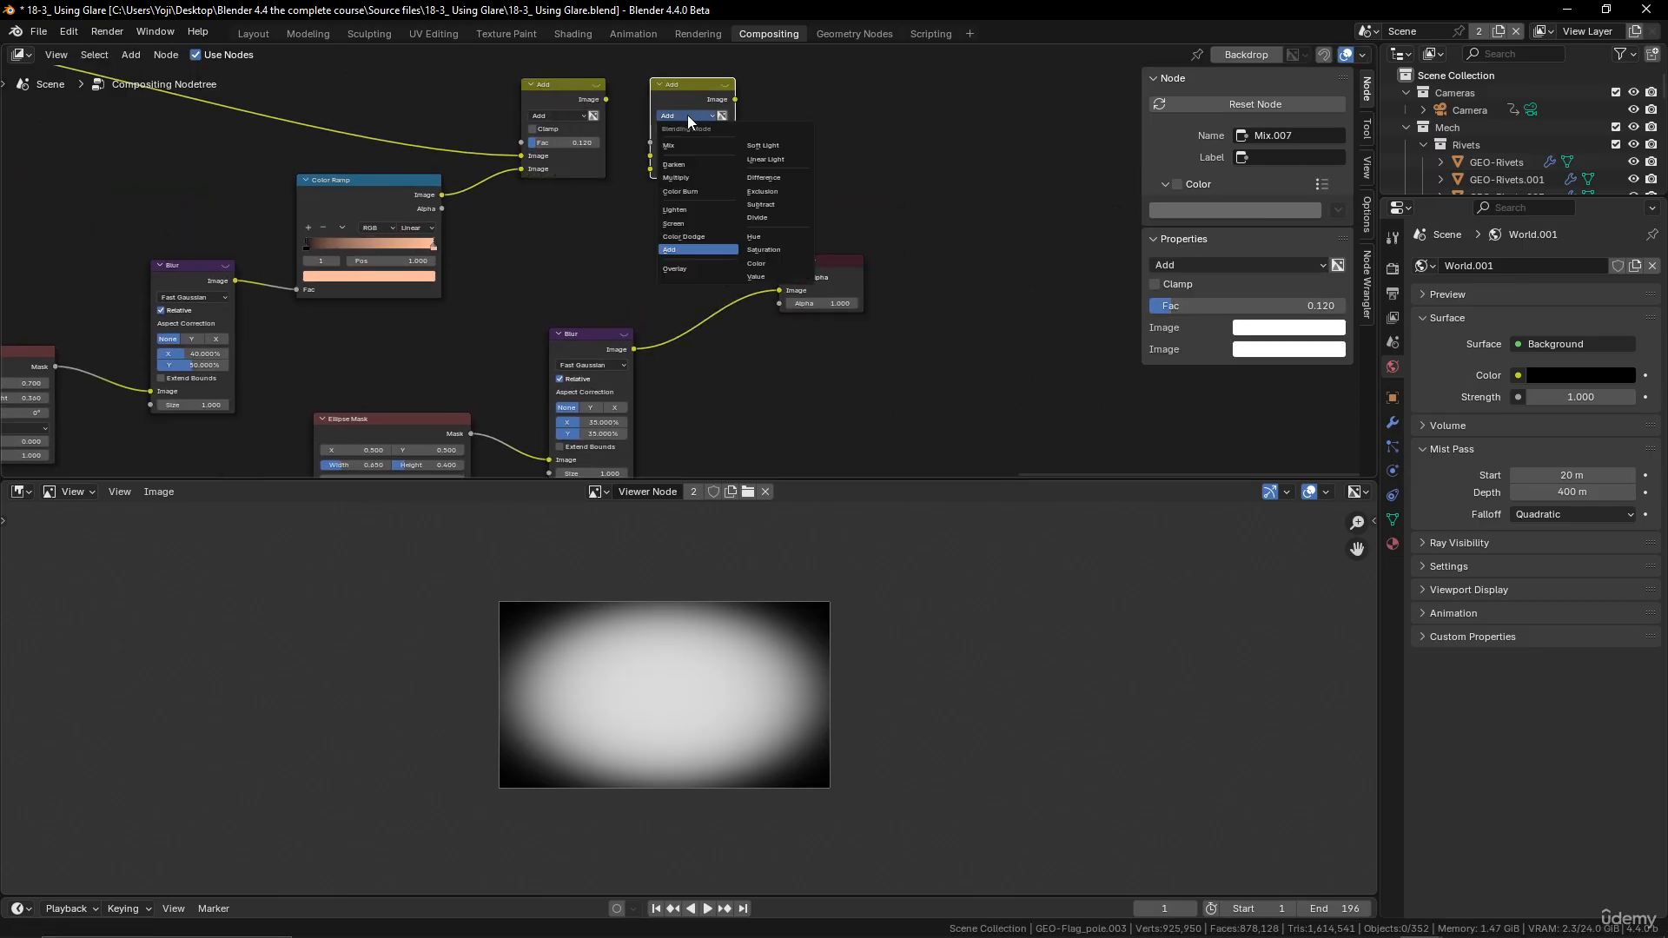
pyautogui.click(691, 176)
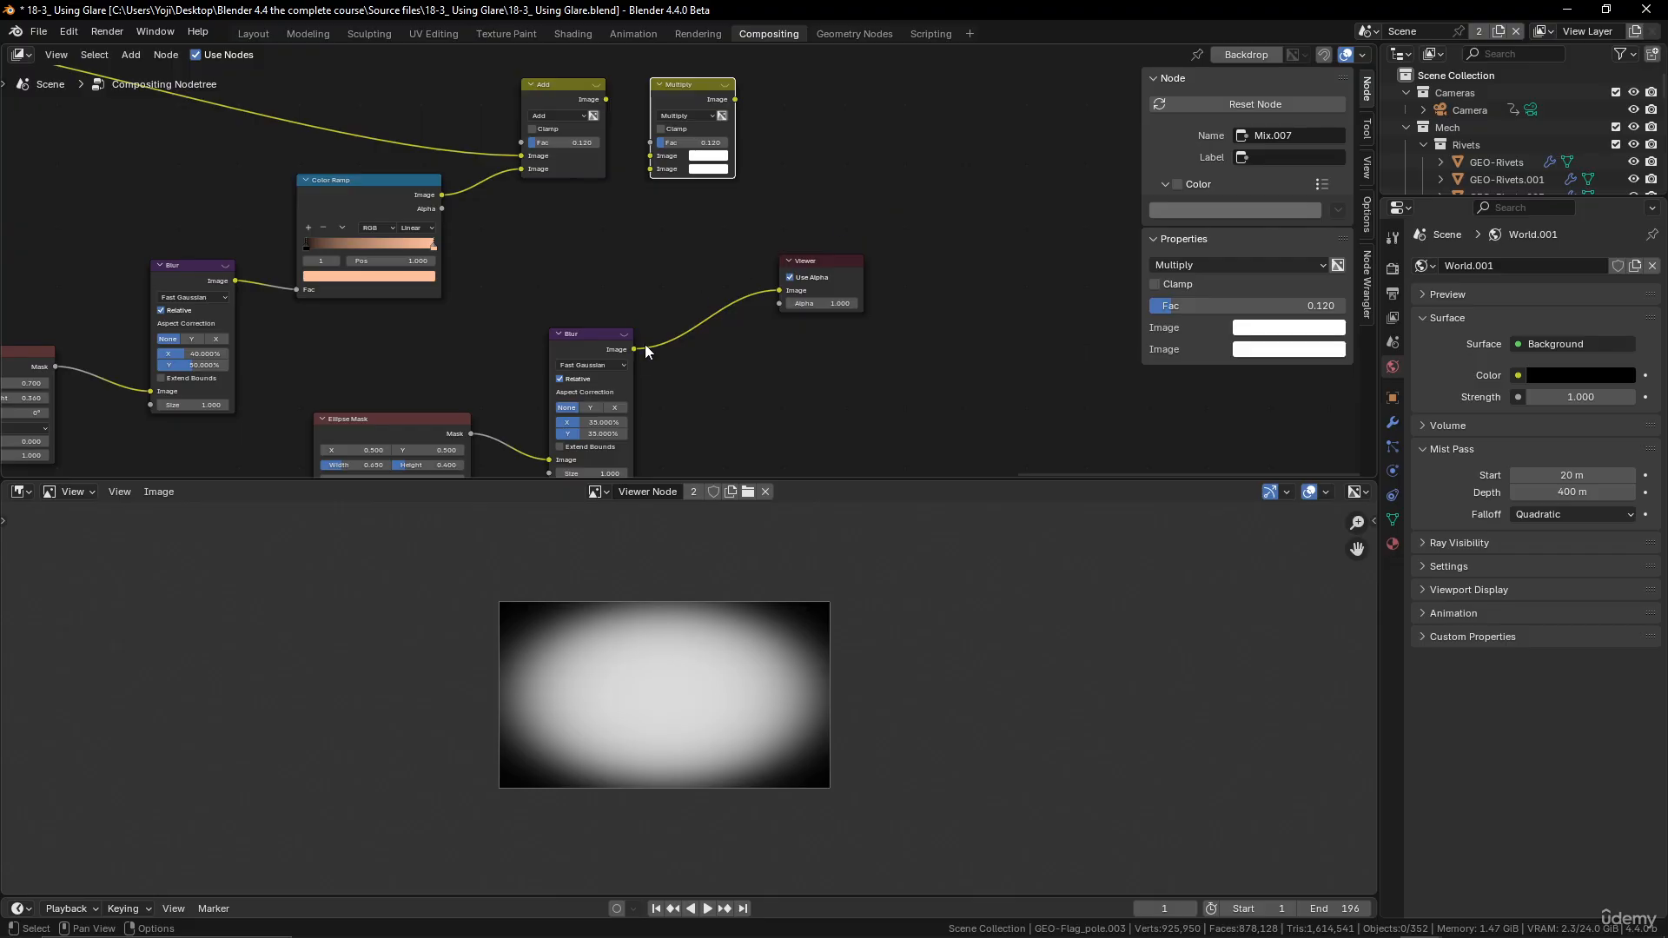
# Step: Feed the Add result and the blurred ellipse into the Multiply node's first and second Image inputs, and preview its output in the Viewer
pyautogui.moveTo(635, 348); pyautogui.dragTo(650, 169)
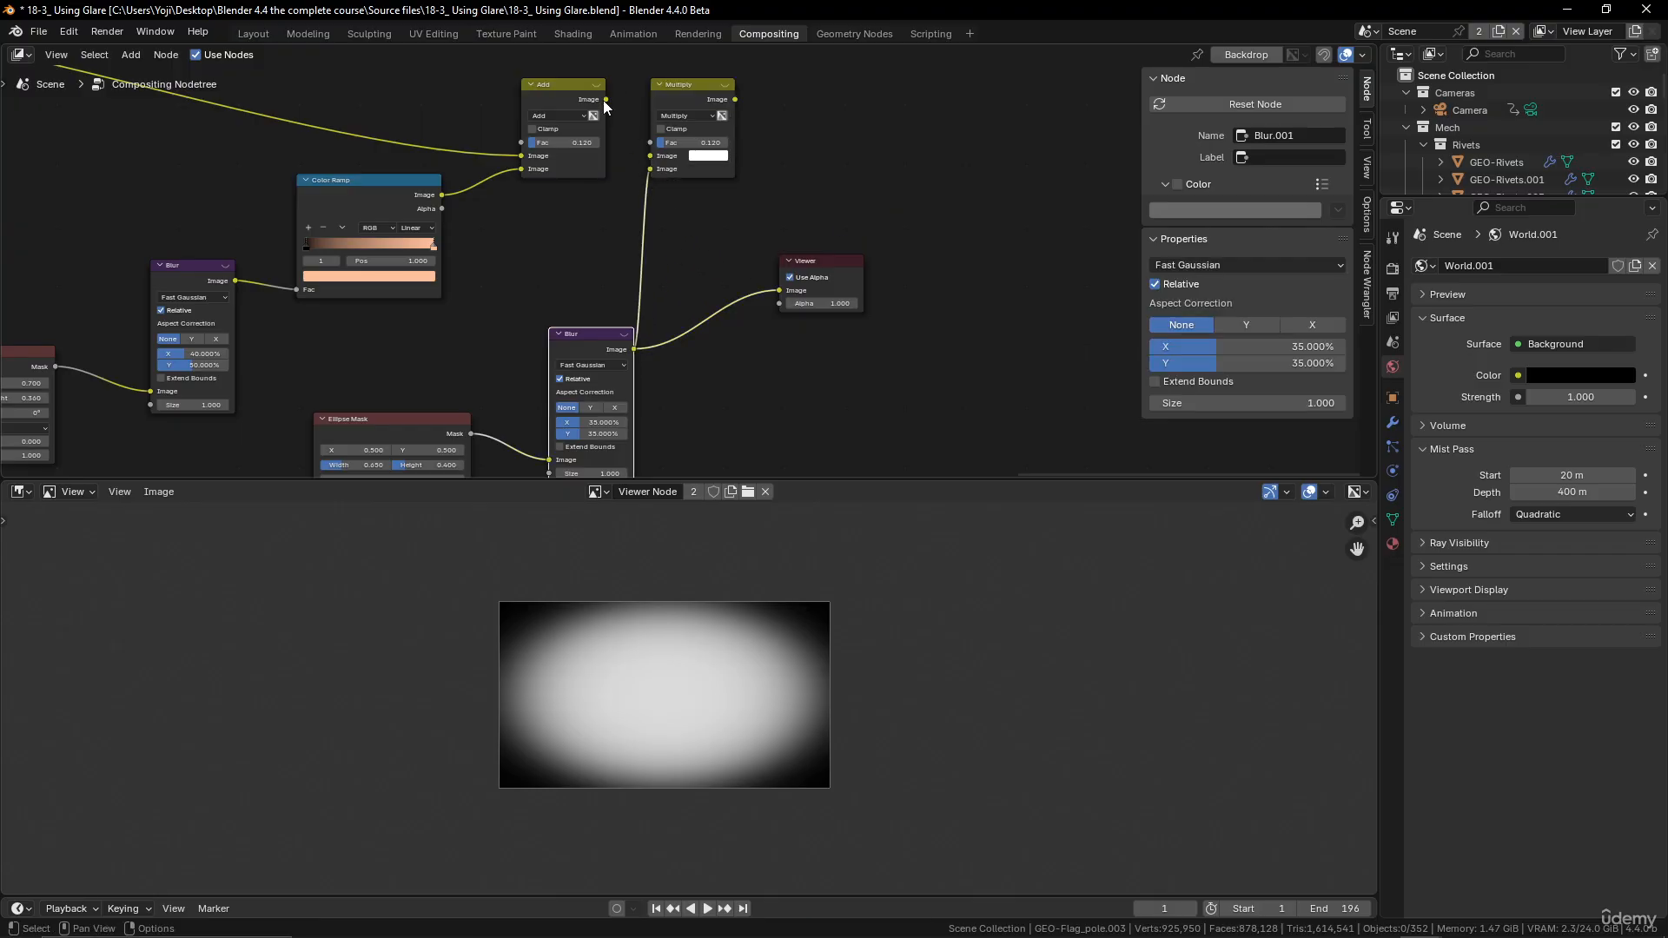
pyautogui.moveTo(605, 102); pyautogui.dragTo(649, 158)
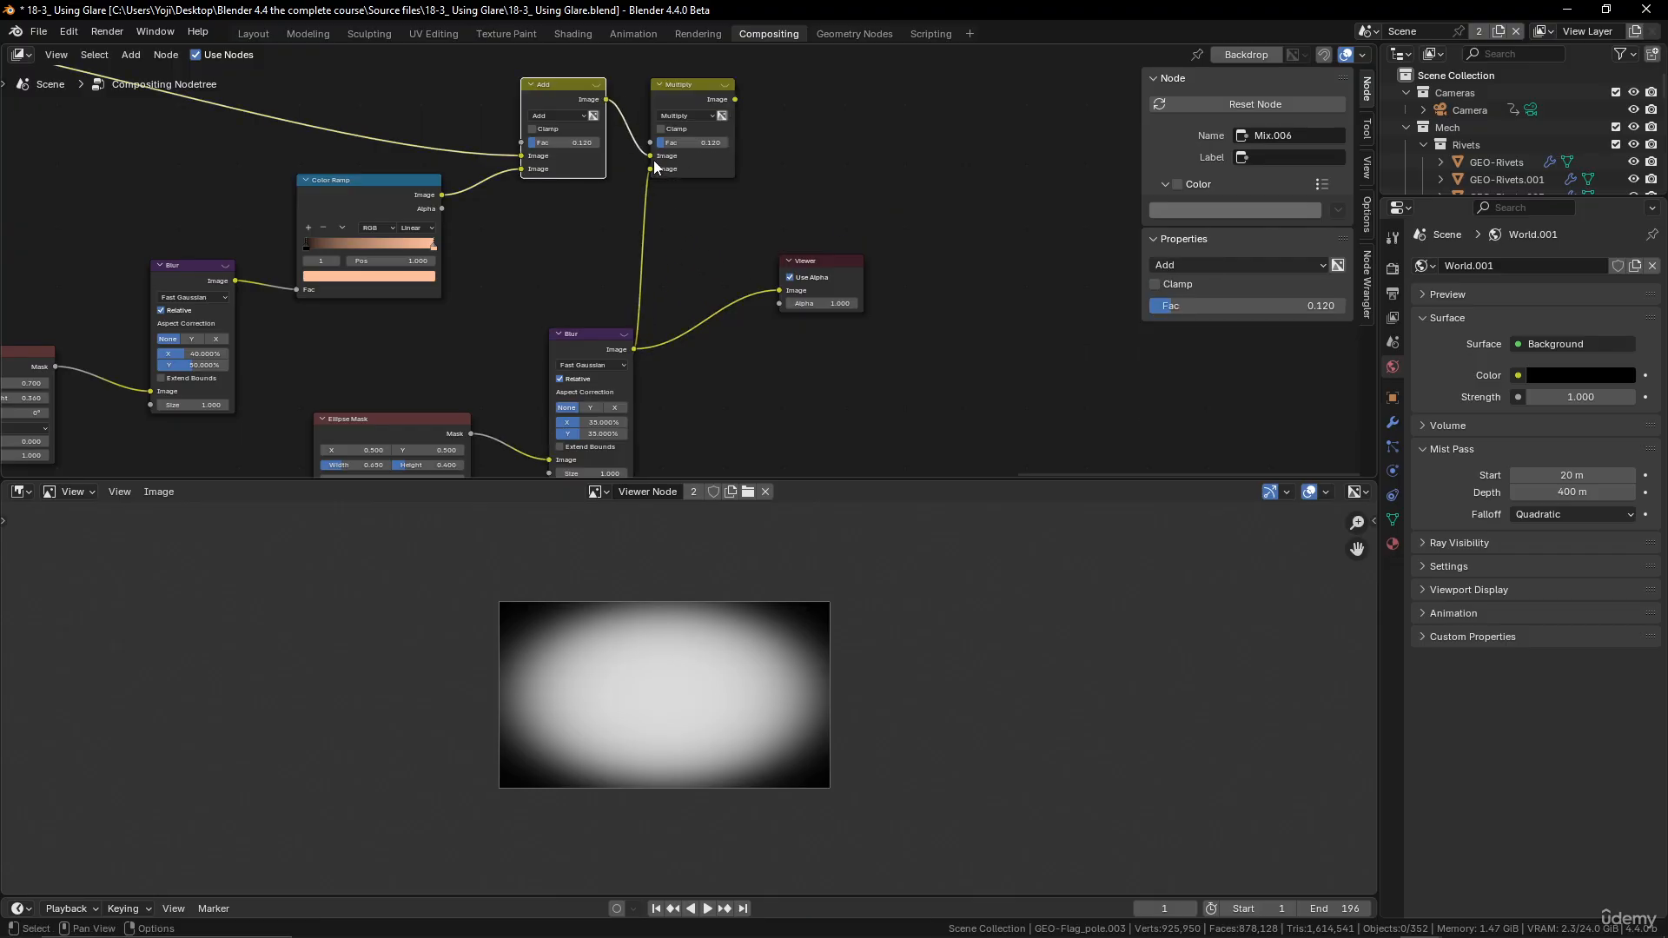
pyautogui.keyDown('ctrl'); pyautogui.keyDown('shift'); pyautogui.click(688, 86); pyautogui.keyUp('shift'); pyautogui.keyUp('ctrl')
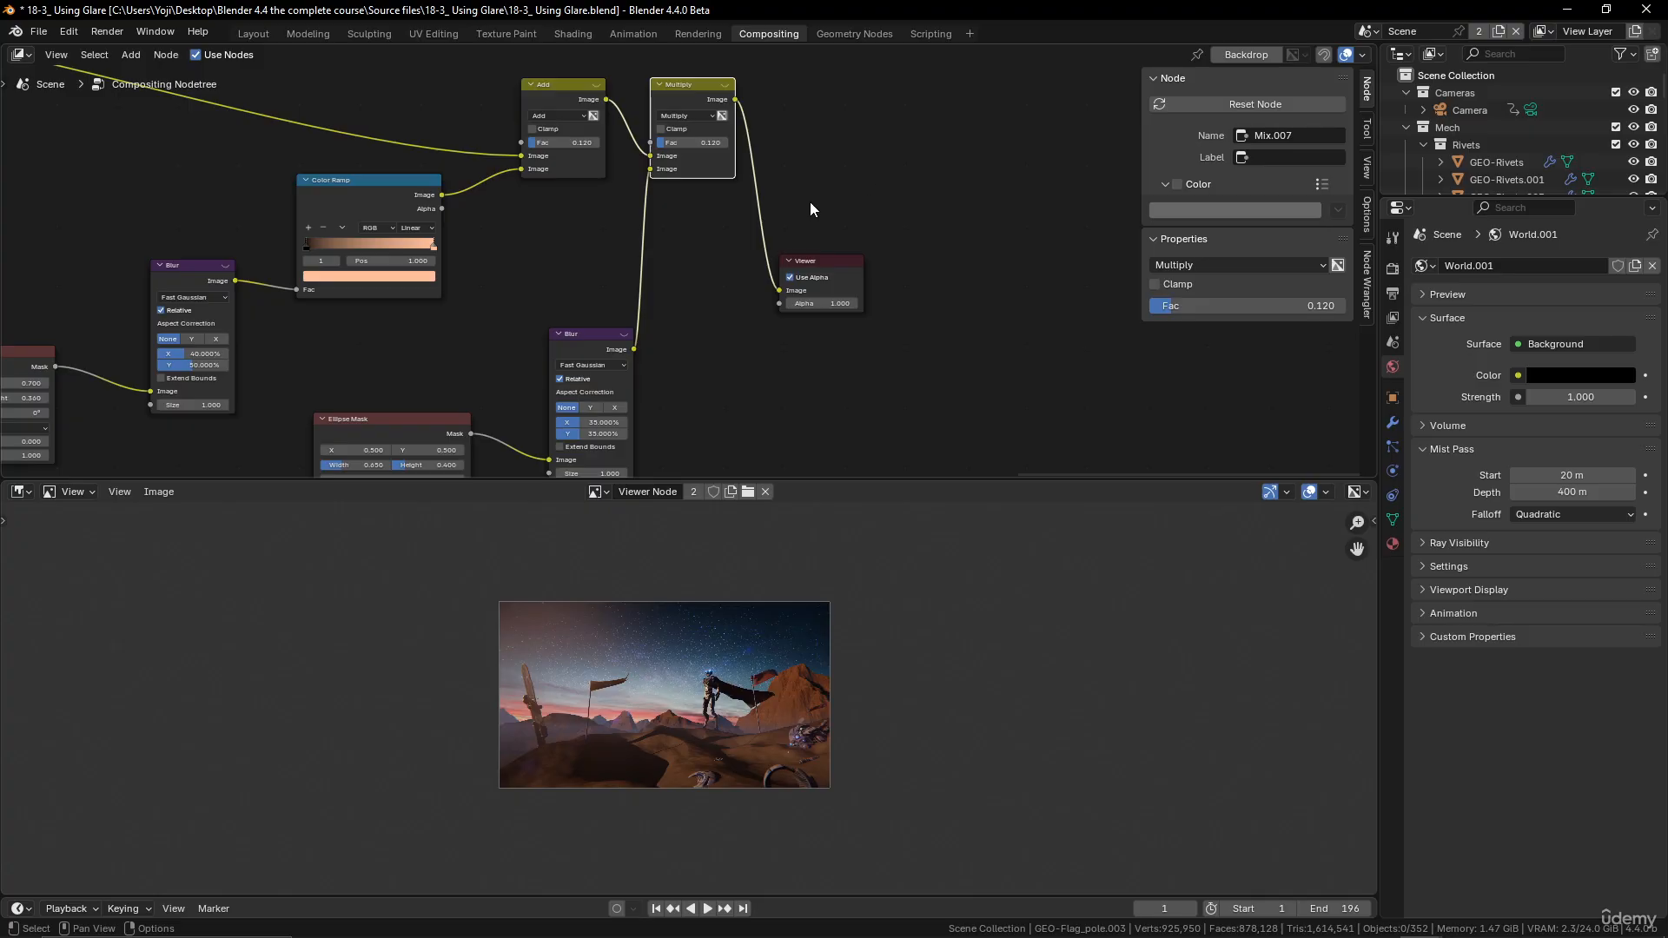
# Step: Increase the Multiply node's Fac to about 0.545 and inspect the darkened edges of the render
pyautogui.scroll(2, 764, 219)
pyautogui.scroll(3, 773, 648)
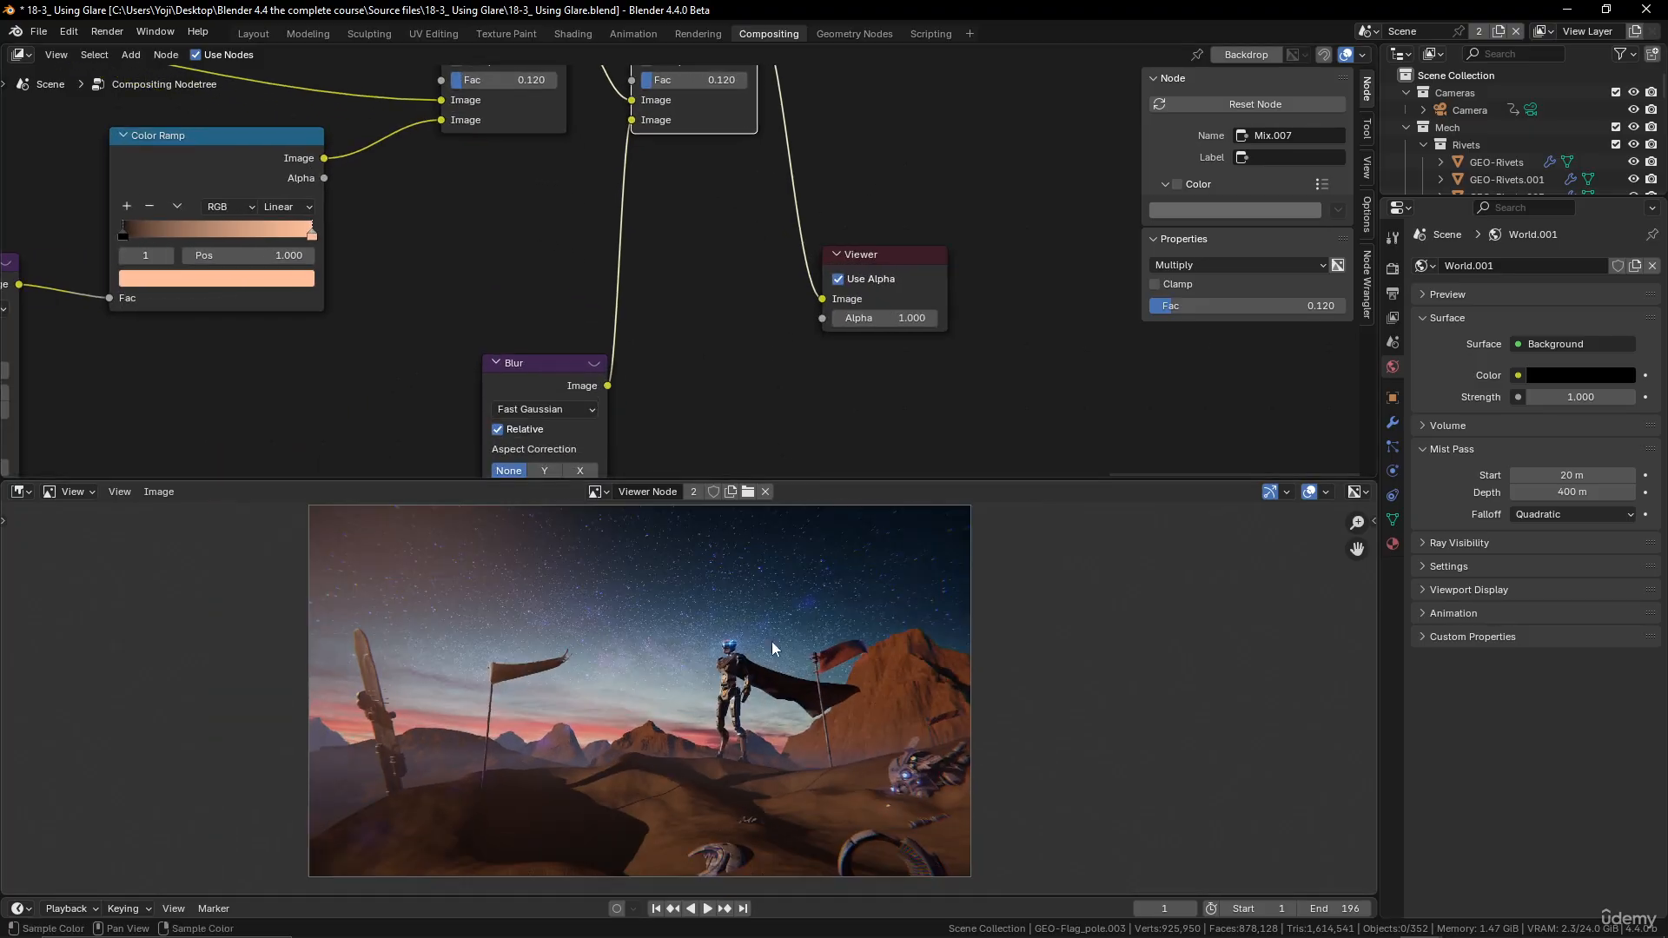
pyautogui.moveTo(695, 80); pyautogui.dragTo(742, 80)
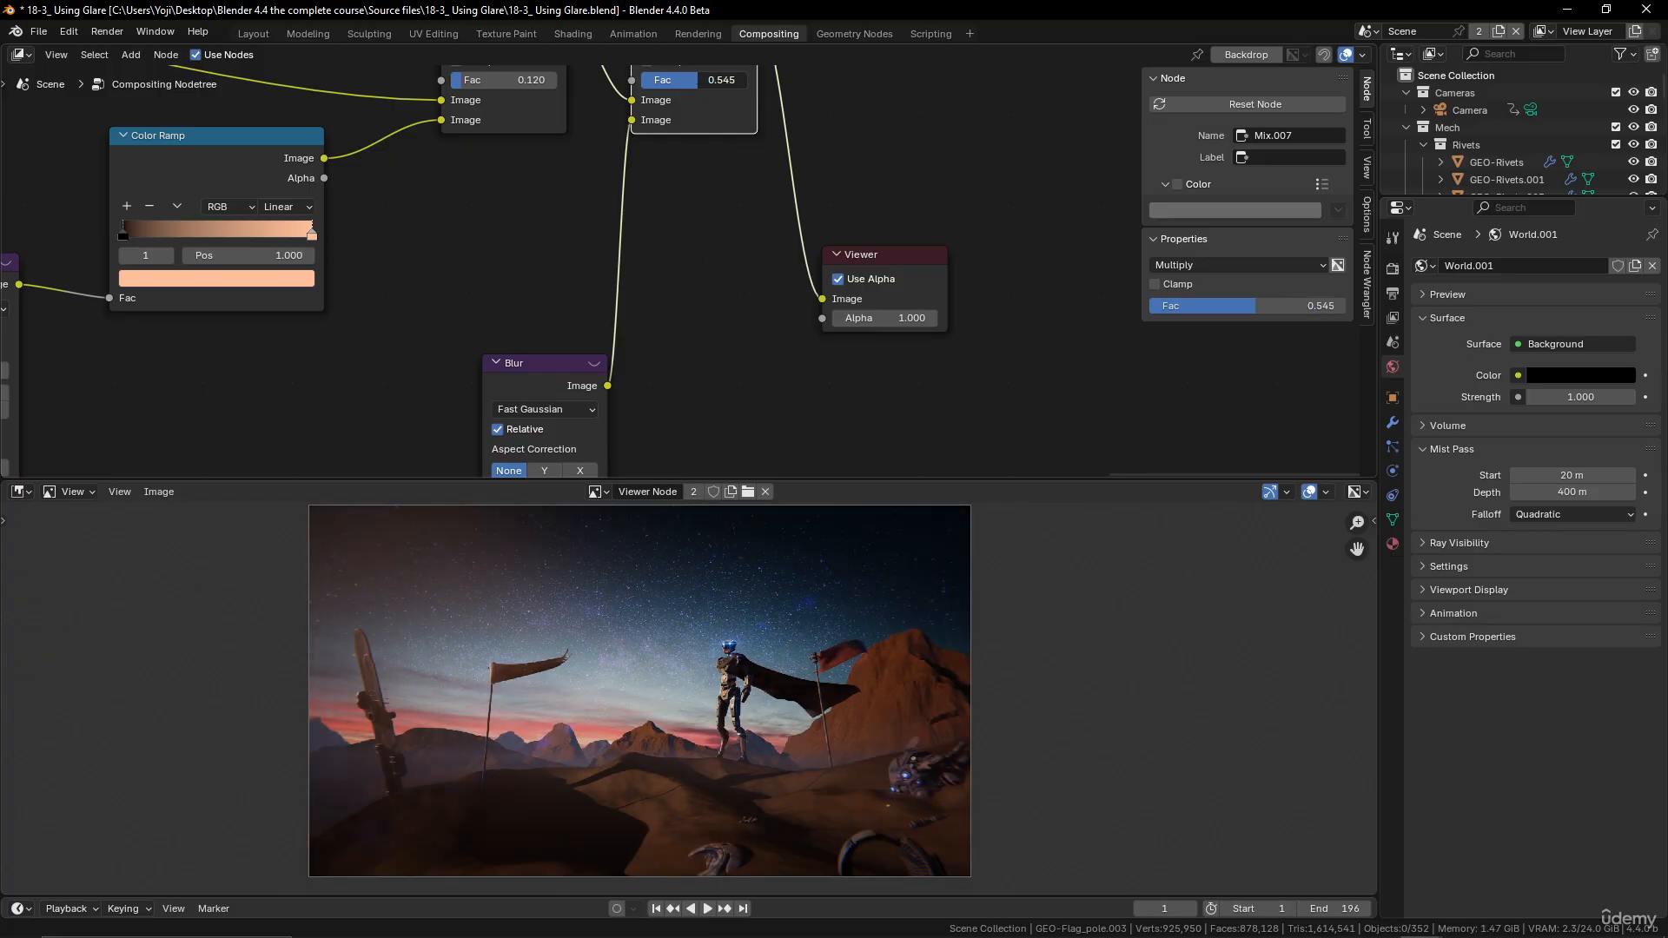
pyautogui.scroll(-4, 827, 704)
pyautogui.scroll(5, 732, 600)
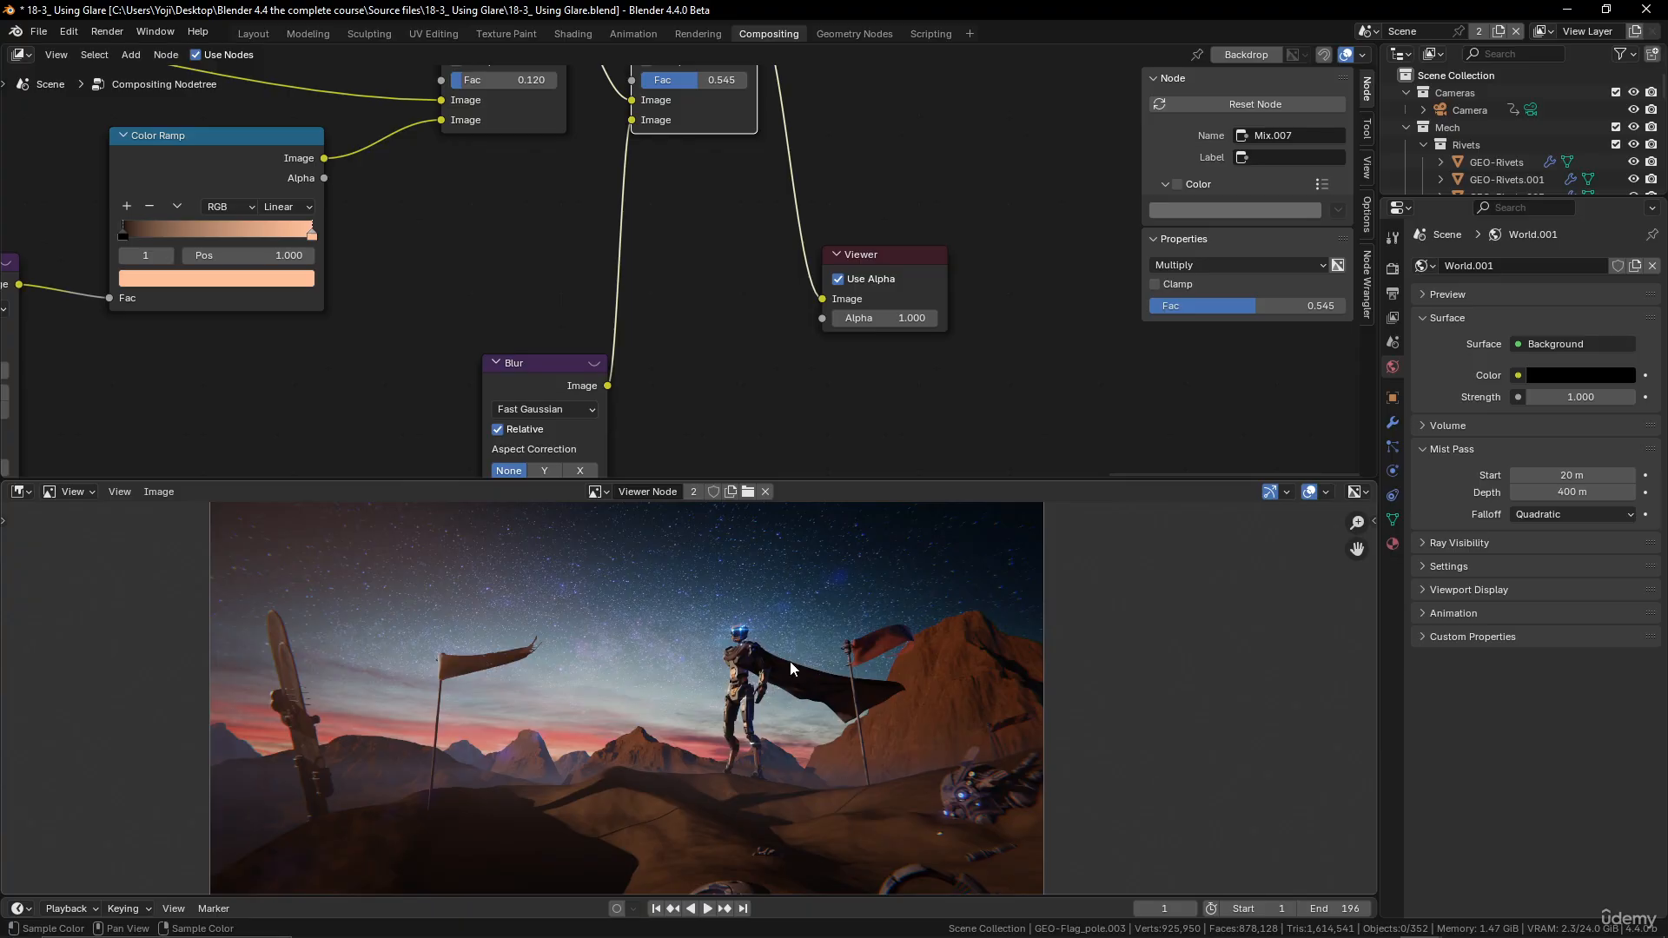
# Step: Shift the vignette's Ellipse Mask to X 0.6 while previewing the mask, and return the Viewer to the Multiply output
pyautogui.moveTo(675, 367); pyautogui.dragTo(683, 264, button='middle')
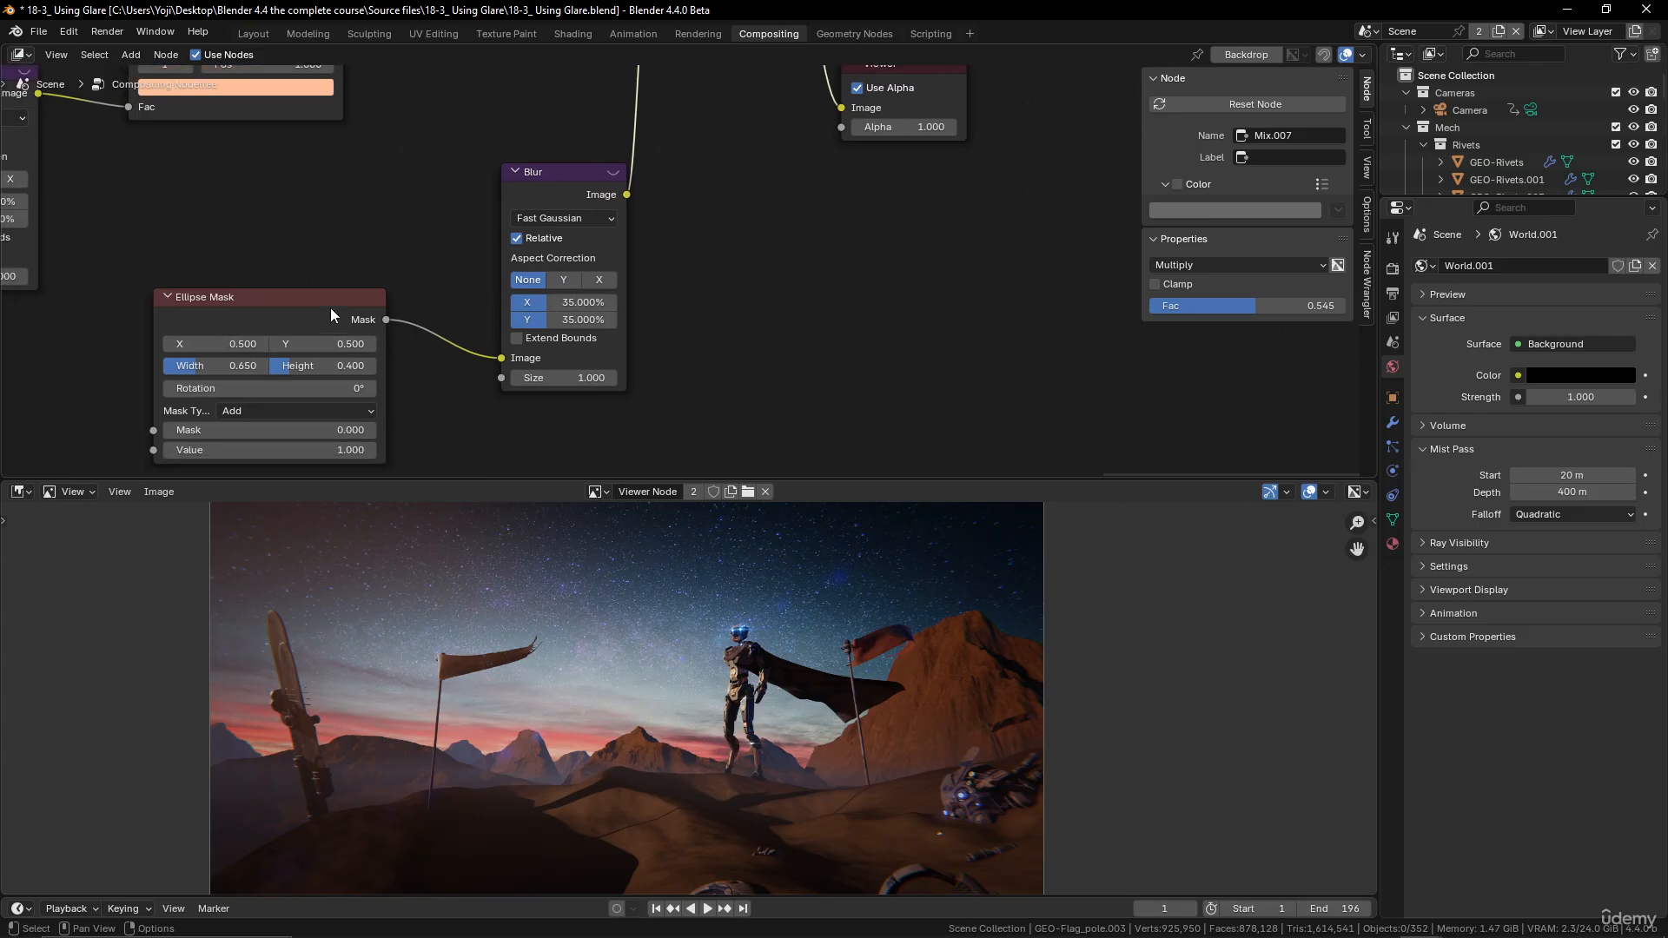
pyautogui.keyDown('ctrl'); pyautogui.keyDown('shift'); pyautogui.click(283, 296); pyautogui.keyUp('shift'); pyautogui.keyUp('ctrl')
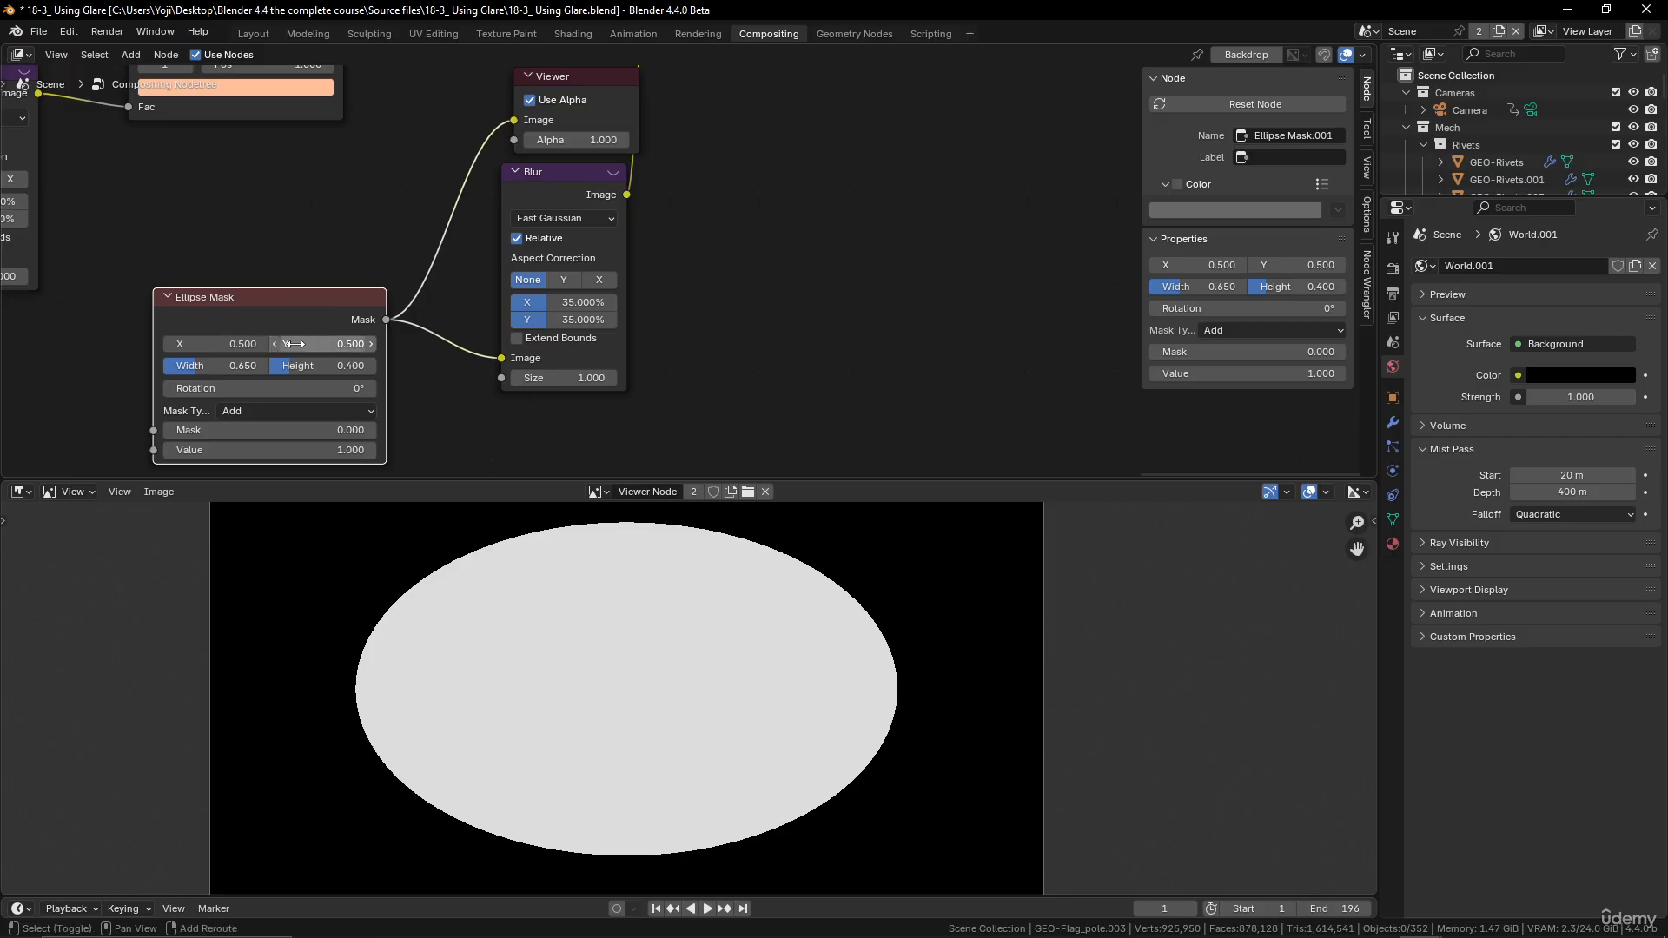
pyautogui.moveTo(214, 340); pyautogui.dragTo(300, 341)
pyautogui.scroll(-3, 728, 246)
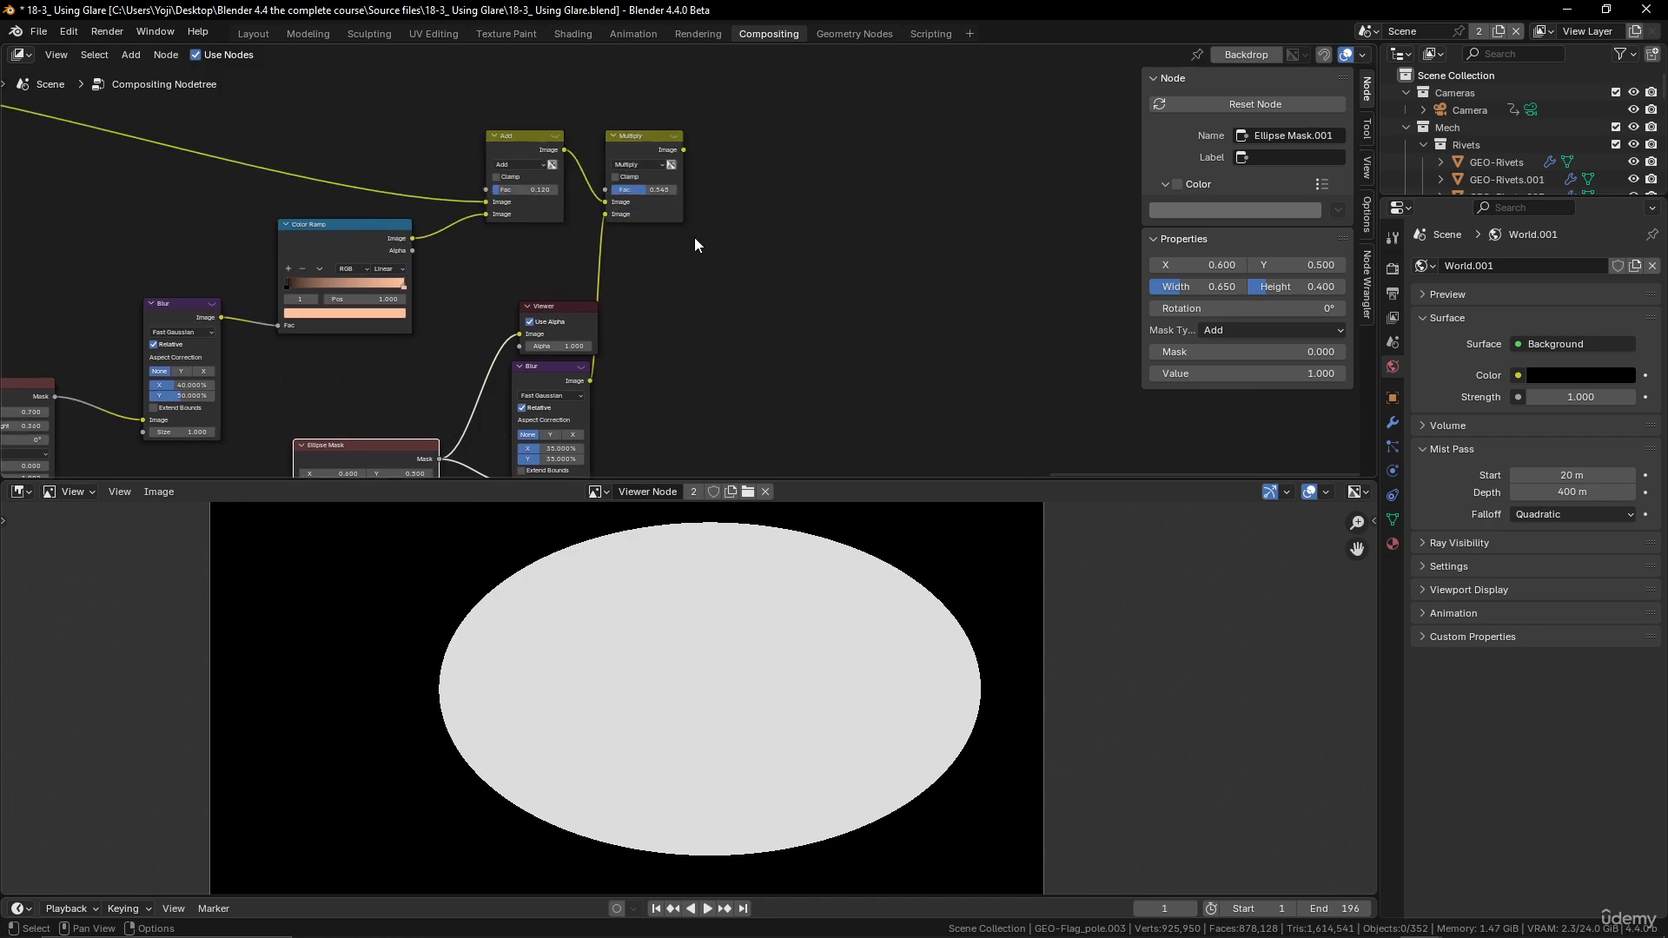
pyautogui.keyDown('ctrl'); pyautogui.keyDown('shift'); pyautogui.click(639, 138); pyautogui.keyUp('shift'); pyautogui.keyUp('ctrl')
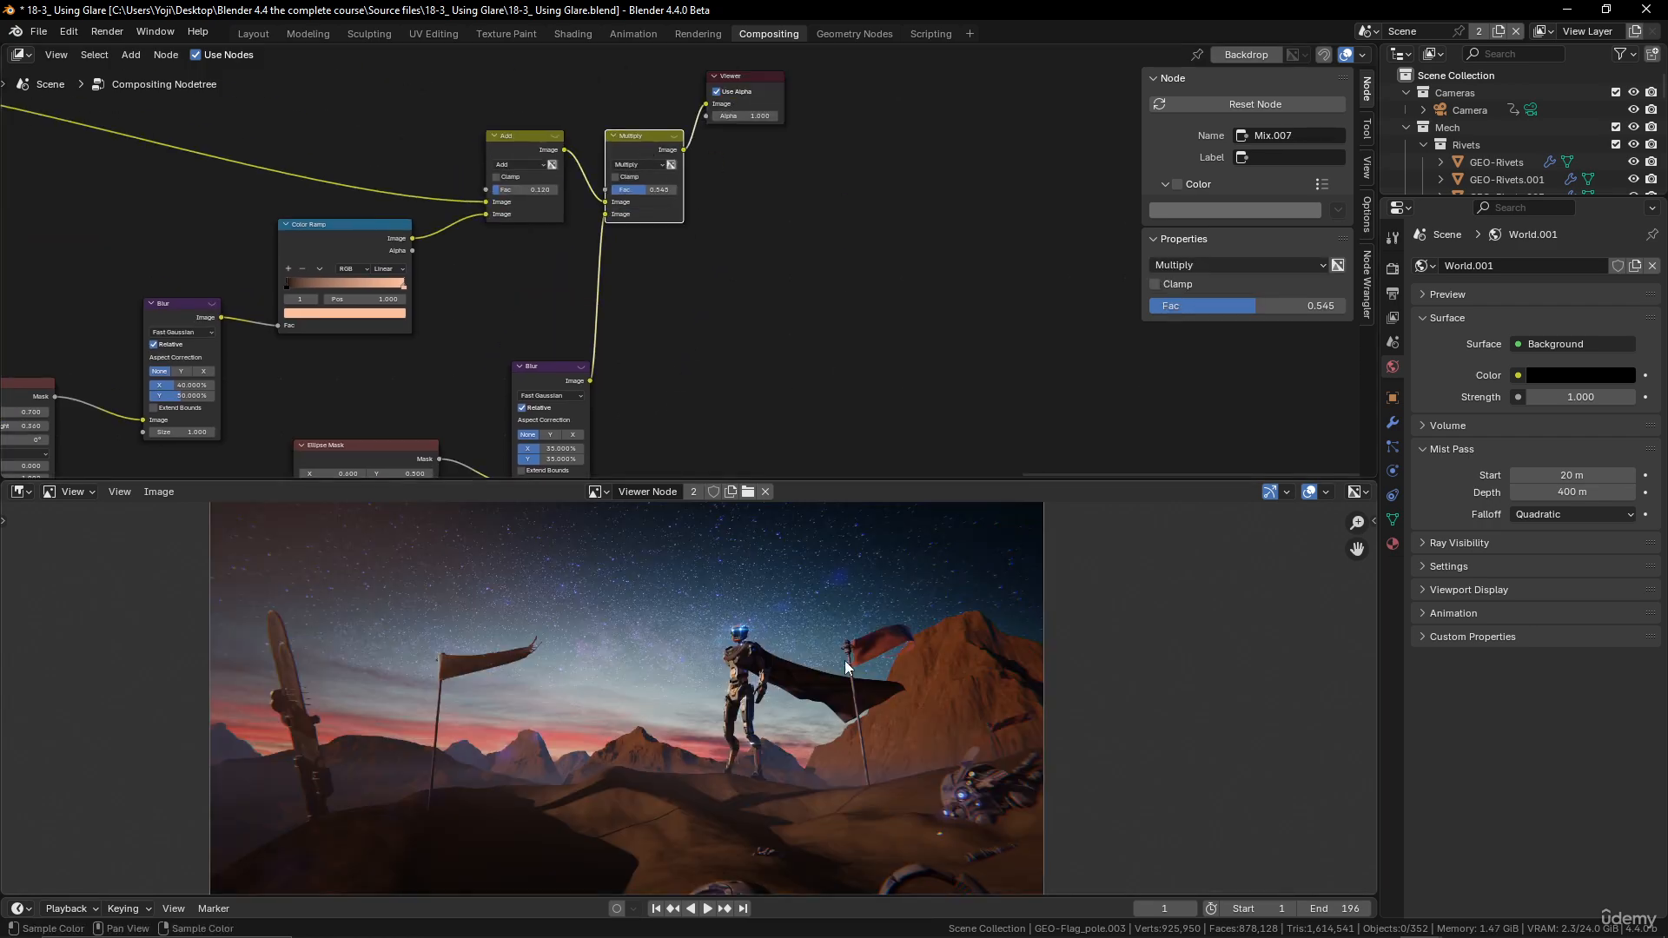
# Step: Raise the vignette Multiply node's Fac to about 0.662 and enlarge the image preview area to judge the full frame
pyautogui.moveTo(646, 189); pyautogui.dragTo(654, 190)
pyautogui.moveTo(884, 477); pyautogui.dragTo(887, 246)
pyautogui.scroll(-2, 758, 488)
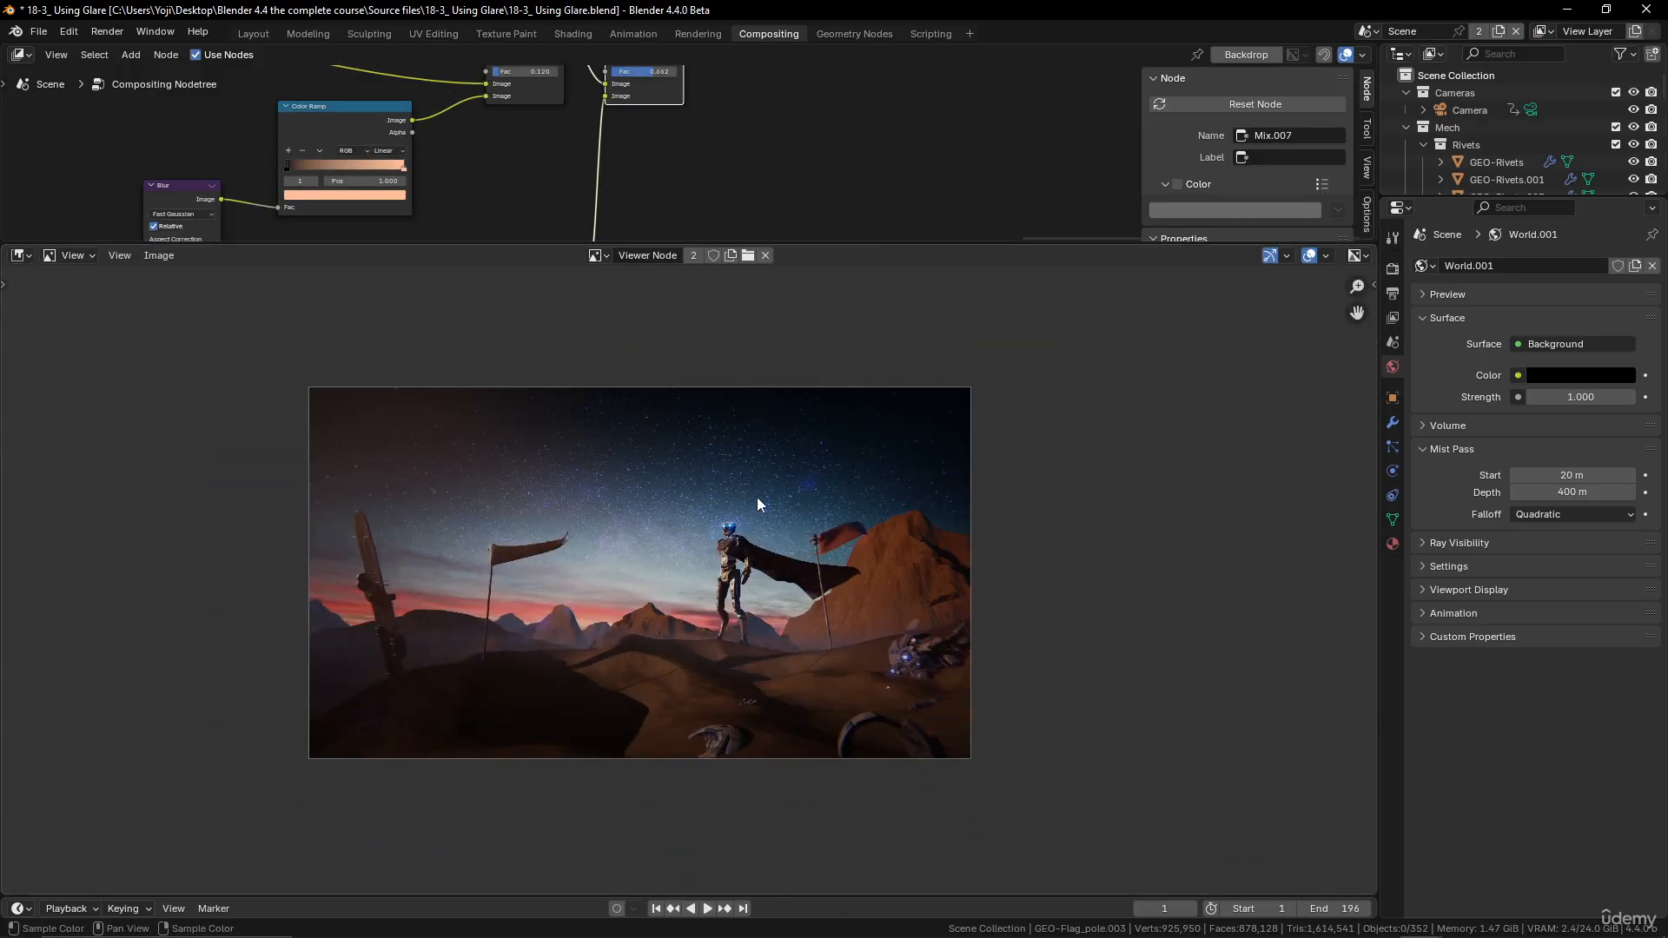
# Step: Send the Render Layers output to the Viewer and examine the raw render before any compositing
pyautogui.scroll(-6, 457, 146)
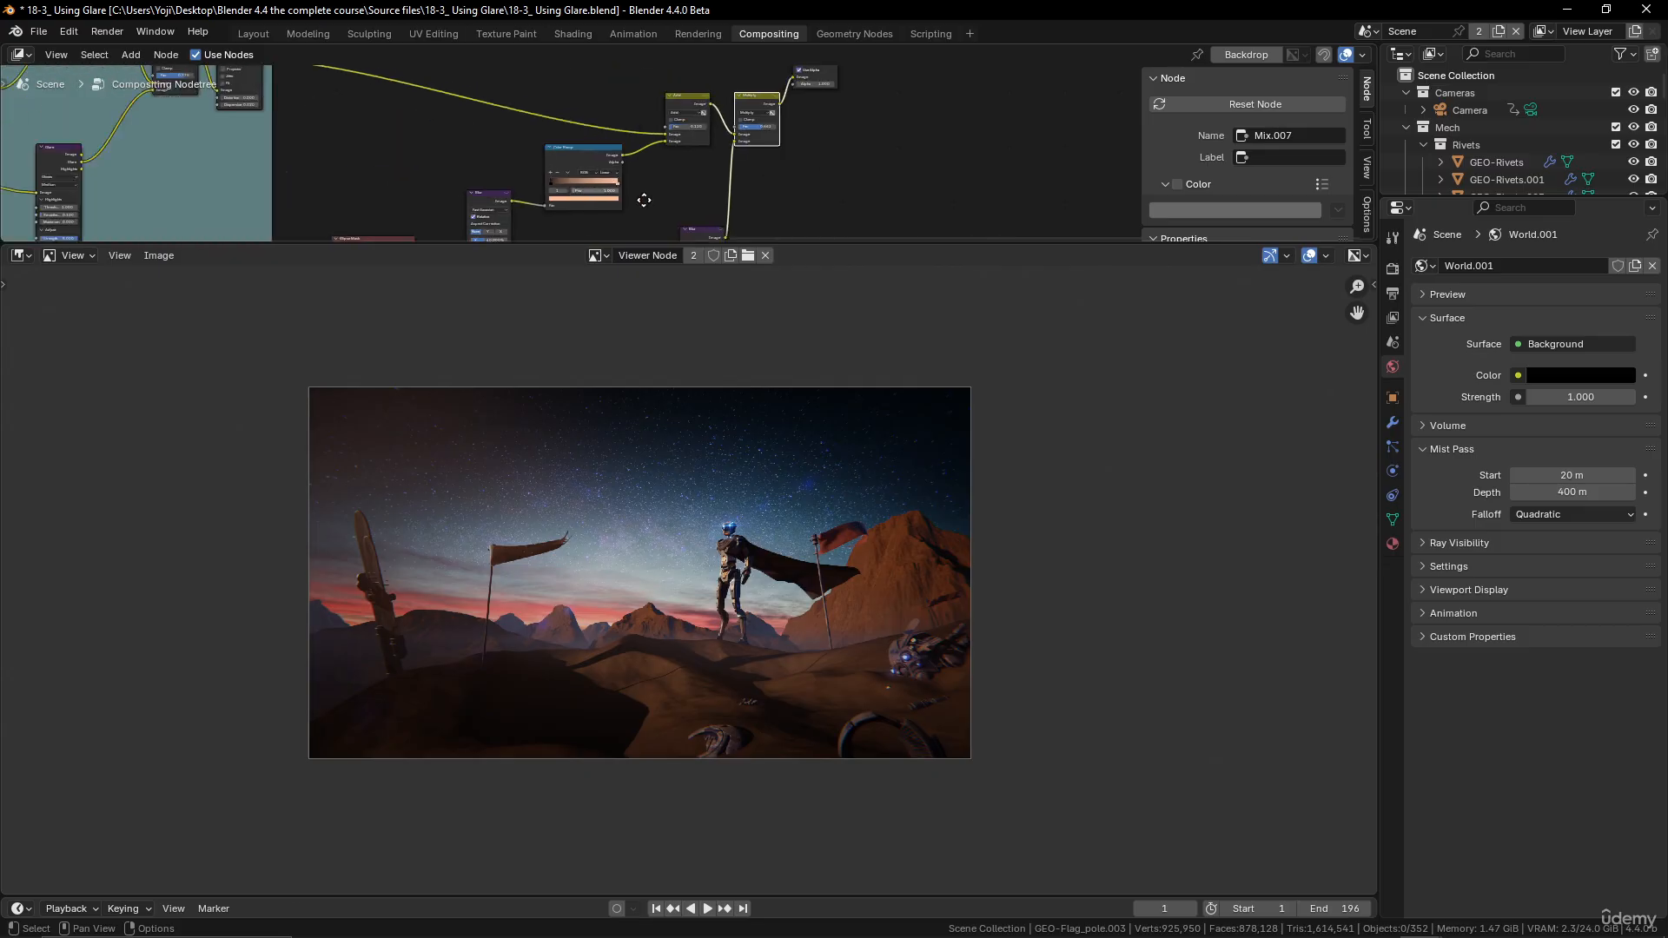
pyautogui.scroll(-3, 839, 172)
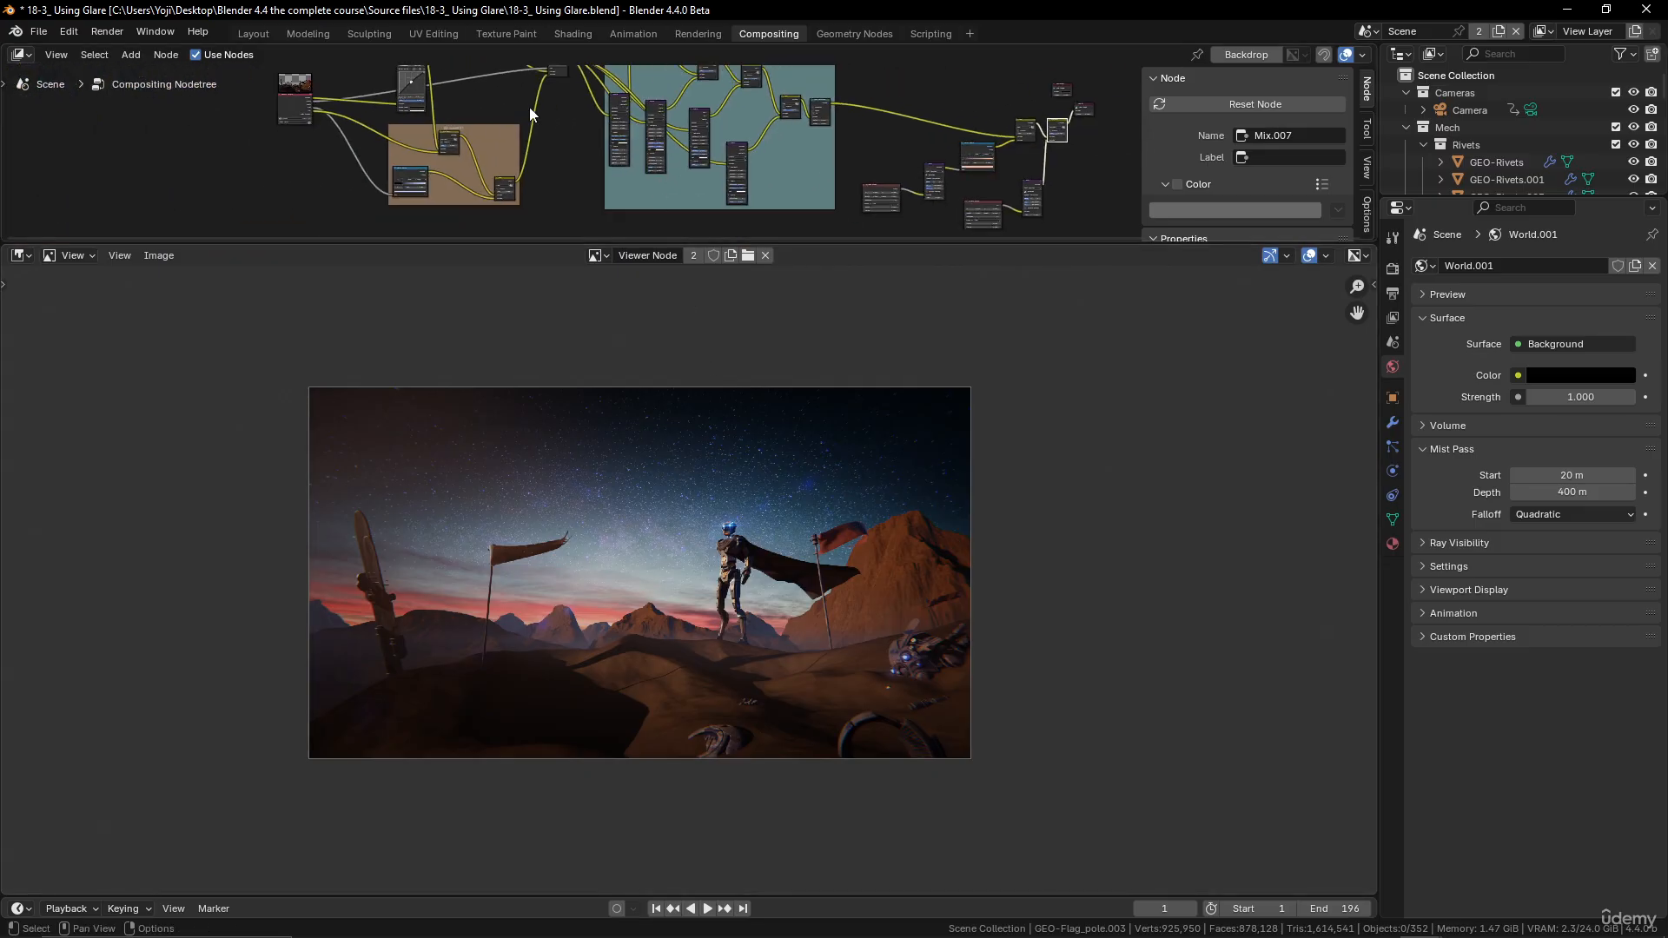
pyautogui.moveTo(532, 112); pyautogui.dragTo(633, 163, button='middle')
pyautogui.scroll(2, 530, 160)
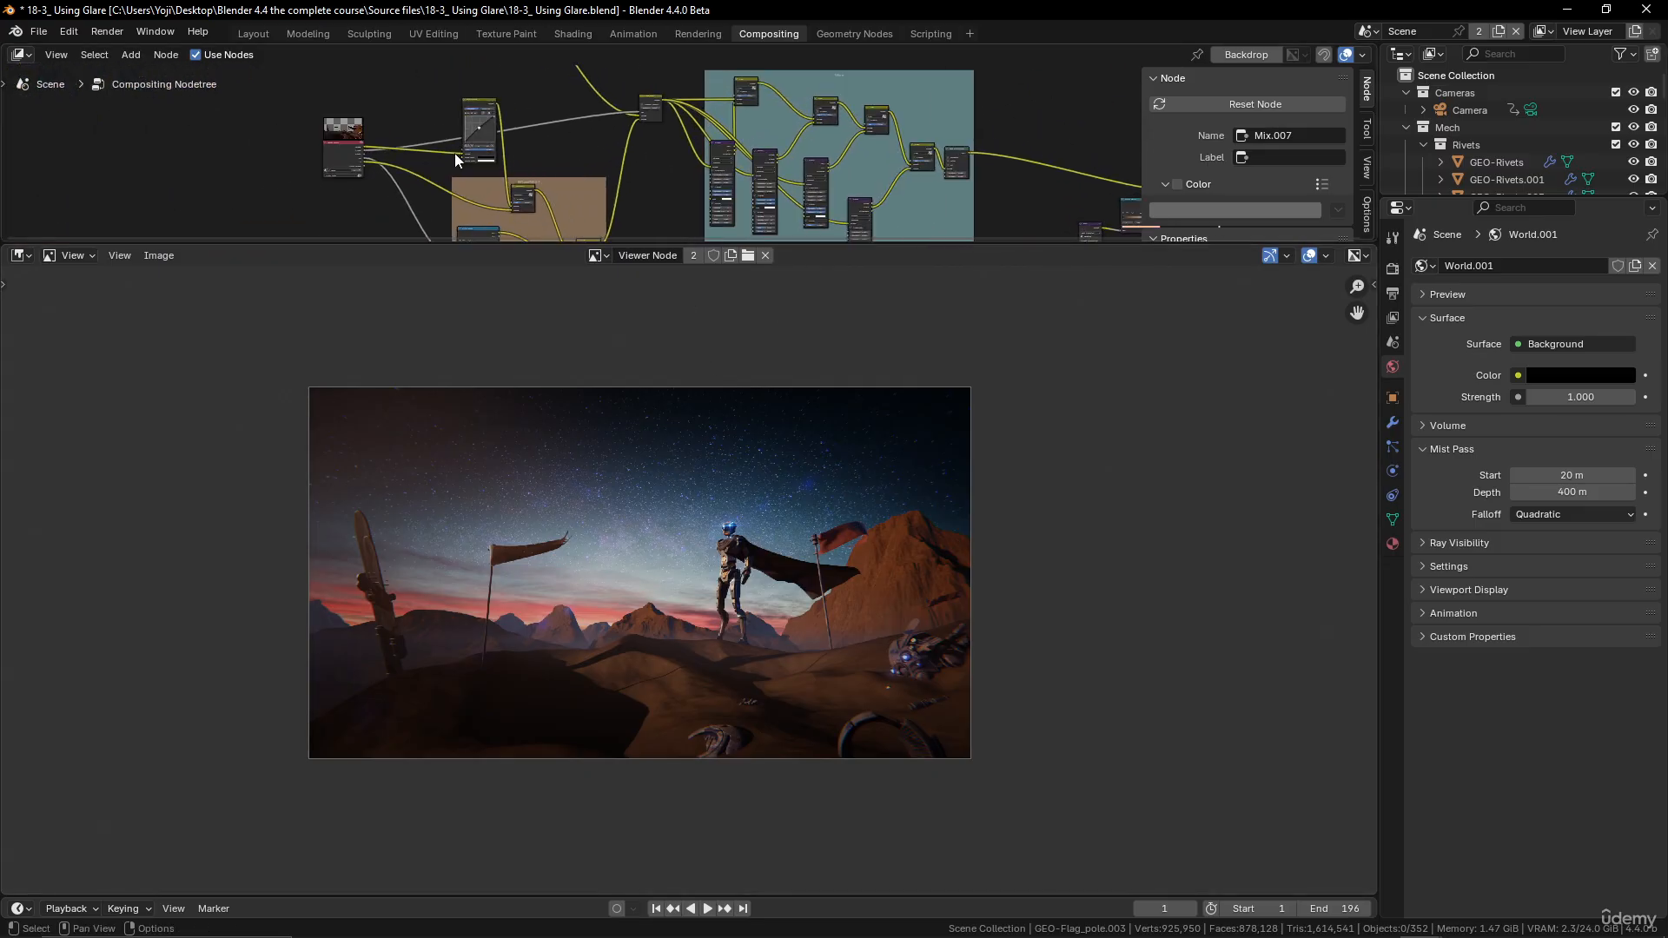
pyautogui.keyDown('ctrl'); pyautogui.keyDown('shift'); pyautogui.click(337, 153); pyautogui.keyUp('shift'); pyautogui.keyUp('ctrl')
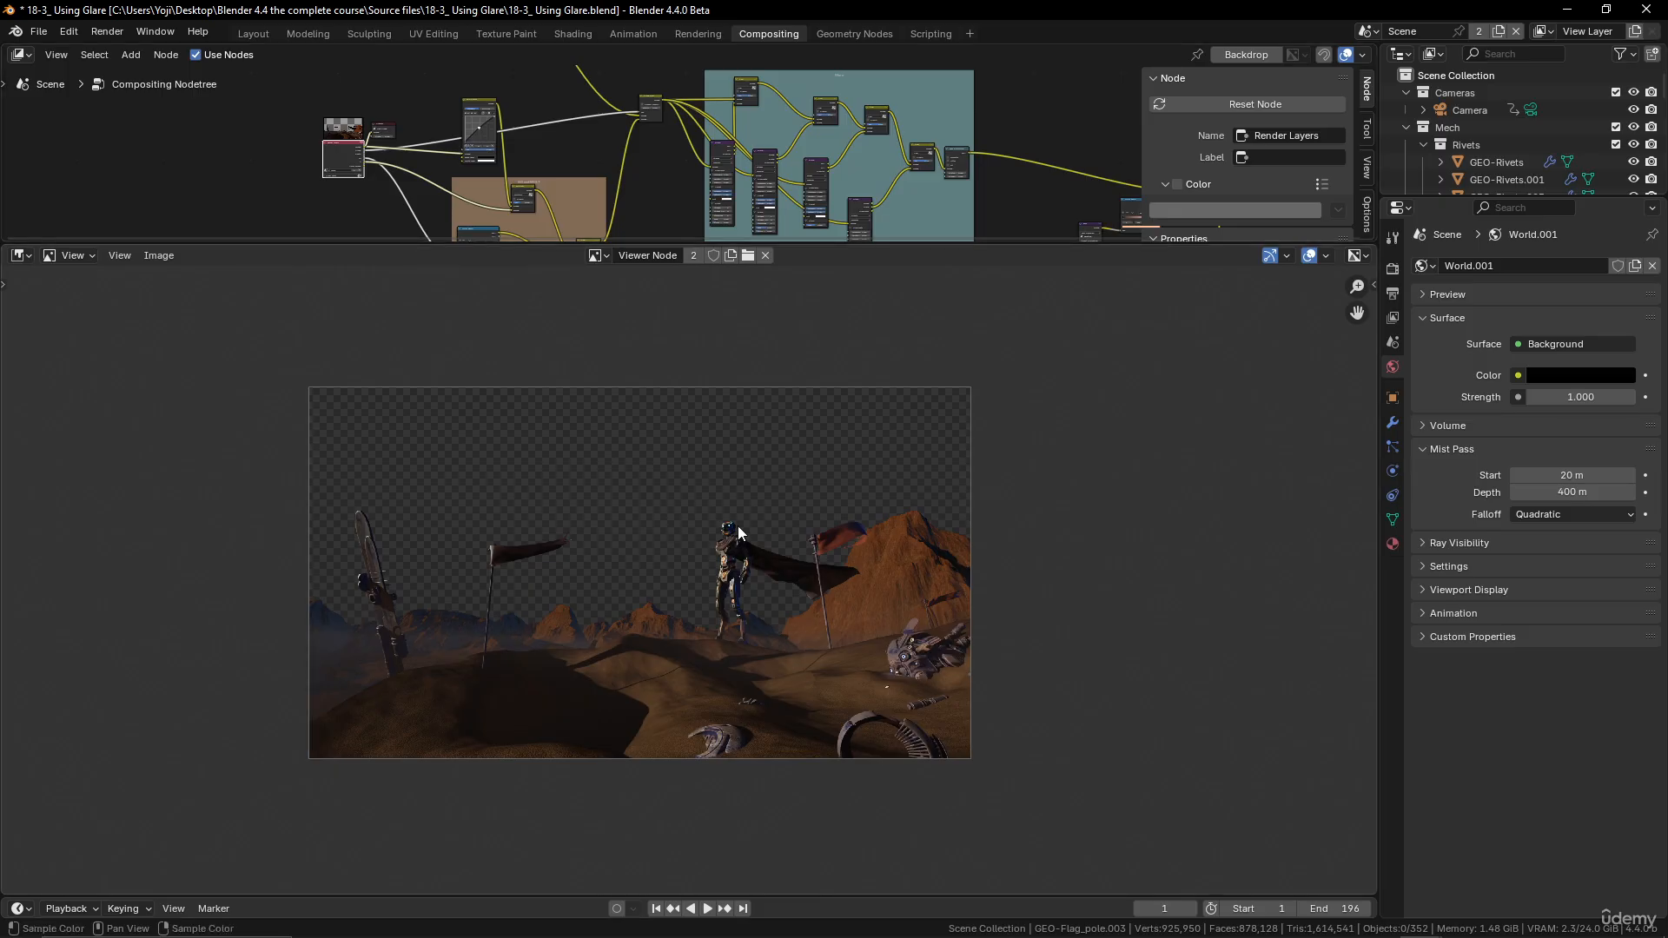
pyautogui.scroll(2, 737, 524)
pyautogui.scroll(-1, 738, 525)
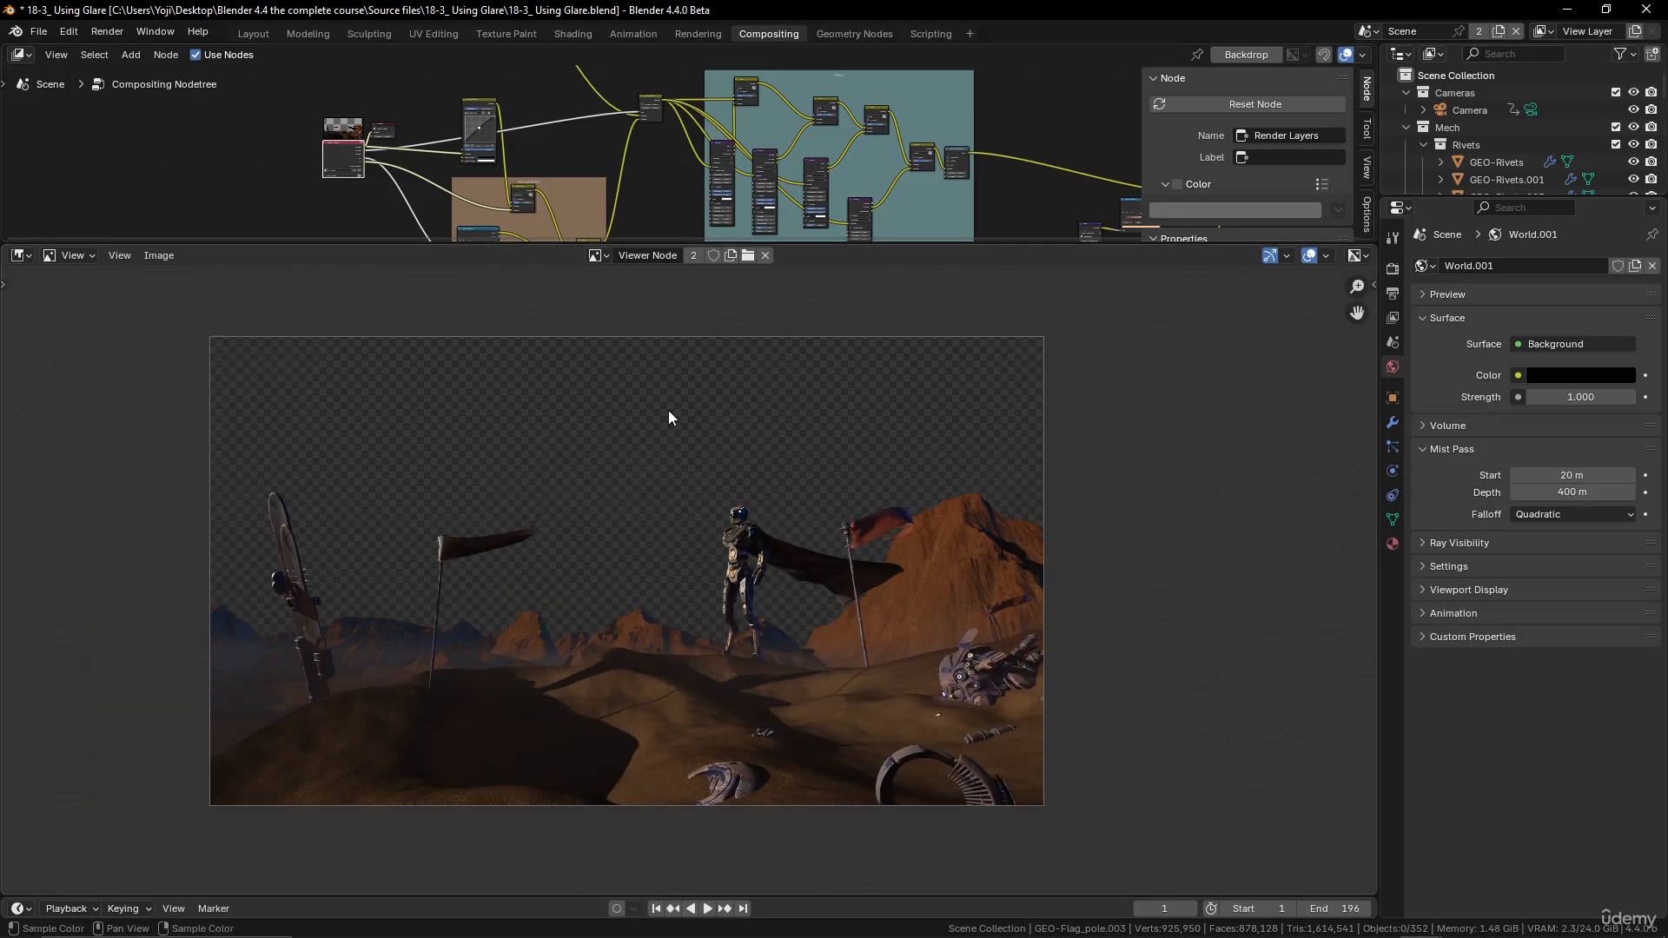
# Step: Preview the output of the RGB Curves node, followed by that of the Multiply node in the brown frame
pyautogui.moveTo(571, 144)
pyautogui.mouseDown(button='middle')
pyautogui.moveTo(548, 185)
pyautogui.moveTo(574, 113)
pyautogui.mouseUp(button='middle')
pyautogui.scroll(2, 569, 164)
pyautogui.scroll(3, 615, 141)
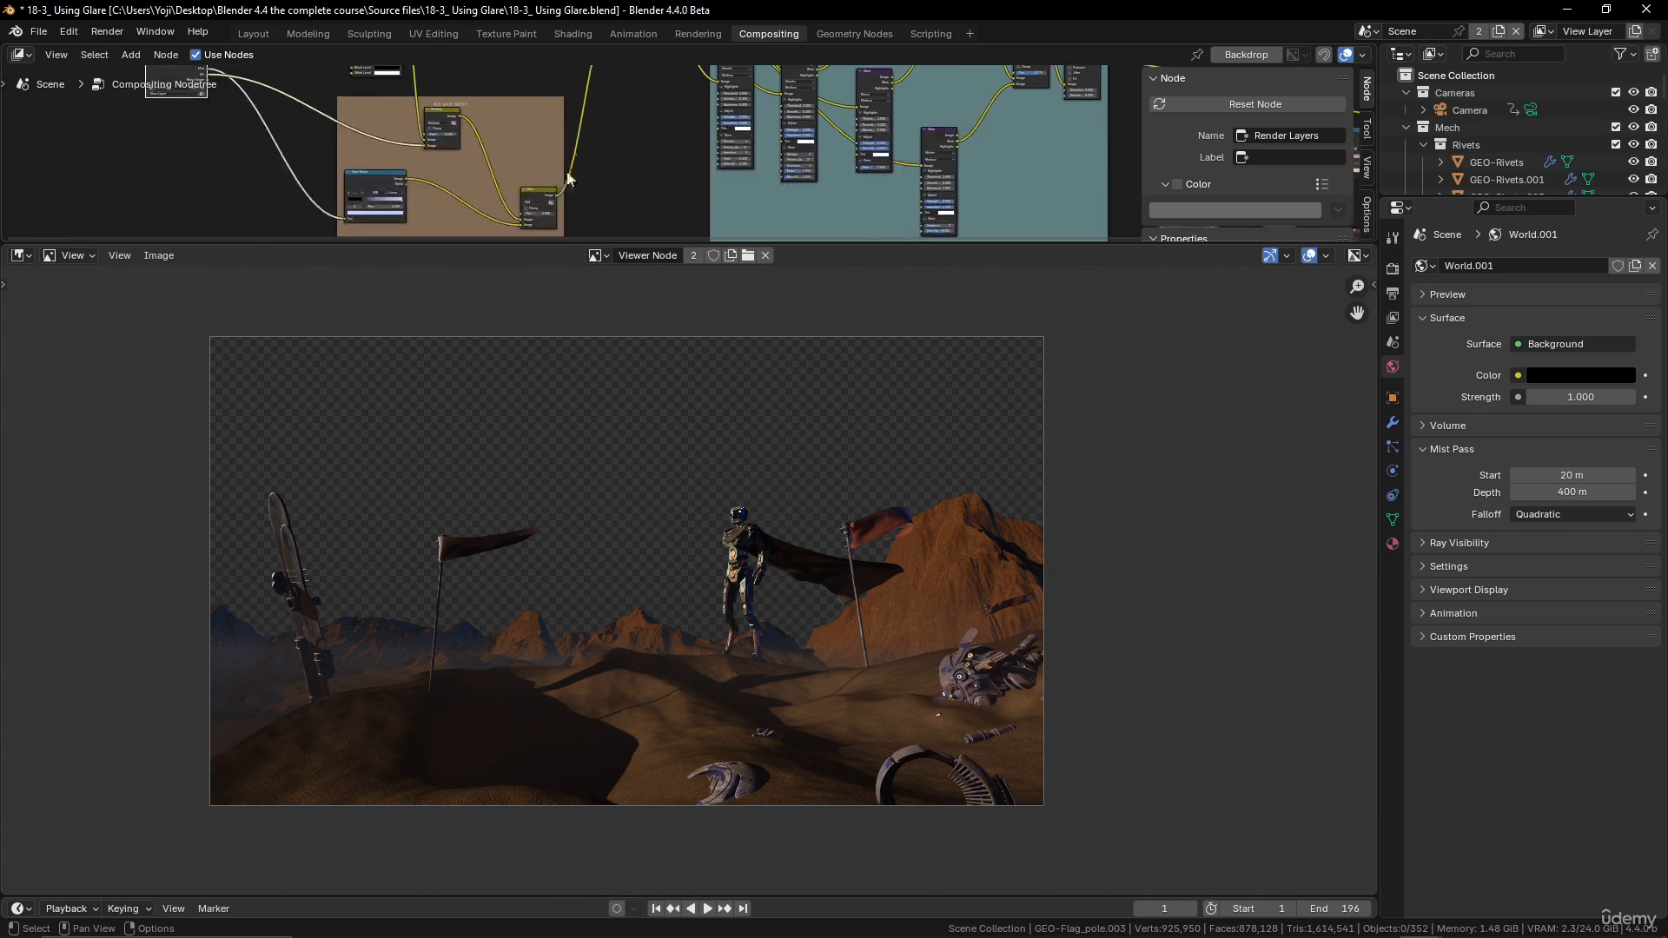
pyautogui.moveTo(569, 178); pyautogui.dragTo(595, 145, button='middle')
pyautogui.moveTo(513, 113); pyautogui.dragTo(672, 204, button='middle')
pyautogui.scroll(4, 650, 197)
pyautogui.moveTo(591, 113); pyautogui.dragTo(622, 104, button='middle')
pyautogui.keyDown('ctrl'); pyautogui.keyDown('shift'); pyautogui.click(550, 78); pyautogui.keyUp('shift'); pyautogui.keyUp('ctrl')
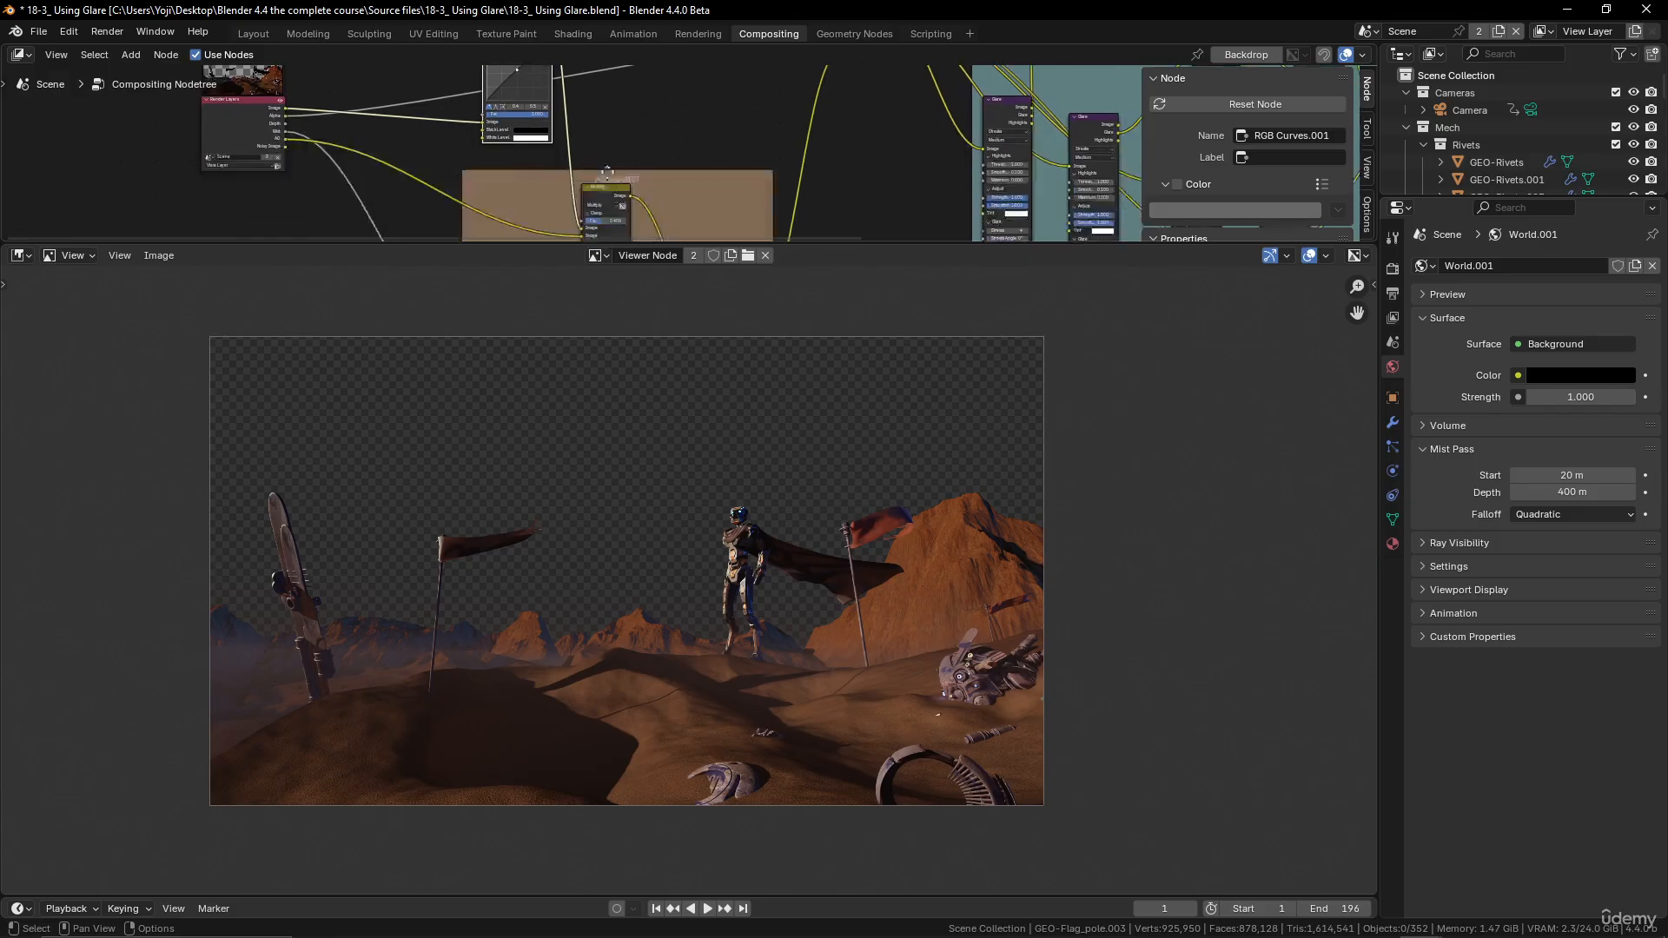
pyautogui.keyDown('ctrl'); pyautogui.keyDown('shift'); pyautogui.click(606, 189); pyautogui.keyUp('shift'); pyautogui.keyUp('ctrl')
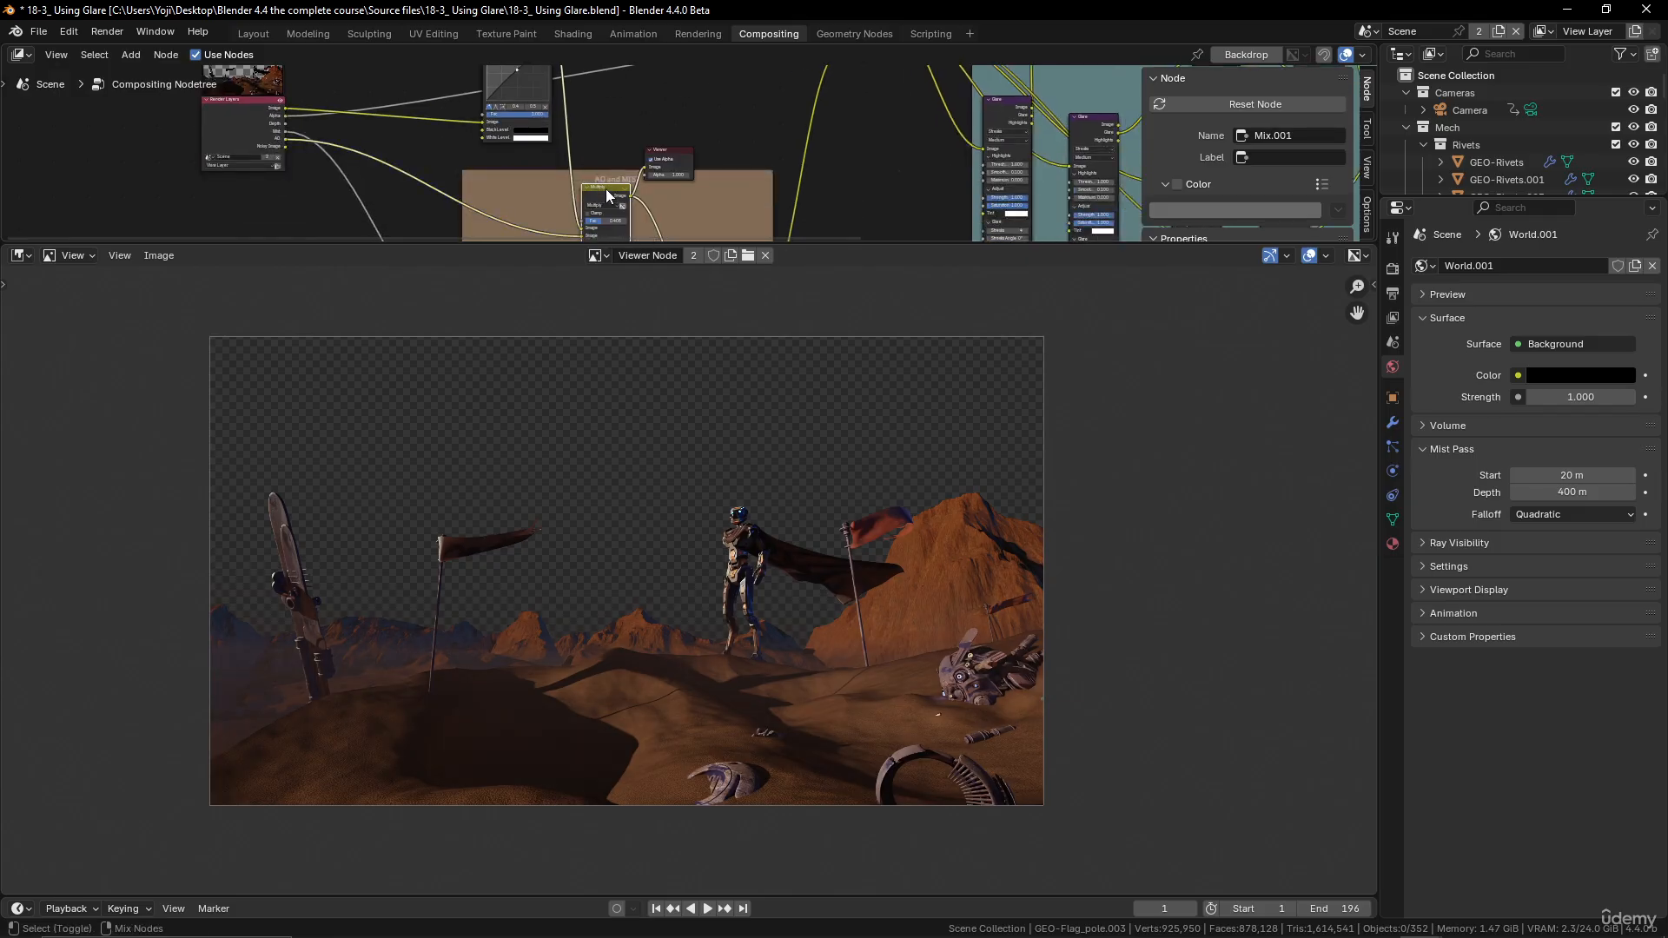
# Step: Preview the Add node's result in the brown frame and the Alpha Over output that places the sky behind the scene
pyautogui.moveTo(673, 176); pyautogui.dragTo(606, 101, button='middle')
pyautogui.scroll(2, 655, 153)
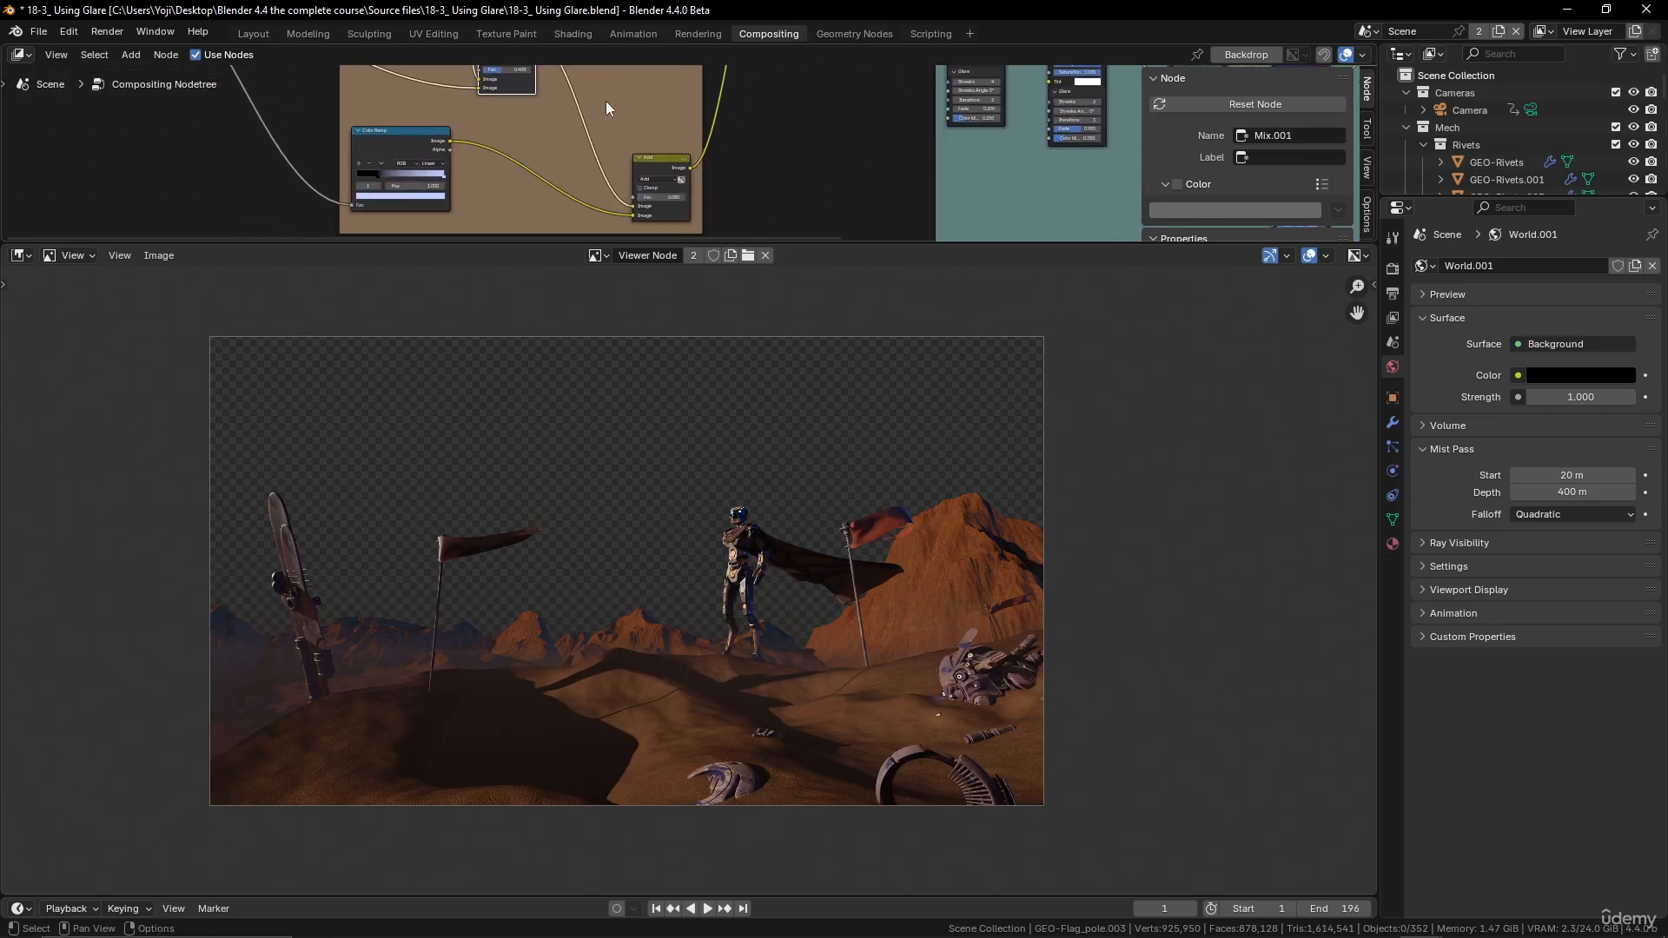
pyautogui.keyDown('ctrl'); pyautogui.keyDown('shift'); pyautogui.click(664, 158); pyautogui.keyUp('shift'); pyautogui.keyUp('ctrl')
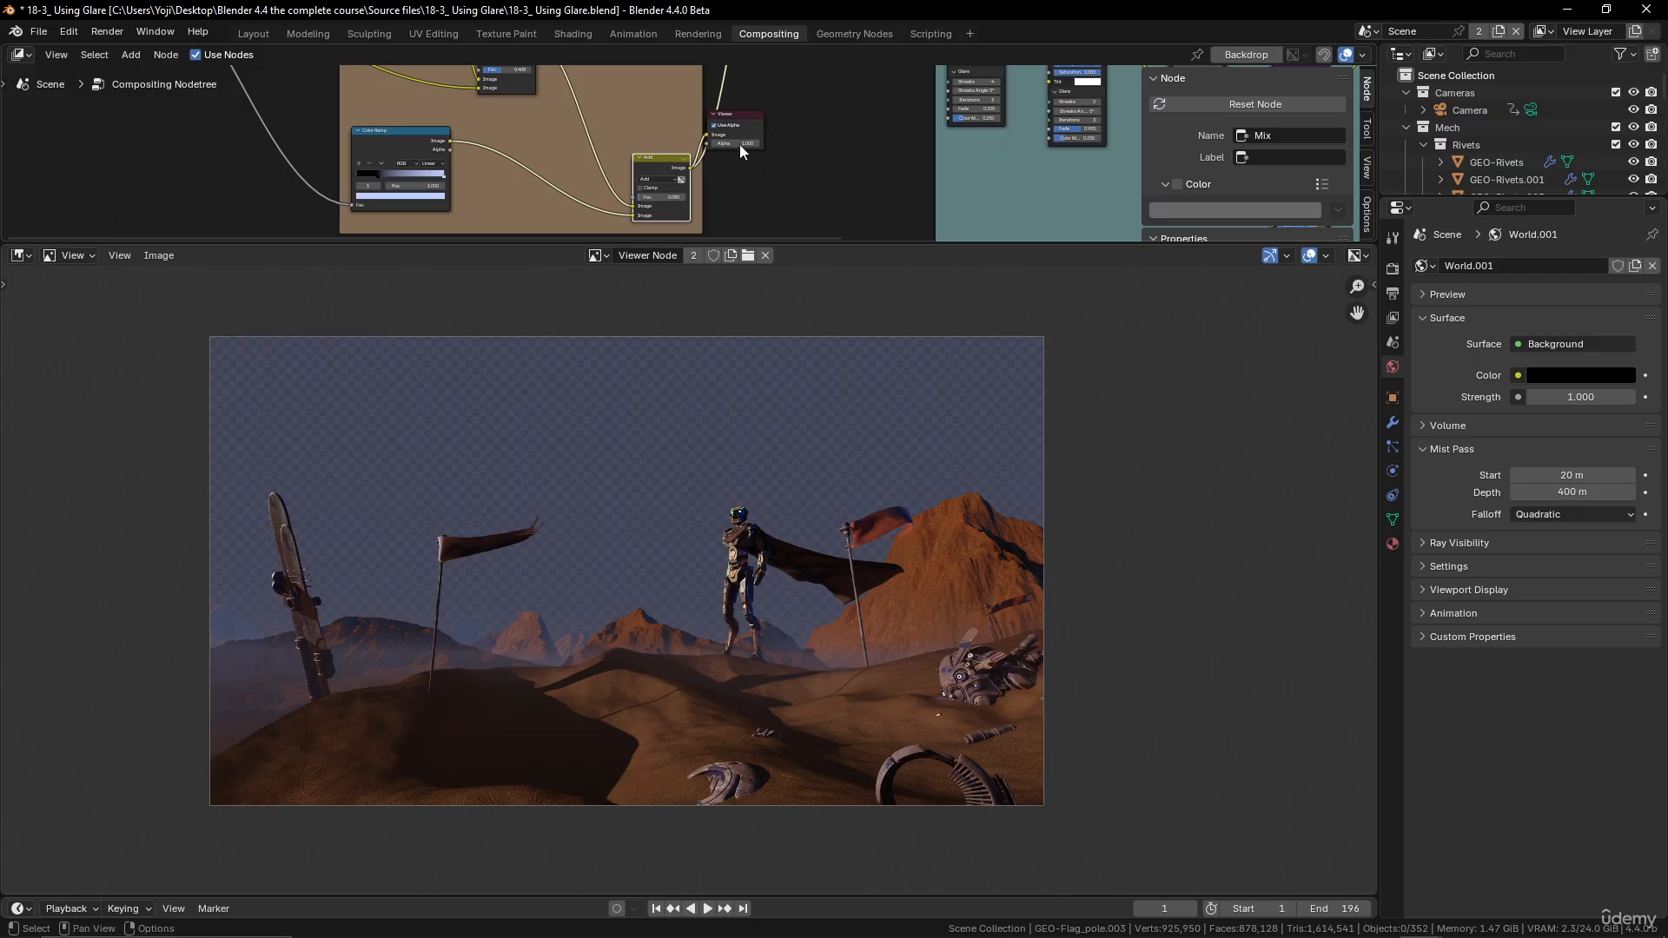
pyautogui.scroll(-2, 736, 130)
pyautogui.moveTo(734, 118); pyautogui.dragTo(669, 200, button='middle')
pyautogui.scroll(1, 669, 200)
pyautogui.moveTo(688, 59); pyautogui.dragTo(659, 144, button='middle')
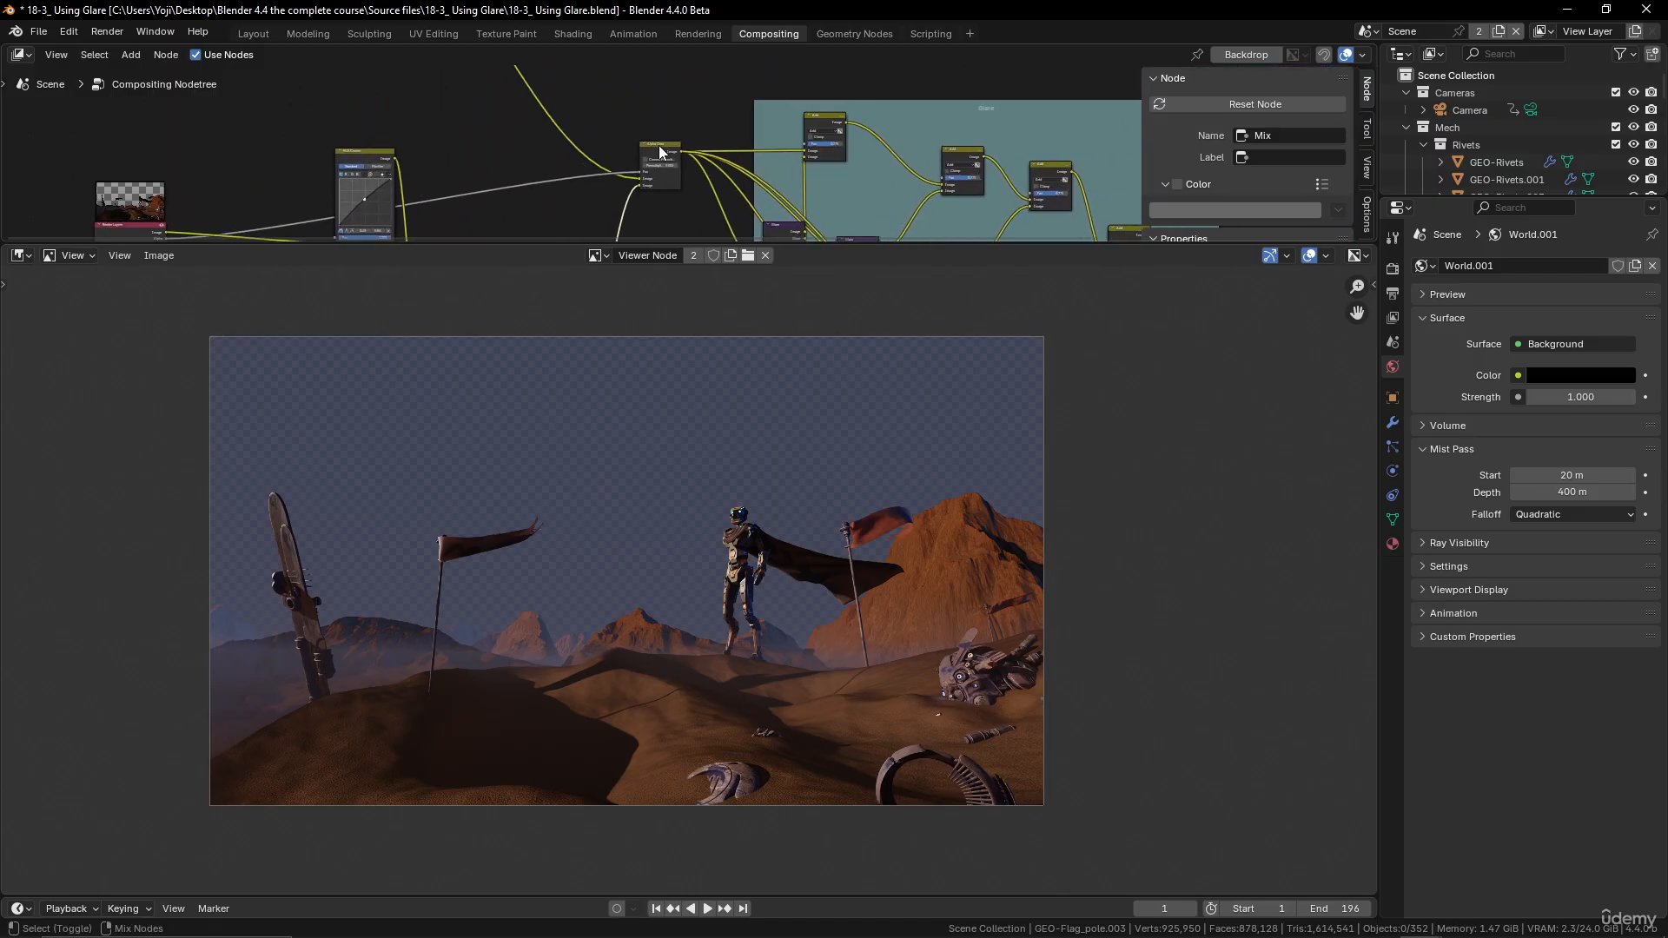
pyautogui.keyDown('ctrl'); pyautogui.keyDown('shift'); pyautogui.click(659, 147); pyautogui.keyUp('shift'); pyautogui.keyUp('ctrl')
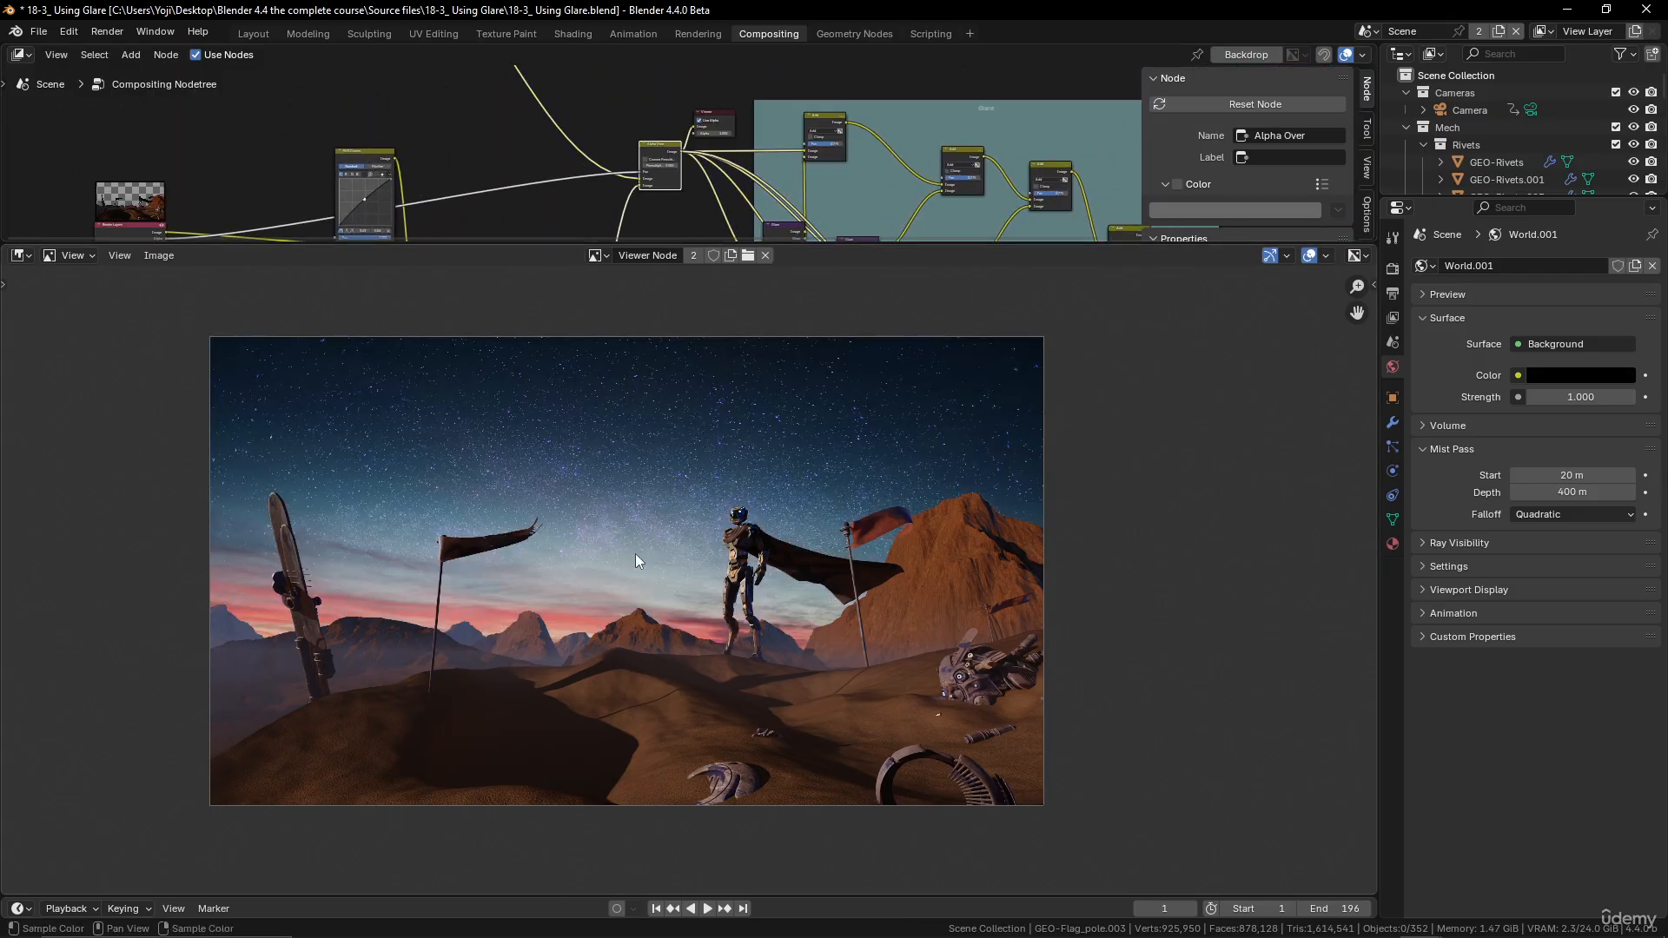
# Step: Compare the last mix node of the Glare frame with the Lens Distortion output in the Viewer
pyautogui.moveTo(826, 190); pyautogui.dragTo(600, 115, button='middle')
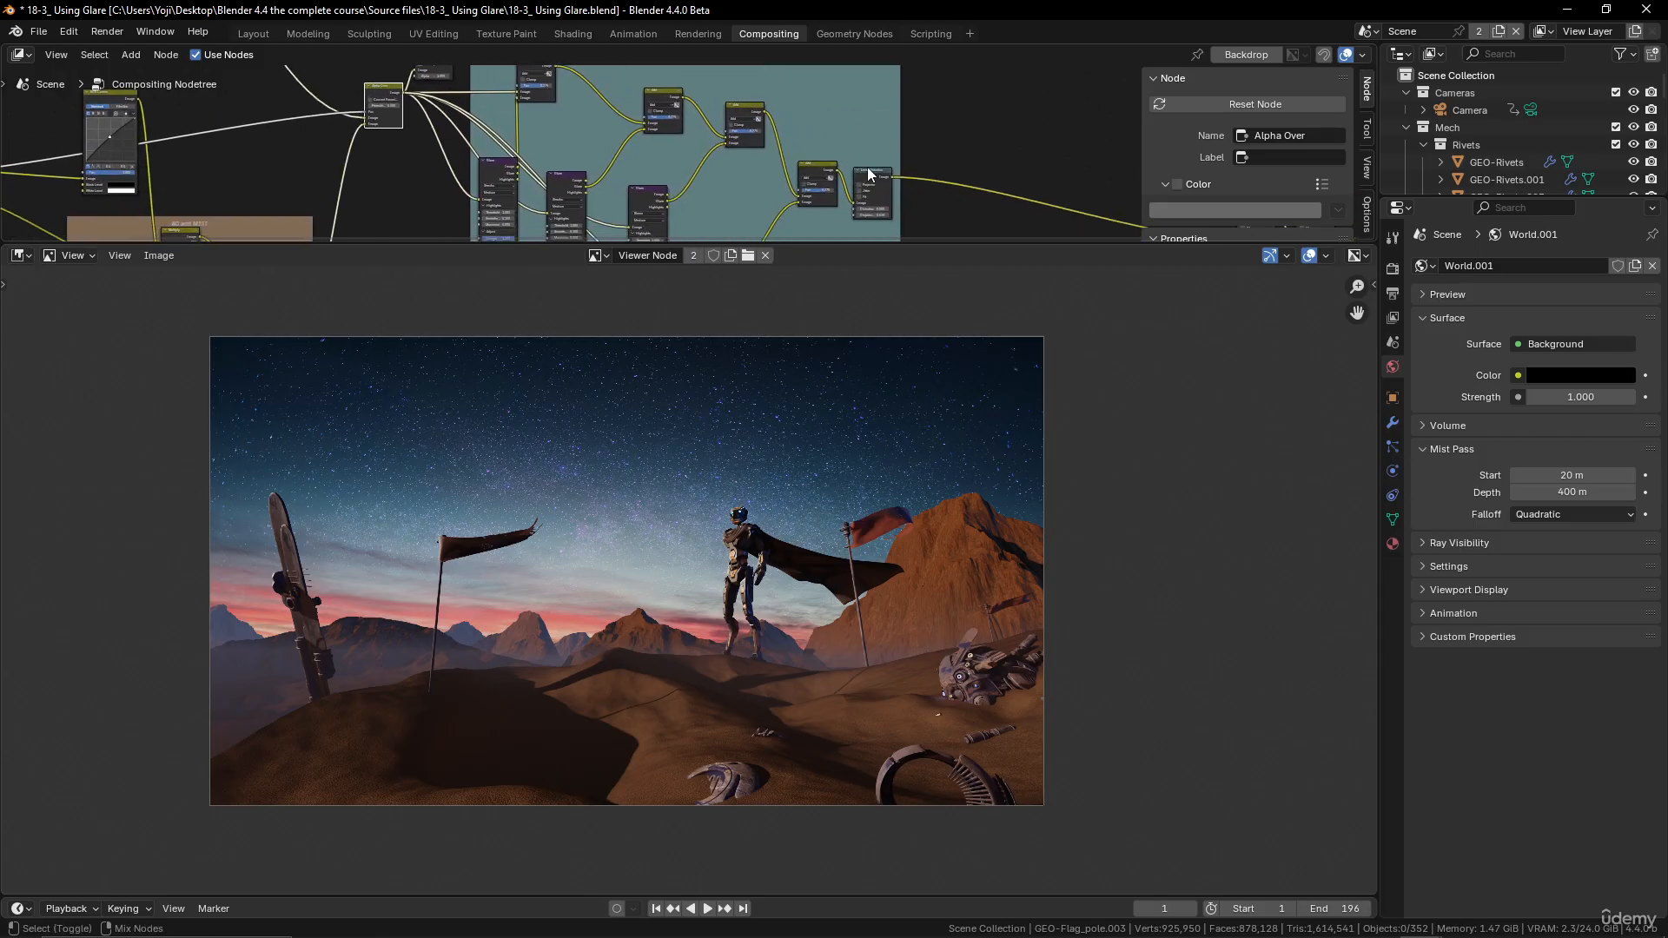
pyautogui.keyDown('ctrl'); pyautogui.keyDown('shift'); pyautogui.click(814, 171); pyautogui.keyUp('shift'); pyautogui.keyUp('ctrl')
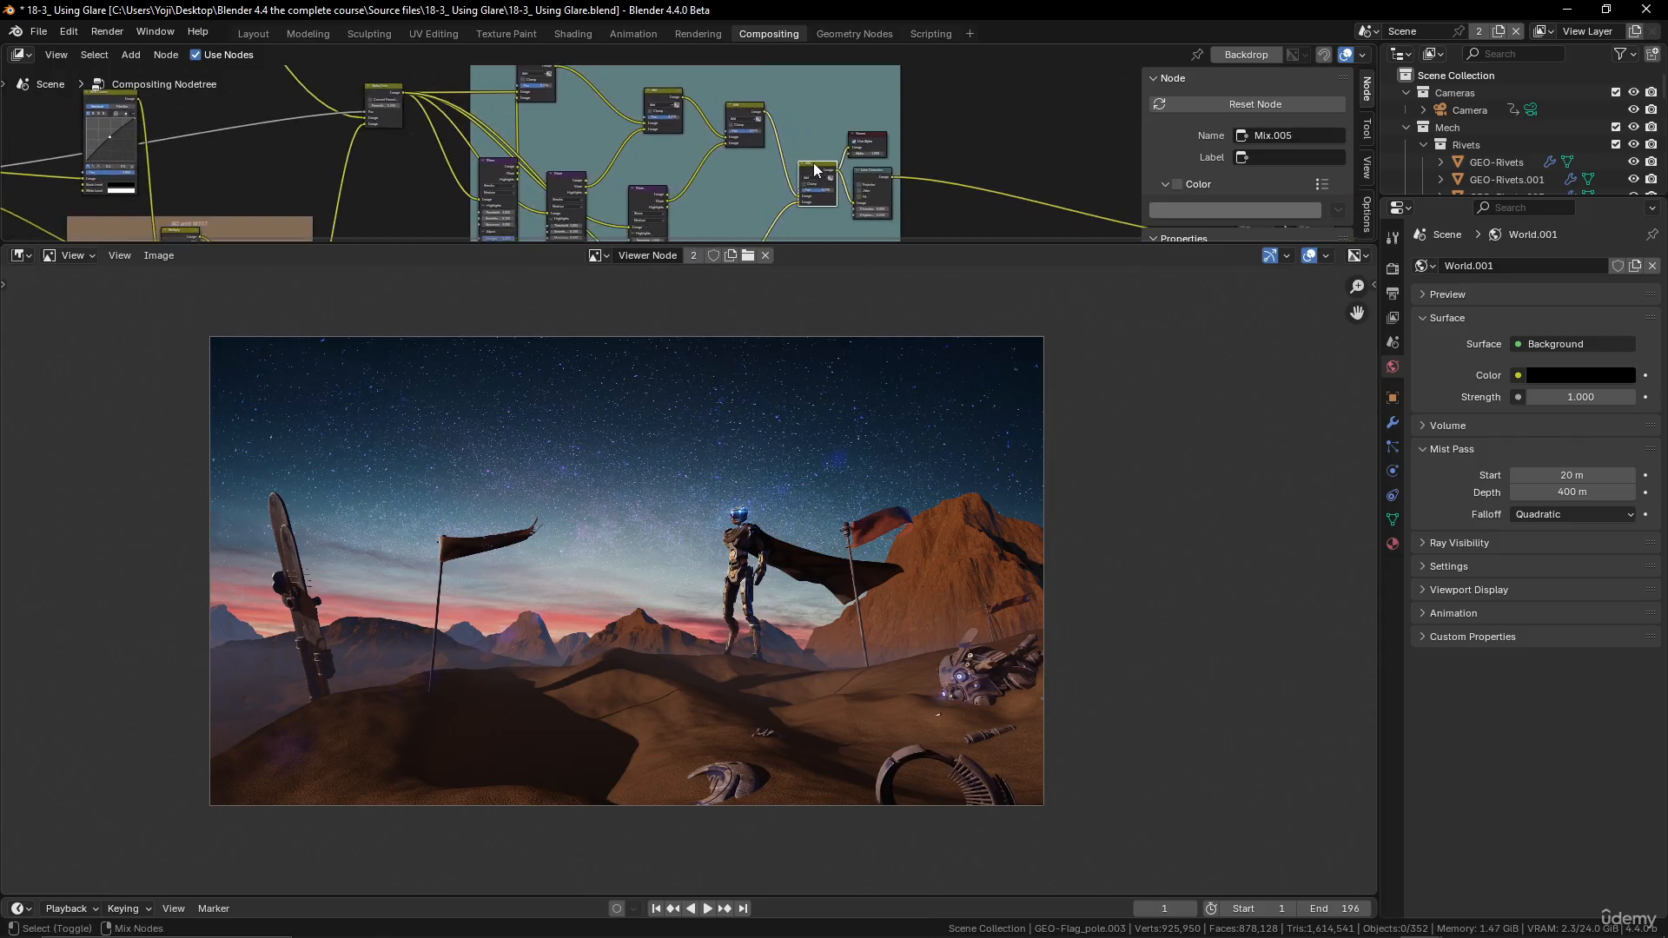
pyautogui.keyDown('ctrl'); pyautogui.keyDown('shift'); pyautogui.click(873, 170); pyautogui.keyUp('shift'); pyautogui.keyUp('ctrl')
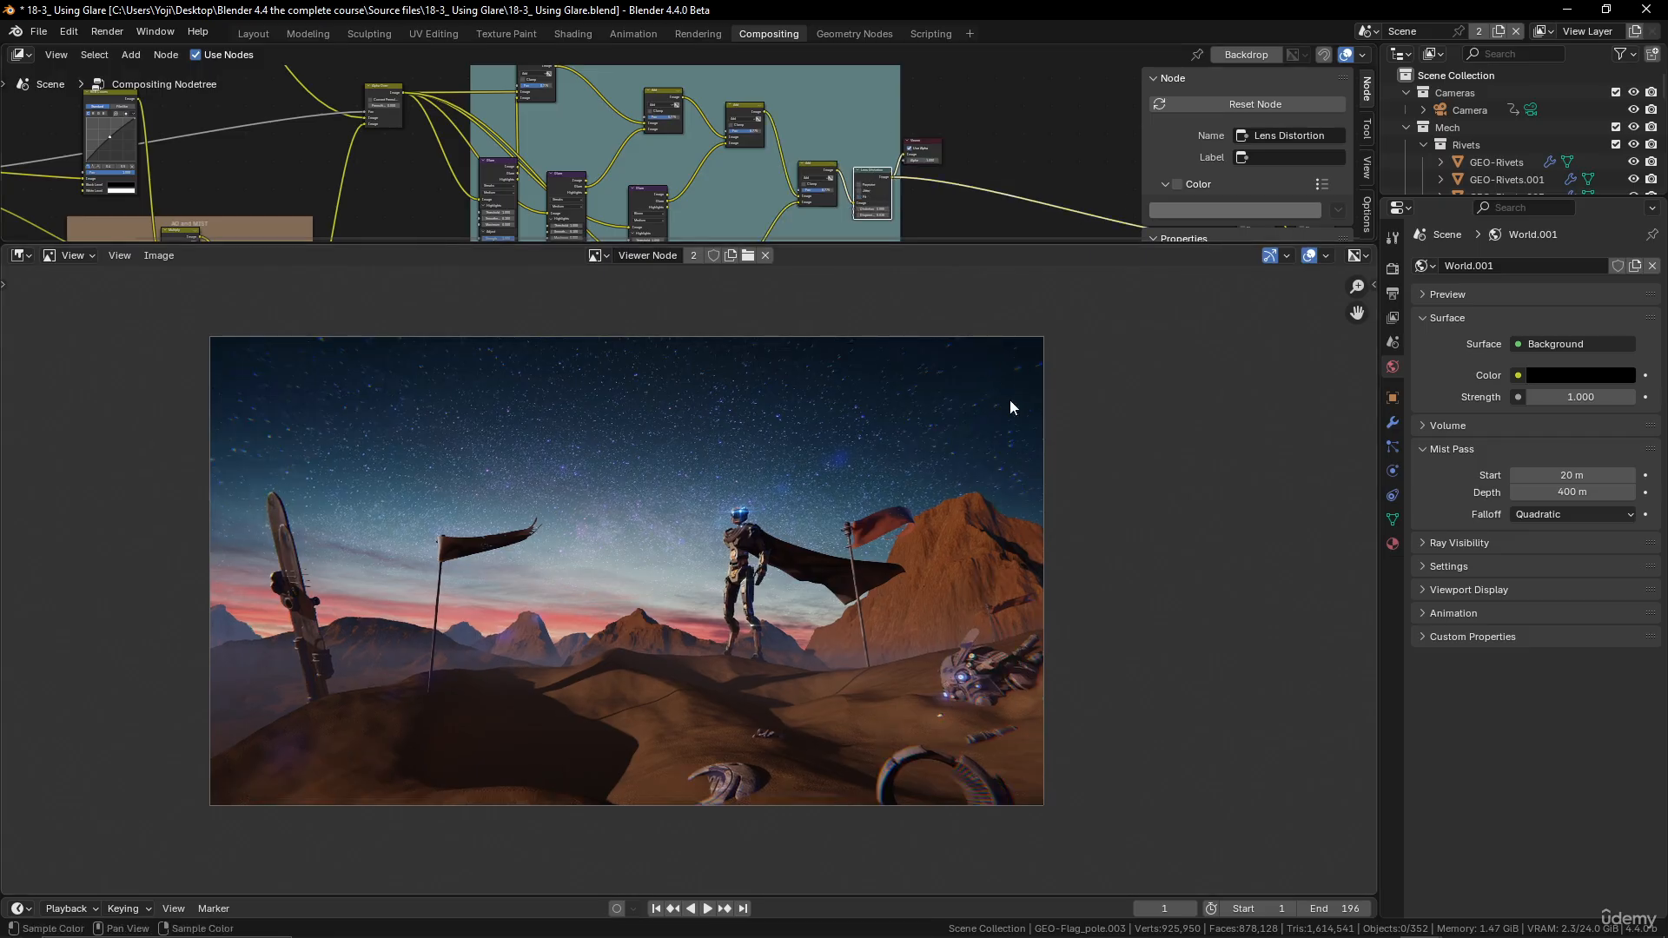
pyautogui.scroll(-1, 921, 524)
pyautogui.moveTo(921, 524); pyautogui.dragTo(827, 526, button='middle')
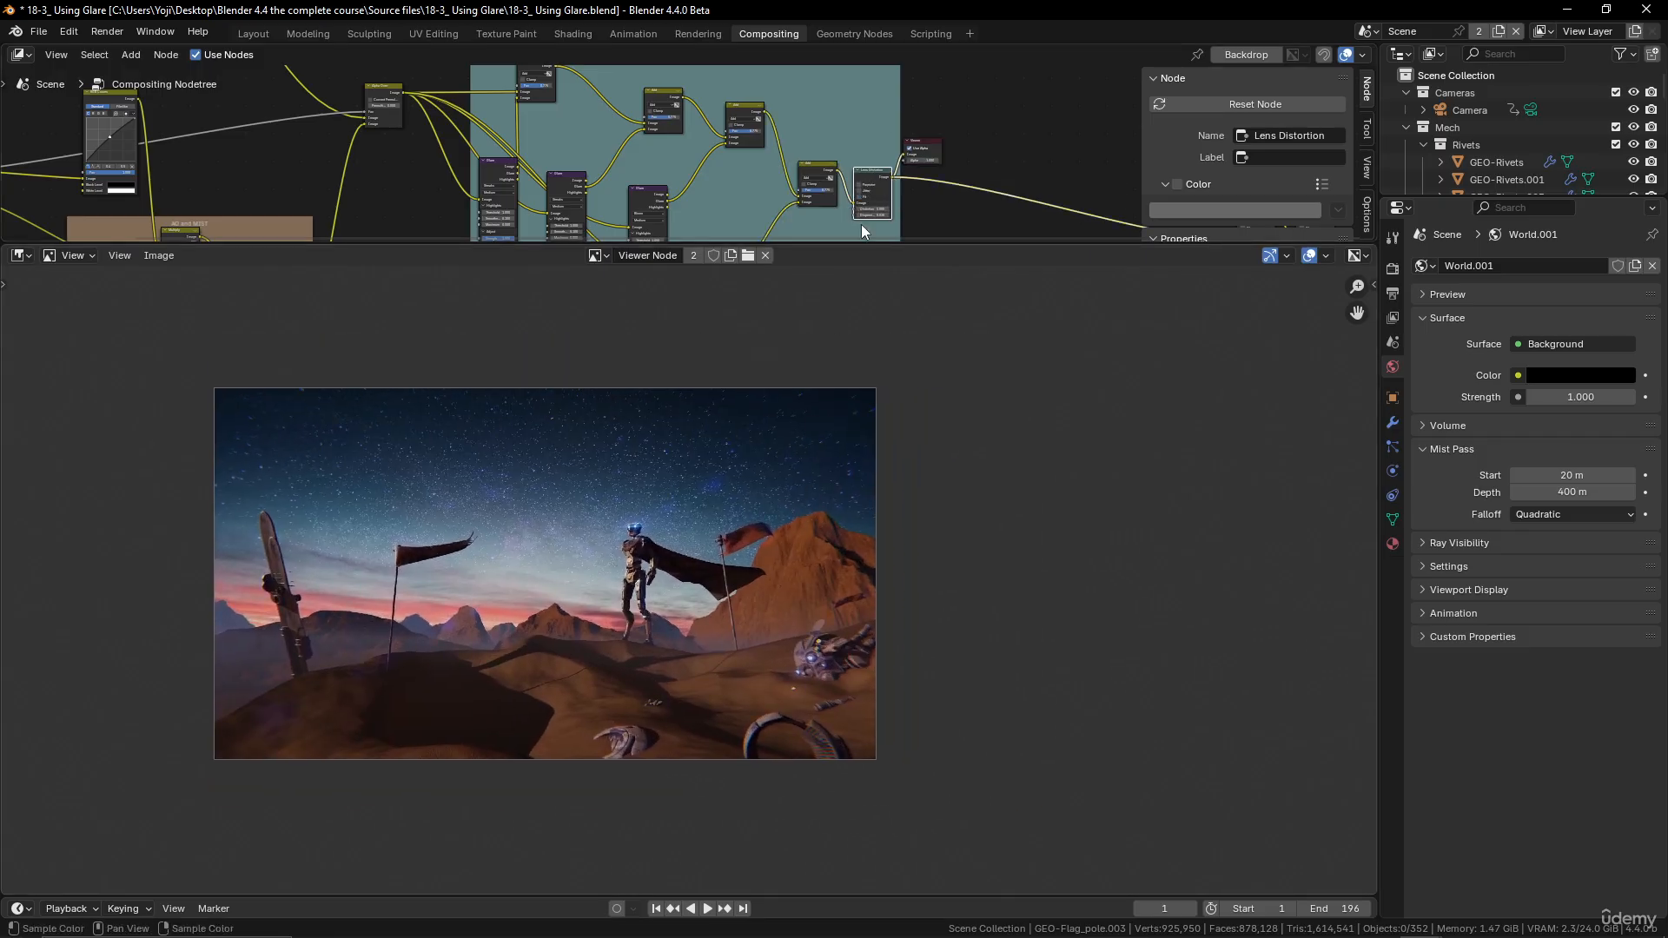
# Step: Return the Viewer to the output of the vignette's Multiply node at the end of the chain
pyautogui.scroll(-3, 996, 173)
pyautogui.moveTo(996, 173); pyautogui.dragTo(876, 123, button='middle')
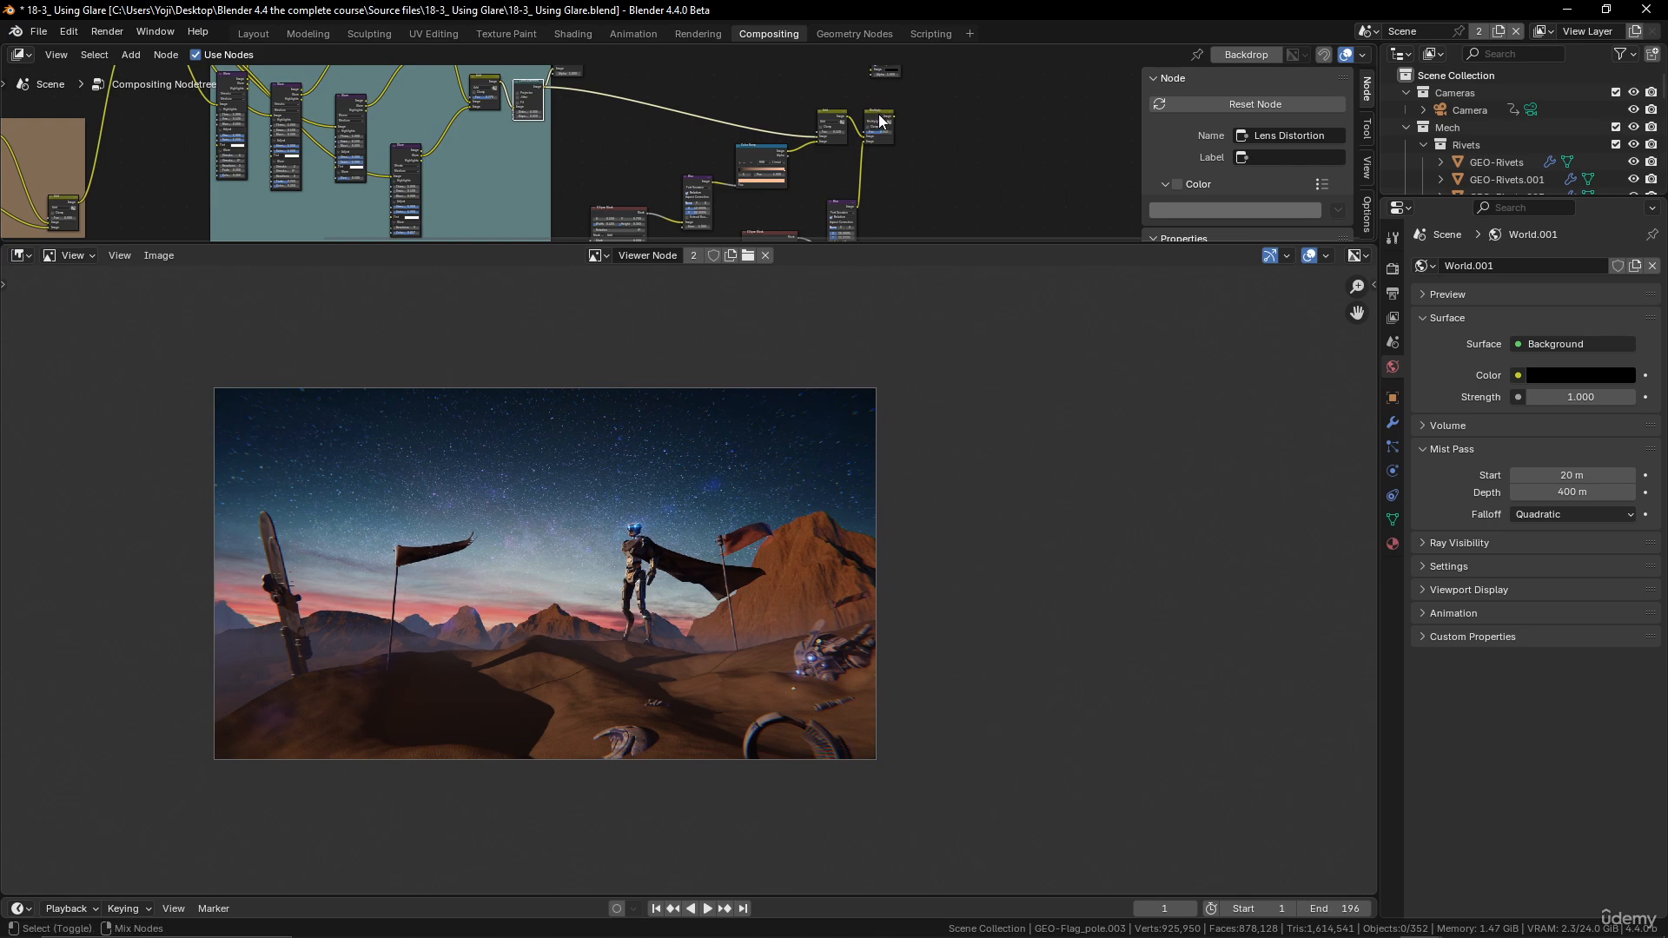
pyautogui.keyDown('ctrl'); pyautogui.keyDown('shift'); pyautogui.click(880, 122); pyautogui.keyUp('shift'); pyautogui.keyUp('ctrl')
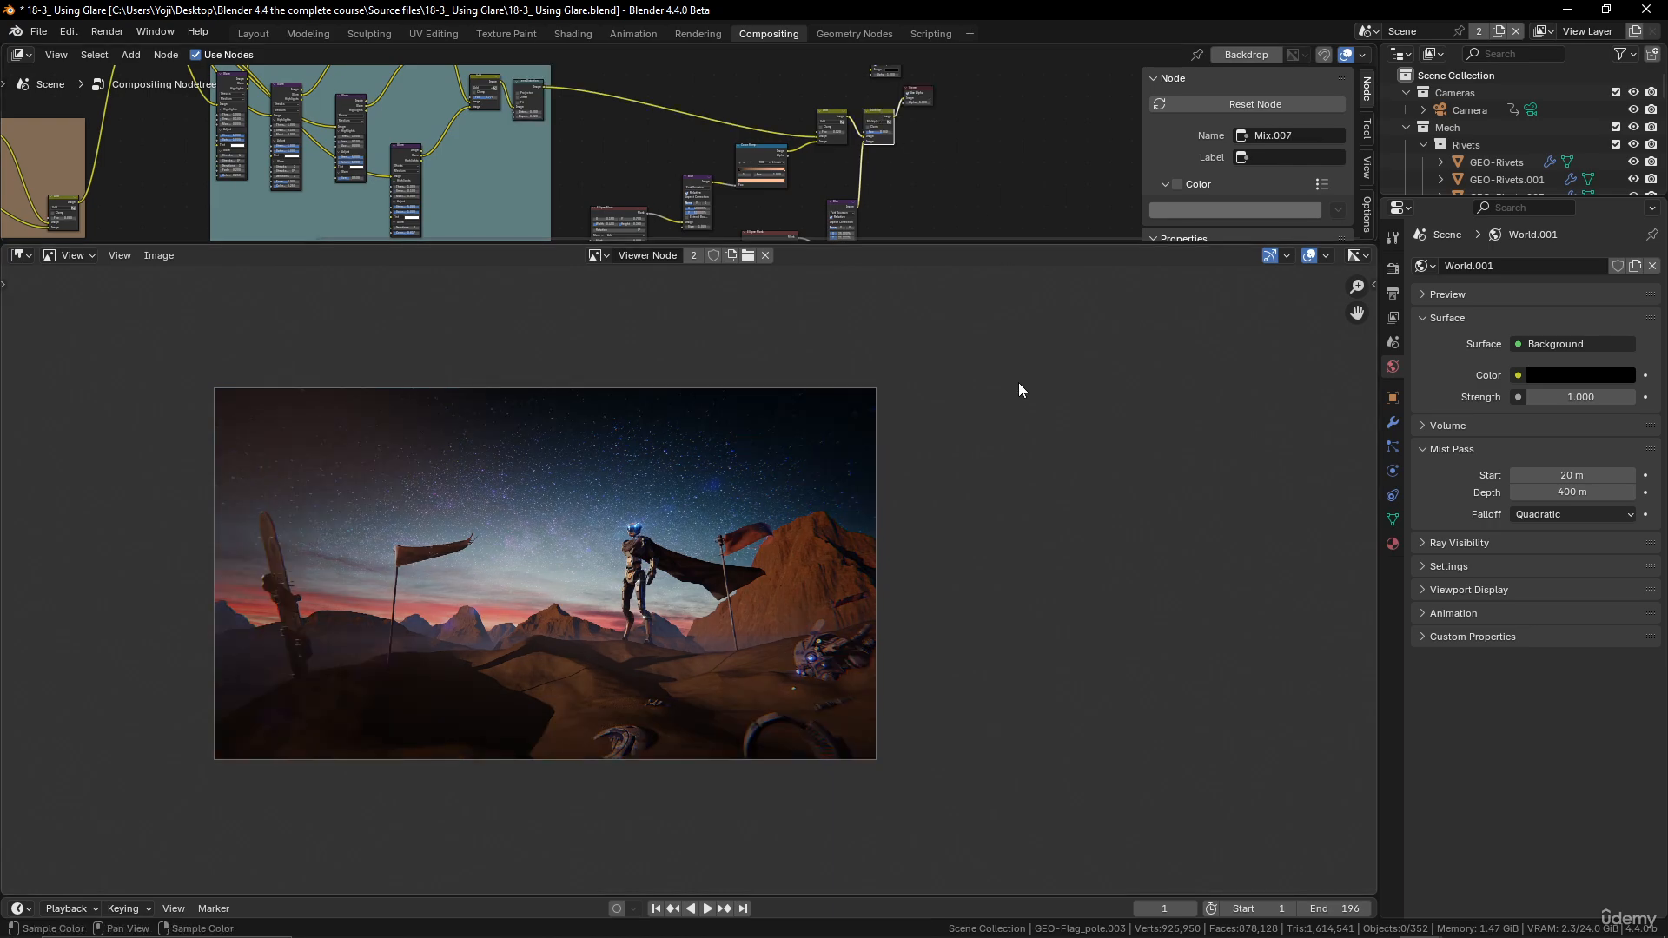
# Step: Set the vignette Multiply node's Fac to 0.4 and inspect the darkened edges of the render
pyautogui.scroll(2, 916, 195)
pyautogui.scroll(4, 921, 158)
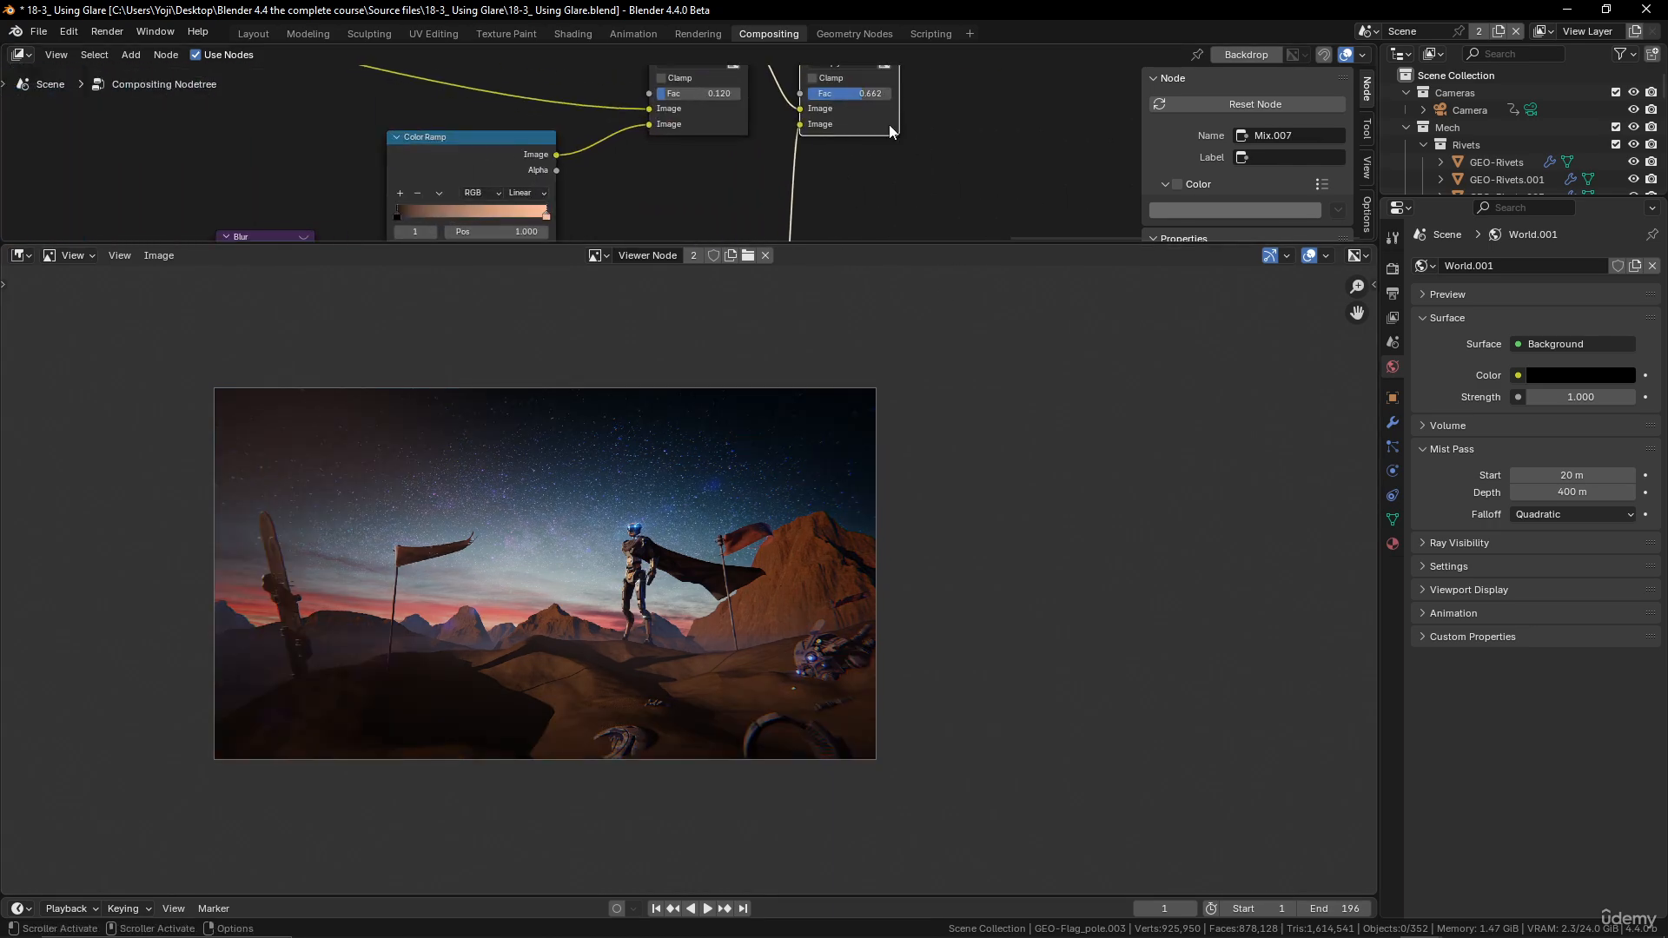
pyautogui.doubleClick(875, 95)
pyautogui.write('0')
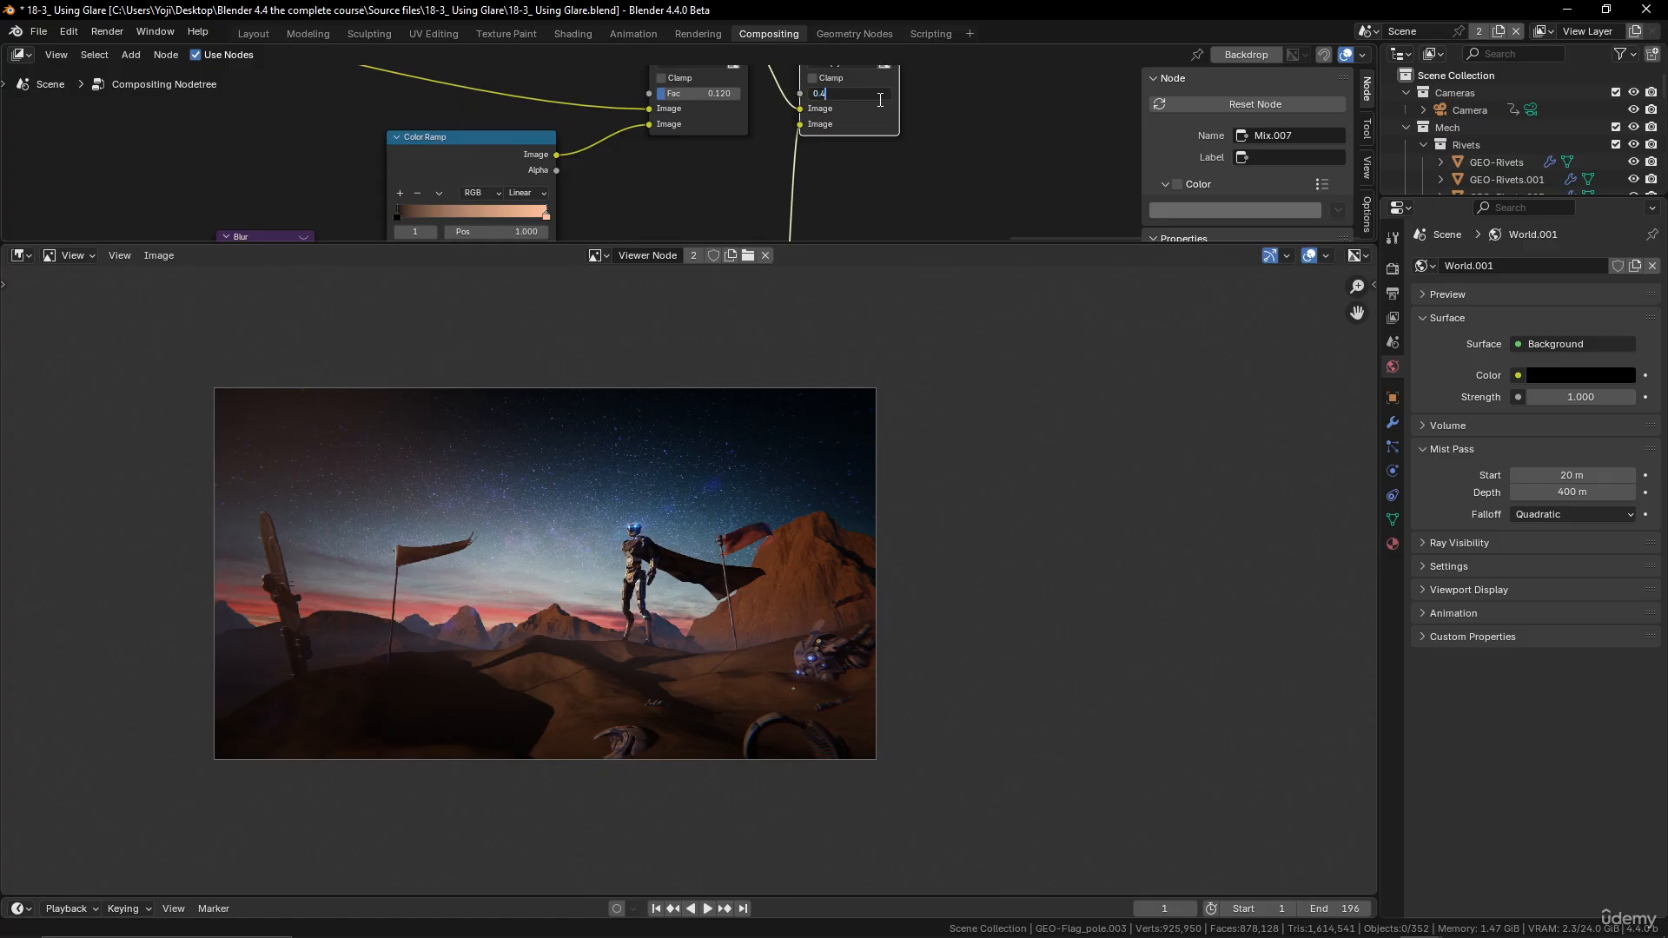
pyautogui.write('.4')
pyautogui.press('Return')
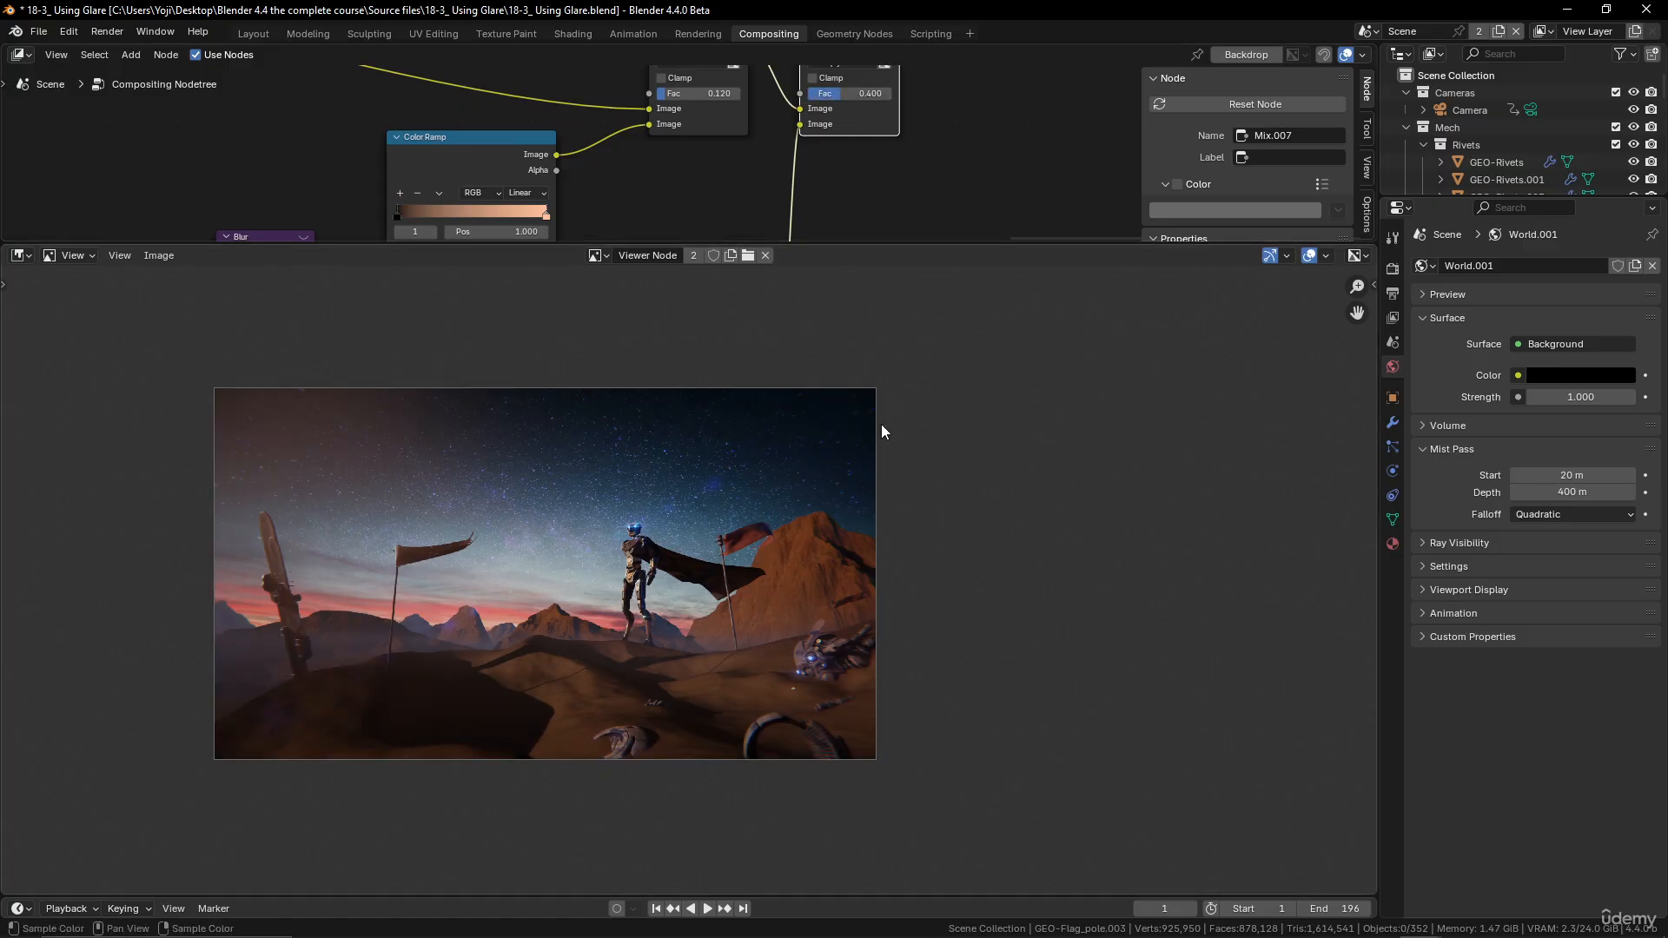
pyautogui.scroll(3, 886, 552)
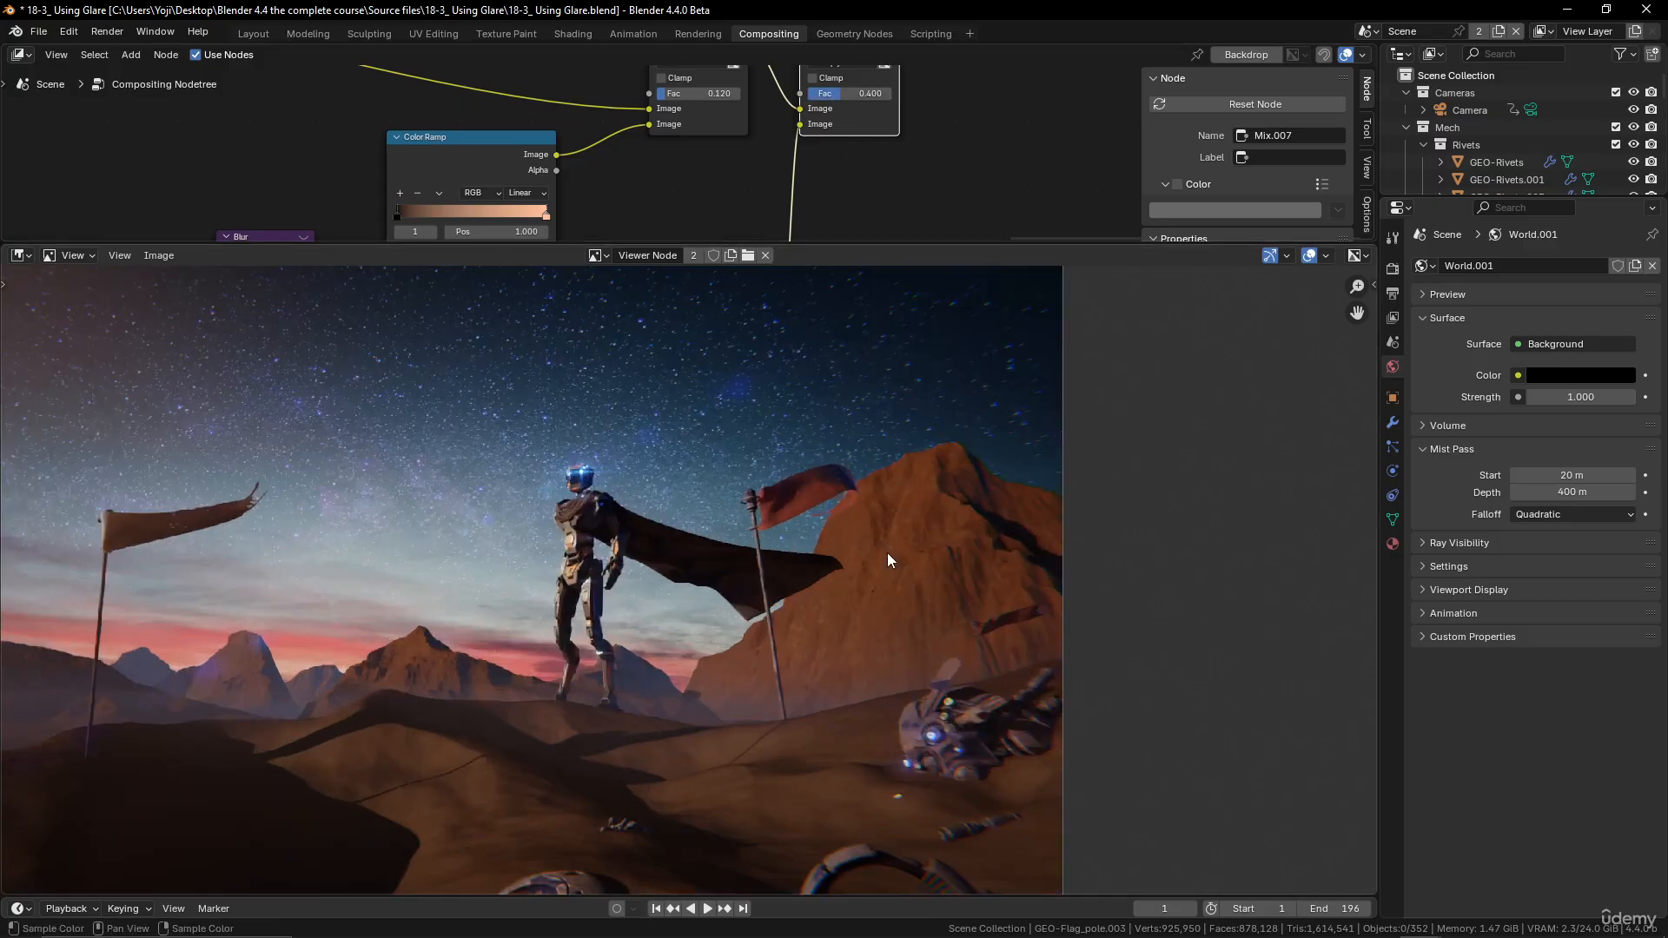
pyautogui.scroll(-2, 888, 552)
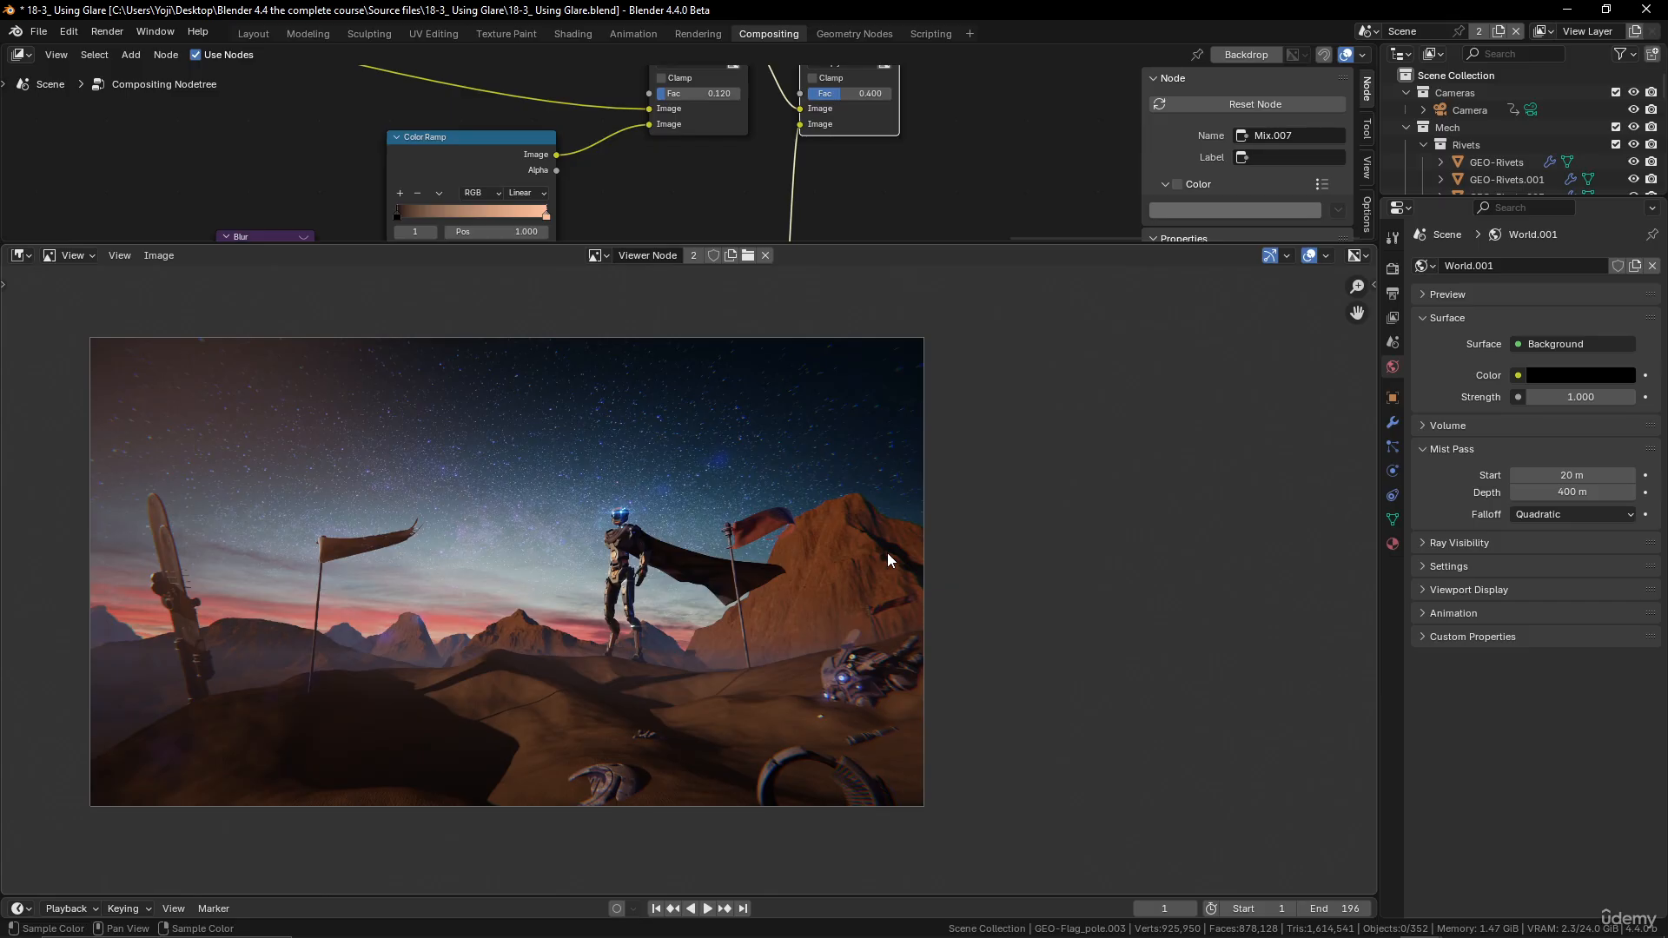
pyautogui.scroll(-2, 607, 535)
pyautogui.scroll(2, 610, 537)
# Step: Enlarge the node editor area and move the Viewer node away from the Multiply node to make room
pyautogui.scroll(-1, 894, 216)
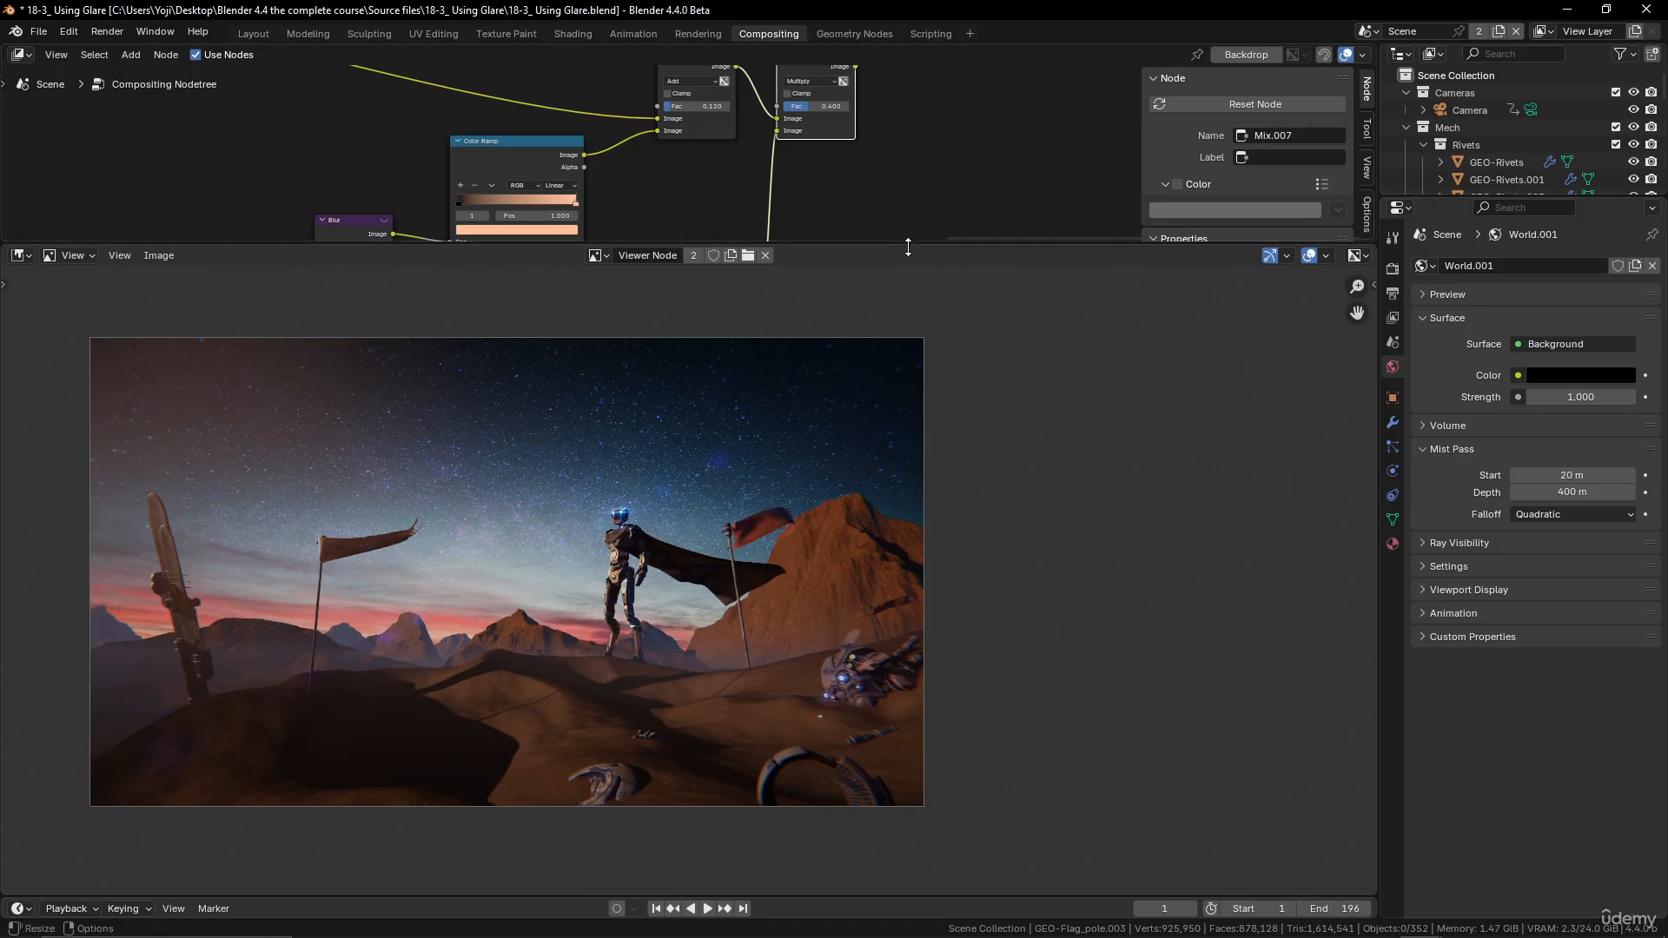
pyautogui.moveTo(908, 245); pyautogui.dragTo(908, 534)
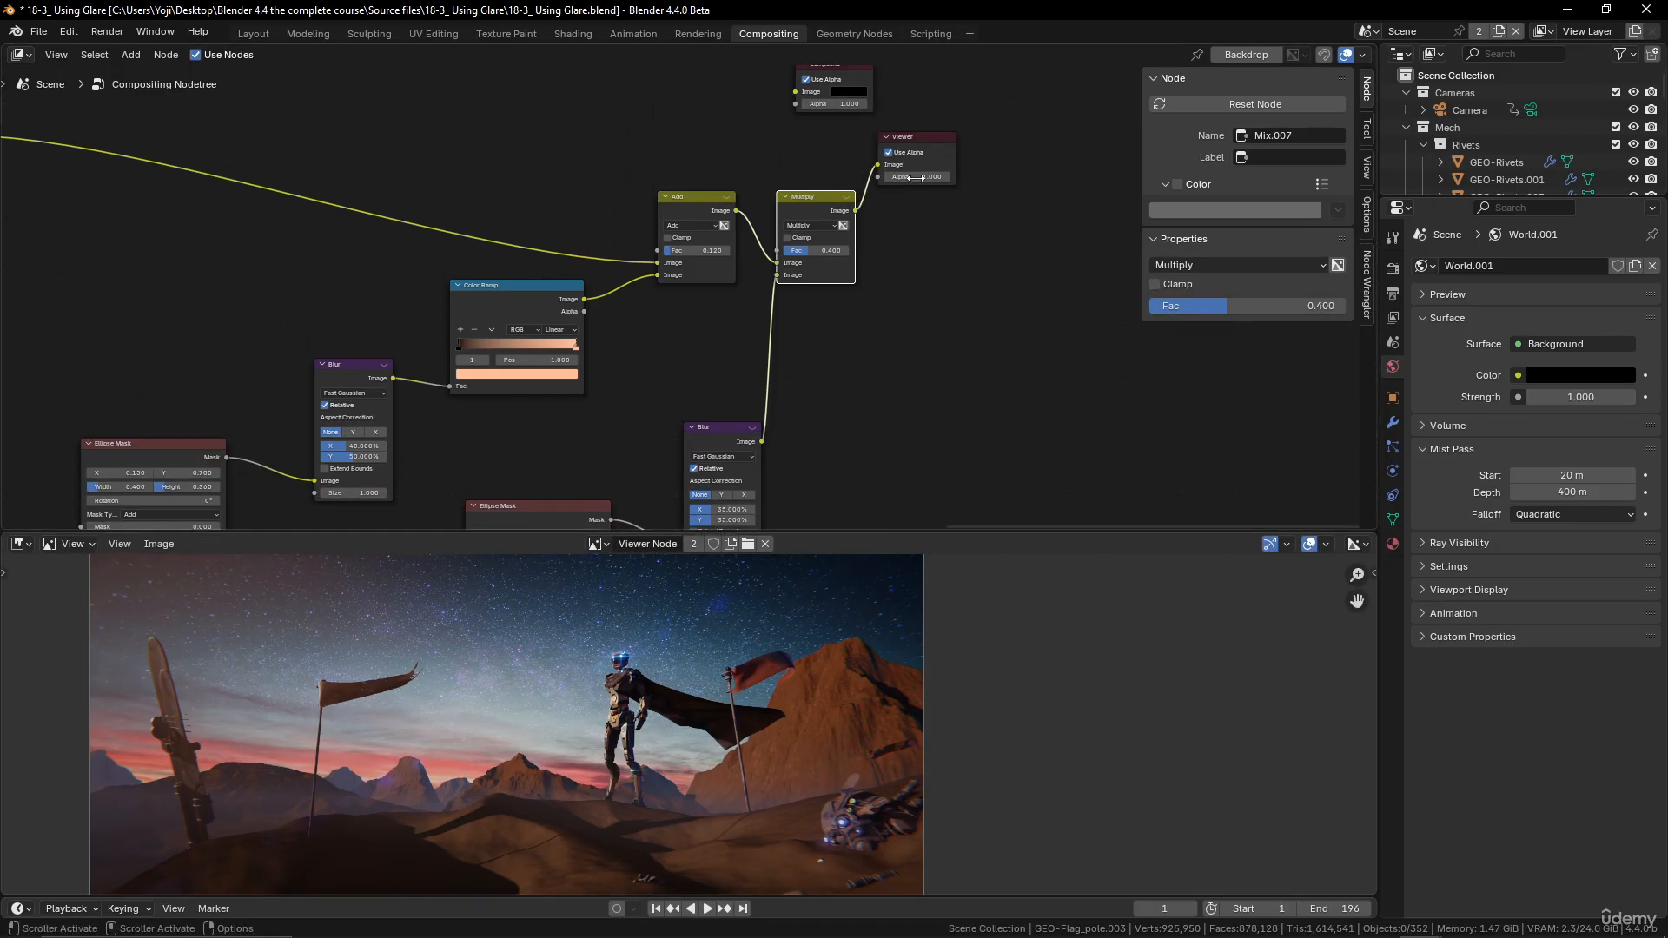
pyautogui.click(916, 139)
pyautogui.moveTo(915, 137); pyautogui.dragTo(1089, 423)
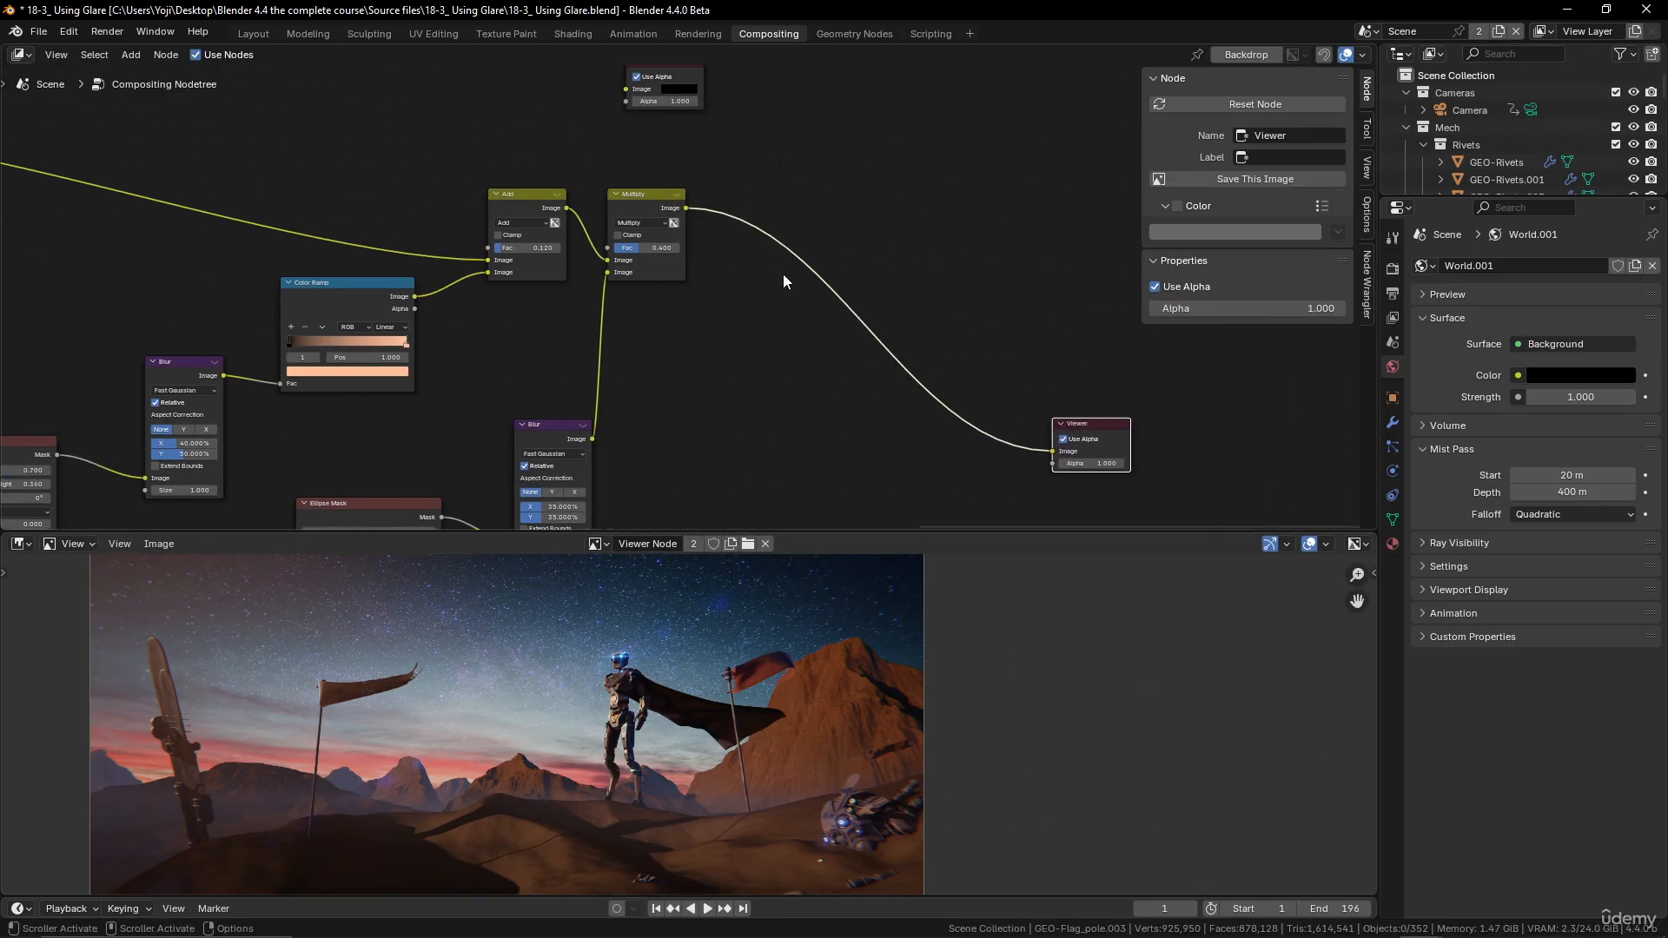
# Step: Insert an RGB Curves node between the vignette's Multiply node and the Viewer
pyautogui.hotkey('shift', 'a')
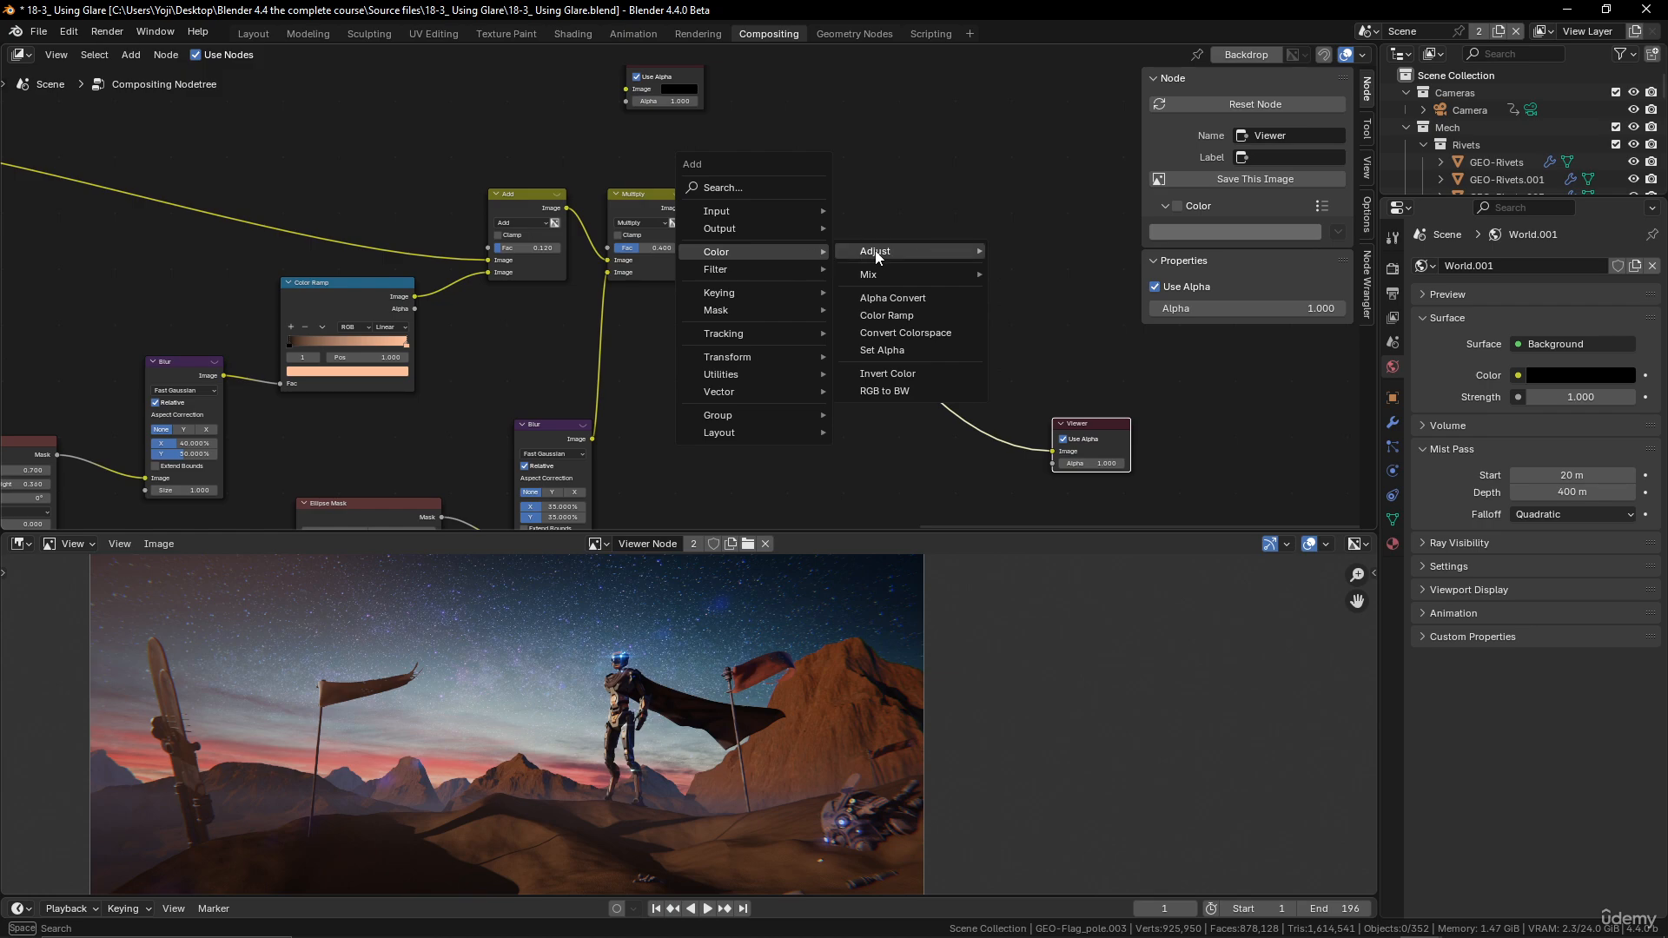
pyautogui.moveTo(915, 249)
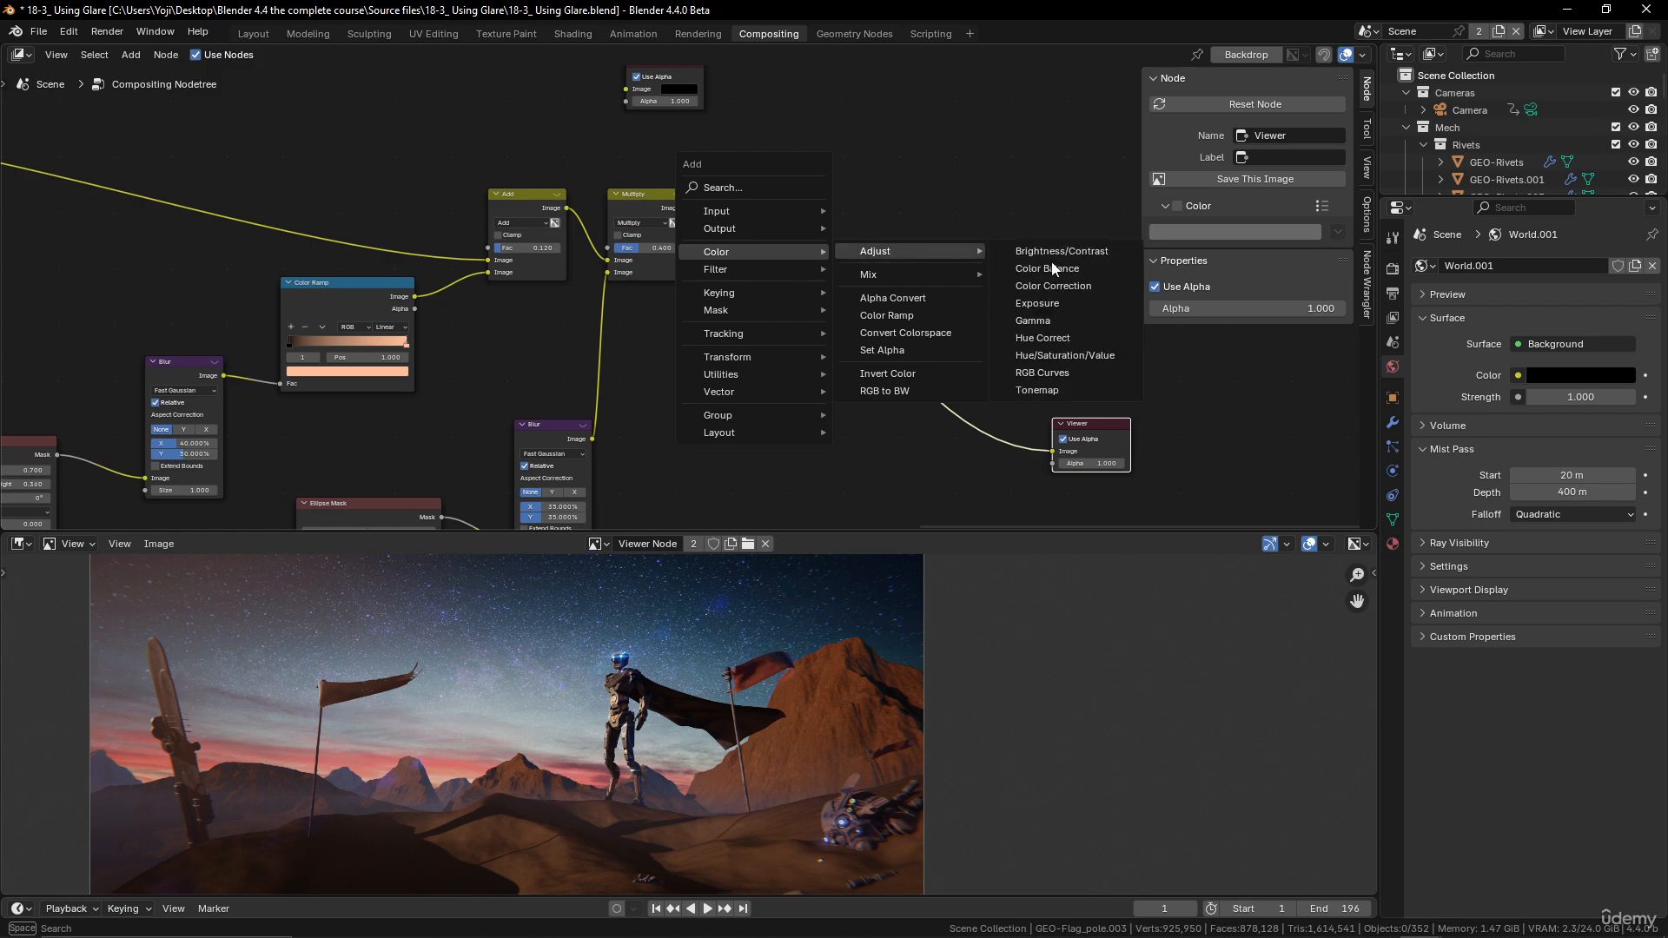
pyautogui.click(1042, 371)
pyautogui.click(743, 215)
pyautogui.moveTo(743, 214); pyautogui.dragTo(589, 207, button='middle')
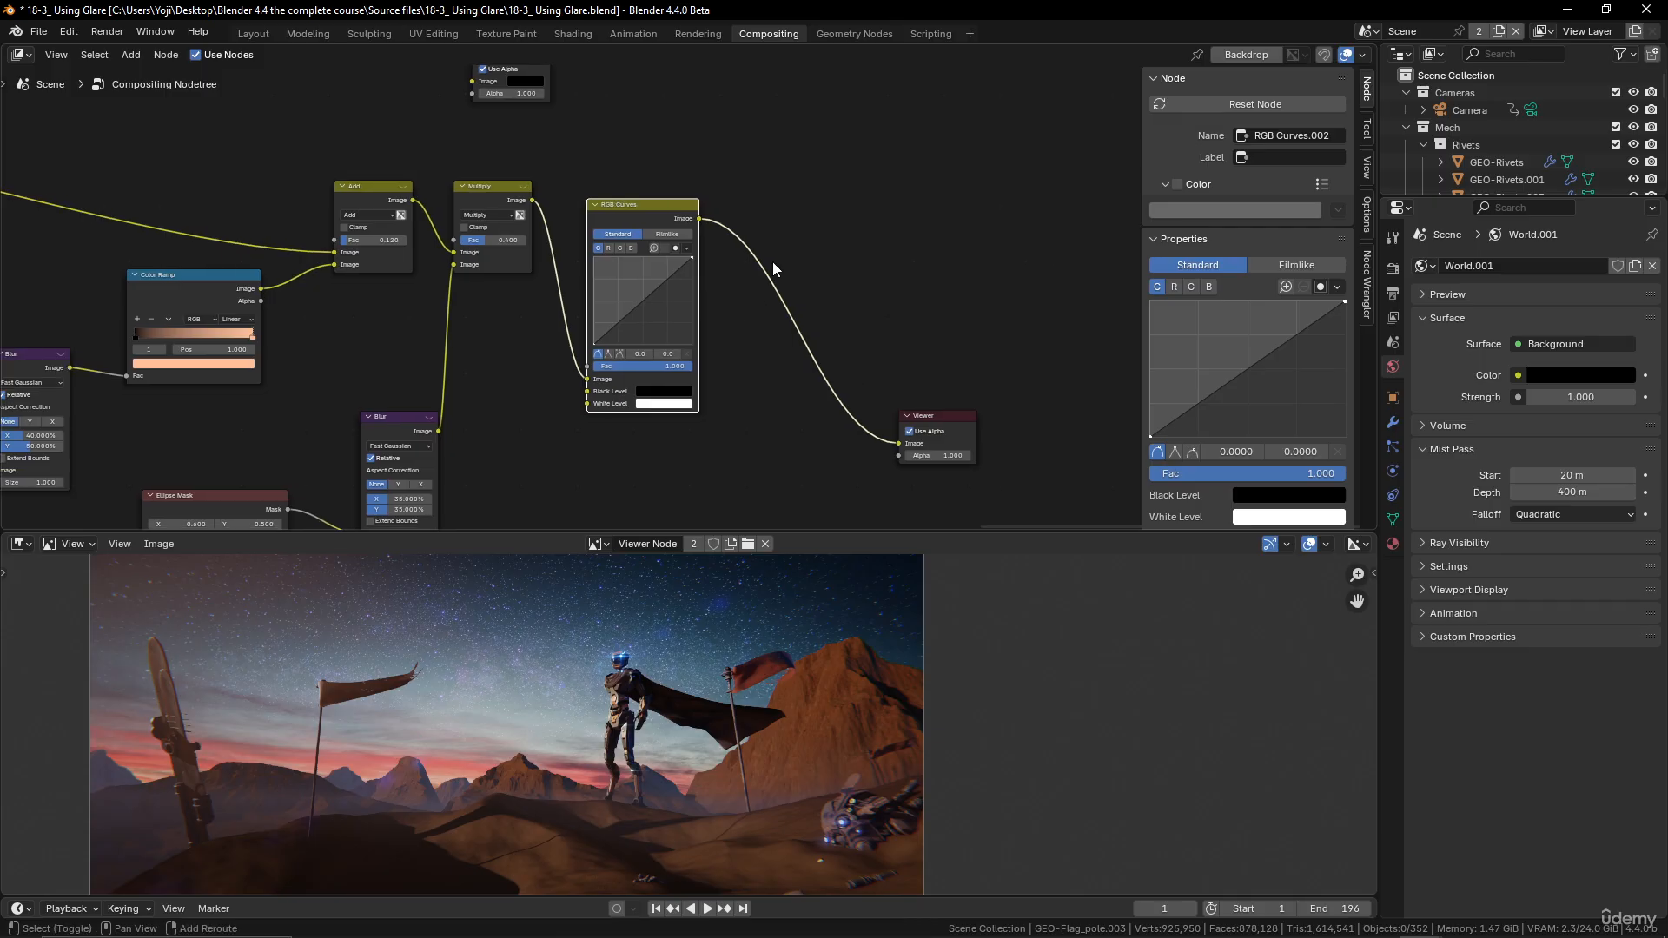
# Step: Insert a Hue/Saturation/Value node between the RGB Curves node and the Viewer
pyautogui.hotkey('shift', 'a')
pyautogui.moveTo(773, 261)
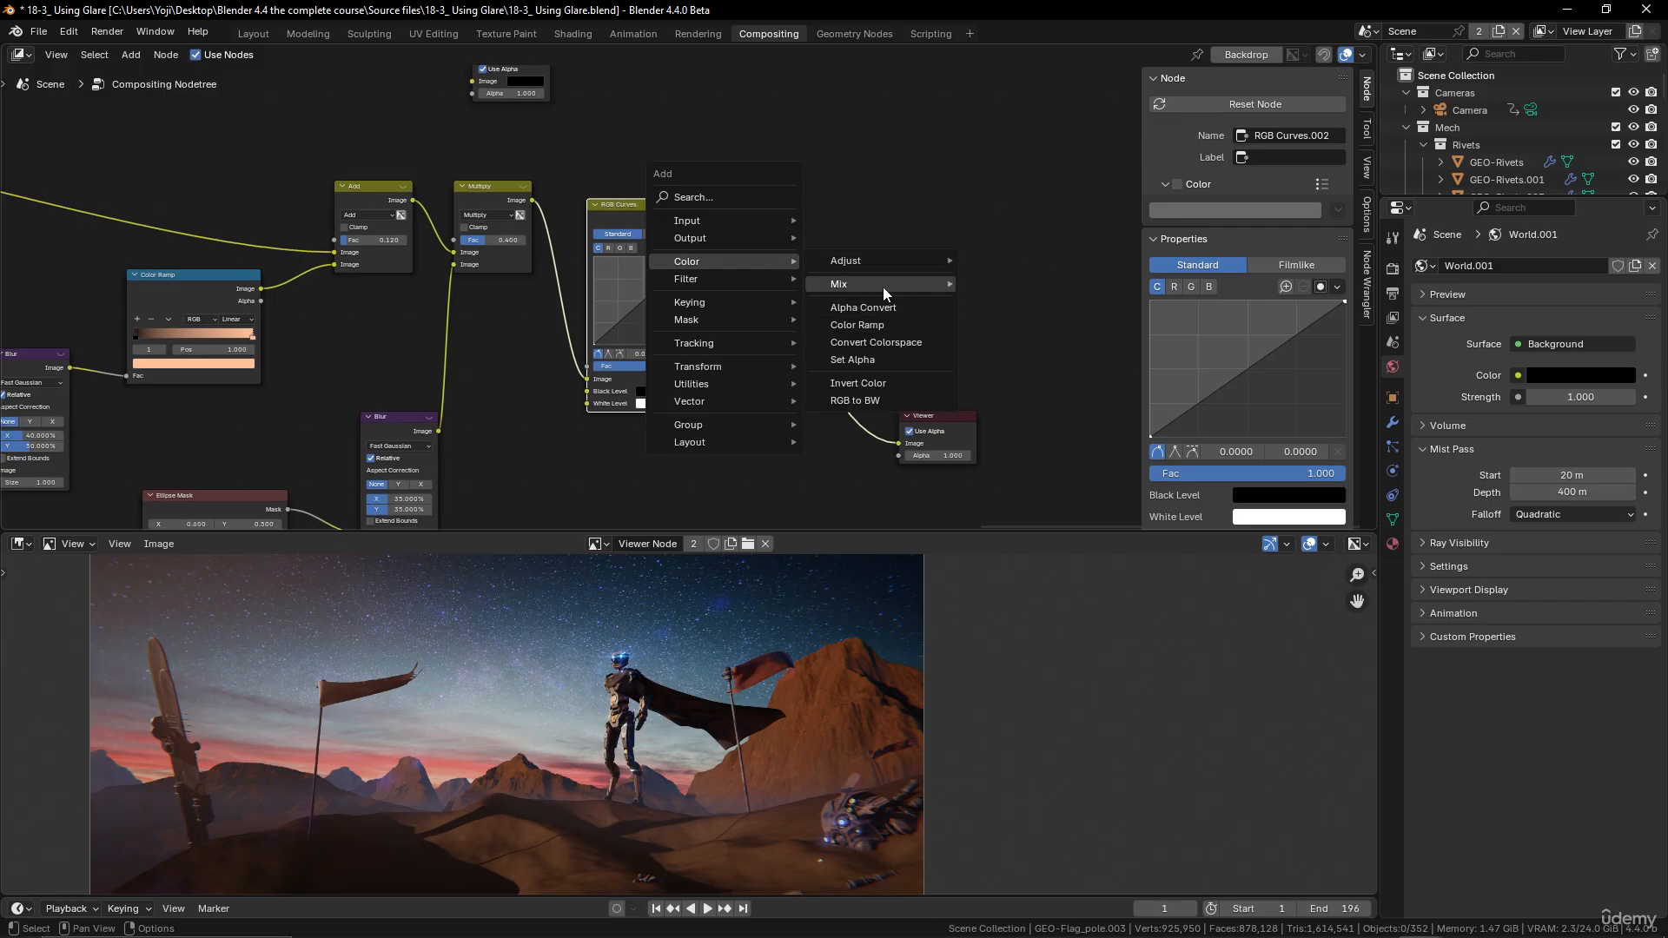
pyautogui.moveTo(883, 285)
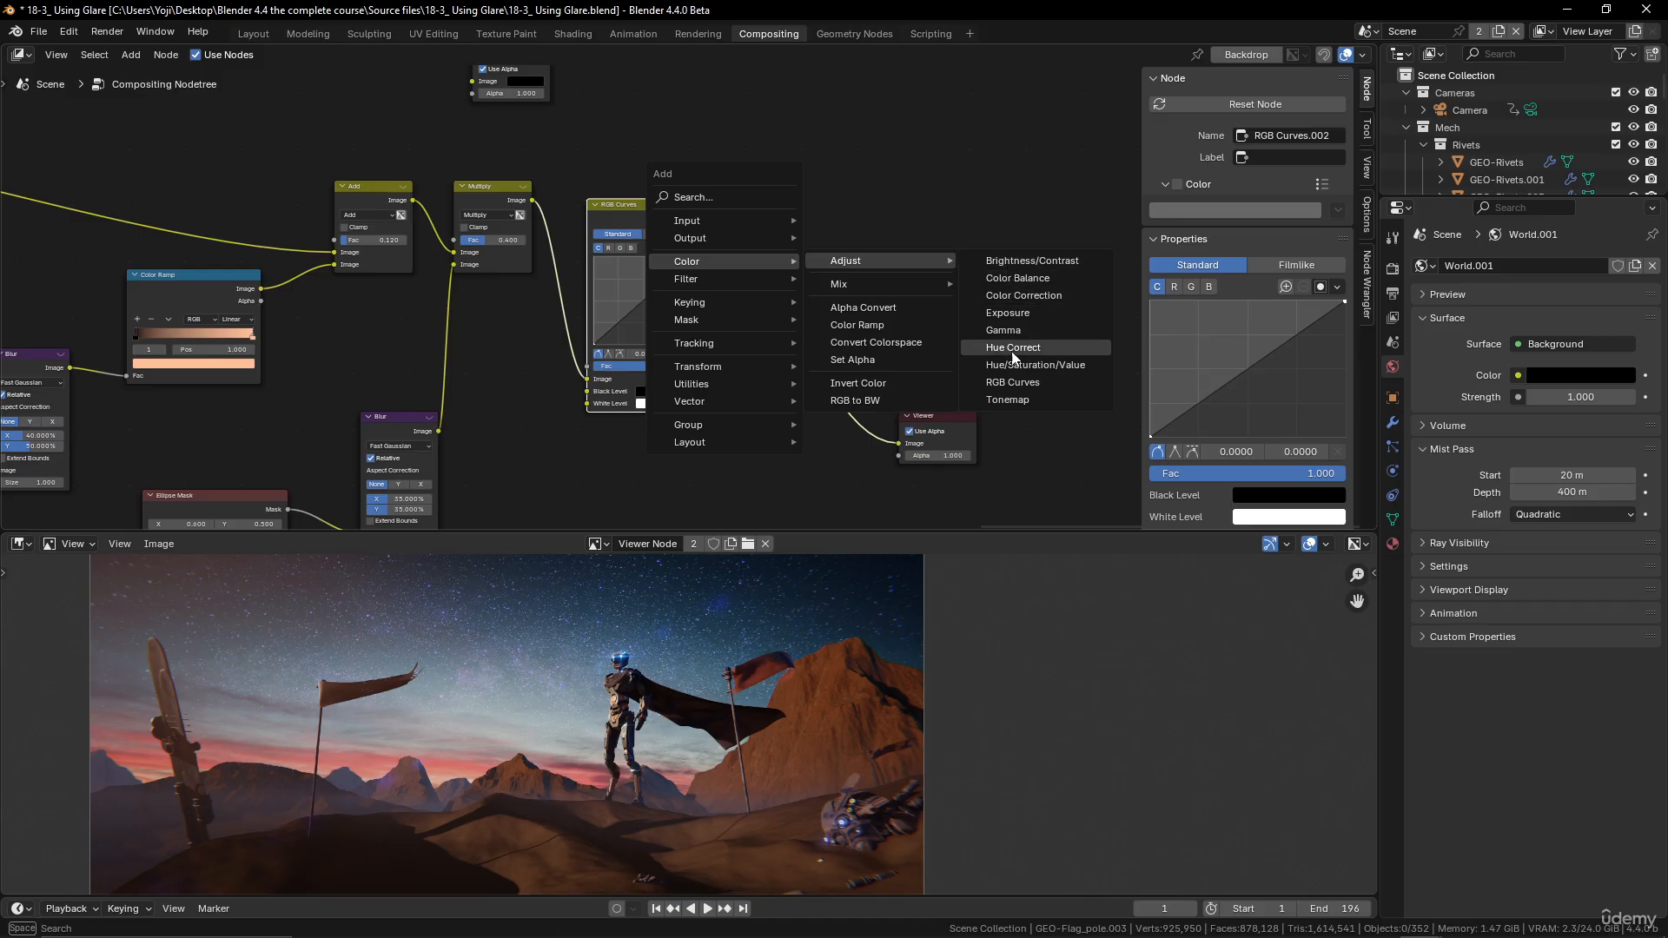
pyautogui.click(1020, 364)
pyautogui.click(754, 272)
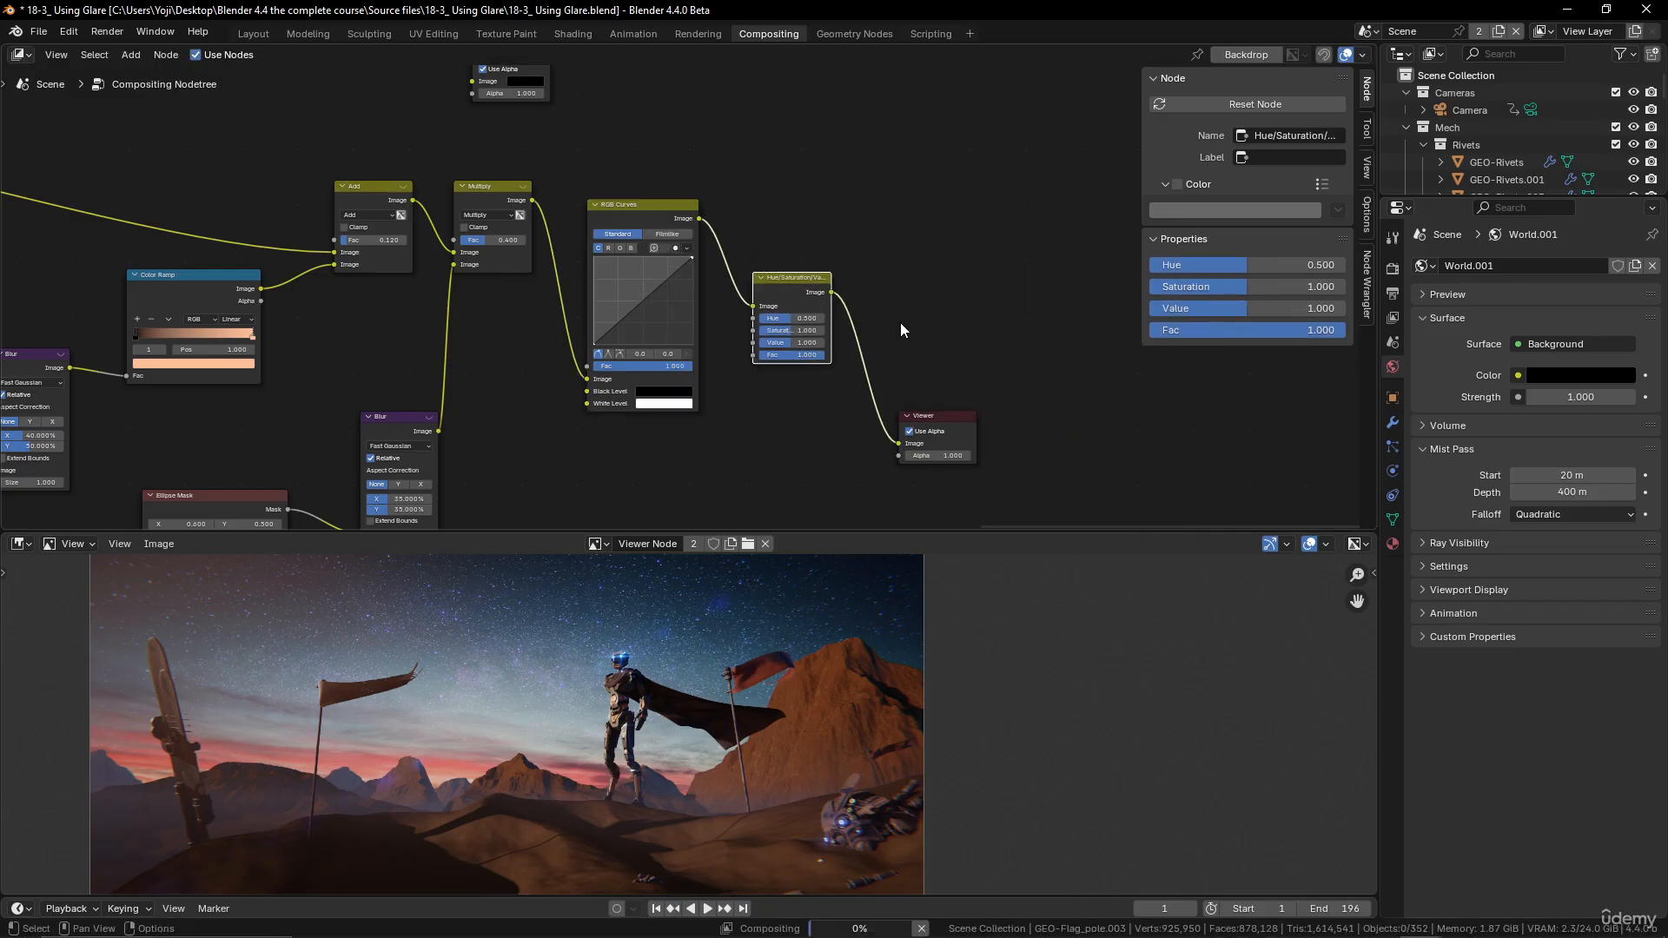
# Step: Move the Viewer node farther from the Hue/Saturation/Value node to make room for another node
pyautogui.click(898, 405)
pyautogui.moveTo(897, 405); pyautogui.dragTo(1066, 385)
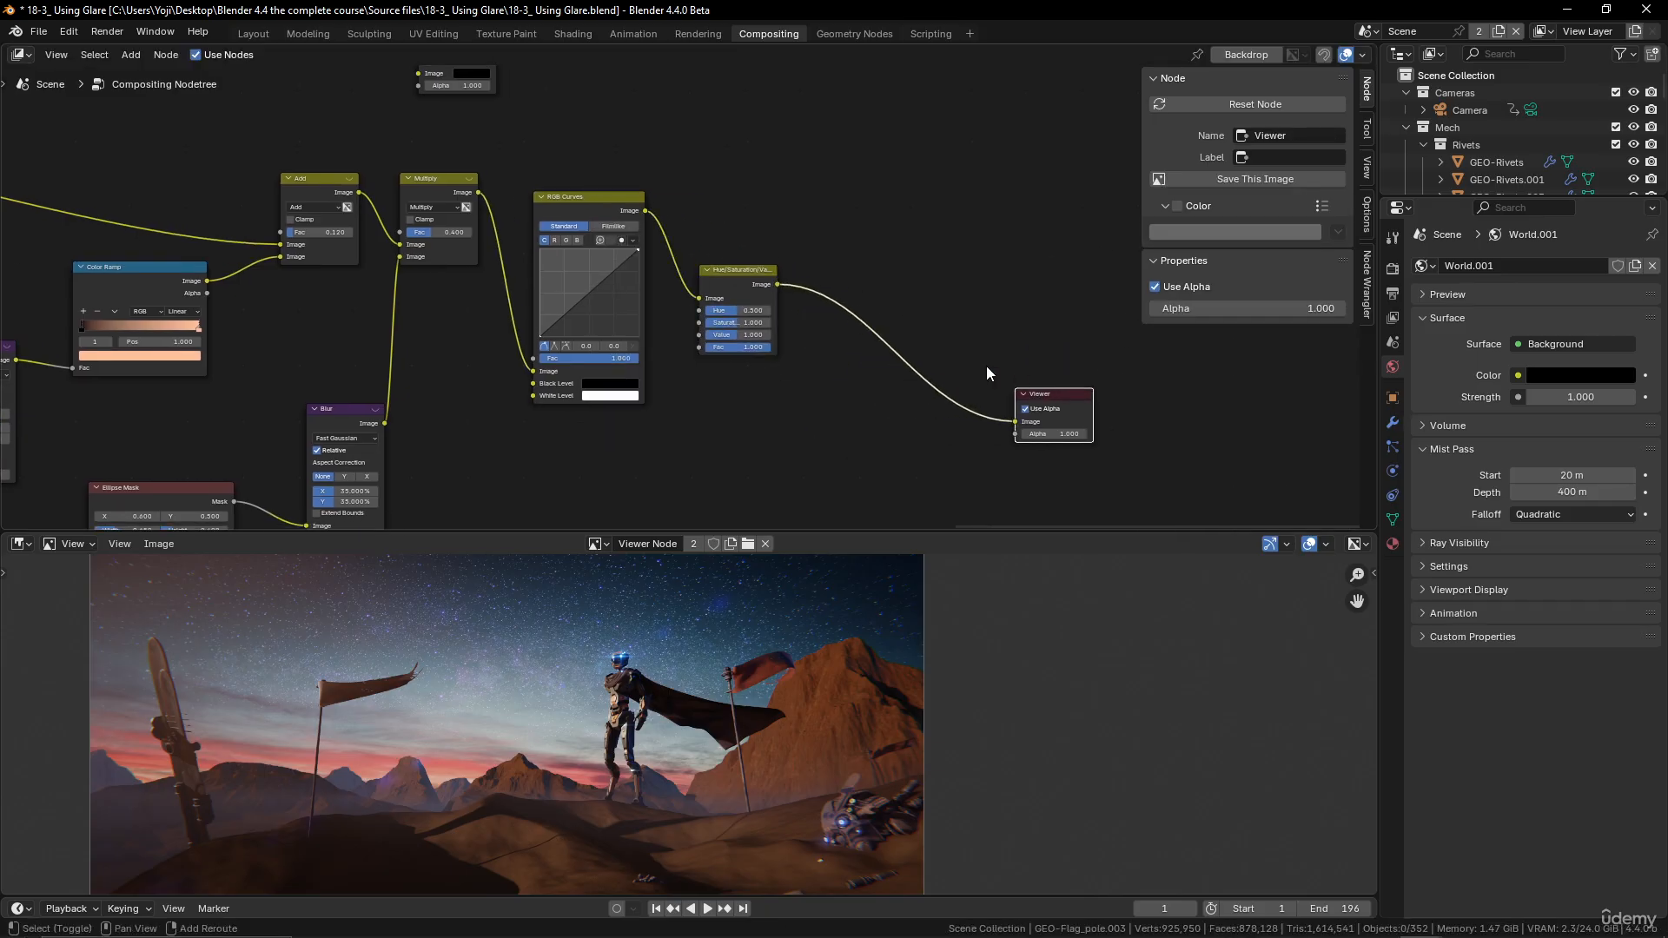
pyautogui.hotkey('shift', 'a')
pyautogui.moveTo(963, 358)
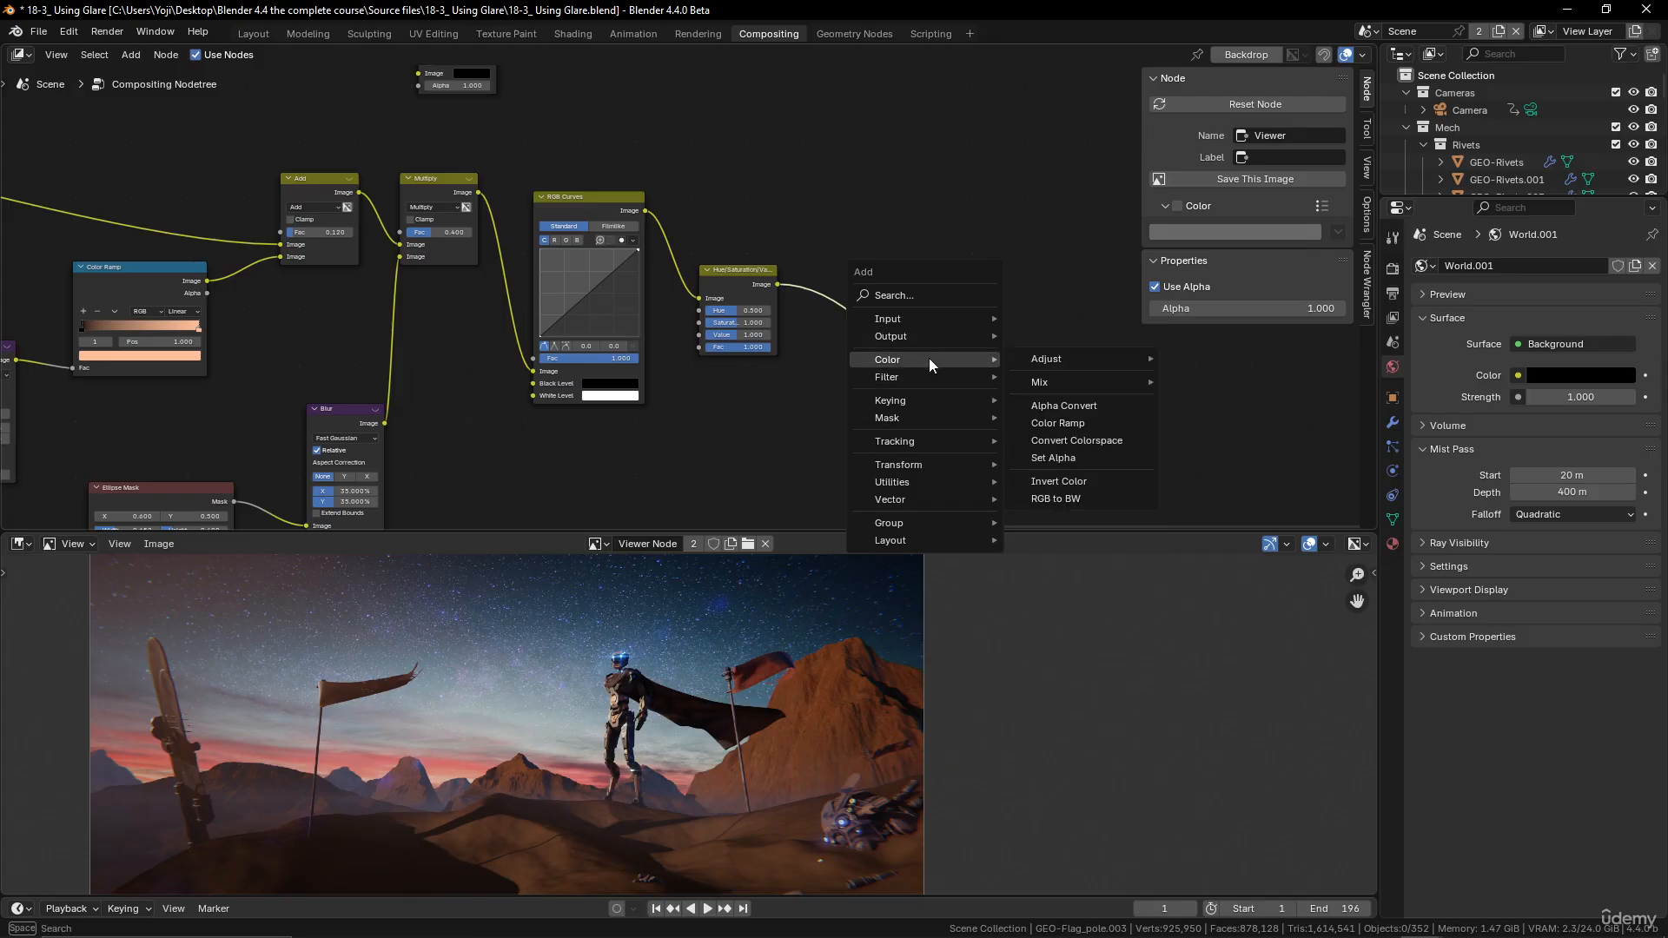
pyautogui.moveTo(1059, 358)
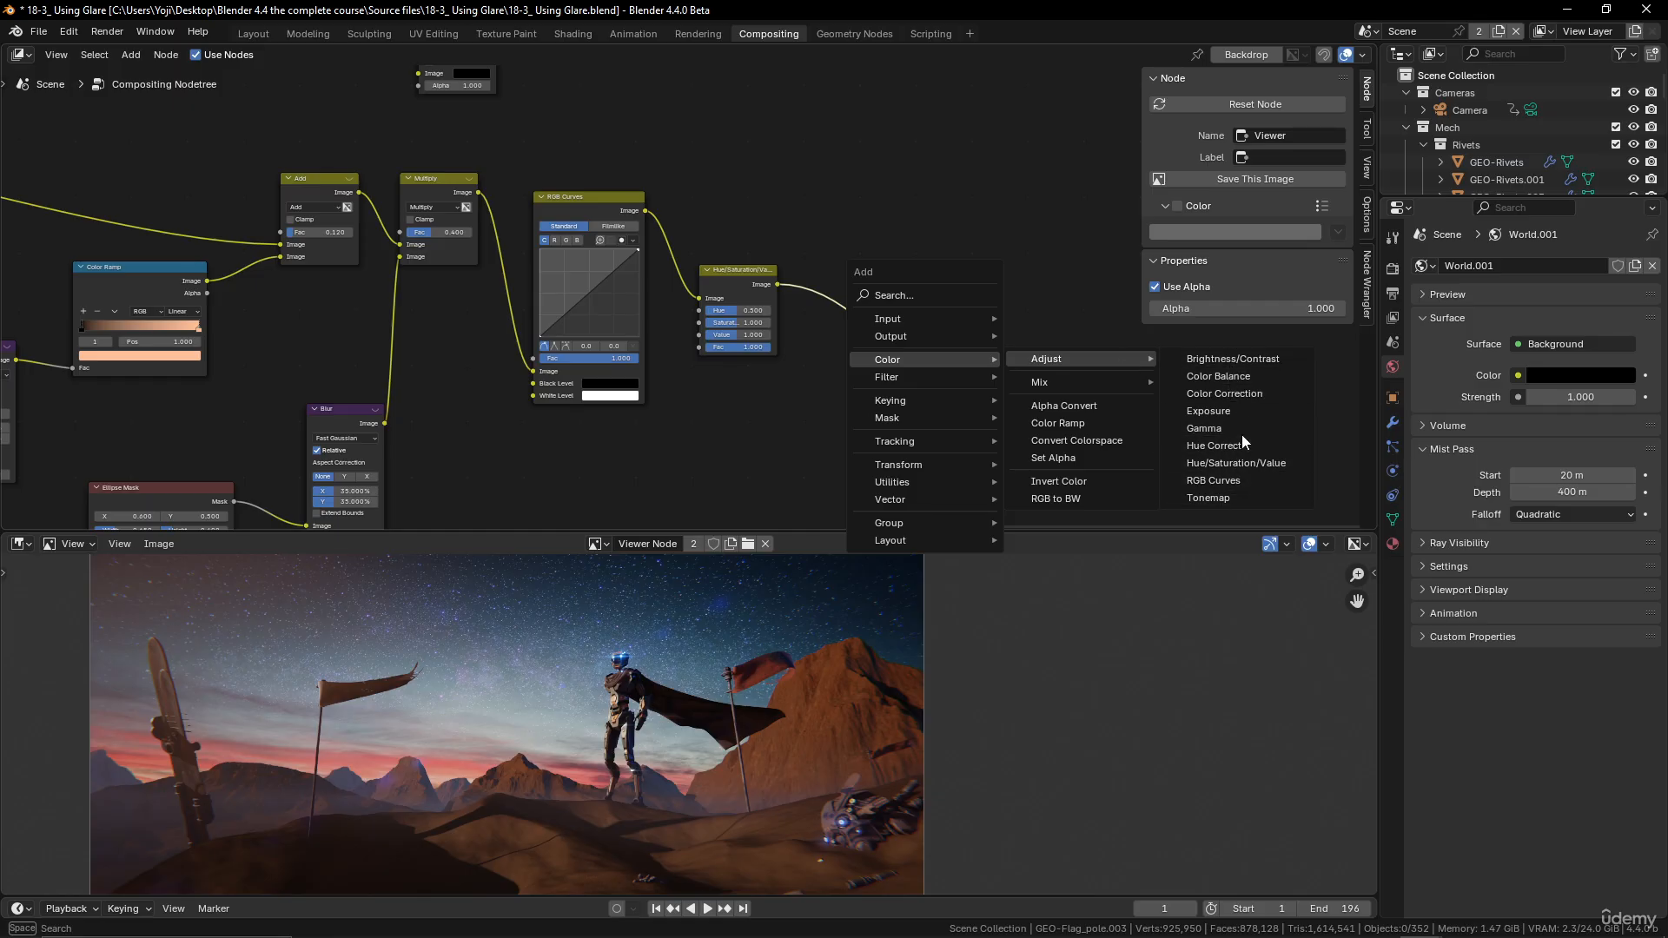
pyautogui.click(1242, 395)
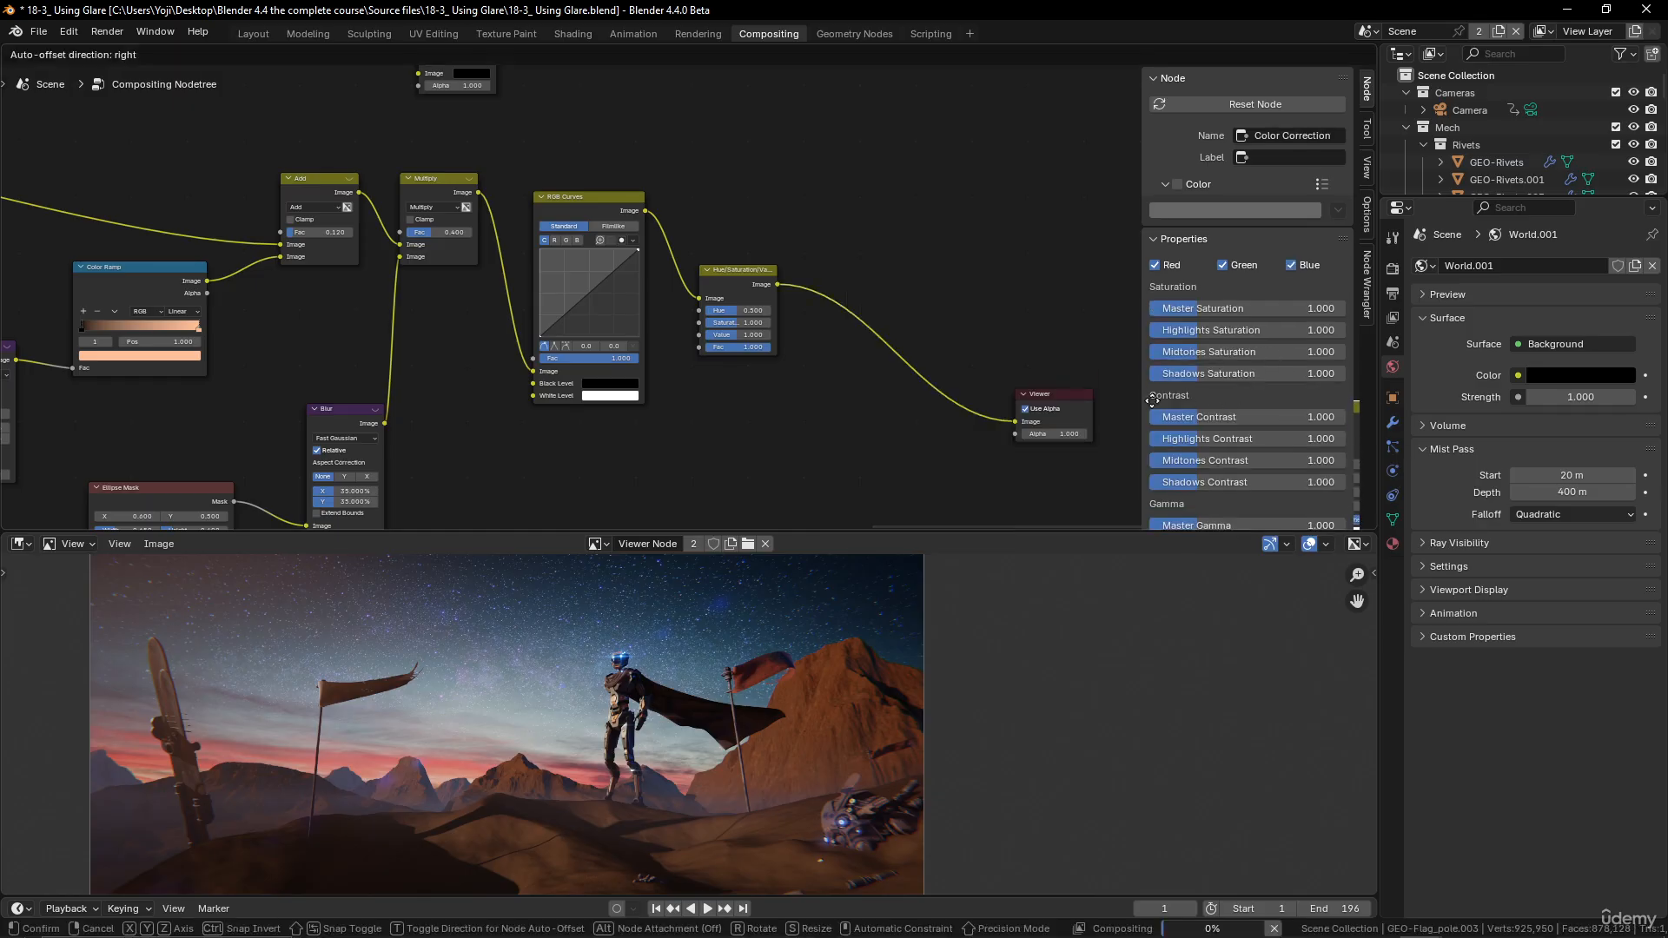
pyautogui.click(904, 185)
pyautogui.press('x')
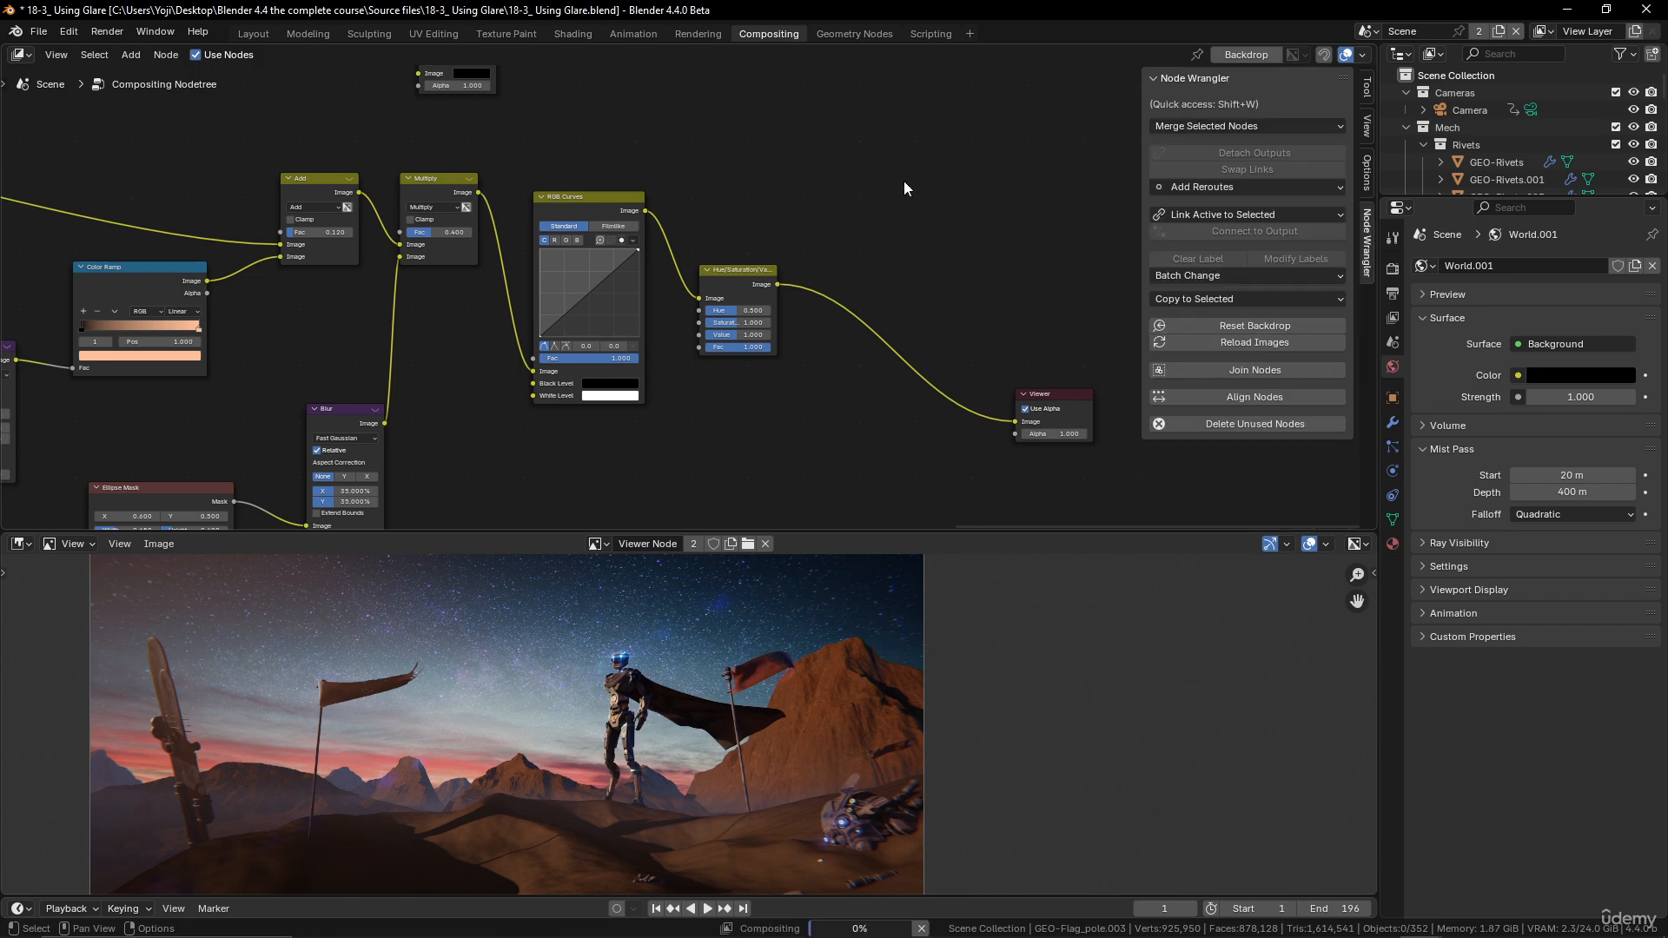
# Step: Insert a Color Balance node between the Hue/Saturation/Value node and the Viewer
pyautogui.hotkey('shift', 'a')
pyautogui.moveTo(905, 181)
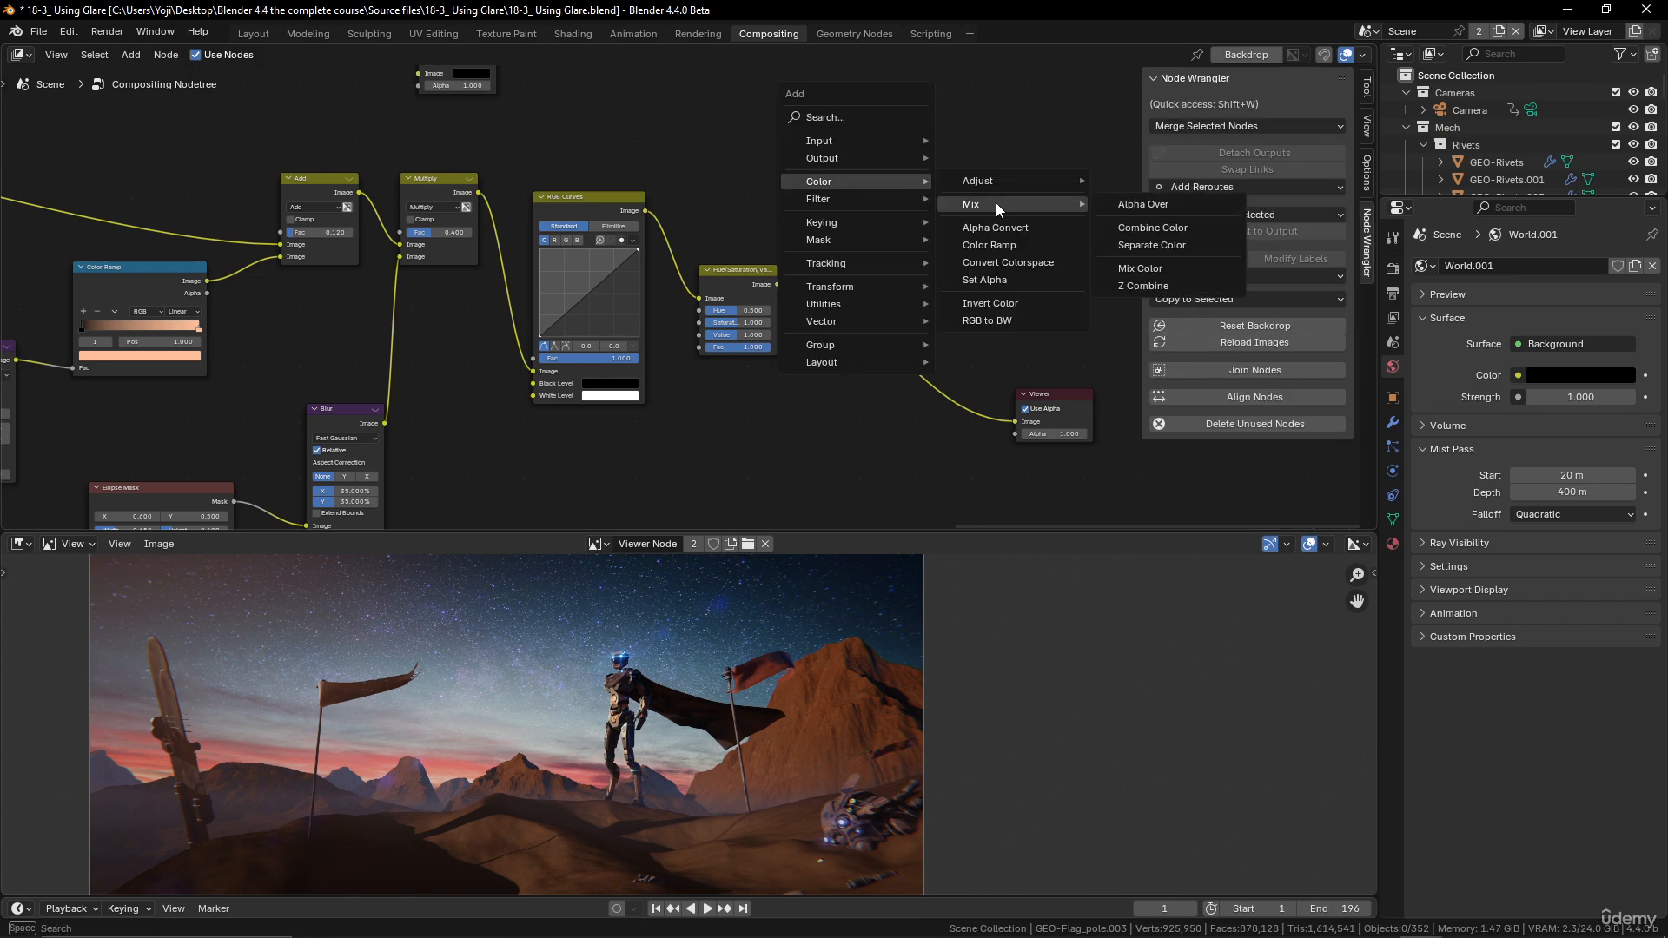
pyautogui.moveTo(1023, 183)
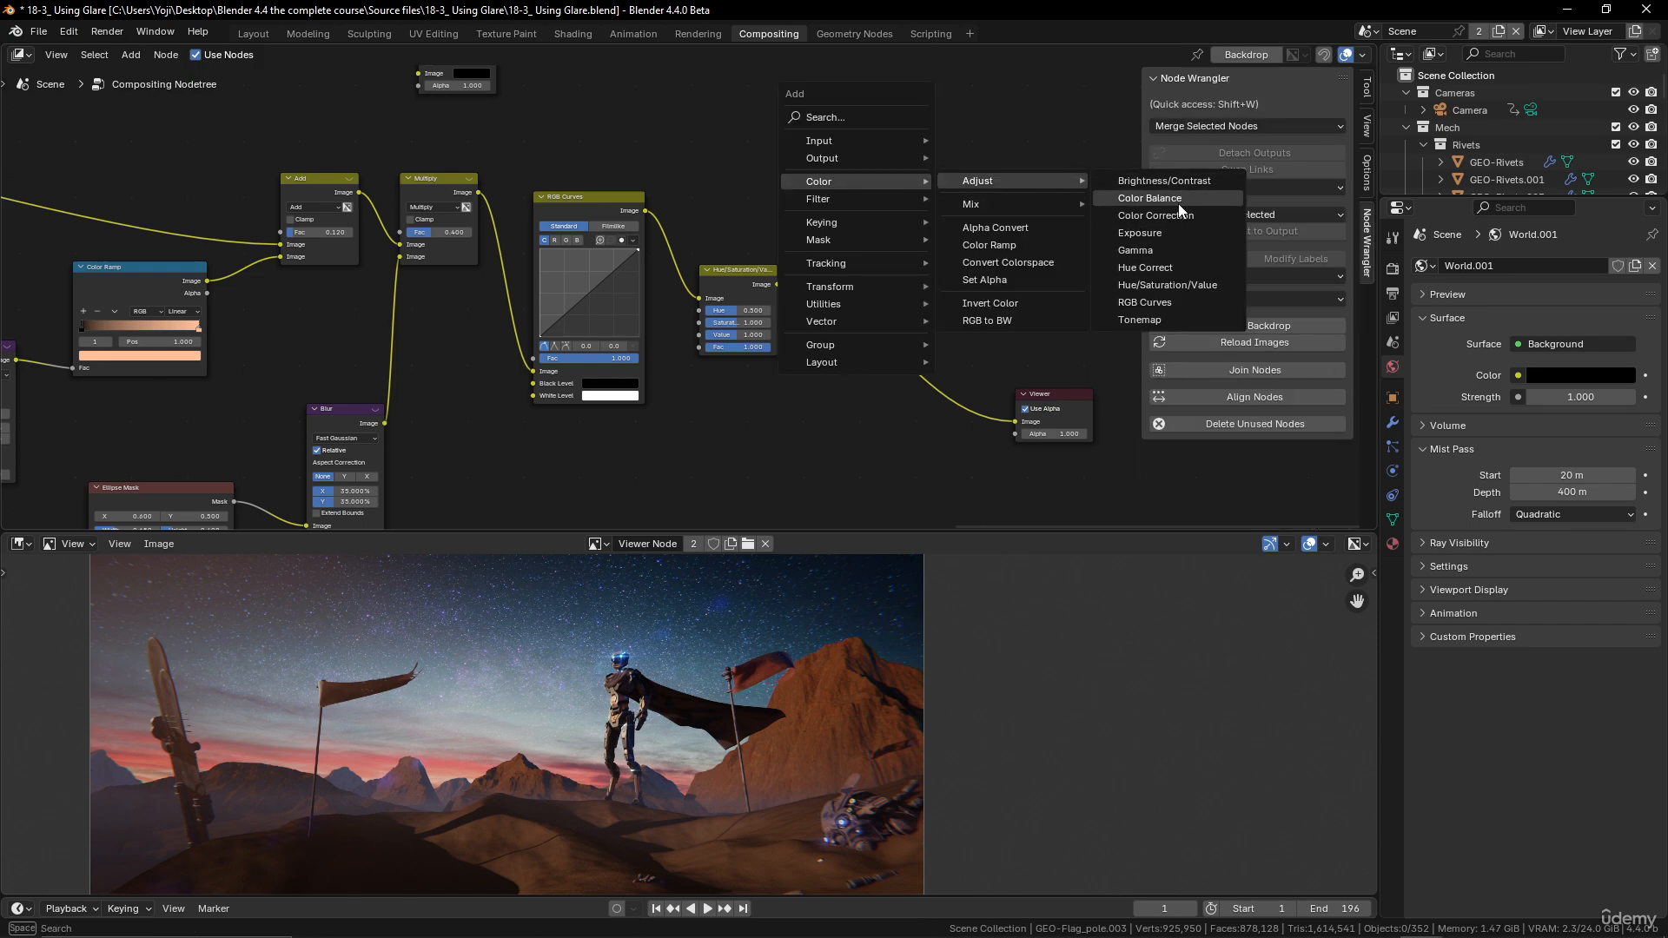
pyautogui.click(1173, 200)
pyautogui.click(821, 262)
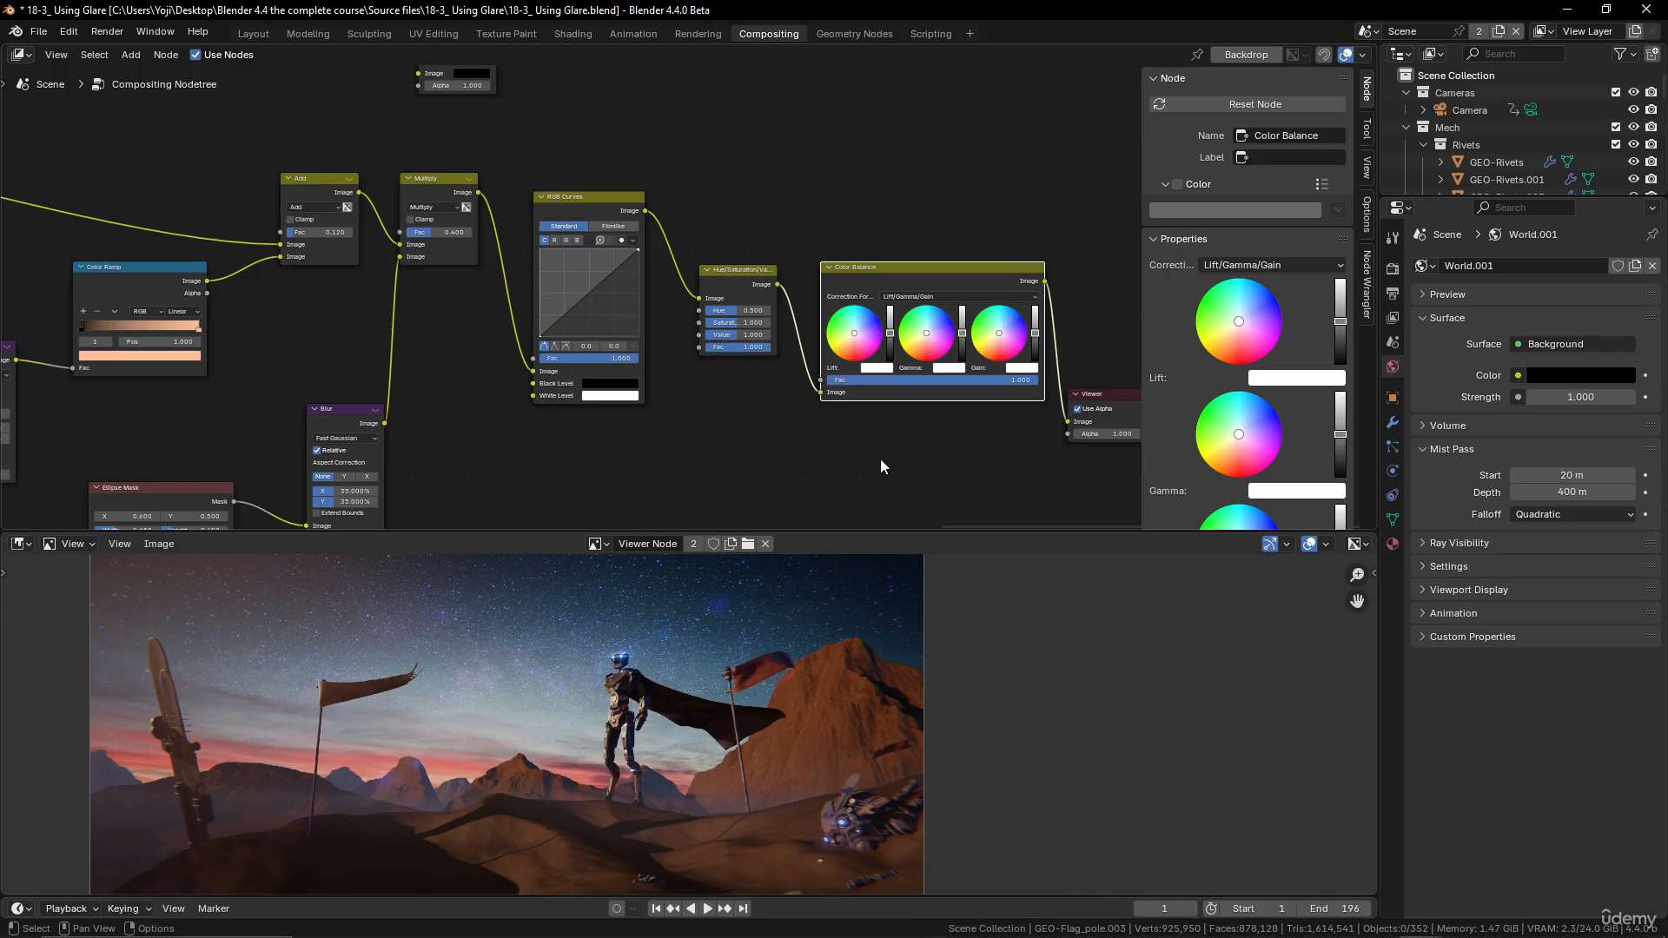
# Step: Shape the RGB Curves node's combined curve into an S-curve with a raised highlight point and a lowered shadow point
pyautogui.scroll(2, 753, 405)
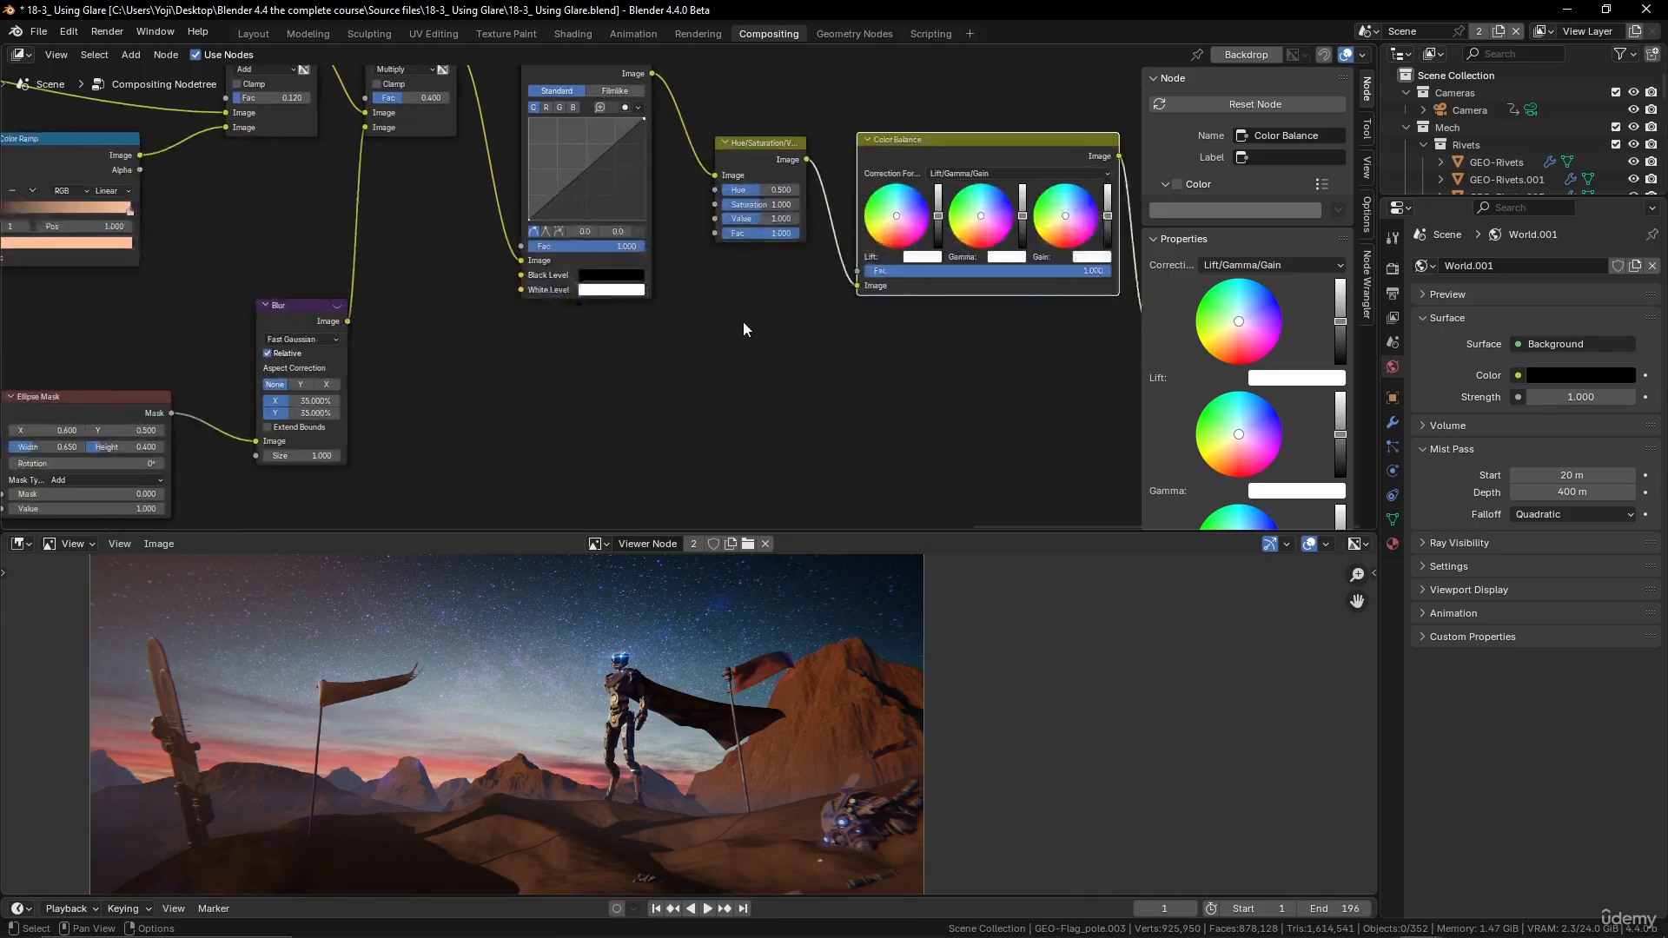
pyautogui.moveTo(718, 366); pyautogui.dragTo(752, 416, button='middle')
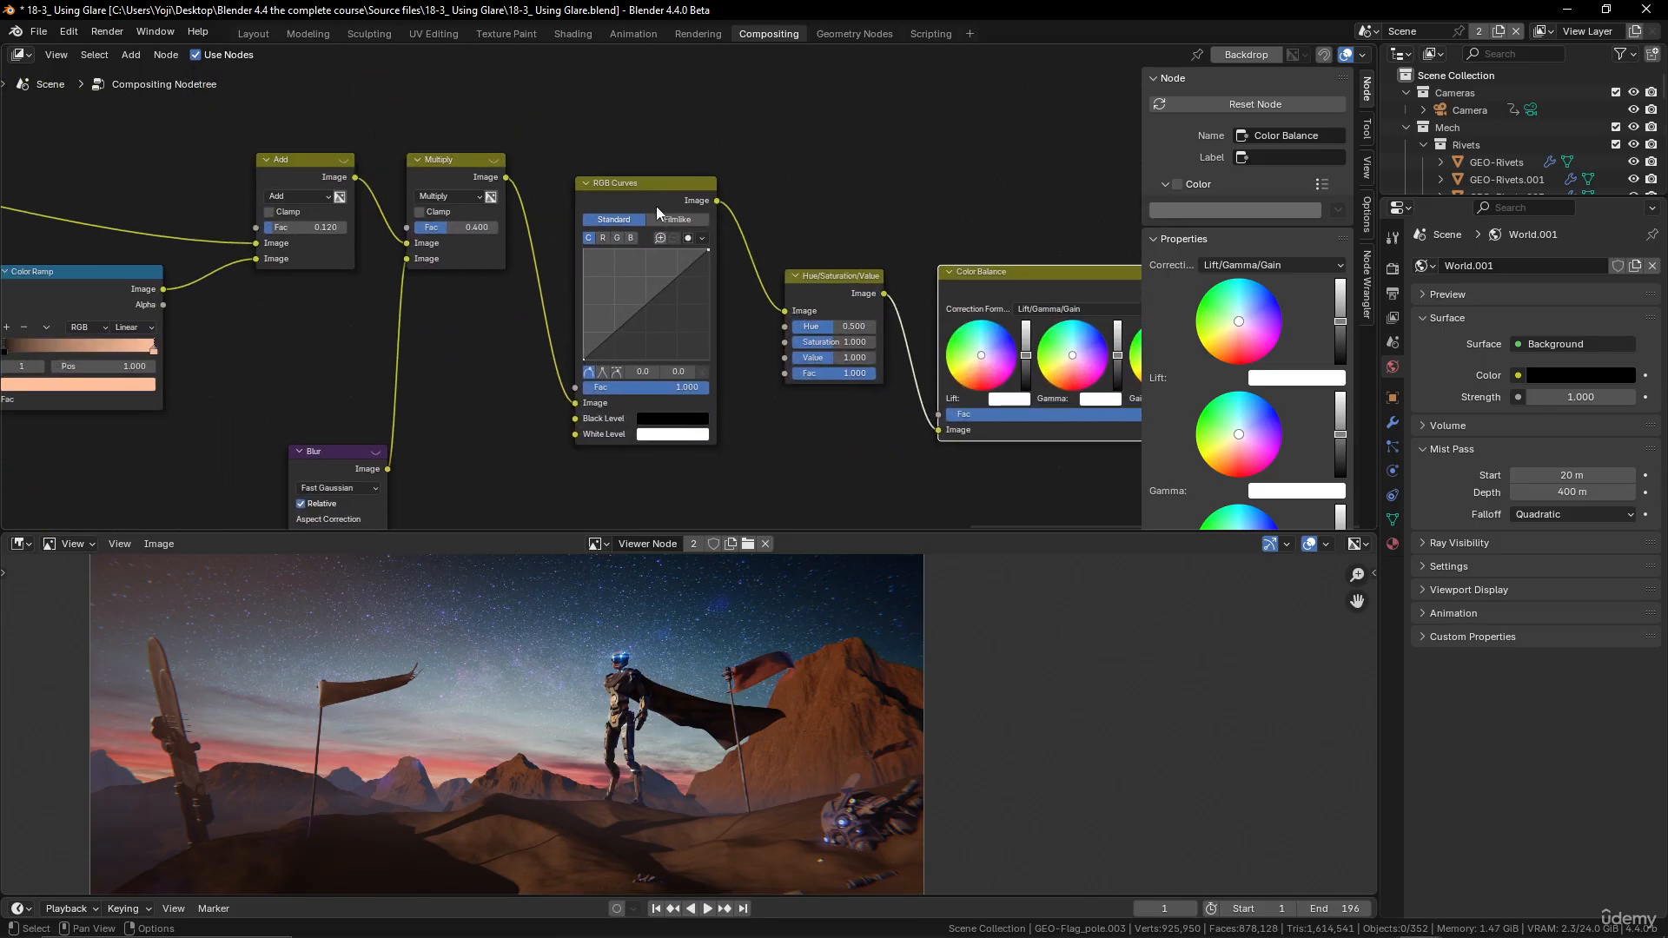
pyautogui.scroll(1, 619, 285)
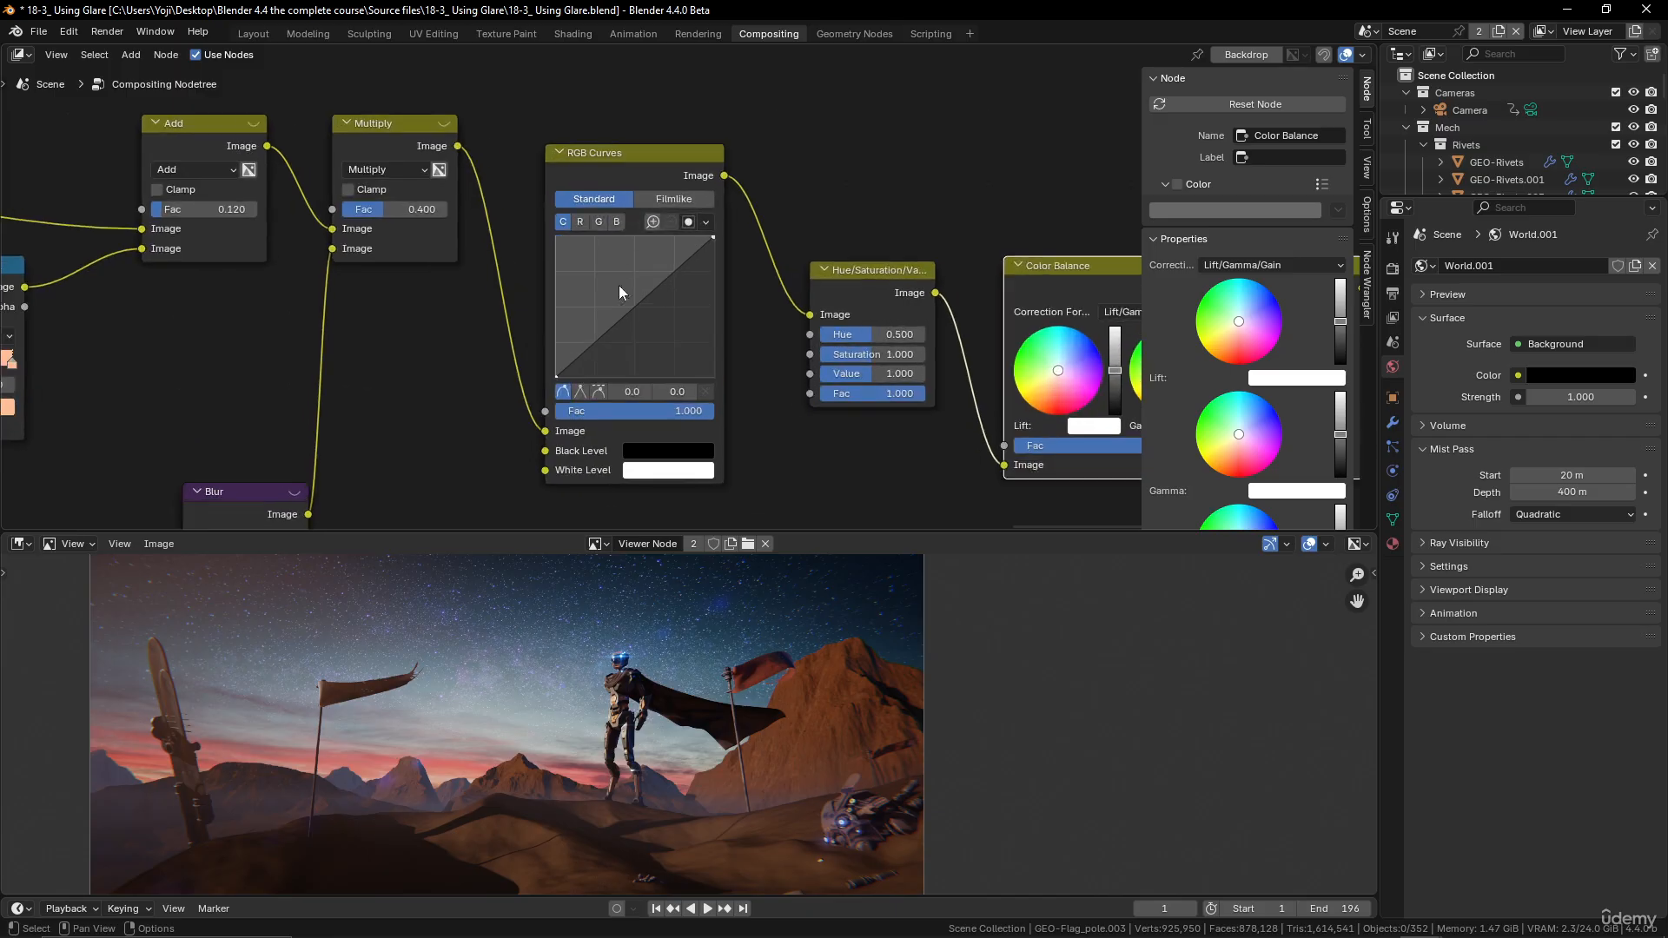
pyautogui.scroll(2, 684, 305)
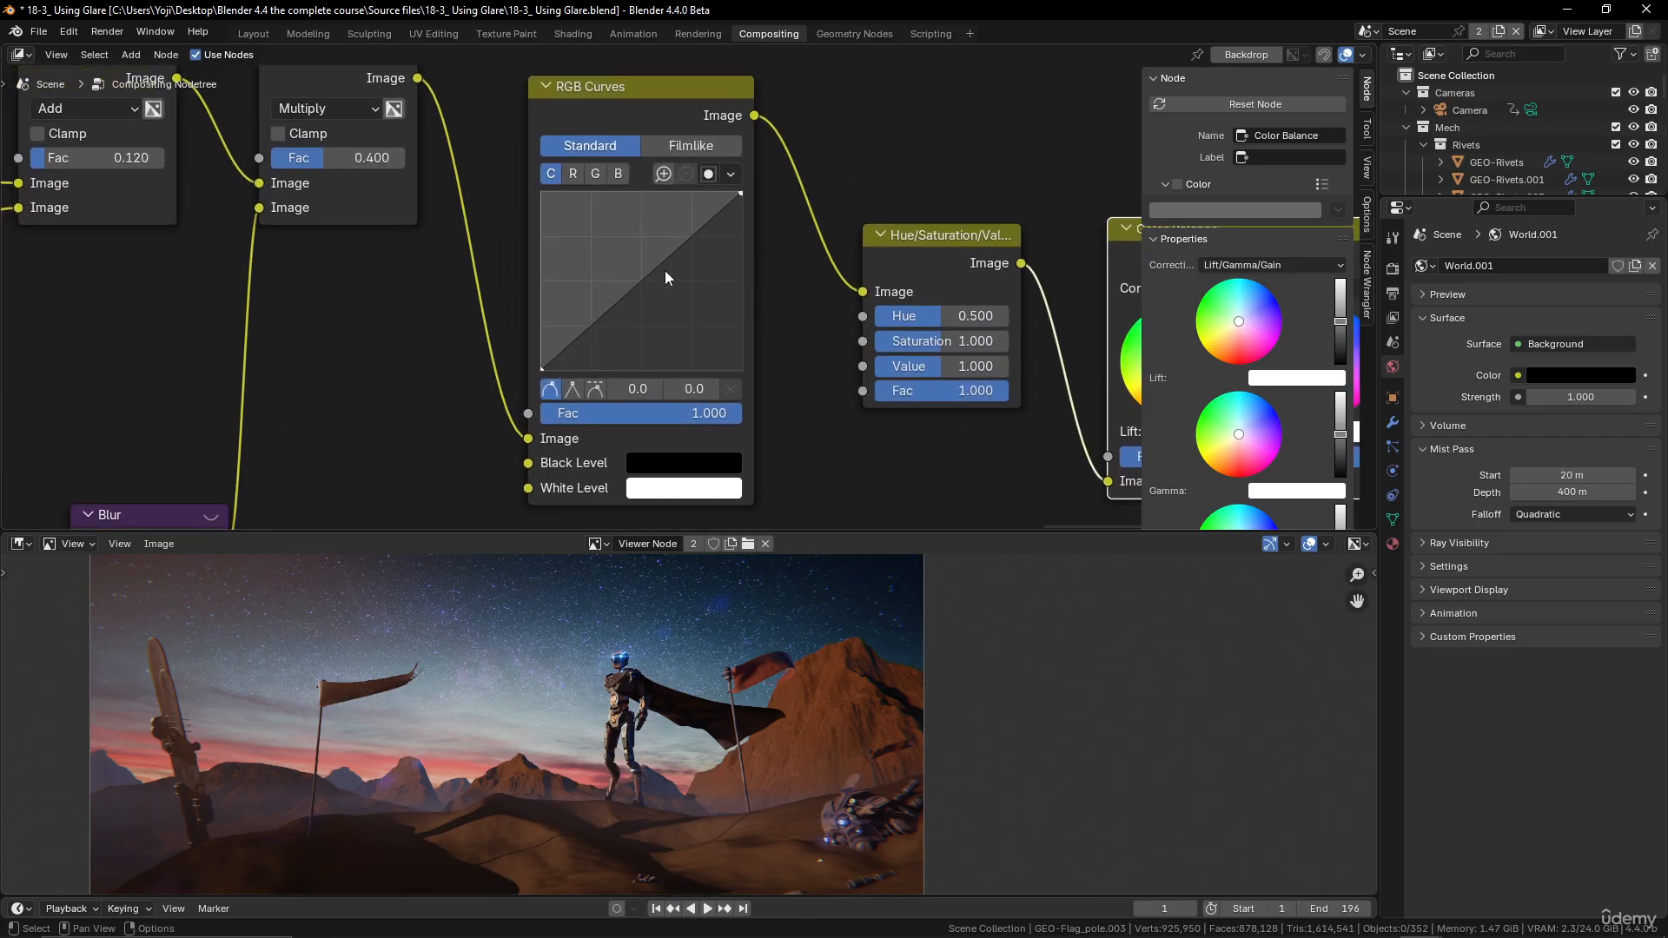
pyautogui.moveTo(664, 267); pyautogui.dragTo(660, 247)
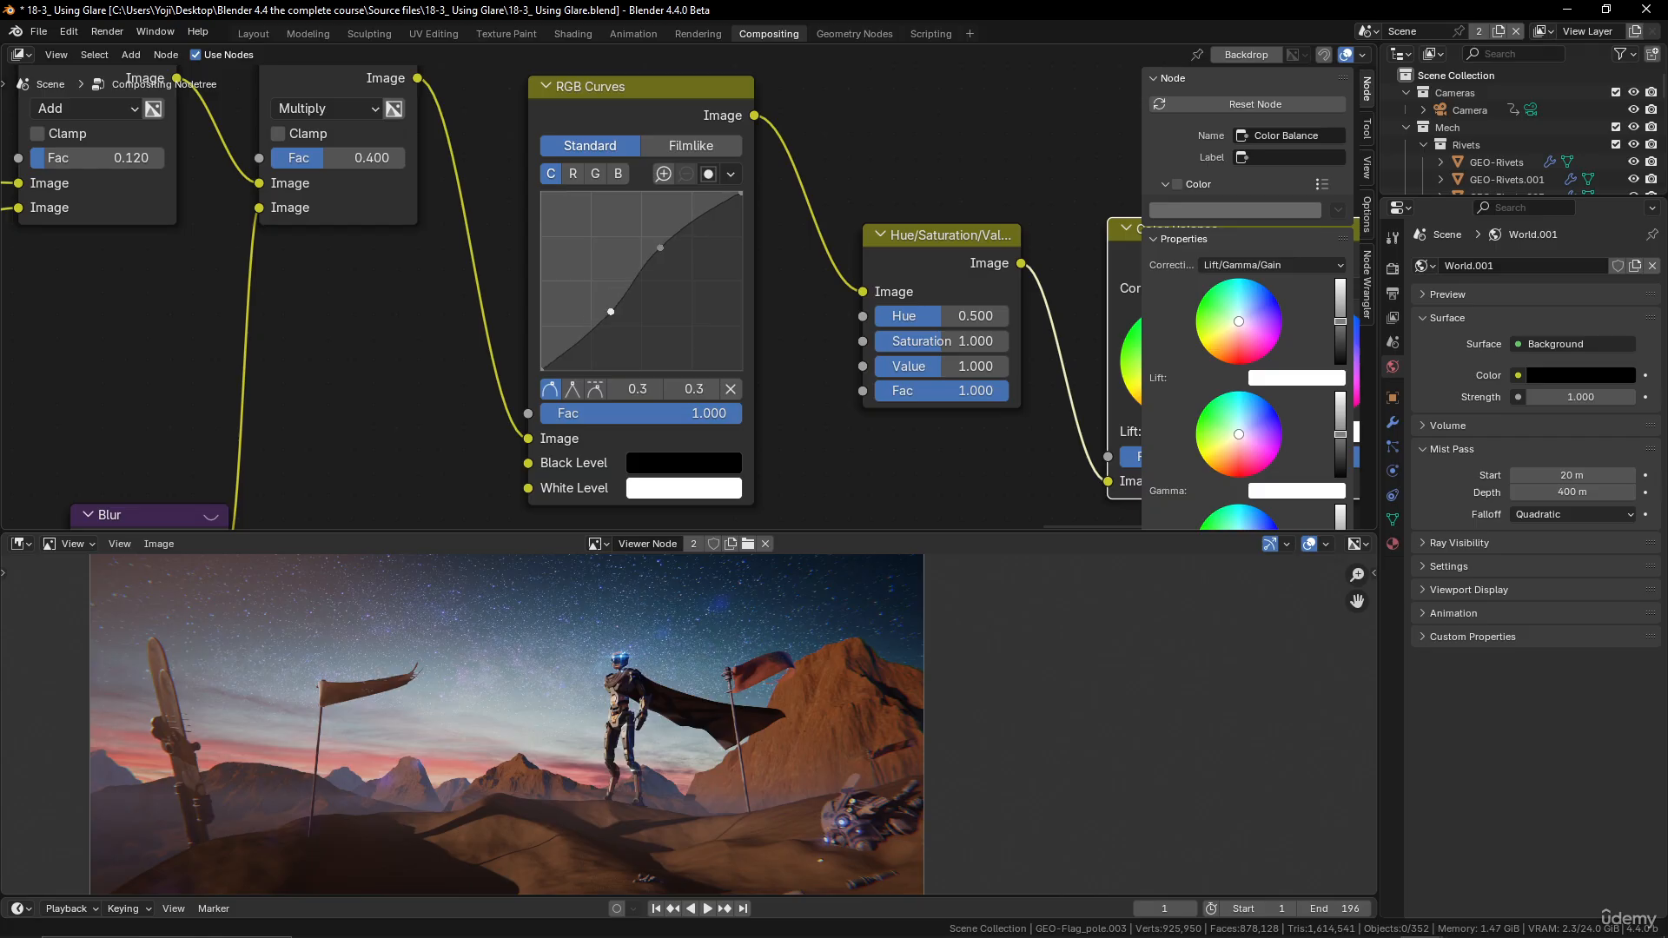
pyautogui.moveTo(608, 299); pyautogui.dragTo(614, 314)
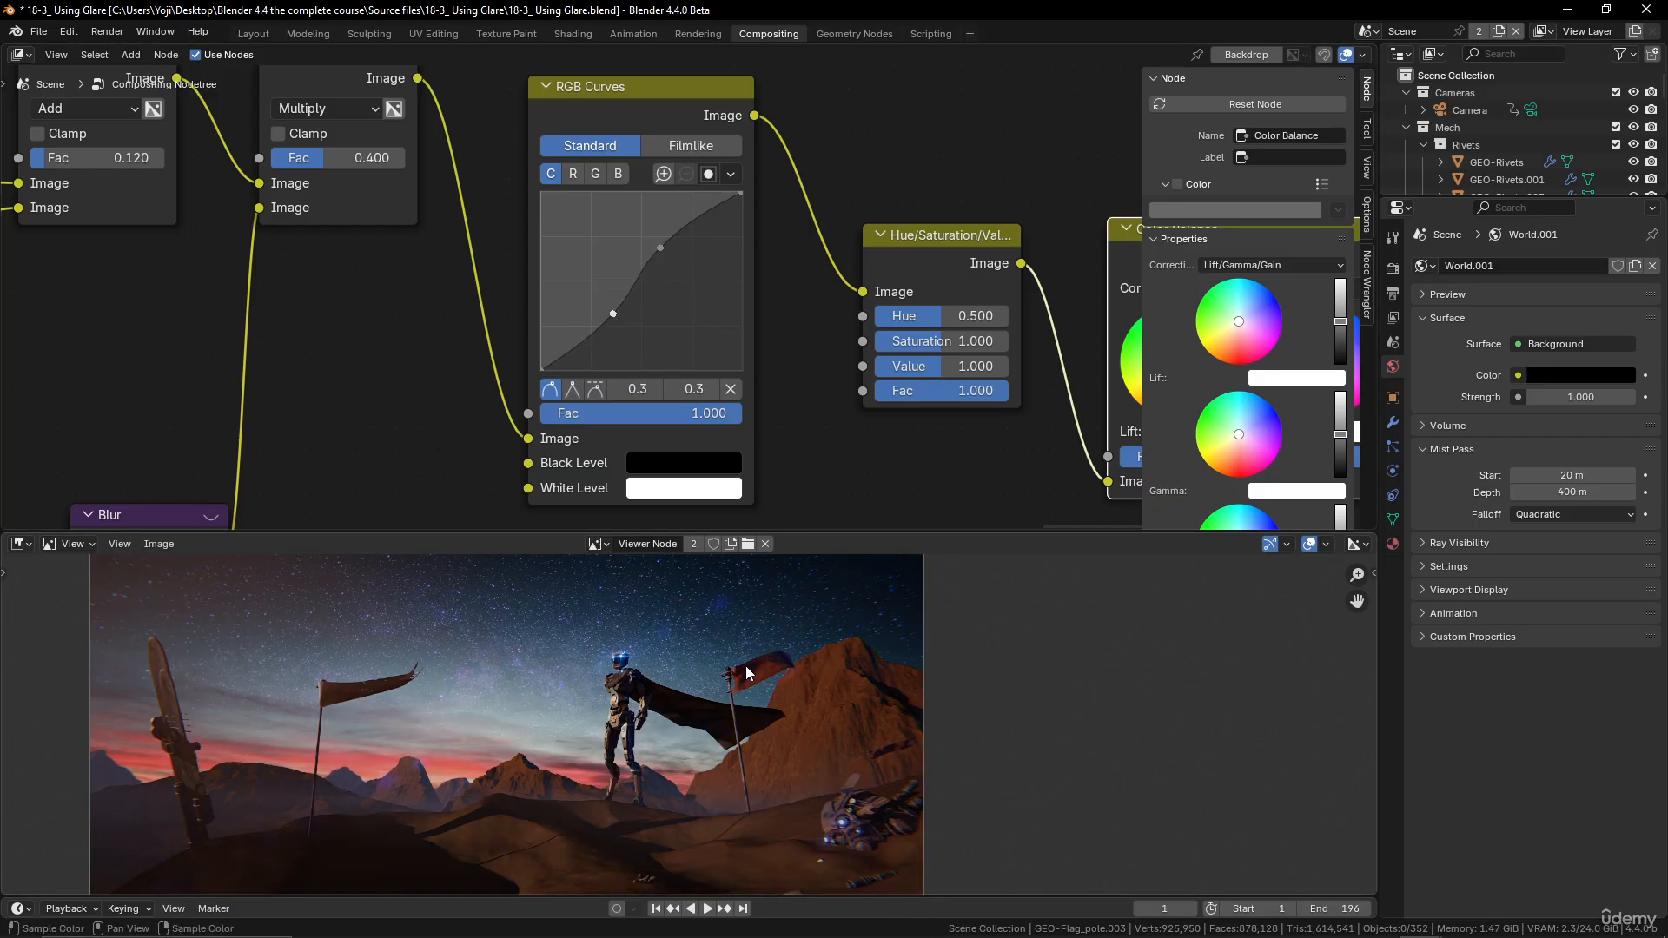
# Step: Soften the combined S-curve by moving its two points closer to the diagonal, and enlarge the image editor area
pyautogui.scroll(-2, 744, 663)
pyautogui.scroll(3, 744, 664)
pyautogui.moveTo(613, 314); pyautogui.dragTo(606, 309)
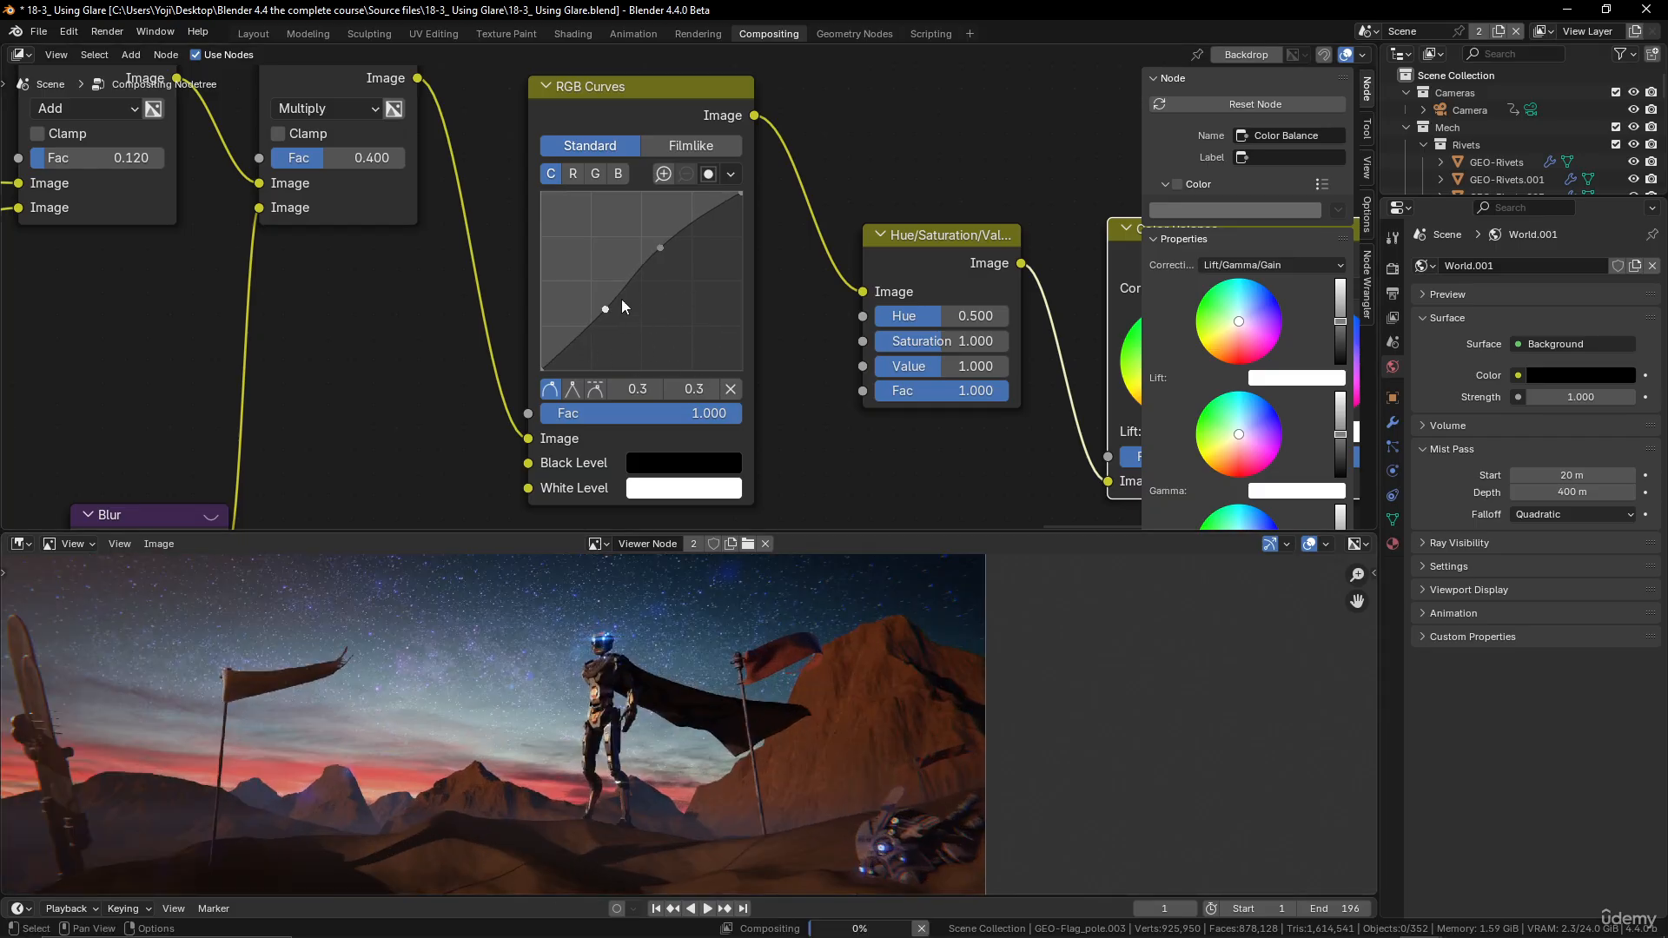
pyautogui.moveTo(660, 249); pyautogui.dragTo(664, 253)
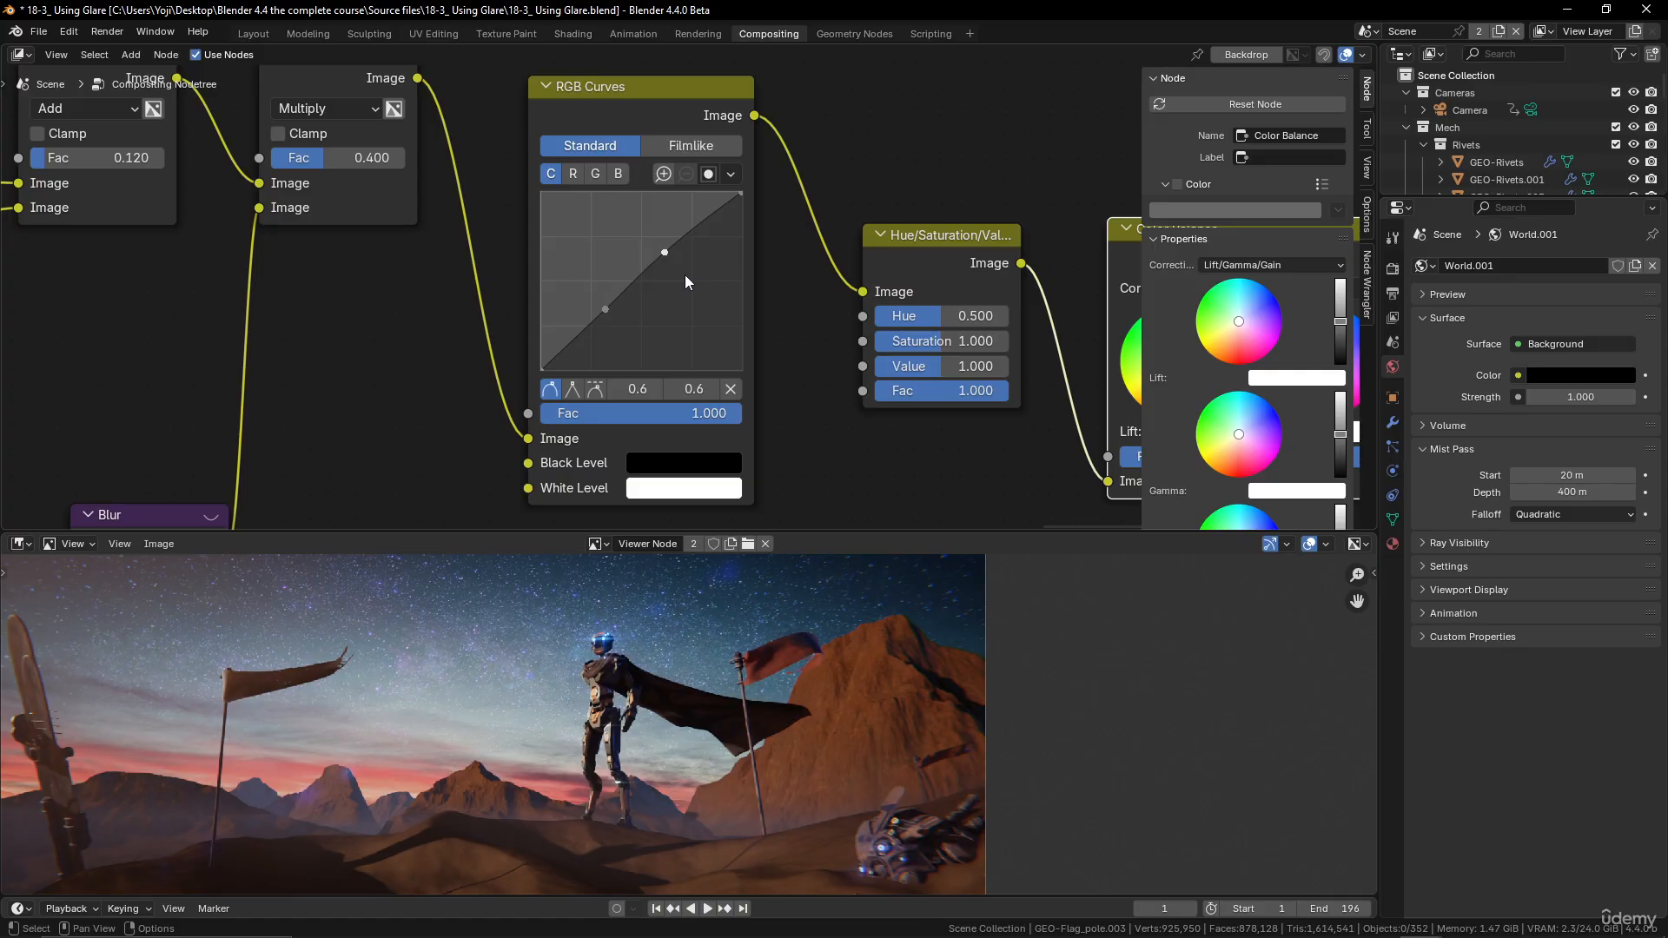
pyautogui.scroll(-2, 714, 685)
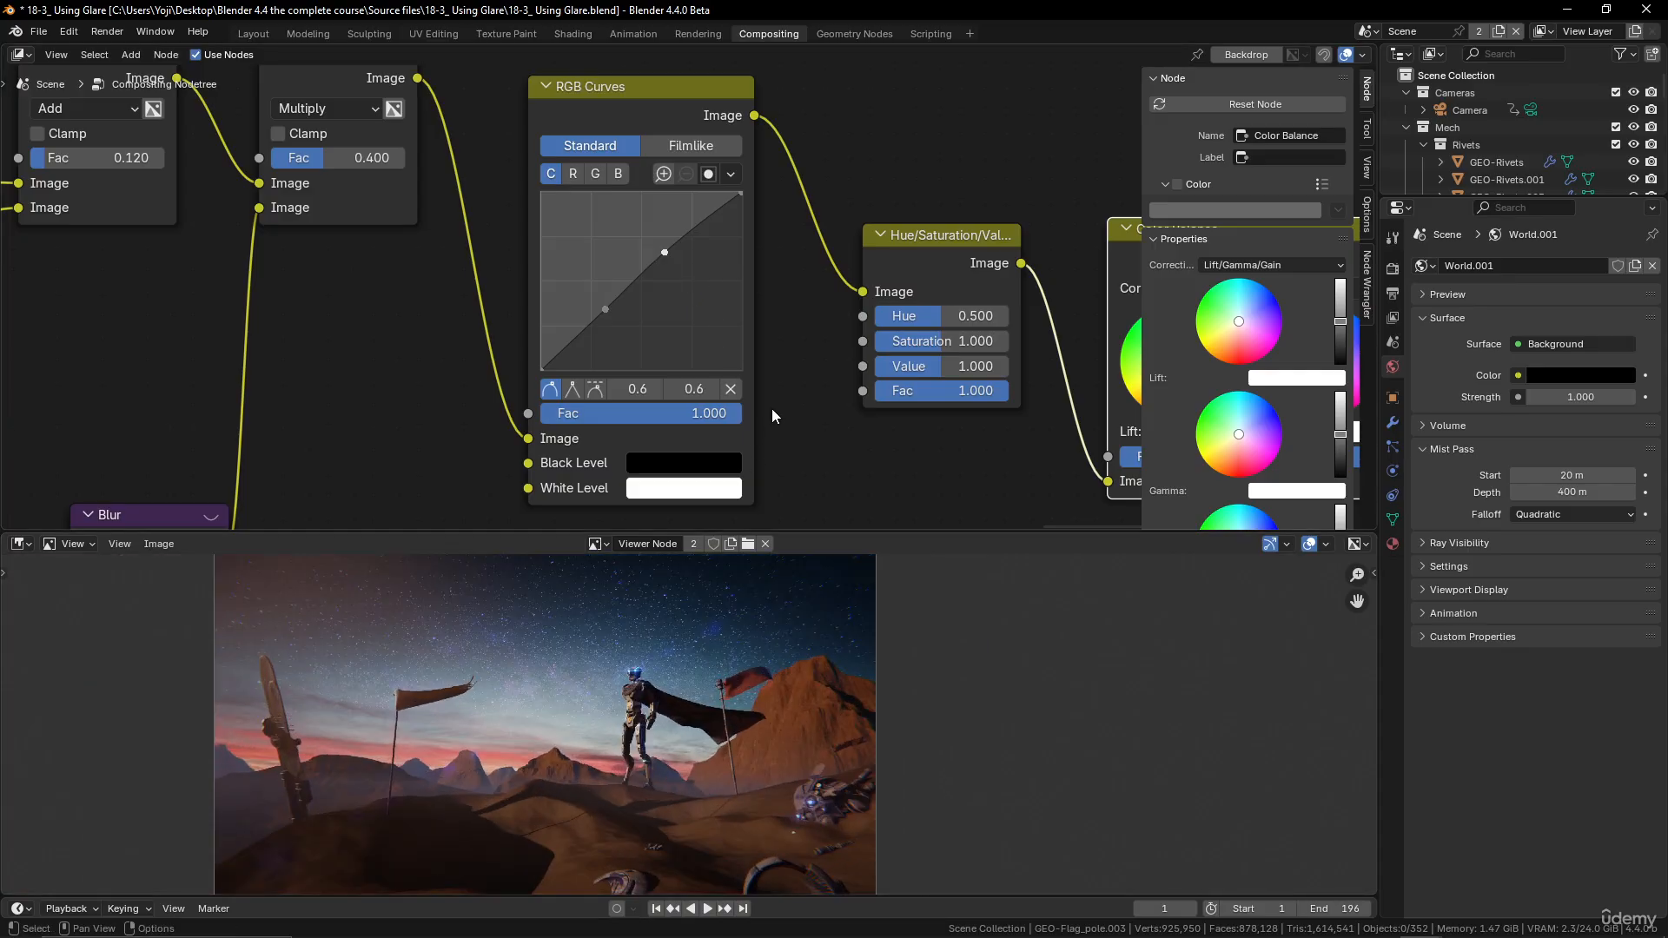
pyautogui.moveTo(806, 529); pyautogui.dragTo(806, 440)
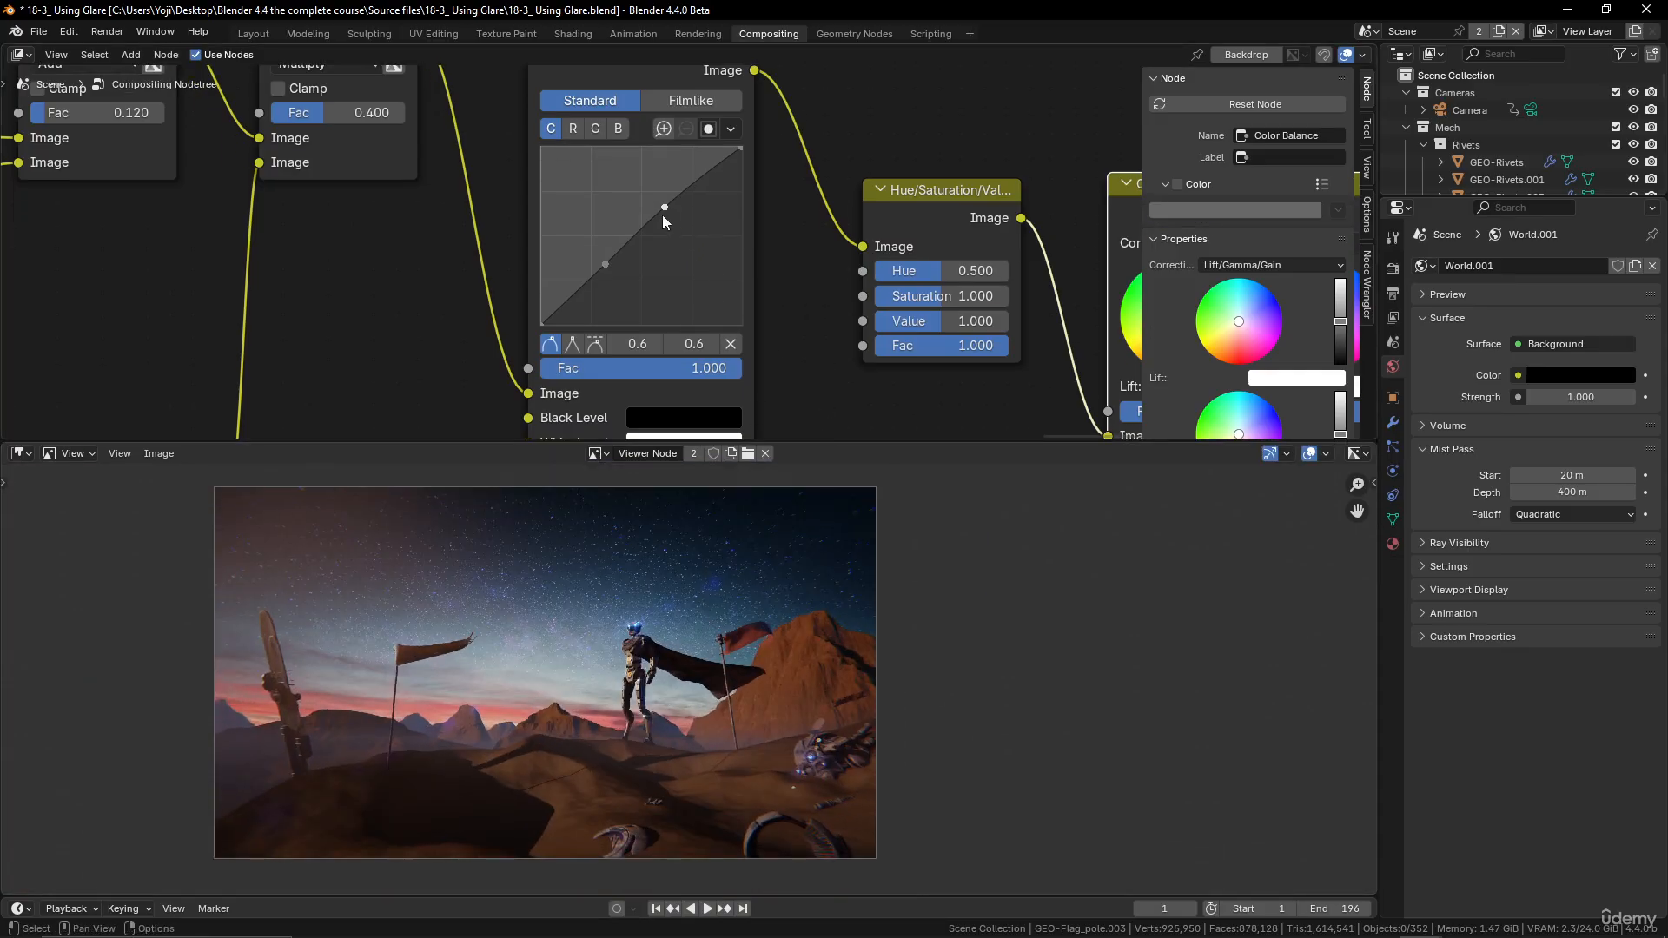
# Step: Try raising the middle of the RGB Curves node's green channel and delete the added point
pyautogui.click(598, 127)
pyautogui.moveTo(645, 261); pyautogui.dragTo(645, 236)
pyautogui.click(728, 346)
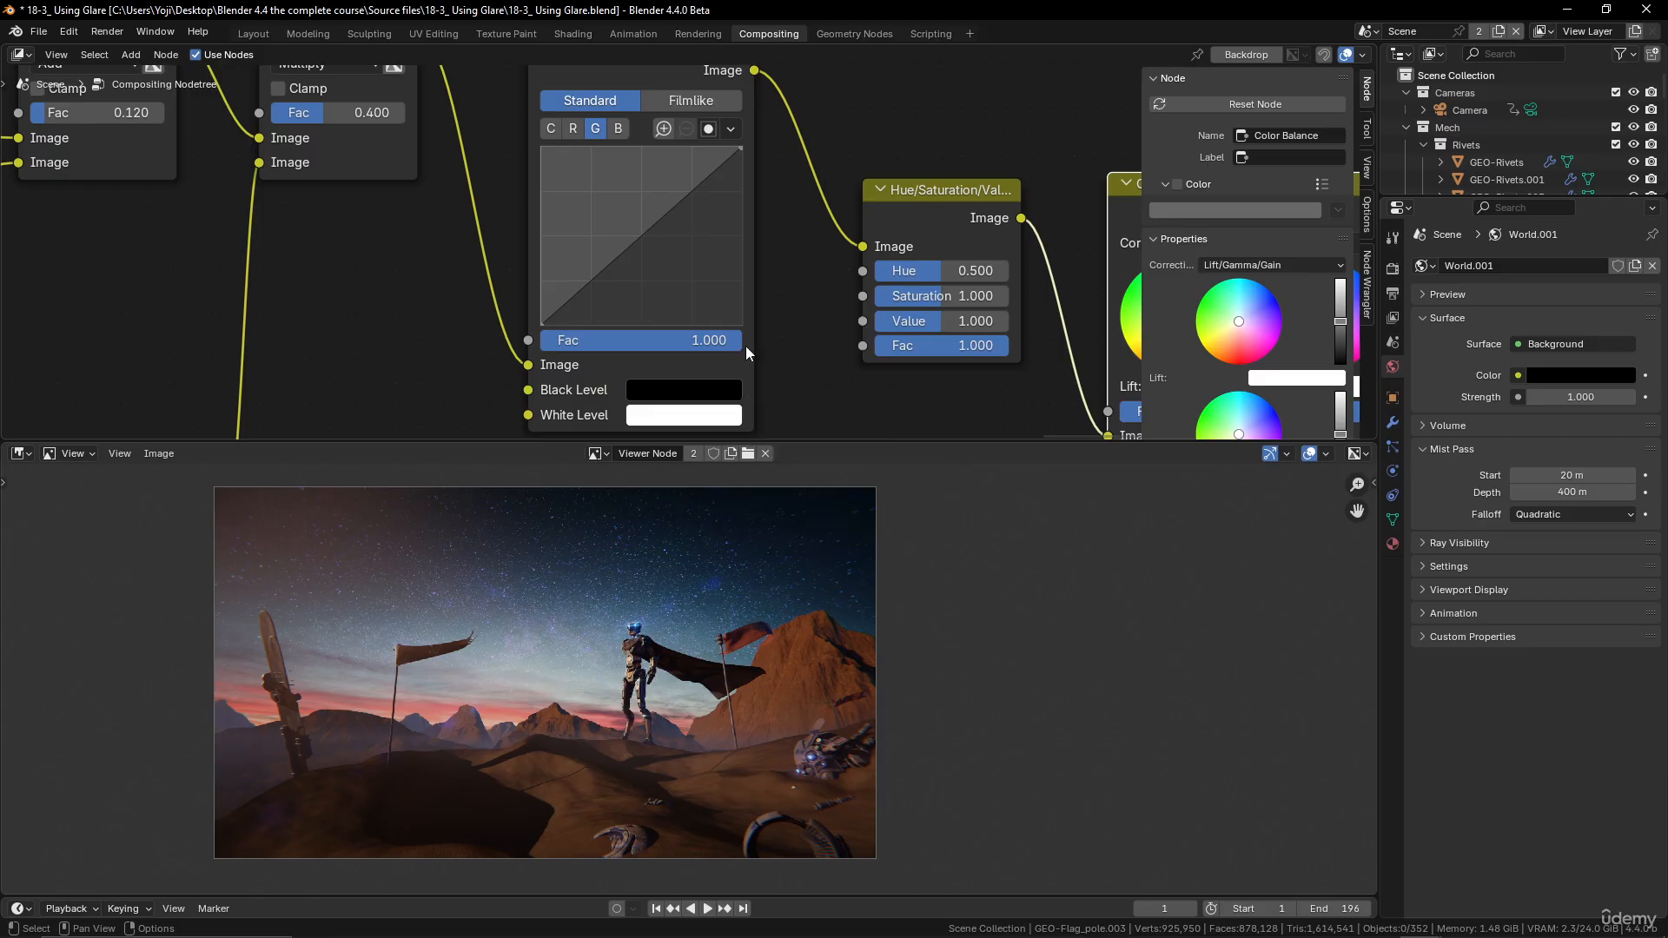
# Step: Raise the middle of the RGB Curves node's blue channel slightly, placing its point at about 0.4, 0.5
pyautogui.click(619, 127)
pyautogui.moveTo(643, 234); pyautogui.dragTo(635, 219)
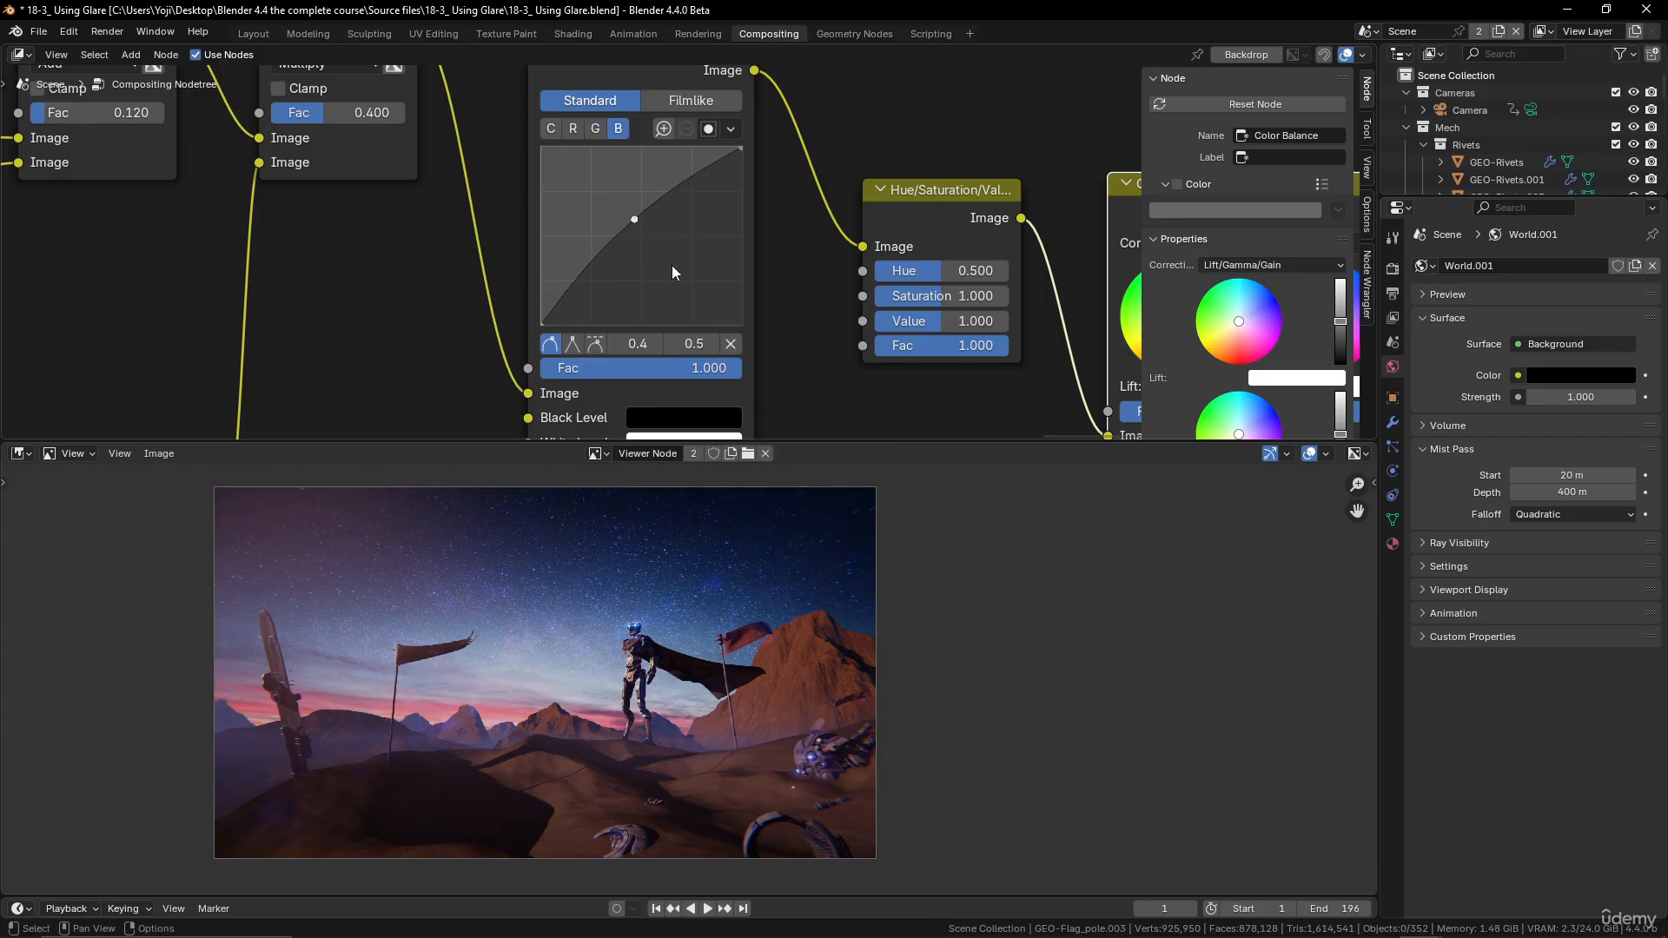
pyautogui.moveTo(635, 227); pyautogui.dragTo(639, 227)
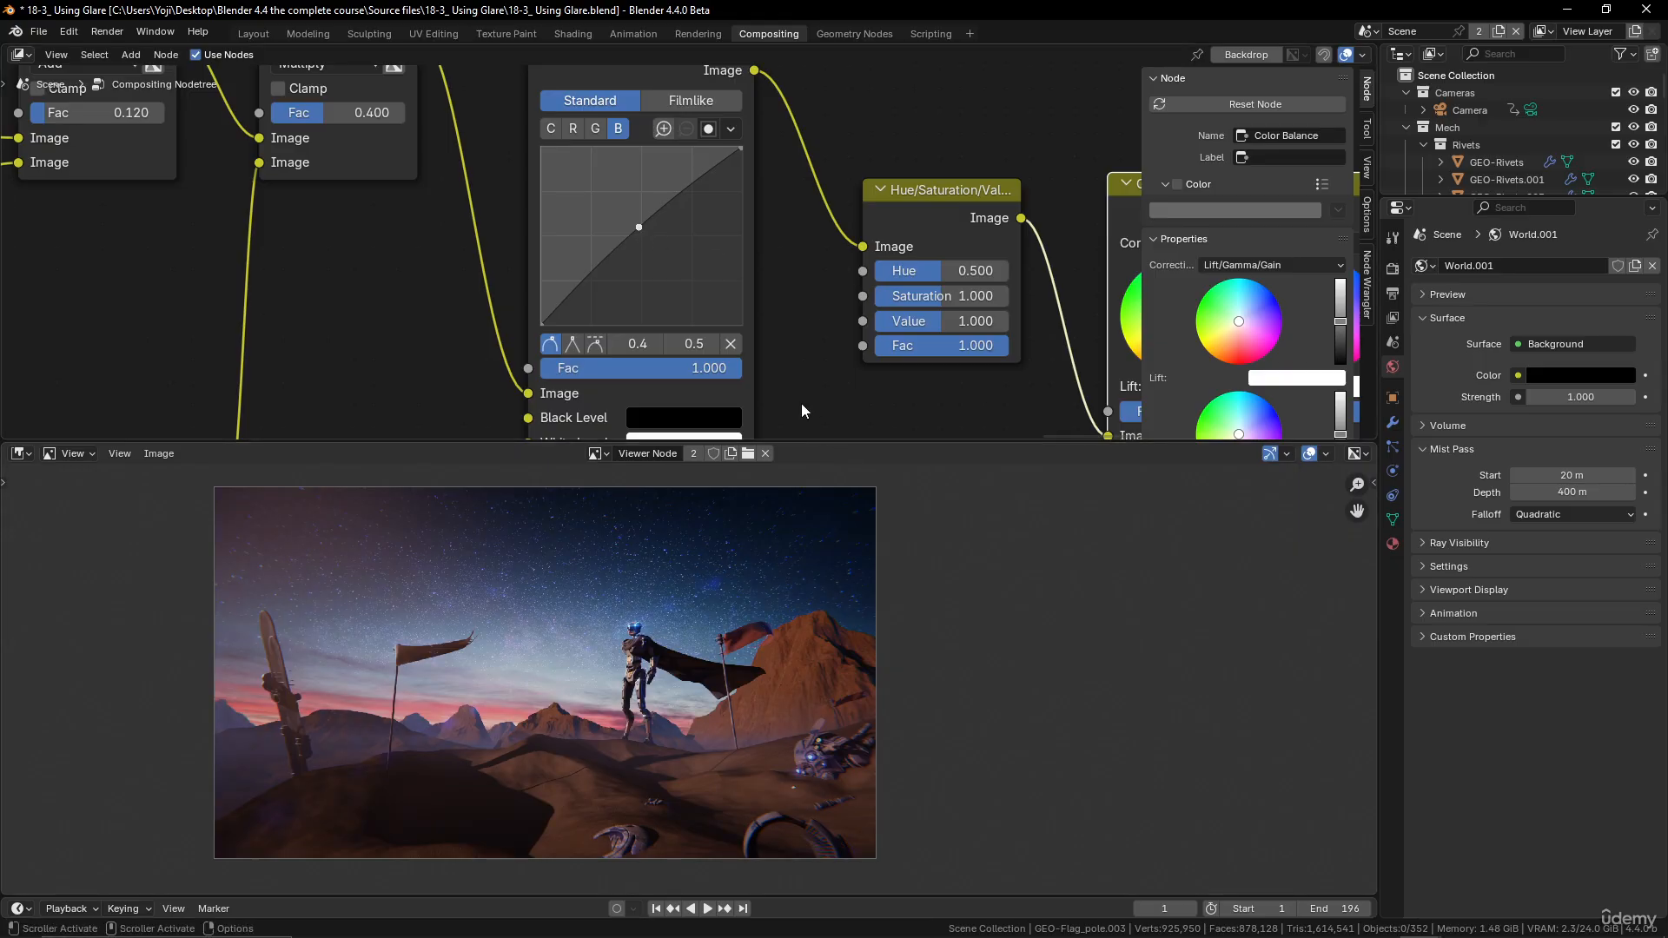
# Step: Preview the vignette's Multiply node and the RGB Curves node in turn to compare the image before and after the curves
pyautogui.scroll(-7, 598, 268)
pyautogui.keyDown('ctrl'); pyautogui.keyDown('shift'); pyautogui.click(482, 108); pyautogui.keyUp('shift'); pyautogui.keyUp('ctrl')
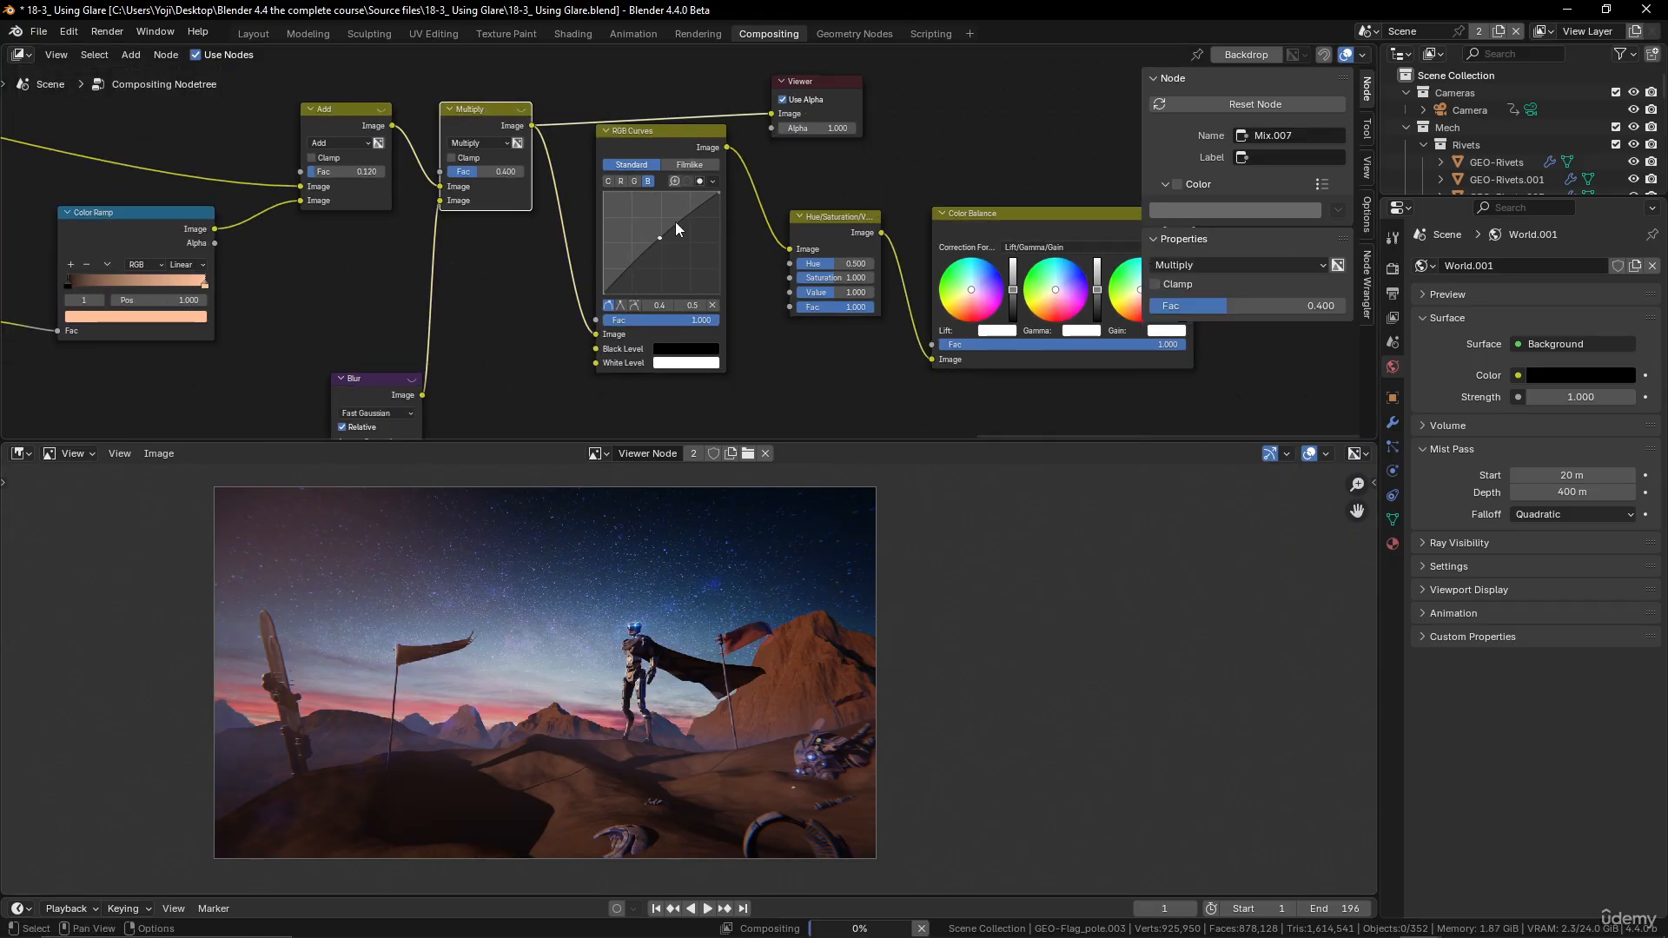
pyautogui.keyDown('ctrl'); pyautogui.keyDown('shift'); pyautogui.click(674, 130); pyautogui.keyUp('shift'); pyautogui.keyUp('ctrl')
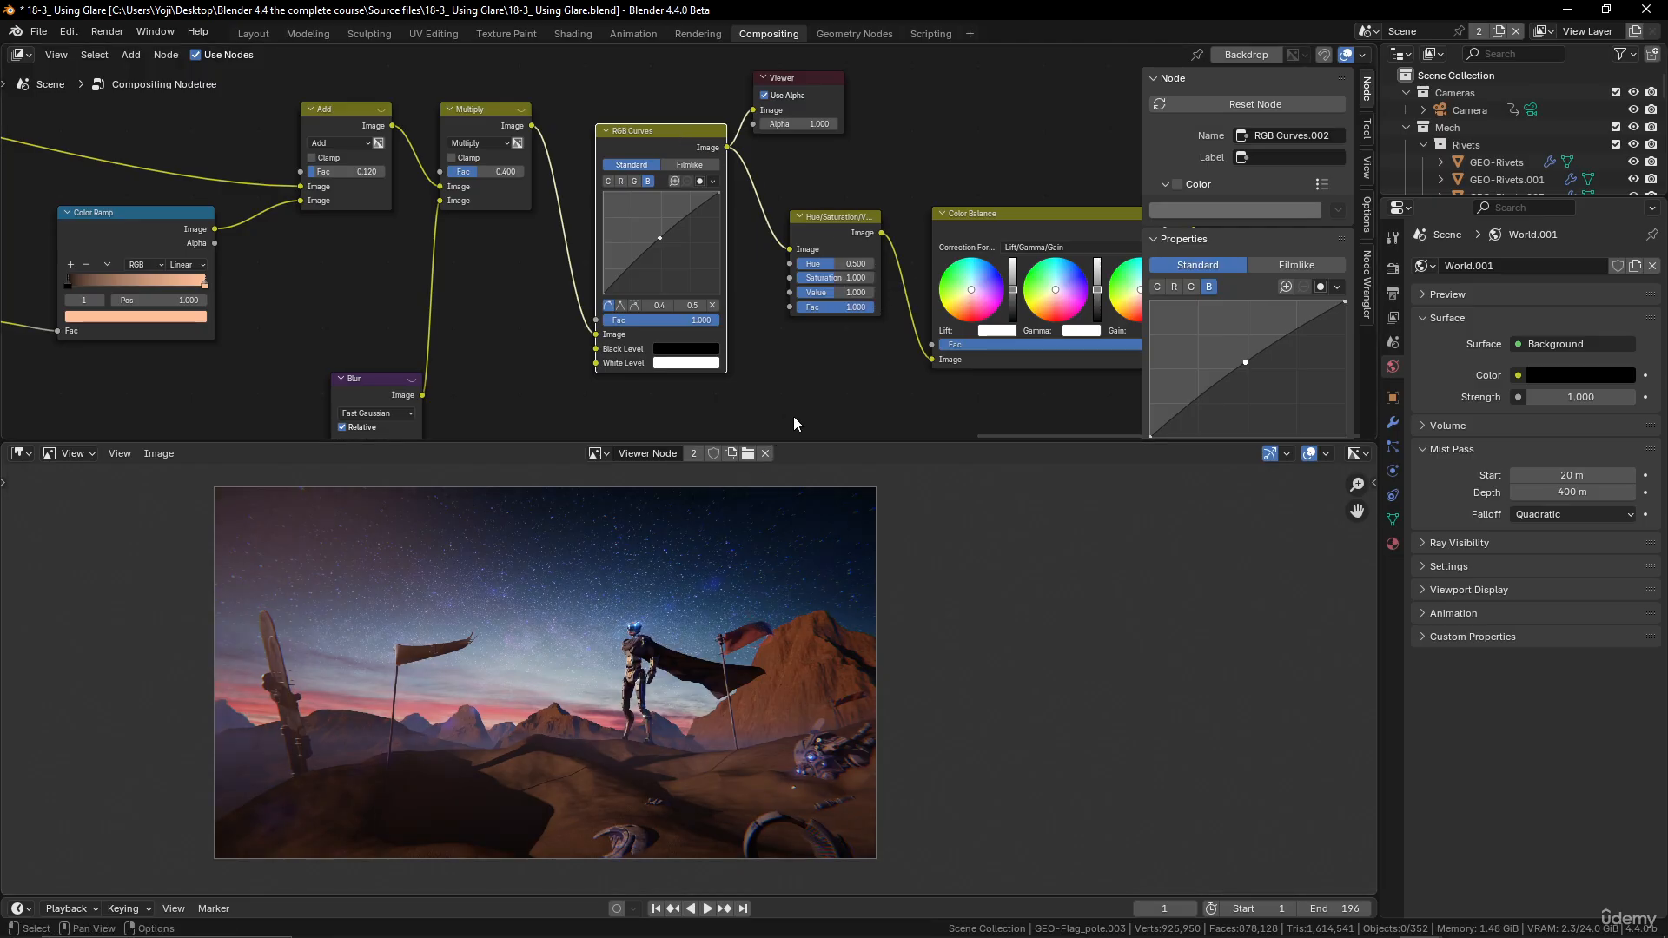
# Step: Connect the Hue/Saturation/Value node's output to the Viewer to preview its result
pyautogui.moveTo(822, 252); pyautogui.dragTo(742, 249, button='middle')
pyautogui.scroll(2, 740, 224)
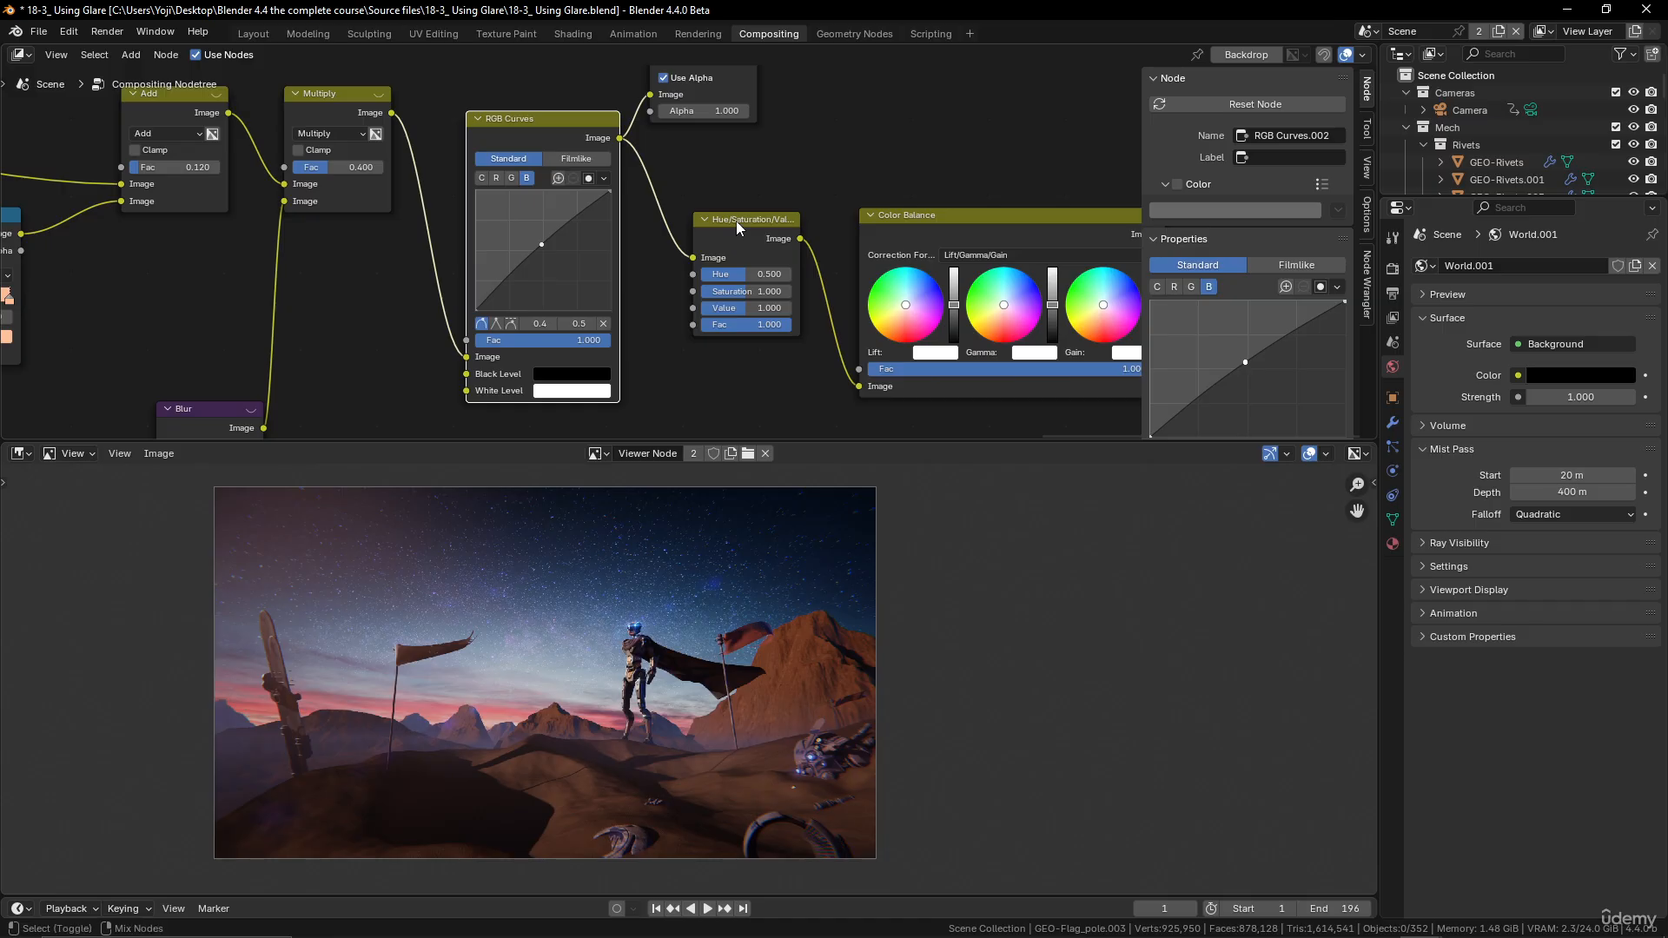
pyautogui.click(737, 221)
pyautogui.scroll(4, 827, 372)
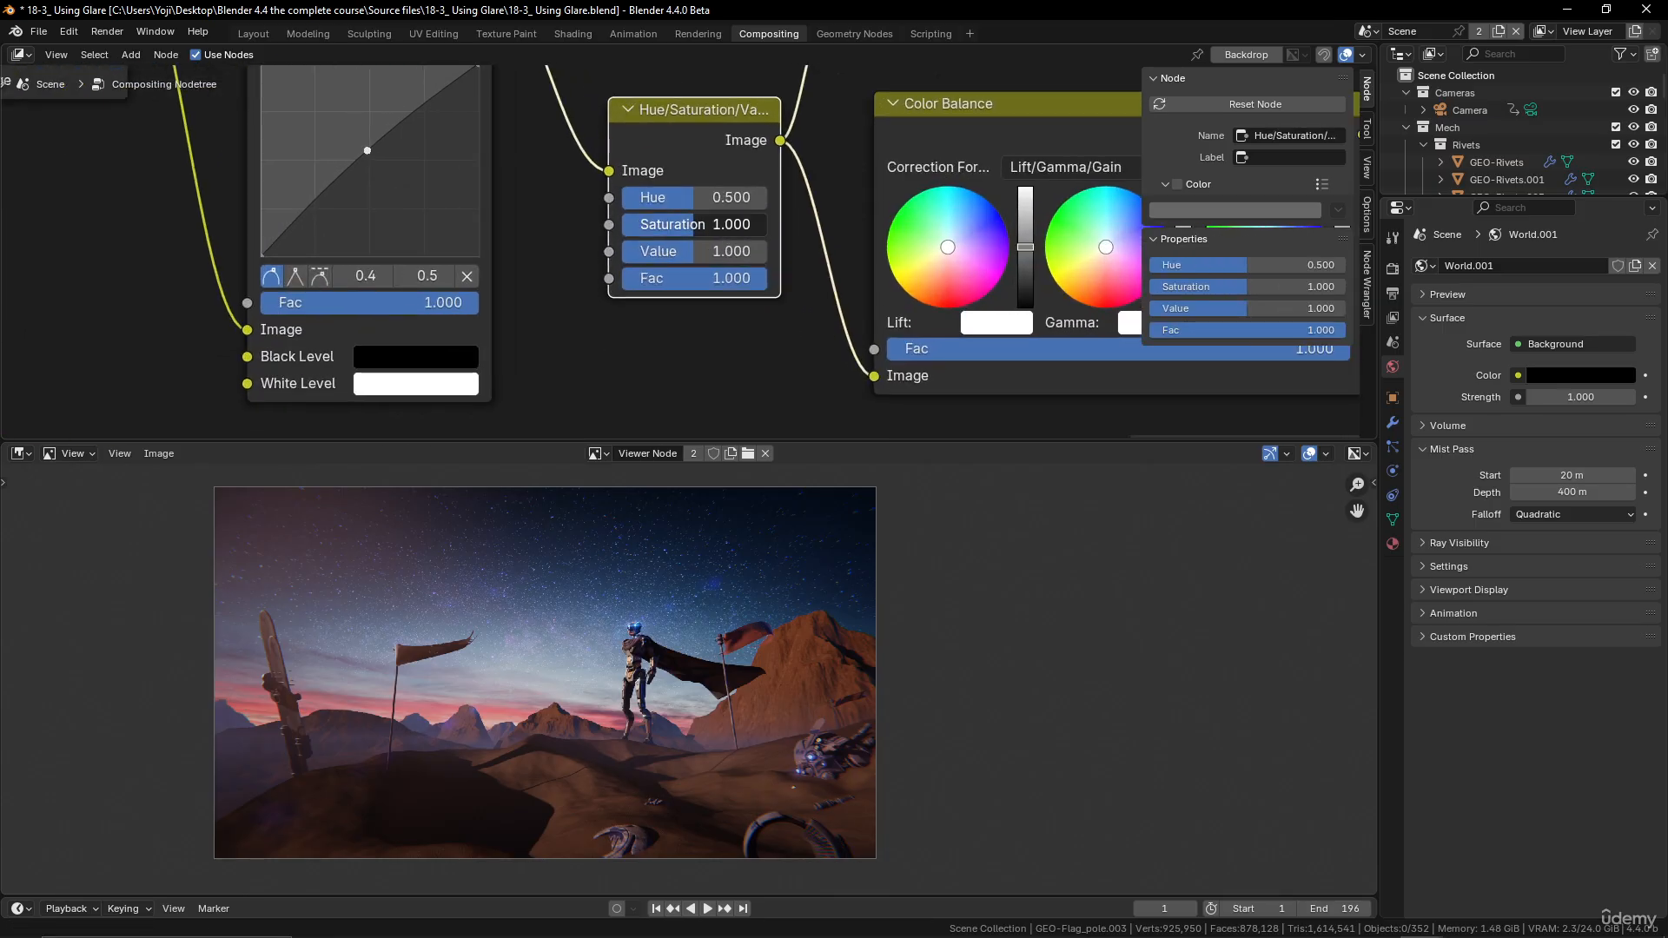
# Step: Try Saturation values of 0.8 and 1.2 on the Hue/Saturation/Value node and reset it to 1
pyautogui.click(722, 228)
pyautogui.write('0.8')
pyautogui.press('Return')
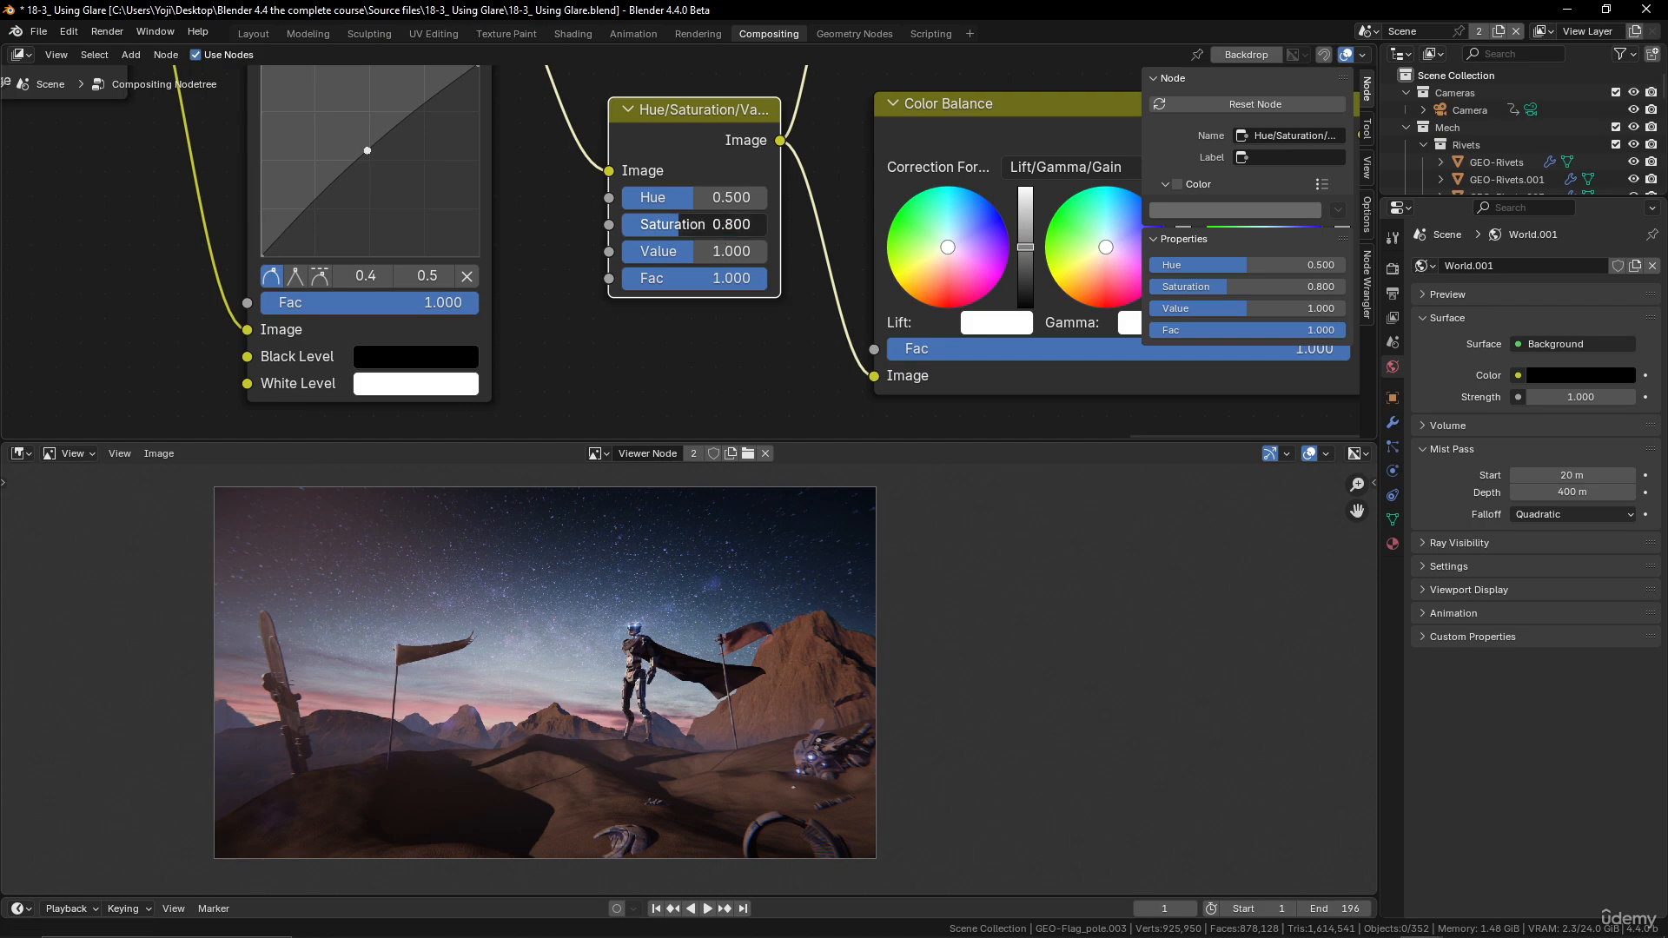
pyautogui.click(739, 224)
pyautogui.write('1.2')
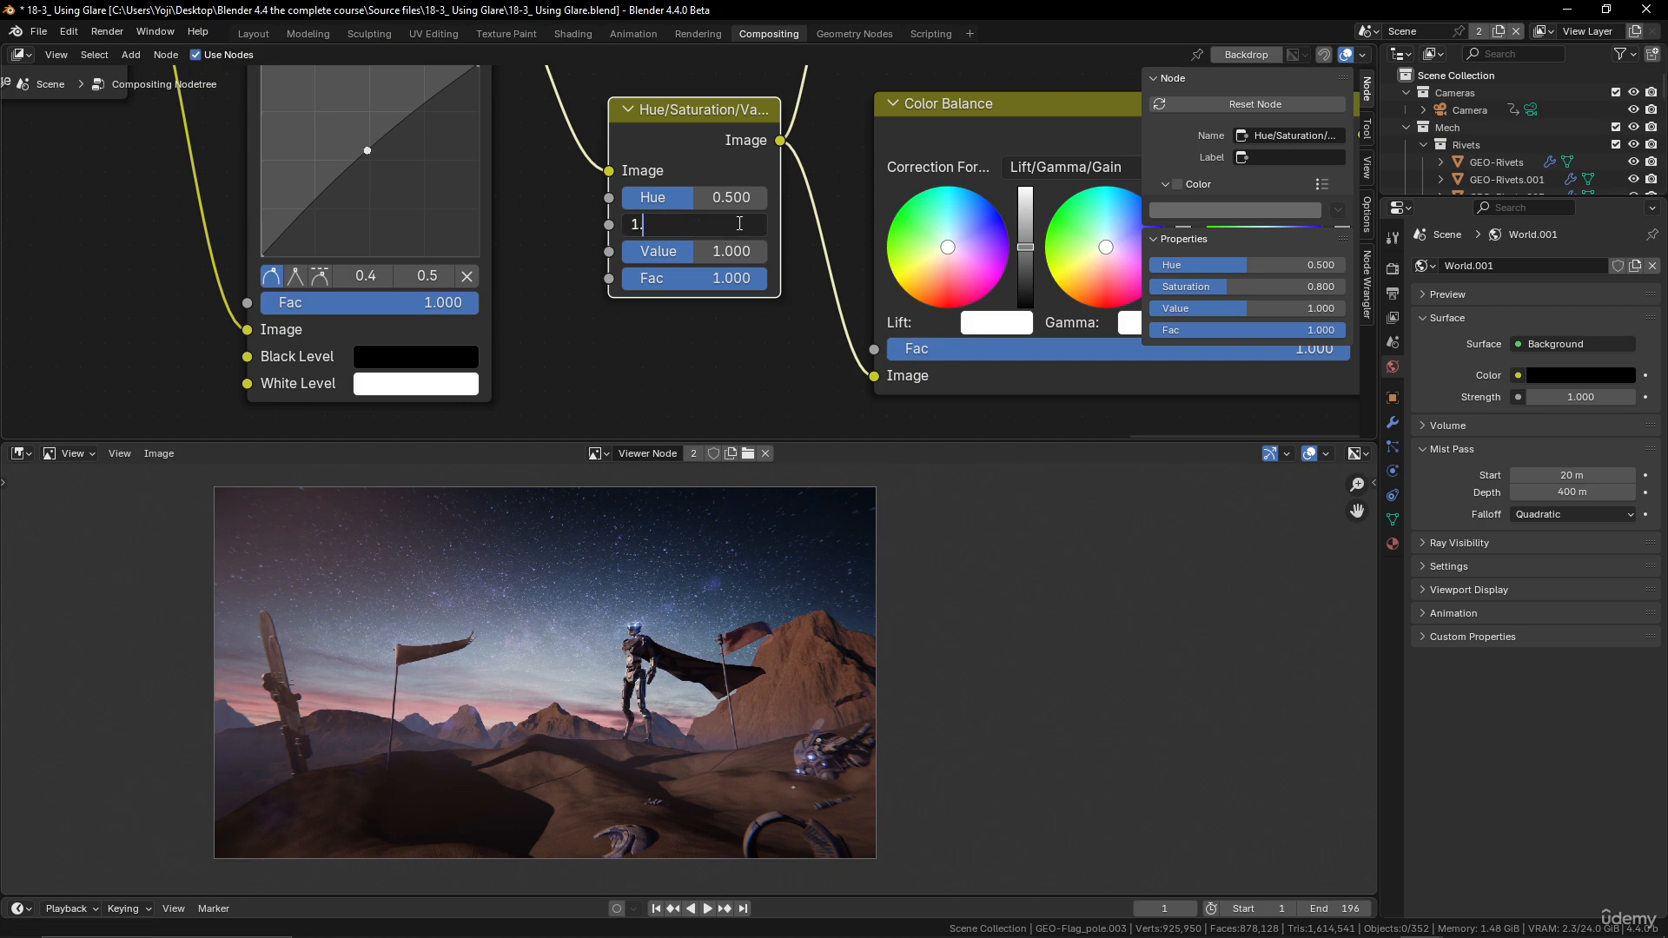
pyautogui.press('Return')
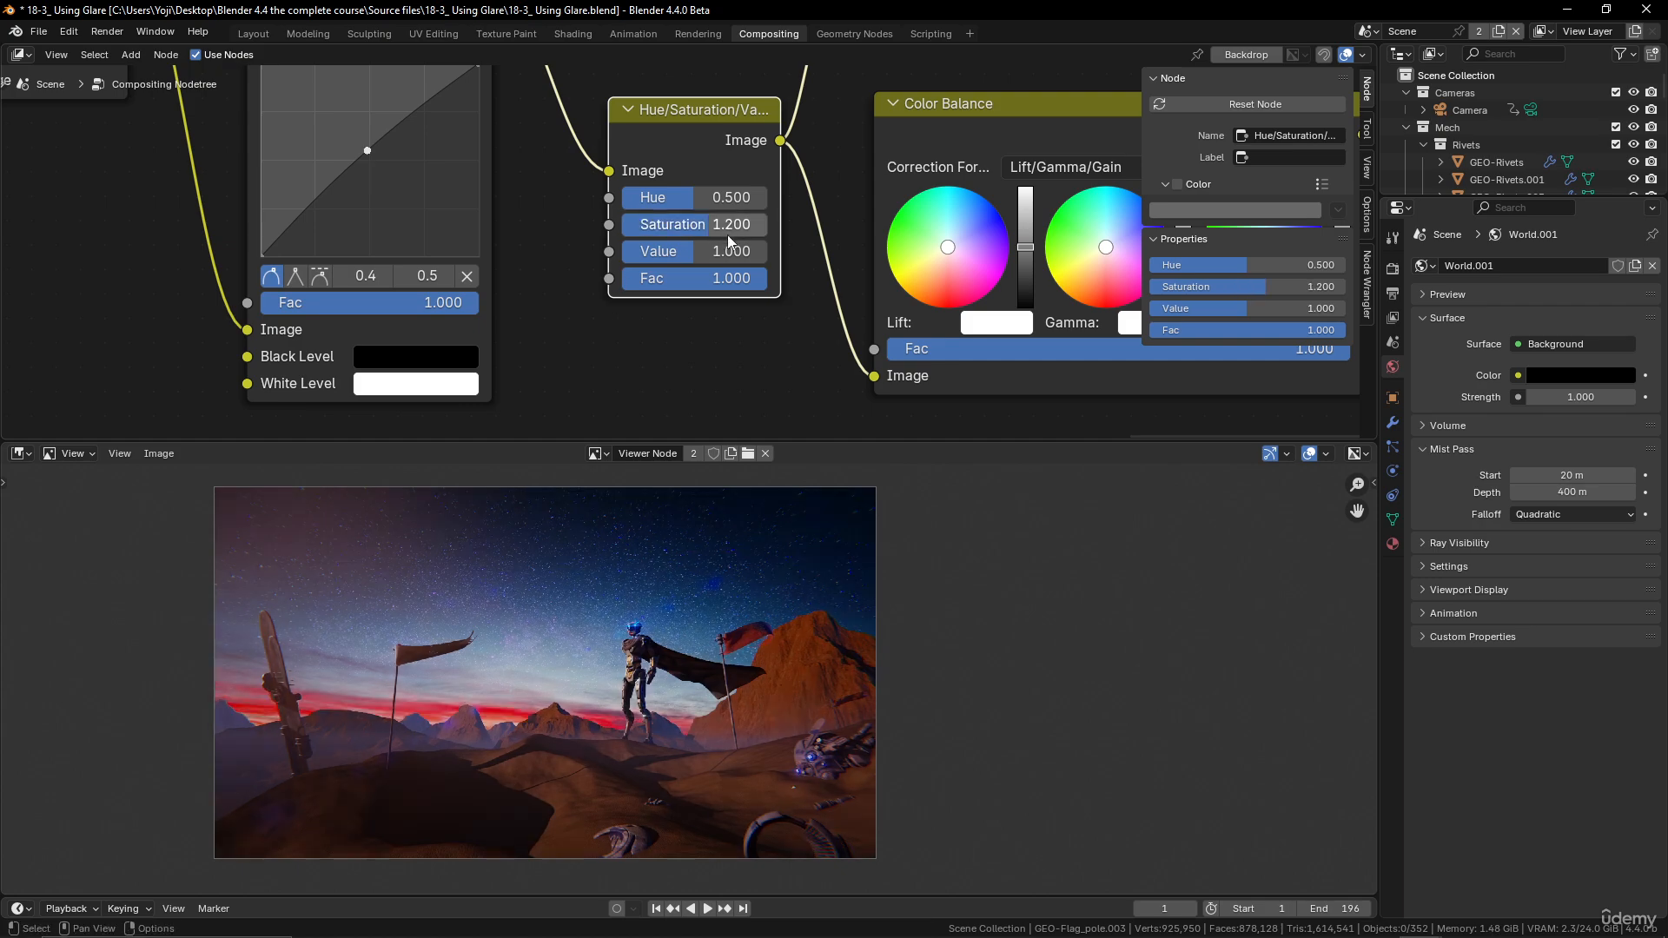
pyautogui.click(717, 227)
pyautogui.write('1')
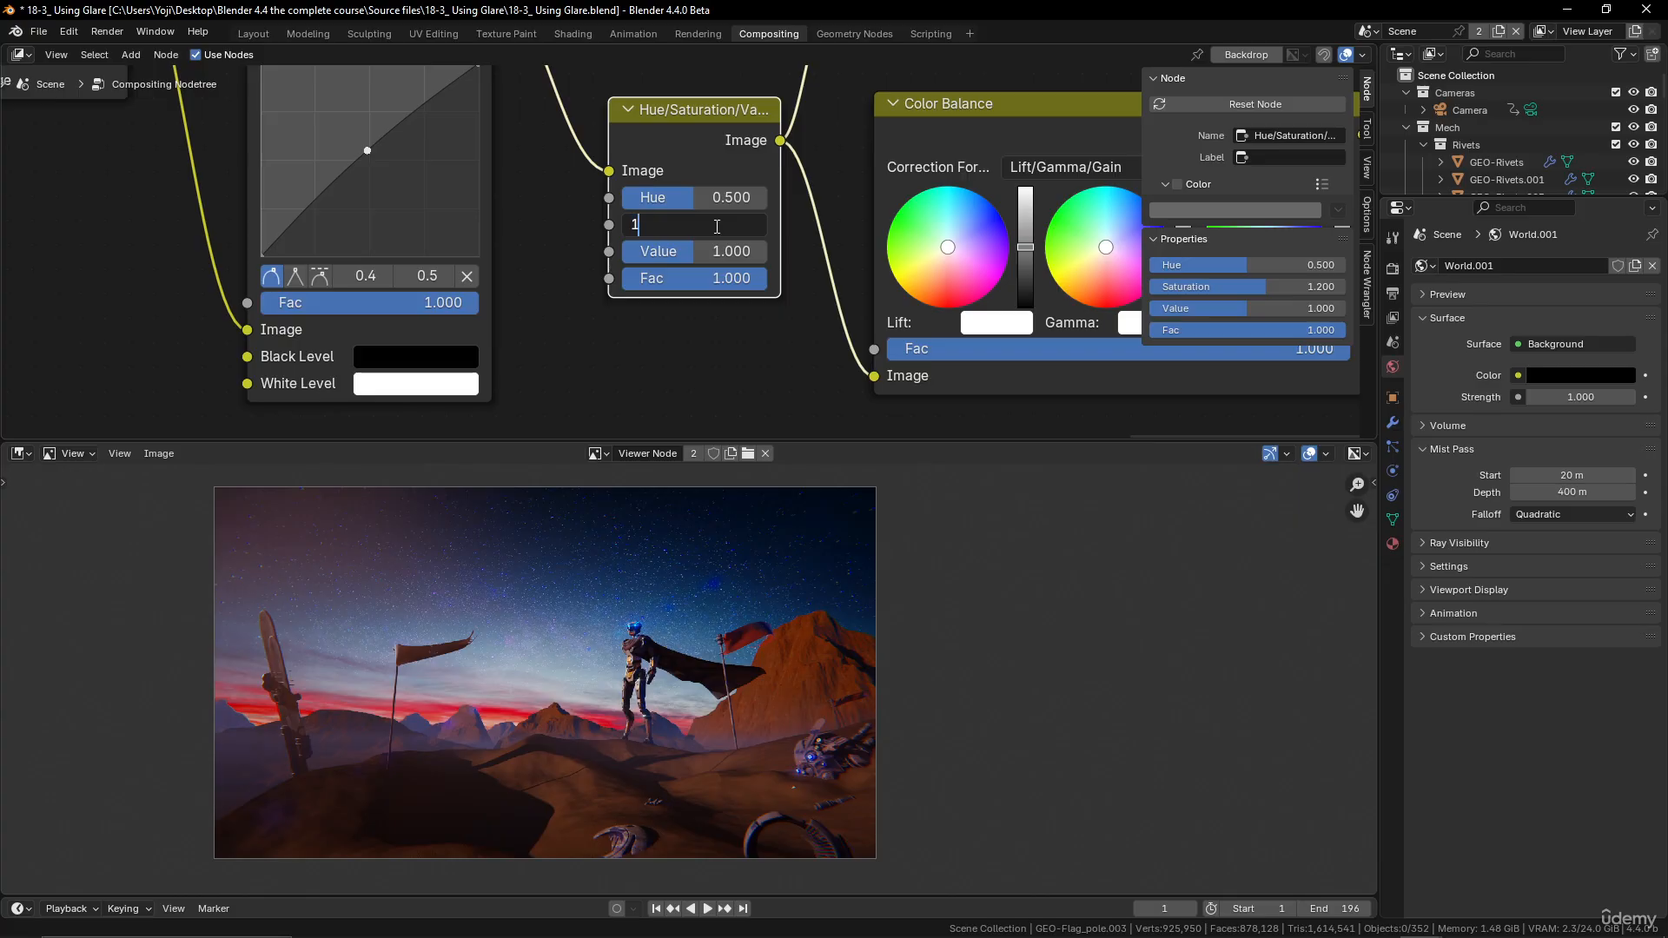
pyautogui.press('Return')
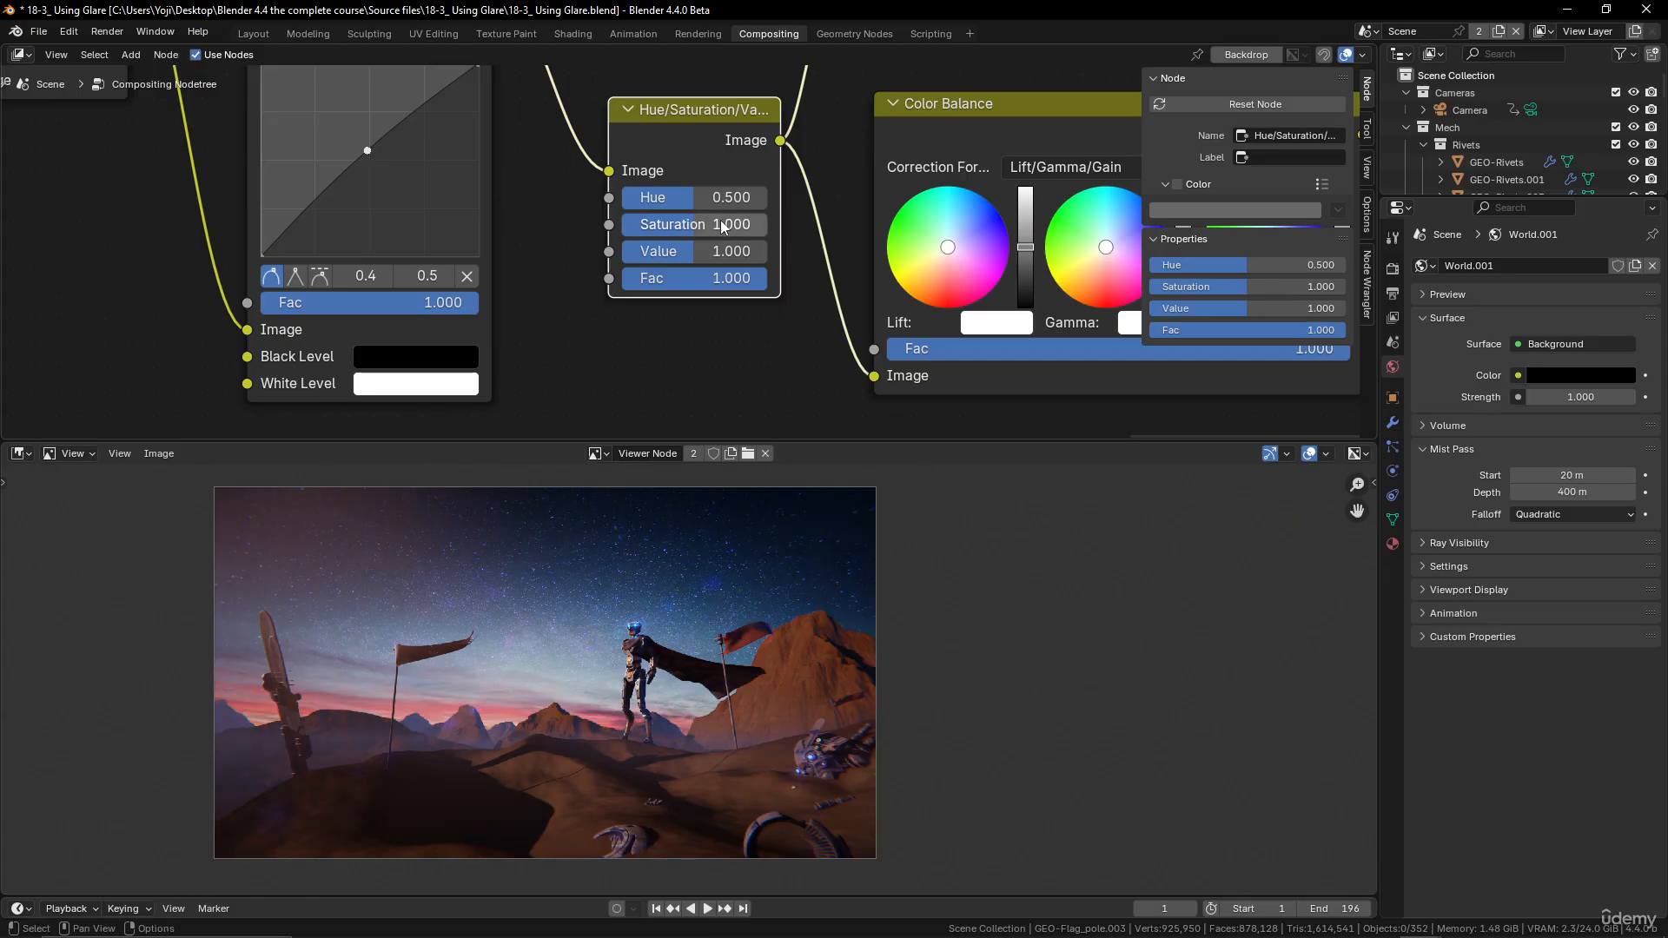
# Step: Test a Hue of 0.45 on the Hue/Saturation/Value node and settle on 0.48
pyautogui.scroll(1, 752, 310)
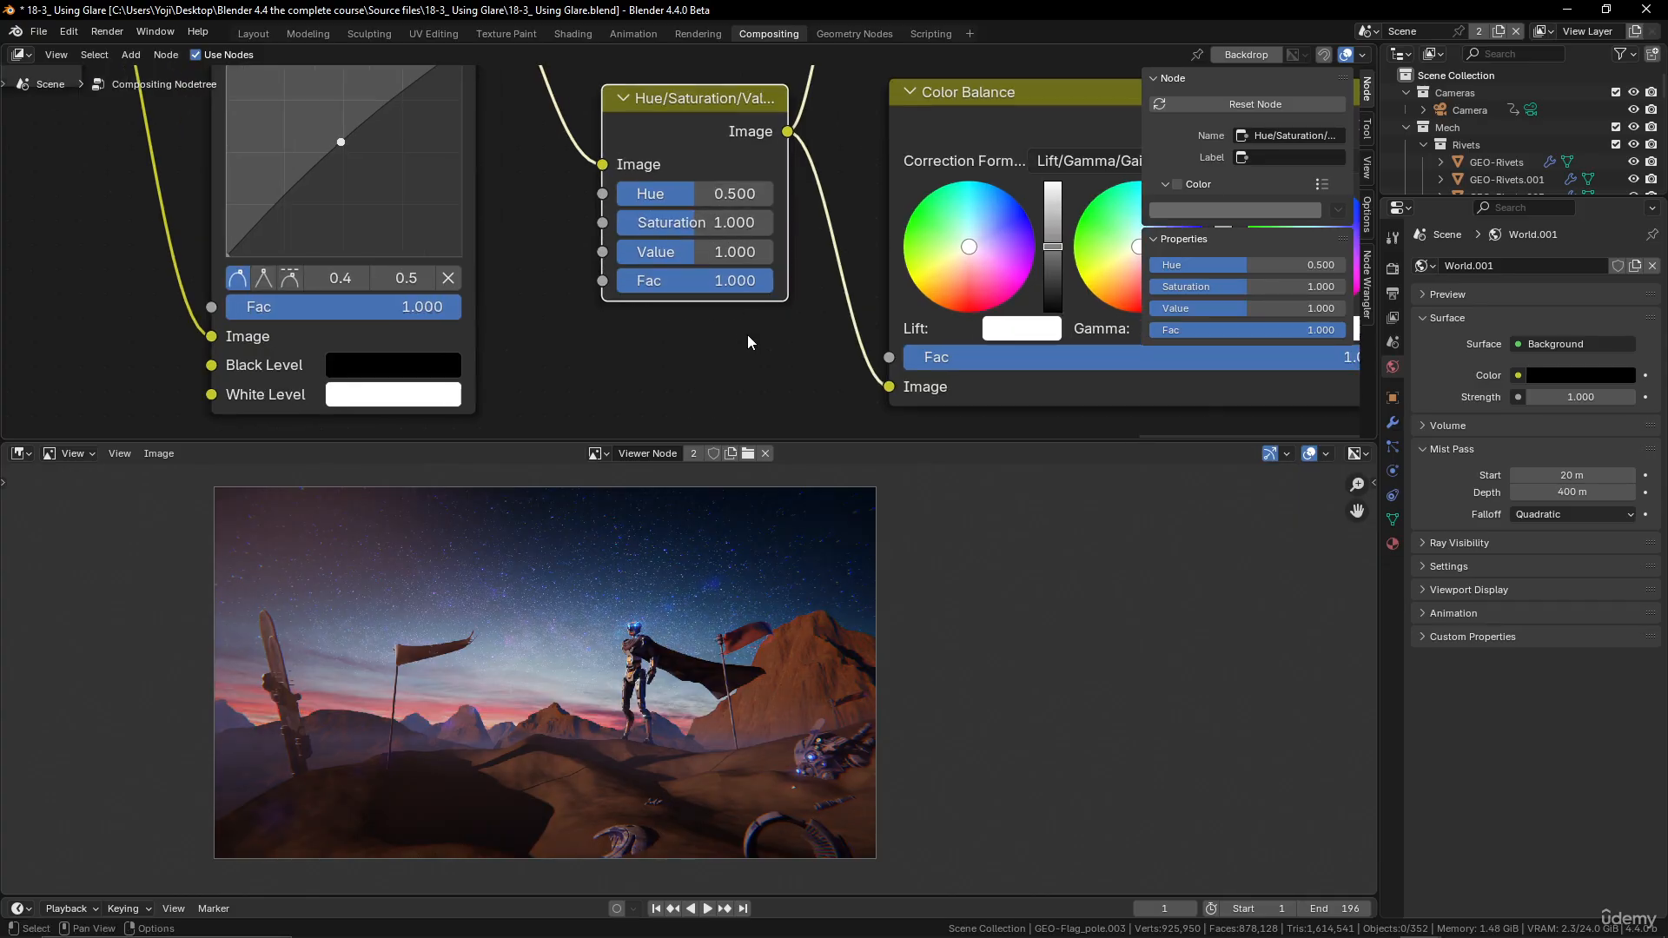
pyautogui.click(691, 194)
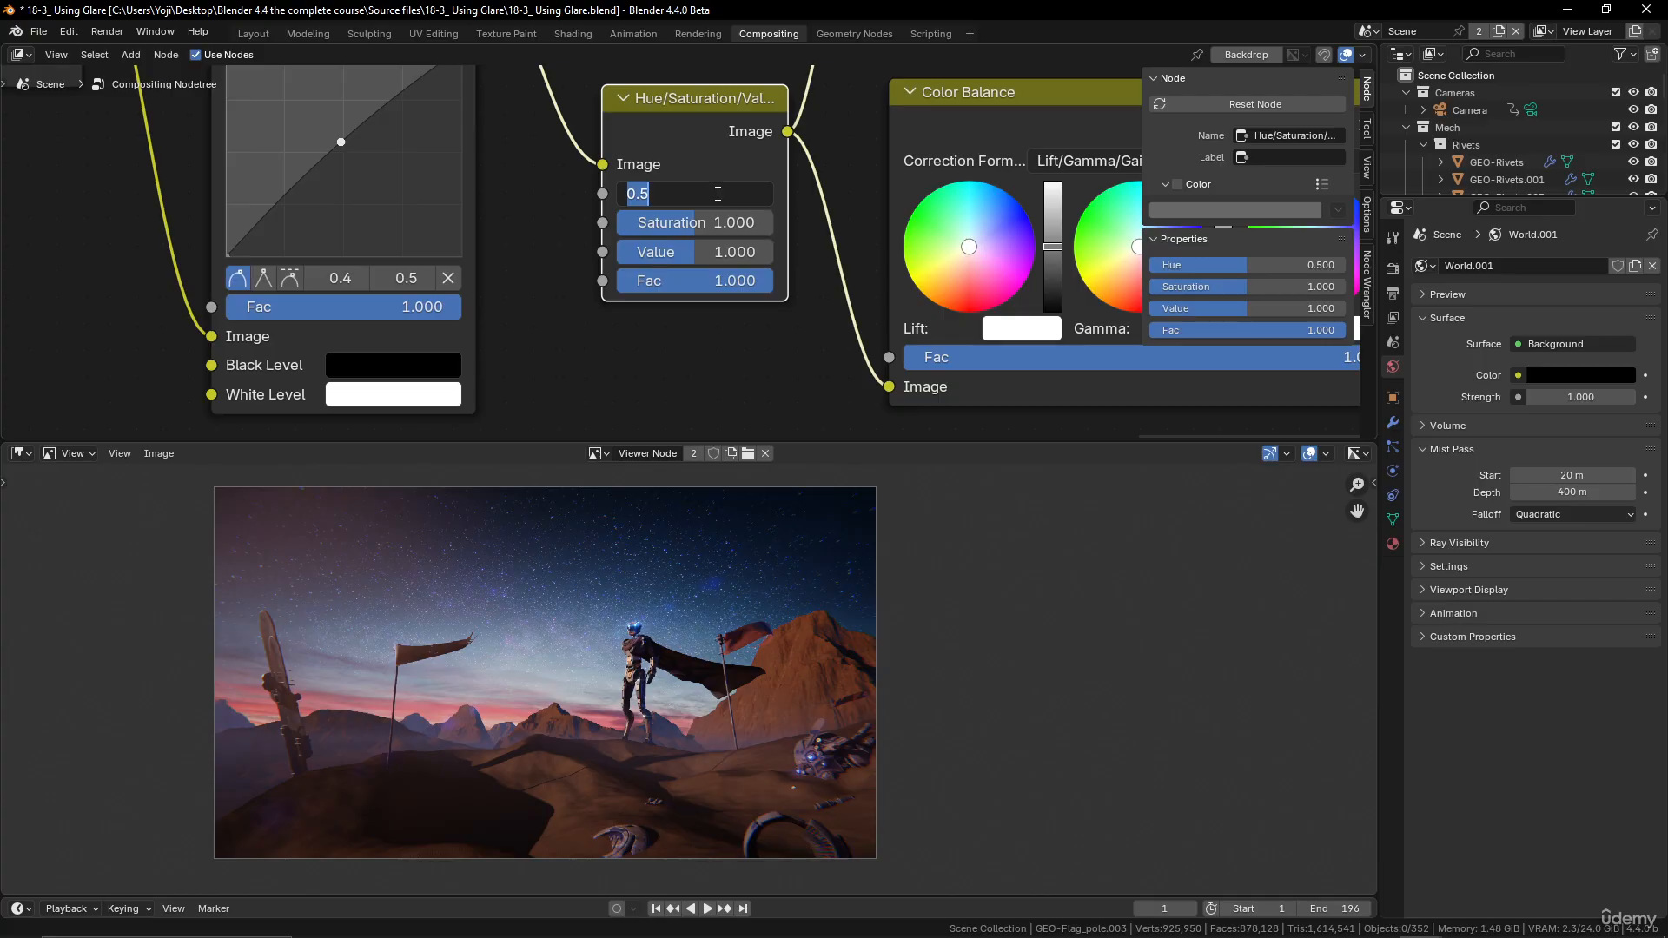
pyautogui.write('0.45')
pyautogui.press('Return')
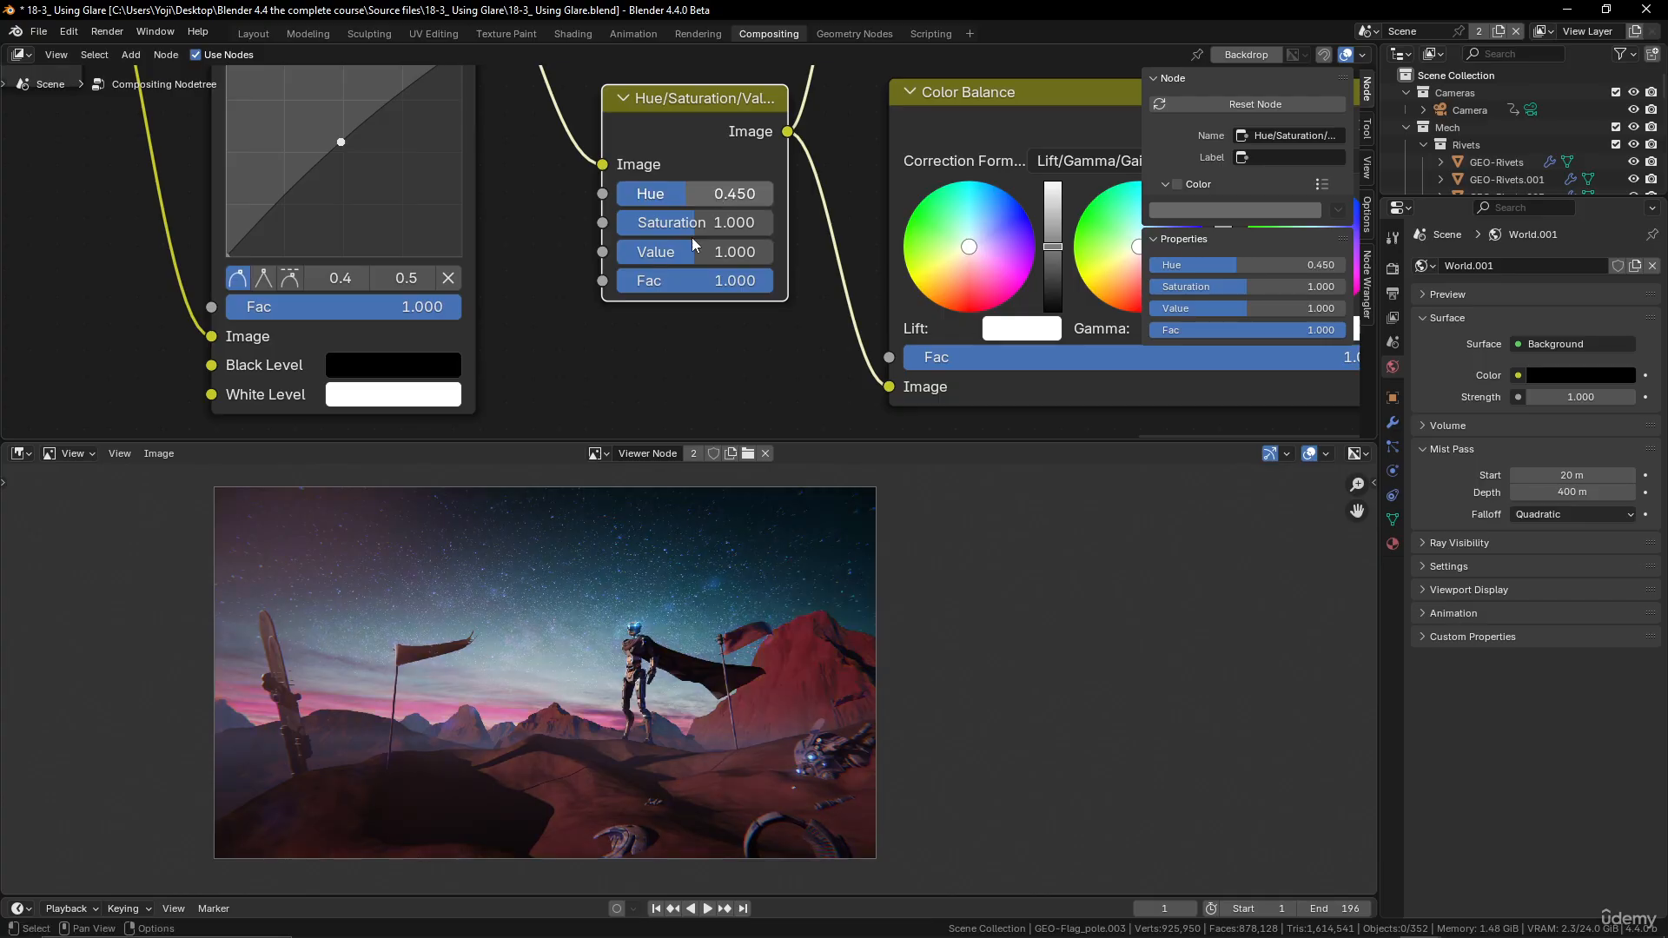
pyautogui.click(702, 193)
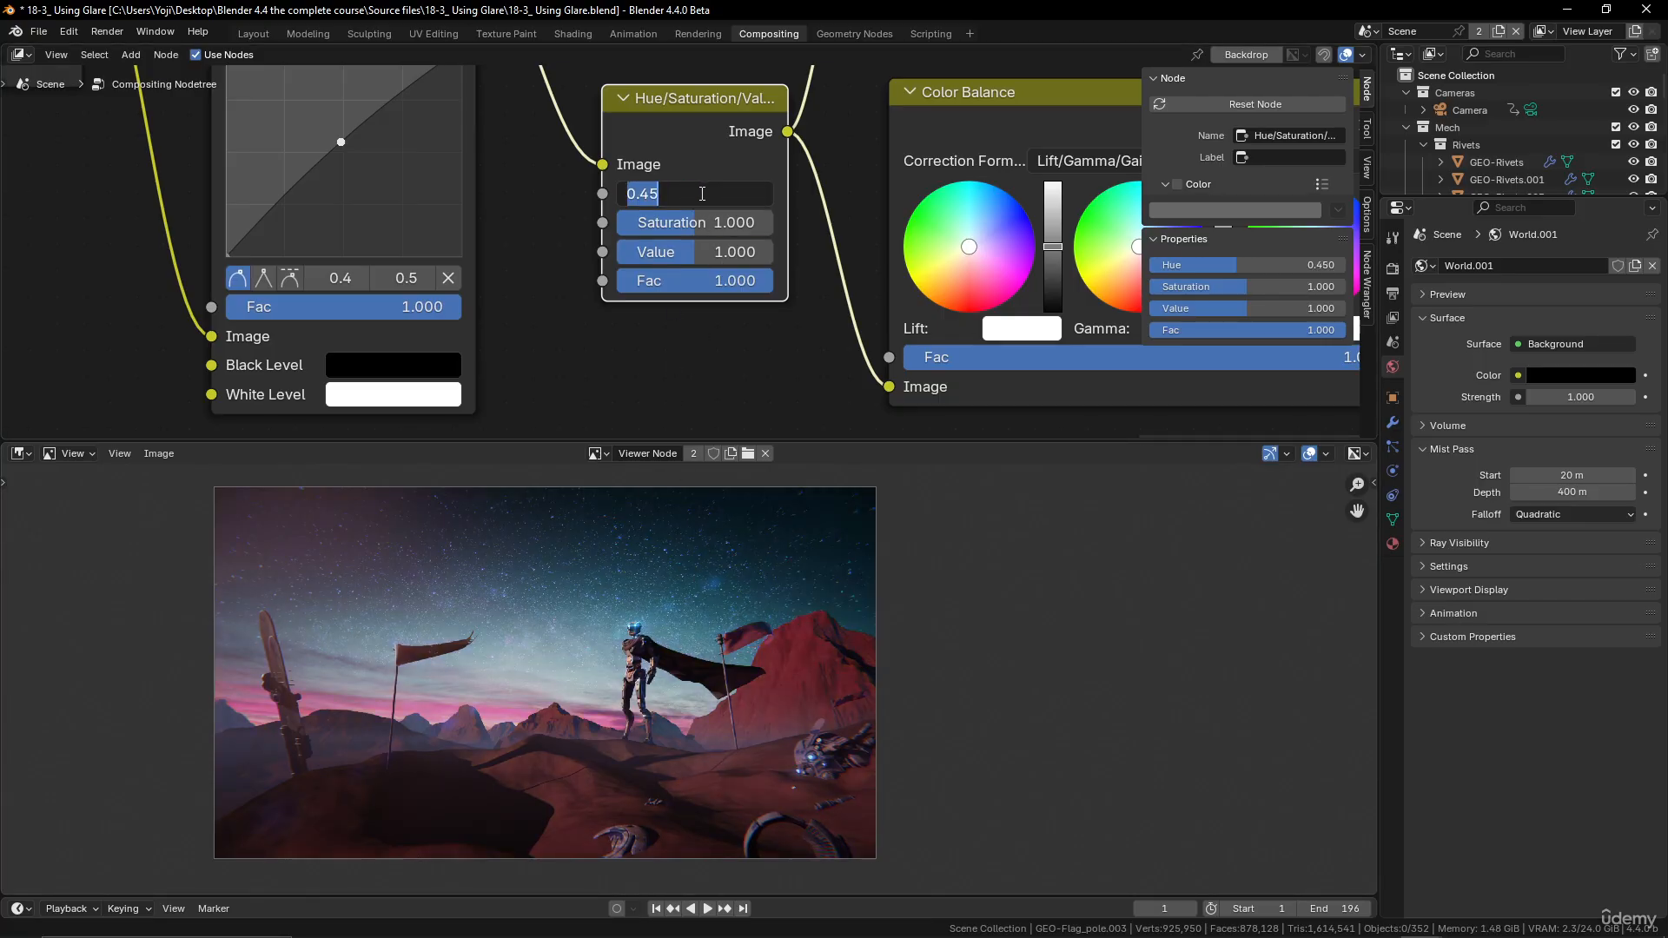
pyautogui.write('0.48')
pyautogui.press('Return')
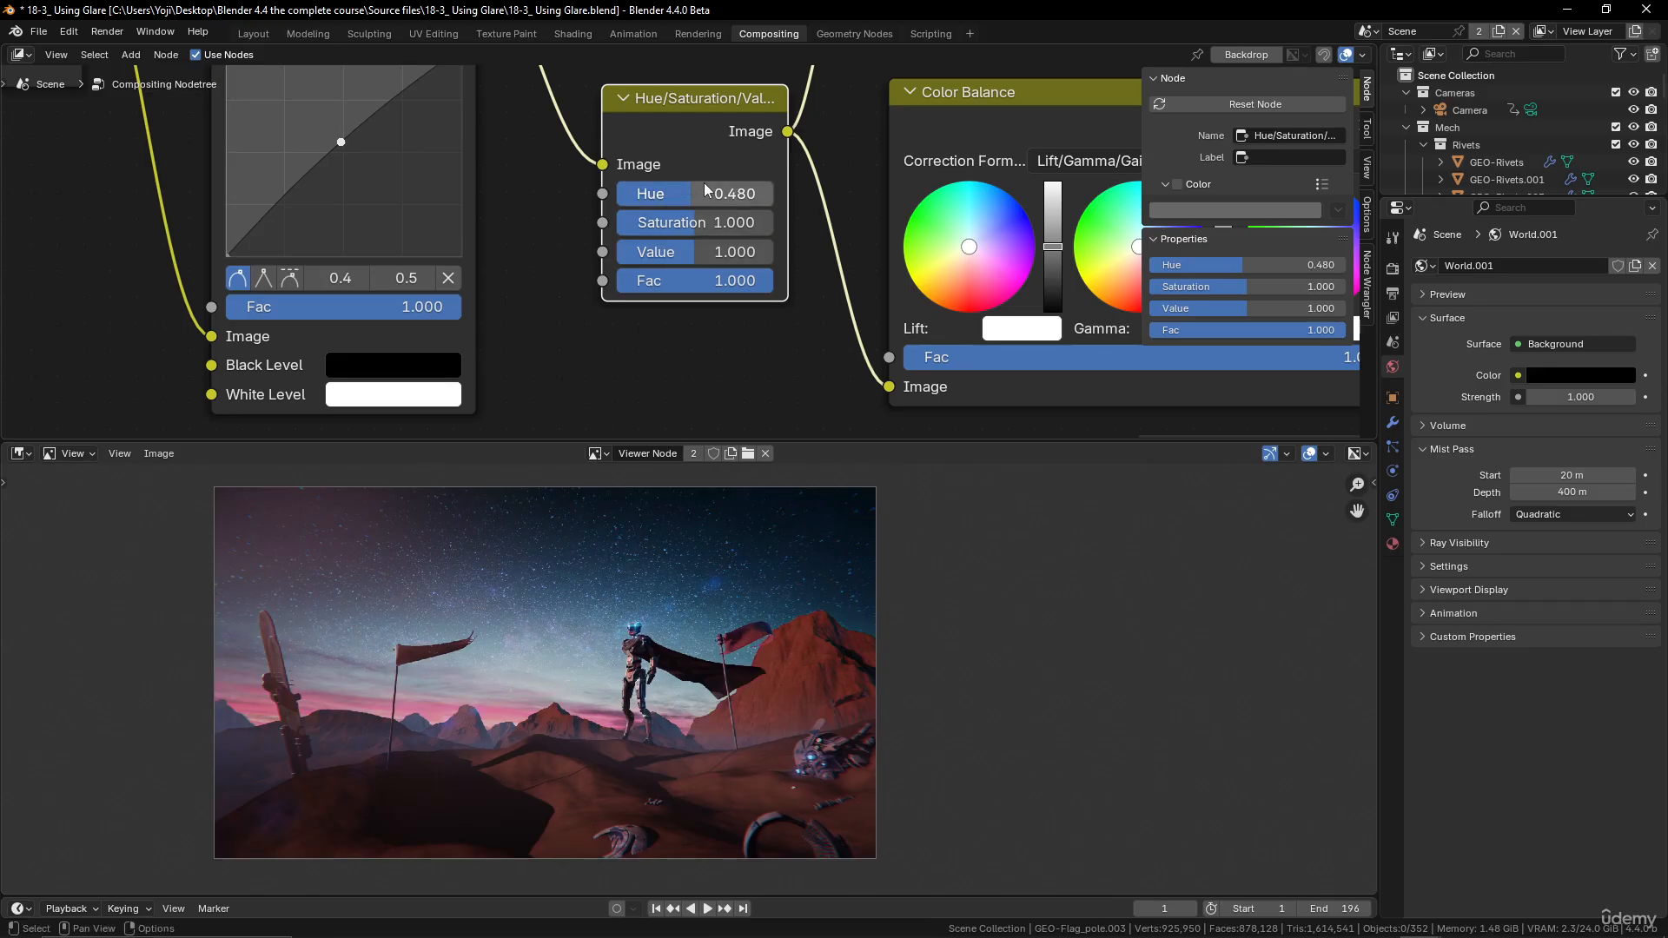
# Step: Reset the Hue of the Hue/Saturation/Value node to 0.5
pyautogui.click(704, 191)
pyautogui.write('0.5')
pyautogui.press('Return')
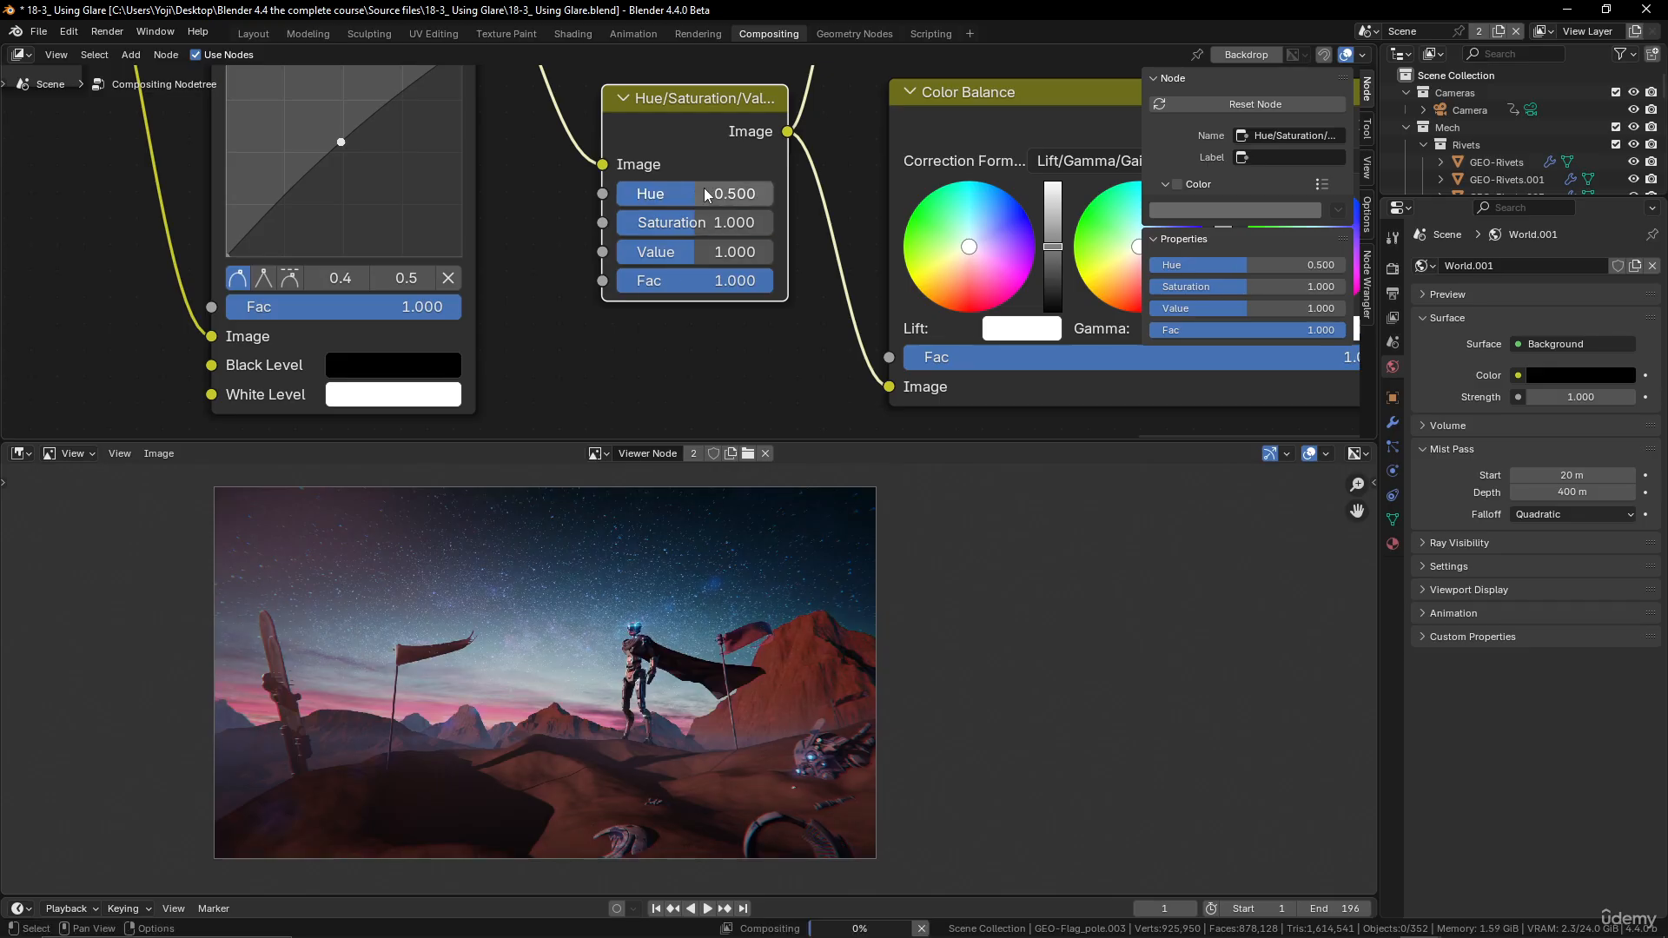
# Step: Connect the Color Balance node's output to the Viewer to preview its result
pyautogui.scroll(-5, 707, 189)
pyautogui.moveTo(711, 201); pyautogui.dragTo(479, 225, button='middle')
pyautogui.moveTo(712, 170); pyautogui.dragTo(684, 190, button='middle')
pyautogui.click(684, 189)
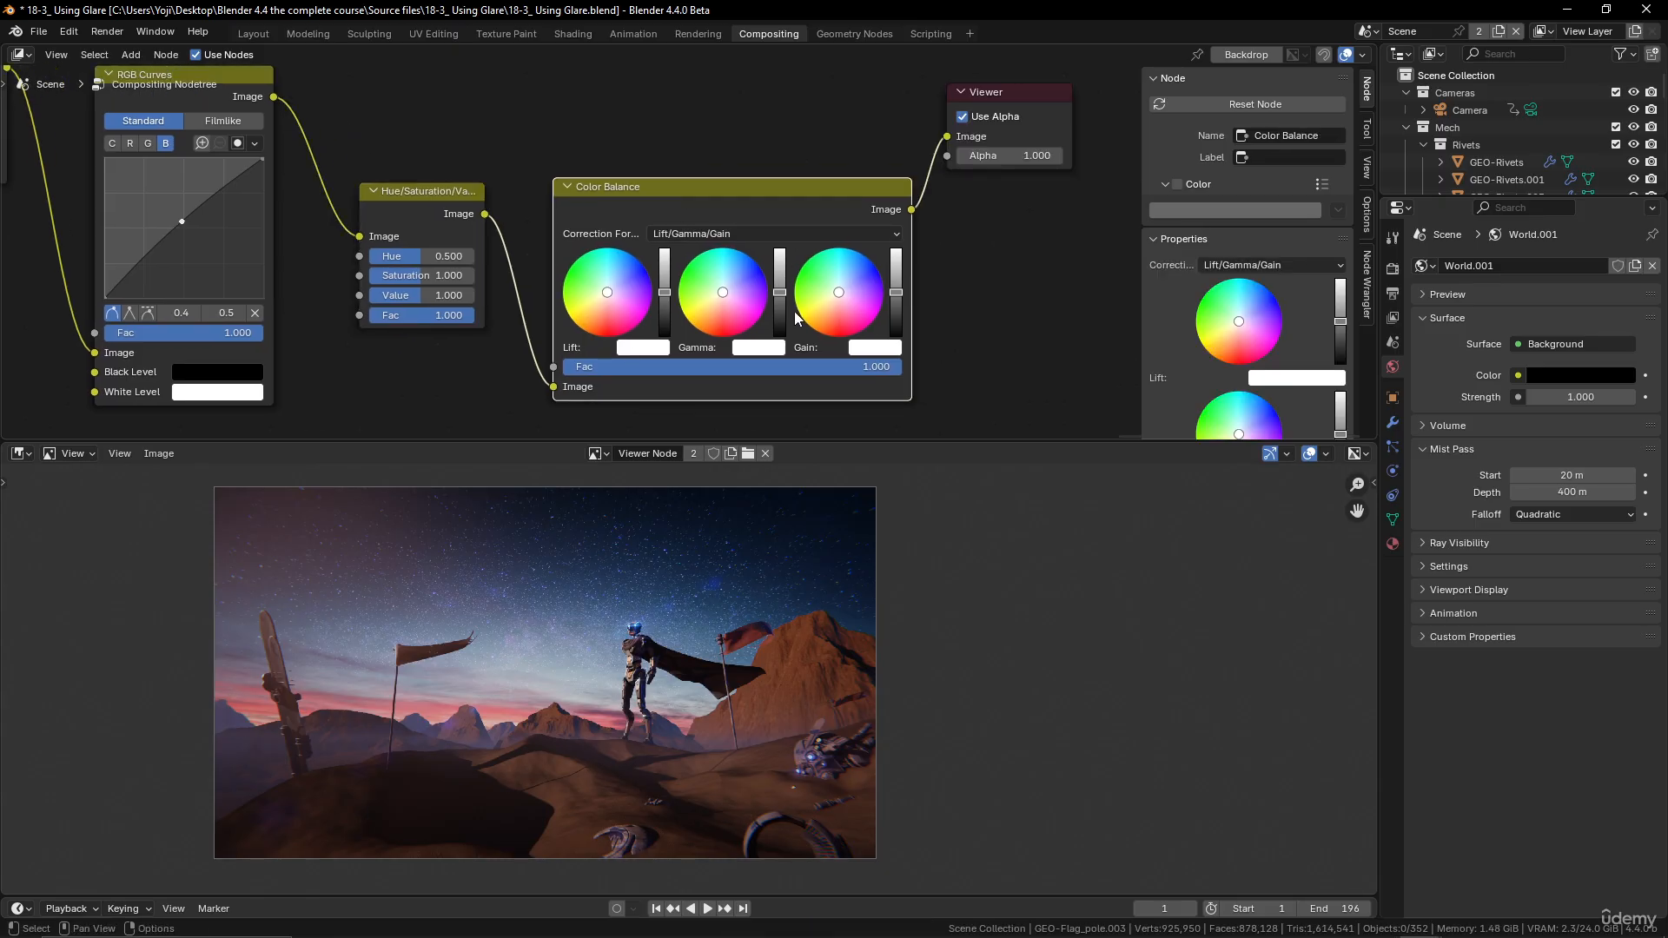
# Step: Tint the shadows slightly blue by shifting the Lift color of the Color Balance node
pyautogui.scroll(2, 609, 270)
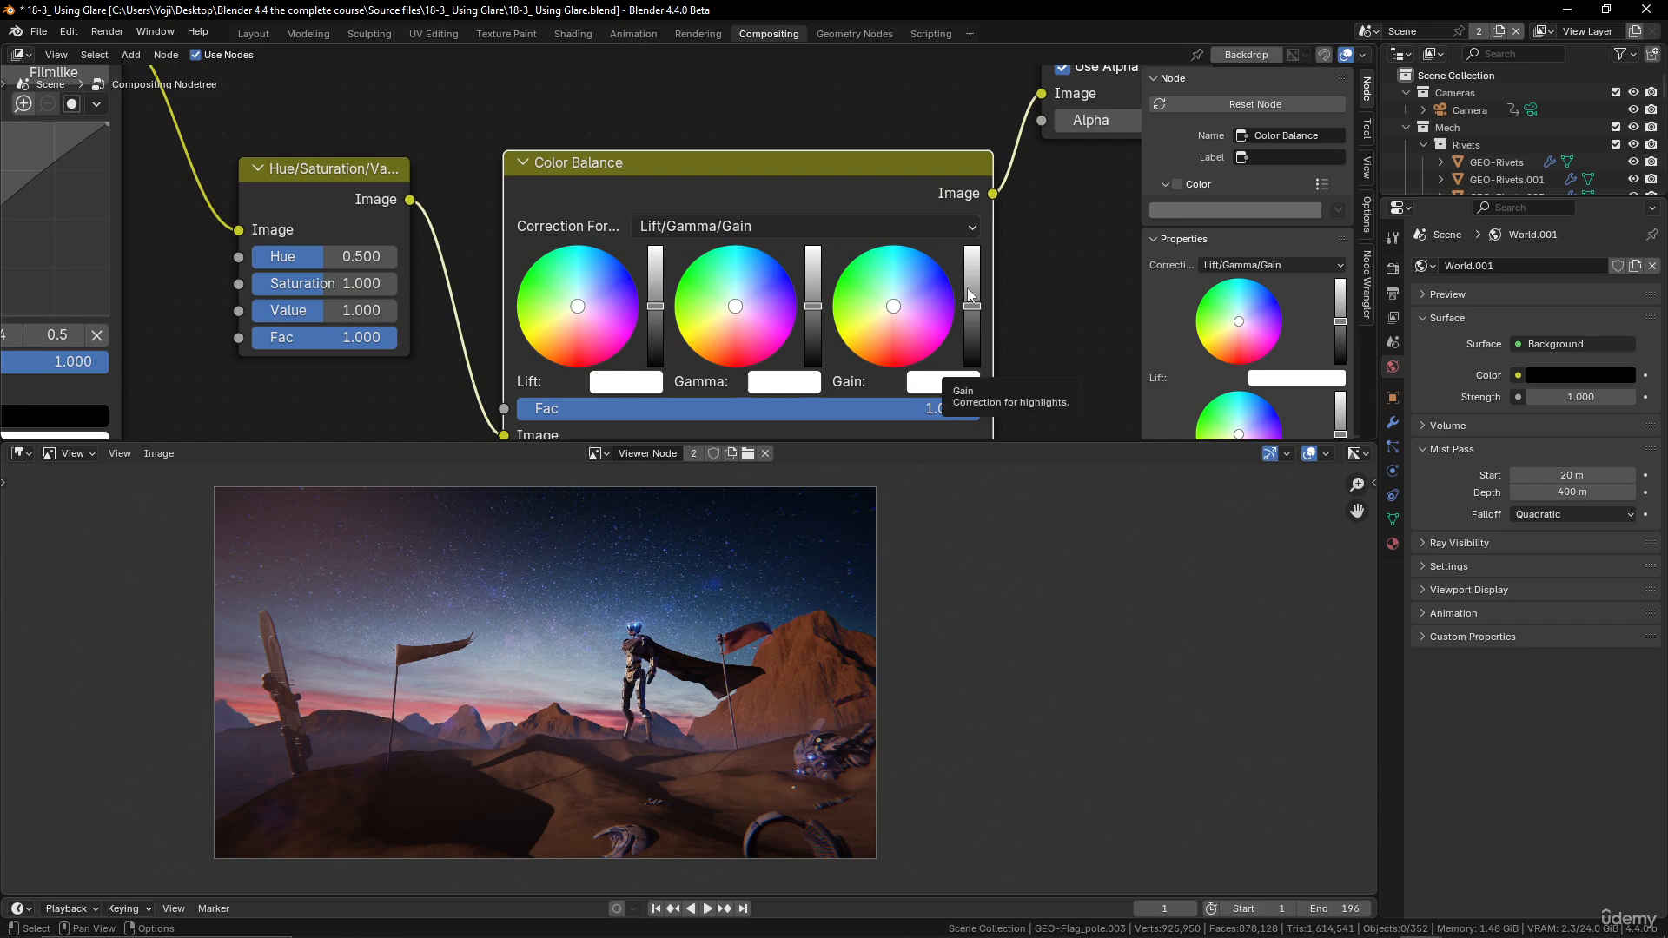
pyautogui.scroll(3, 775, 281)
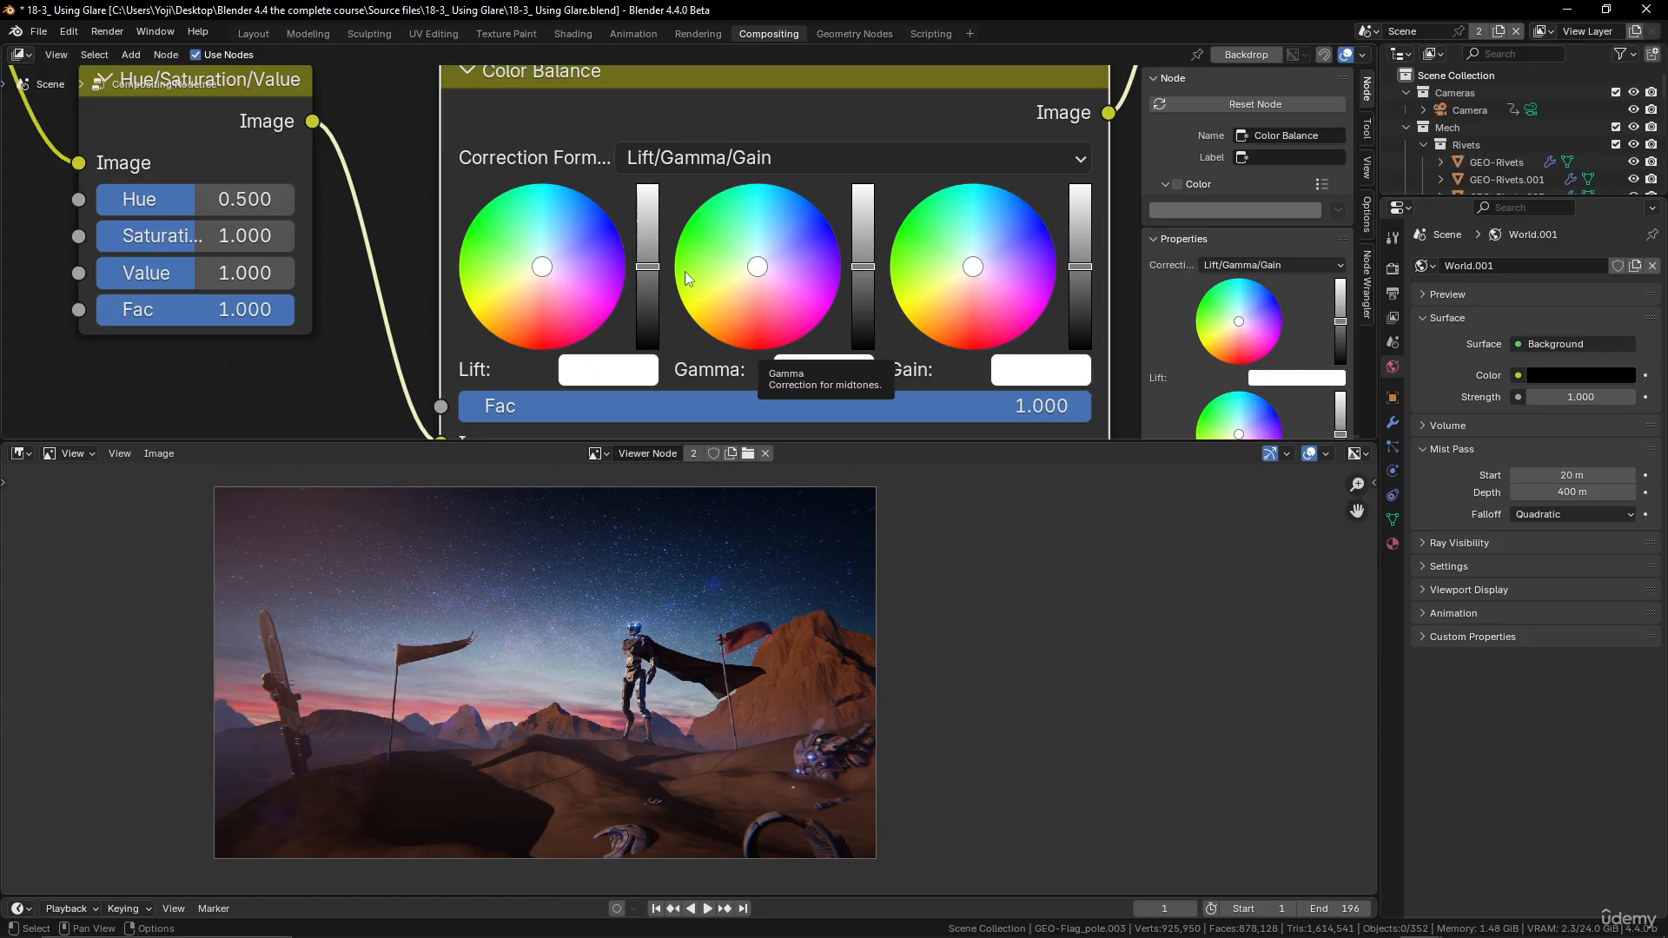
pyautogui.scroll(1, 581, 304)
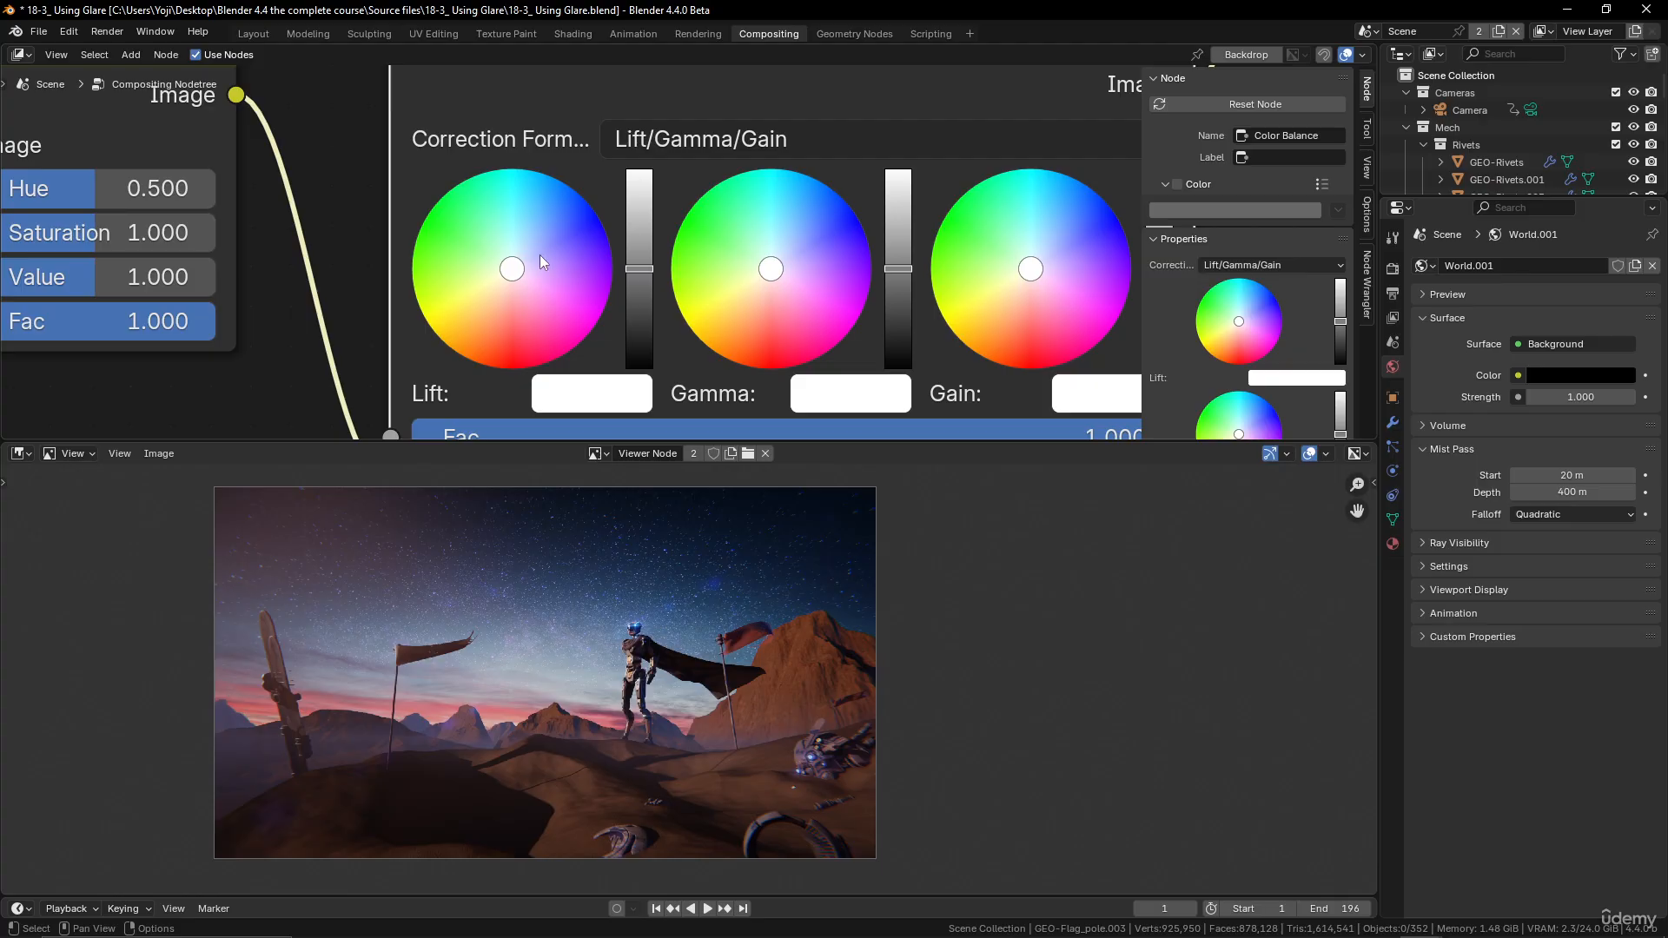
pyautogui.scroll(-1, 555, 246)
pyautogui.moveTo(555, 241); pyautogui.dragTo(560, 252)
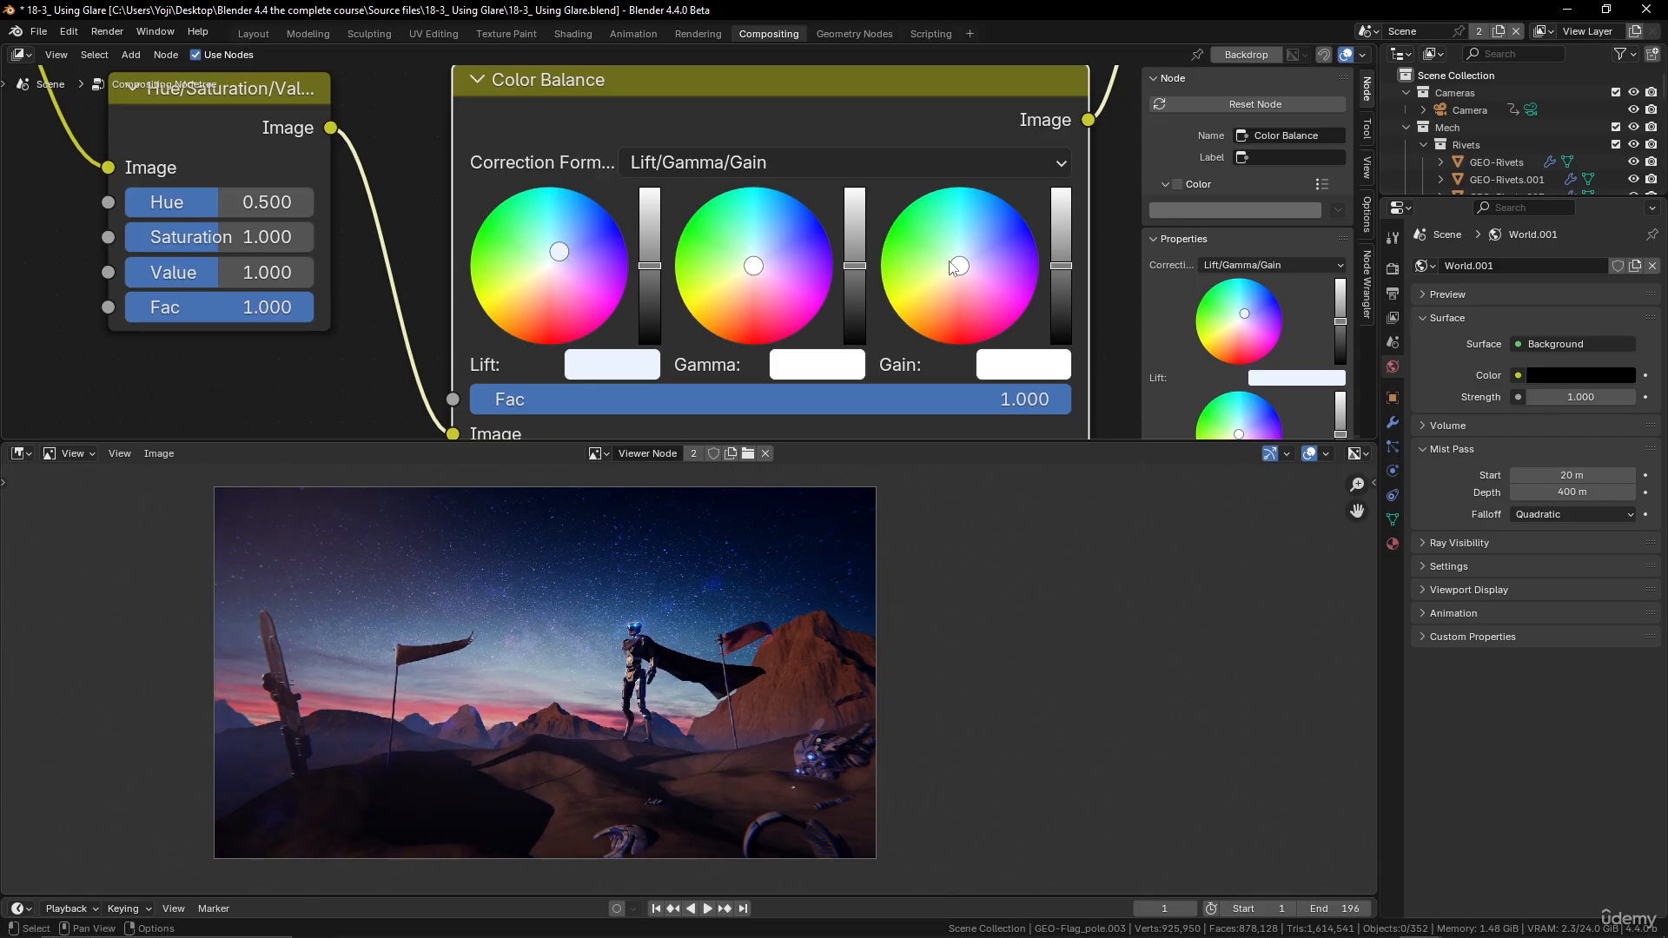
# Step: Warm the highlights by shifting the Color Balance node's Gain toward yellow-orange and raising its brightness slightly, and check the image closely
pyautogui.moveTo(958, 270); pyautogui.dragTo(938, 299)
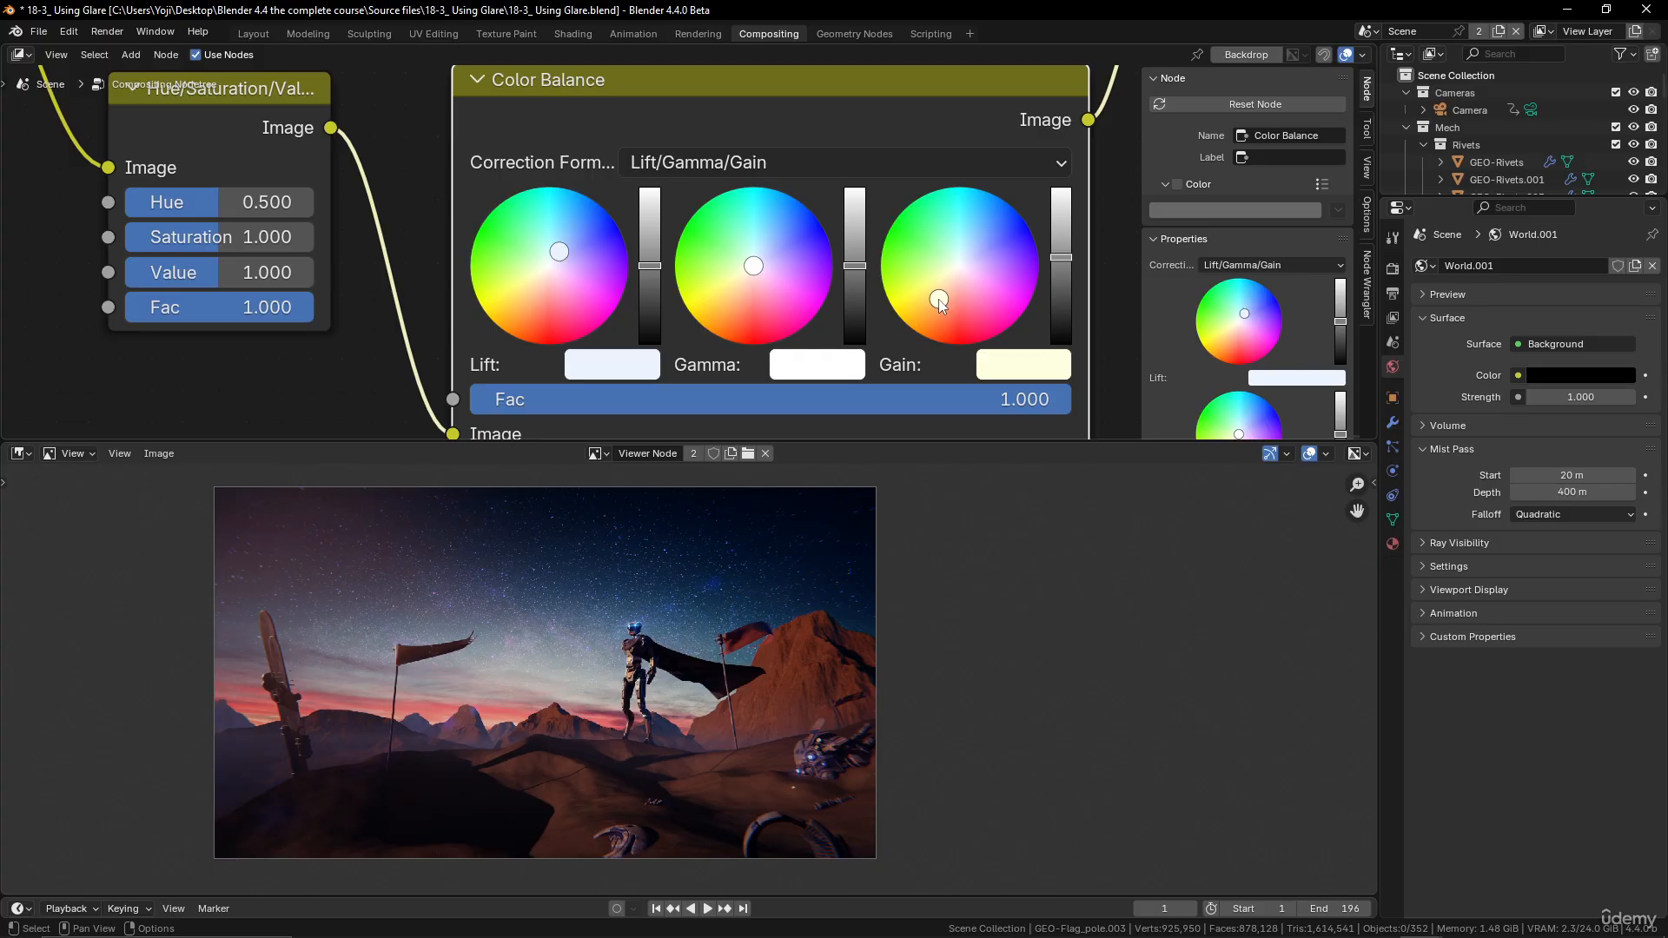
pyautogui.scroll(4, 608, 599)
pyautogui.scroll(-4, 737, 632)
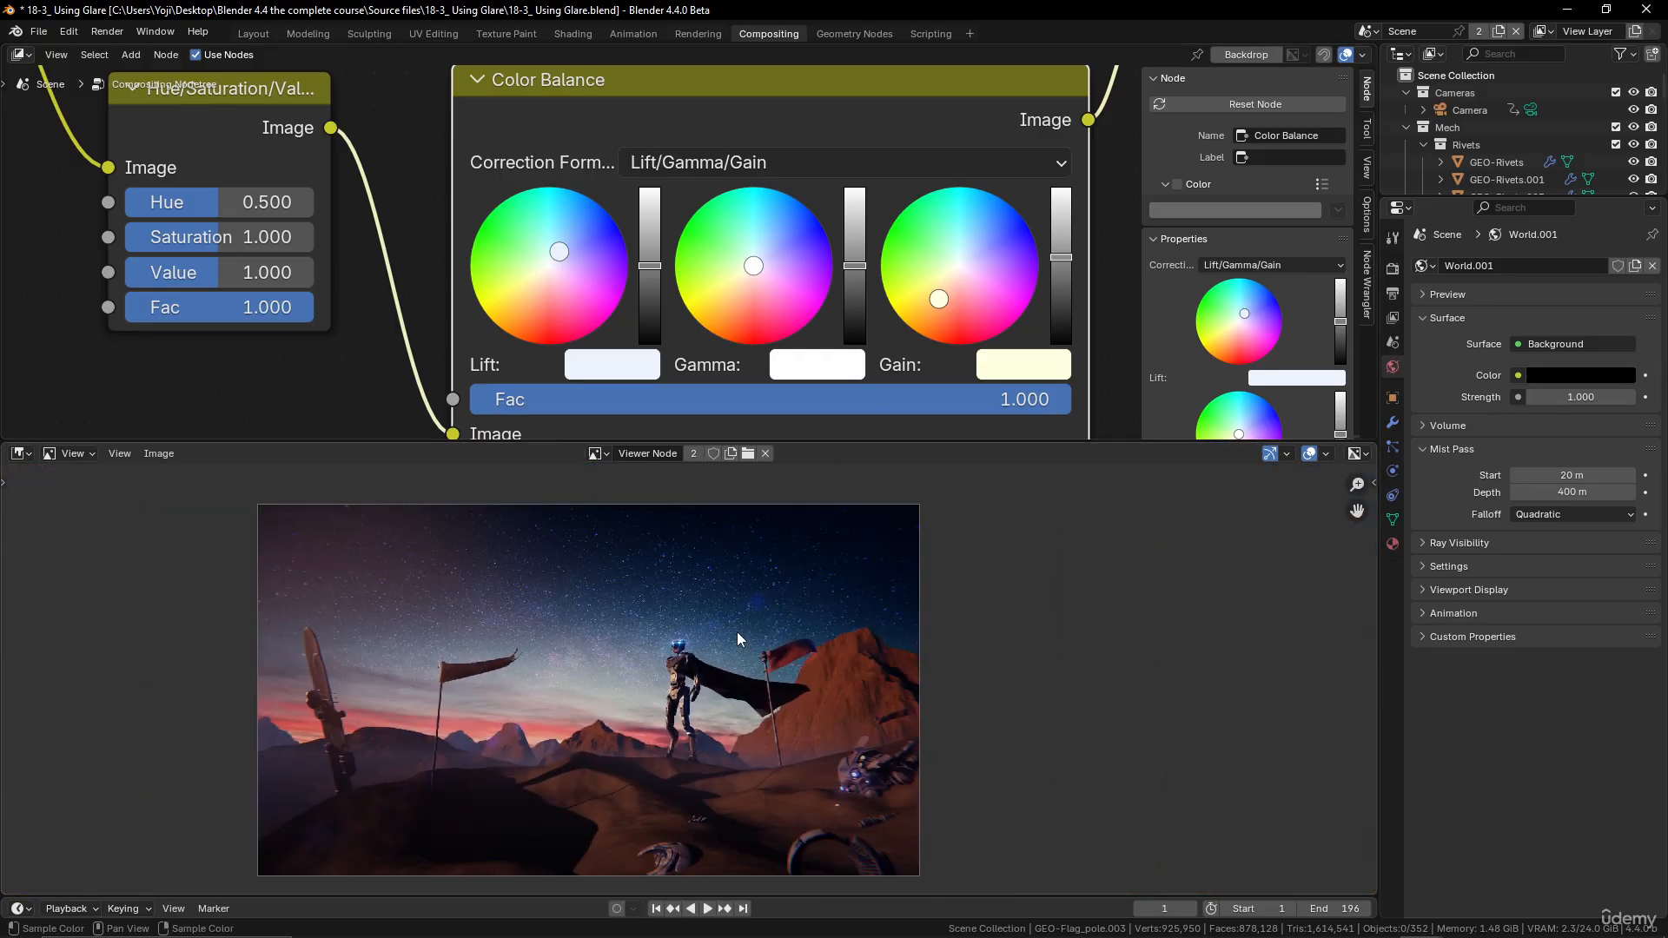
pyautogui.scroll(1, 737, 633)
pyautogui.scroll(1, 737, 631)
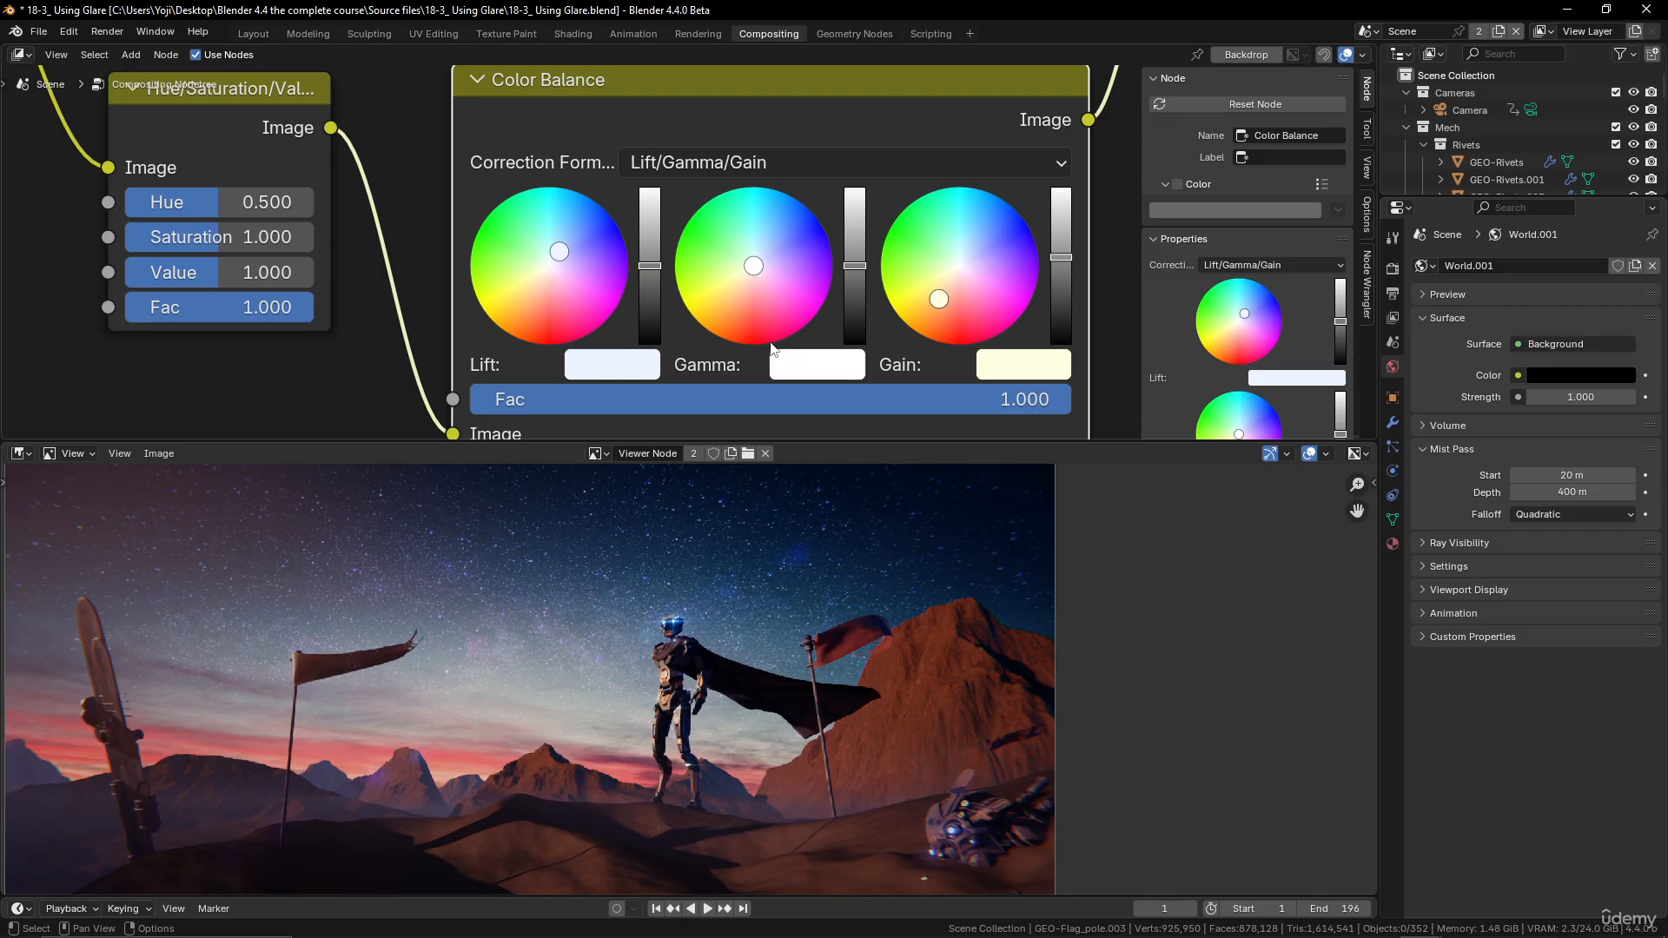
pyautogui.scroll(-3, 711, 650)
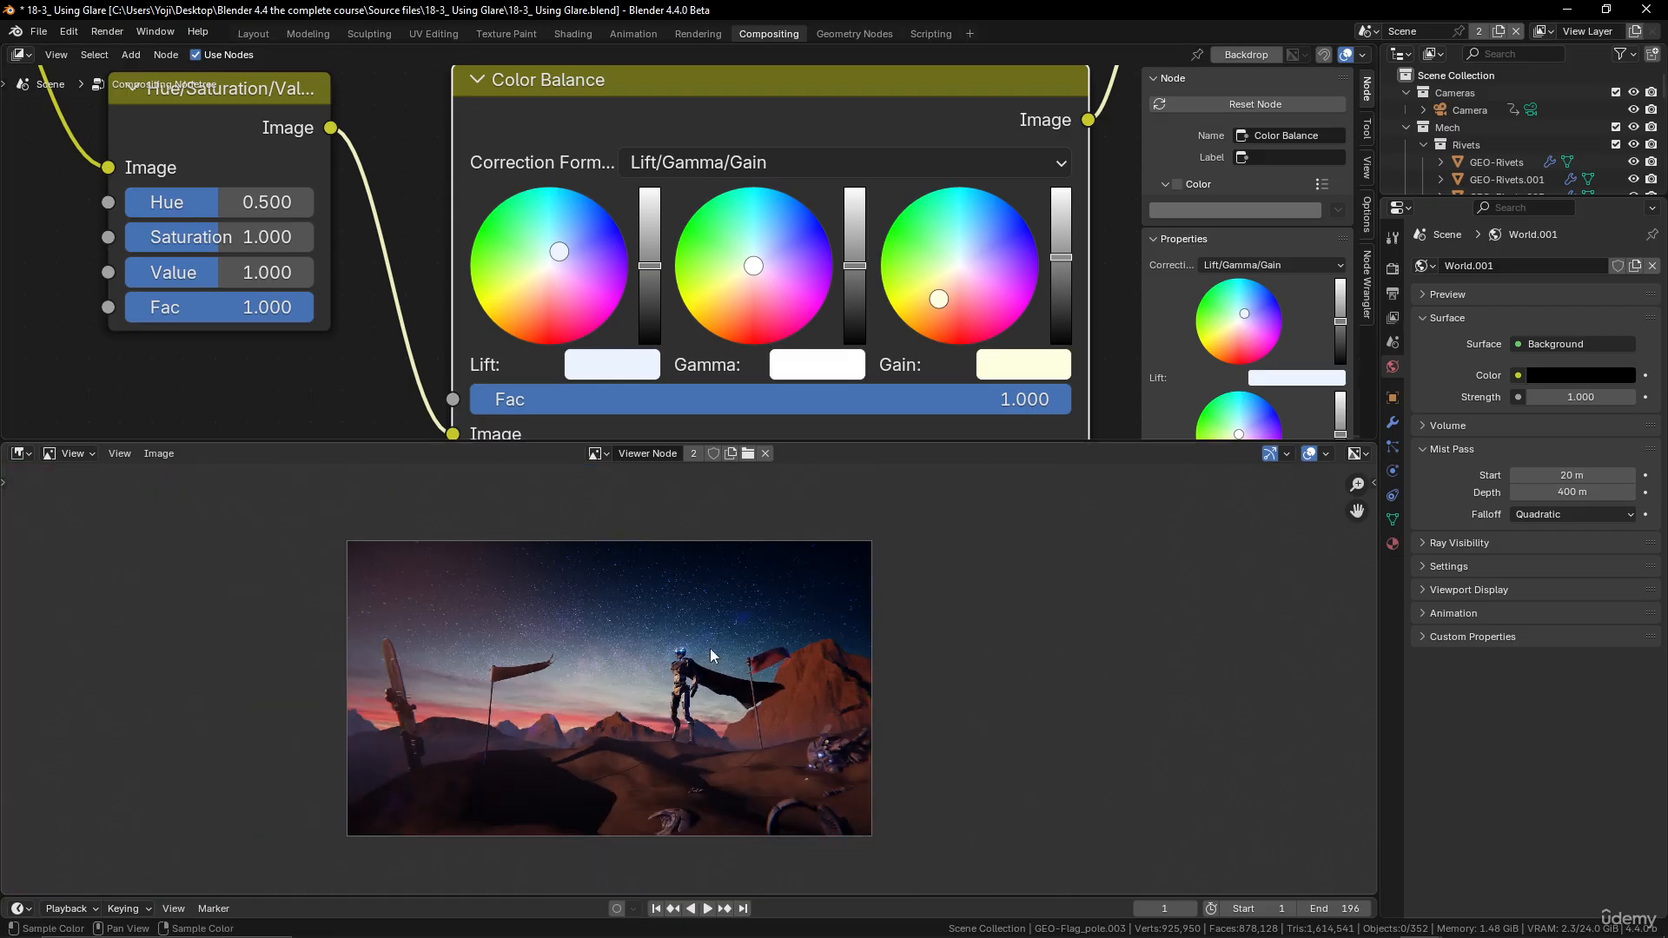
pyautogui.scroll(2, 710, 655)
# Step: Add a shadow point at about 0.2, 0.3 on the combined curve of the RGB Curves node to lift the darks
pyautogui.scroll(-5, 608, 348)
pyautogui.moveTo(313, 352); pyautogui.dragTo(669, 284, button='middle')
pyautogui.click(547, 185)
pyautogui.scroll(1, 658, 334)
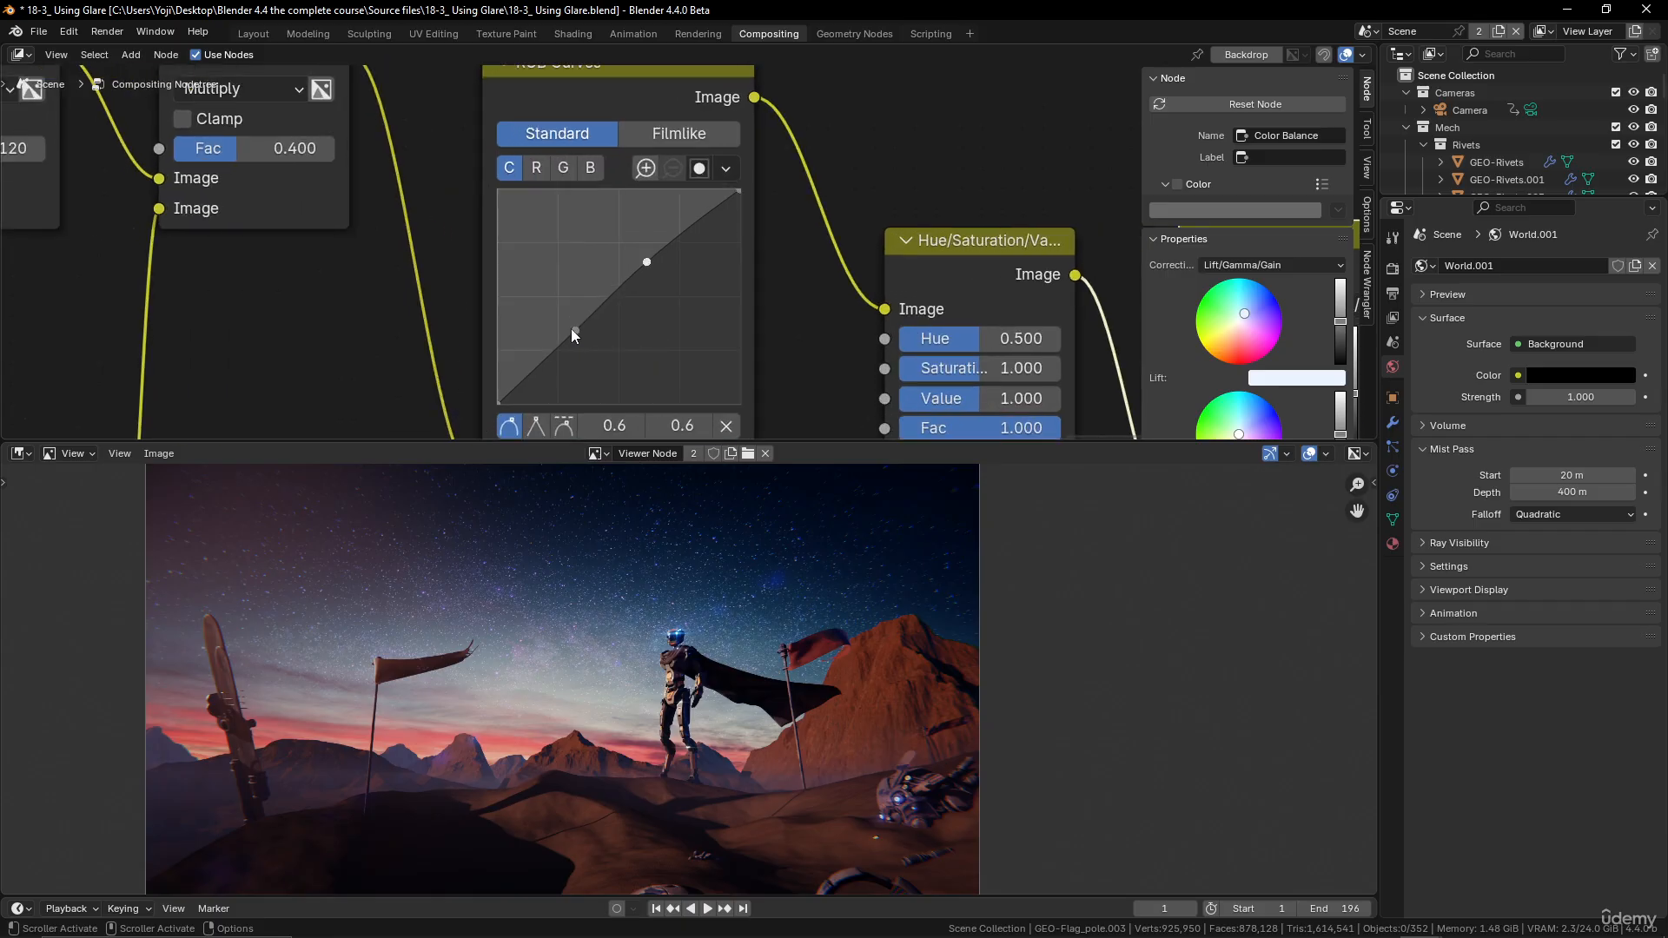
pyautogui.moveTo(571, 328)
pyautogui.mouseDown()
pyautogui.moveTo(584, 319)
pyautogui.moveTo(560, 340)
pyautogui.mouseUp()
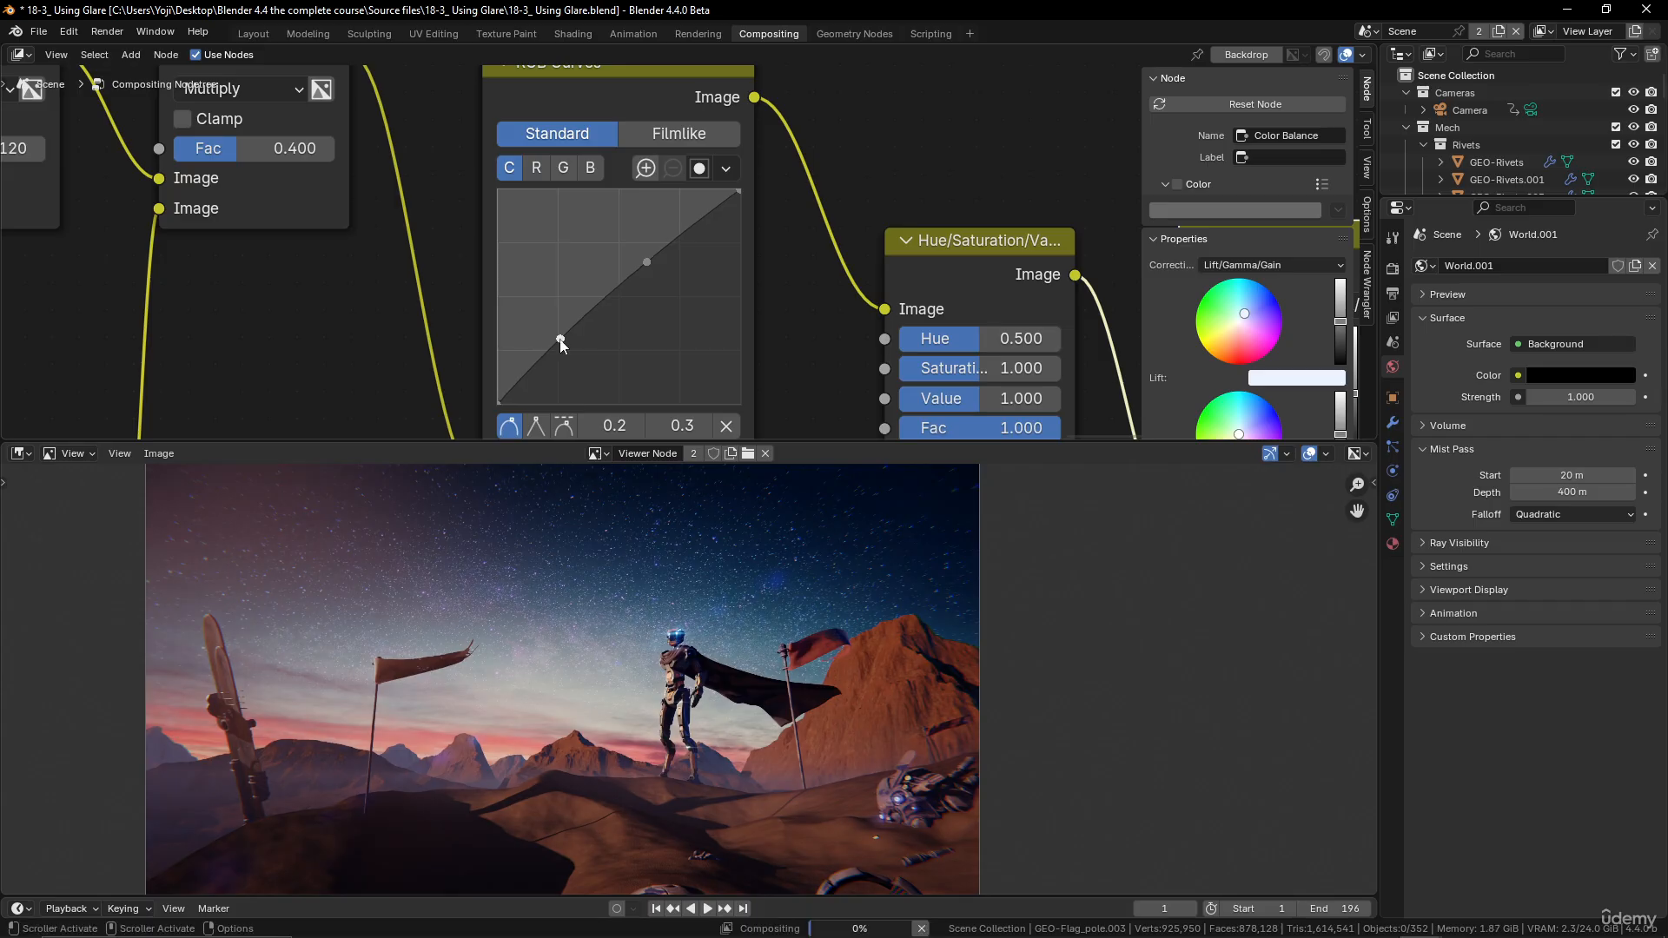
# Step: Enlarge the image viewer area by shrinking the node editor and inspect the graded render up close
pyautogui.scroll(-5, 762, 655)
pyautogui.scroll(4, 810, 624)
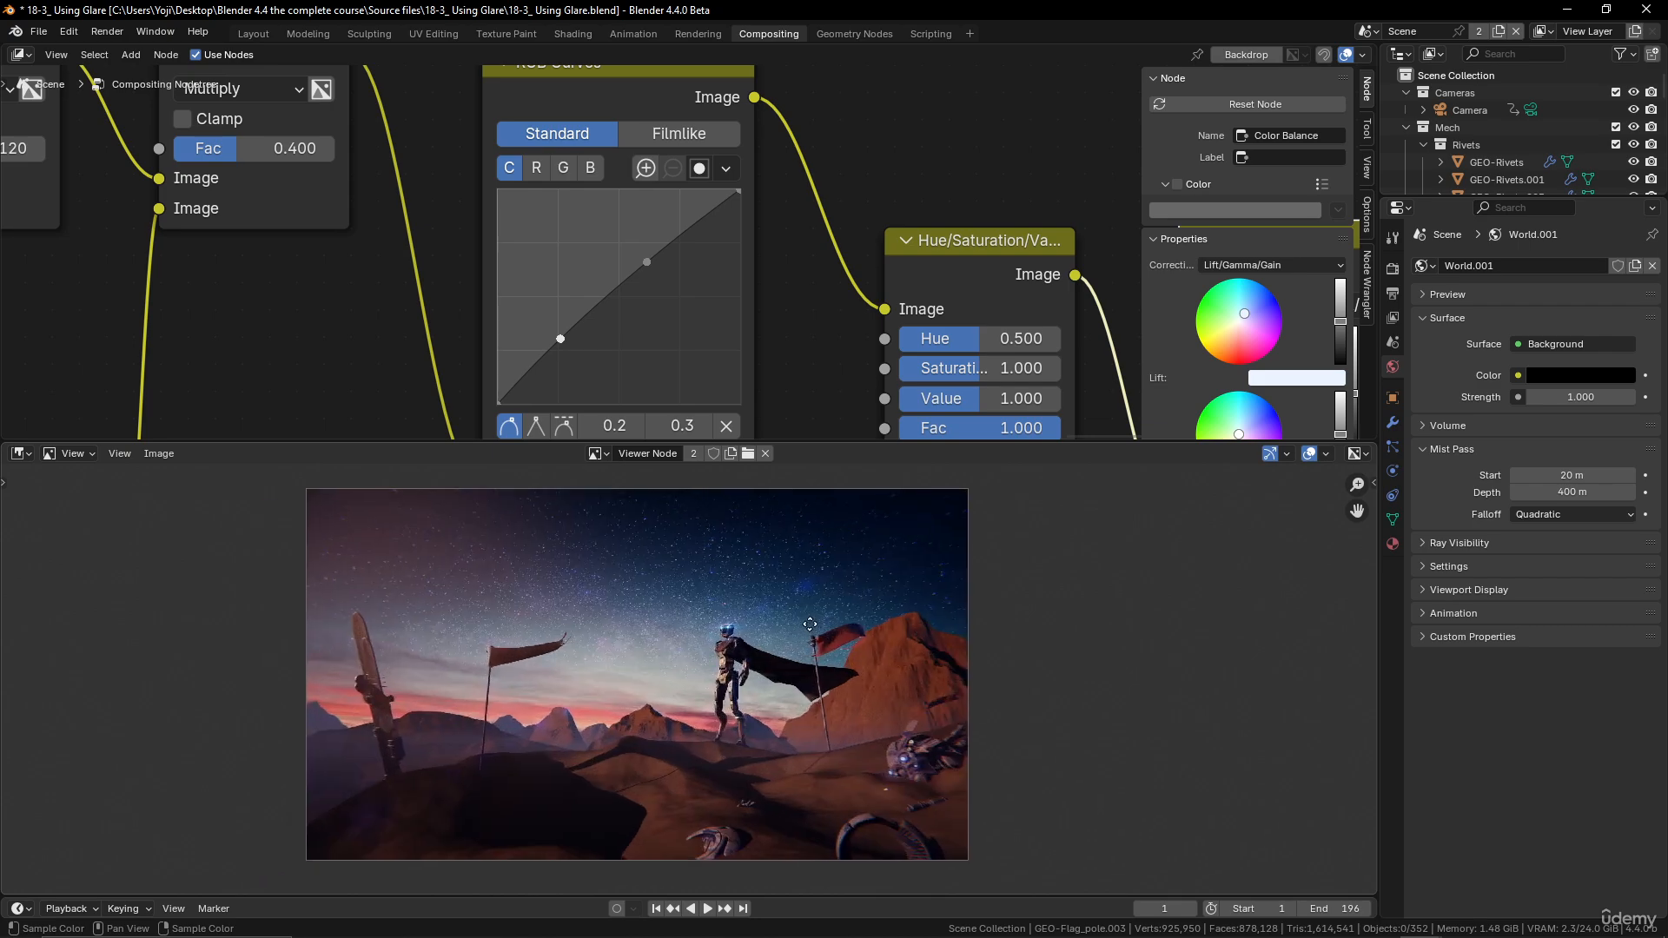
pyautogui.moveTo(838, 440); pyautogui.dragTo(878, 270)
pyautogui.scroll(4, 890, 477)
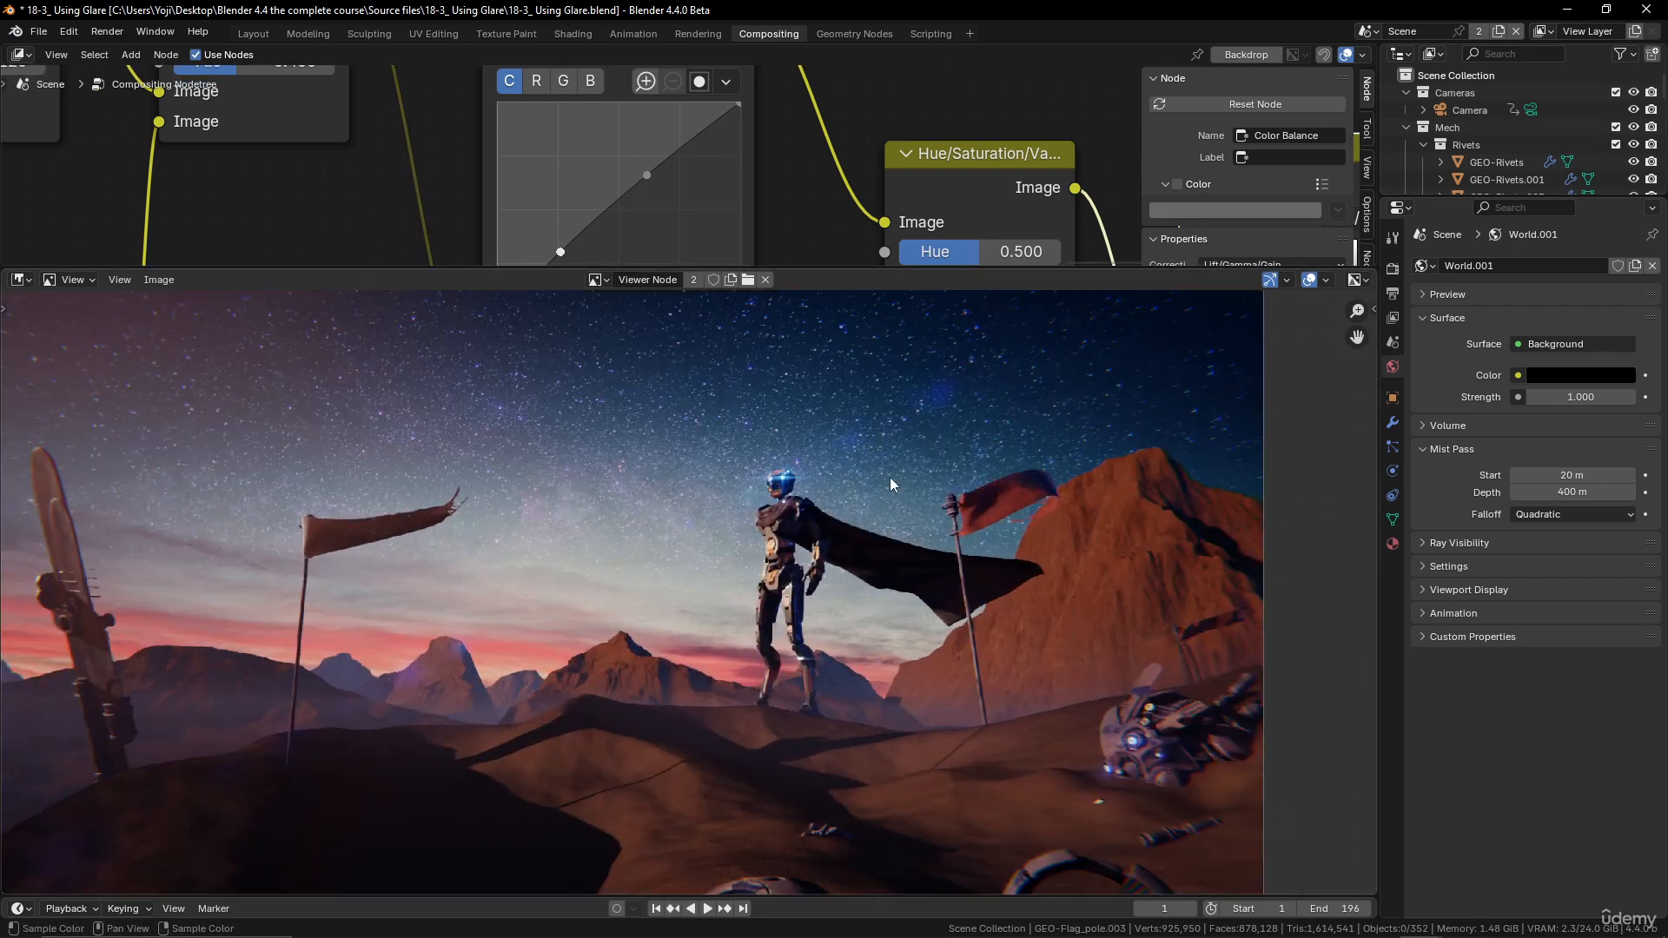
pyautogui.scroll(-2, 888, 457)
pyautogui.scroll(2, 888, 457)
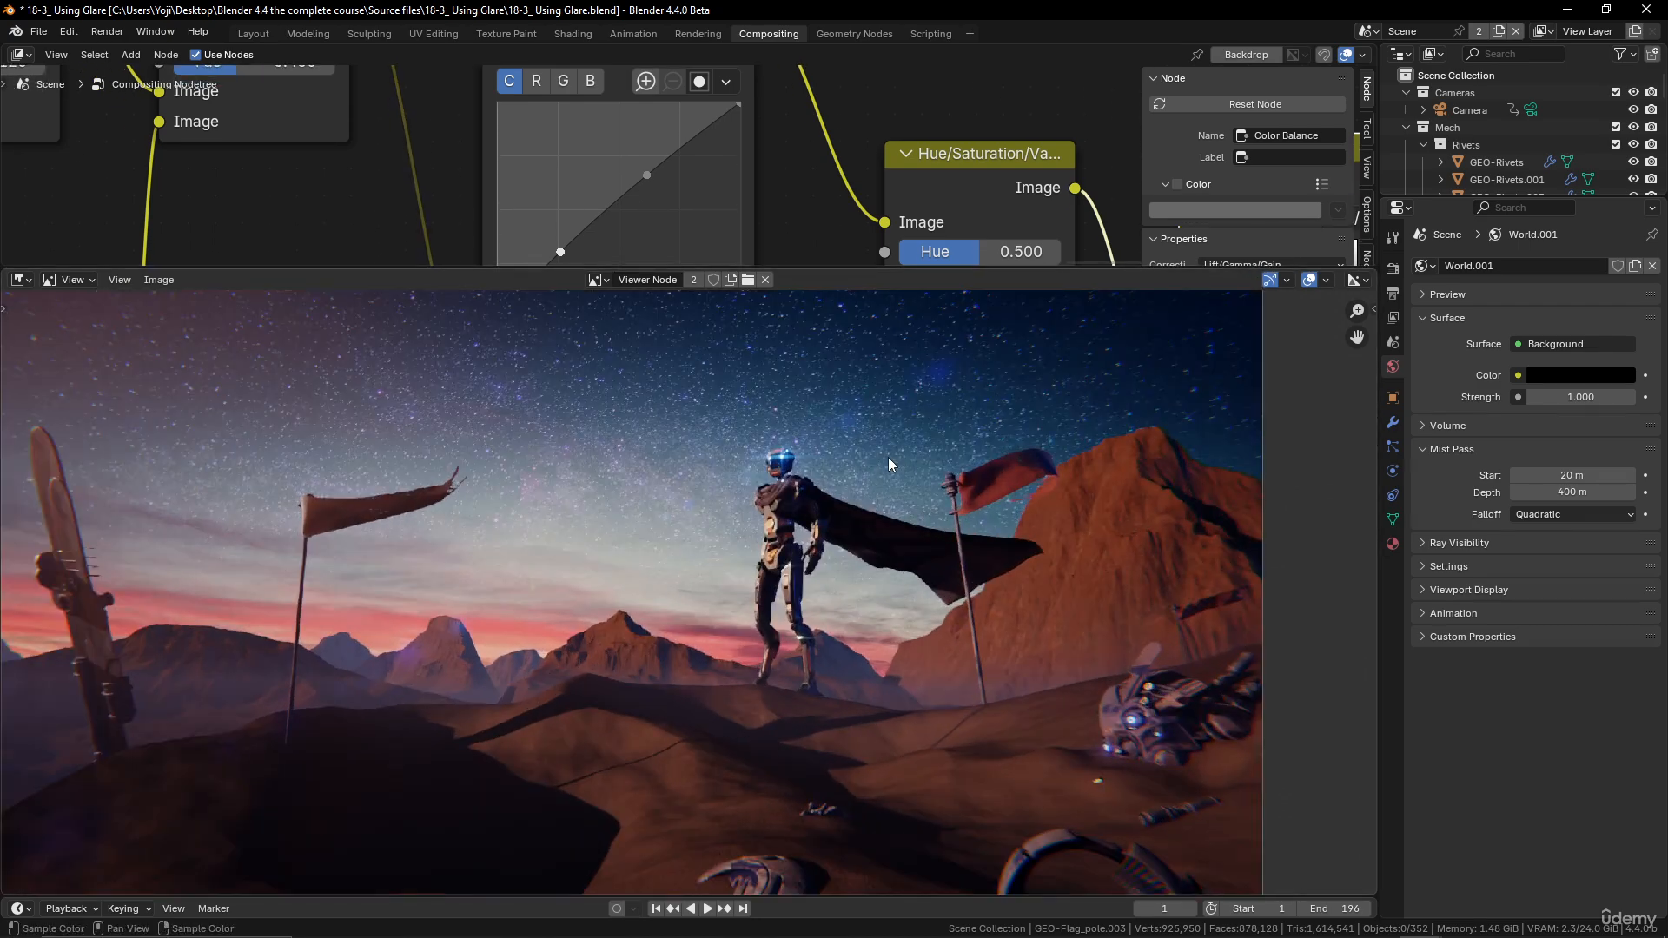
pyautogui.moveTo(888, 457); pyautogui.dragTo(884, 482, button='middle')
pyautogui.scroll(-4, 885, 483)
pyautogui.scroll(1, 885, 483)
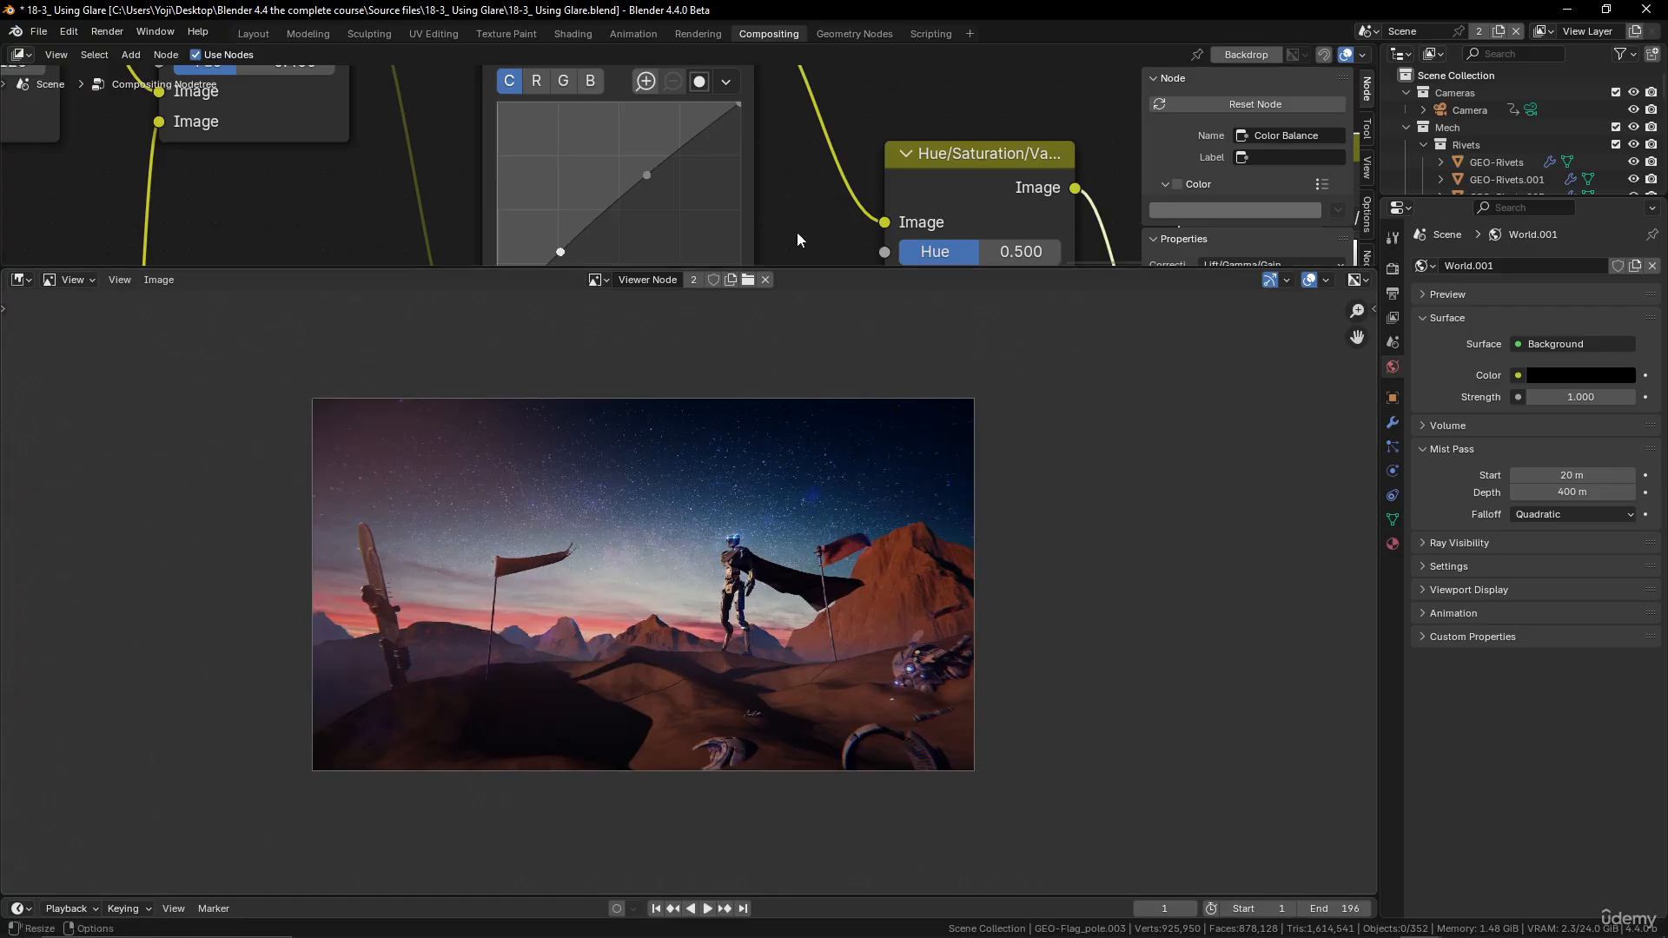
# Step: Preview the vignette's Multiply node and the Color Balance node in turn to compare the image before and after grading
pyautogui.scroll(-5, 759, 184)
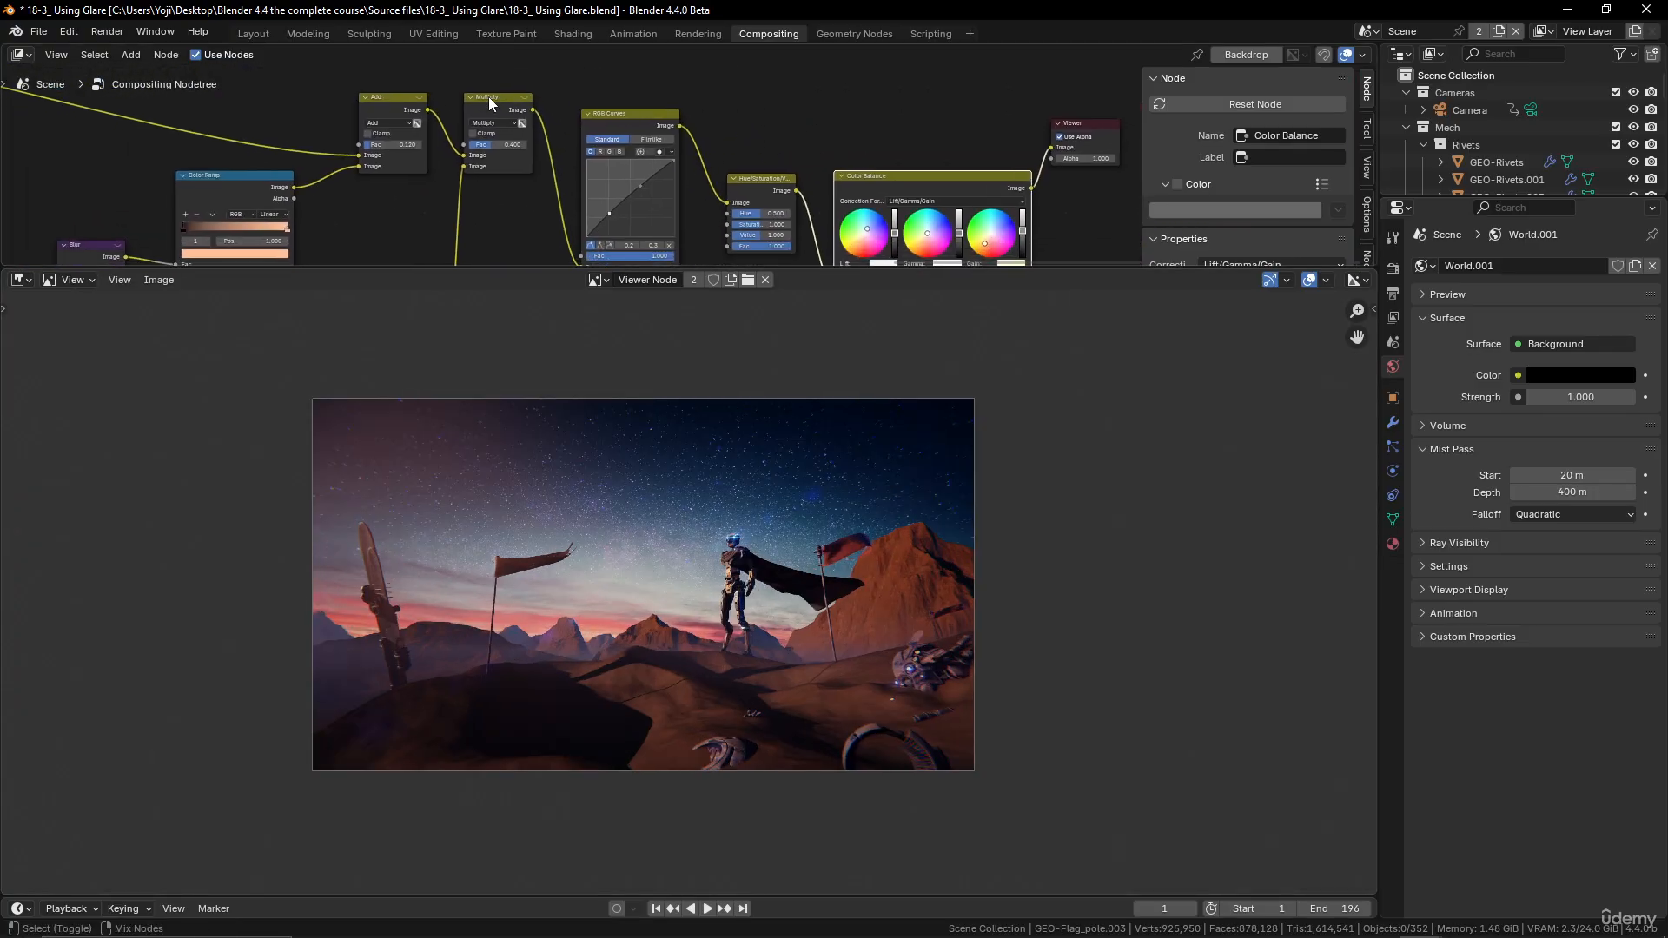
pyautogui.keyDown('ctrl'); pyautogui.keyDown('shift'); pyautogui.click(489, 99); pyautogui.keyUp('shift'); pyautogui.keyUp('ctrl')
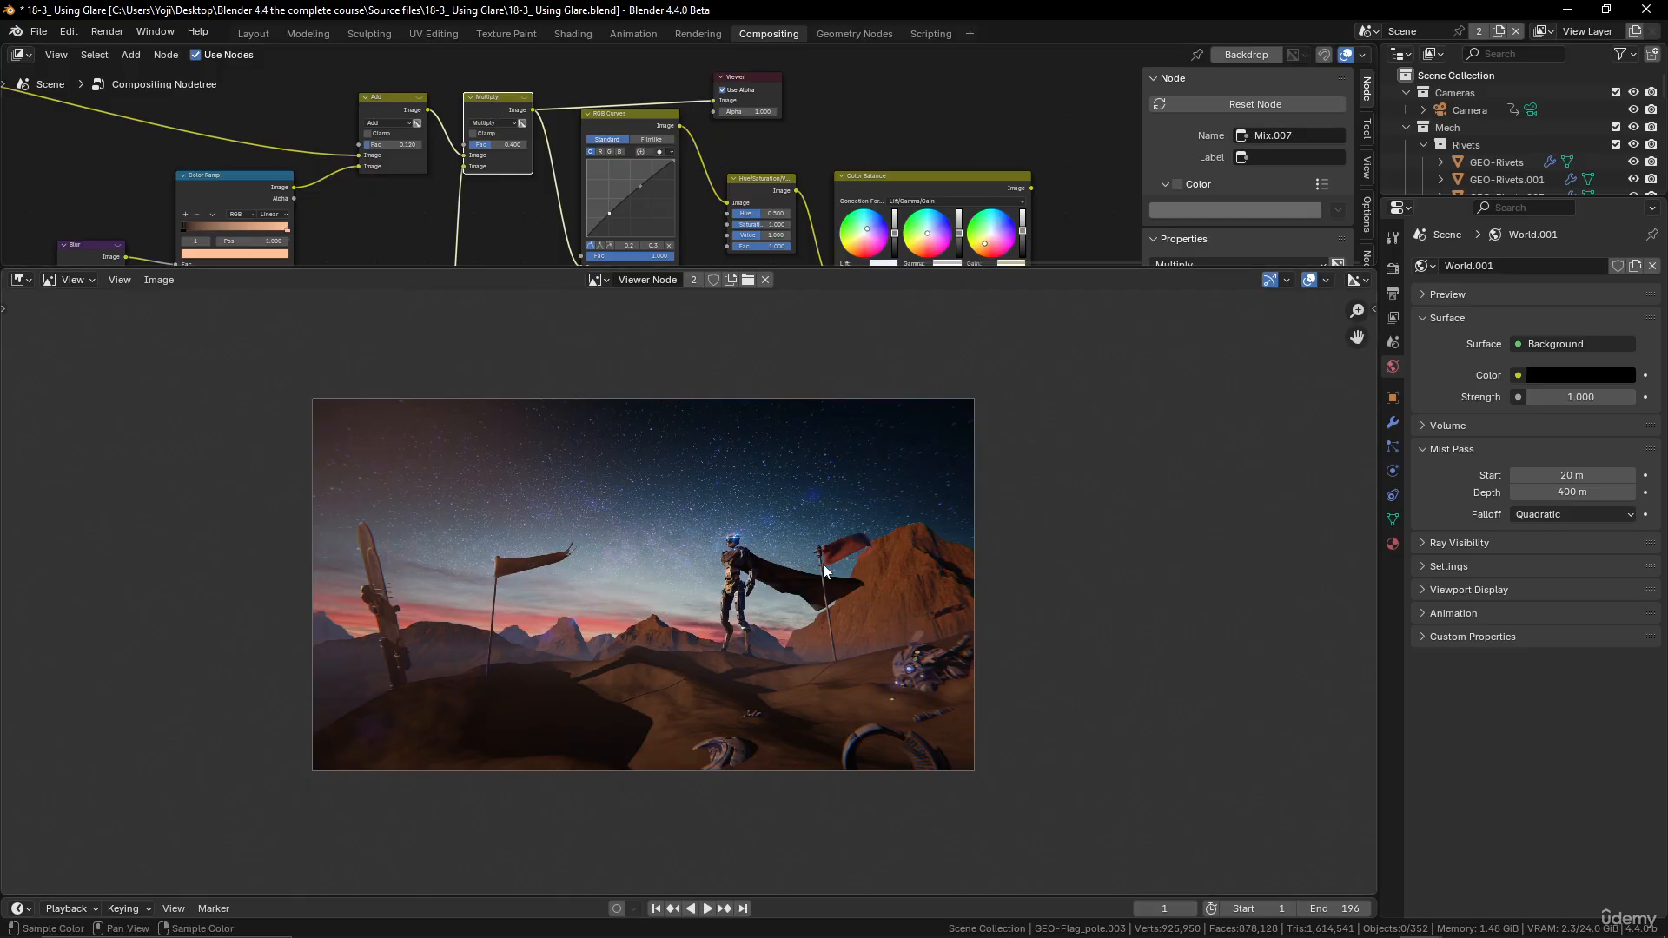
pyautogui.keyDown('ctrl'); pyautogui.keyDown('shift'); pyautogui.click(935, 182); pyautogui.keyUp('shift'); pyautogui.keyUp('ctrl')
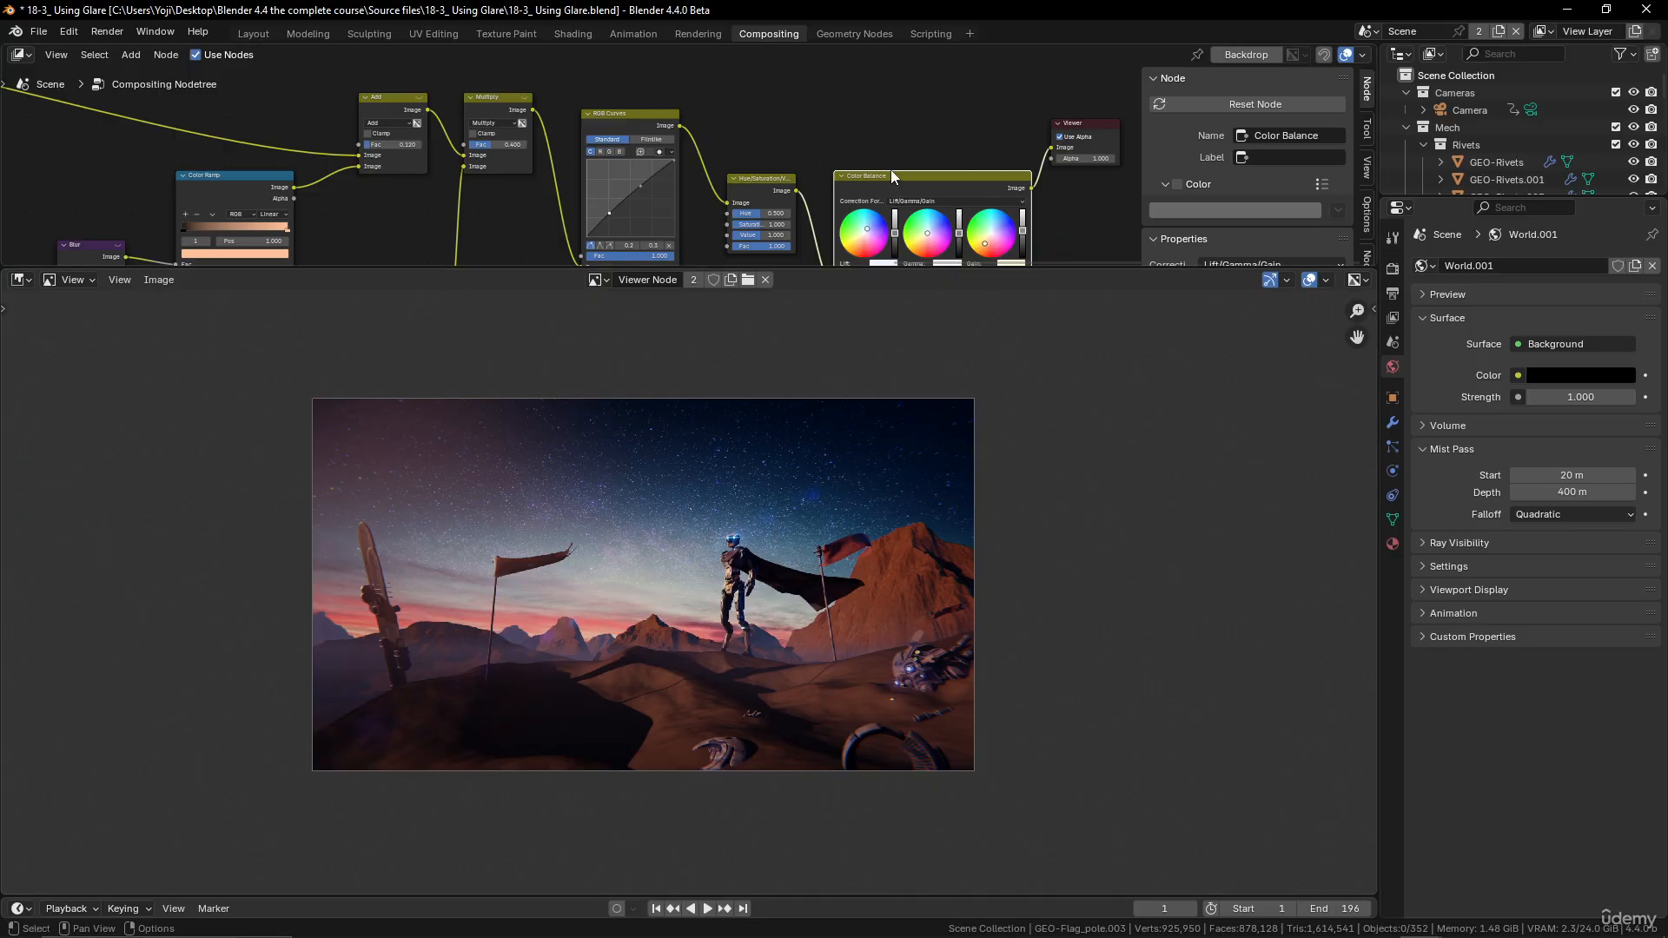
# Step: Try raising the Color Balance node's Lift to a Value of 1.06 and reset it to 1
pyautogui.moveTo(890, 171); pyautogui.dragTo(889, 140)
pyautogui.scroll(9, 928, 194)
pyautogui.moveTo(930, 195); pyautogui.dragTo(710, 158, button='middle')
pyautogui.scroll(2, 648, 107)
pyautogui.scroll(2, 721, 162)
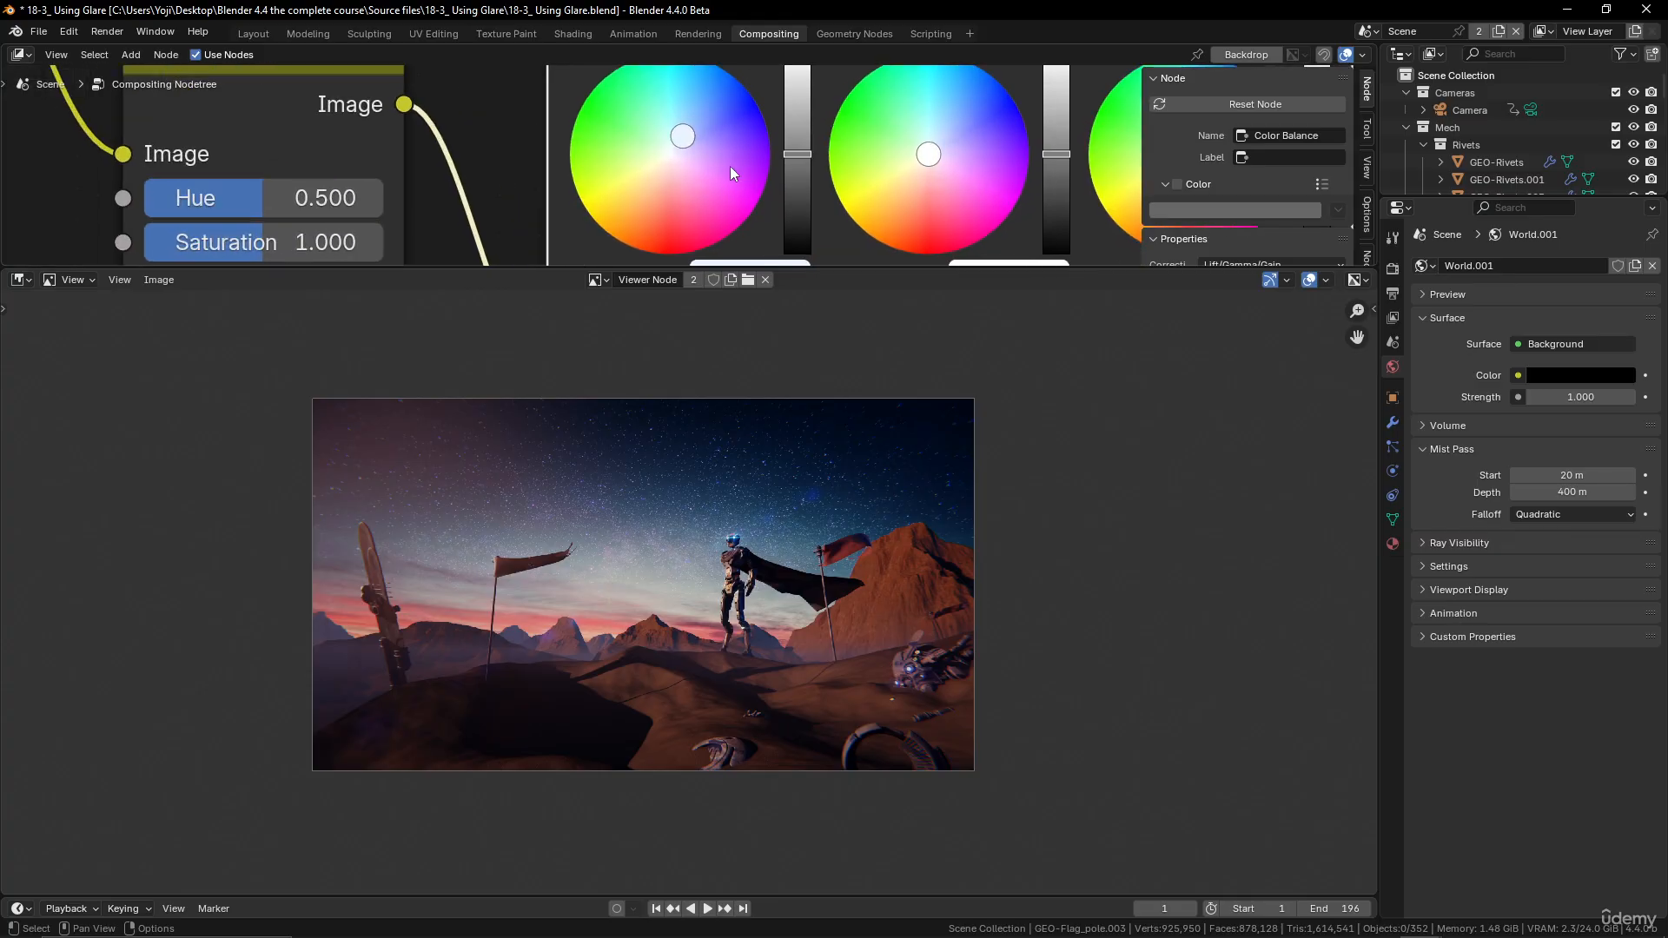
pyautogui.moveTo(800, 155); pyautogui.dragTo(799, 146)
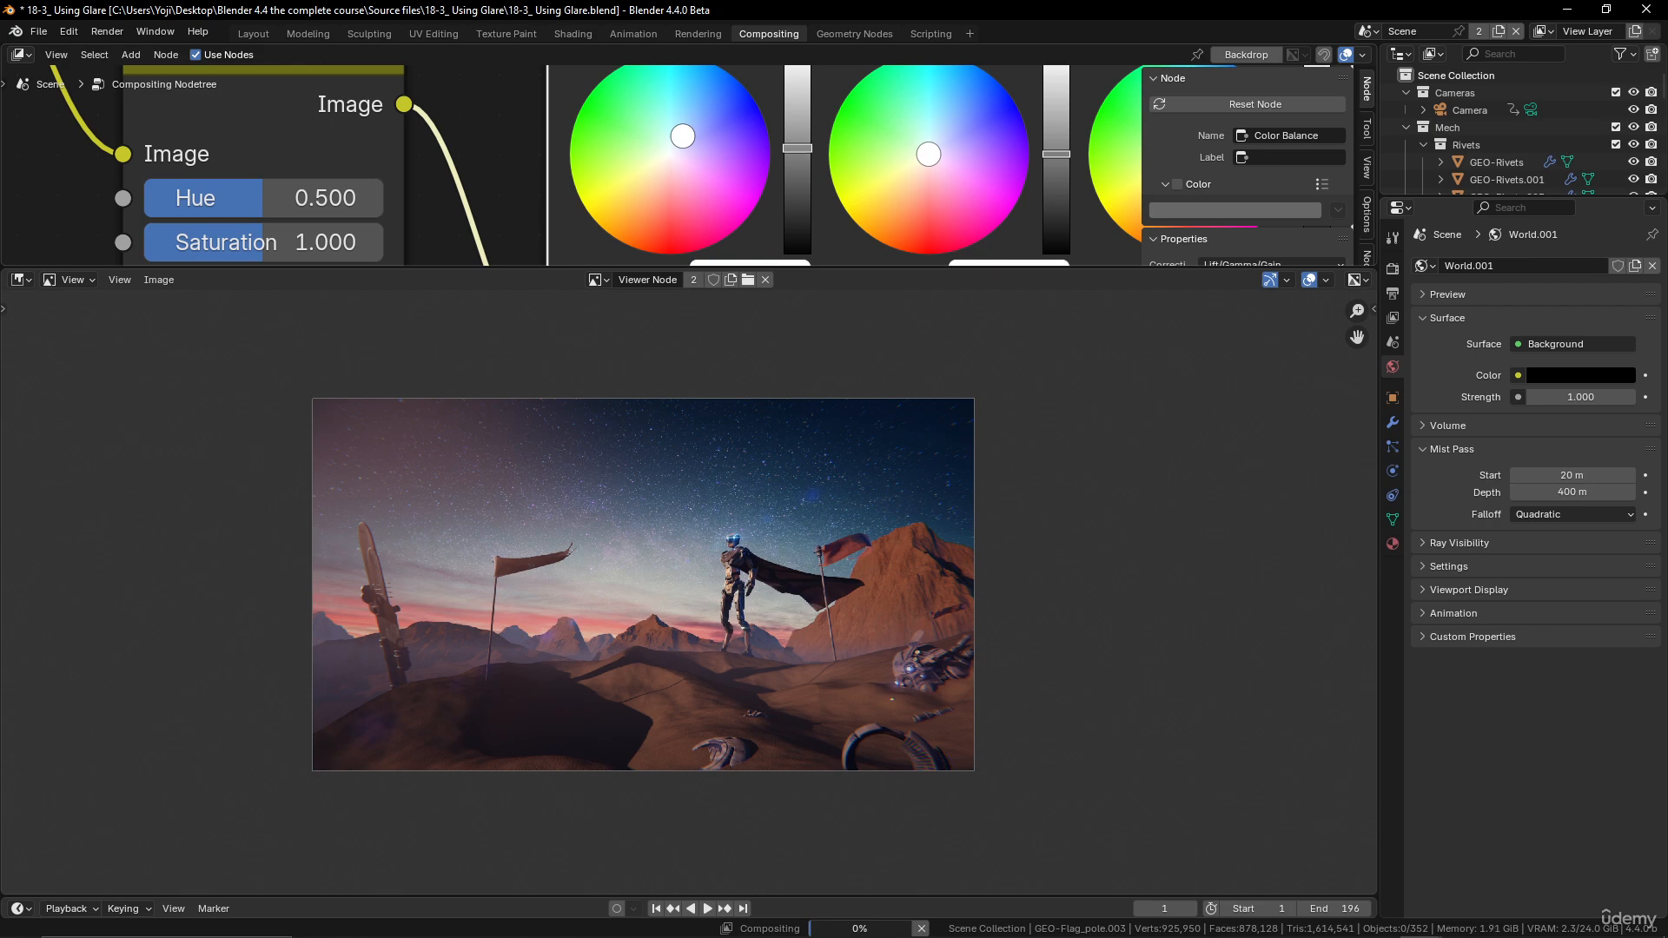
pyautogui.moveTo(800, 146); pyautogui.dragTo(799, 149)
pyautogui.scroll(-3, 789, 160)
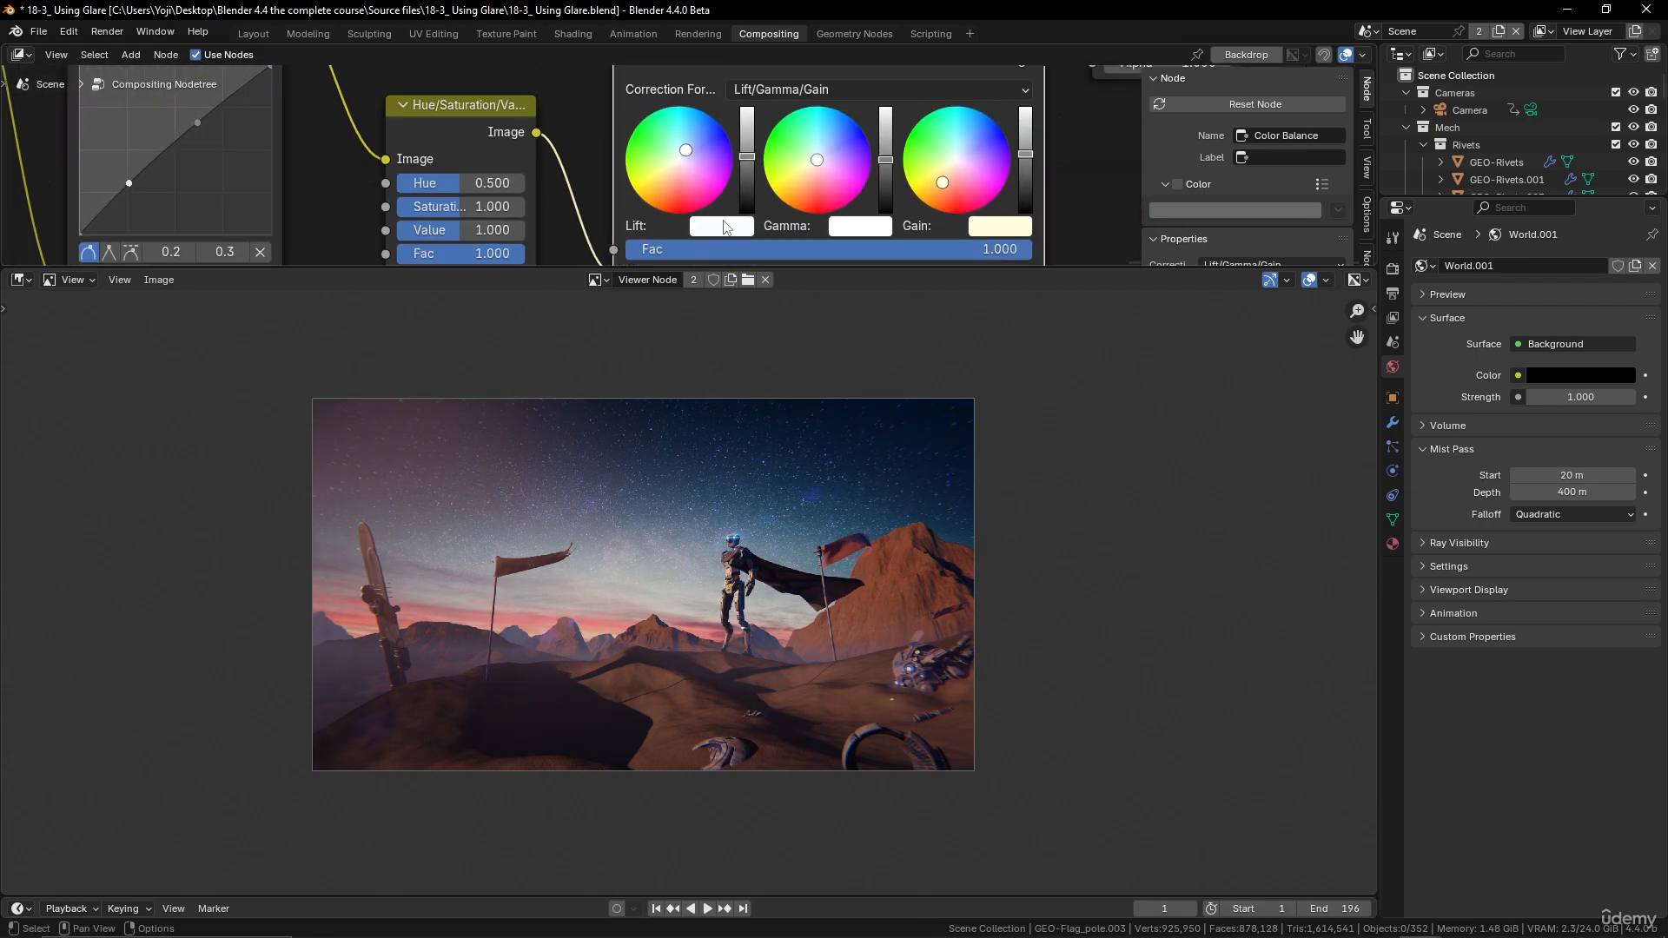
pyautogui.click(725, 226)
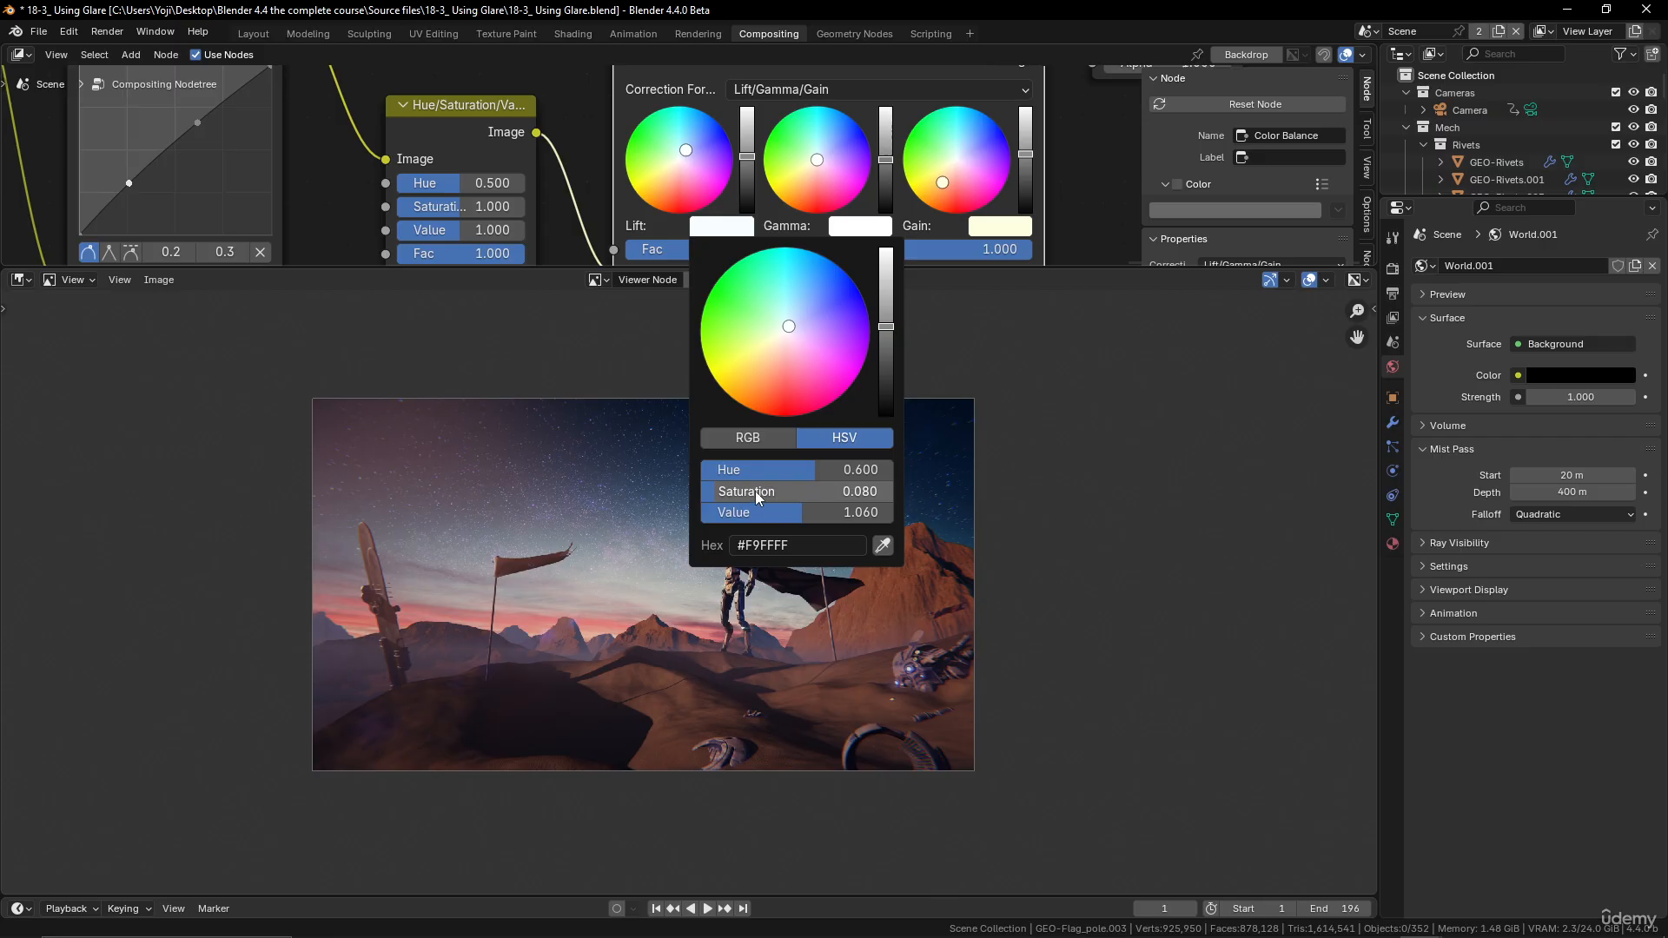
pyautogui.click(803, 512)
pyautogui.write('1')
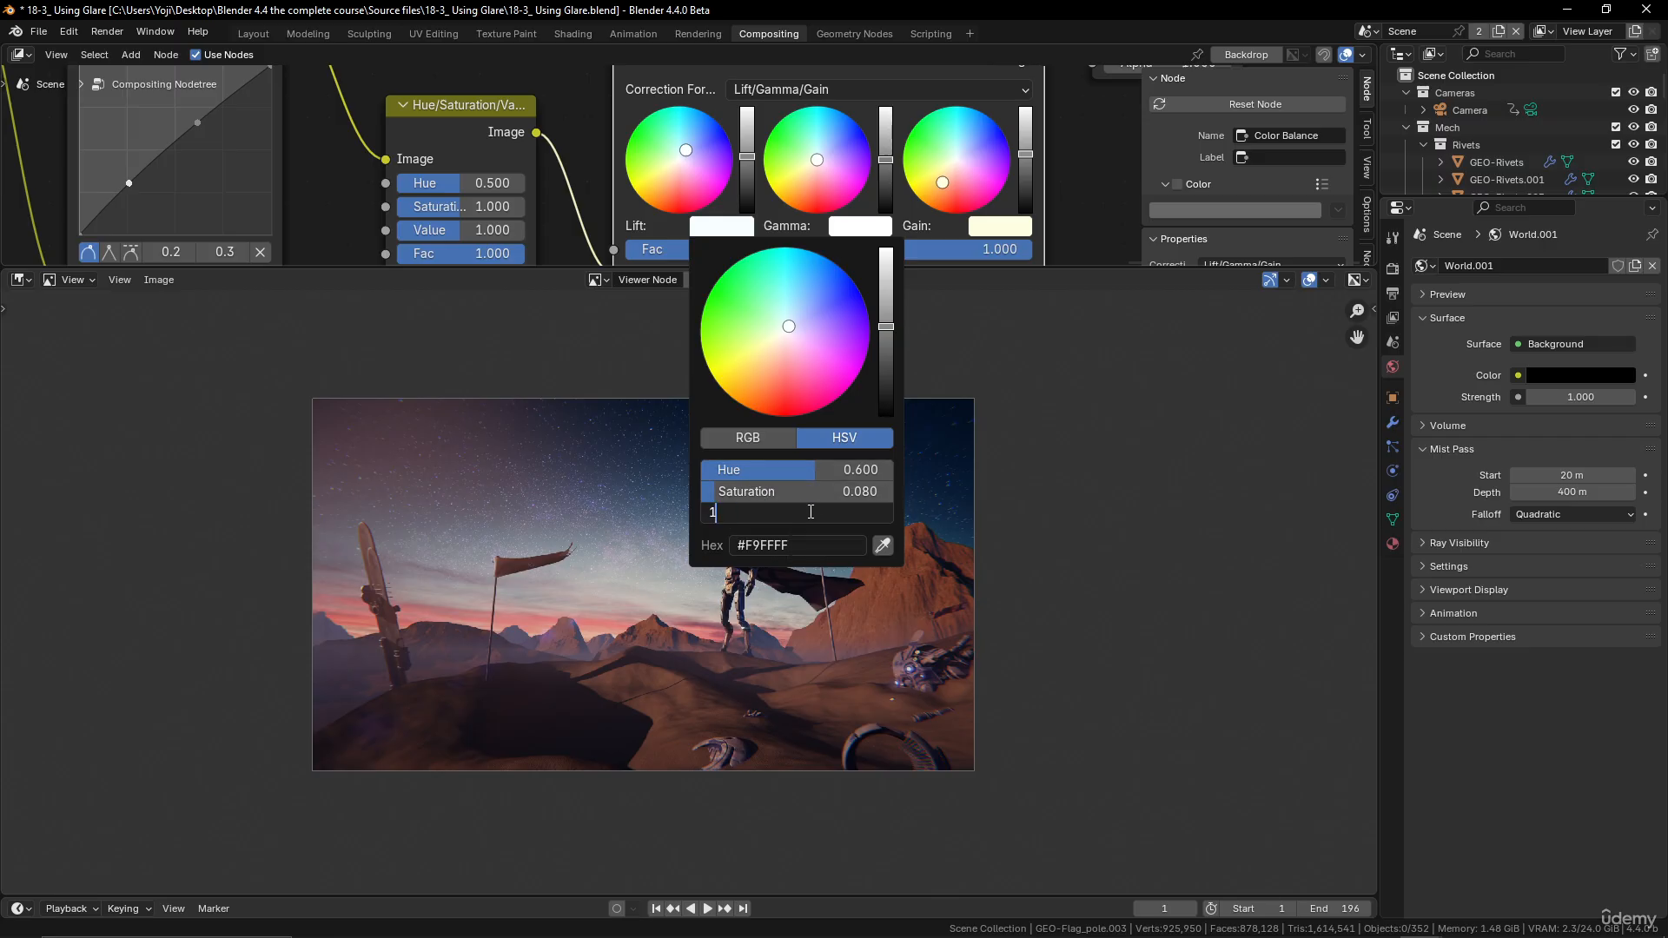
pyautogui.press('Return')
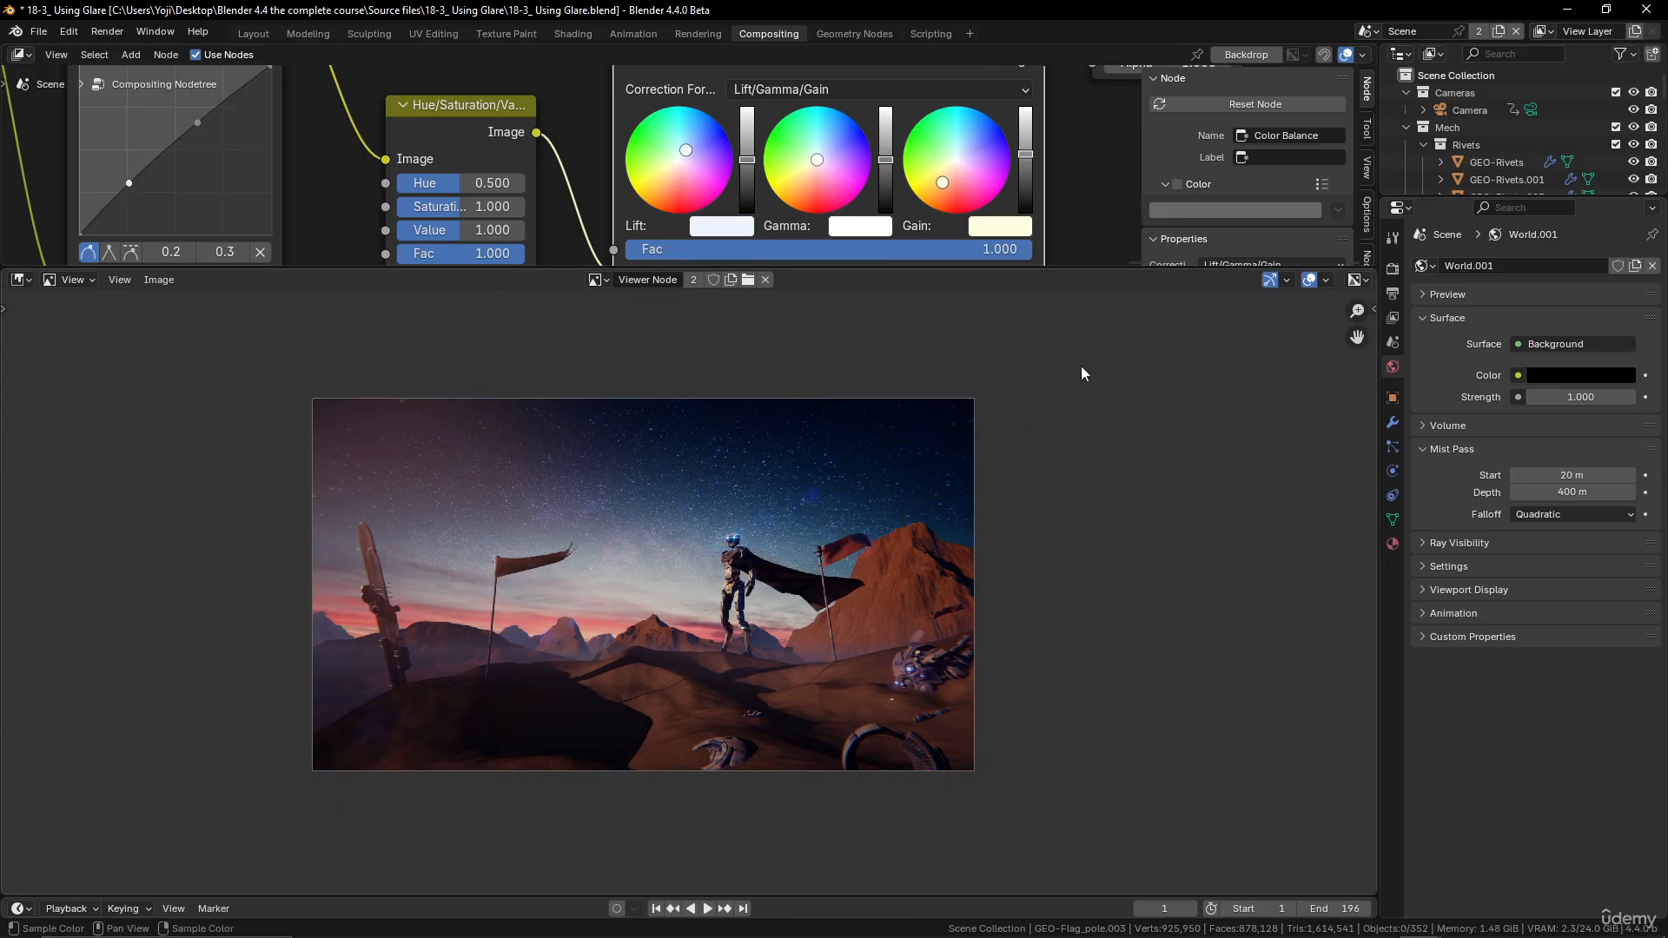
# Step: Raise the Lift brightness of the Color Balance node very slightly in its color picker
pyautogui.scroll(2, 1008, 360)
pyautogui.click(740, 226)
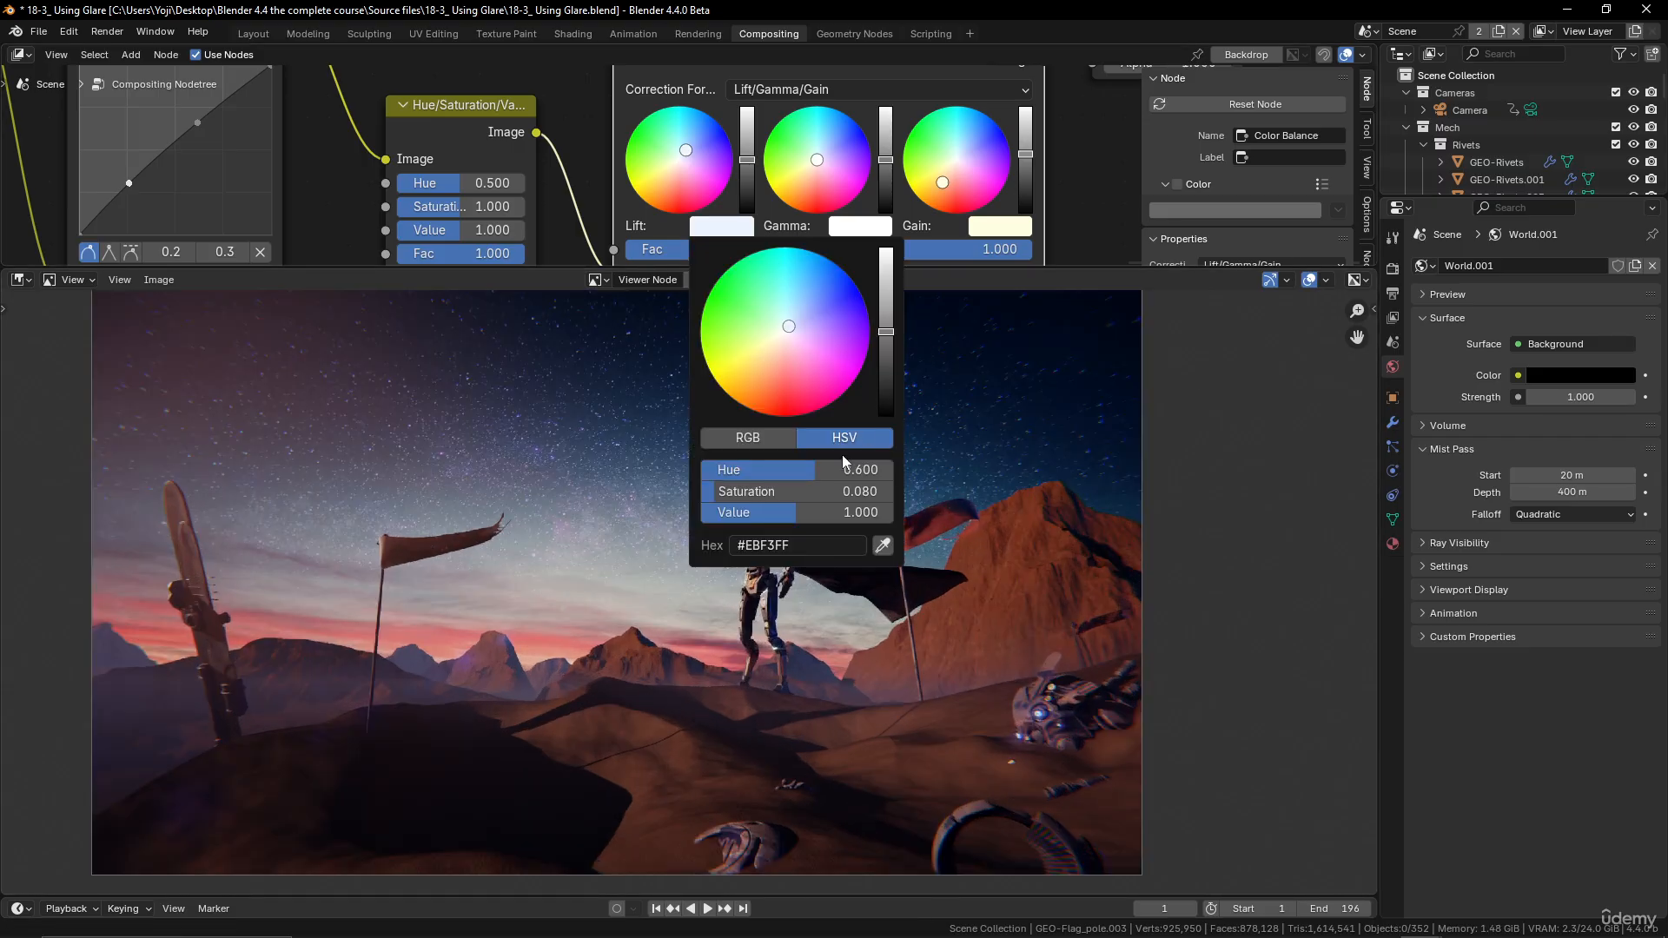
pyautogui.moveTo(886, 333); pyautogui.dragTo(887, 330)
# Step: Brighten the highlights by raising the Gain slider of the Color Balance node slightly and check the whole render
pyautogui.moveTo(1022, 215); pyautogui.dragTo(937, 213, button='middle')
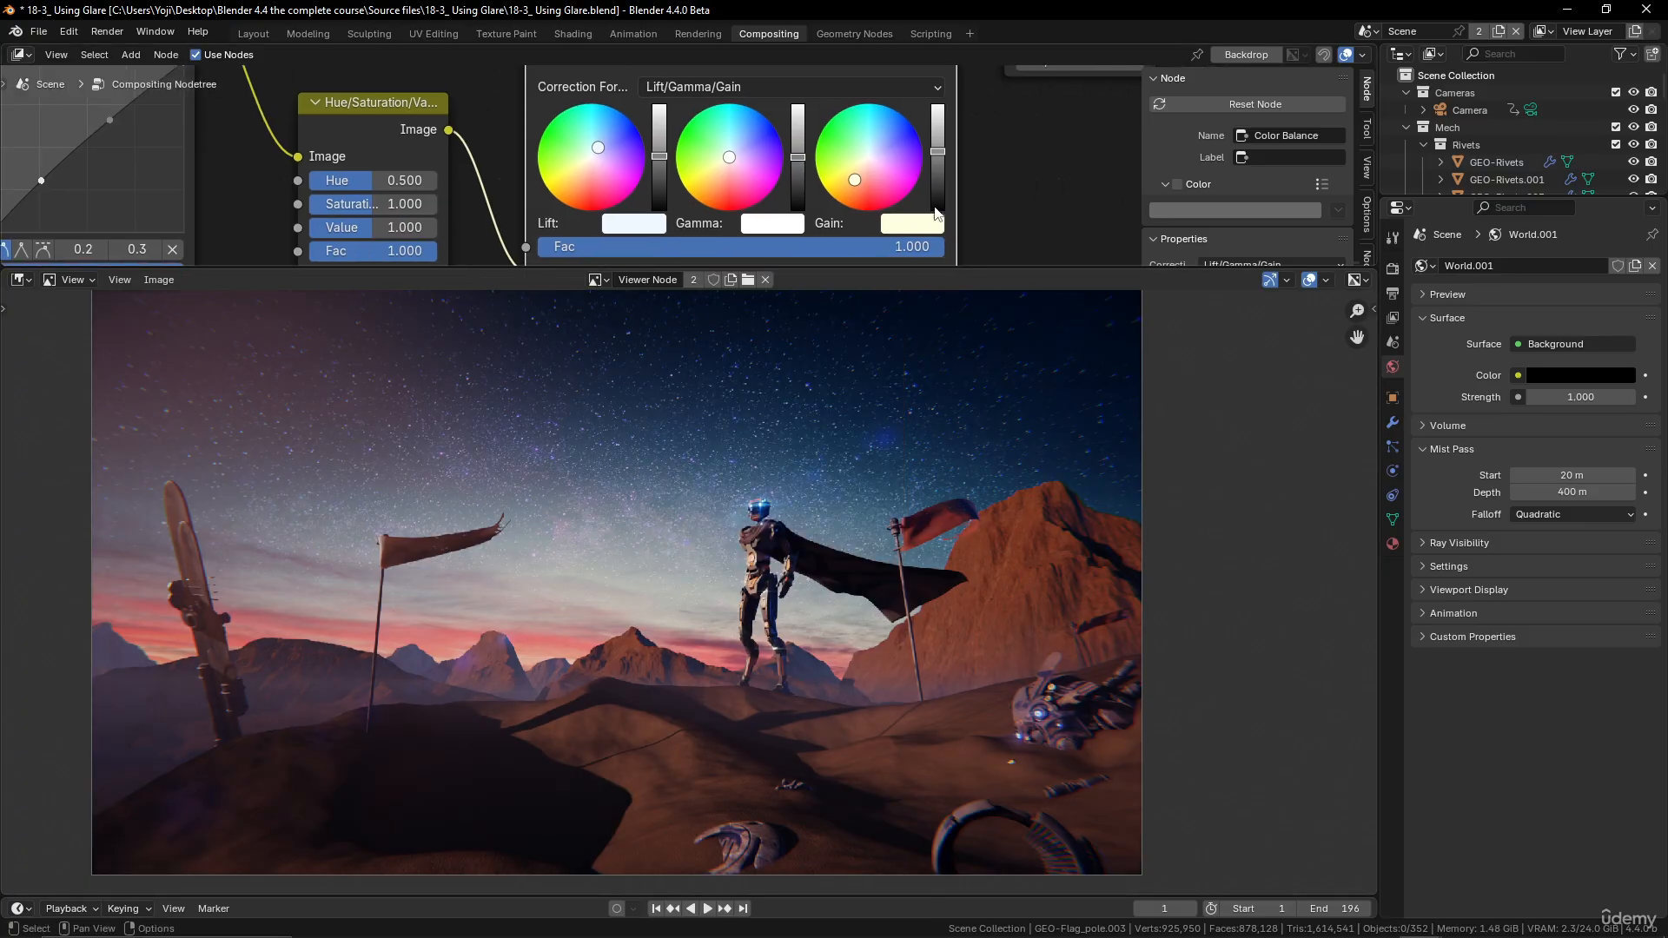
pyautogui.moveTo(940, 154); pyautogui.dragTo(940, 146)
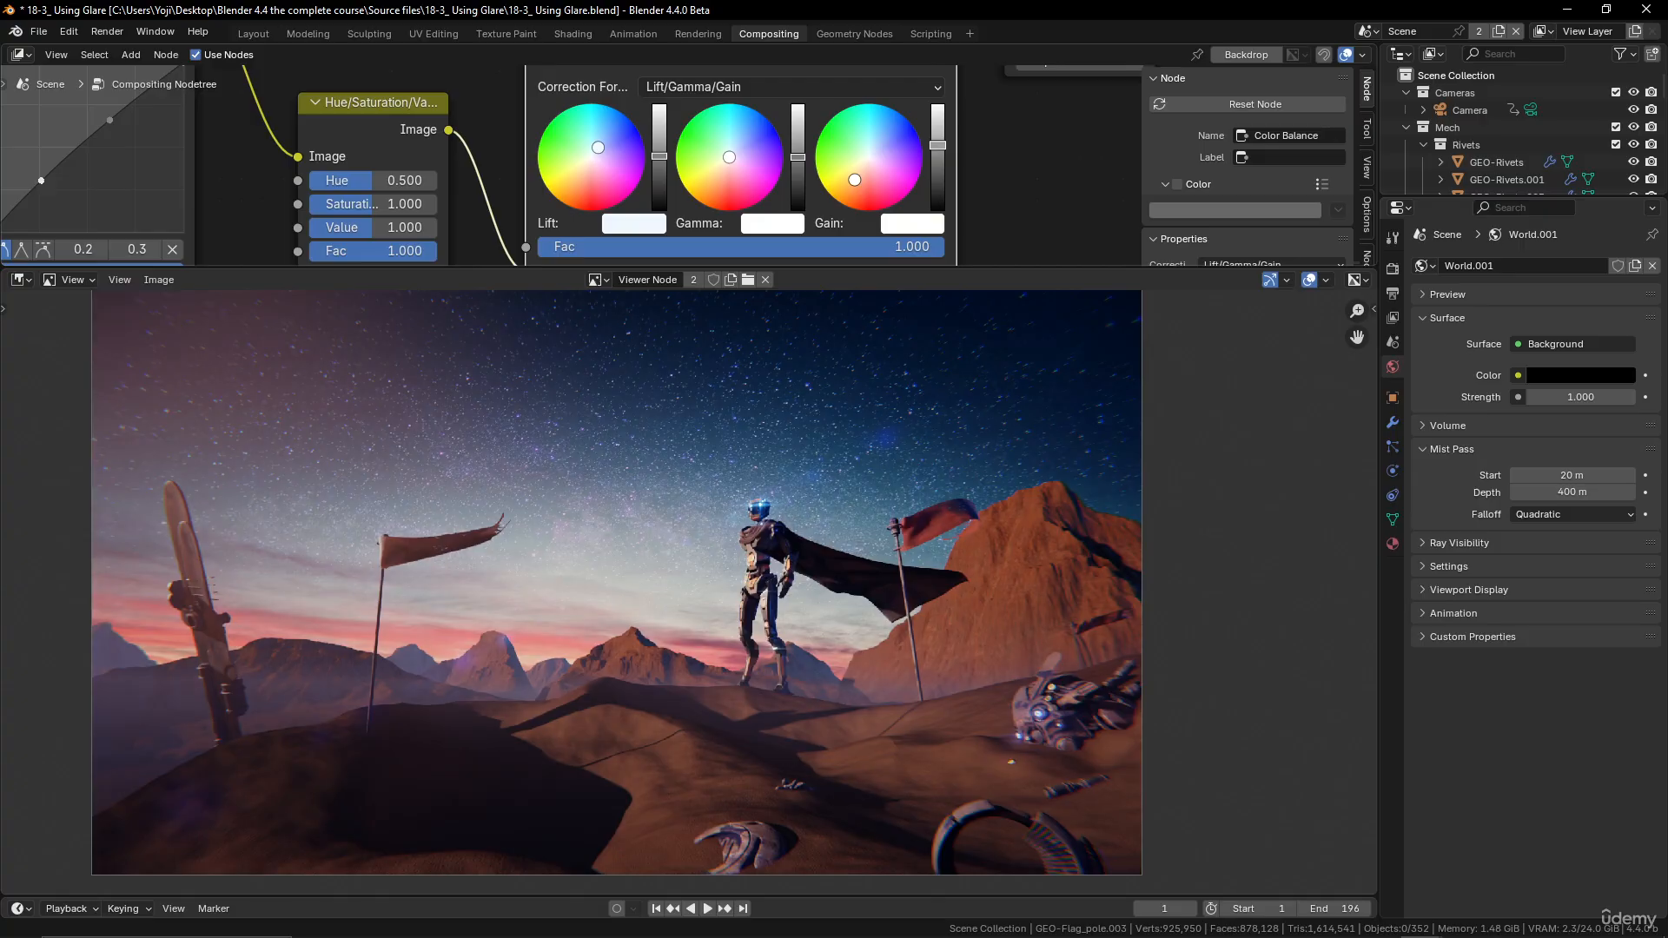
pyautogui.scroll(-2, 687, 169)
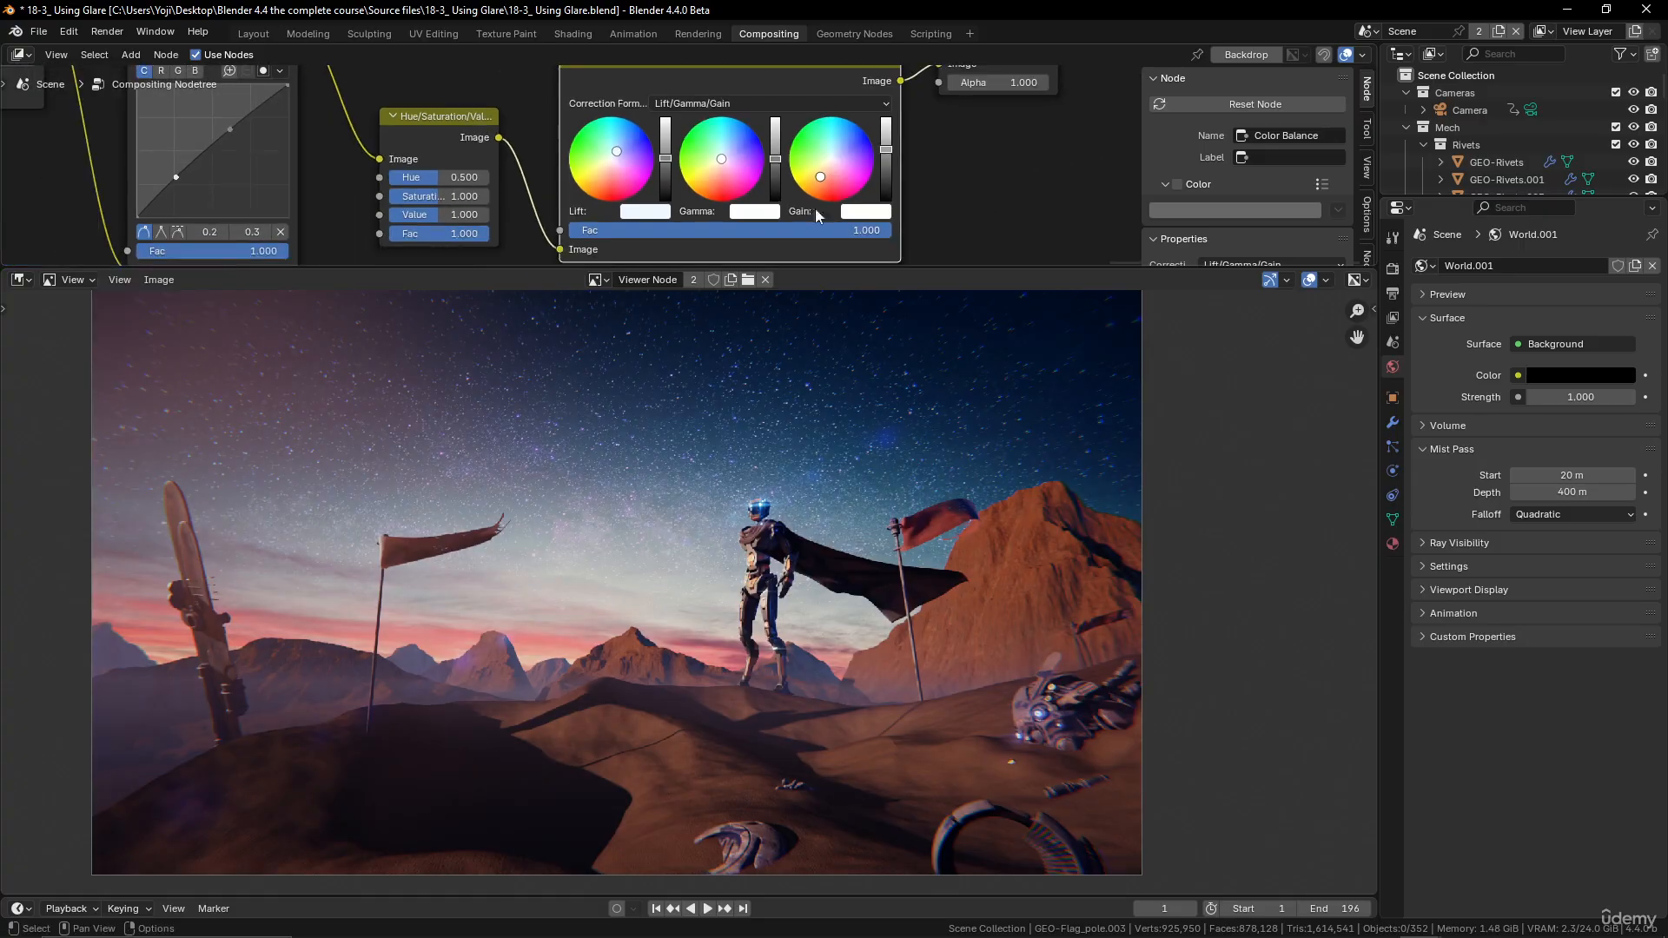
pyautogui.scroll(-2, 750, 545)
pyautogui.scroll(2, 751, 545)
pyautogui.scroll(2, 752, 544)
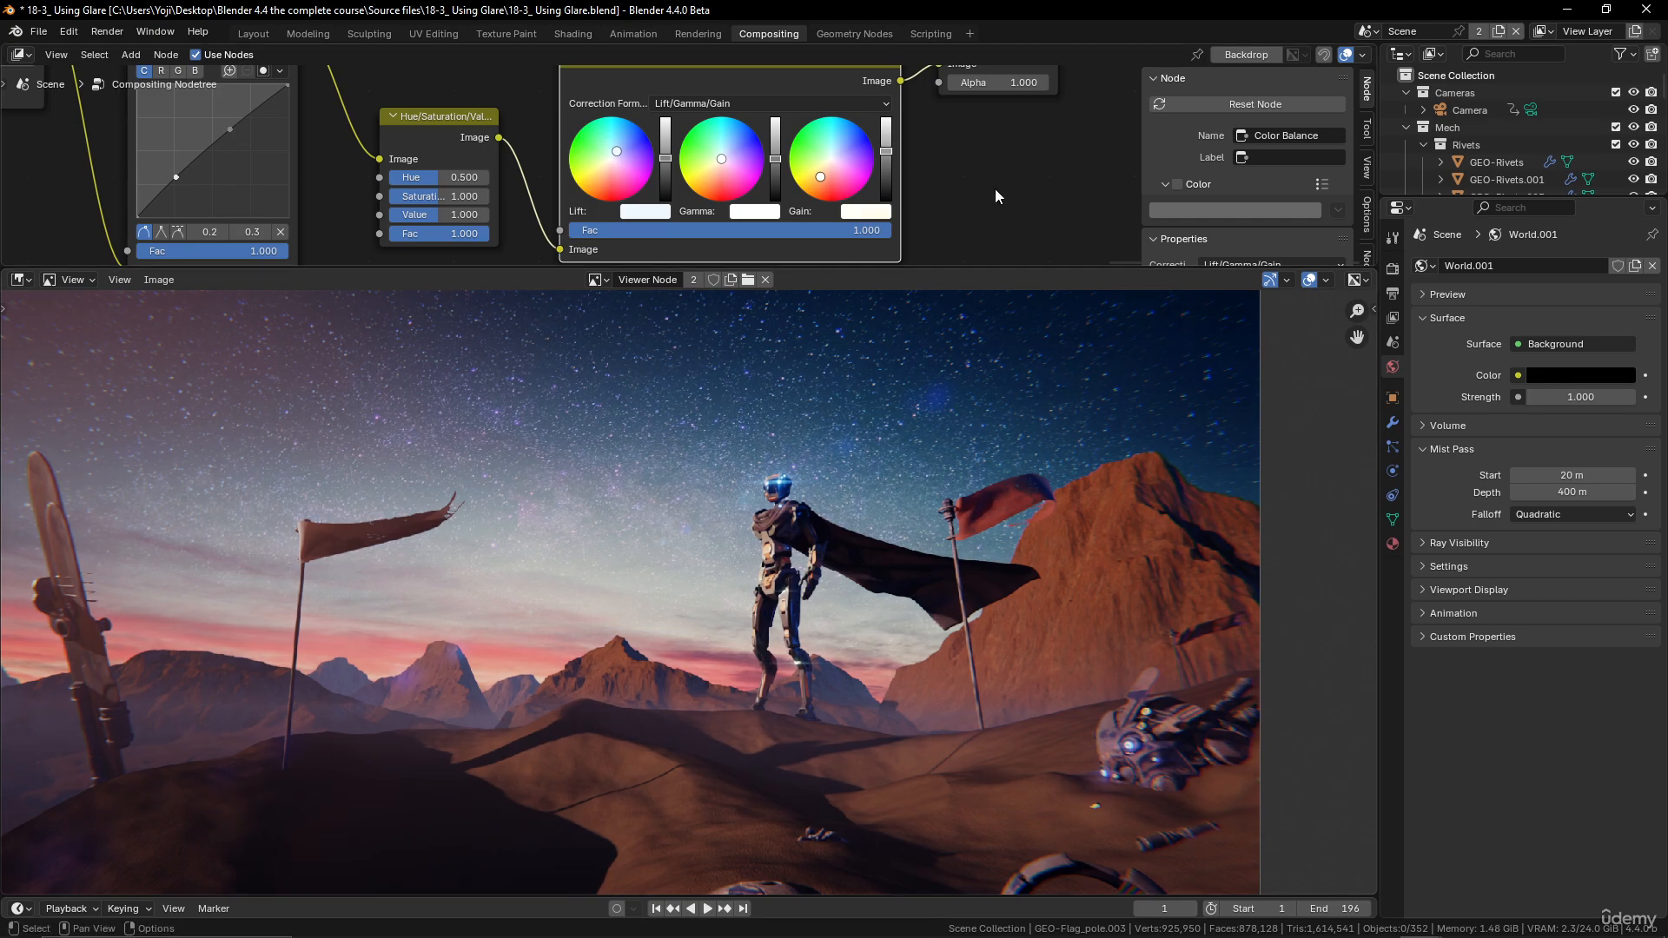
pyautogui.scroll(-2, 772, 634)
pyautogui.scroll(1, 772, 634)
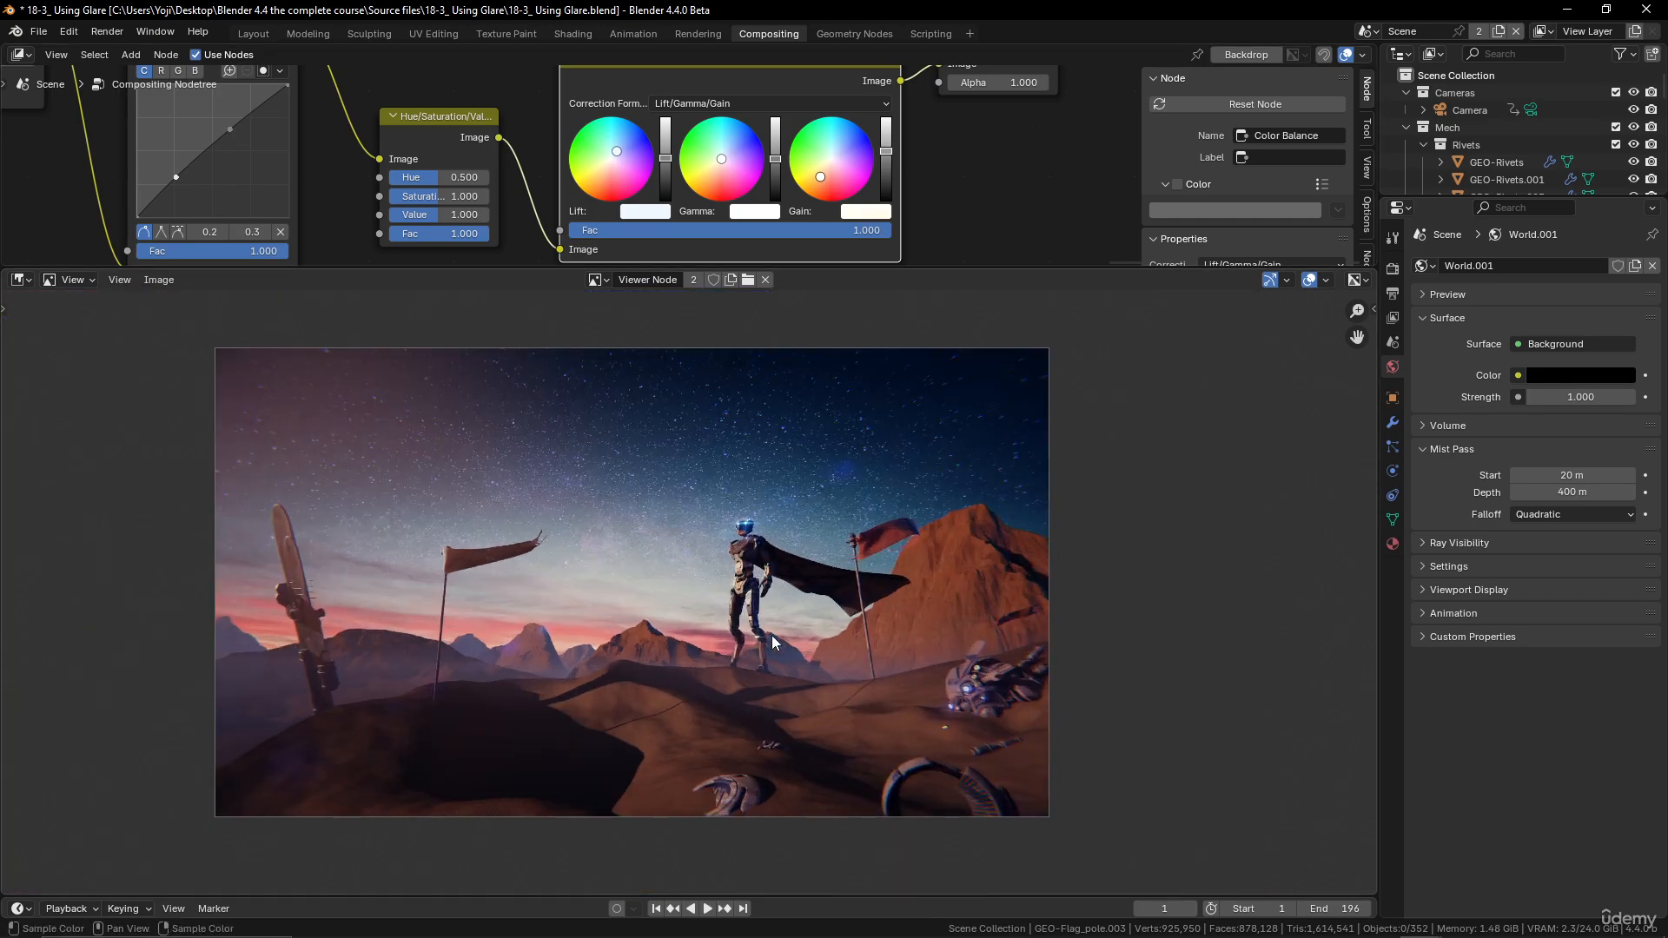
pyautogui.scroll(-2, 807, 572)
pyautogui.scroll(1, 656, 531)
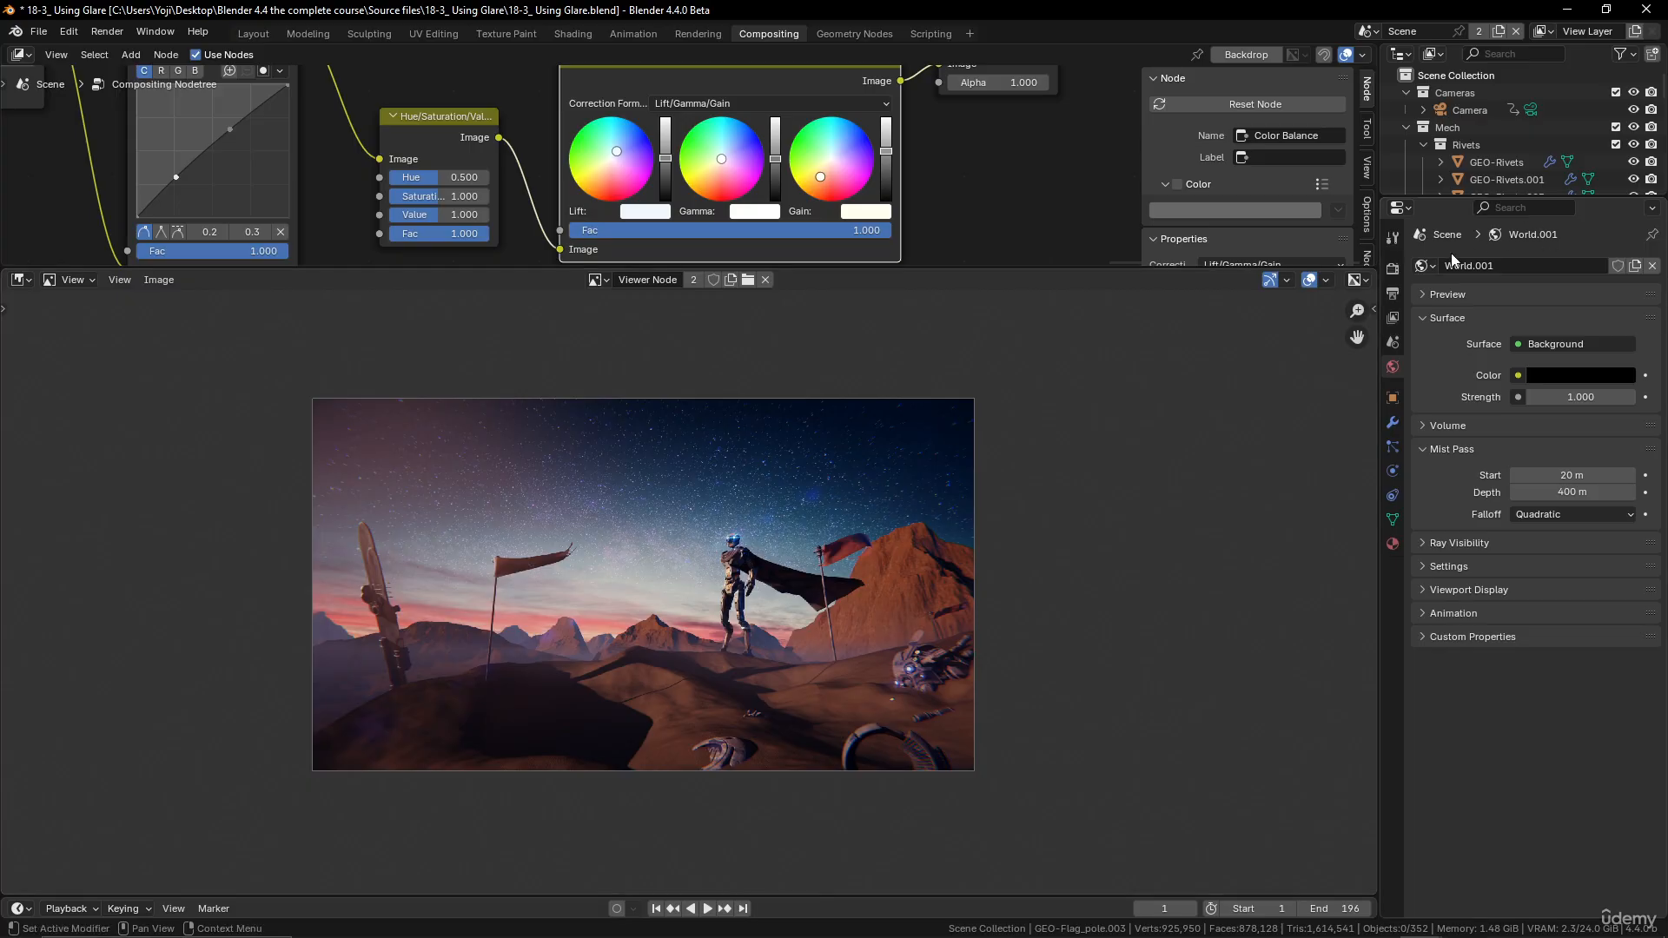
# Step: Review the scene's Cycles render sampling settings and its output resolution, frame range and file format settings
pyautogui.click(1394, 268)
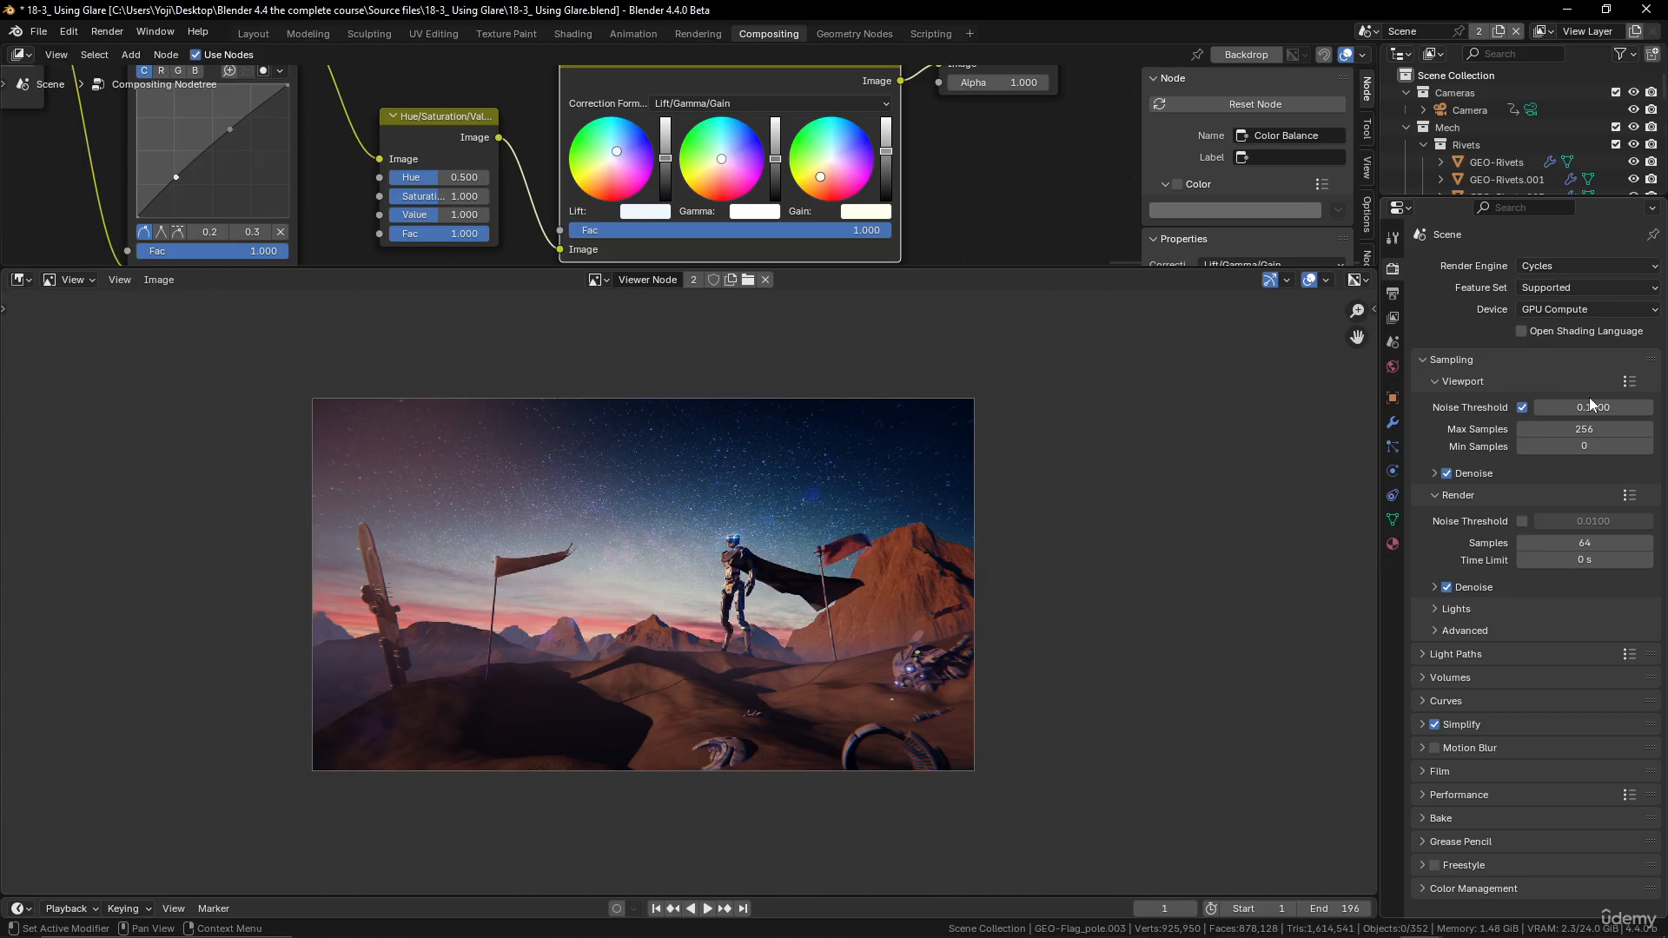
pyautogui.click(1394, 293)
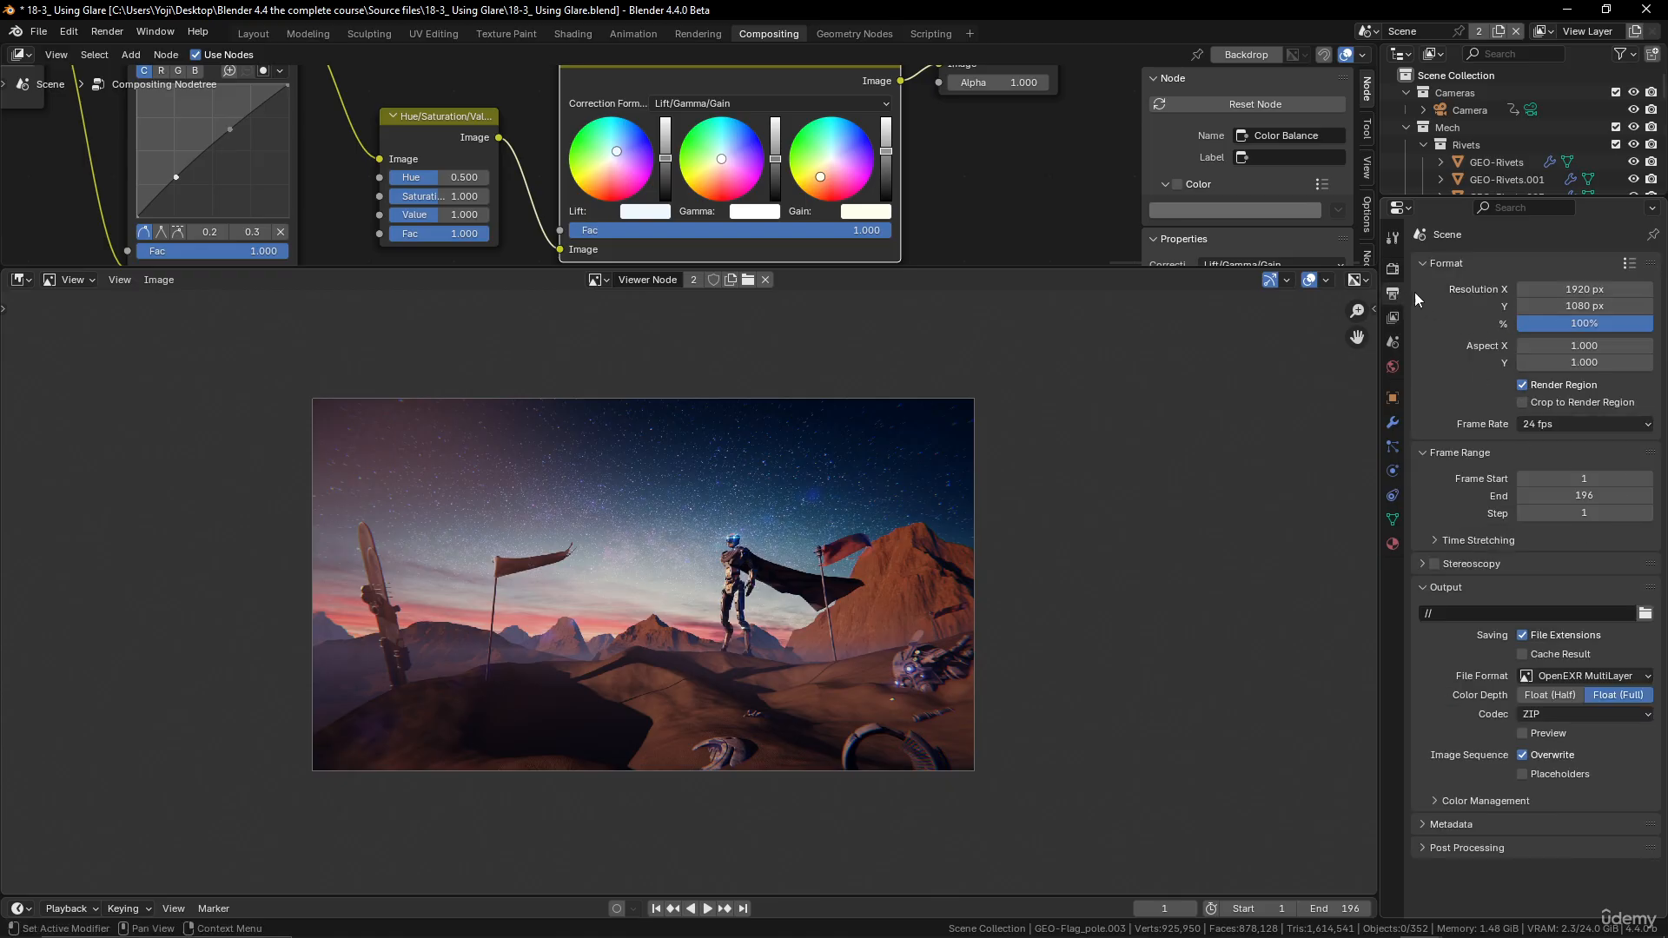
pyautogui.click(1394, 269)
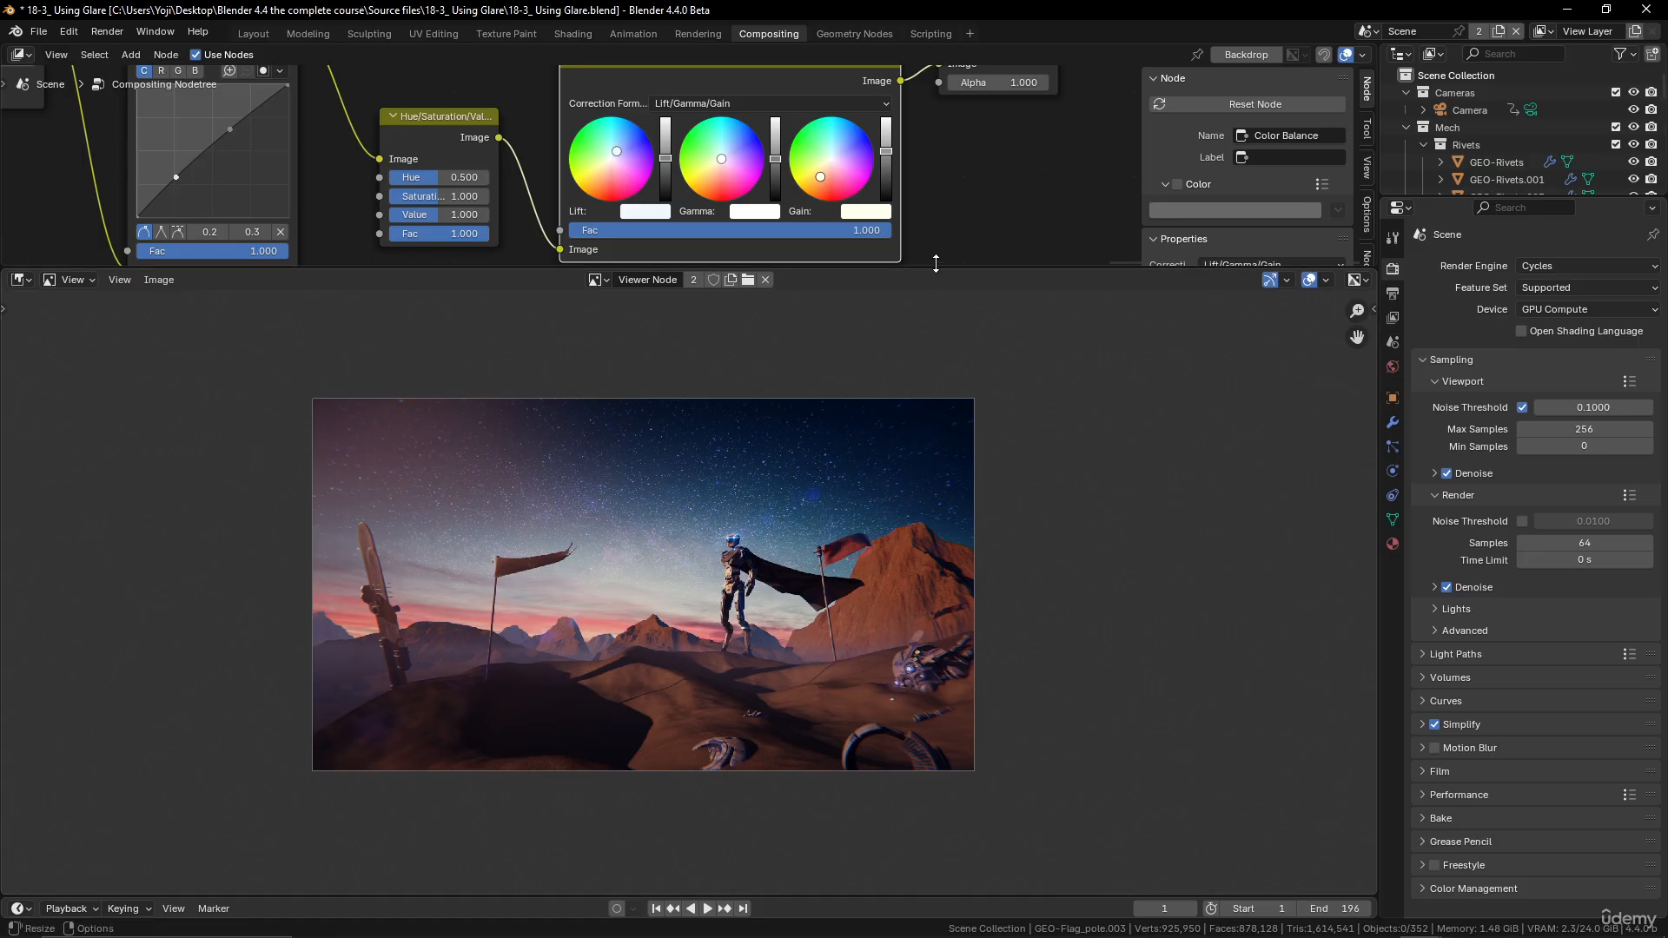
# Step: Give the node editor more height and inspect the graded mech render up close and as a whole
pyautogui.moveTo(934, 269); pyautogui.dragTo(993, 455)
pyautogui.scroll(-2, 831, 660)
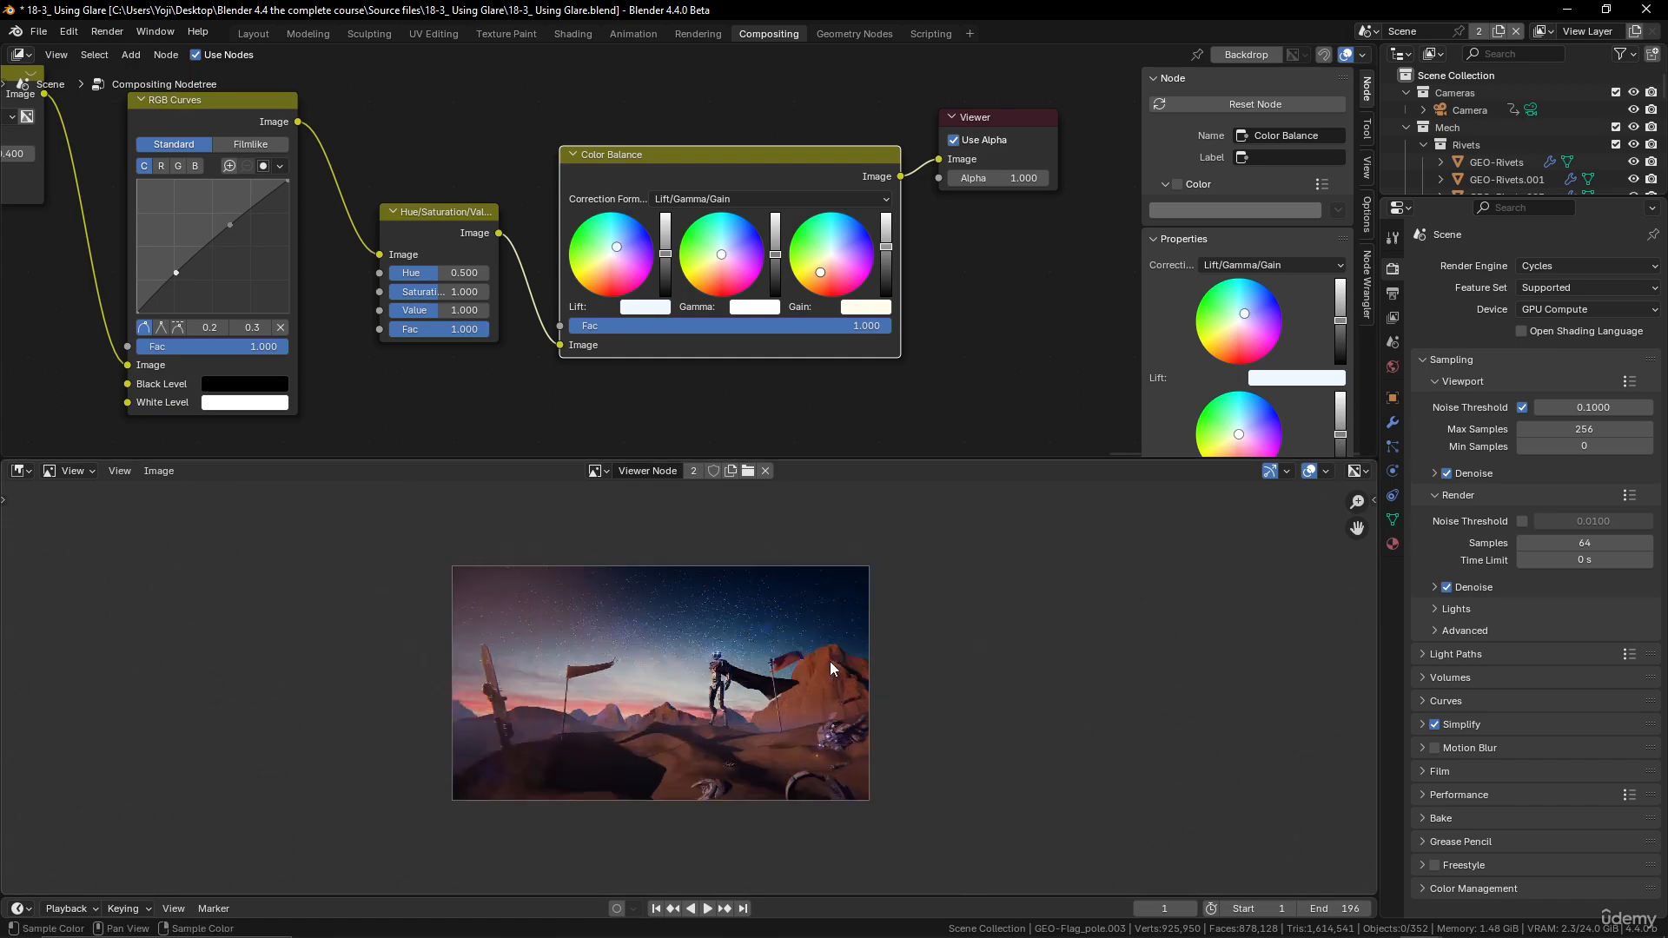
pyautogui.scroll(1, 826, 660)
pyautogui.scroll(3, 690, 702)
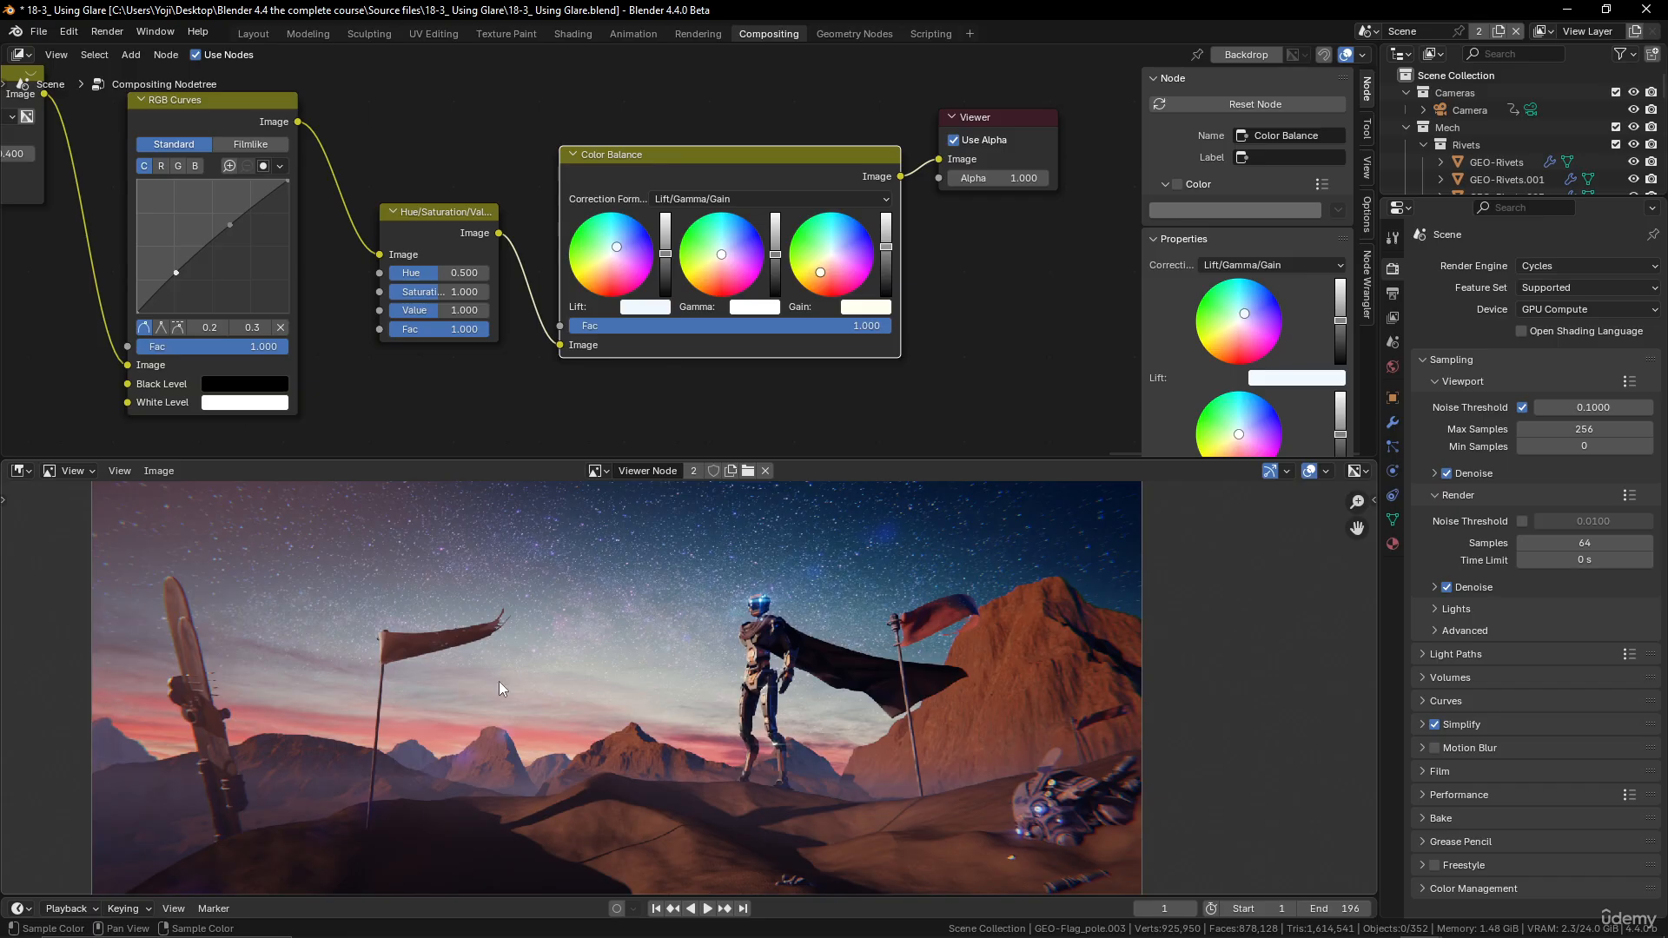
pyautogui.scroll(-4, 549, 632)
pyautogui.scroll(1, 550, 632)
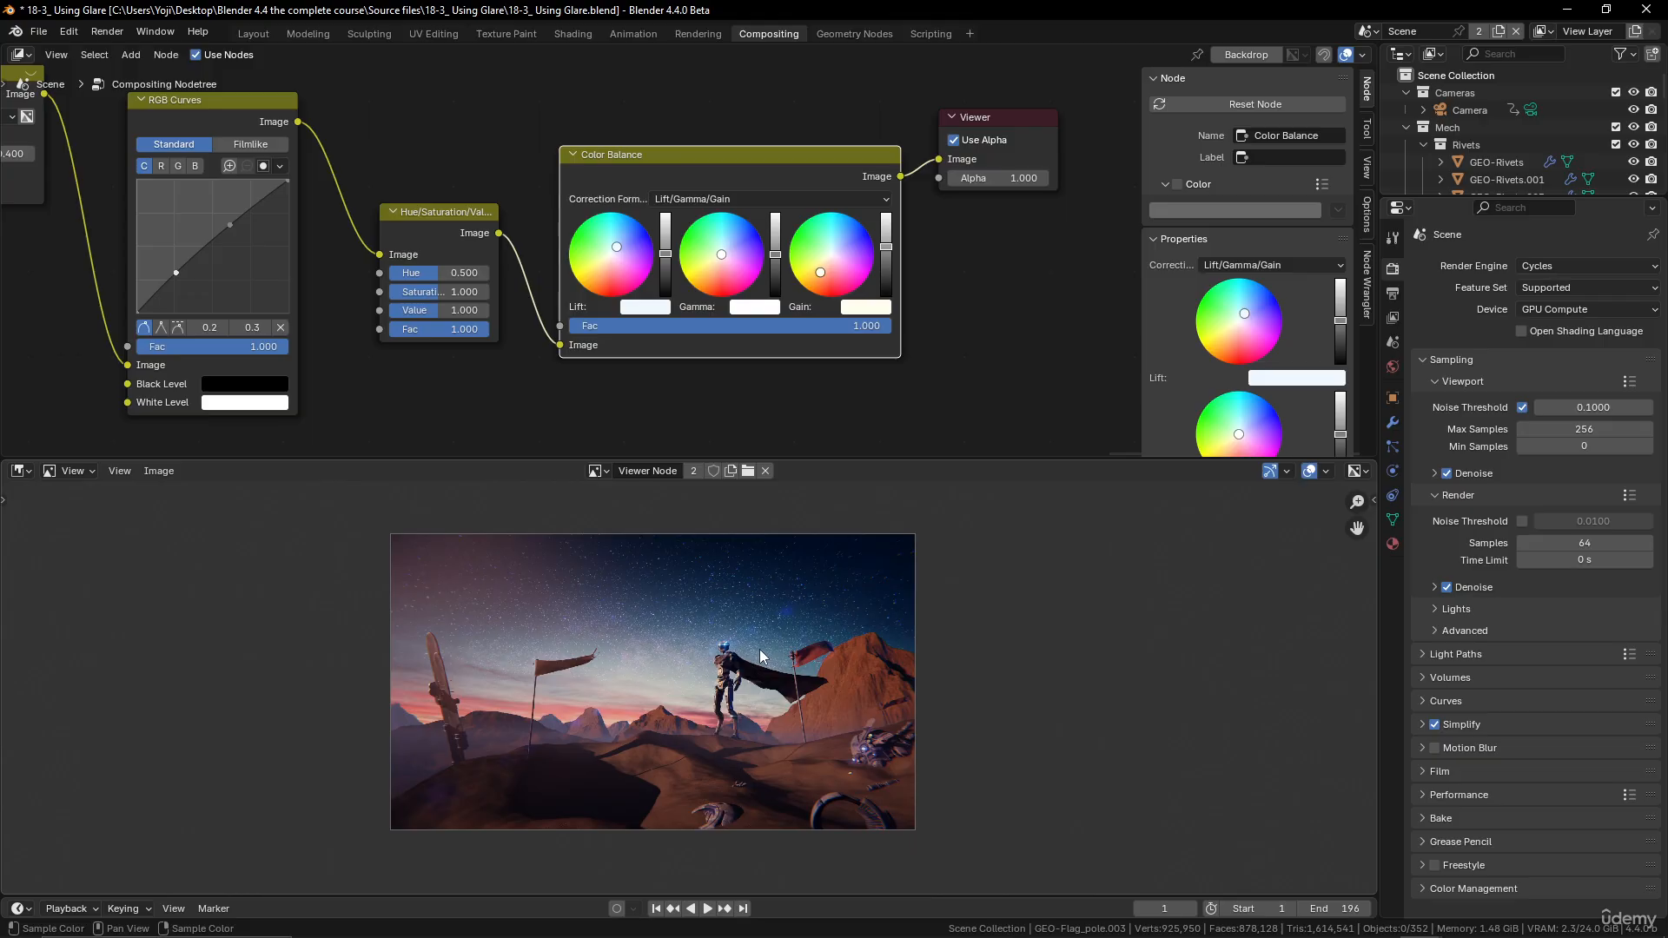
# Step: Review the whole compositing node tree, from the color grading nodes back to the glare frame, the background frame and the render layers
pyautogui.scroll(-6, 473, 227)
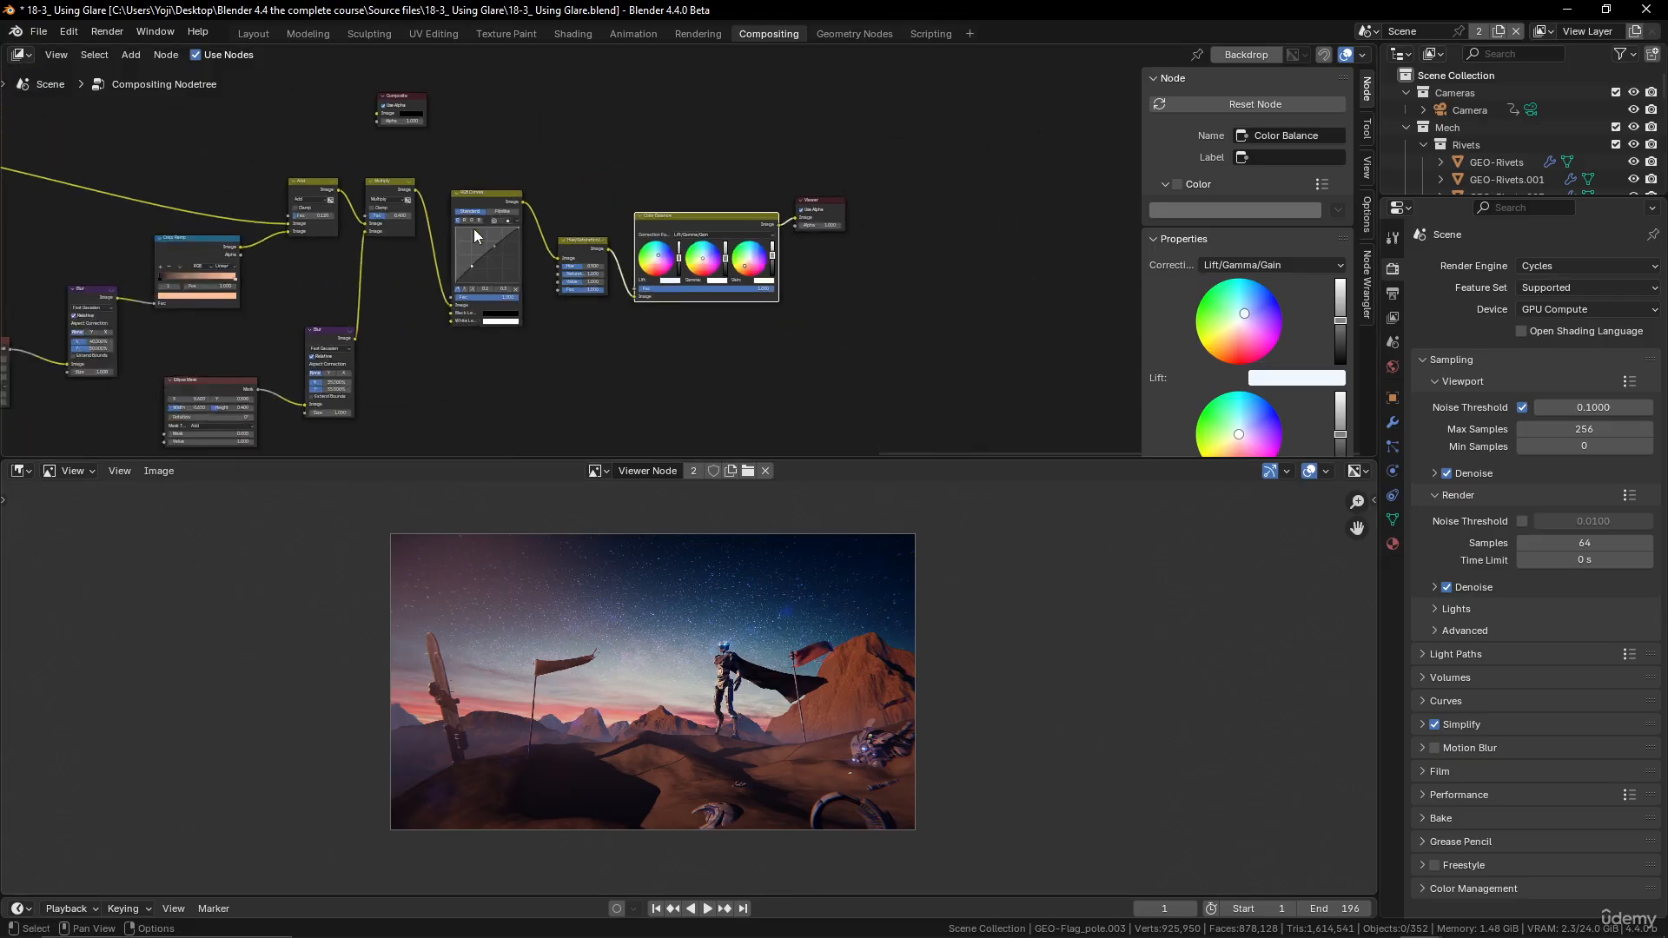
pyautogui.moveTo(645, 237); pyautogui.dragTo(721, 239, button='middle')
pyautogui.scroll(2, 719, 238)
pyautogui.scroll(-3, 665, 230)
pyautogui.moveTo(585, 229); pyautogui.dragTo(681, 215, button='middle')
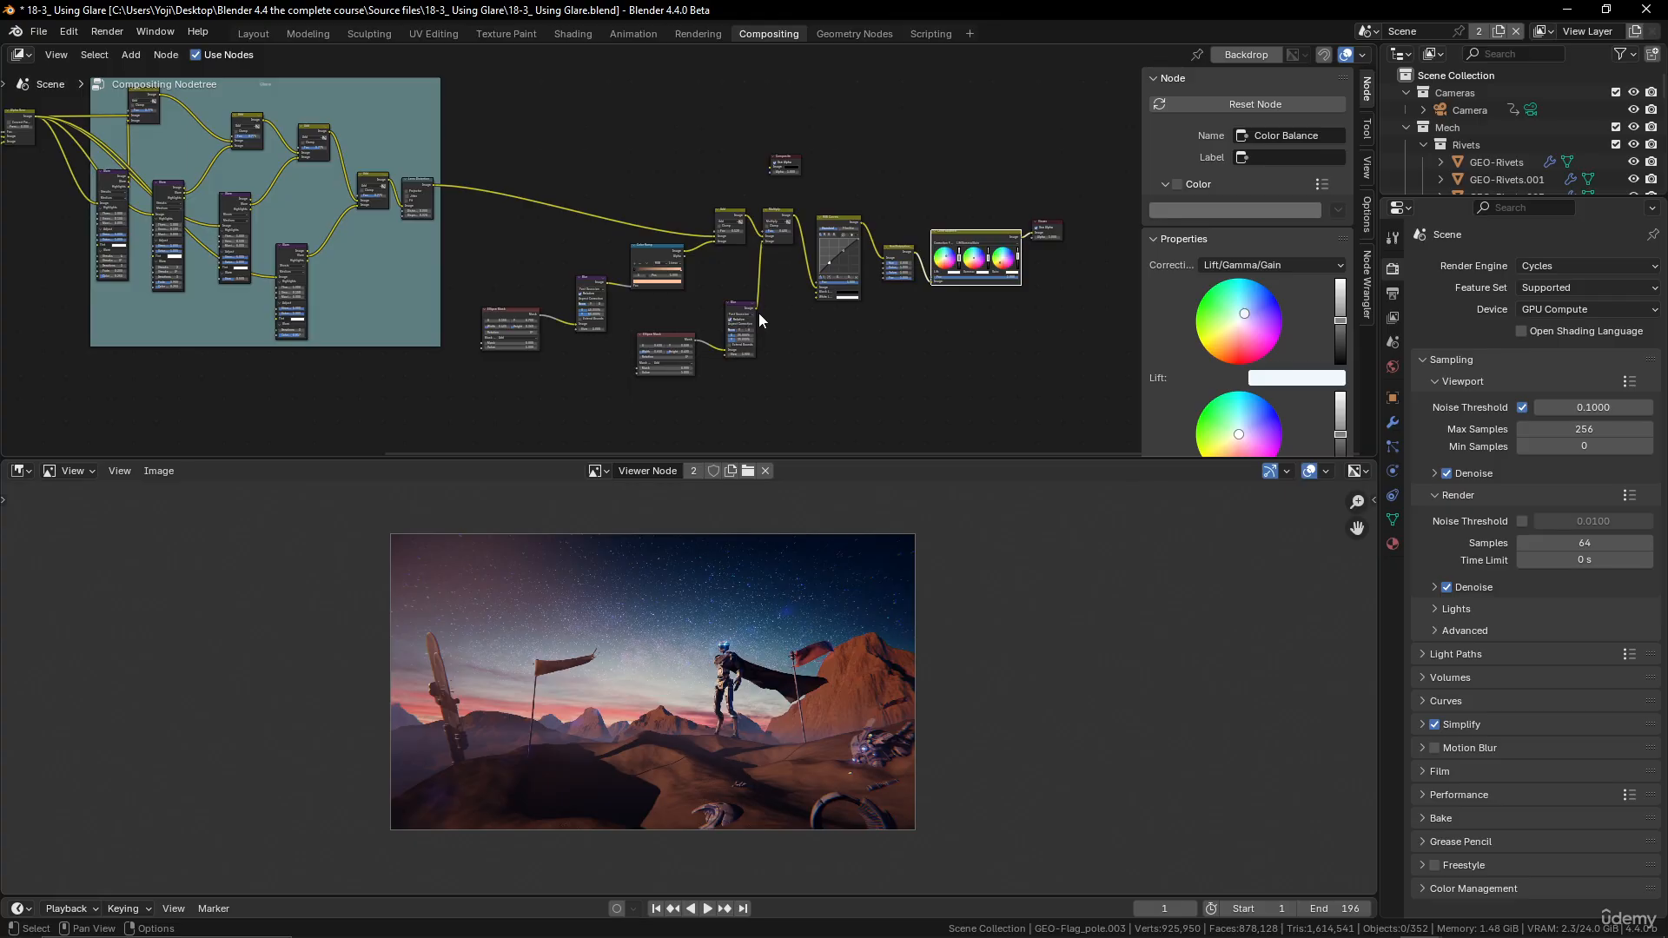
pyautogui.scroll(-3, 415, 160)
pyautogui.moveTo(415, 162); pyautogui.dragTo(588, 180, button='middle')
pyautogui.scroll(-2, 586, 182)
pyautogui.moveTo(434, 228); pyautogui.dragTo(567, 275, button='middle')
pyautogui.scroll(3, 566, 273)
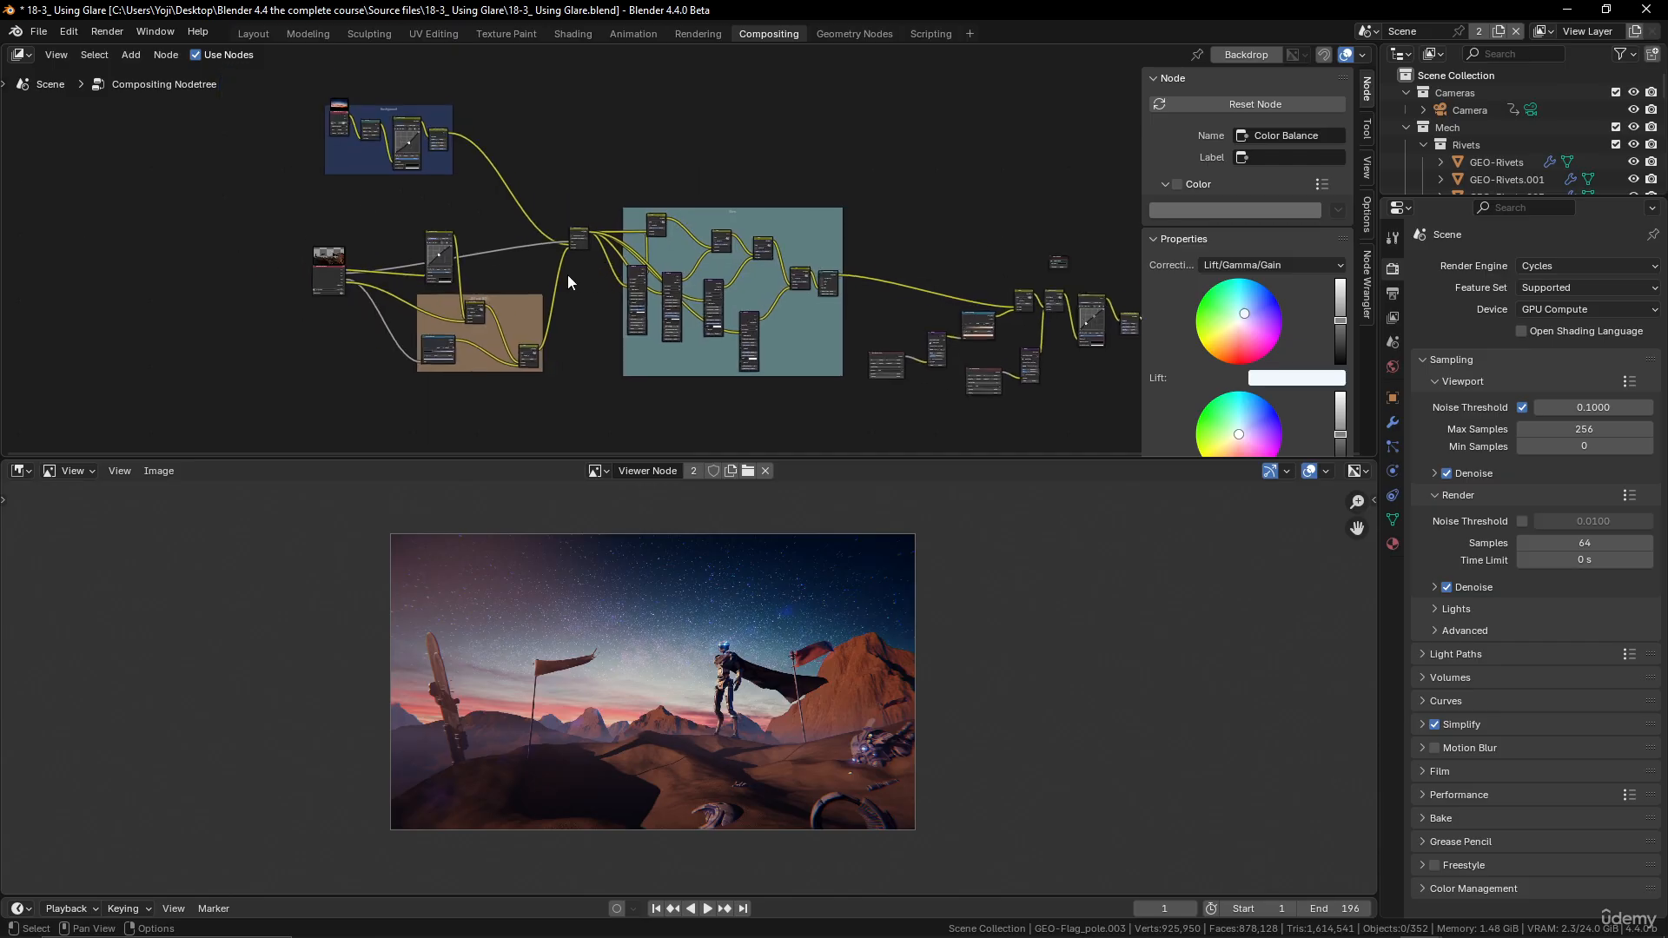
pyautogui.moveTo(456, 233); pyautogui.dragTo(588, 375, button='middle')
pyautogui.scroll(8, 558, 334)
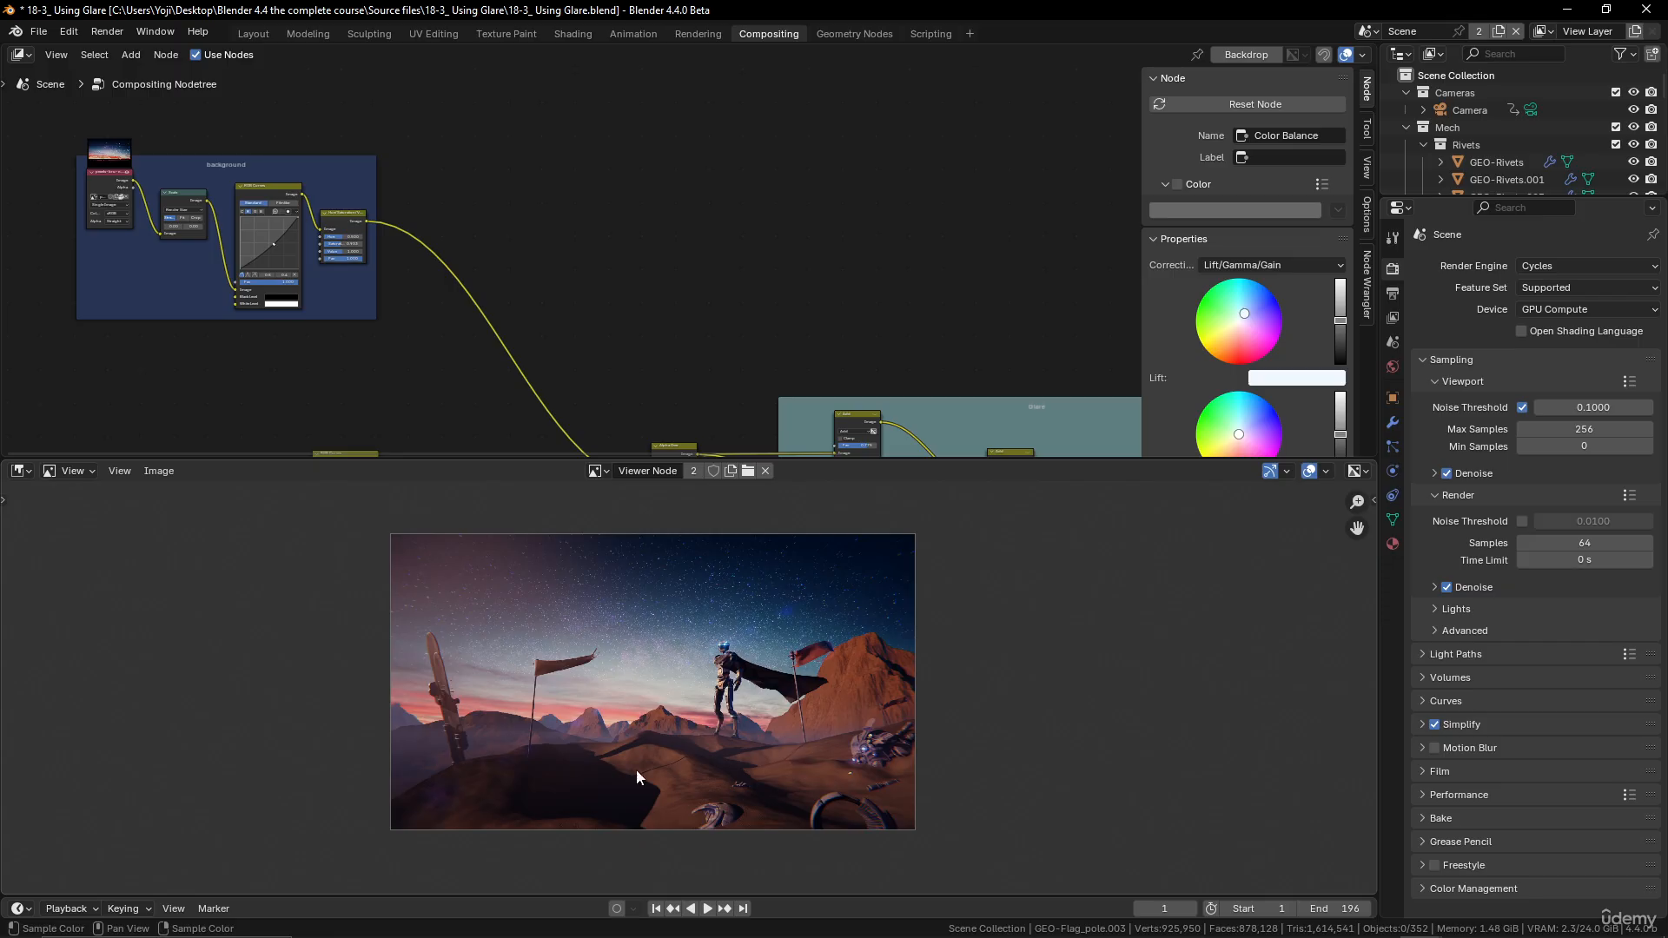
pyautogui.scroll(-5, 694, 336)
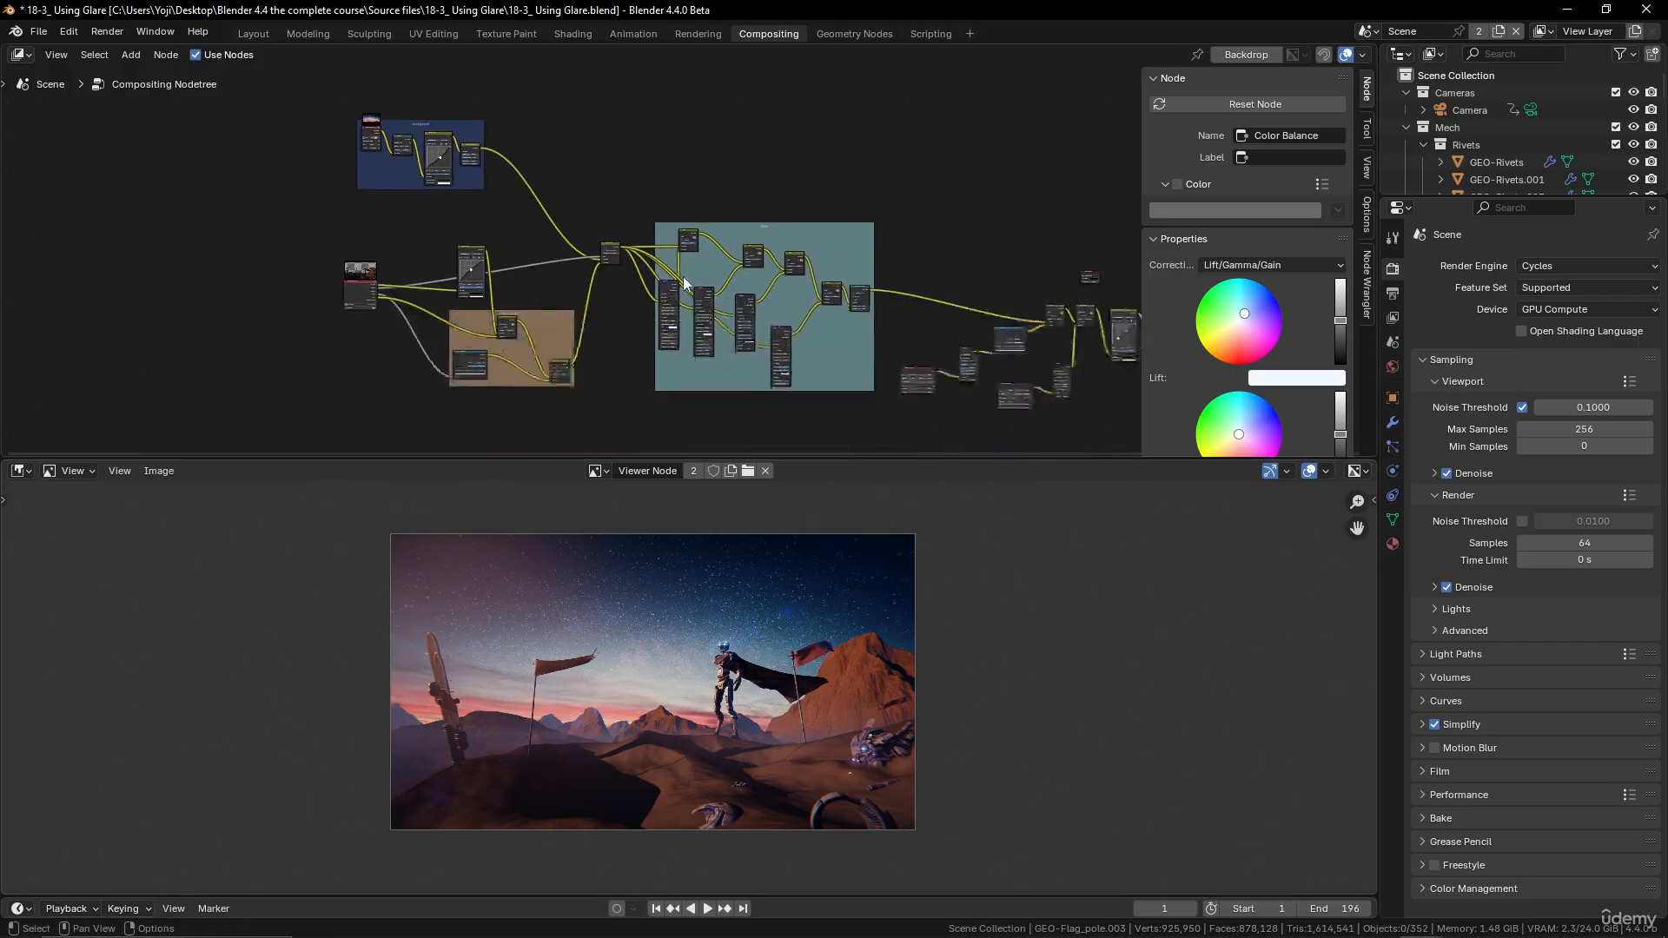
pyautogui.moveTo(683, 278); pyautogui.dragTo(527, 240, button='middle')
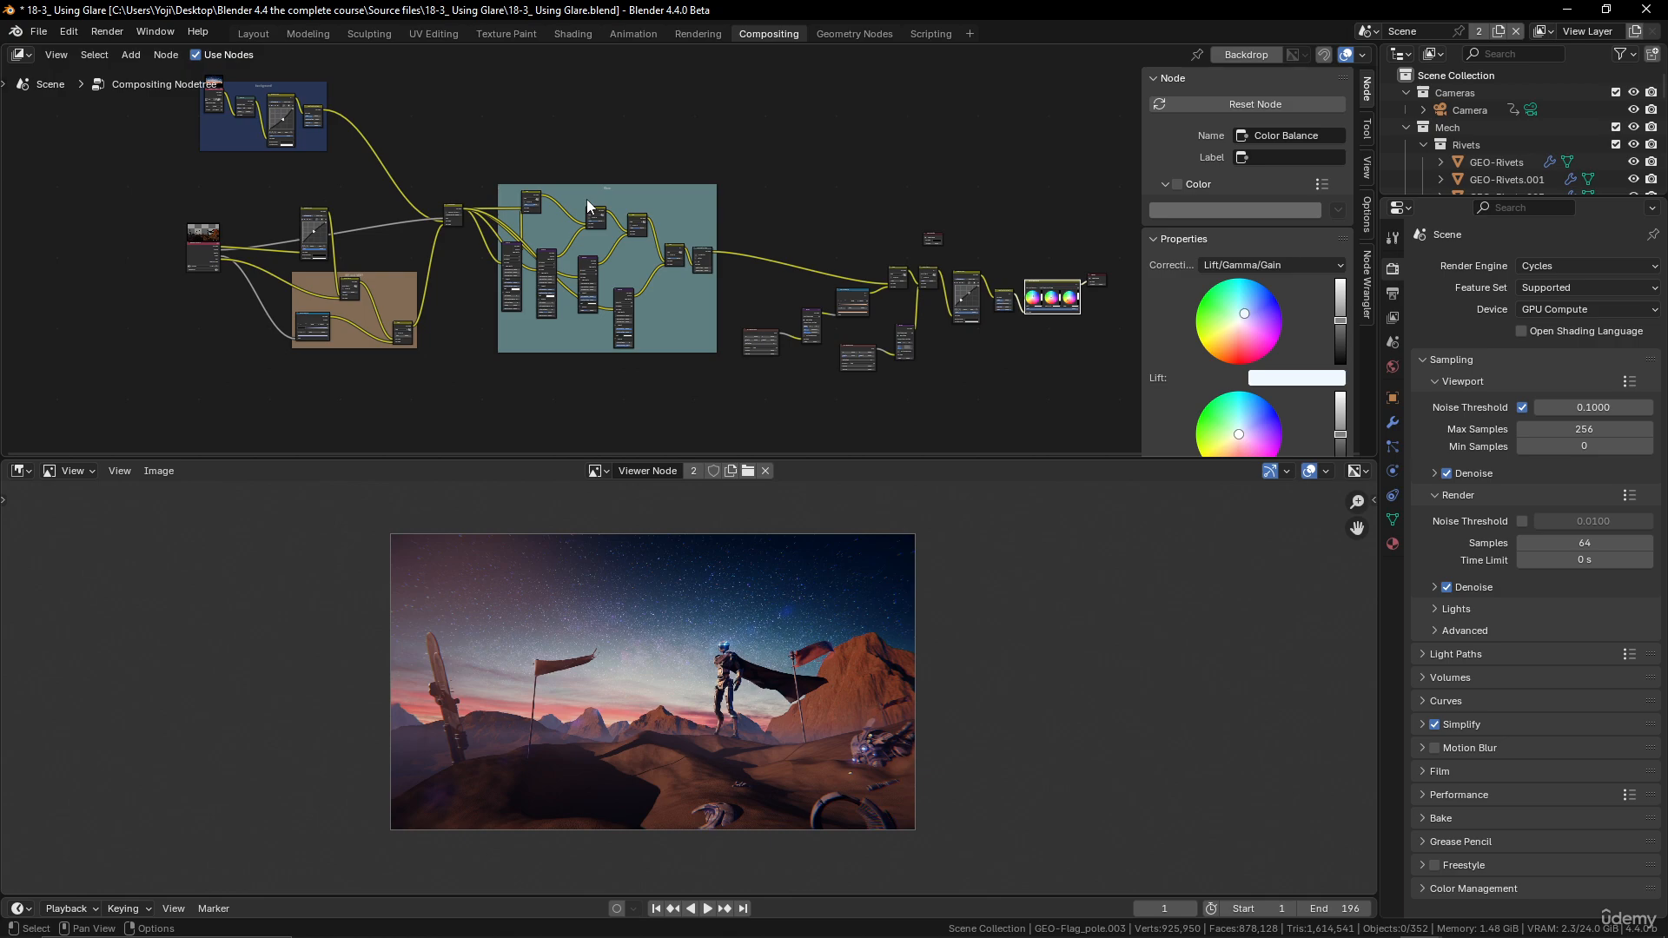
# Step: Move the Composite node to the end of the node tree, just below the Viewer node
pyautogui.scroll(6, 914, 304)
pyautogui.moveTo(1112, 321); pyautogui.dragTo(670, 290, button='middle')
pyautogui.scroll(2, 746, 220)
pyautogui.scroll(5, 670, 291)
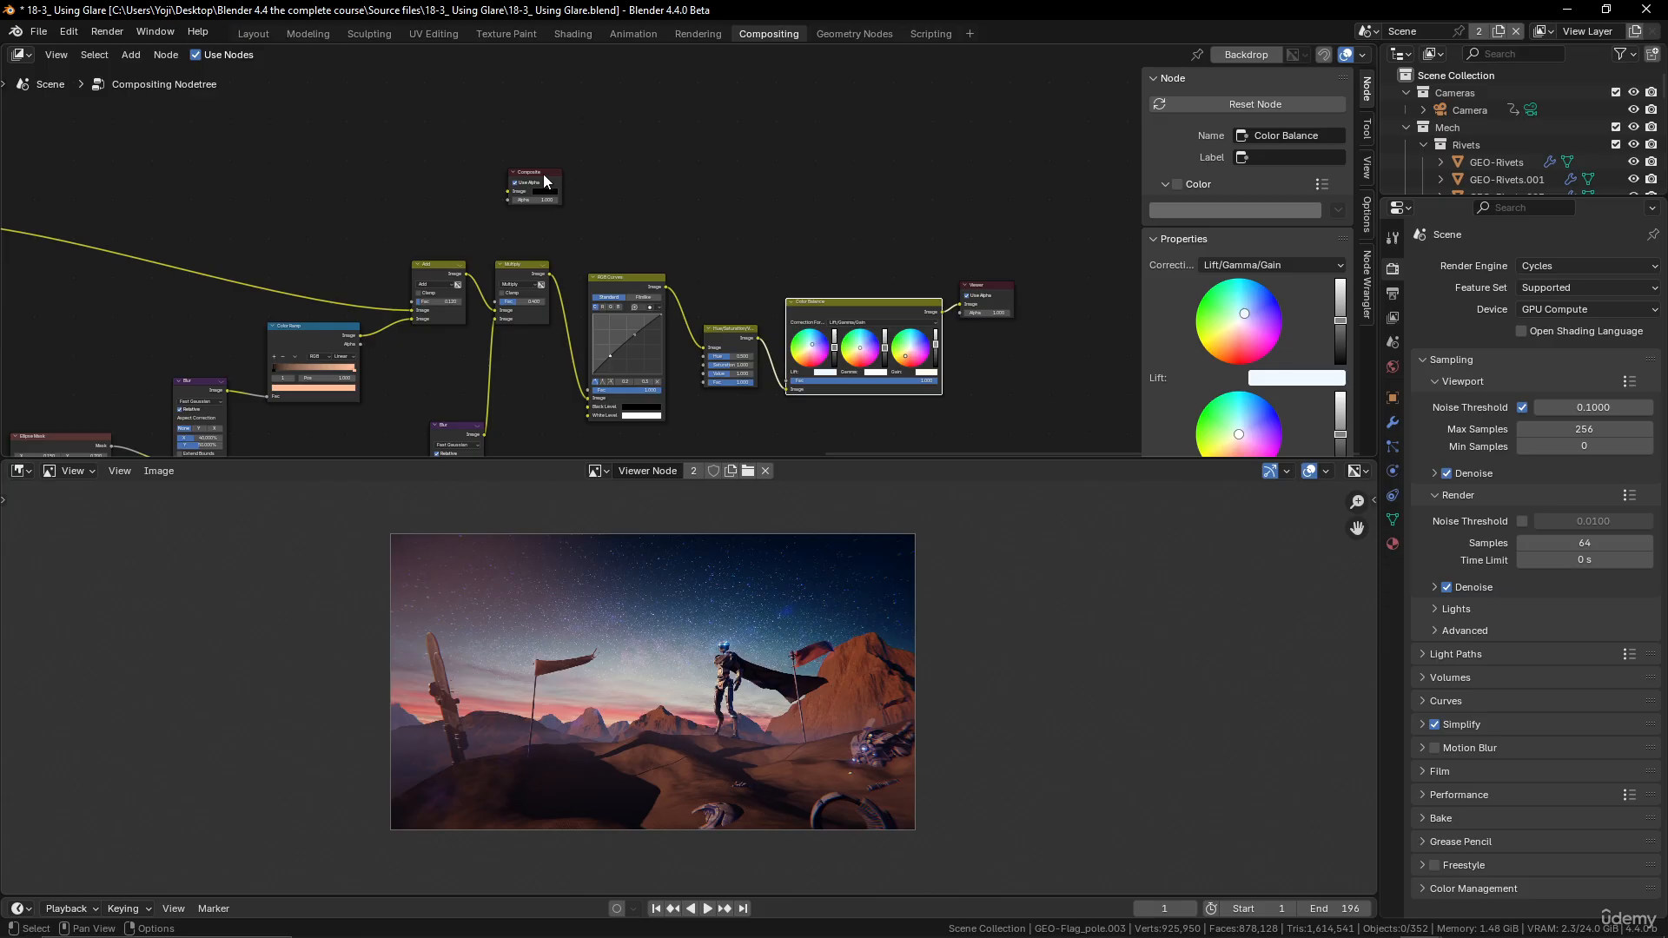
pyautogui.moveTo(543, 175); pyautogui.dragTo(1061, 341)
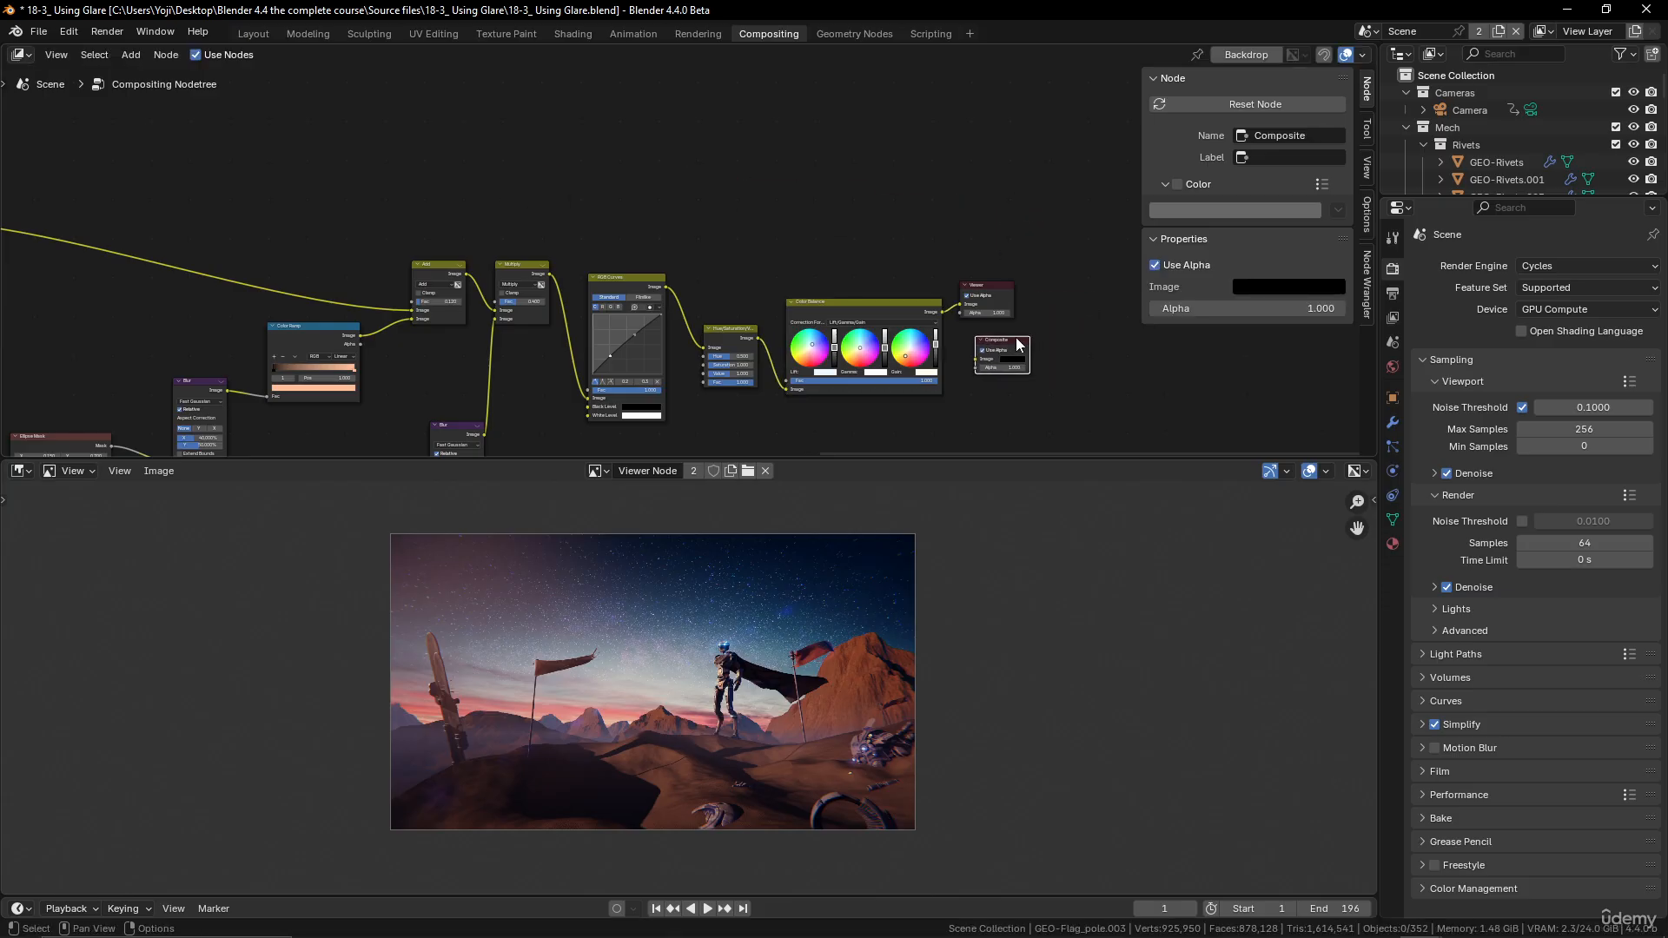
# Step: Connect the Color Balance node's Image output to the Composite node and line up the Viewer and Composite nodes
pyautogui.scroll(1, 1032, 263)
pyautogui.moveTo(1032, 263); pyautogui.dragTo(836, 253, button='middle')
pyautogui.scroll(1, 832, 228)
pyautogui.moveTo(833, 227); pyautogui.dragTo(888, 305)
pyautogui.moveTo(902, 188); pyautogui.dragTo(968, 190)
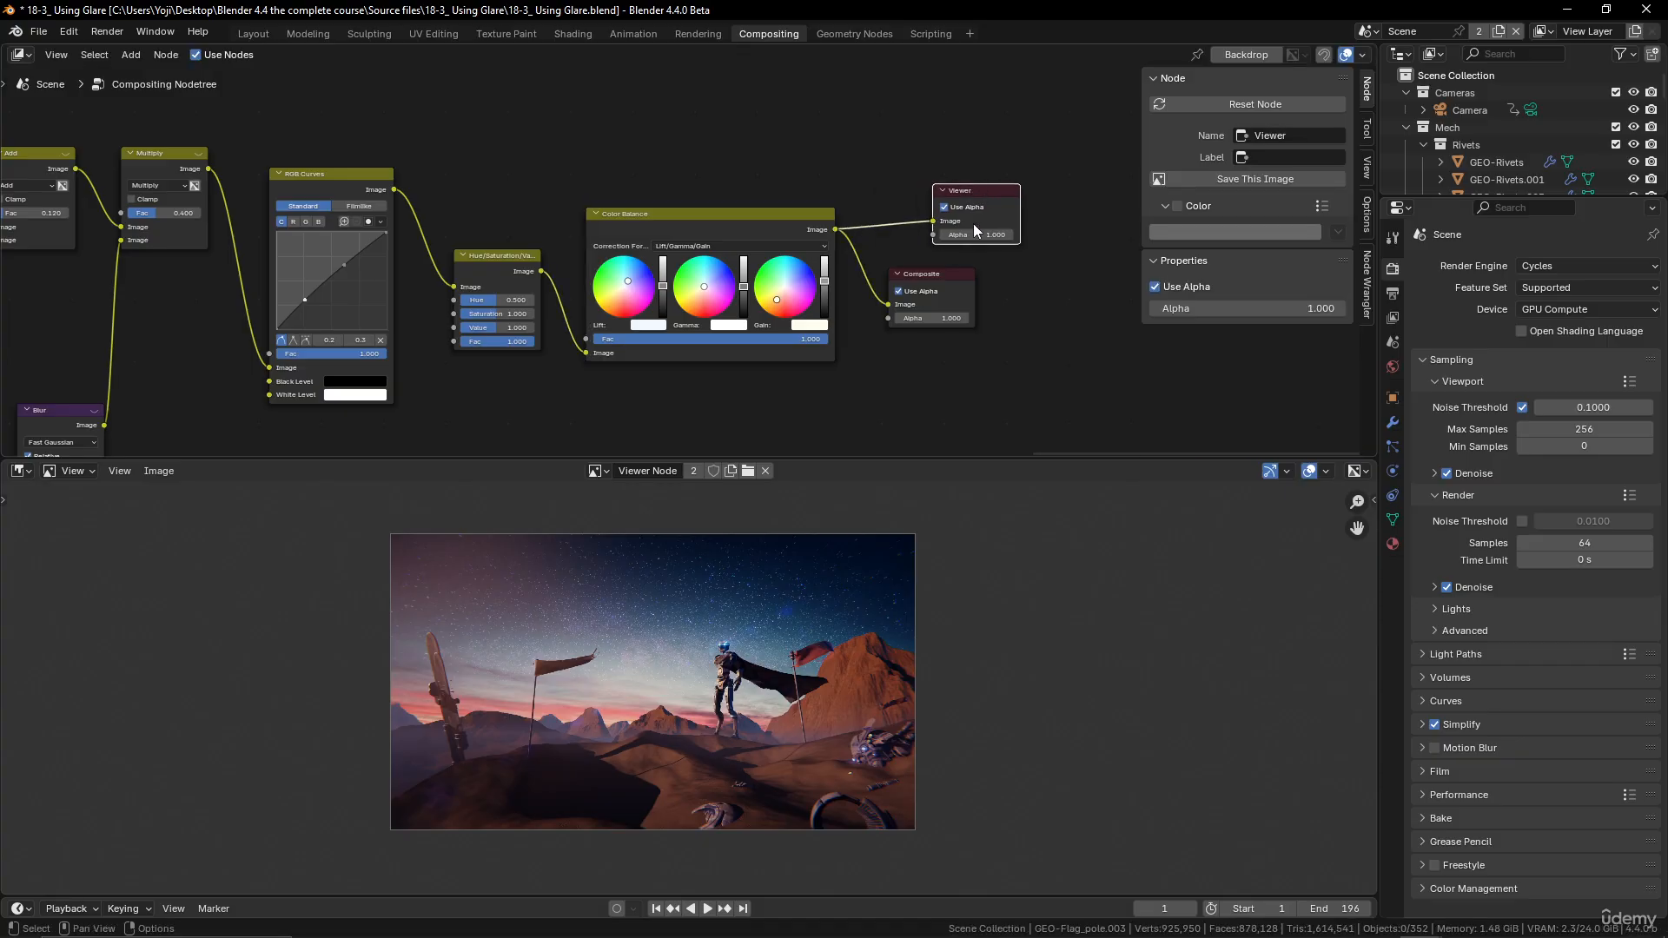
pyautogui.moveTo(946, 278); pyautogui.dragTo(987, 271)
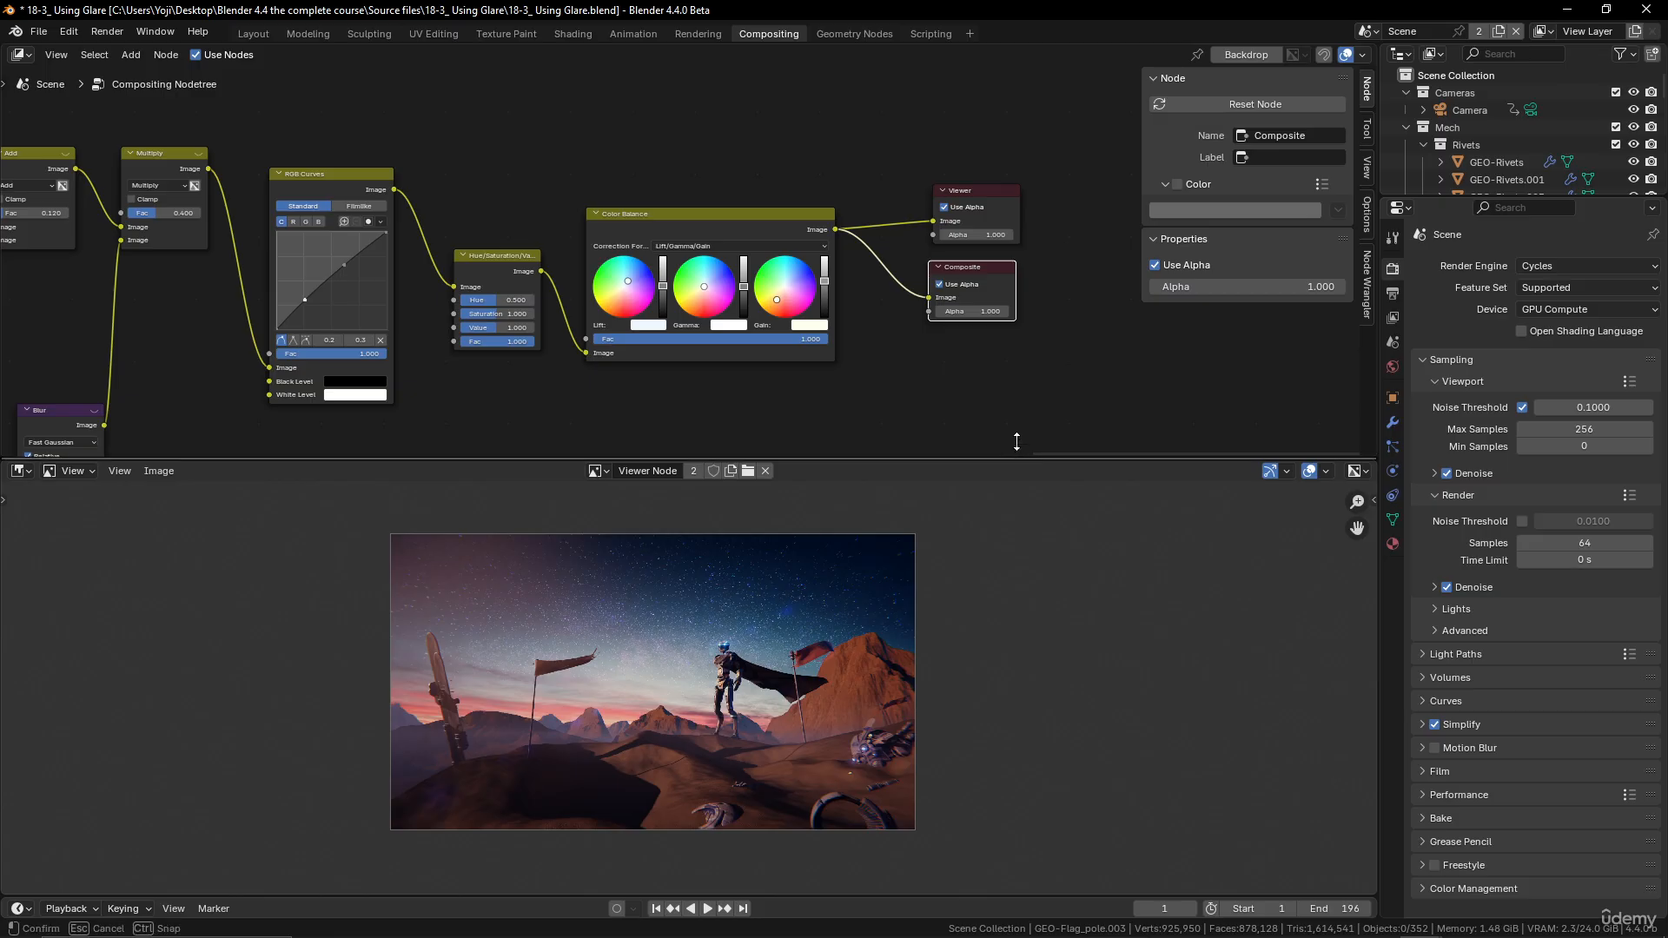
# Step: Enlarge the image viewer area and check the final composited render in full
pyautogui.moveTo(1017, 458); pyautogui.dragTo(999, 306)
pyautogui.scroll(2, 868, 519)
pyautogui.scroll(1, 864, 513)
pyautogui.scroll(-1, 861, 507)
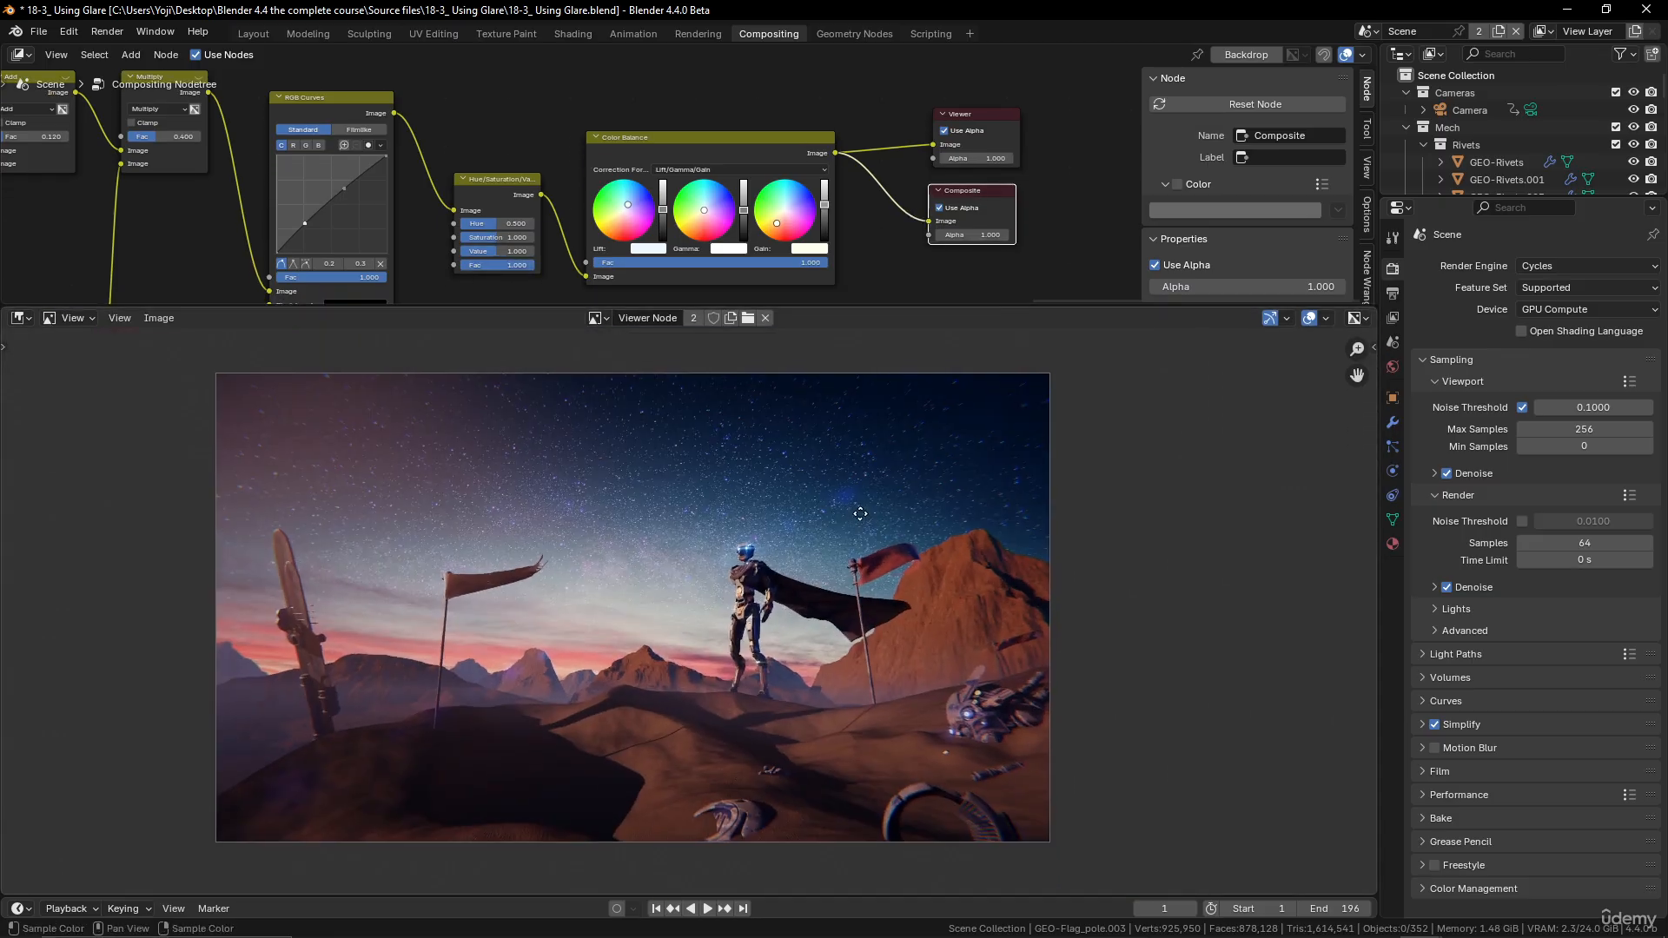